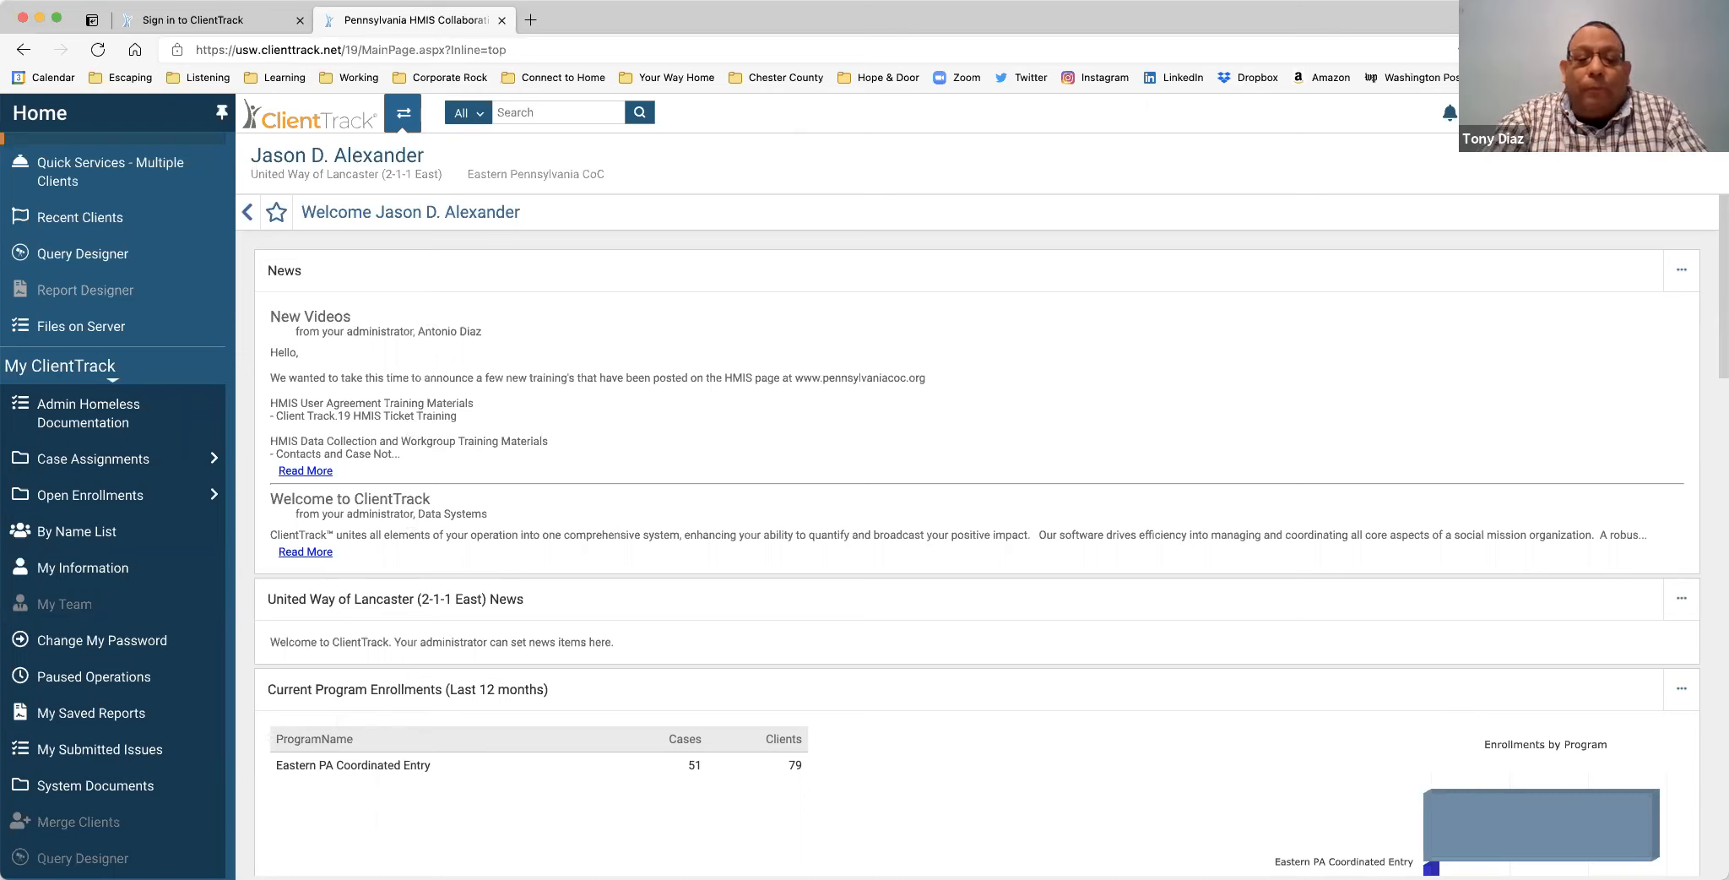
In the user settings panel, keep the workgroup set to Eastern Pennsylvania CoC.
click(1493, 114)
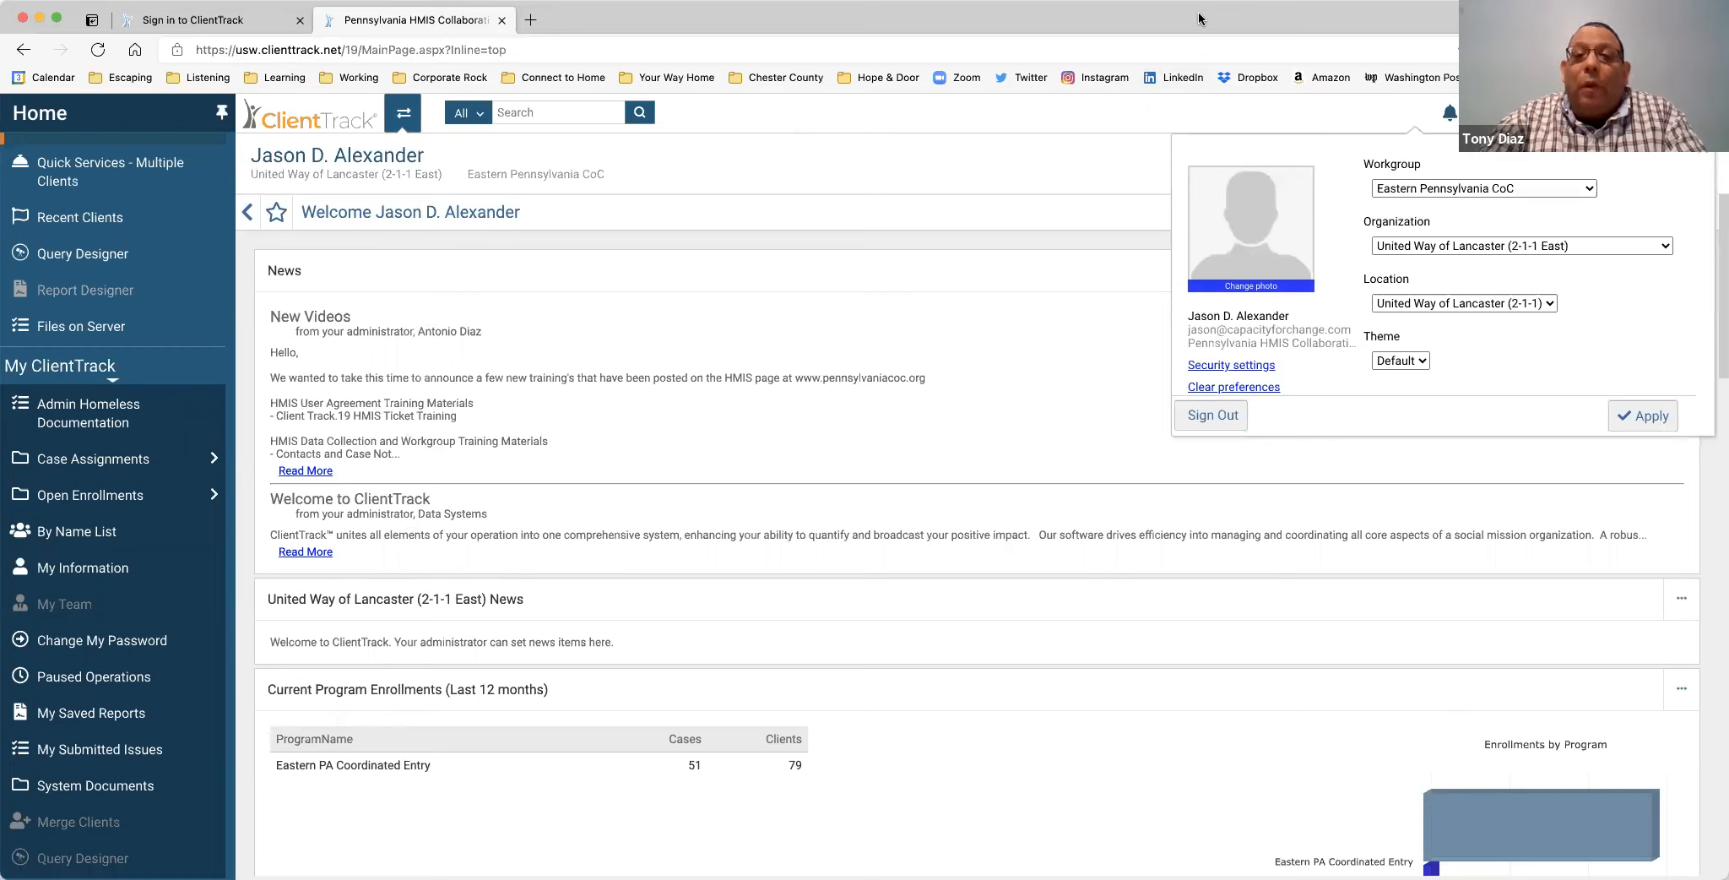
click(1589, 189)
click(1542, 208)
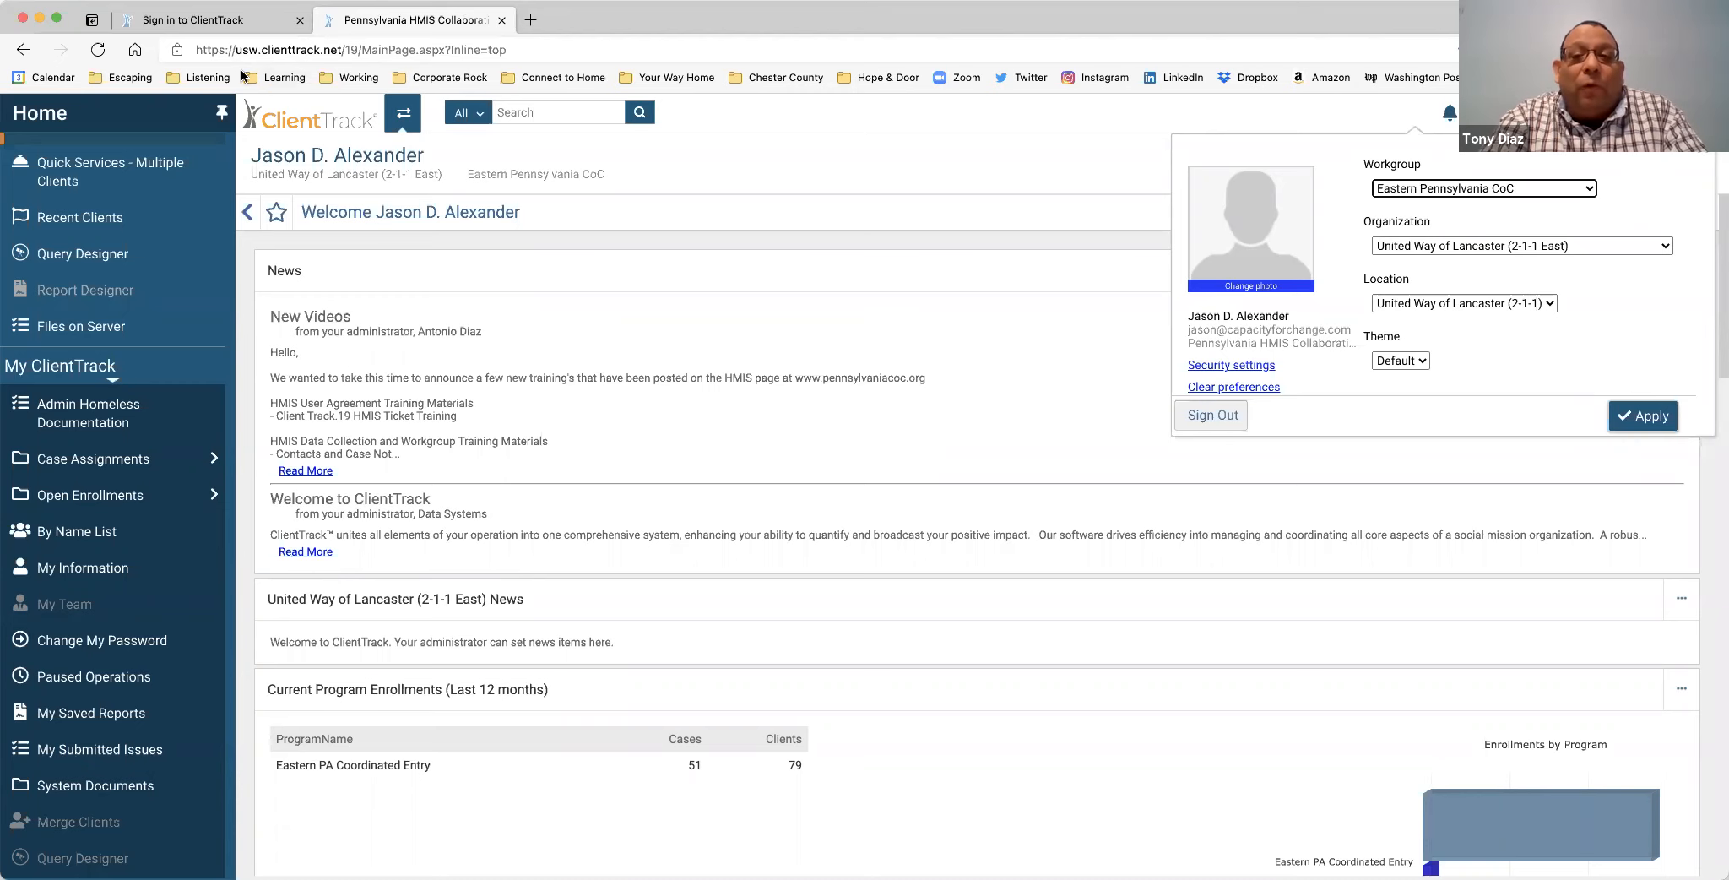
Hide the favorites bar, close the settings panel and sign-in tab, then open By Name List.
click(263, 1)
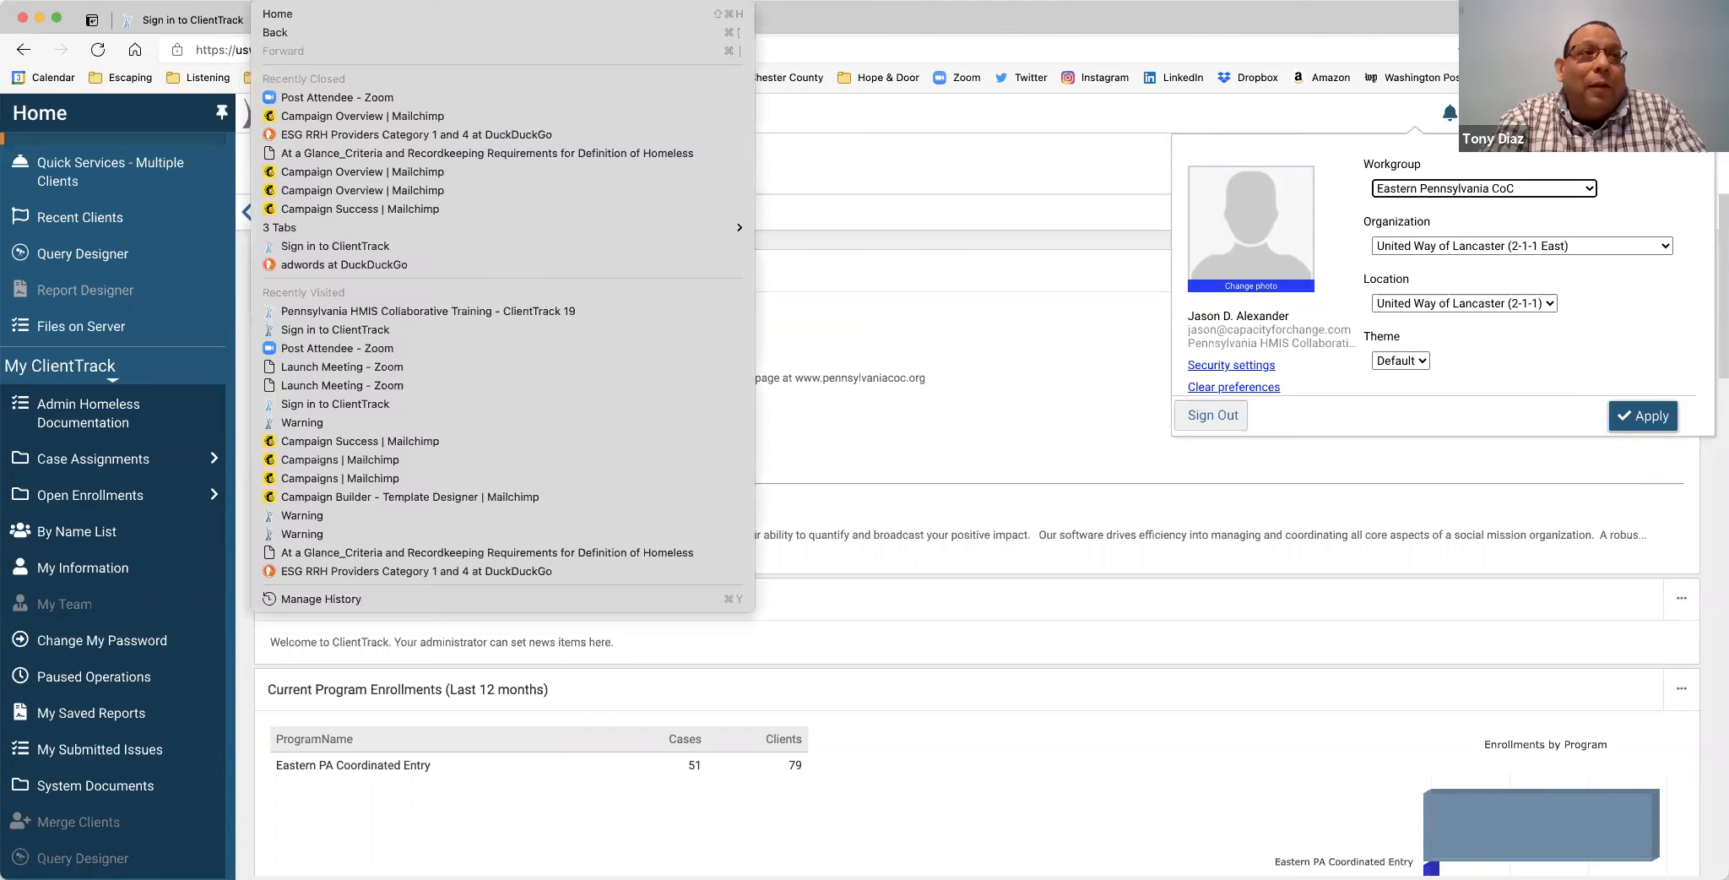
click(241, 15)
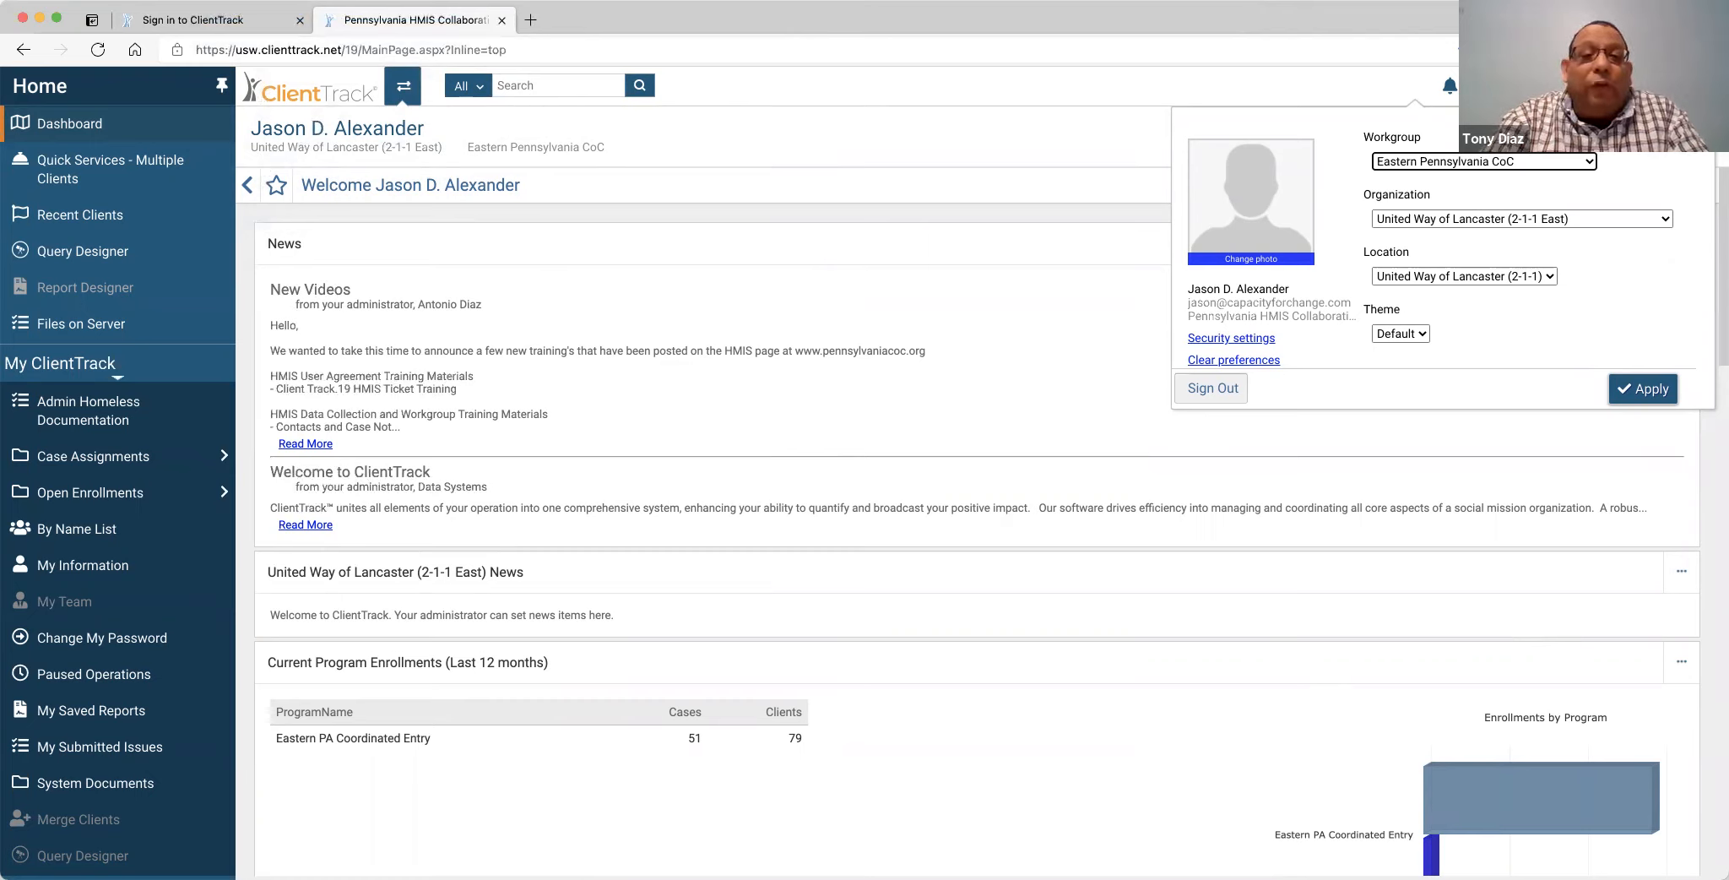
click(1596, 85)
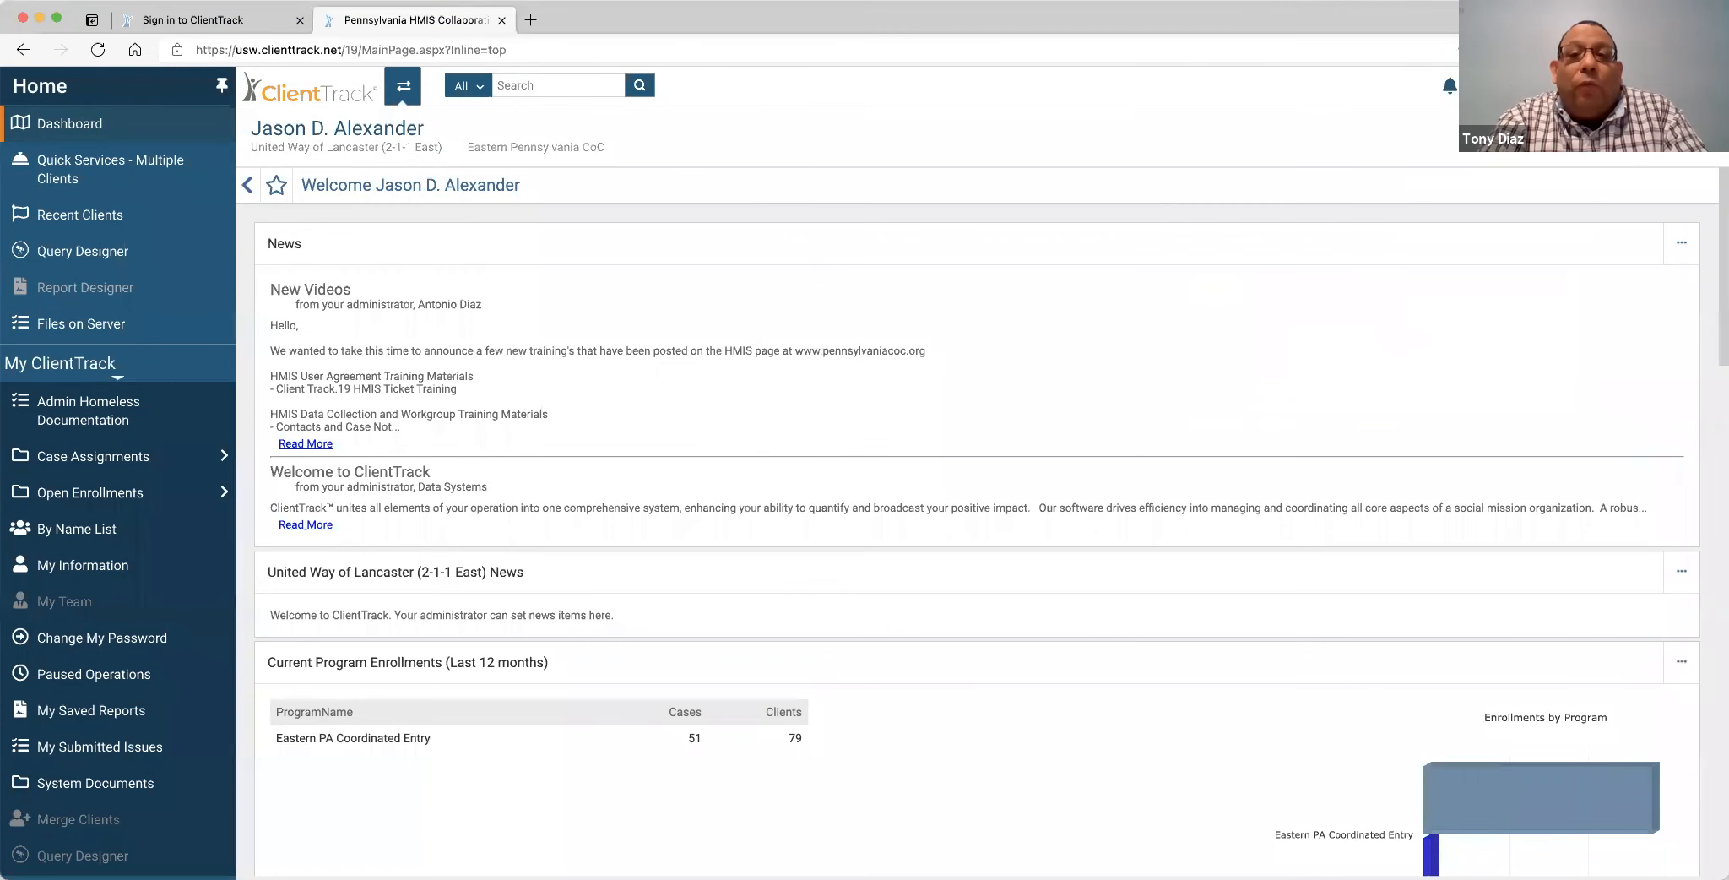
click(300, 20)
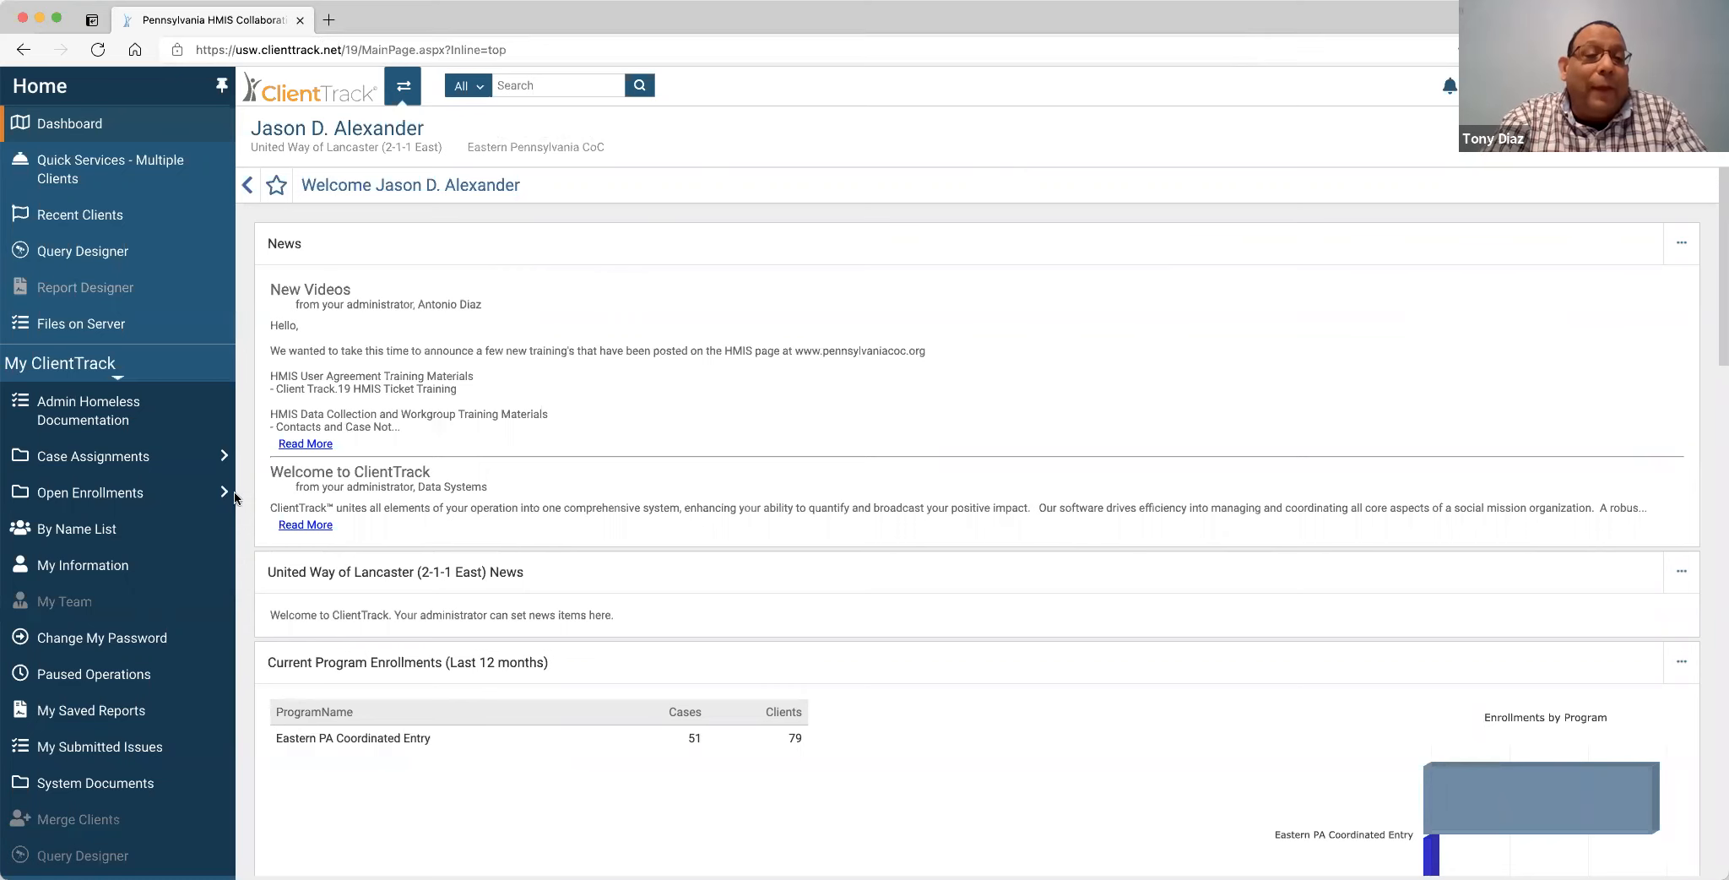
click(88, 527)
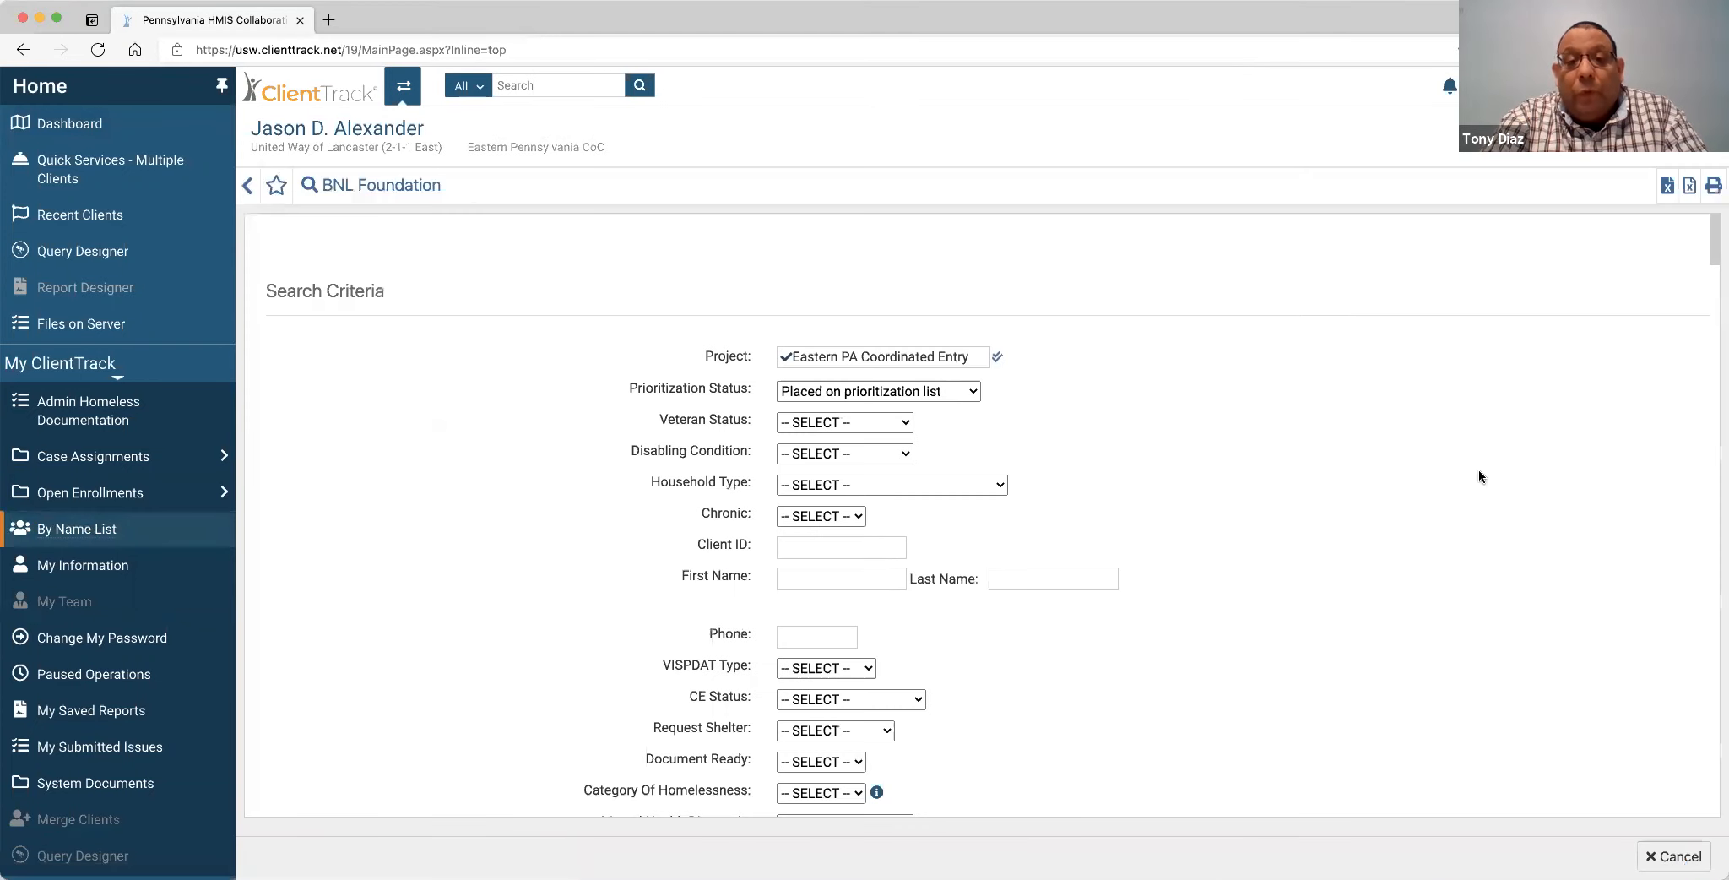
Scroll past the BNL Foundation search criteria to the prioritized client result rows.
scroll(1477, 469, down, 10)
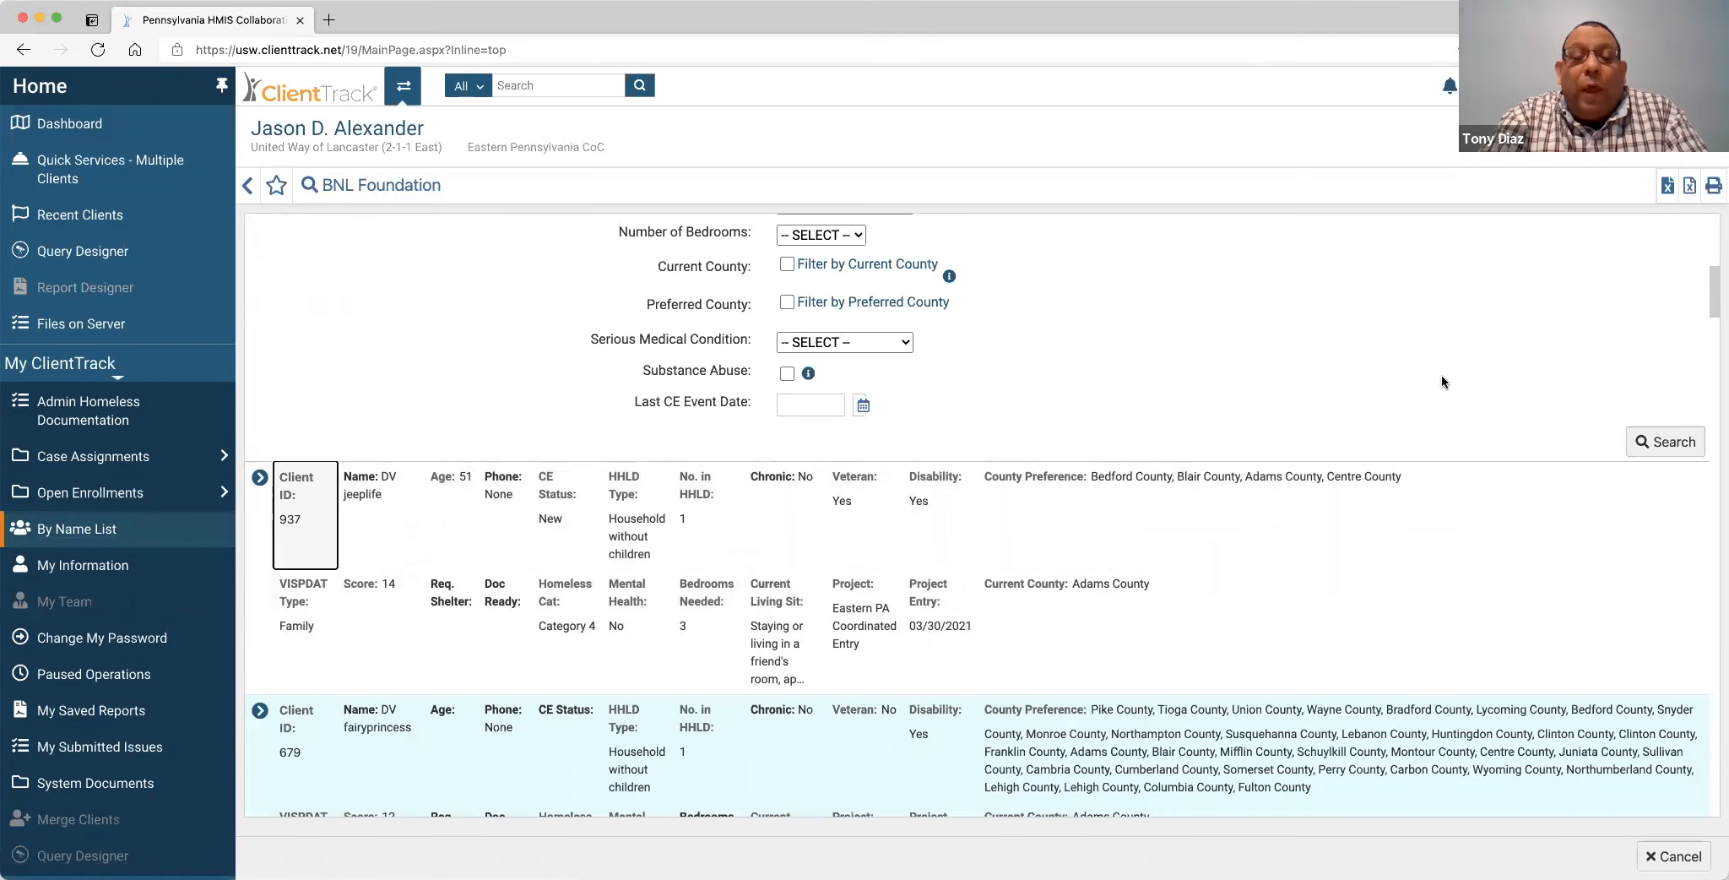
scroll(1441, 382, down, 5)
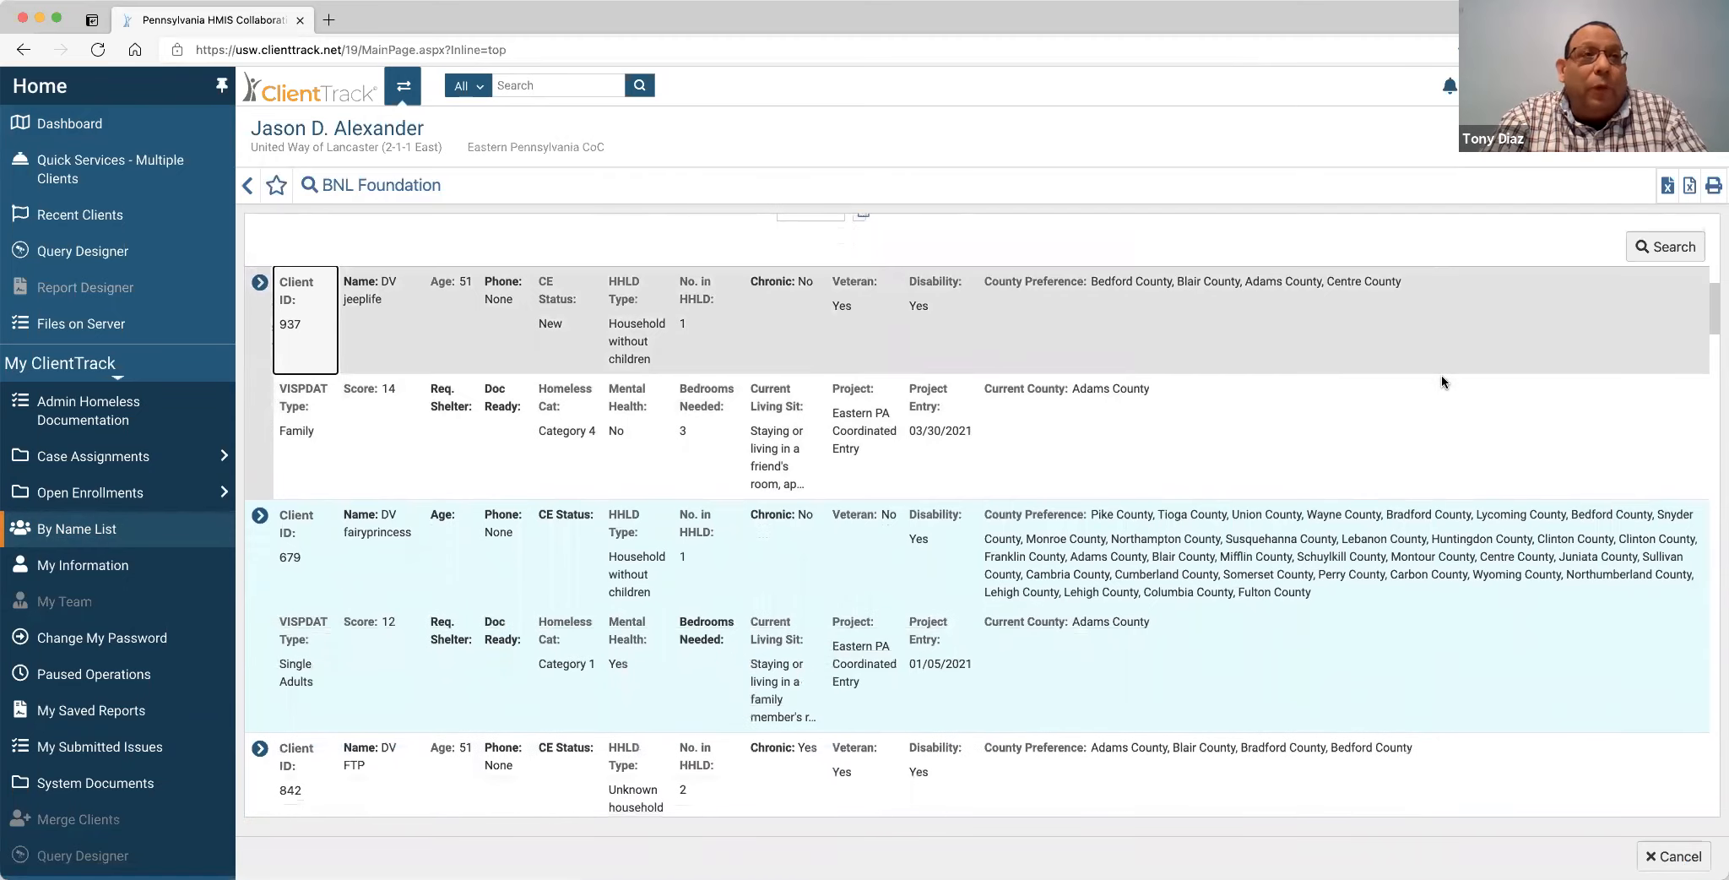
scroll(1441, 374, down, 1)
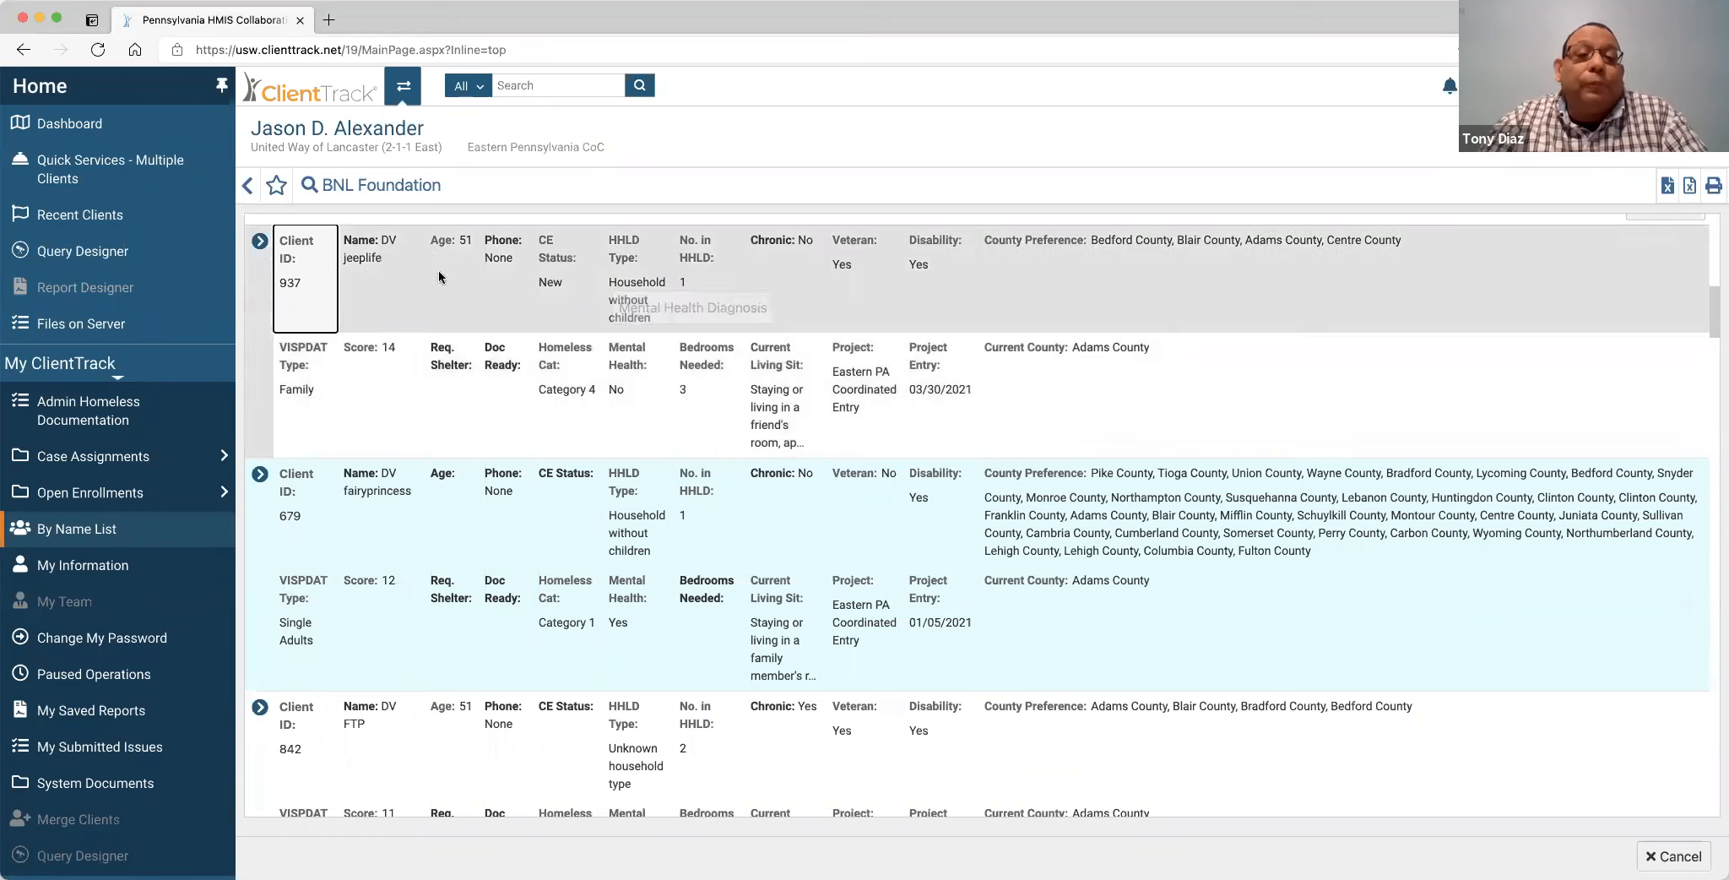
Open the action menu for the top prioritized client in the BNL Foundation results.
click(260, 241)
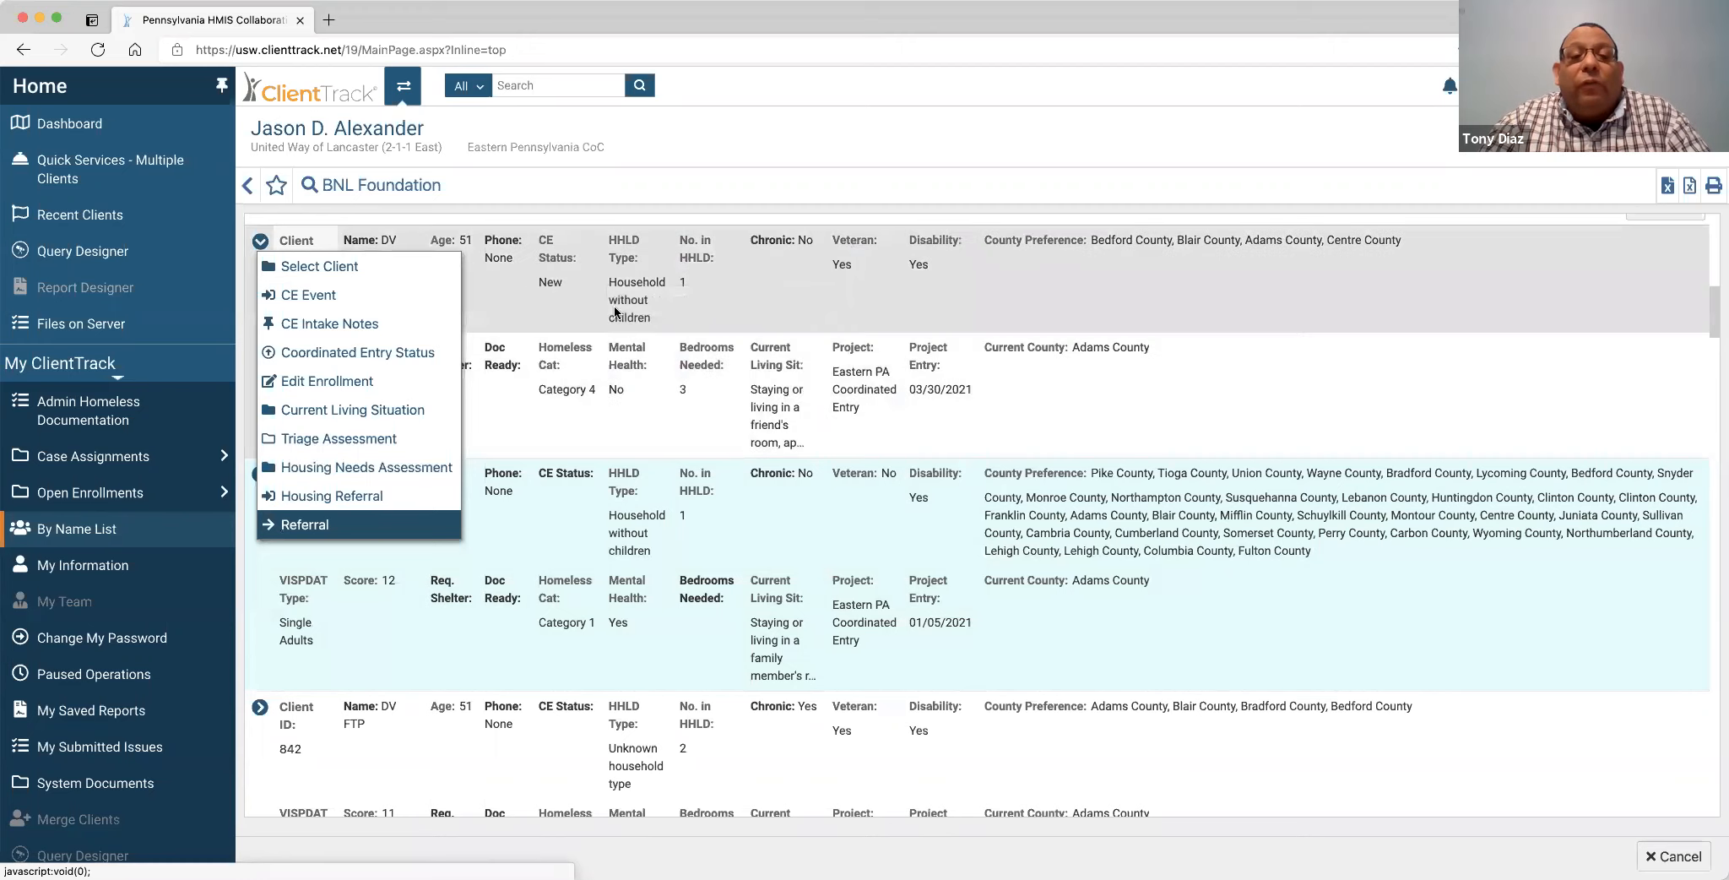
Scroll to the Search Criteria form showing Eastern PA Coordinated Entry and Placed on prioritization list.
scroll(707, 316, up, 10)
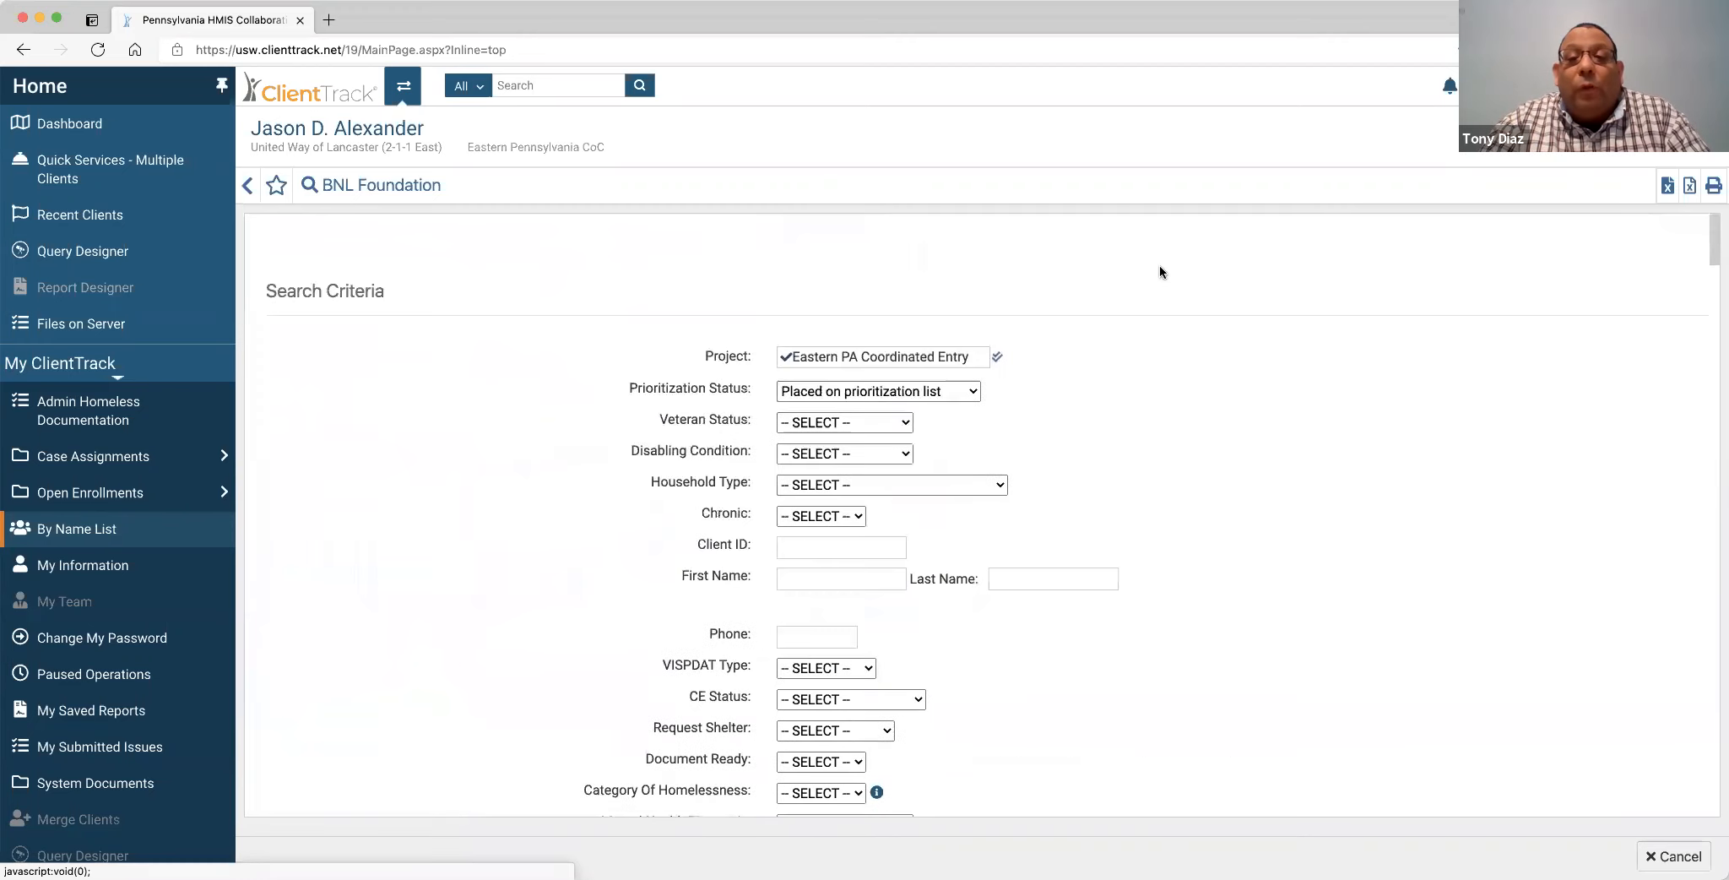
scroll(1157, 373, down, 2)
scroll(1224, 373, down, 1)
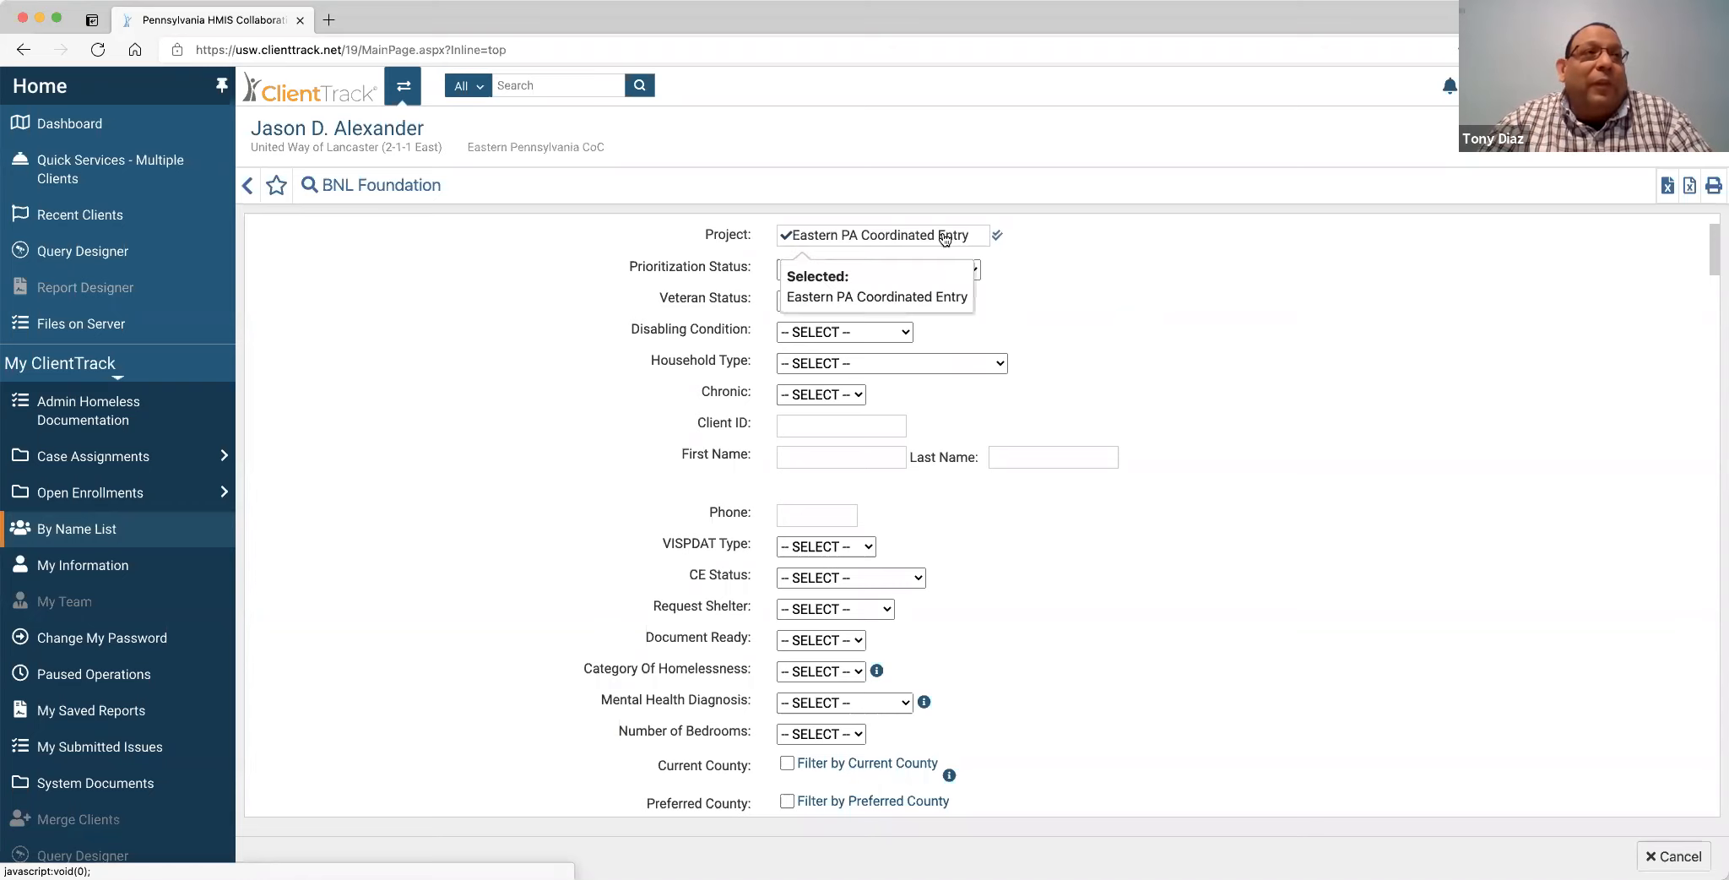
Scroll down through the 28 matching clients, then back up to the filter fields.
scroll(1191, 340, down, 6)
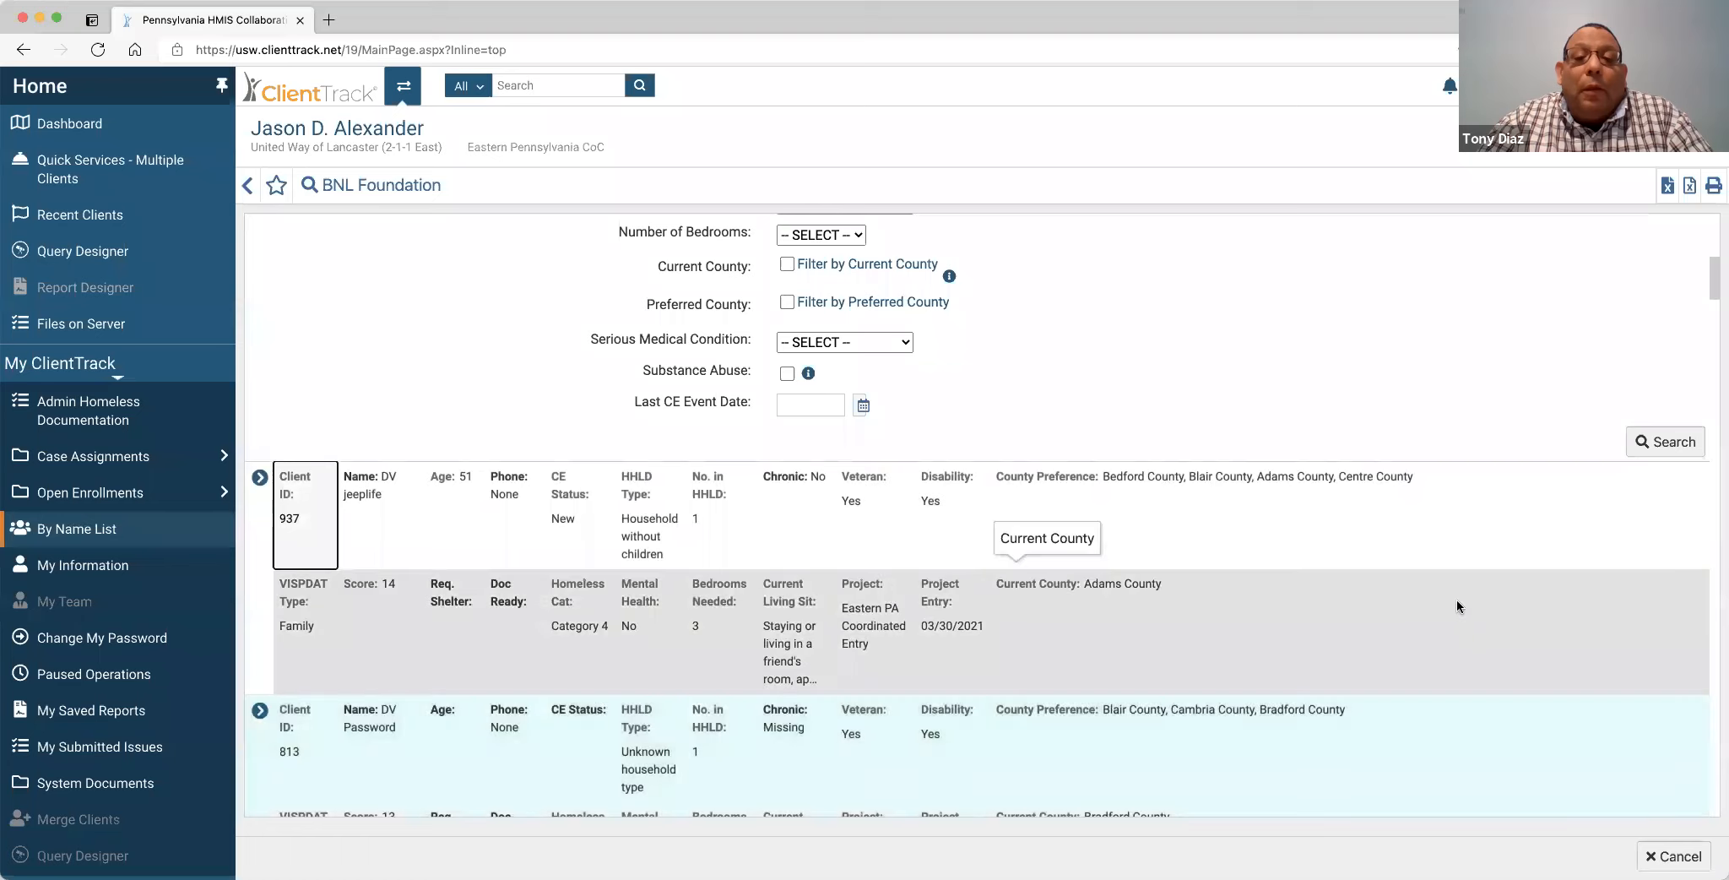
scroll(1457, 598, up, 3)
scroll(1456, 606, up, 5)
scroll(1456, 606, down, 1)
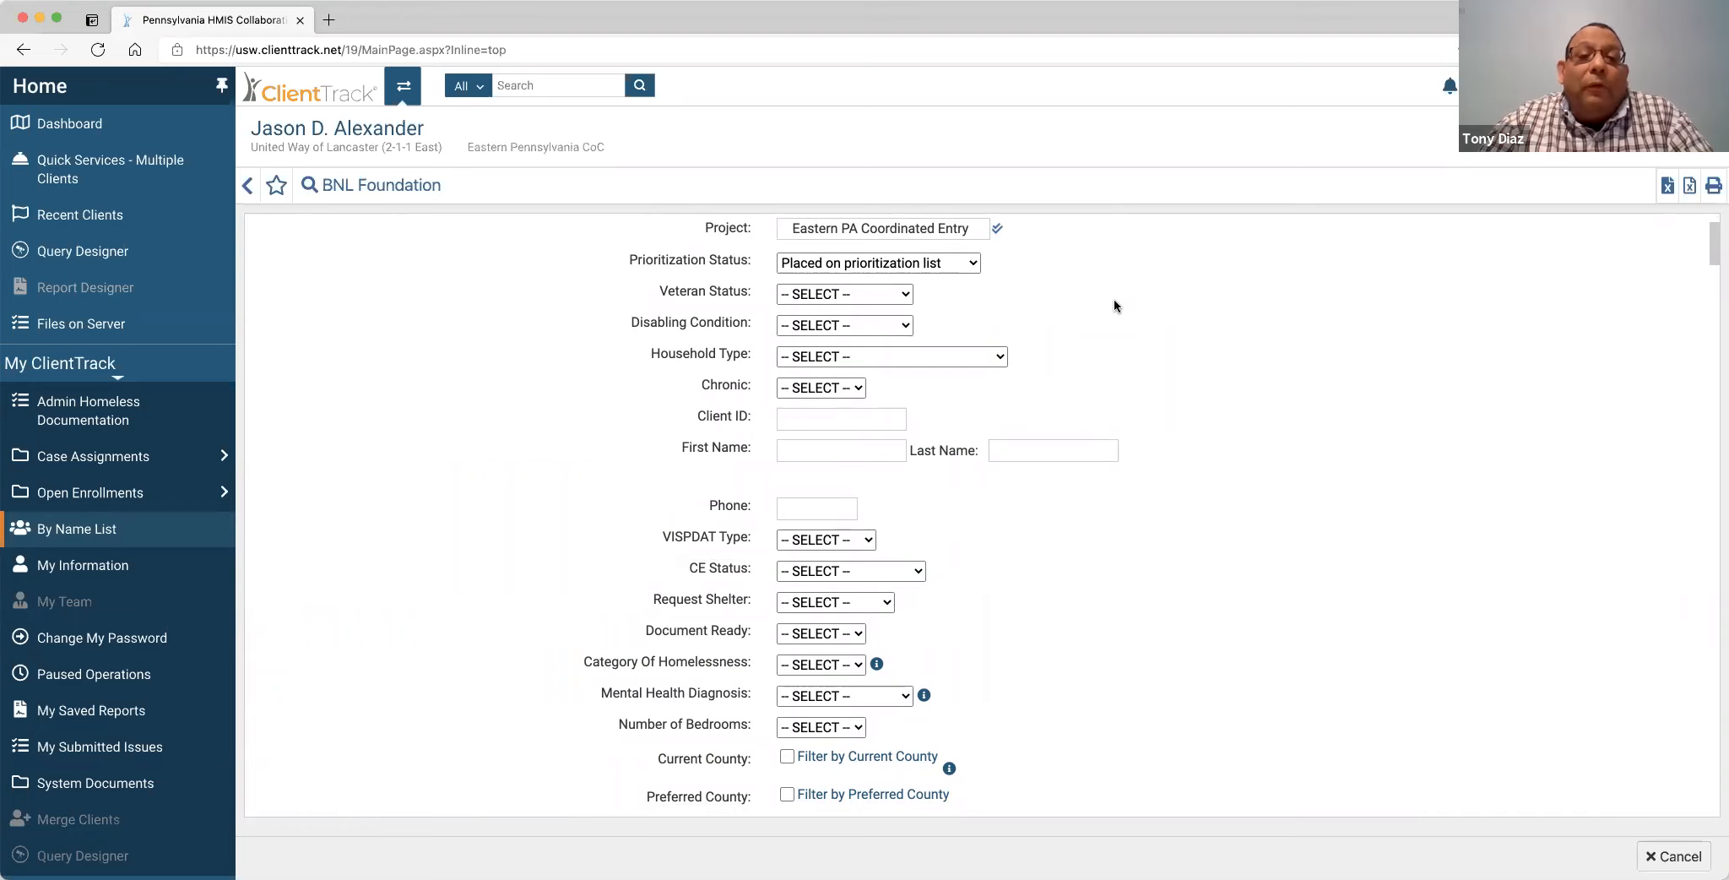
click(903, 295)
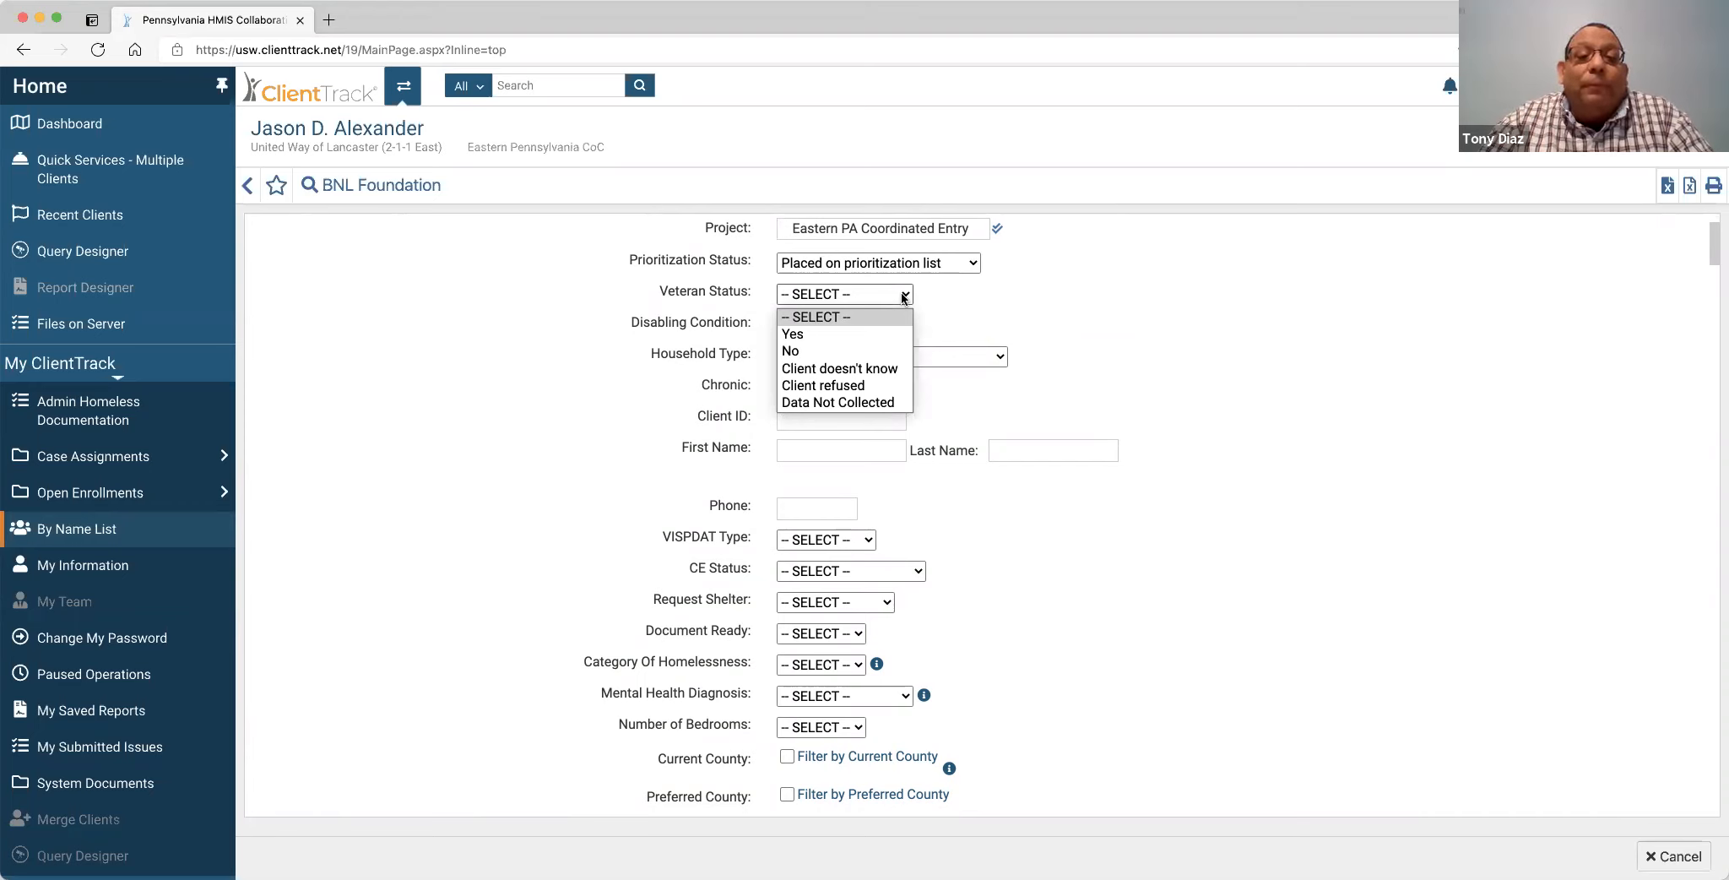
click(905, 296)
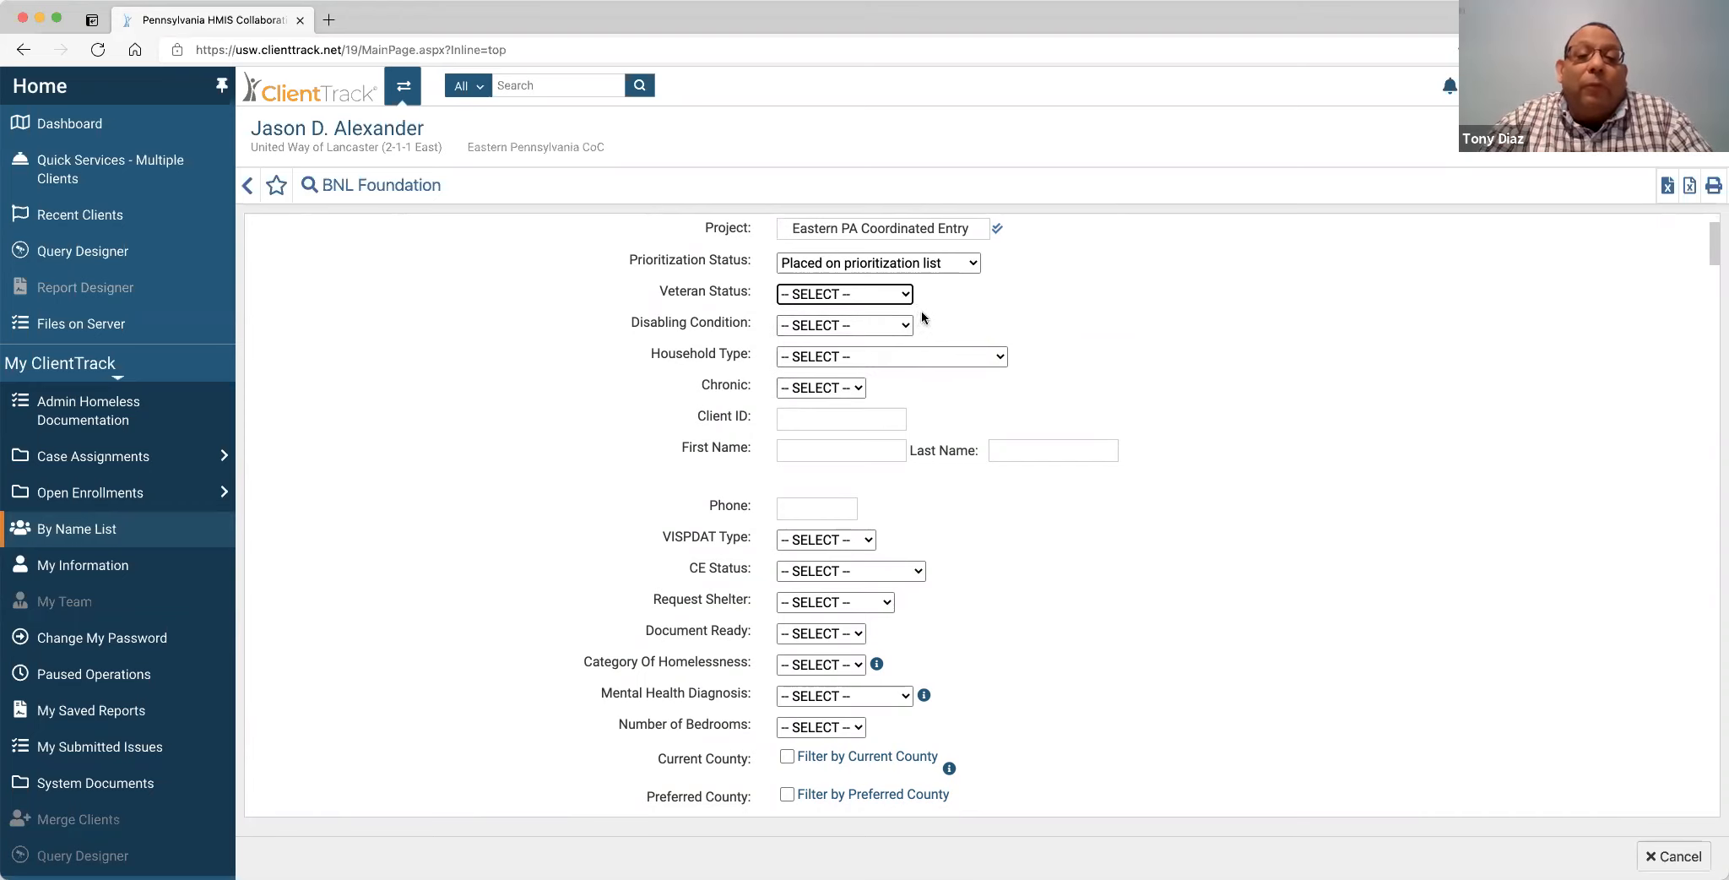
click(904, 325)
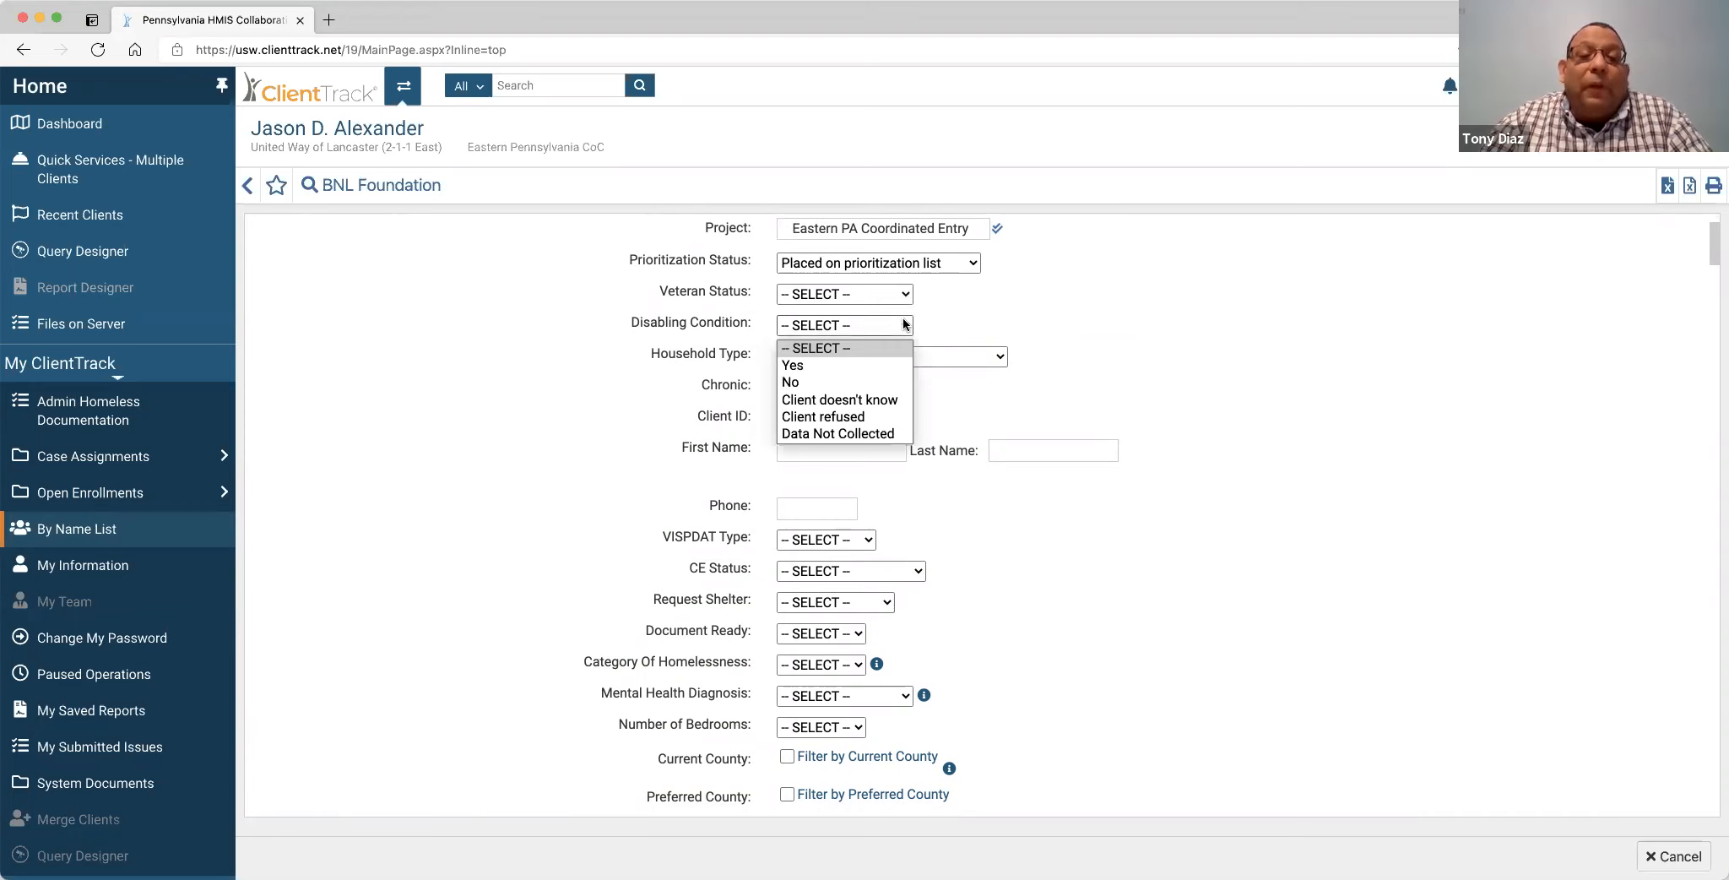
click(904, 325)
click(1001, 358)
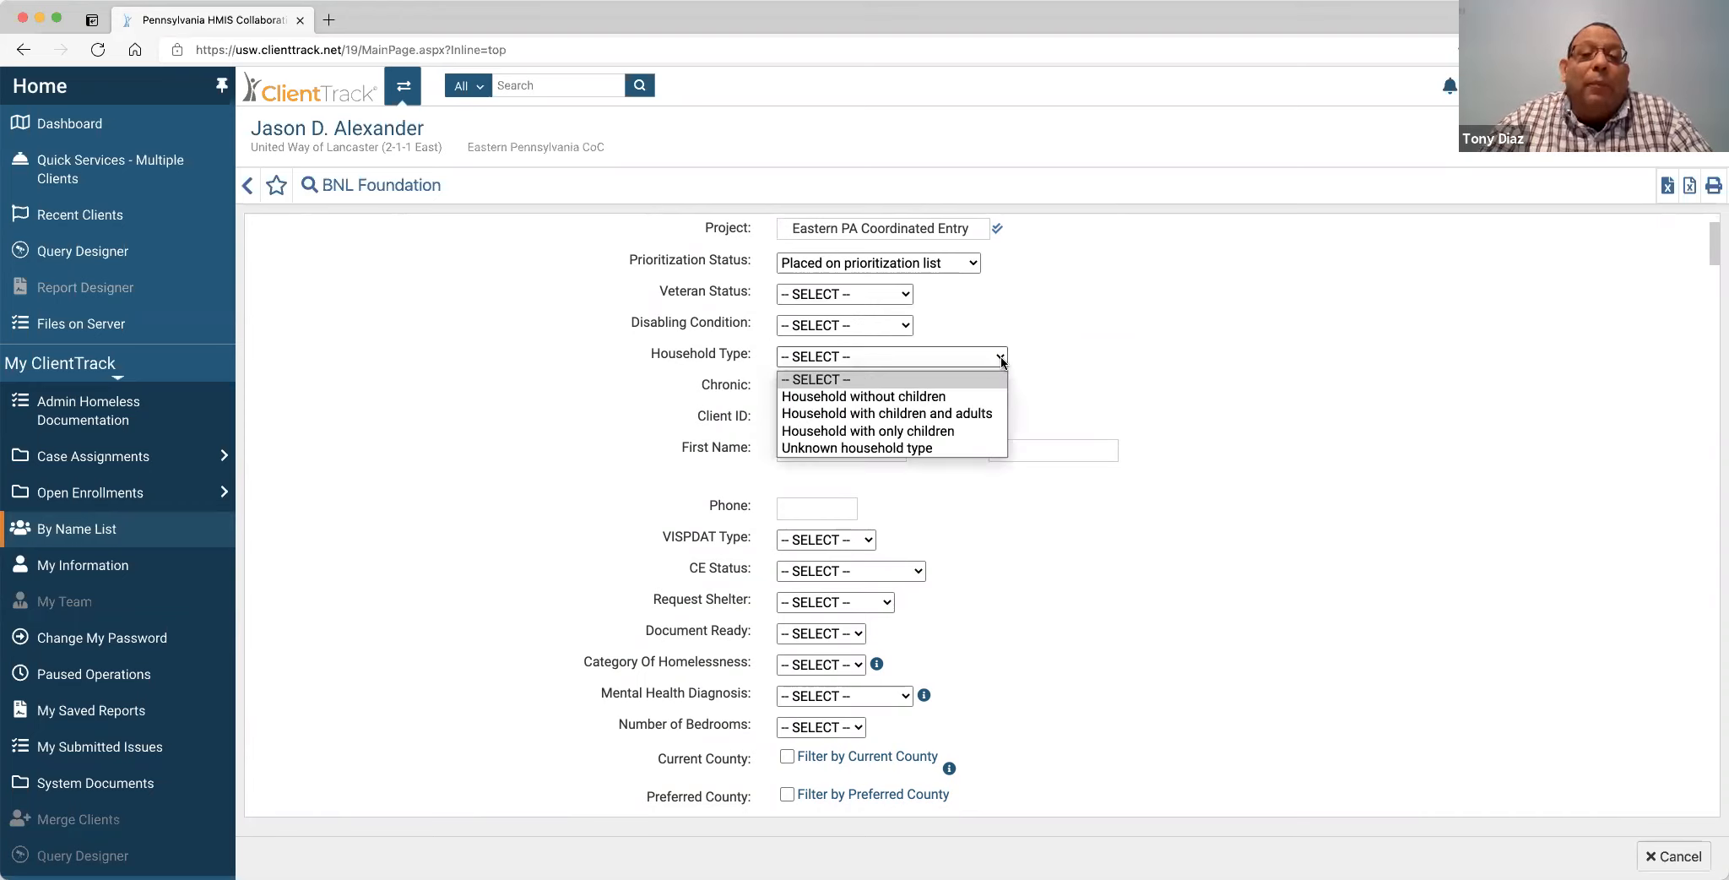
click(1000, 360)
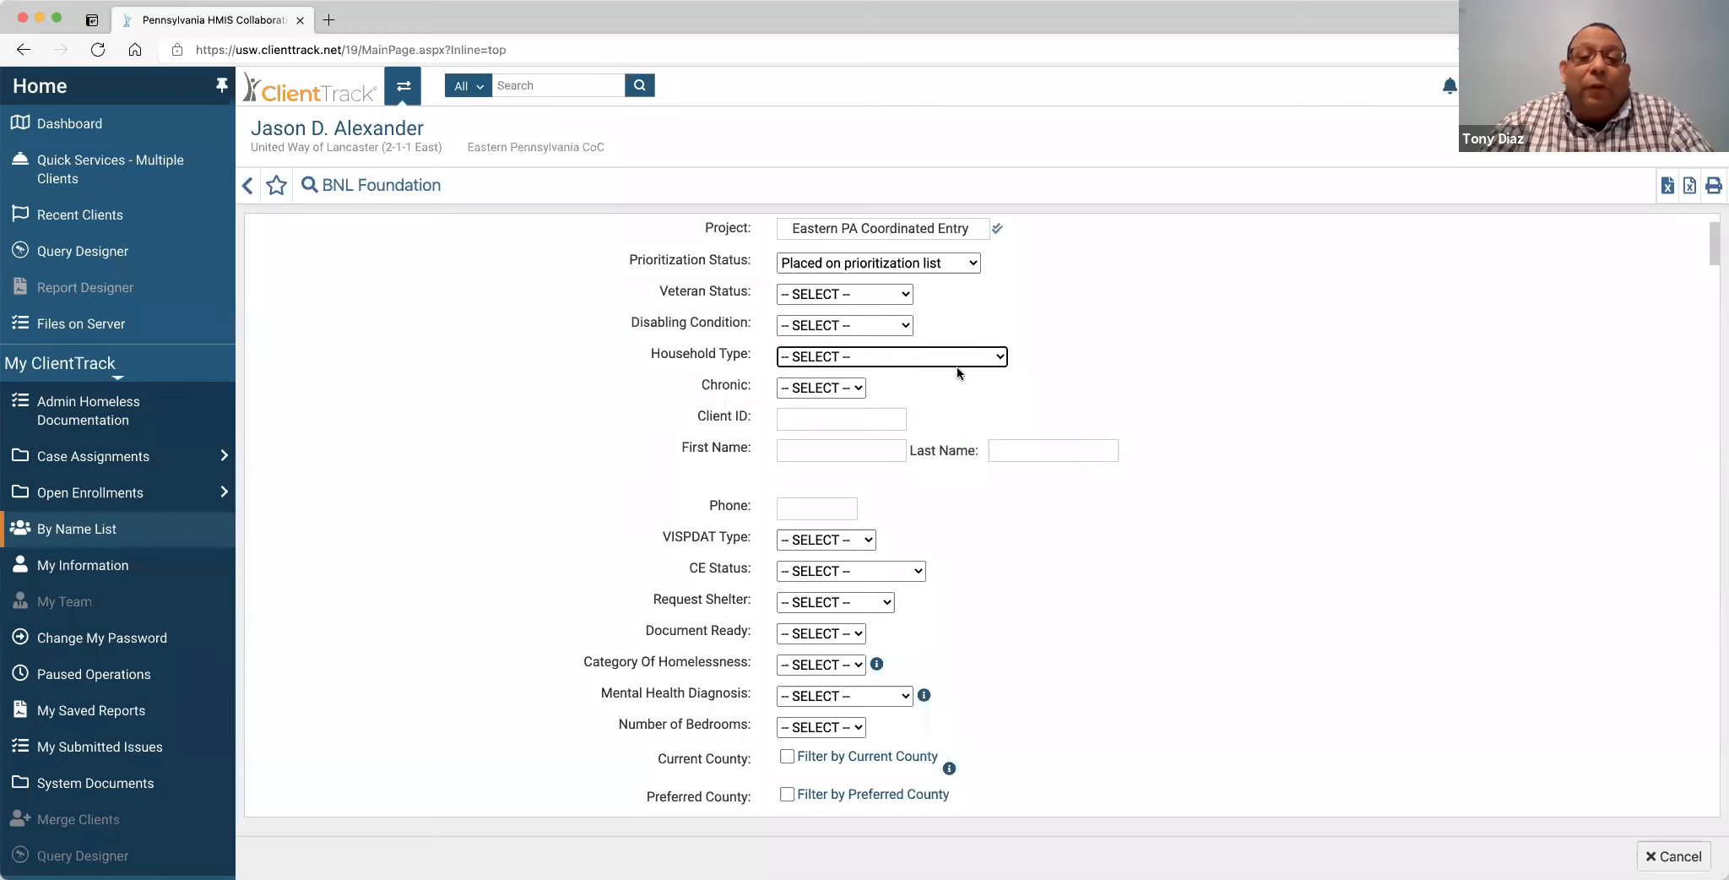
click(999, 358)
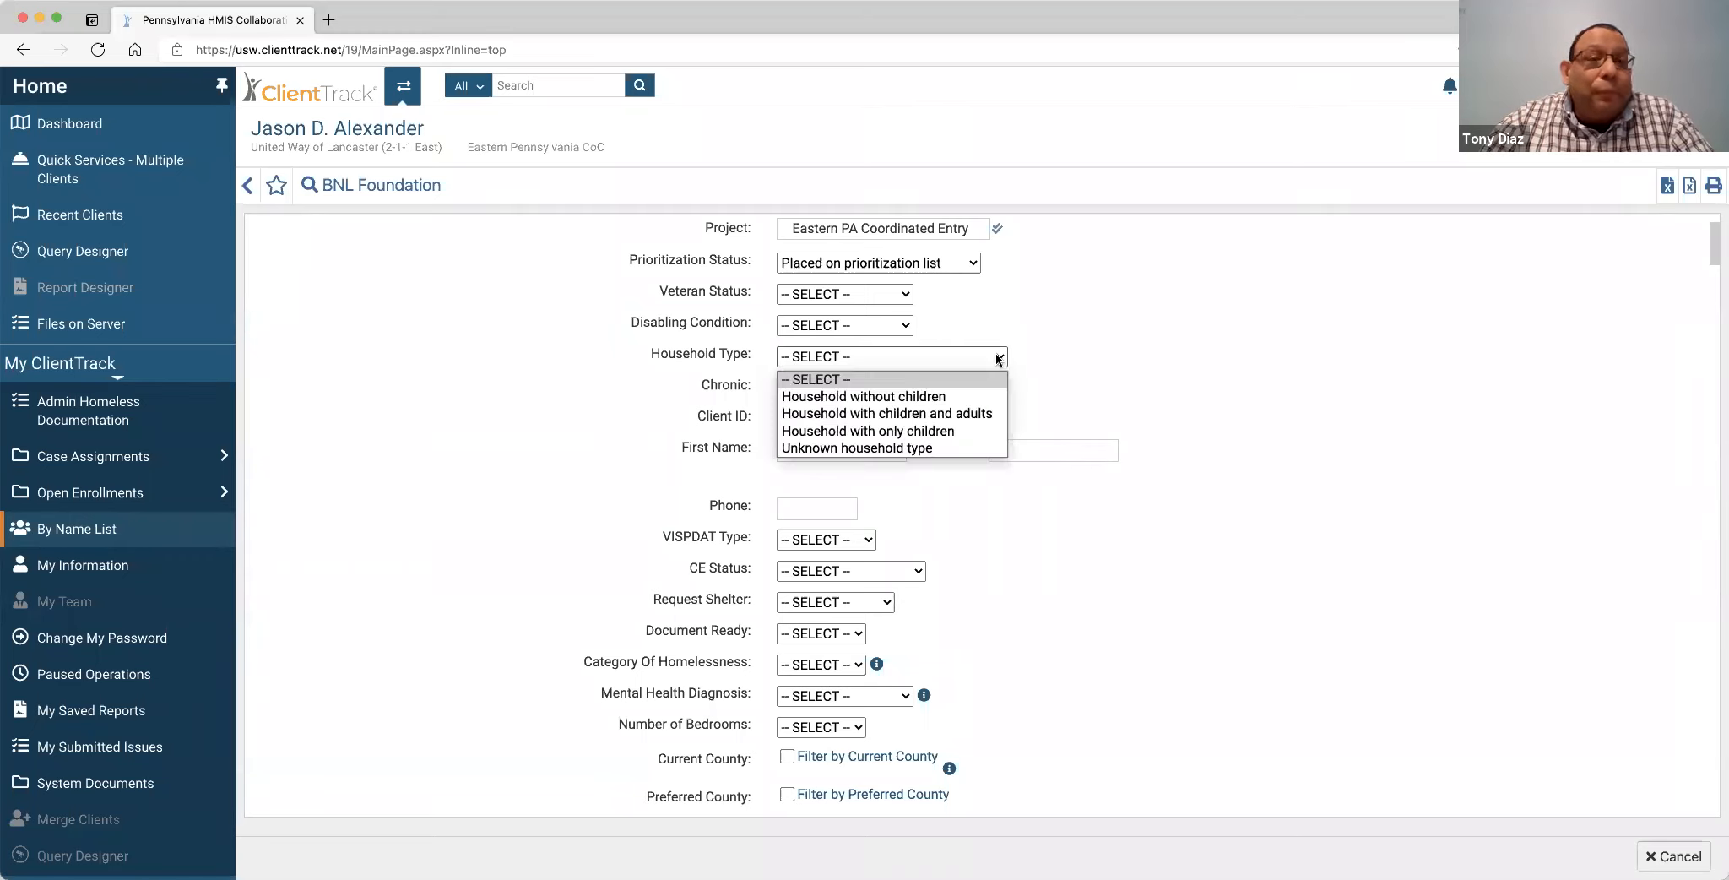
click(999, 357)
click(855, 388)
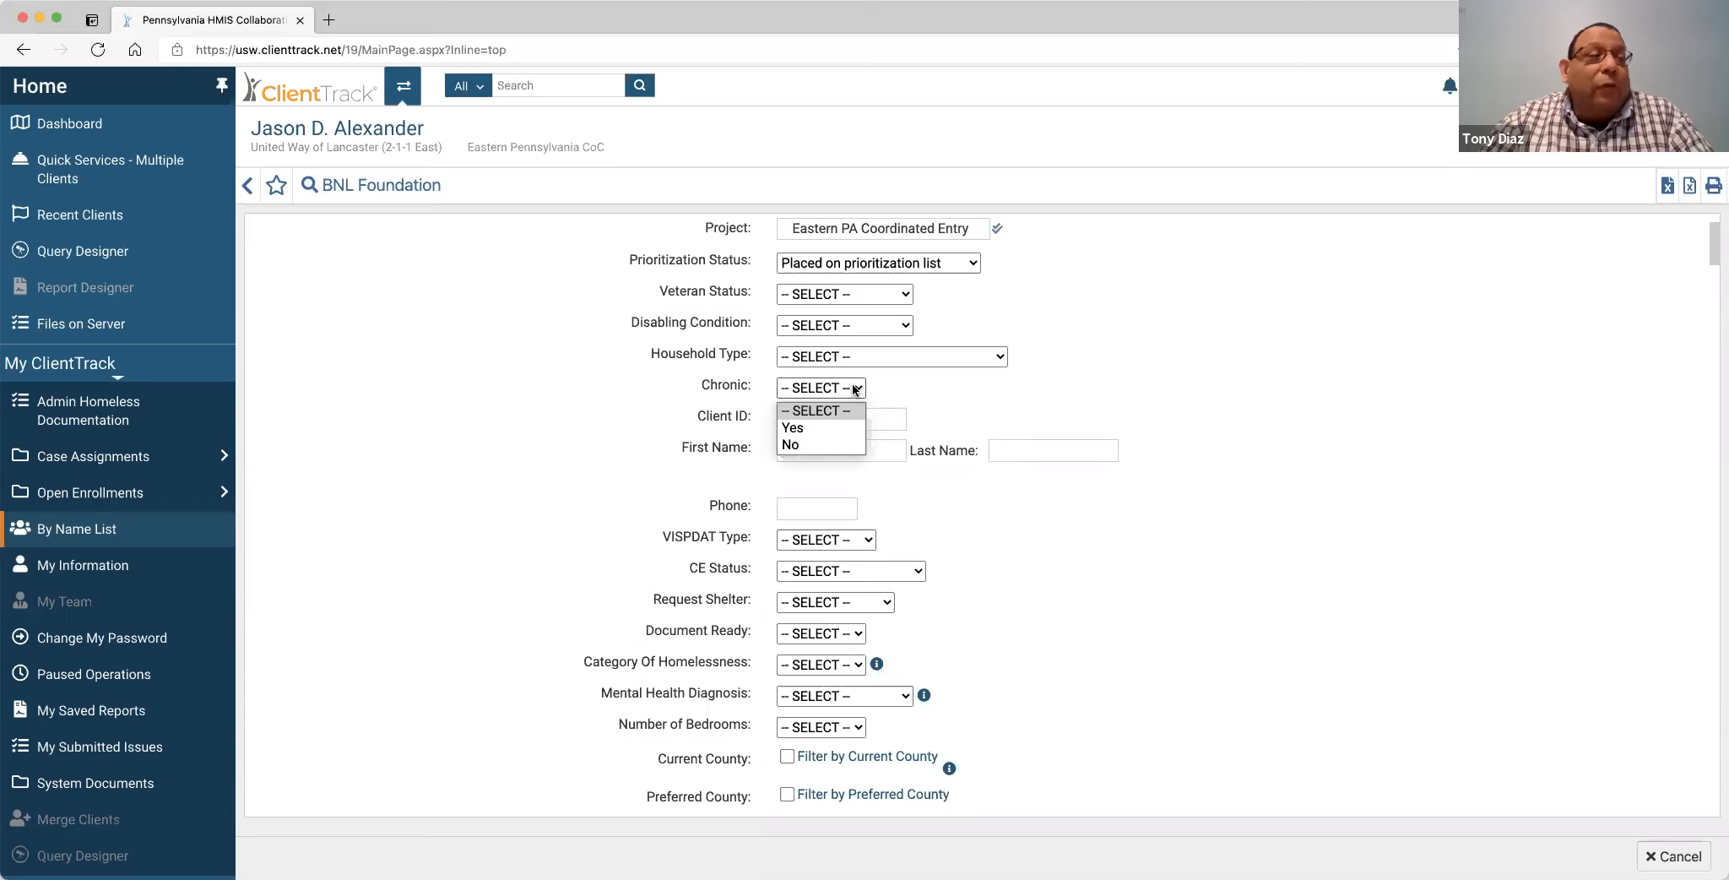
click(855, 388)
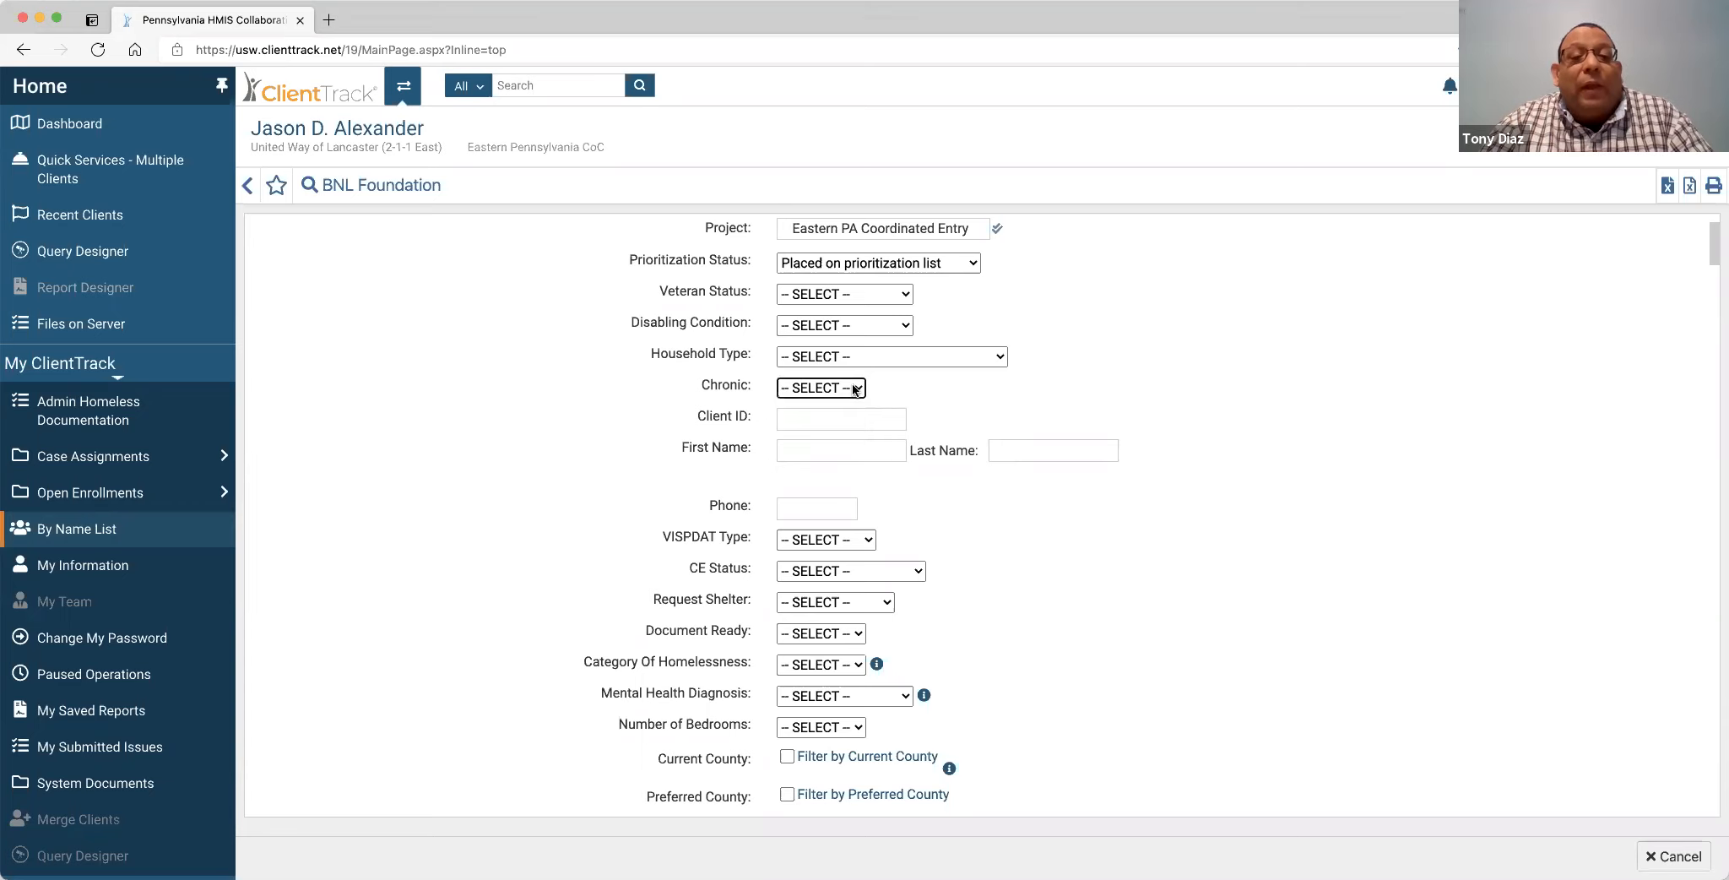
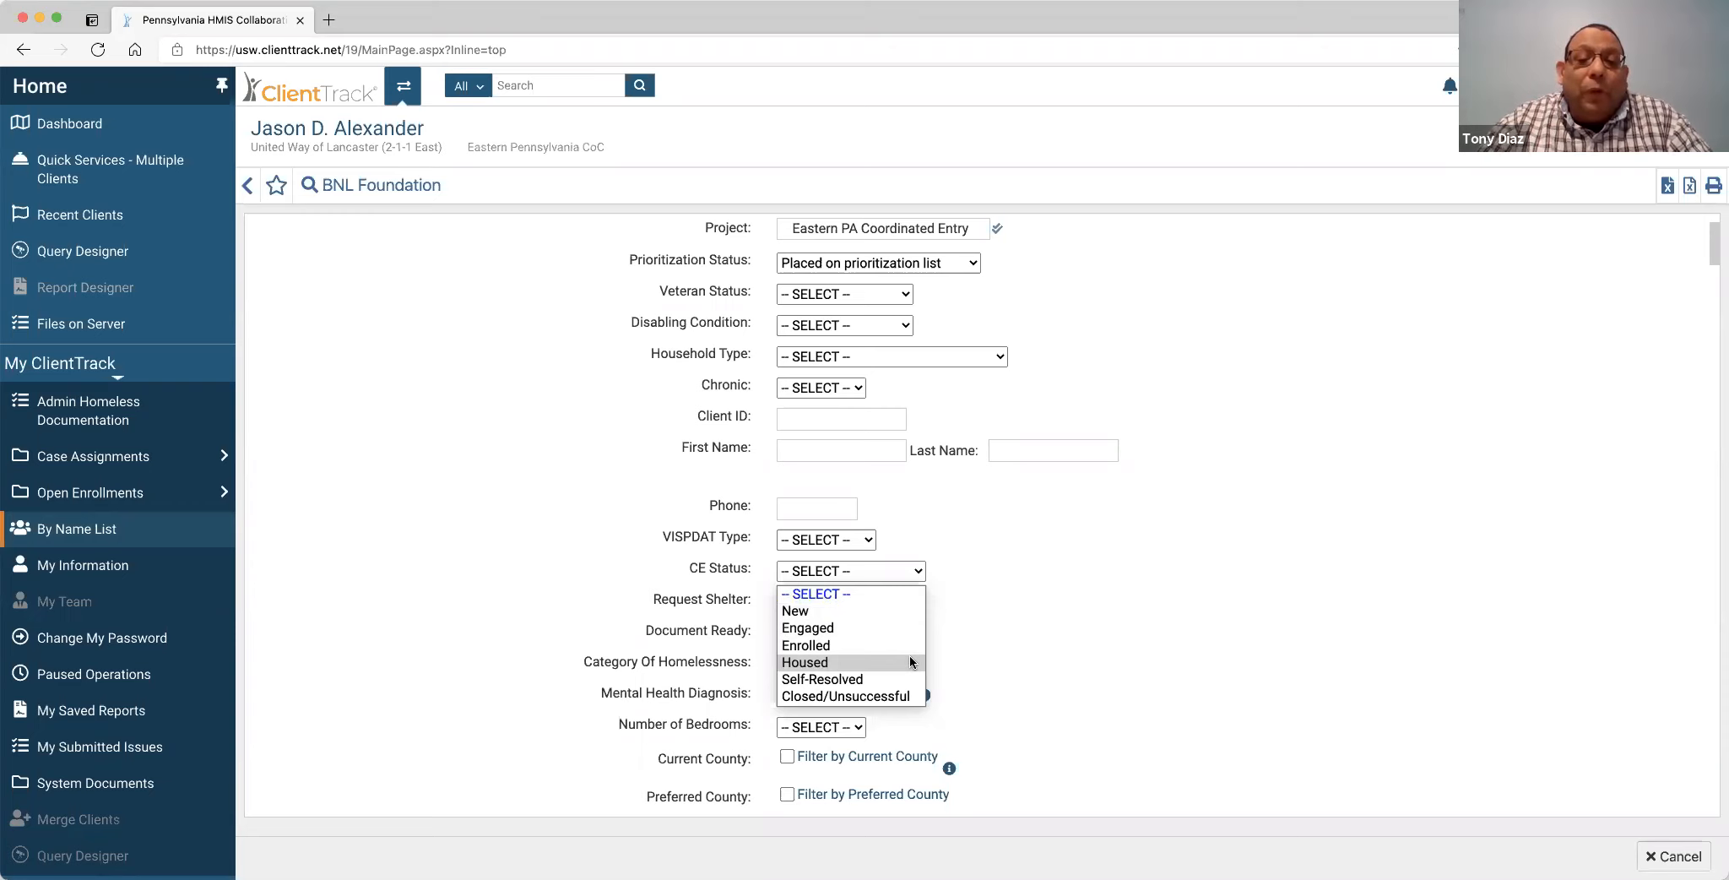
Leave the CE Status and Number of Bedrooms filters unset.
click(951, 574)
scroll(968, 604, down, 3)
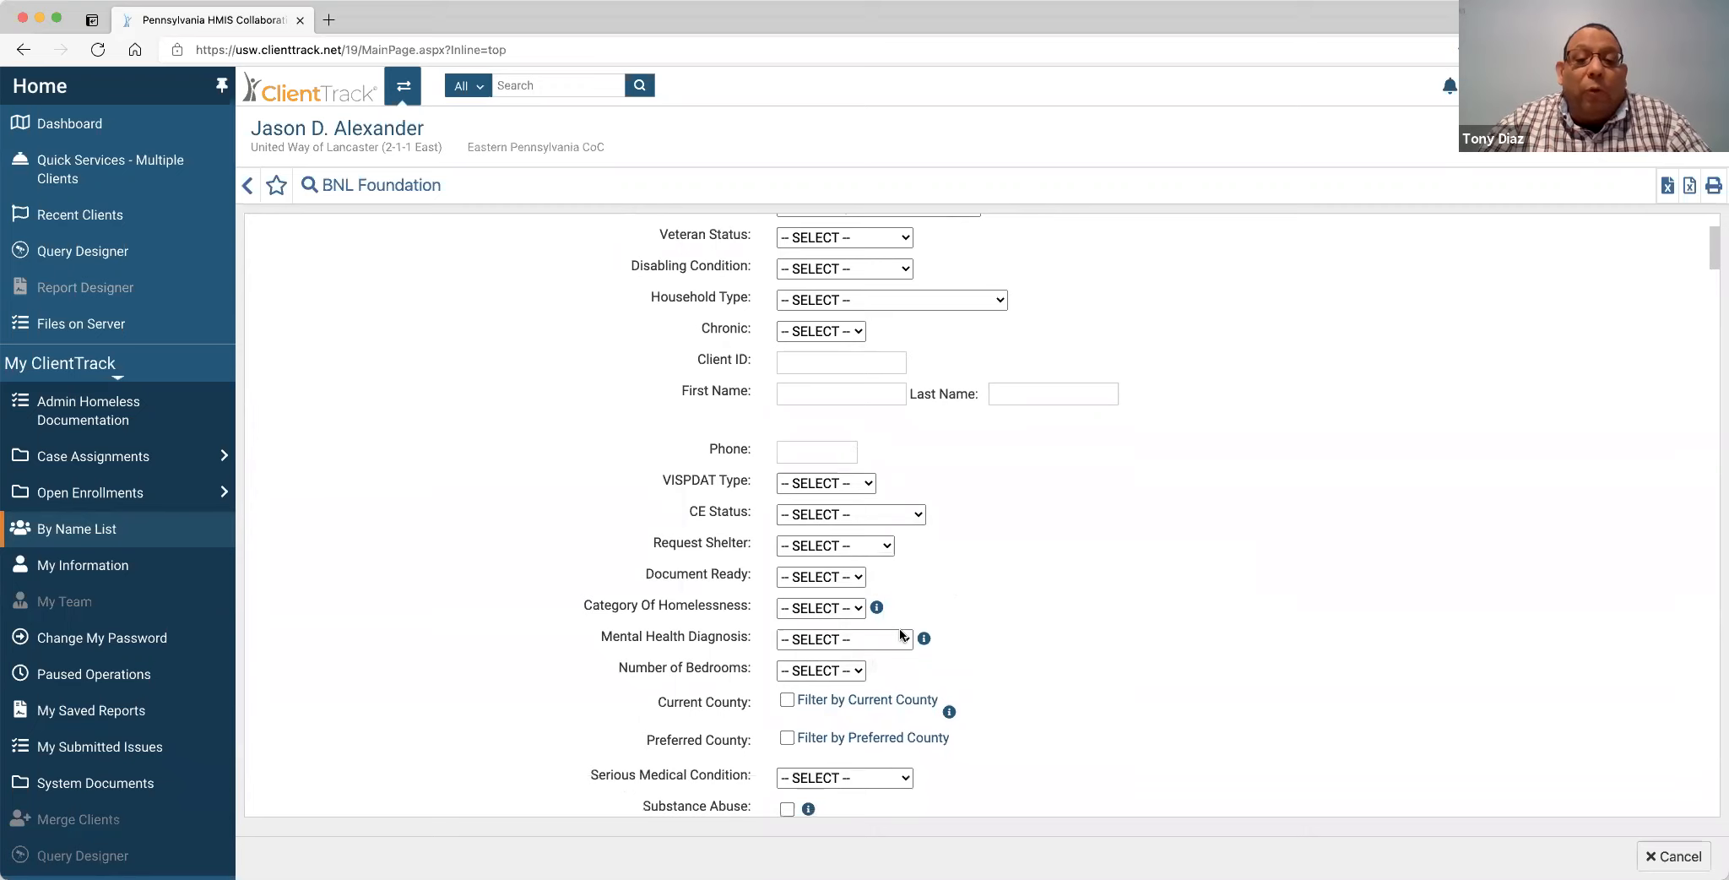
click(859, 671)
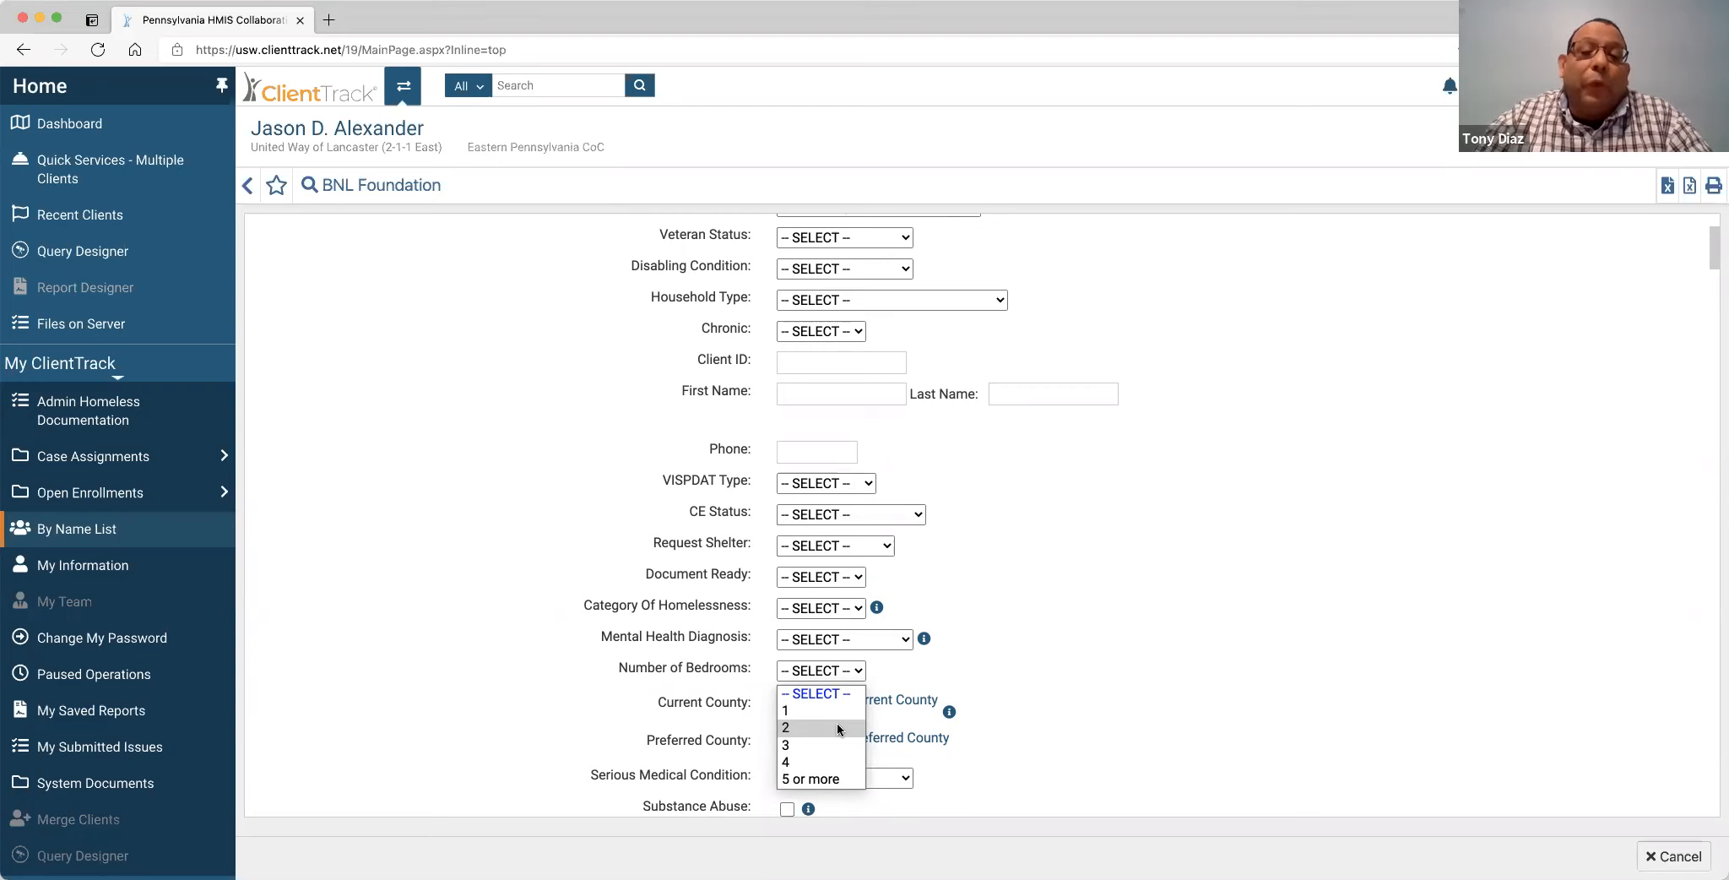
click(828, 692)
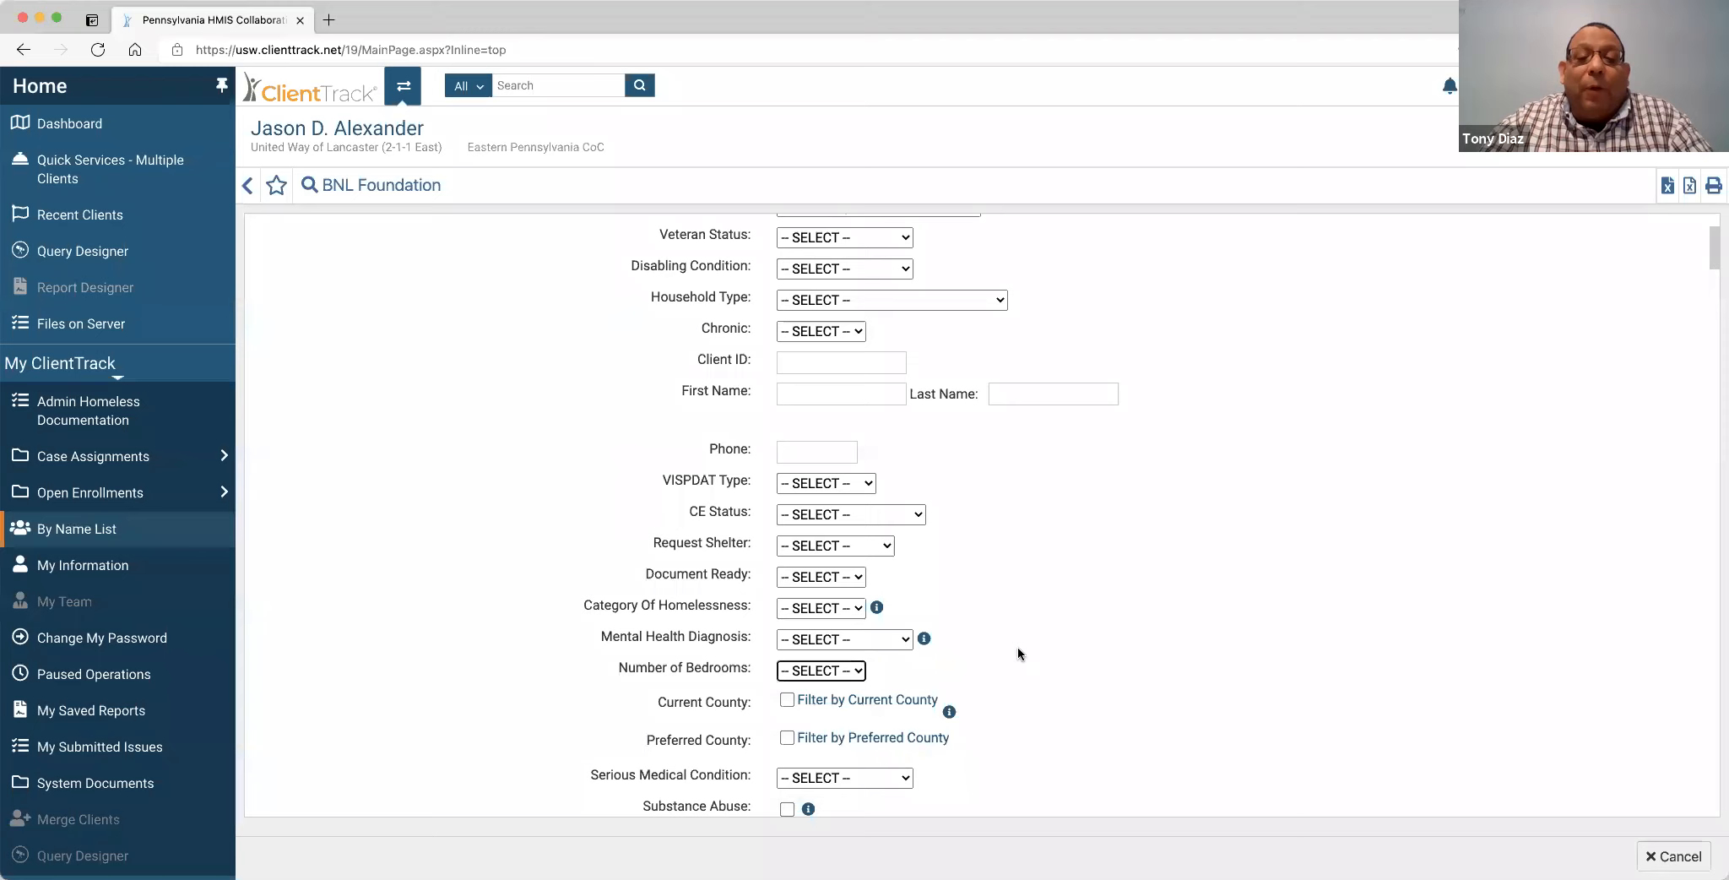
scroll(1017, 649, down, 1)
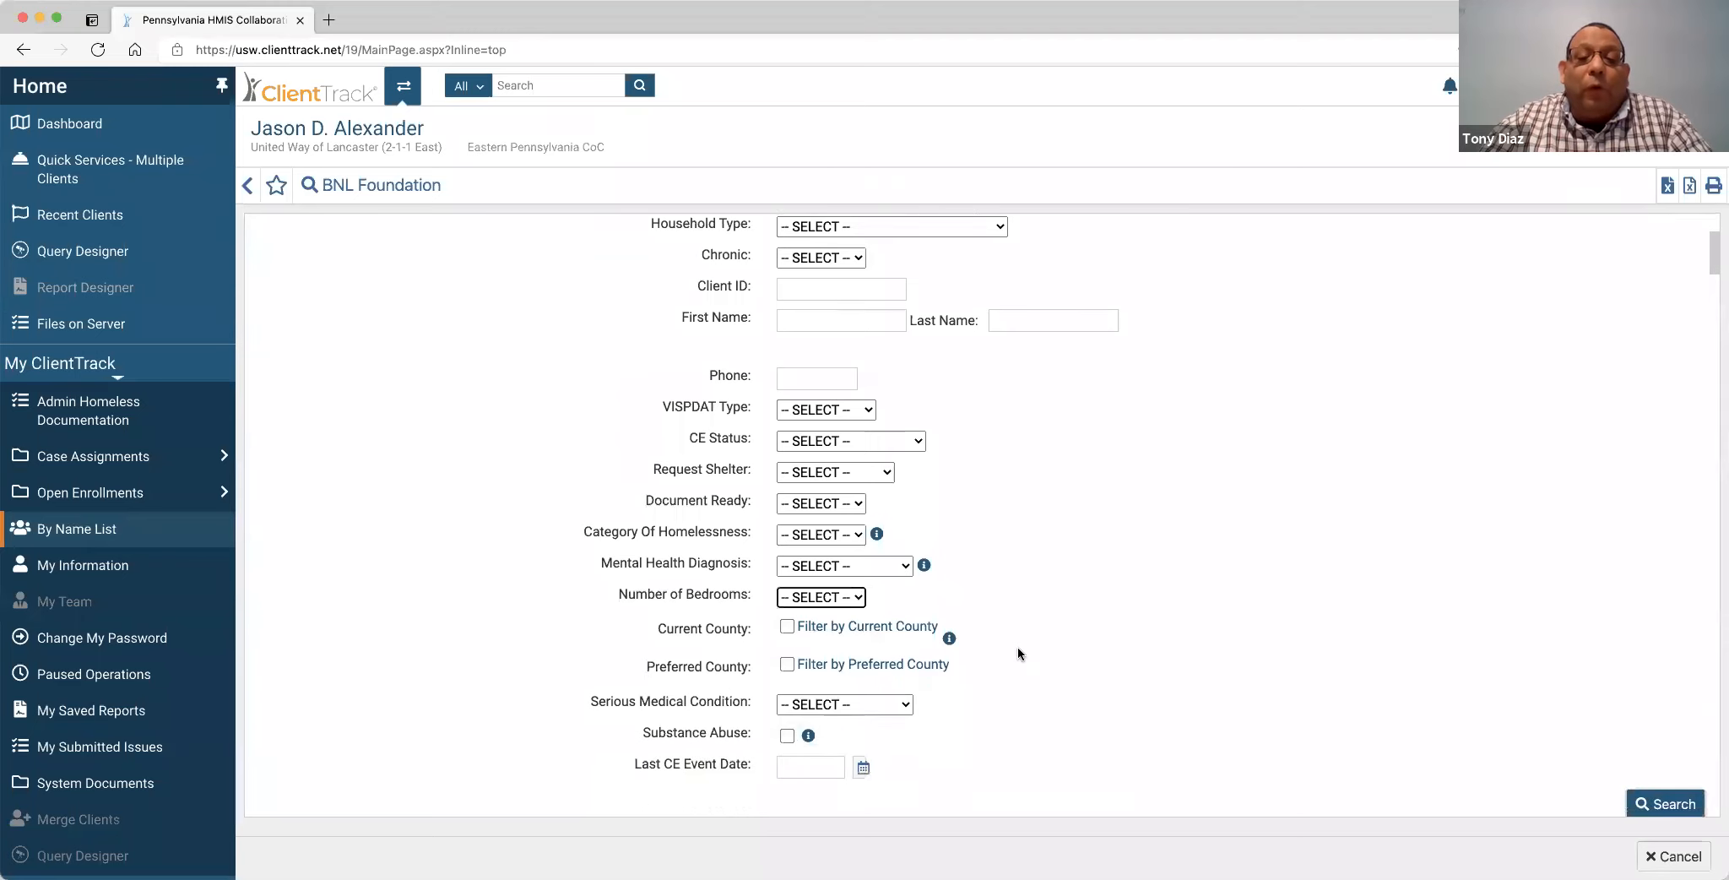
Turn on the current county filter and select Bradford County.
click(819, 629)
scroll(1137, 610, down, 1)
scroll(889, 635, down, 4)
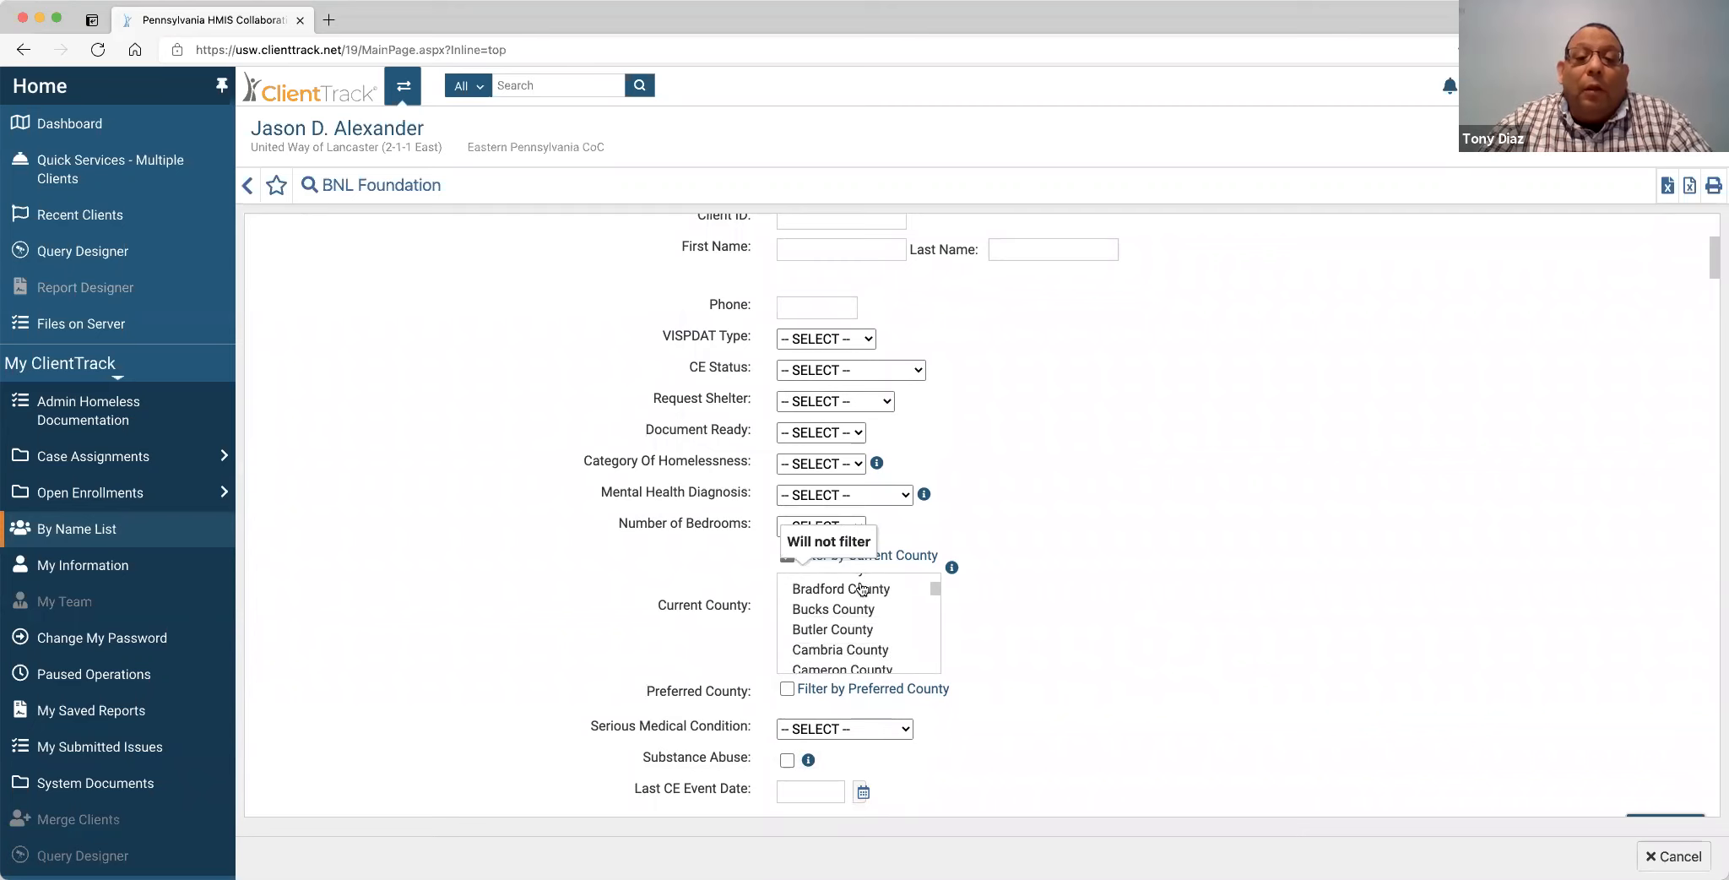
click(861, 588)
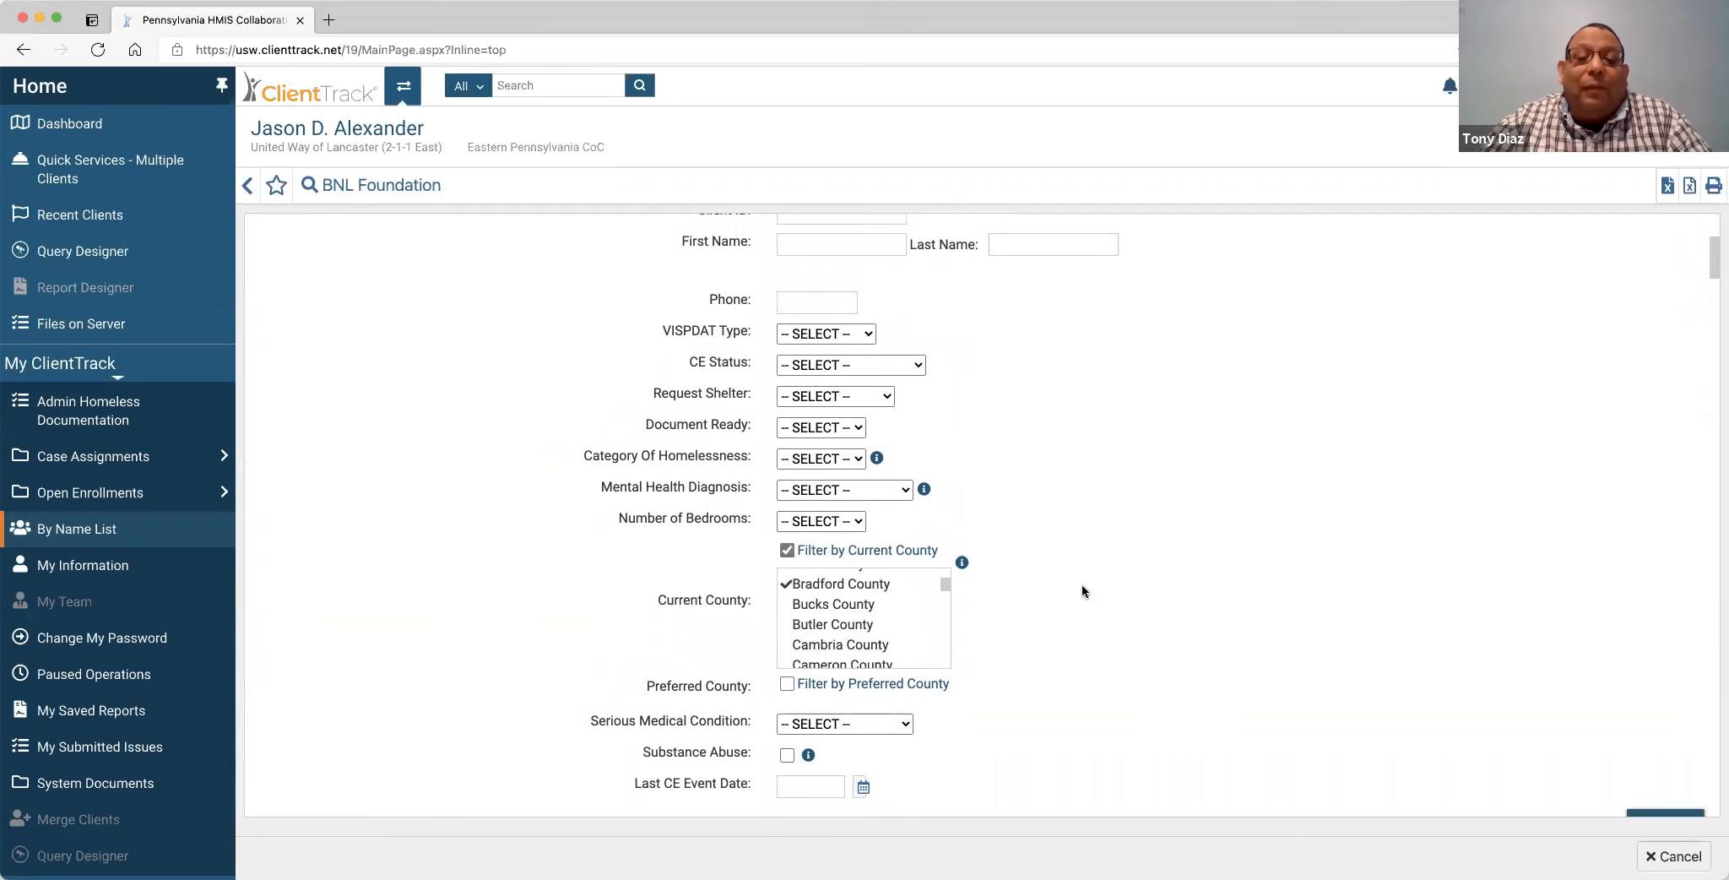
scroll(839, 595, down, 2)
Turn on the preferred county filter with Adams County and Bedford County checked.
click(785, 584)
click(836, 611)
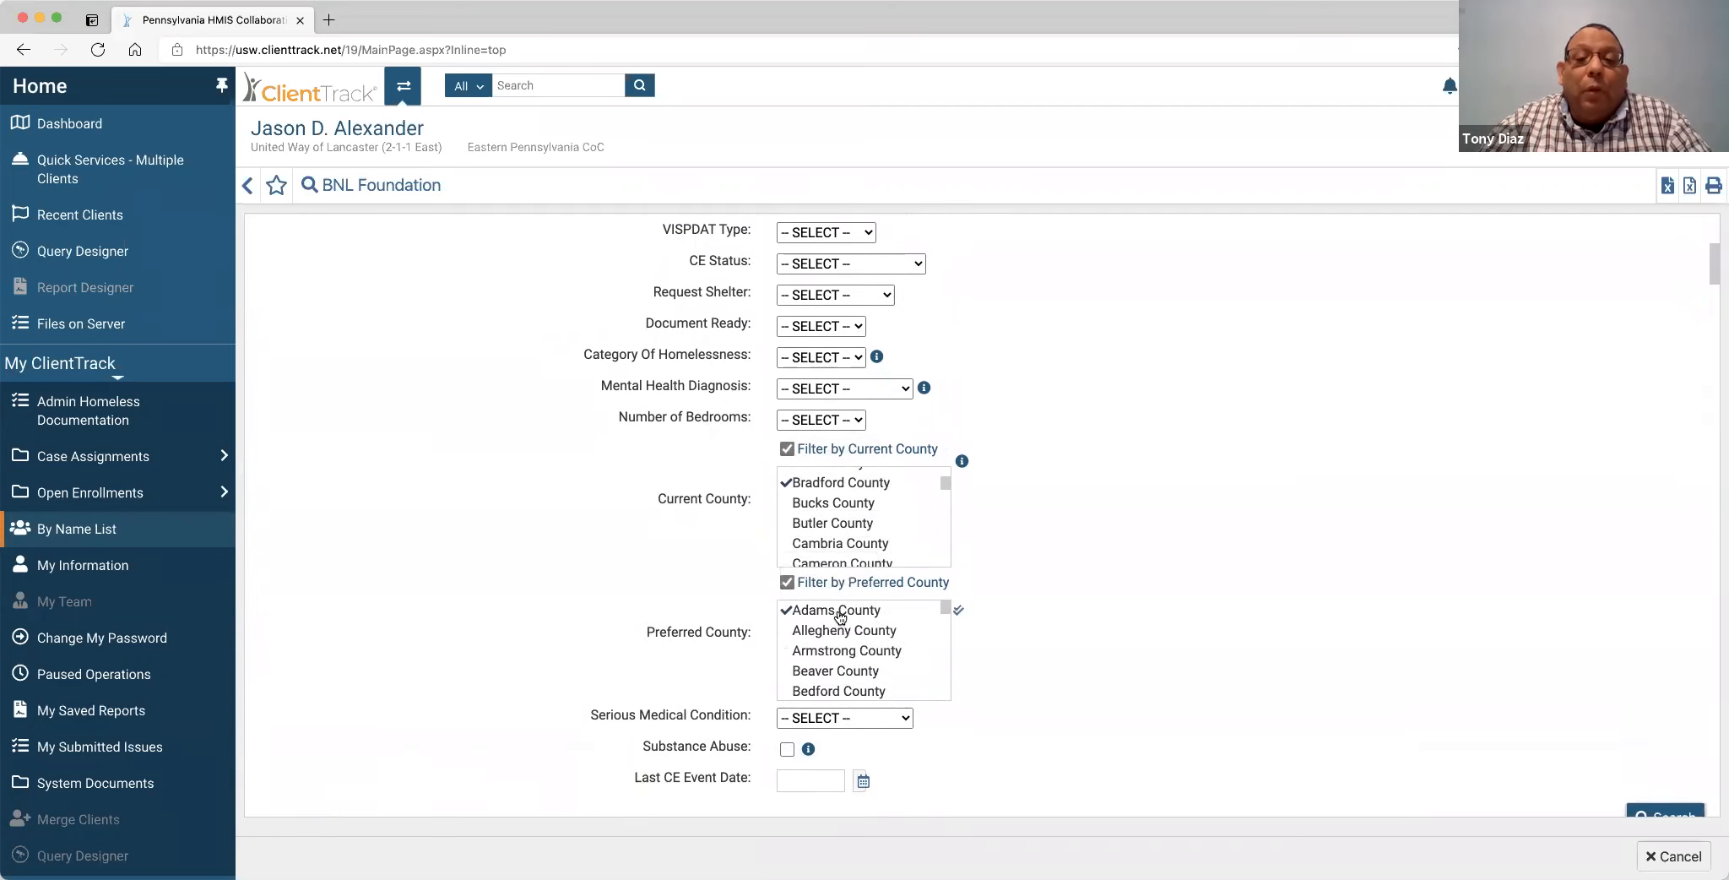
click(850, 692)
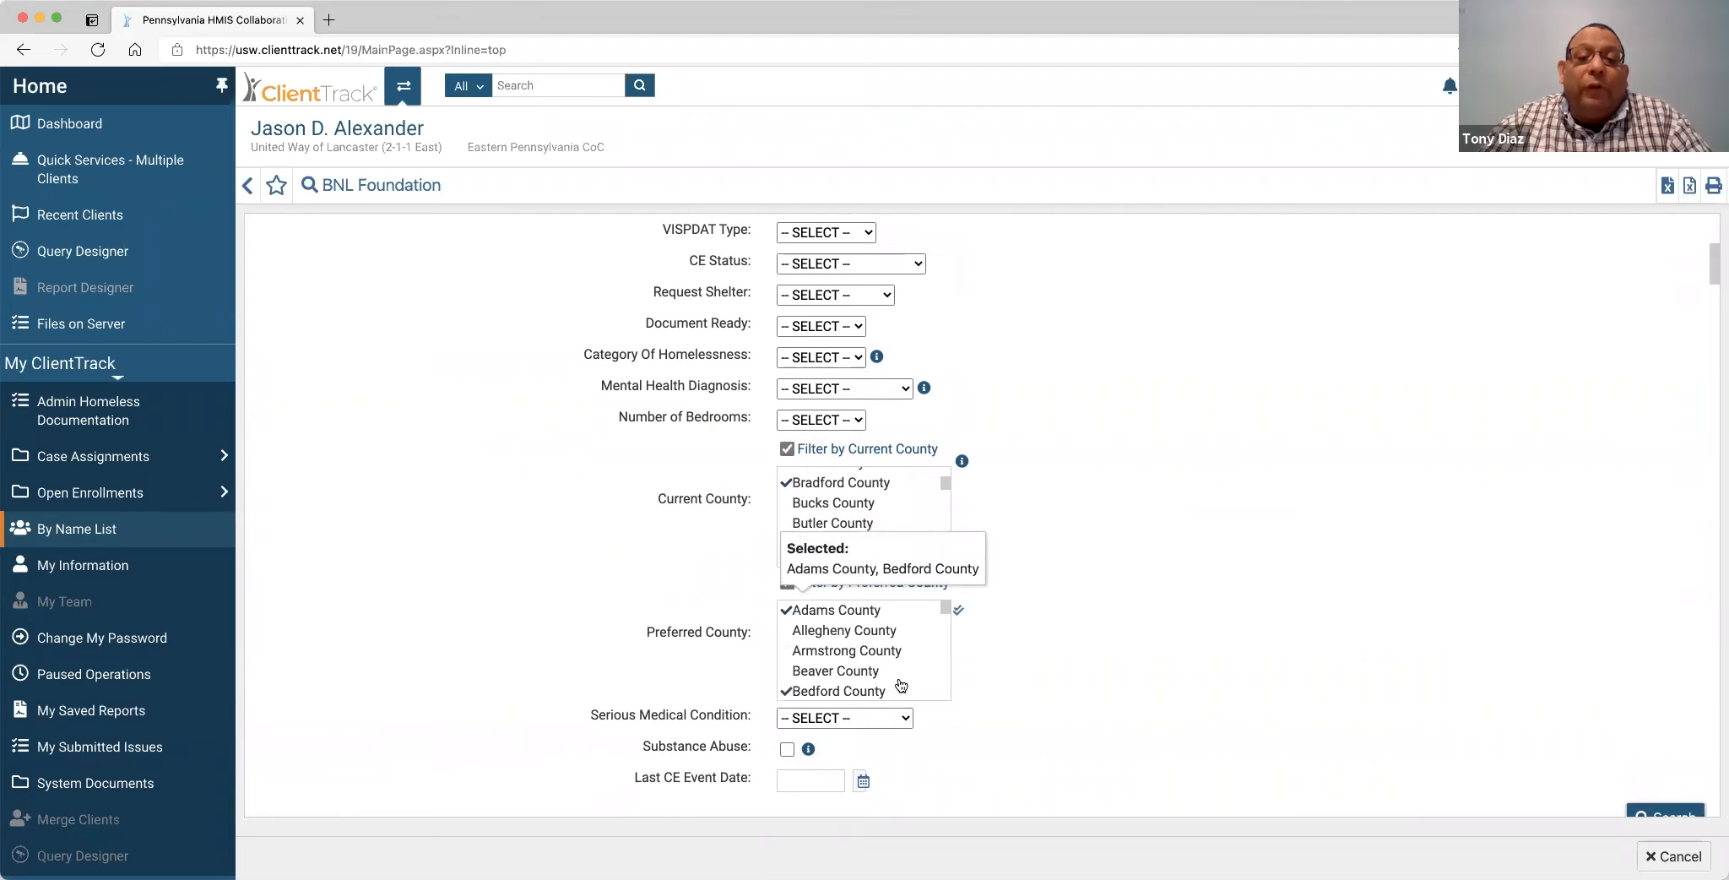
scroll(925, 681, down, 5)
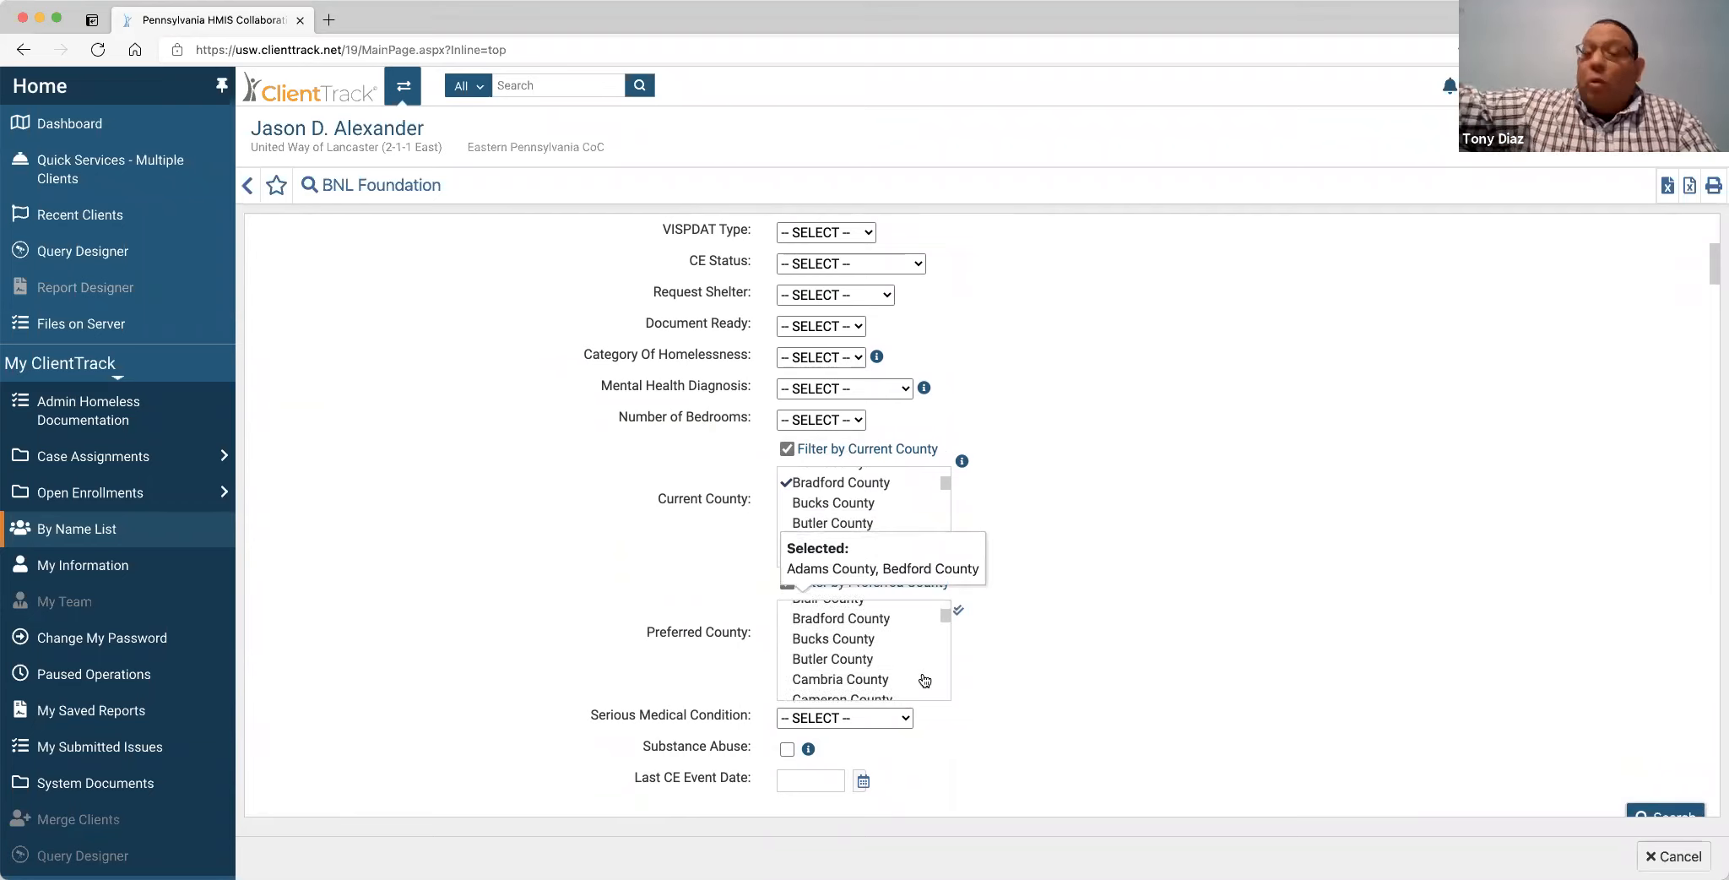
scroll(924, 680, down, 5)
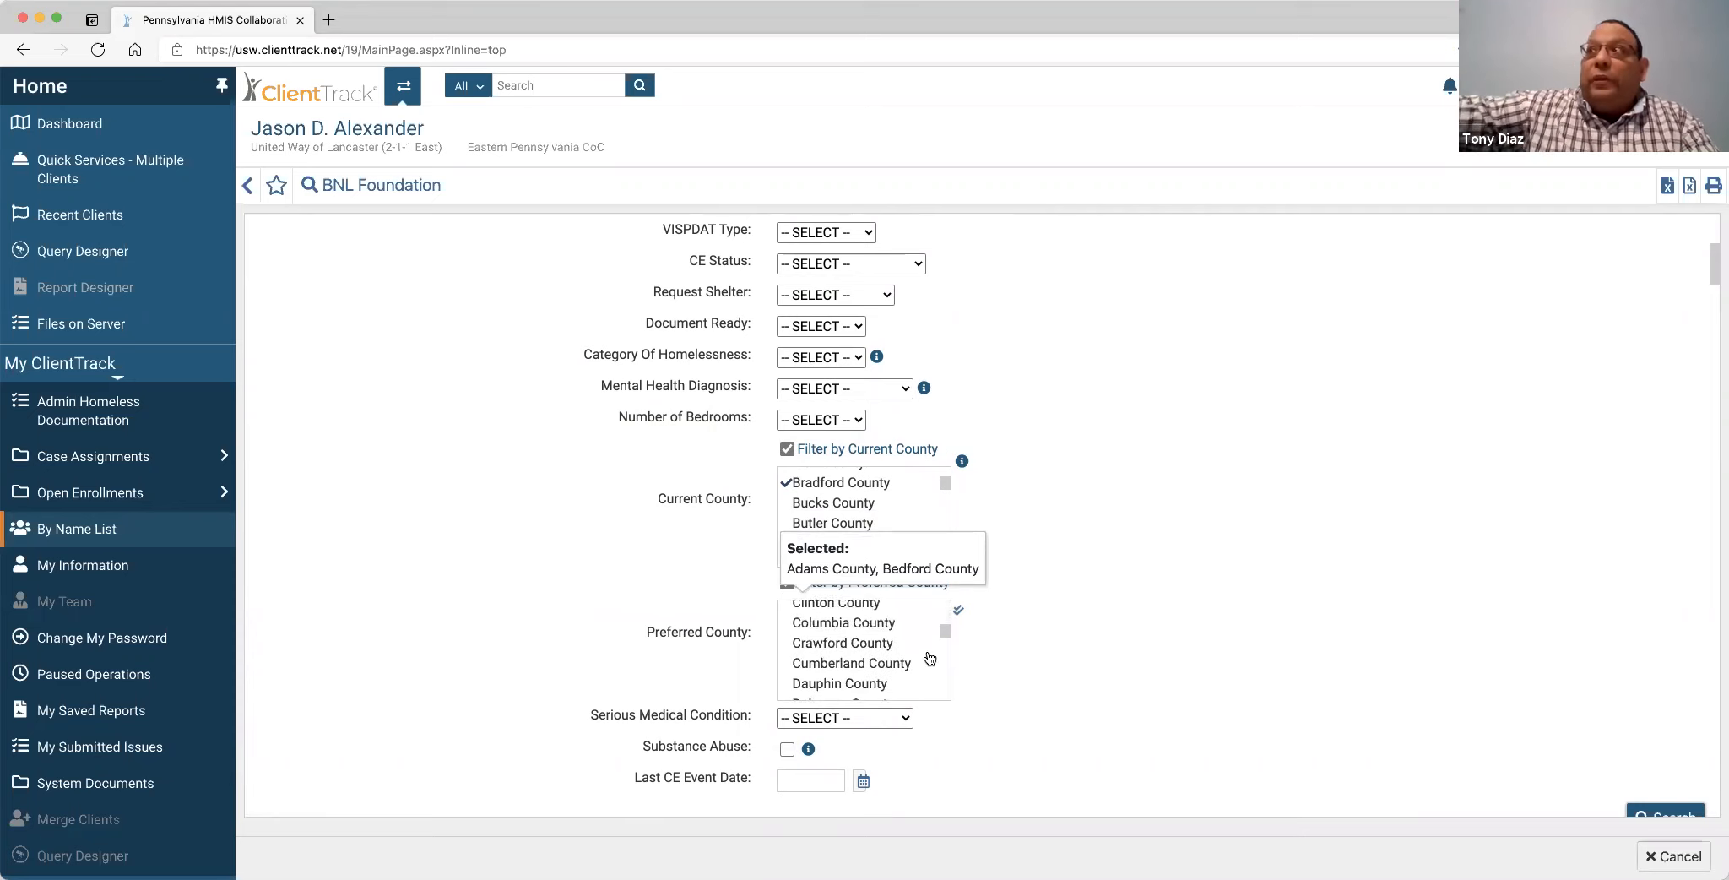
scroll(912, 663, down, 3)
scroll(907, 663, down, 3)
scroll(908, 664, down, 4)
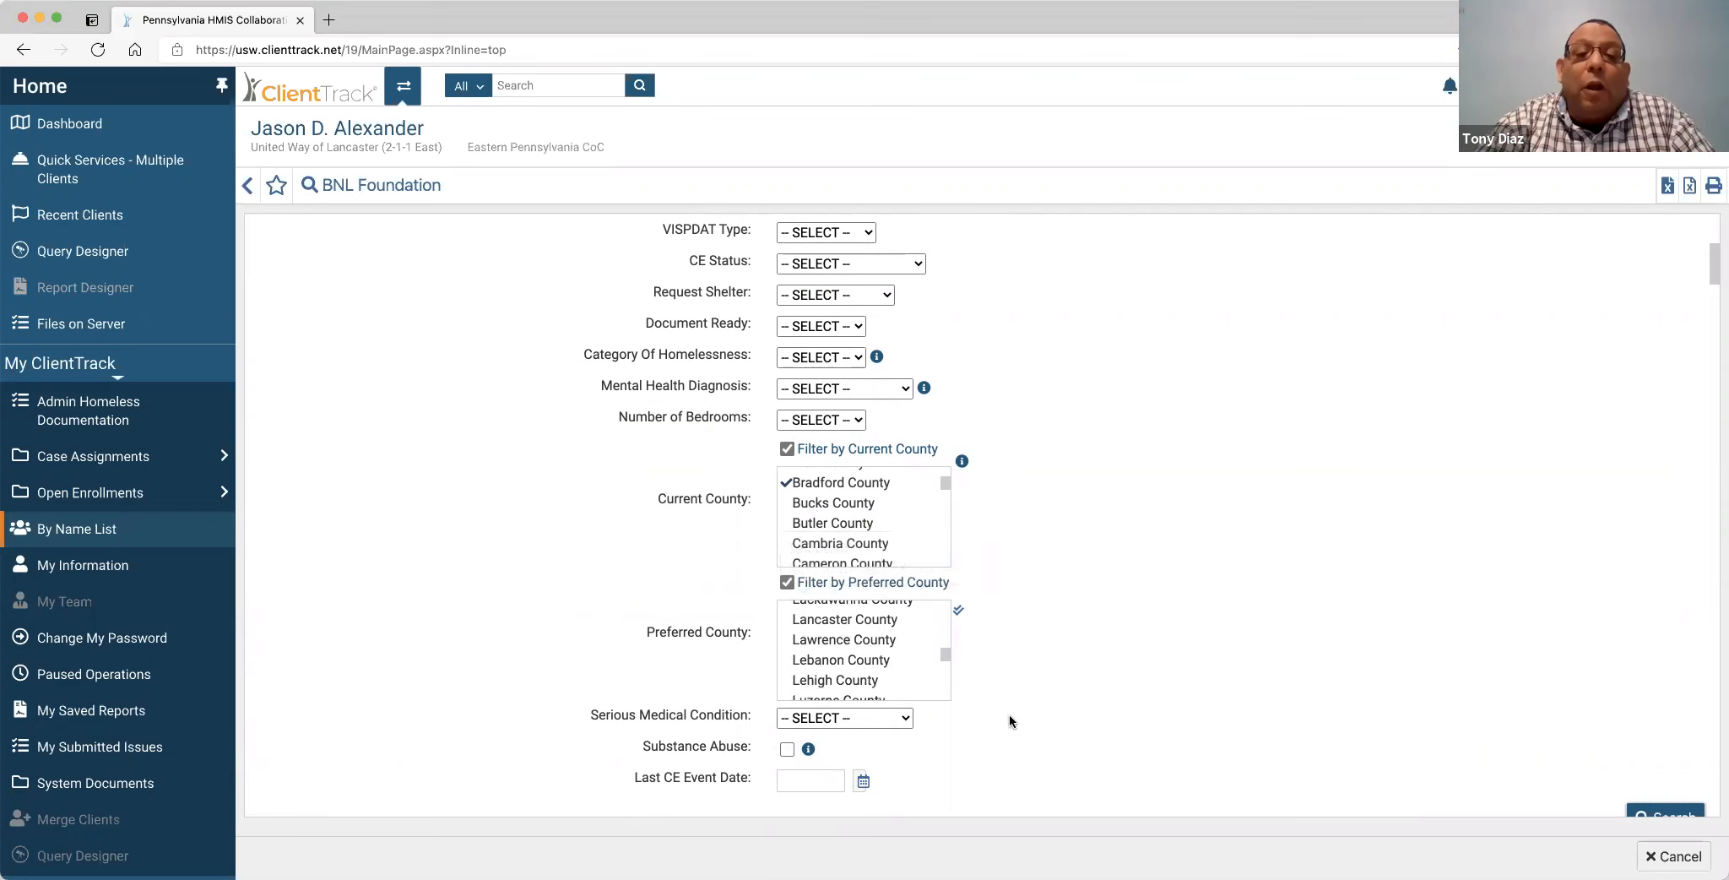
scroll(1009, 713, down, 3)
Leave the Serious Medical Condition filter unchanged.
click(905, 564)
click(905, 564)
click(905, 564)
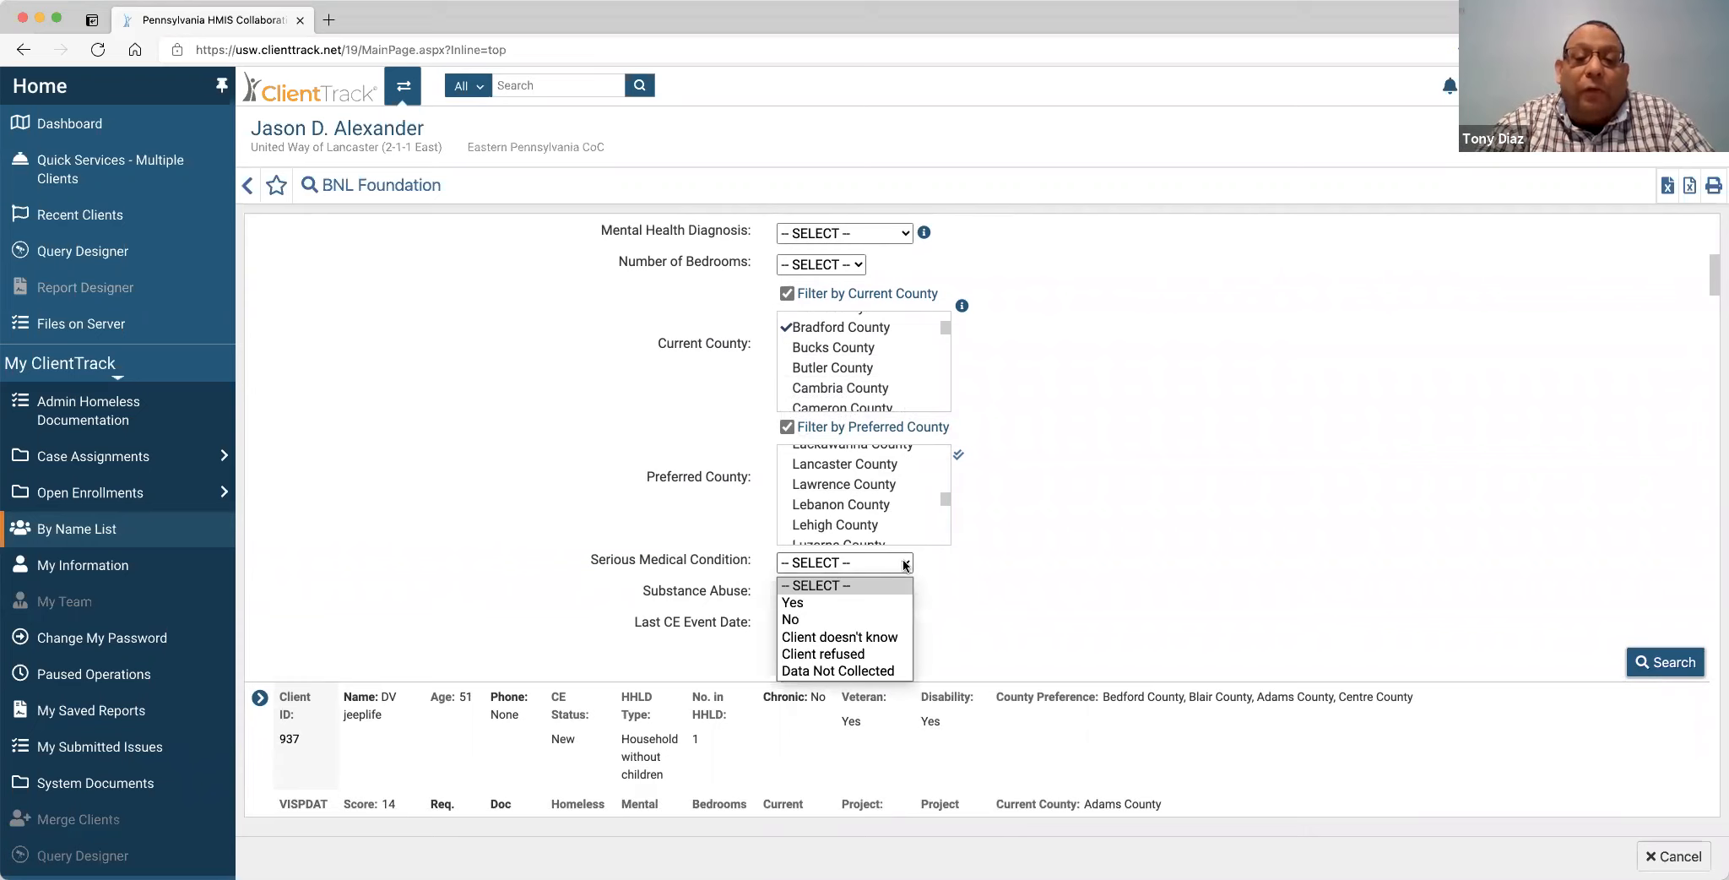
click(905, 563)
Review the matching client result and bring up the workspace switcher.
mouse_move(808, 595)
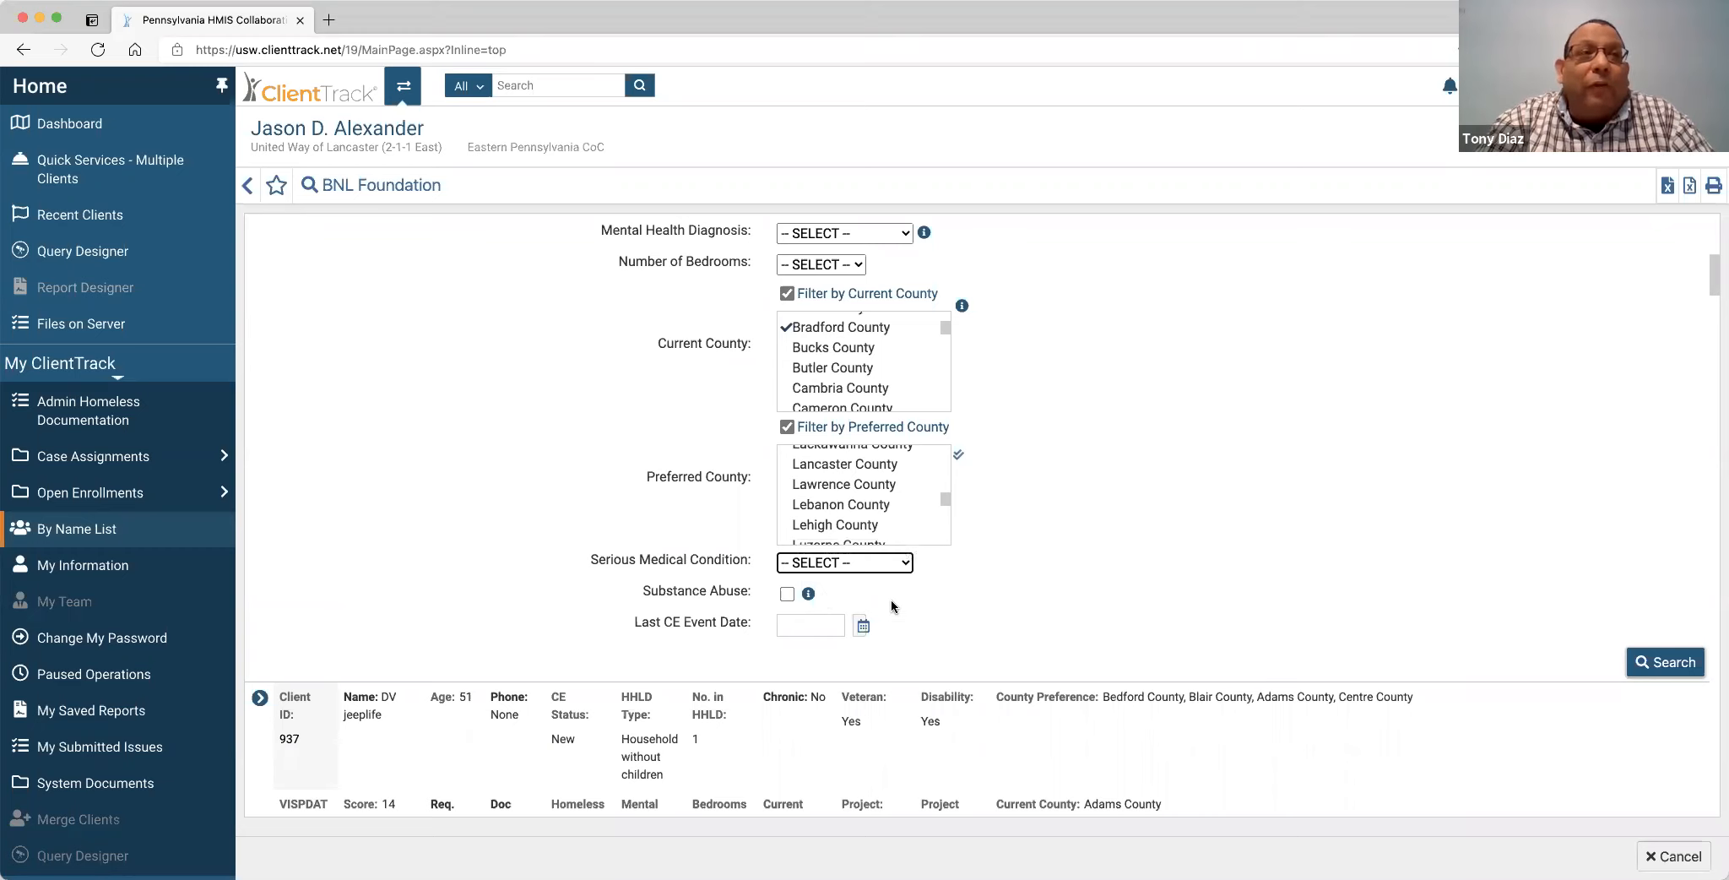
scroll(891, 606, down, 2)
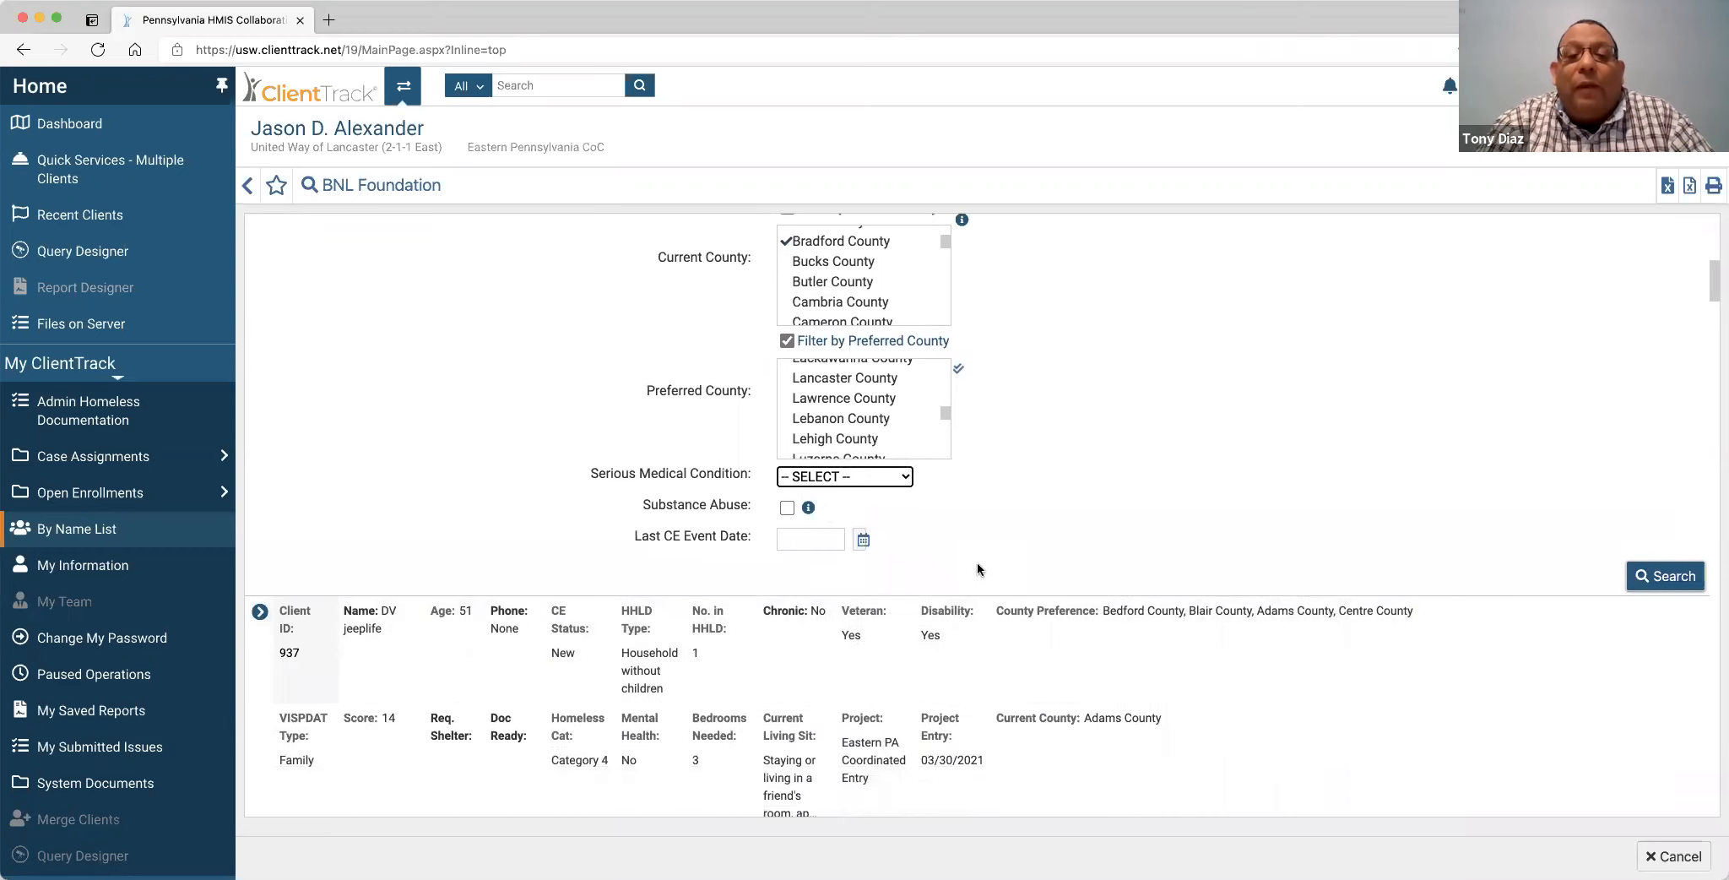
scroll(977, 570, down, 1)
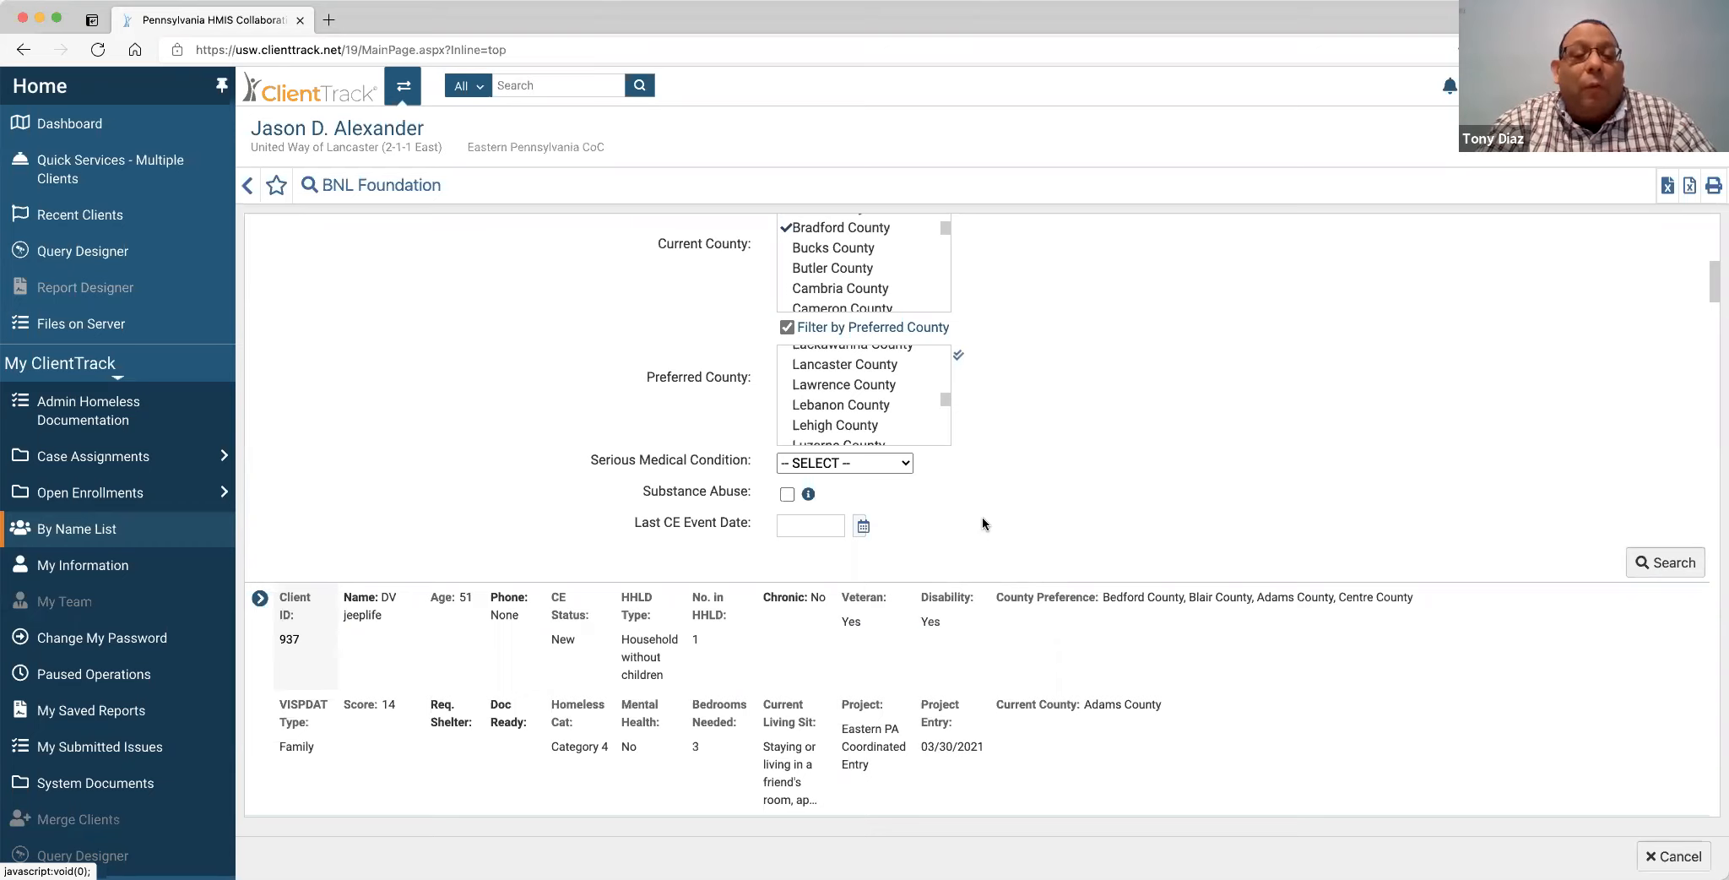
click(404, 85)
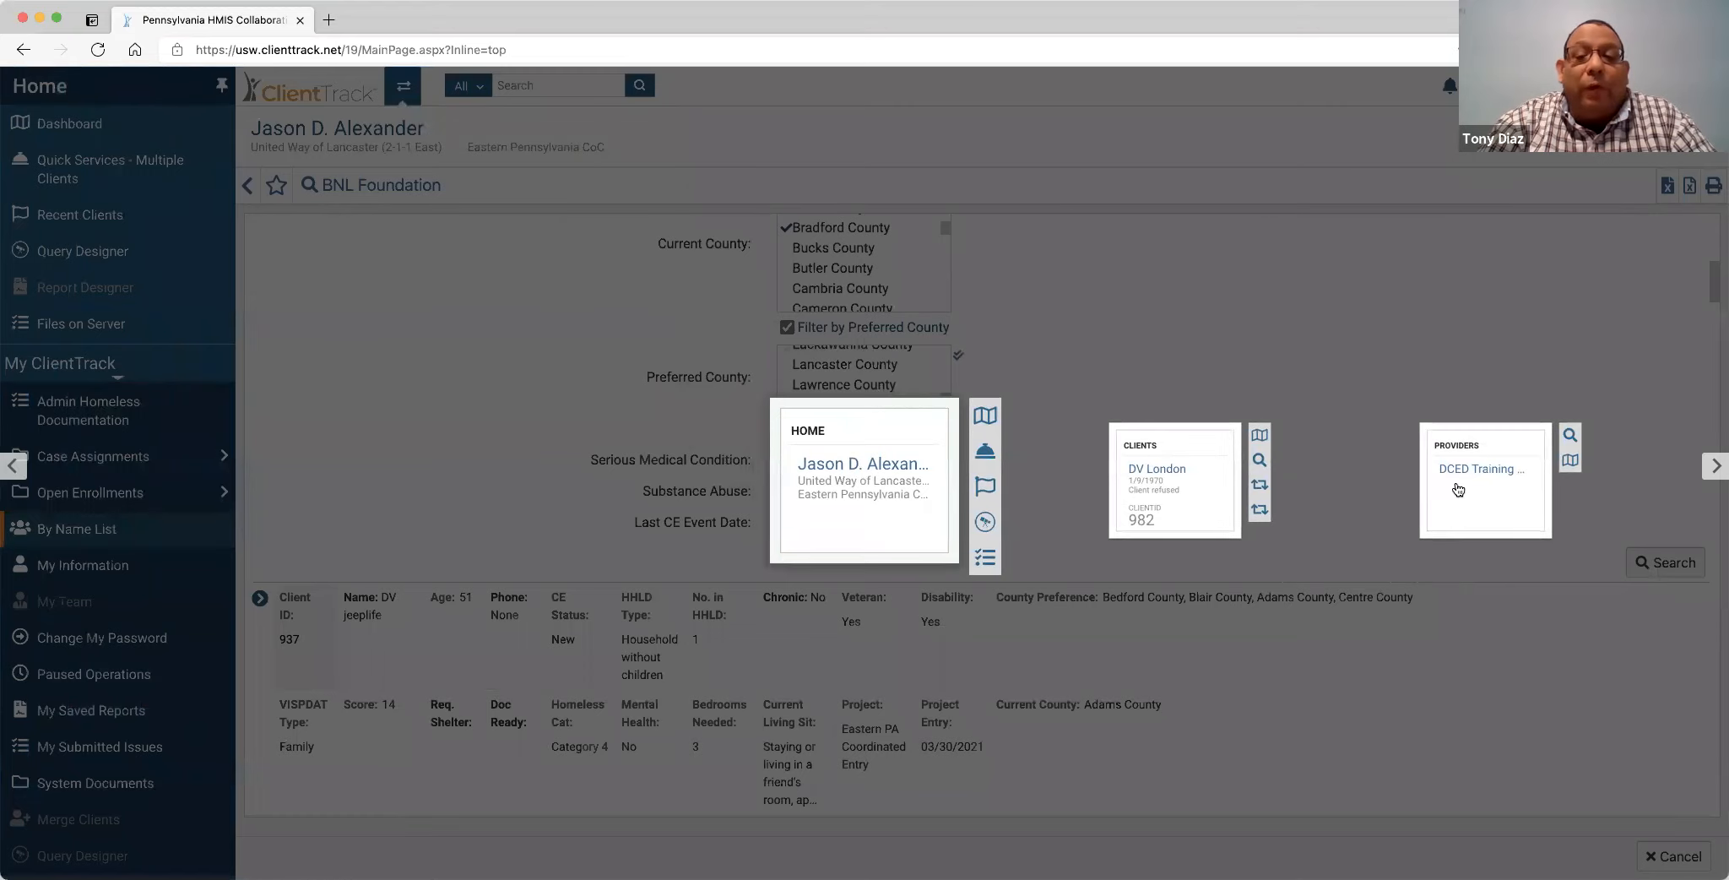
Switch to the DCED Training Agency provider workspace and go to Find Provider.
click(1459, 488)
click(135, 201)
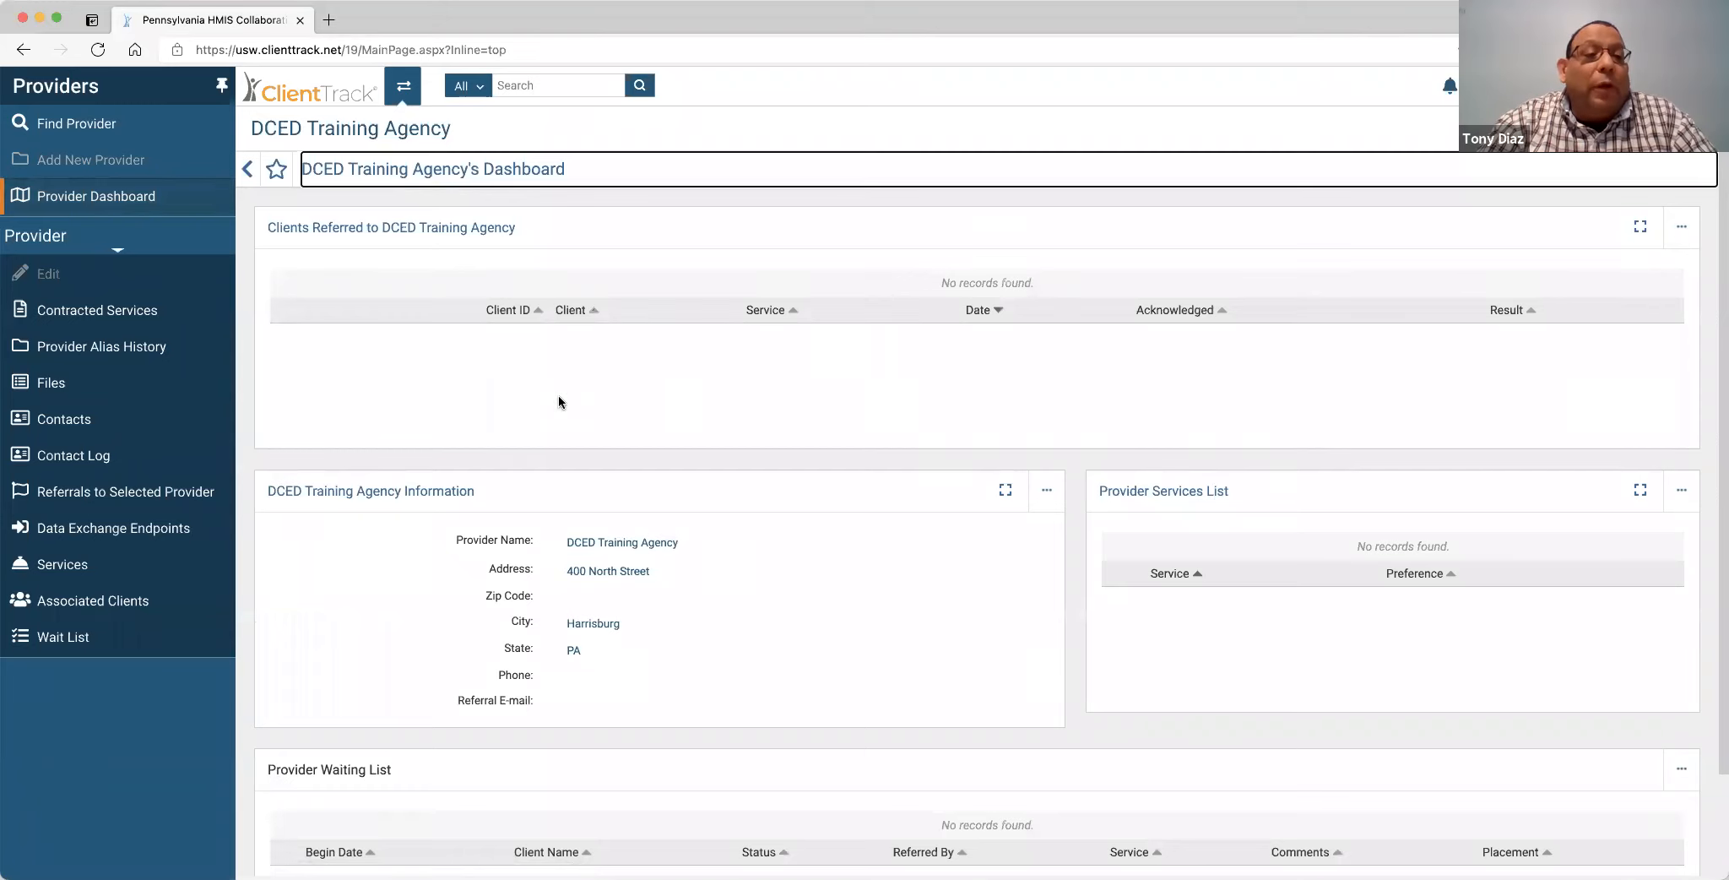
click(93, 124)
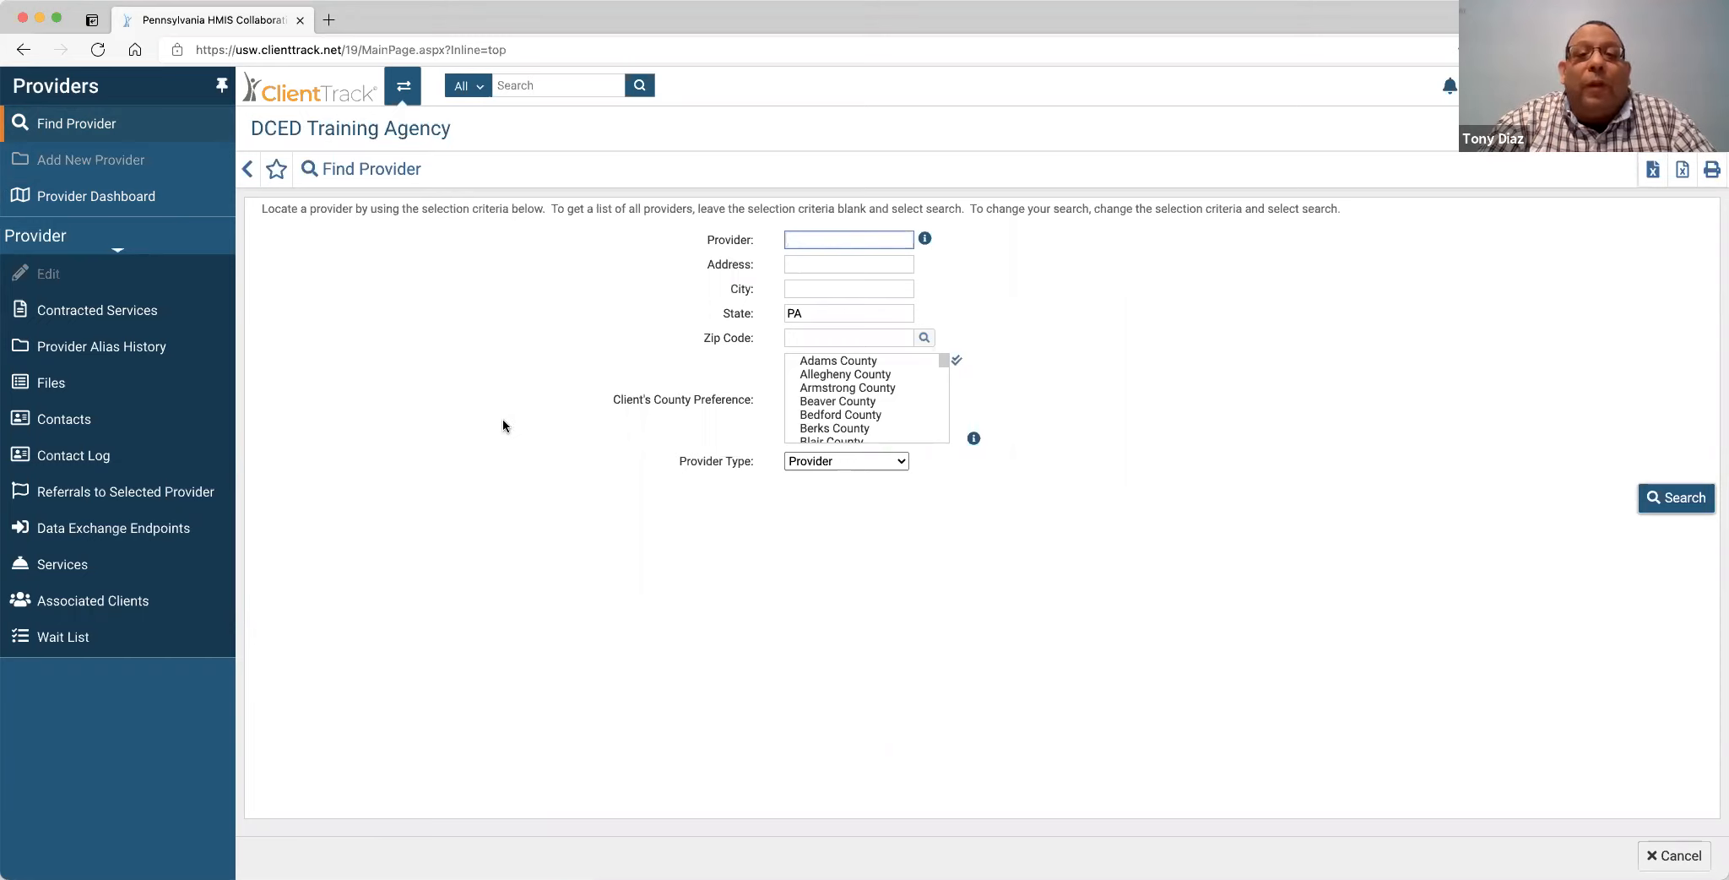
Search providers for DCED and tick Adams, Bedford and Cambria in Client's County Preference.
text(DCED)
key(Return)
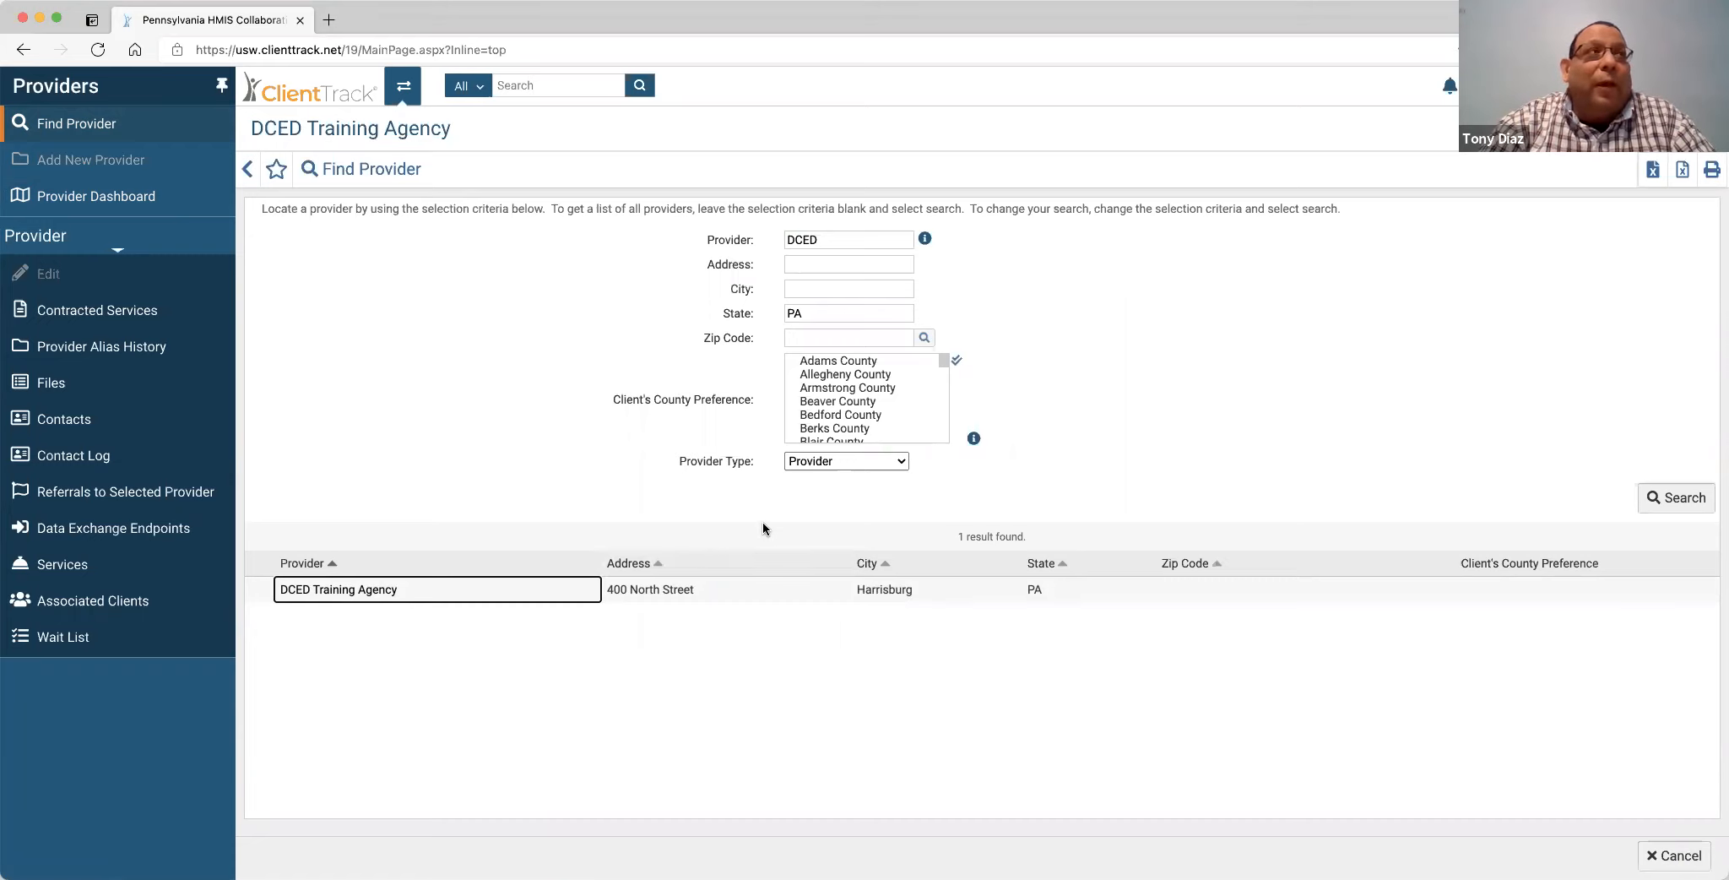
click(869, 363)
scroll(890, 395, down, 2)
click(872, 376)
scroll(894, 416, down, 2)
click(891, 417)
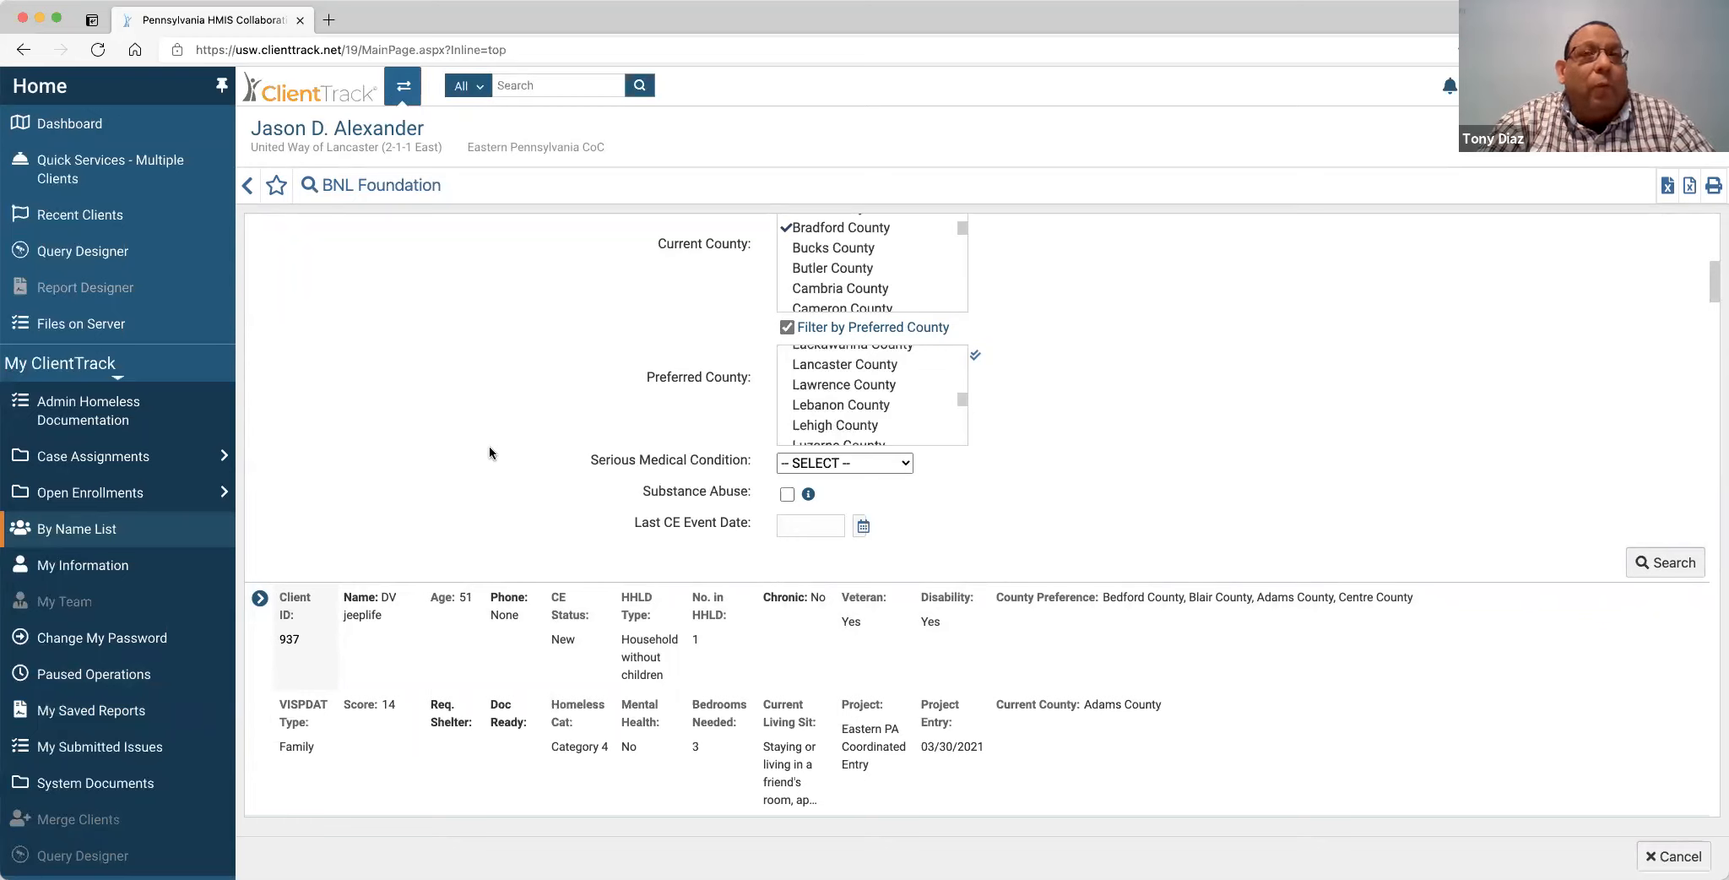
scroll(489, 445, up, 10)
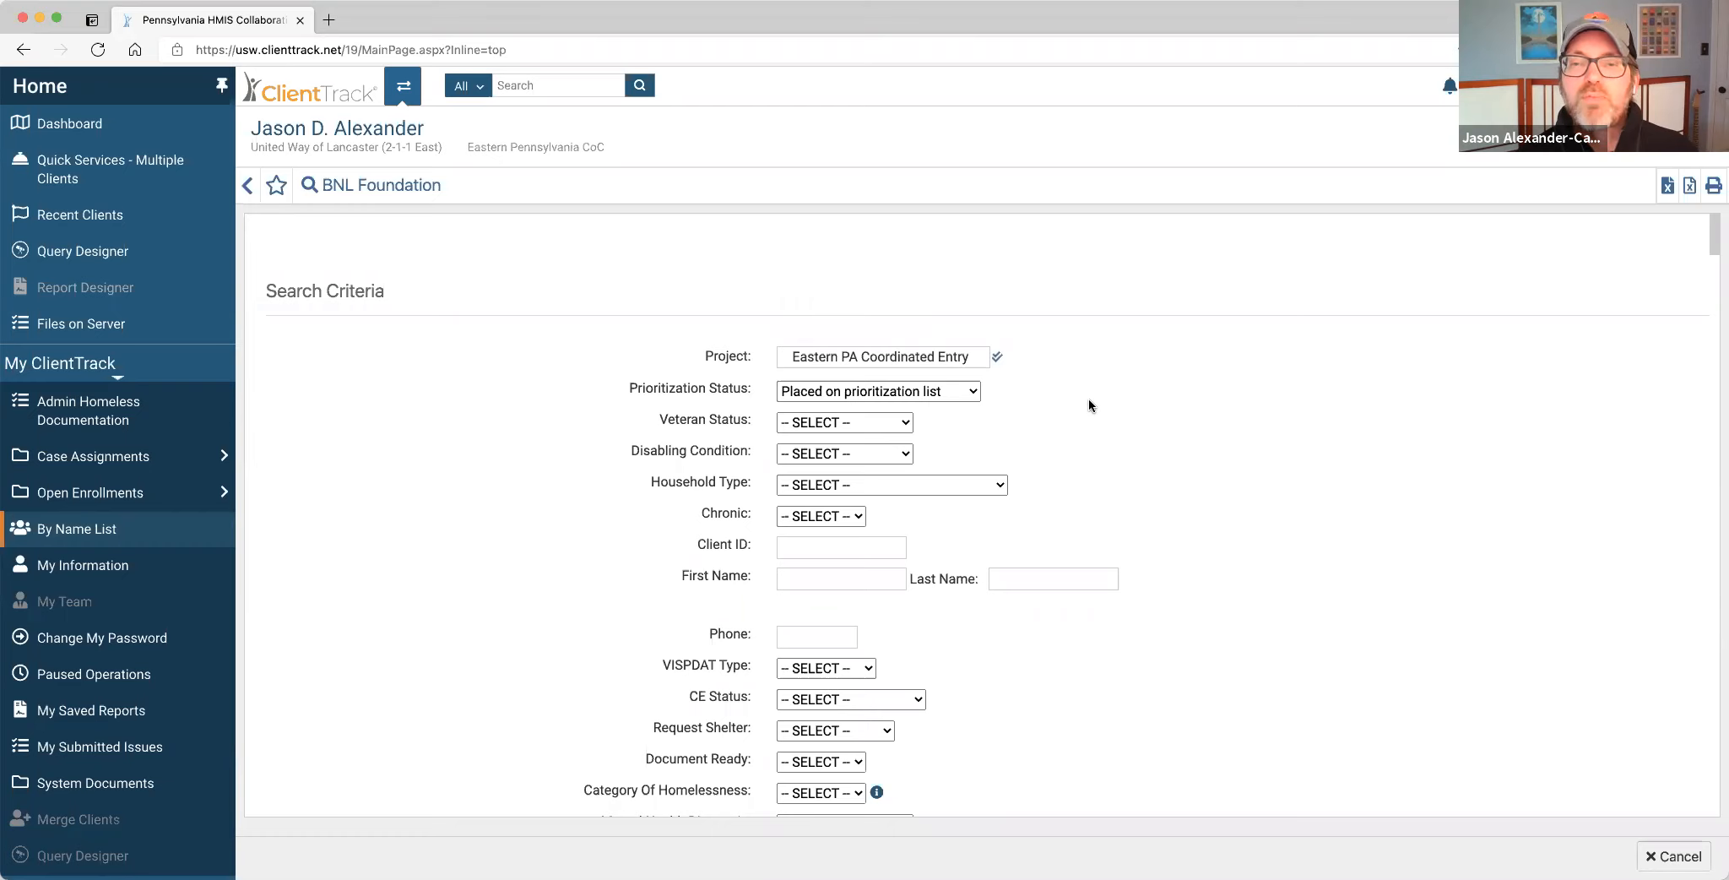
Open the user profile panel showing workgroup, organization, location and theme.
scroll(1089, 402, down, 1)
scroll(1089, 405, down, 10)
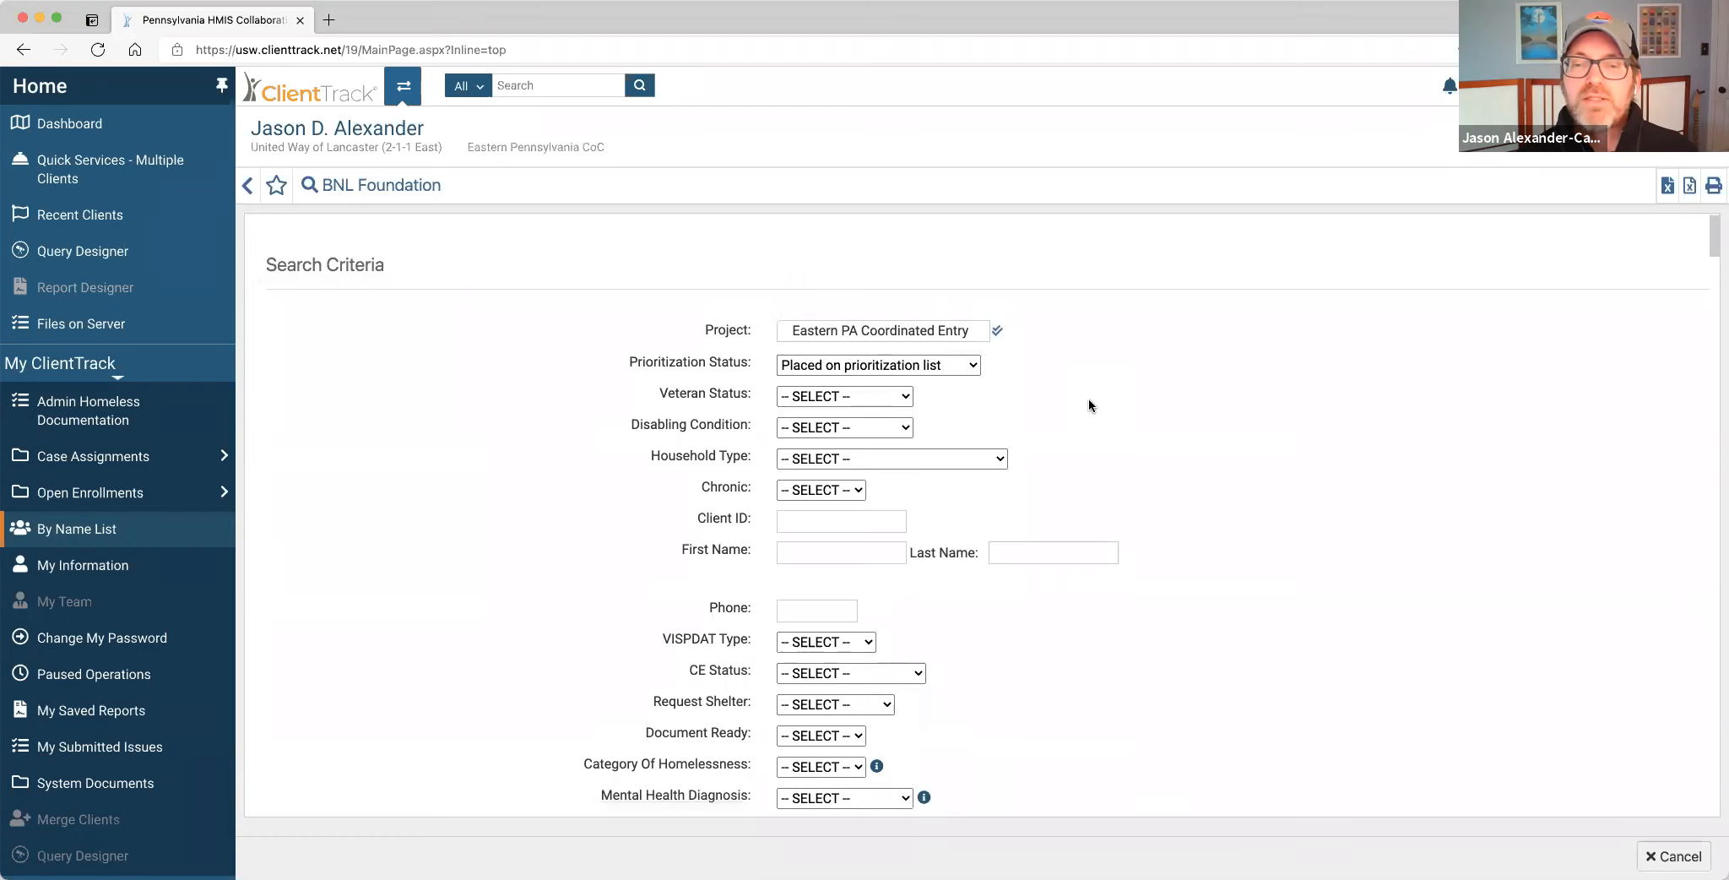
scroll(1089, 406, down, 6)
scroll(1089, 405, up, 16)
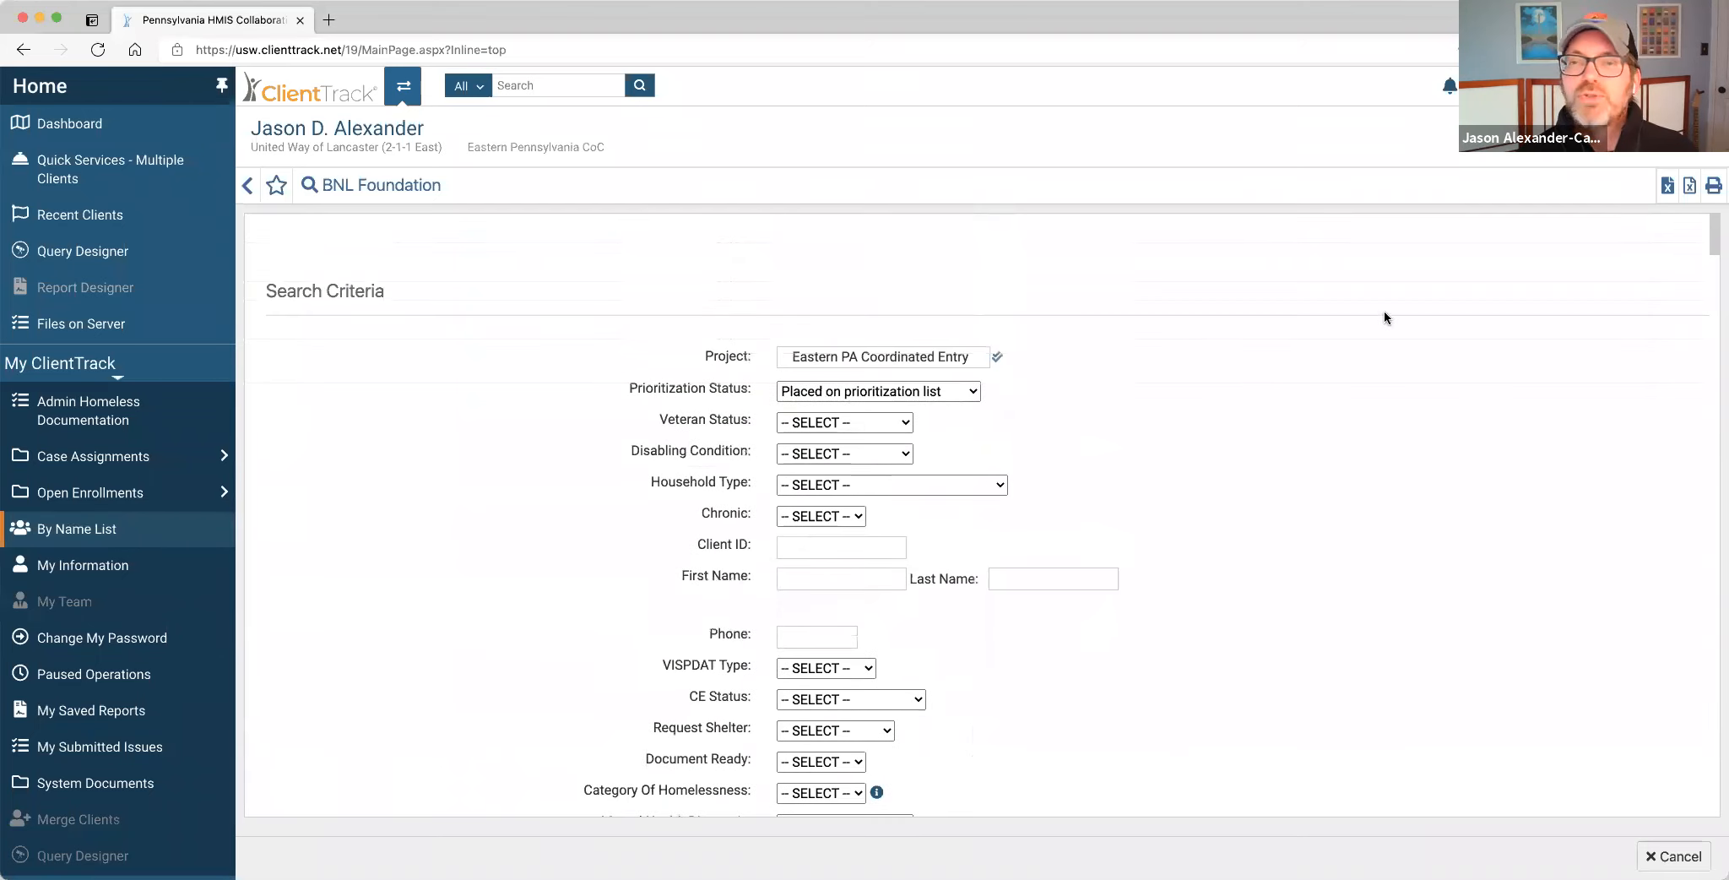
click(1490, 86)
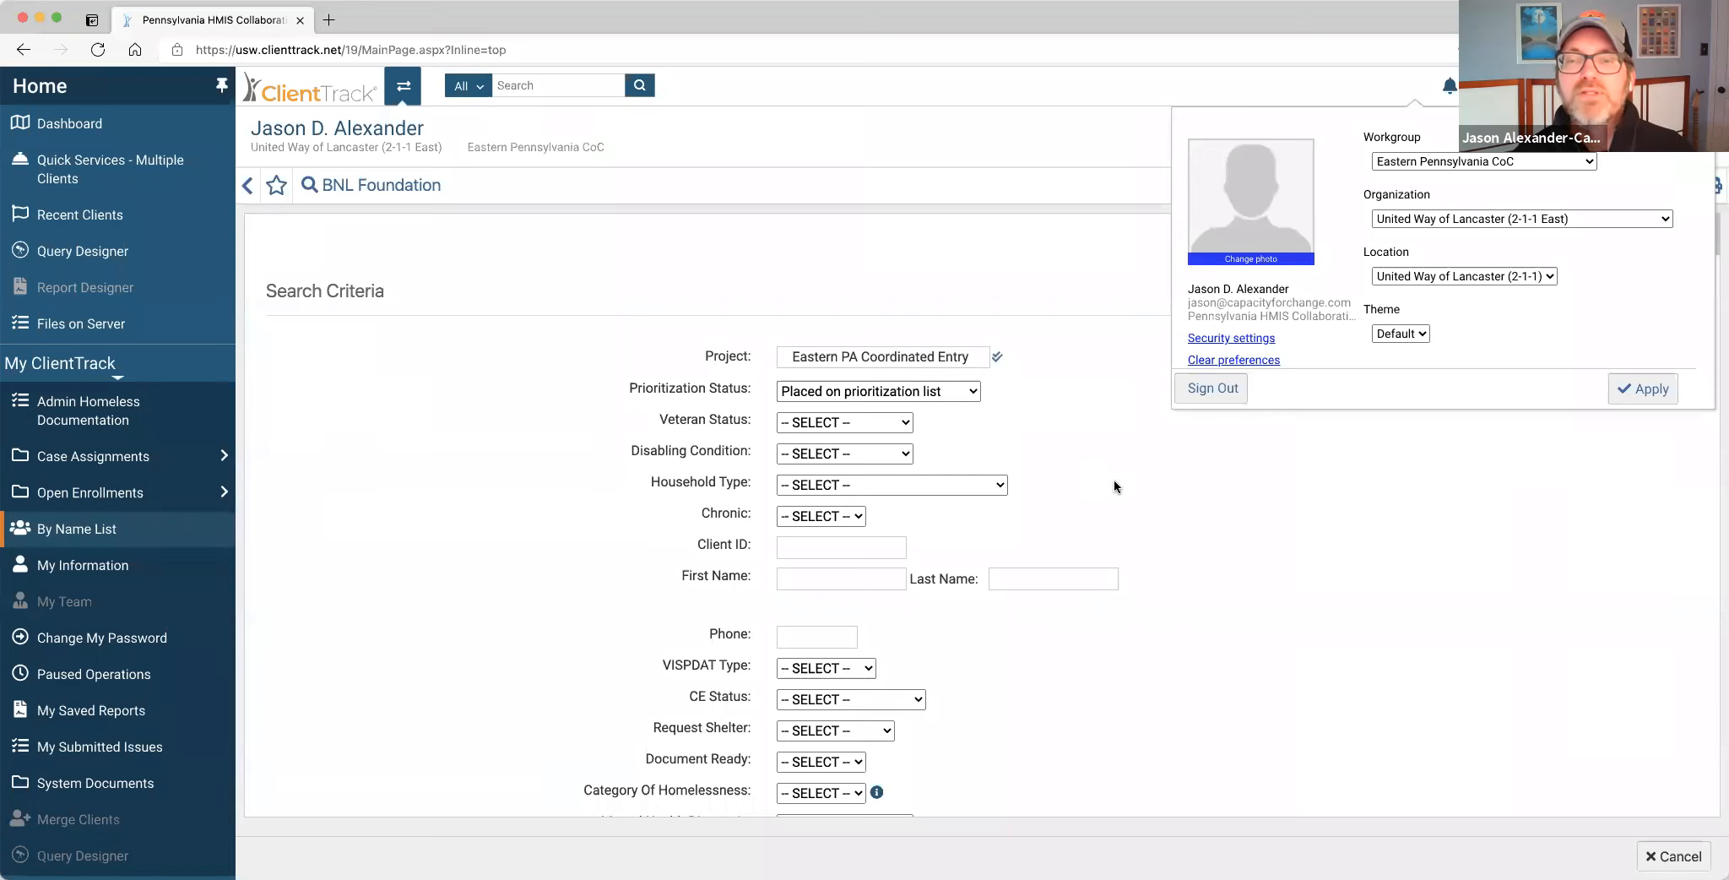
scroll(1114, 482, down, 1)
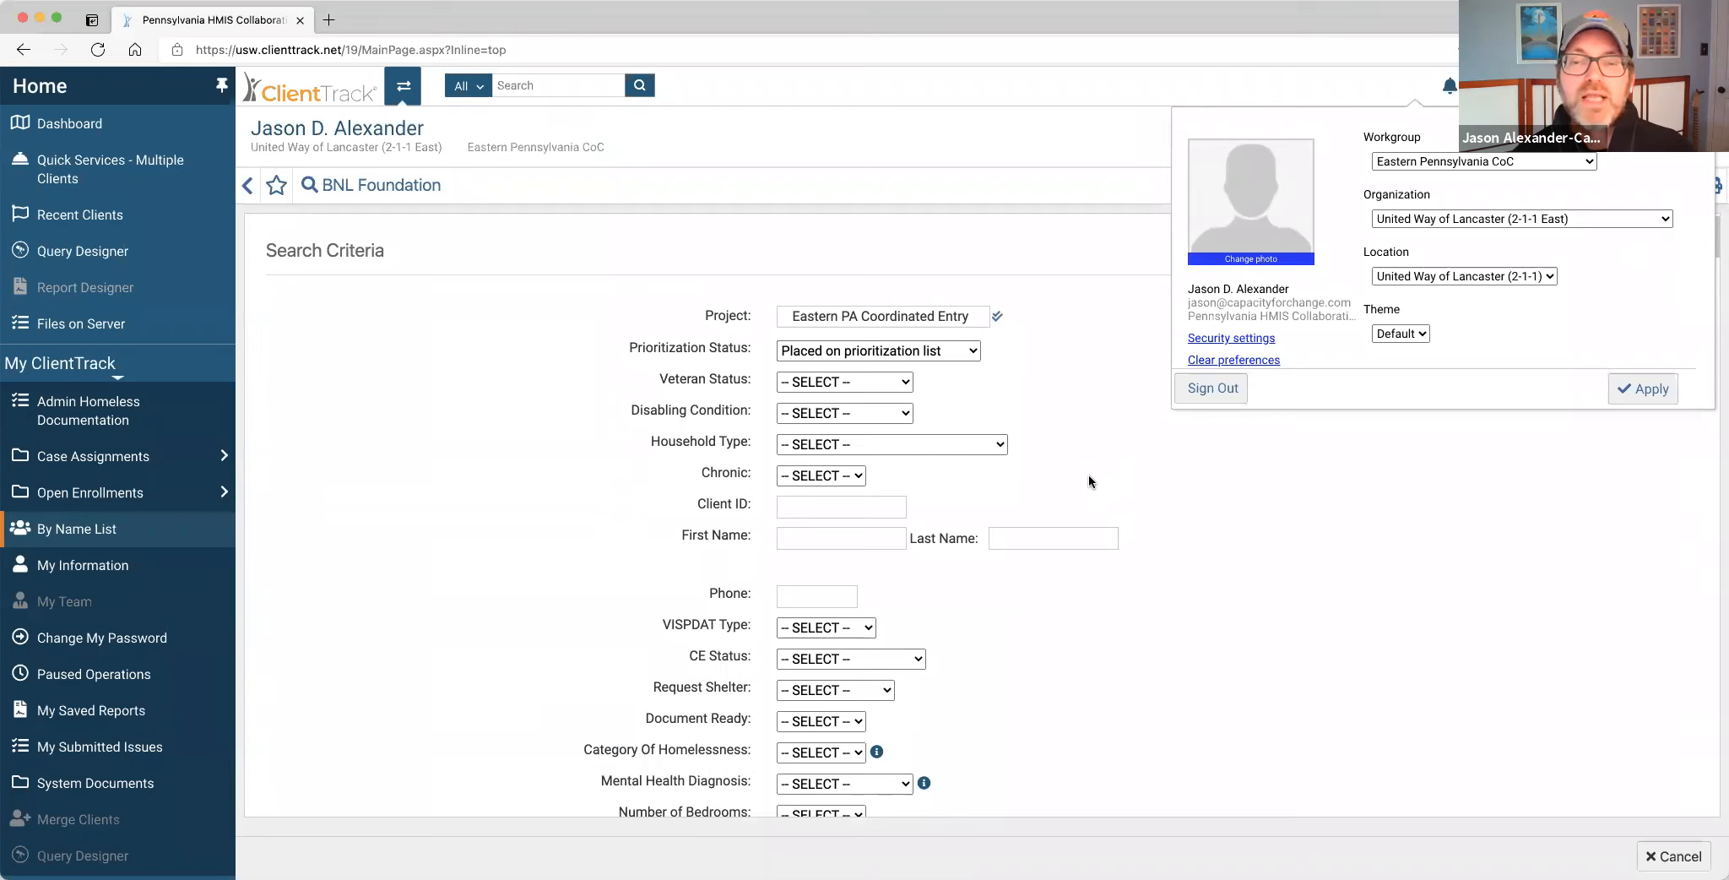
scroll(1089, 481, down, 2)
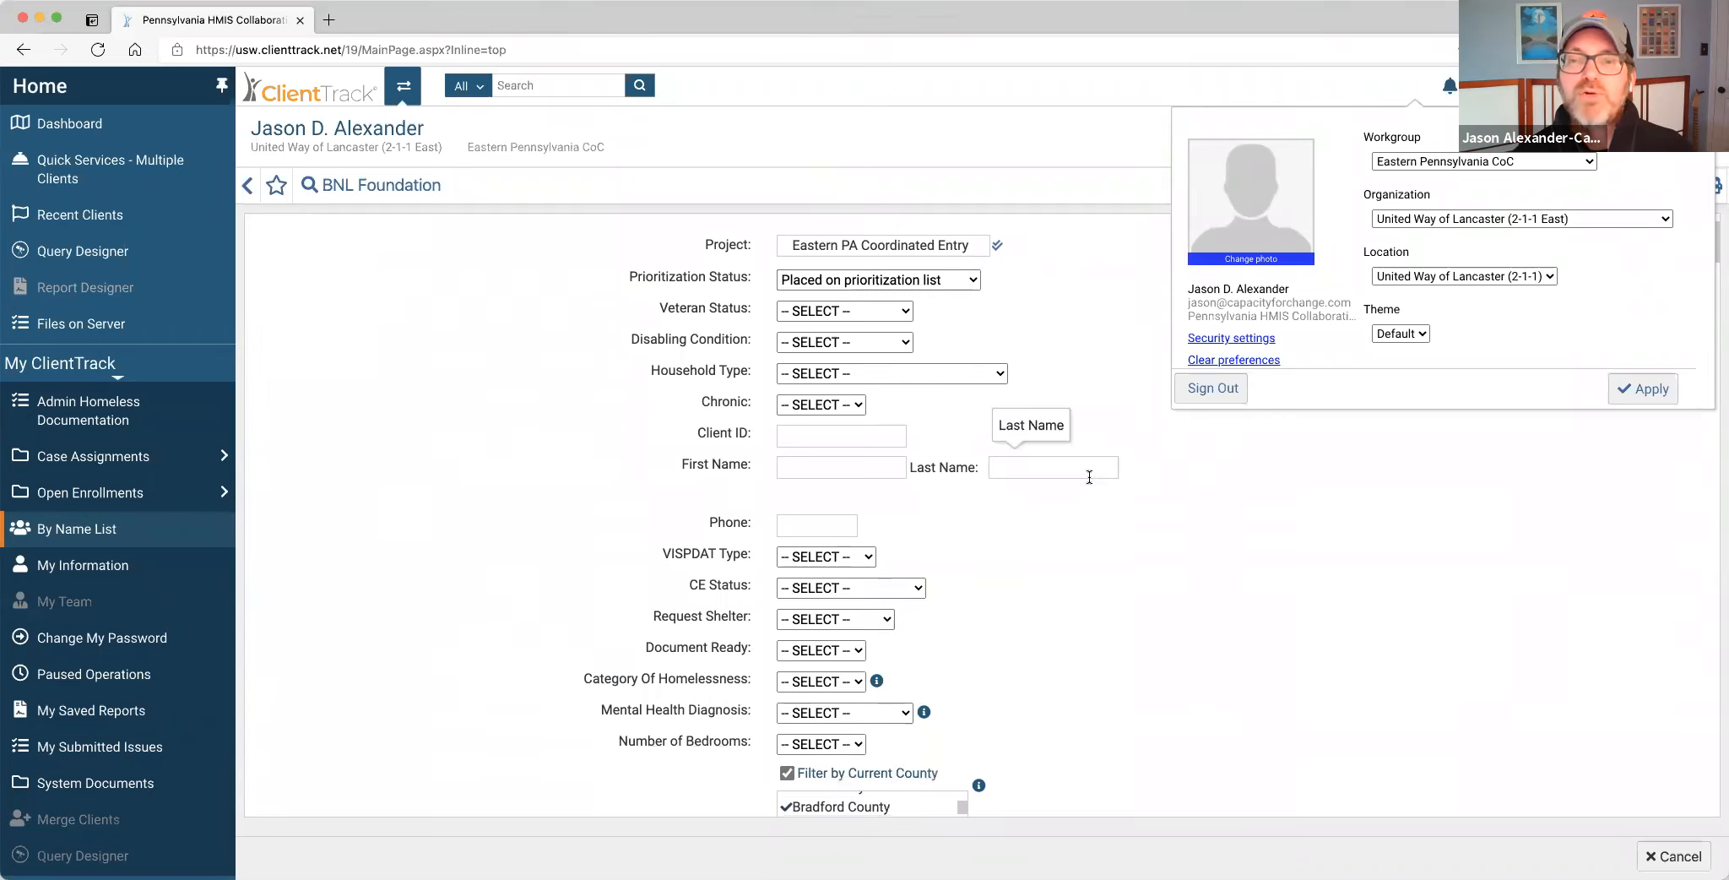
scroll(1089, 477, down, 3)
scroll(1089, 477, down, 10)
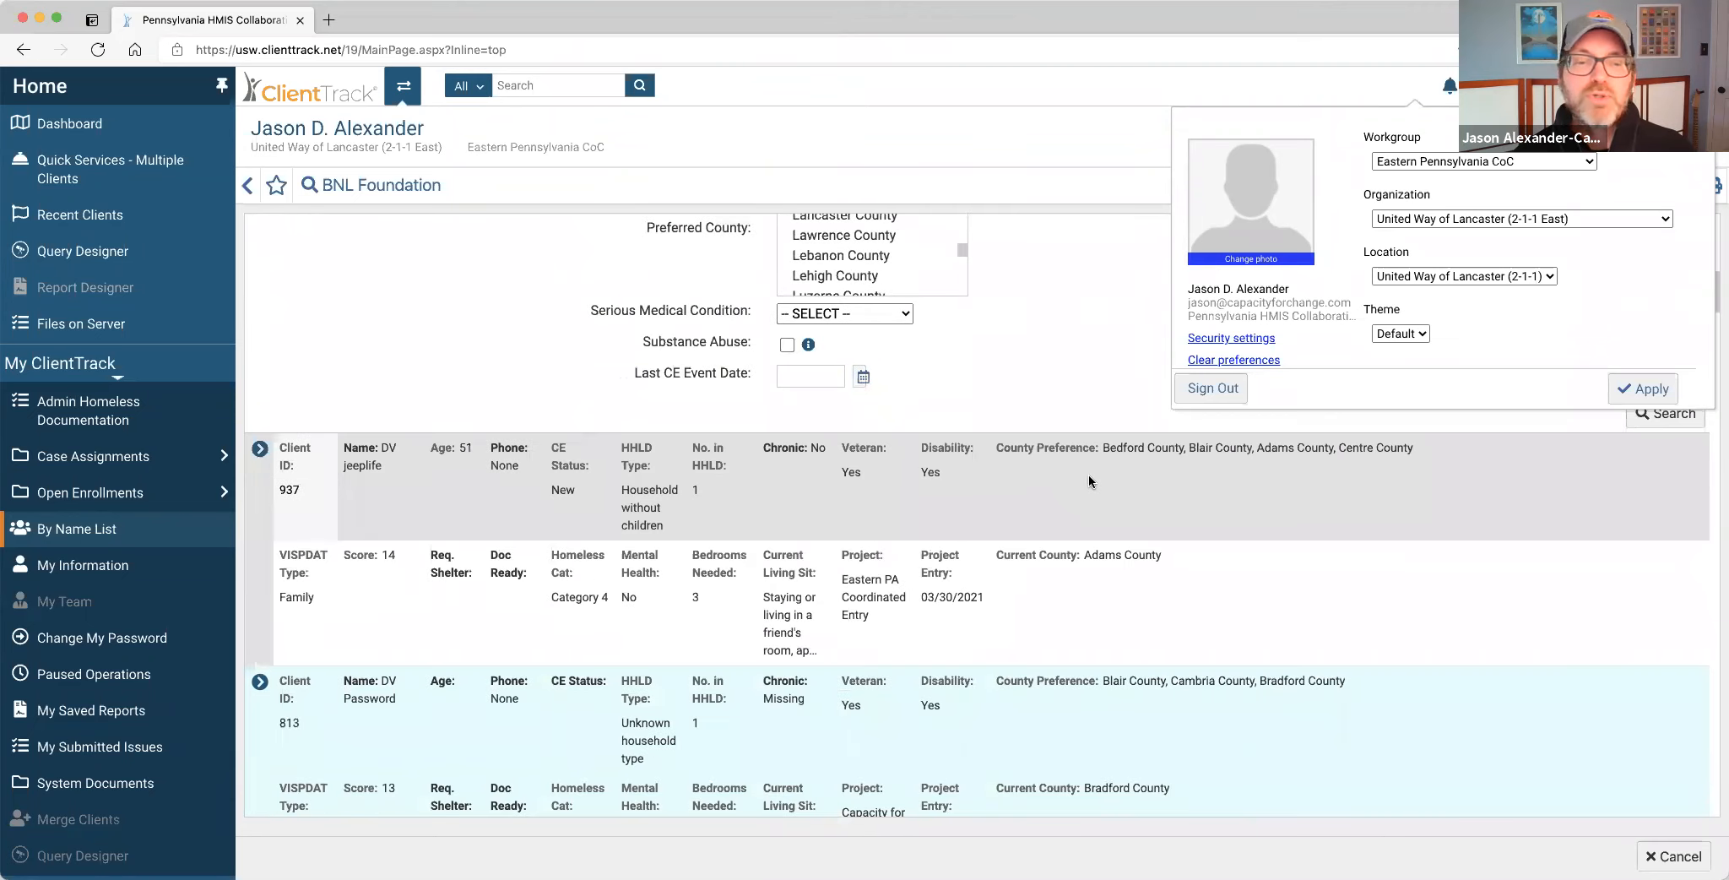
scroll(1089, 481, up, 10)
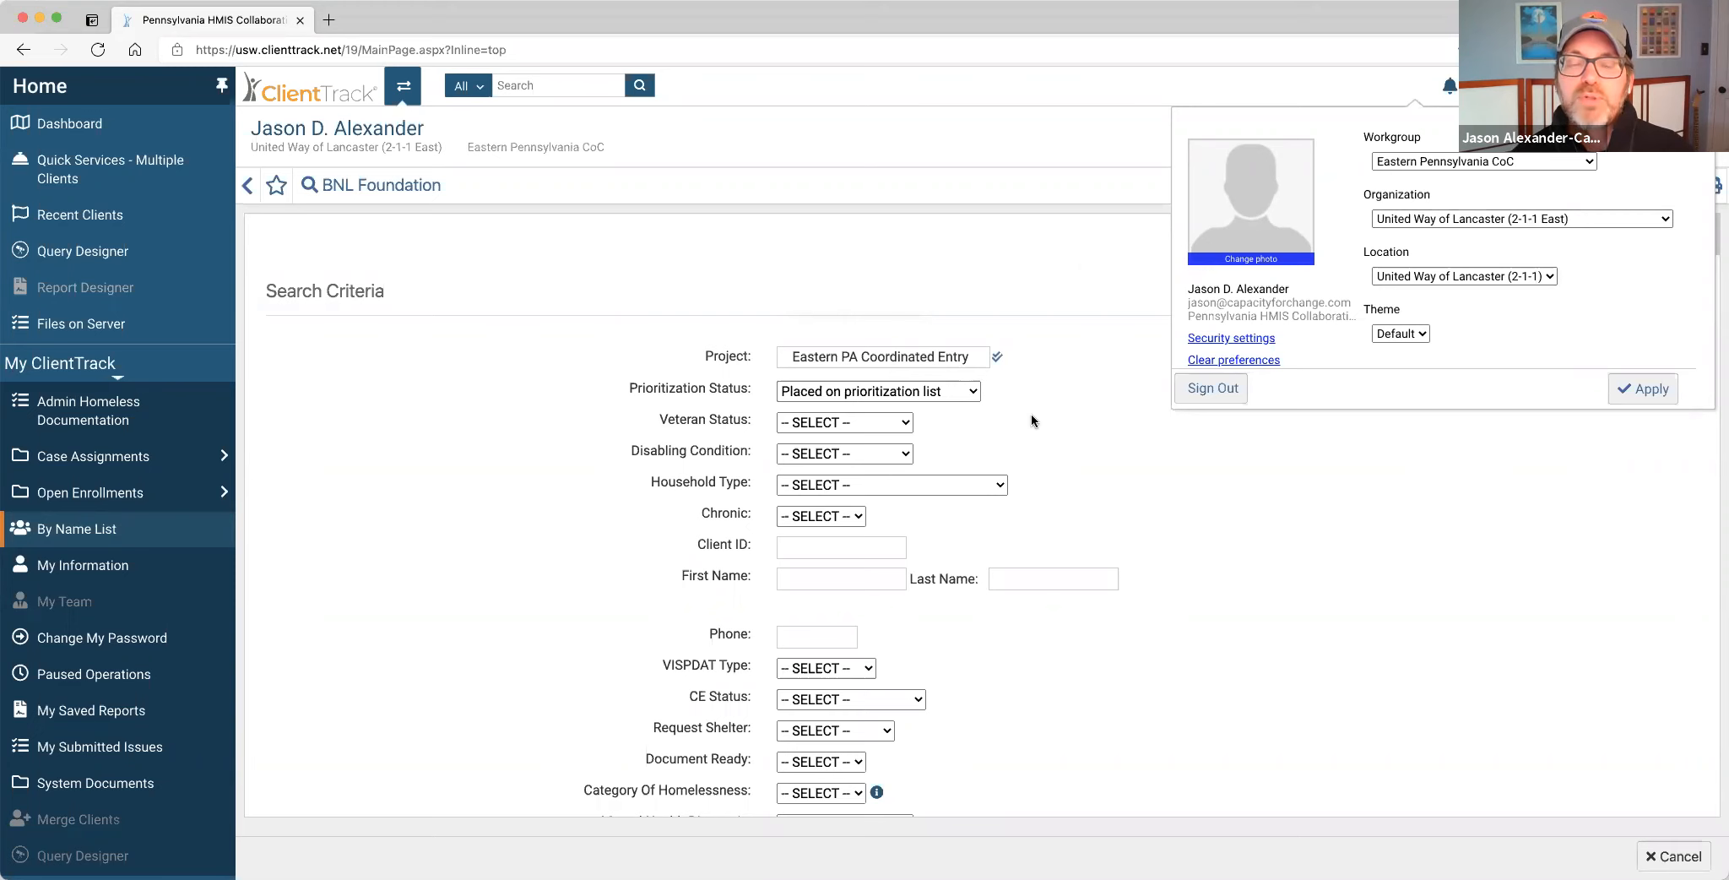
scroll(1031, 414, down, 15)
scroll(1031, 413, down, 3)
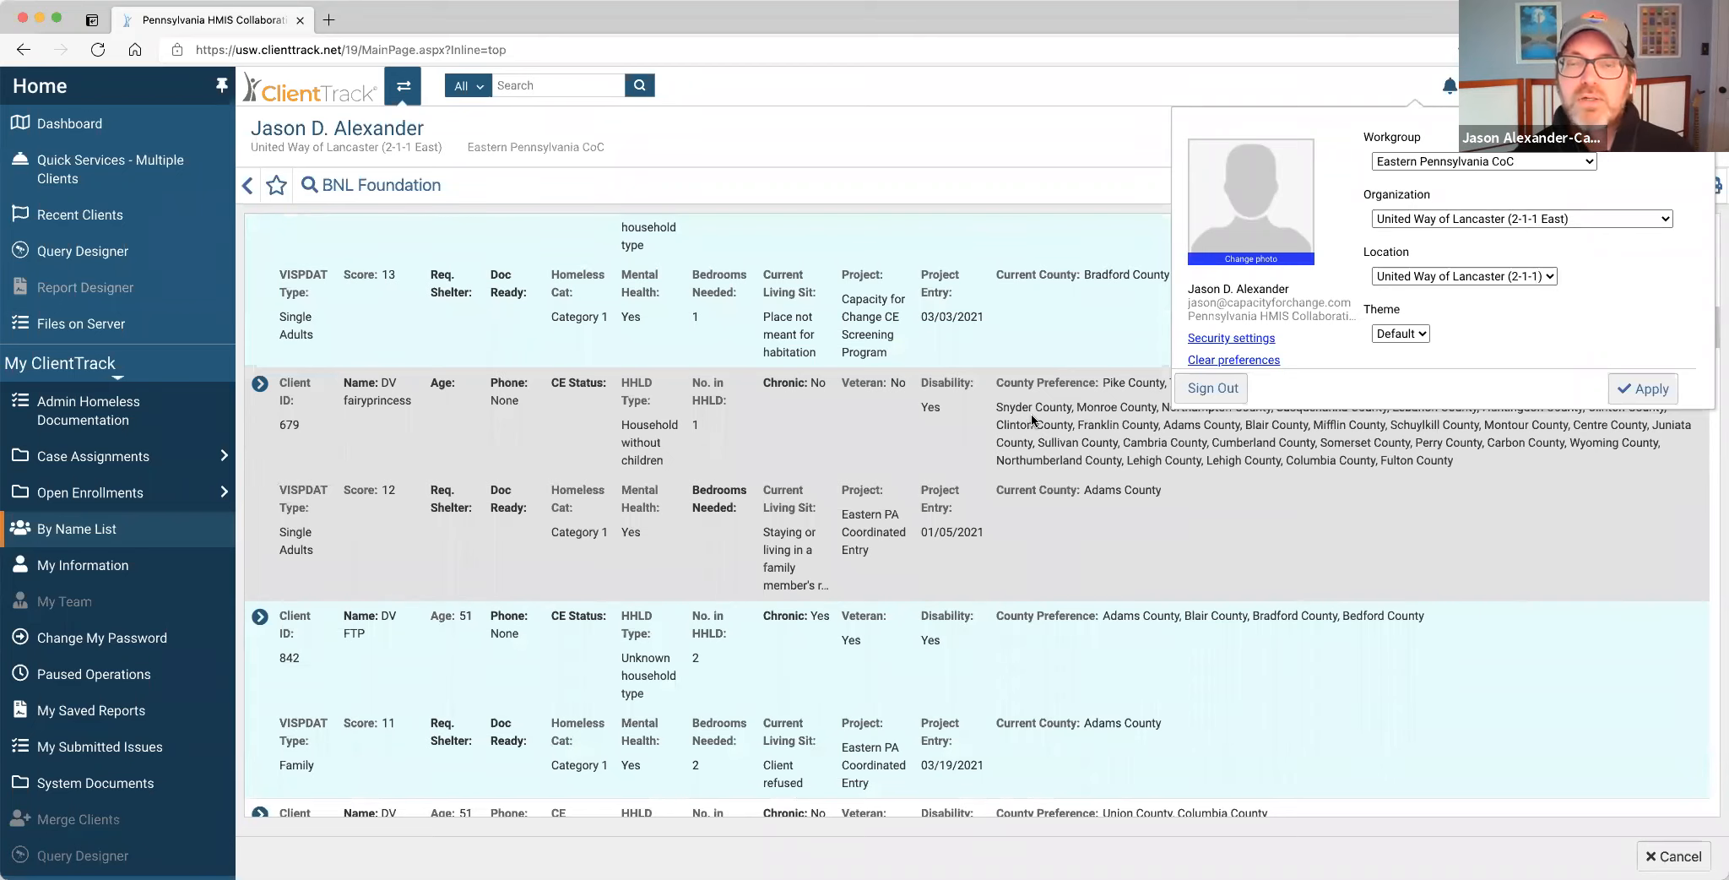
scroll(1031, 418, up, 15)
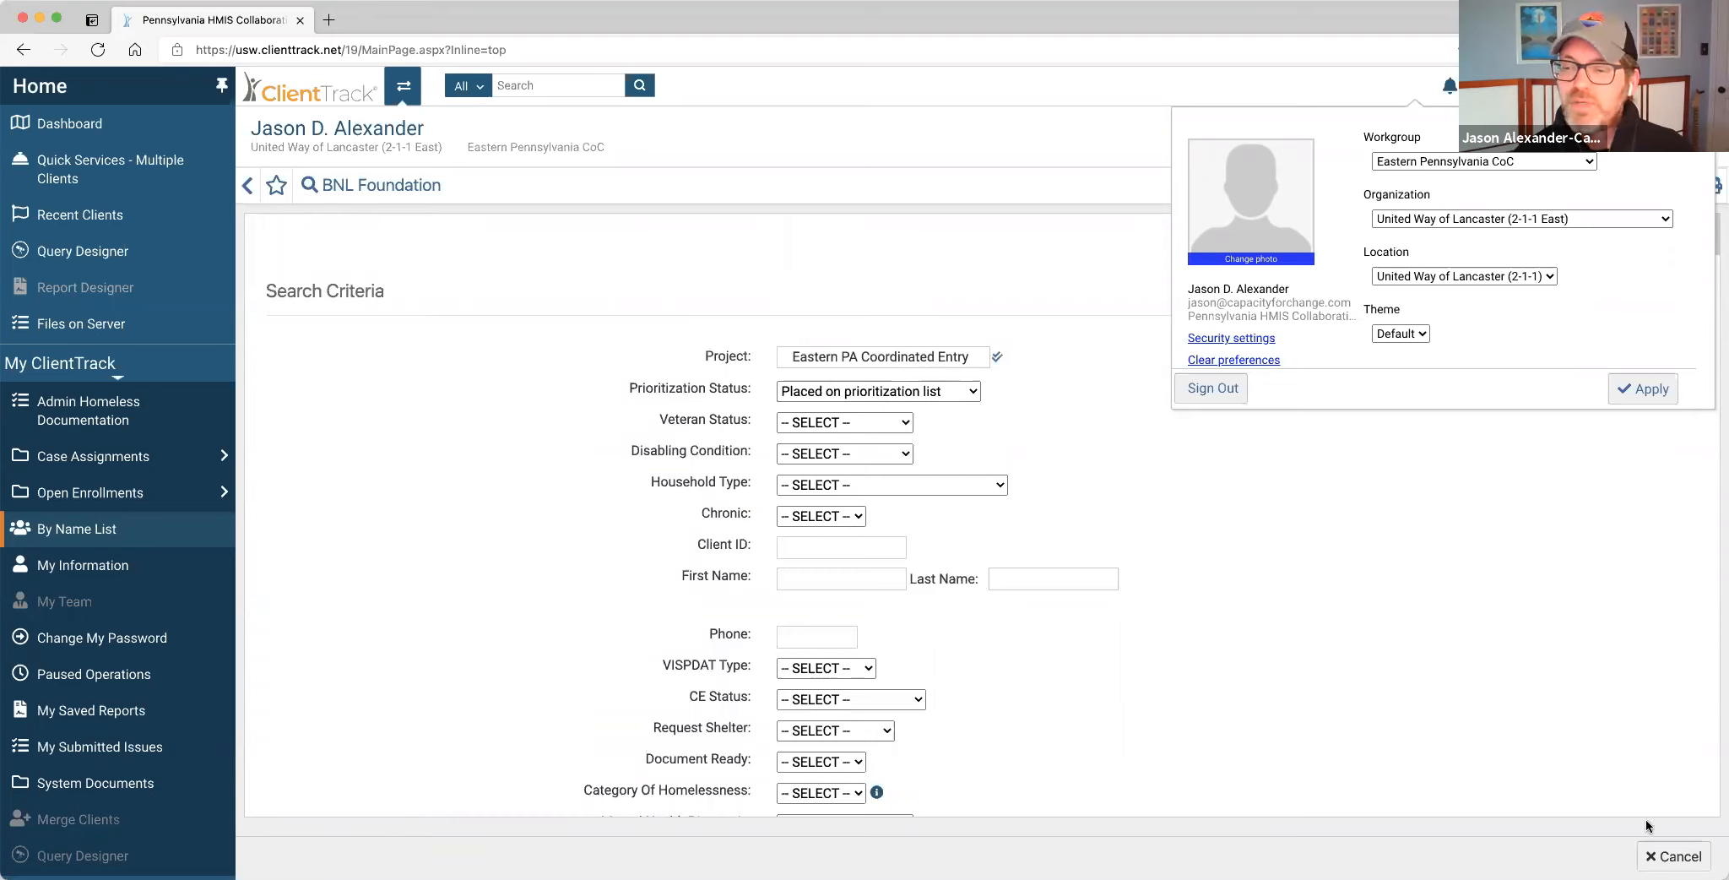
scroll(1304, 718, down, 2)
scroll(1302, 718, up, 2)
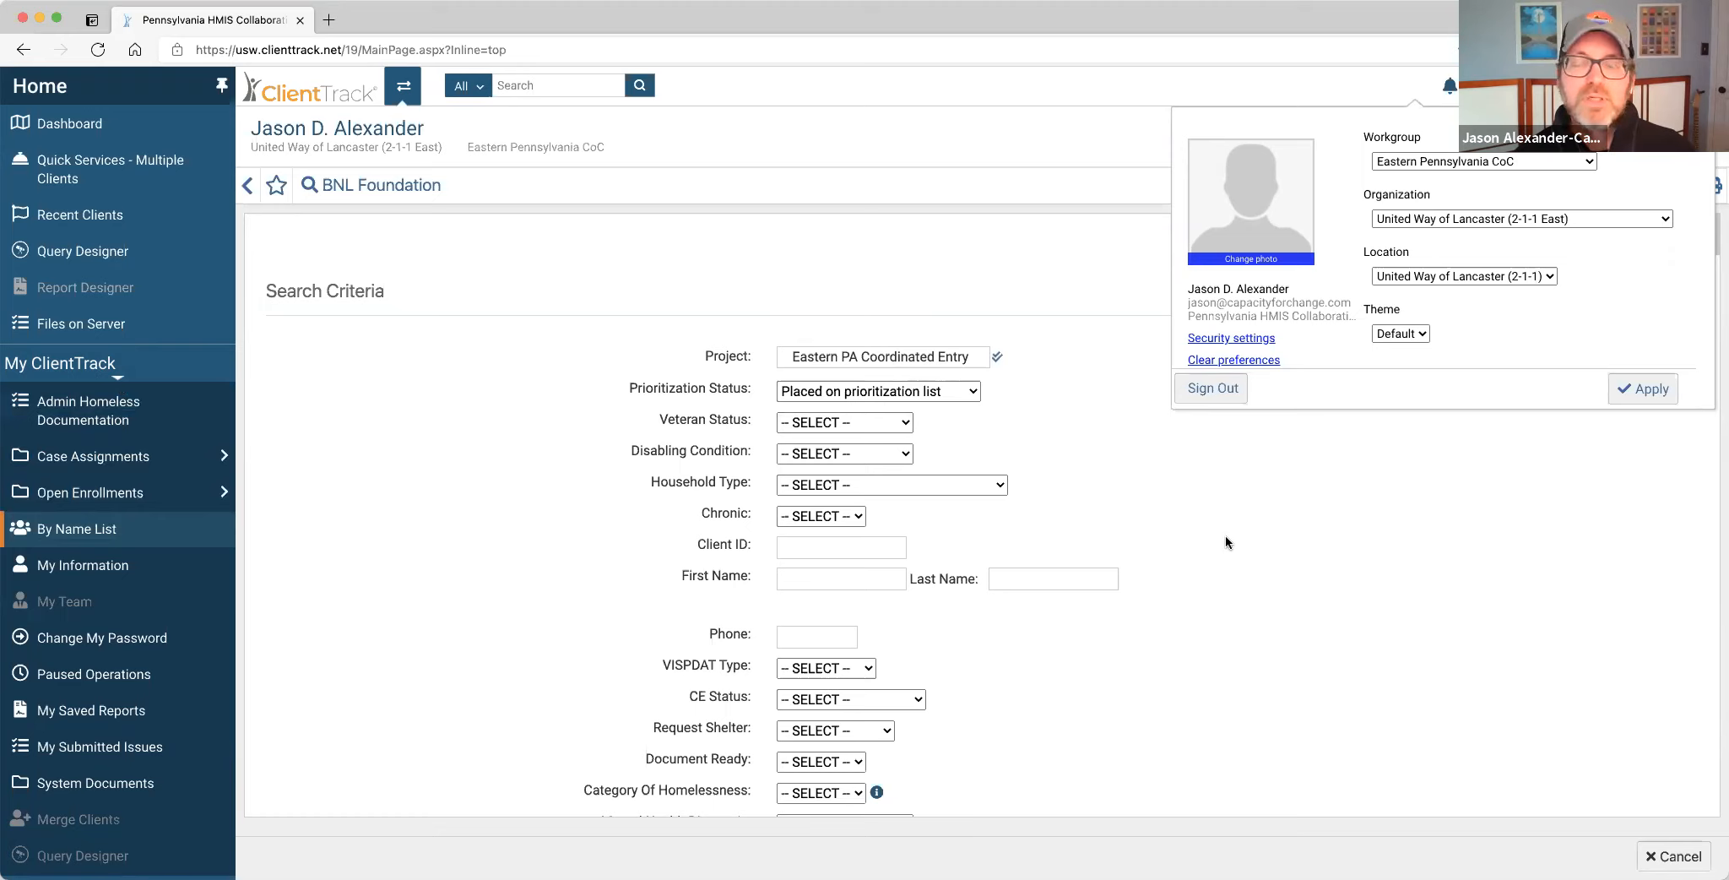
scroll(1232, 537, down, 3)
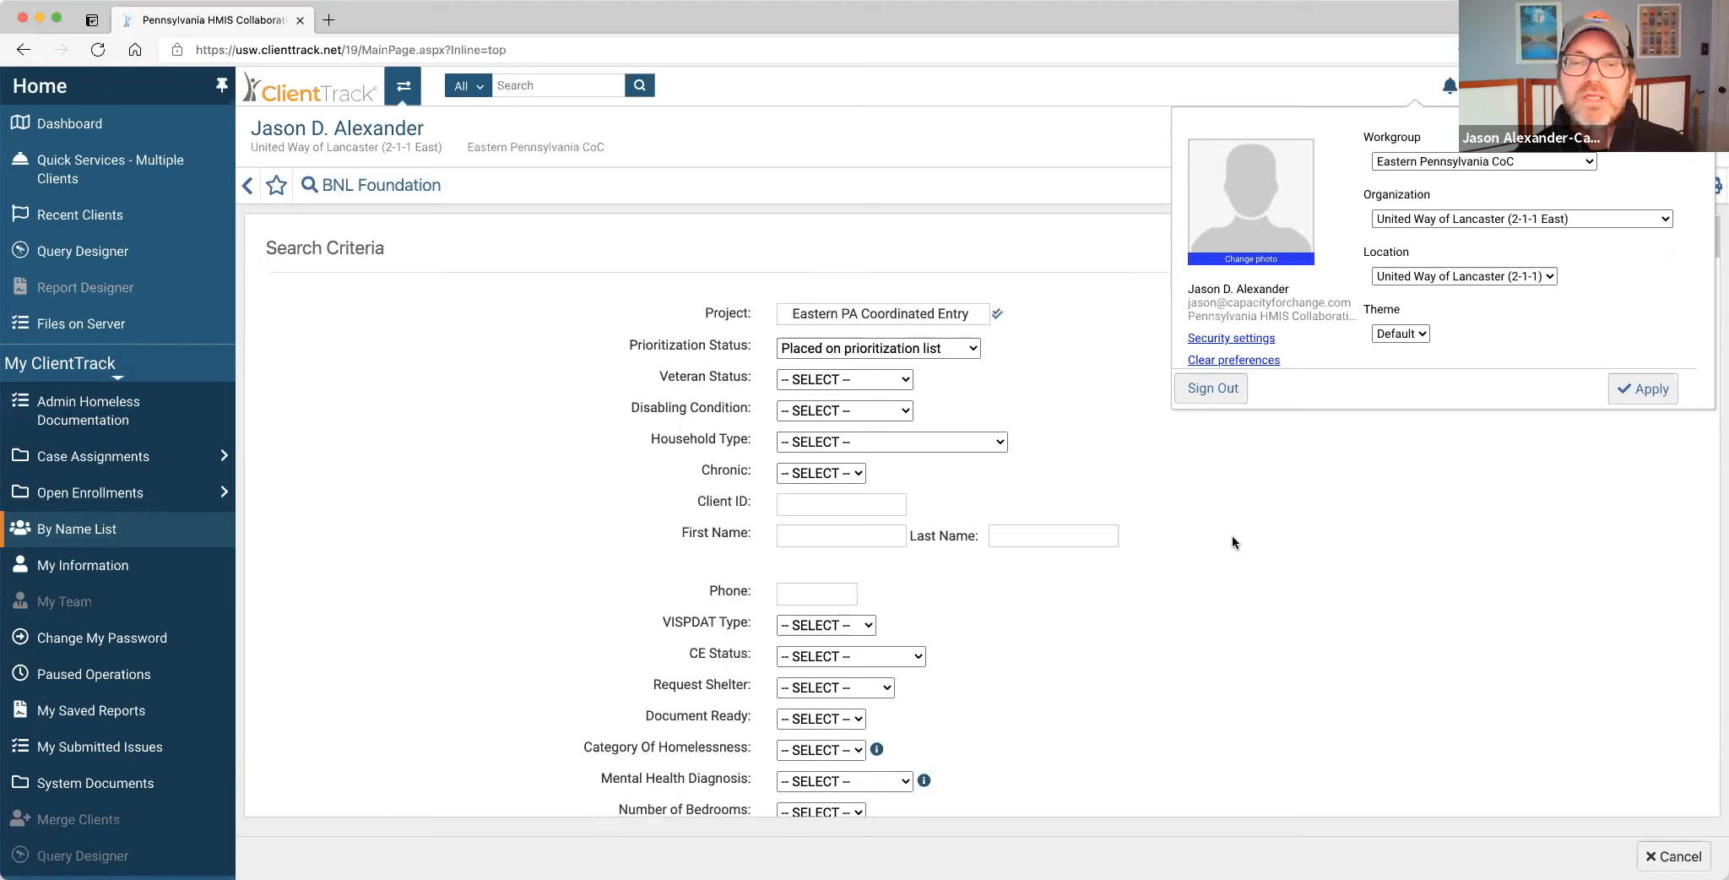
scroll(1232, 537, down, 1)
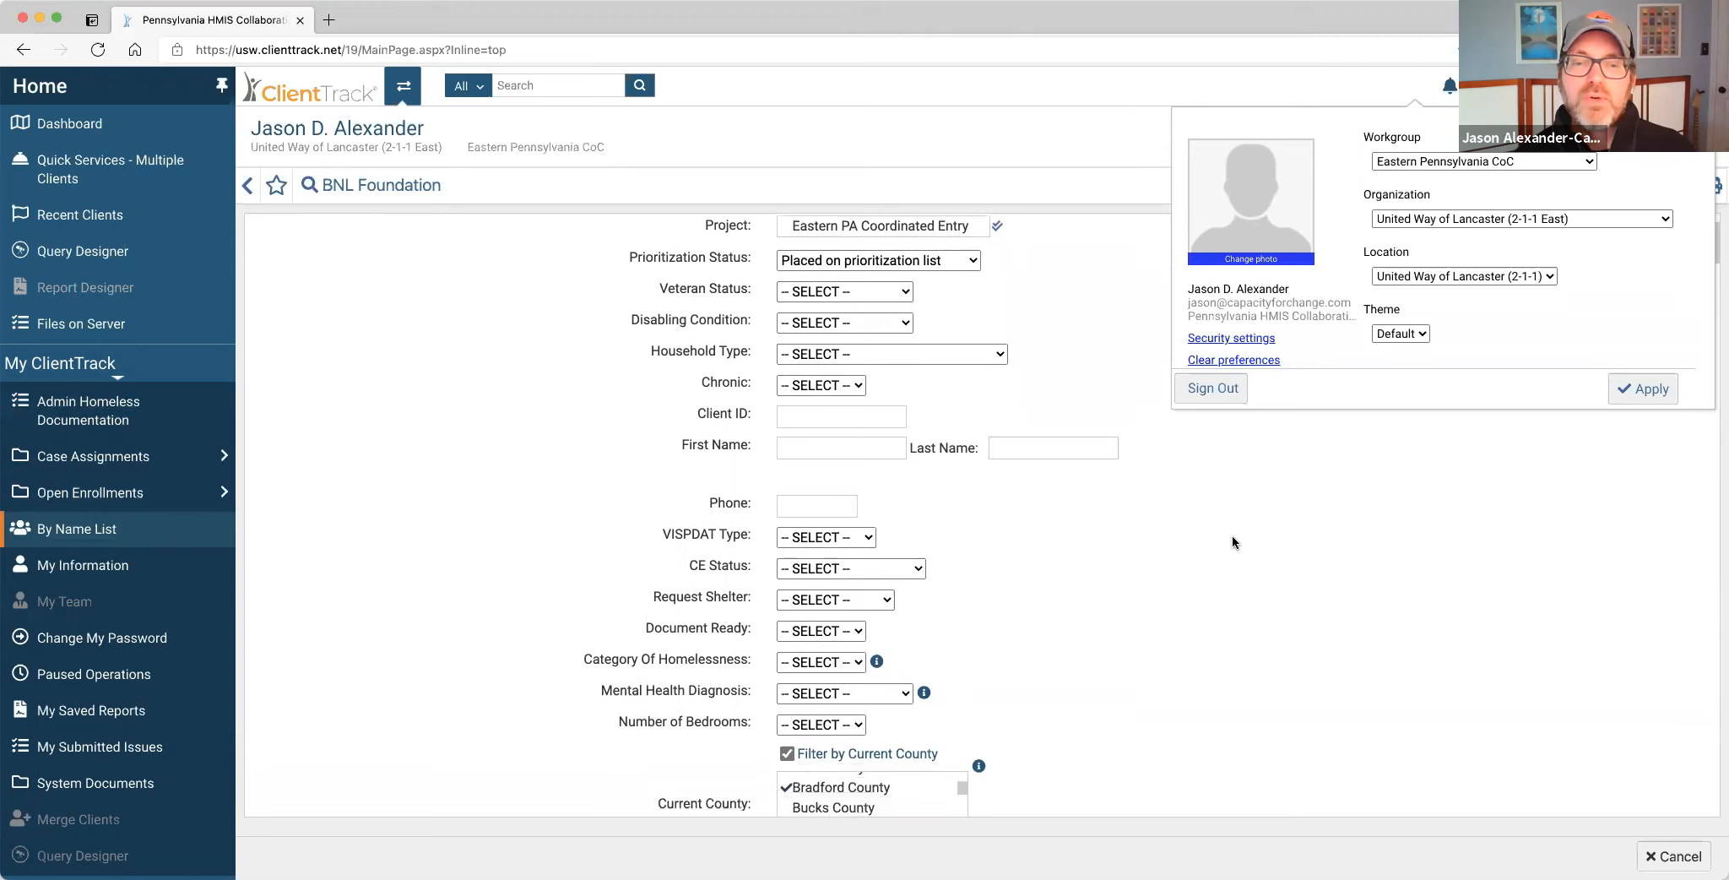
scroll(1231, 537, down, 1)
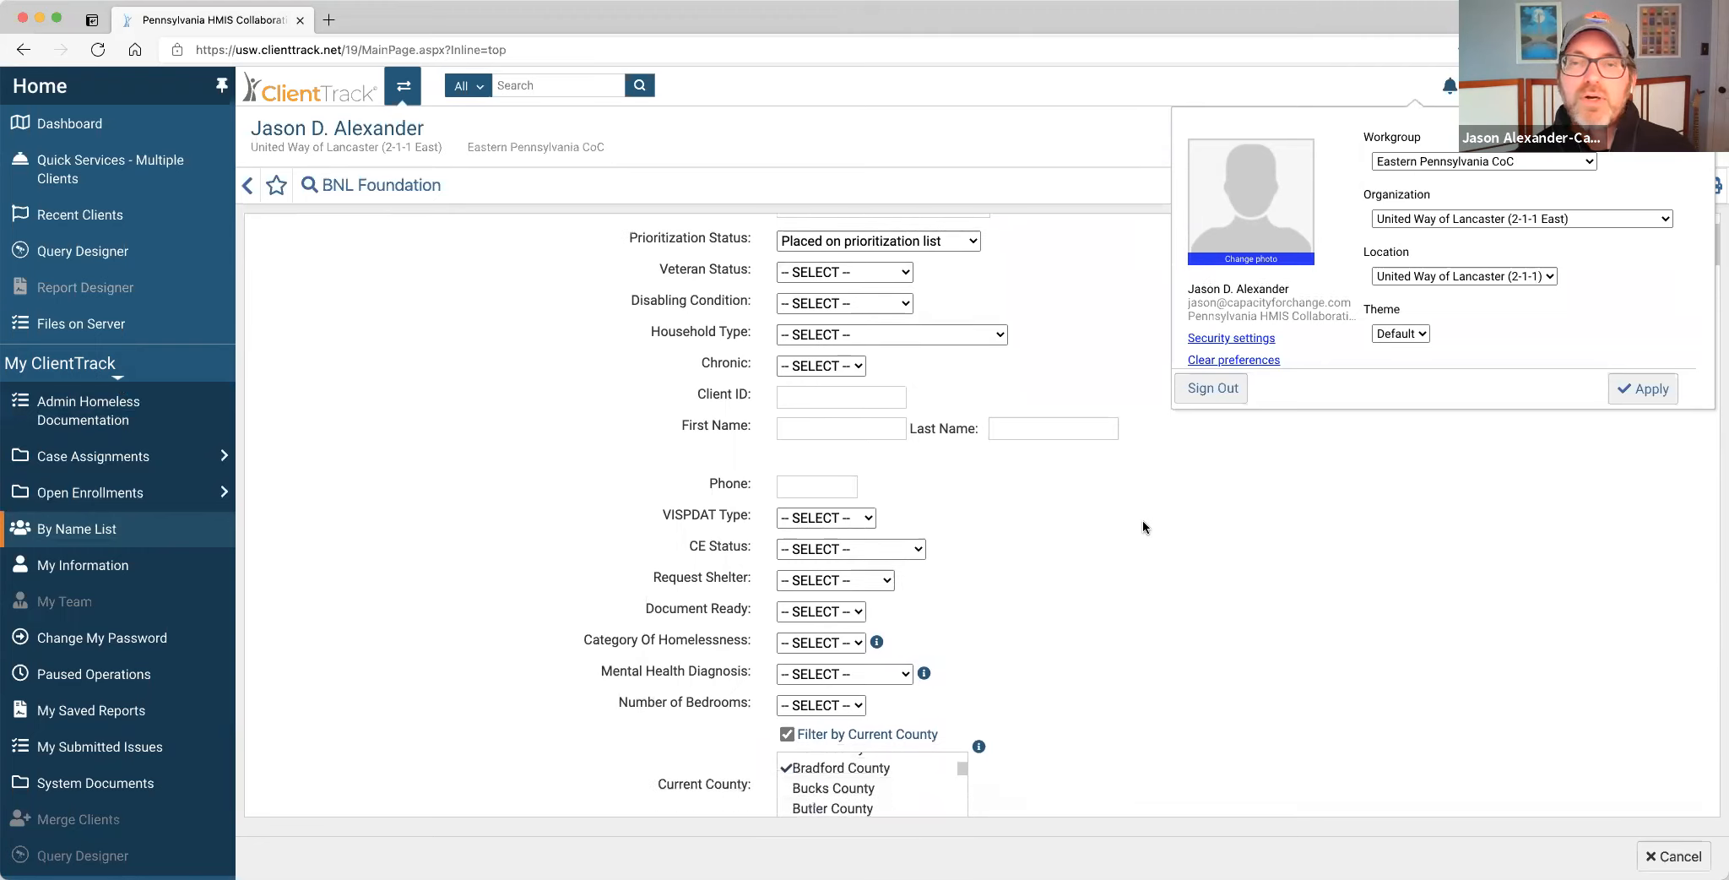
scroll(1022, 281, up, 1)
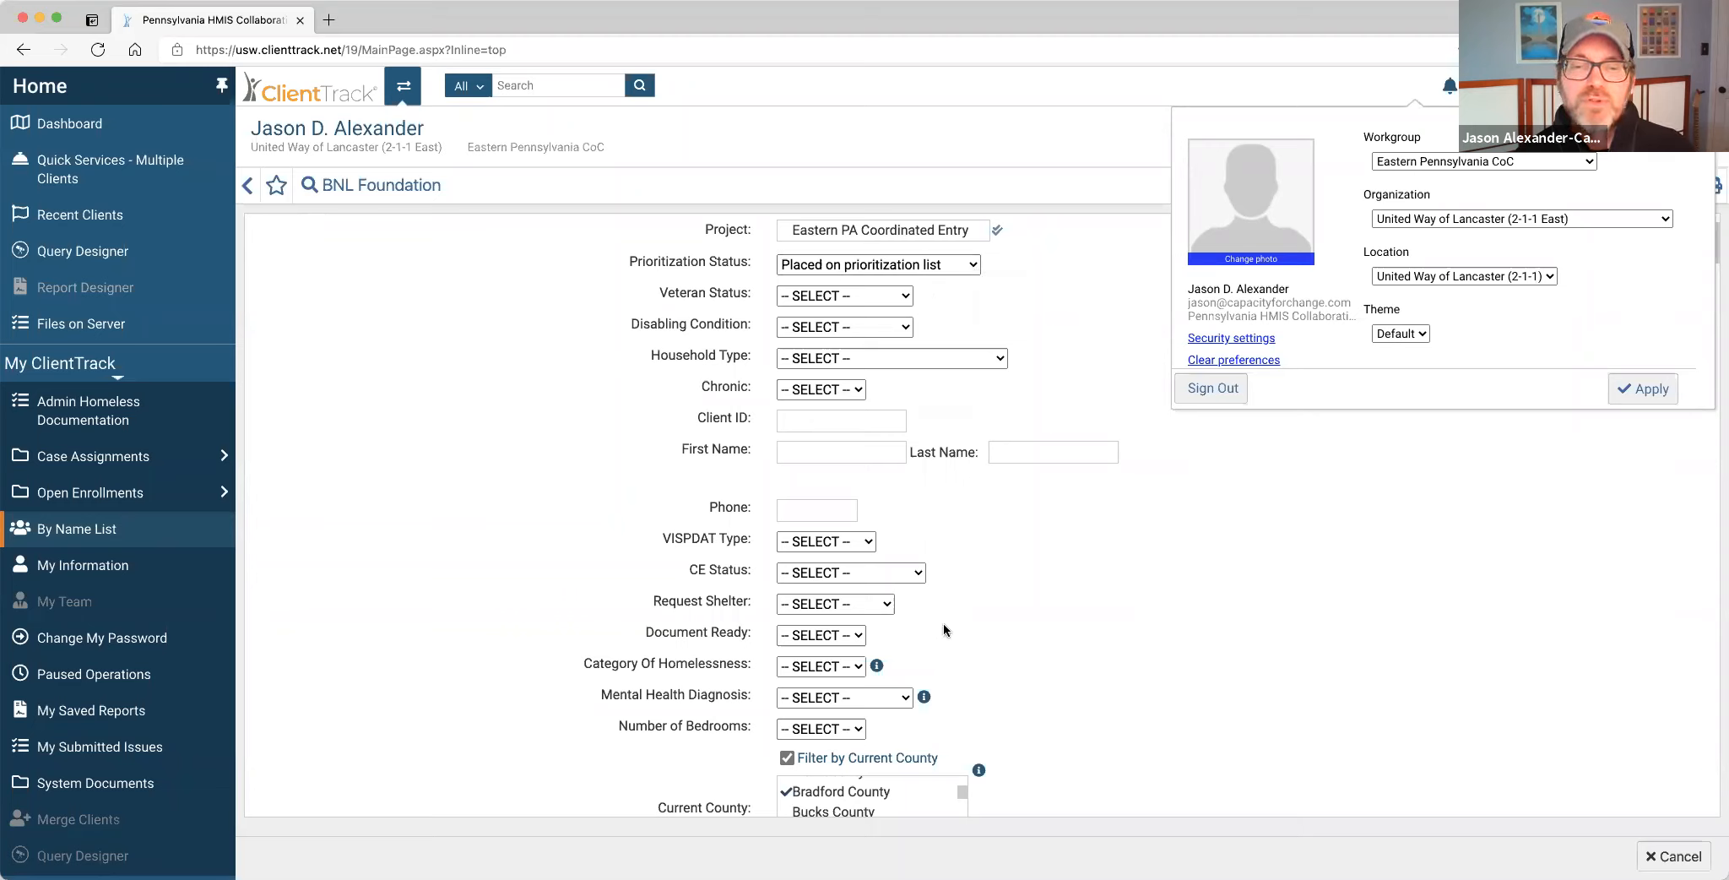
scroll(943, 624, down, 3)
scroll(961, 550, down, 1)
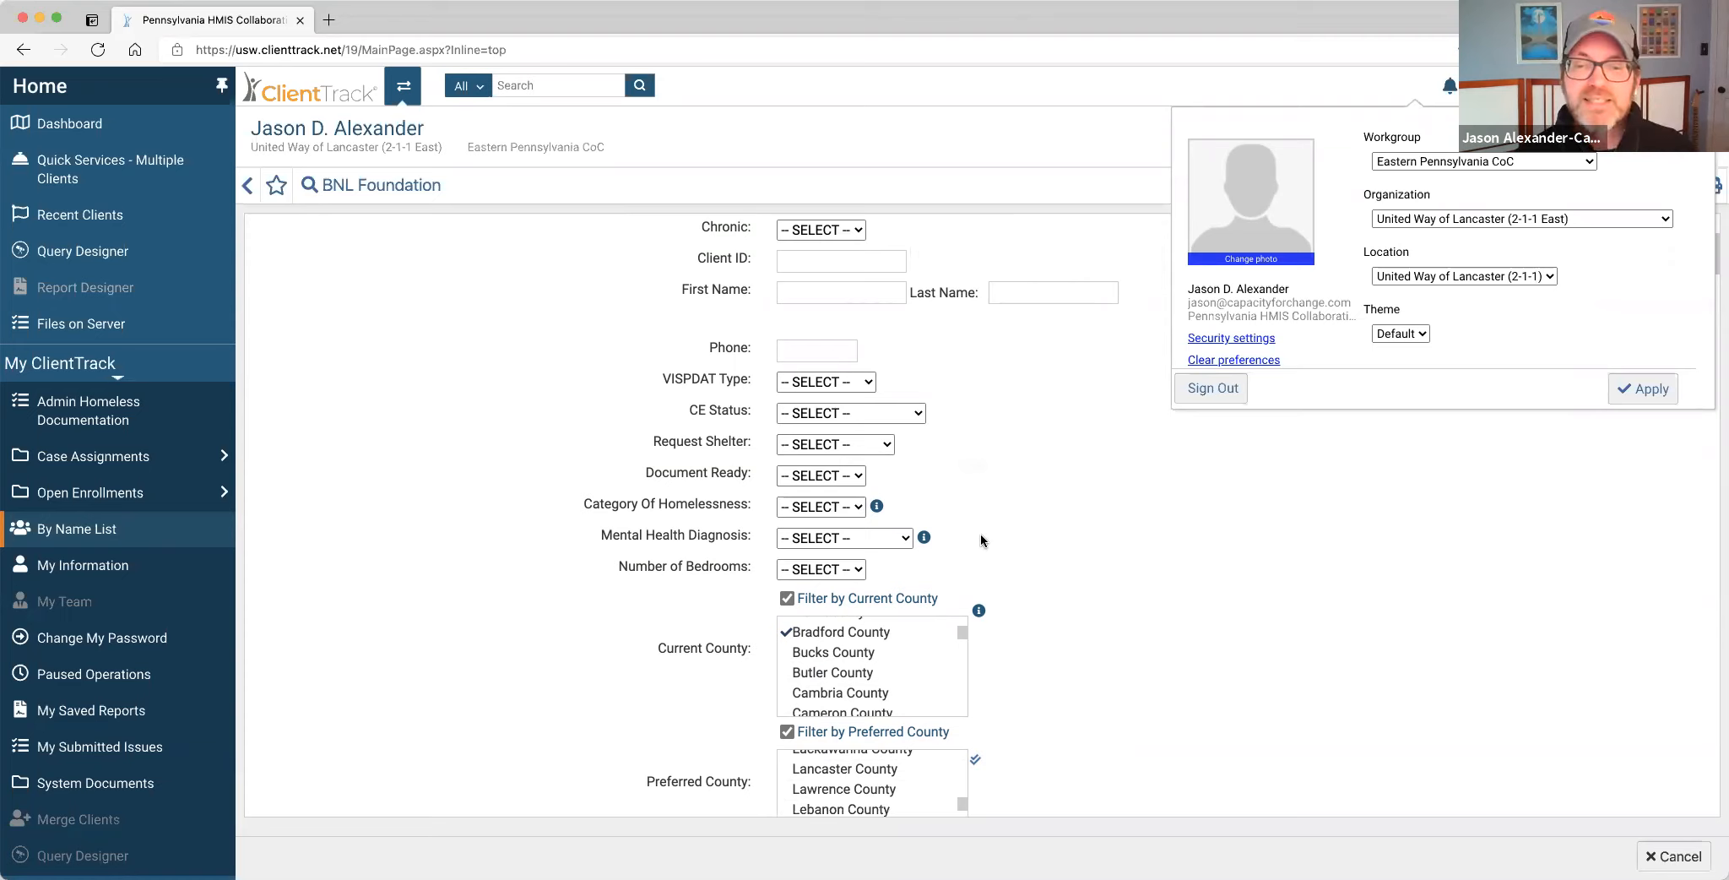
scroll(981, 538, down, 5)
scroll(981, 540, down, 1)
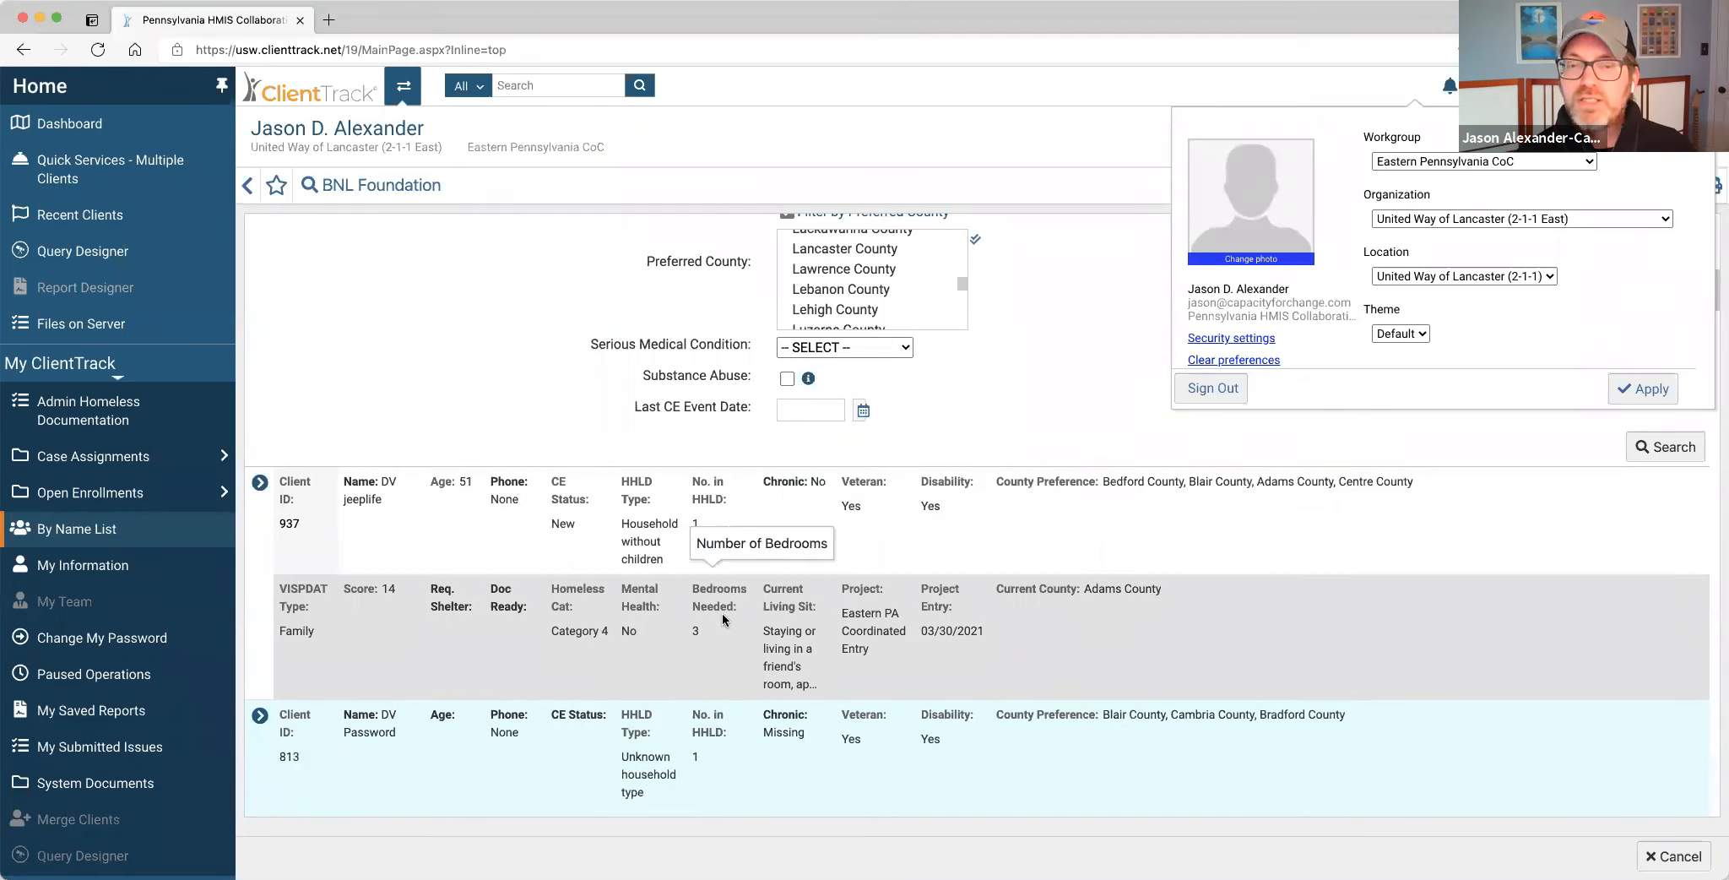
scroll(721, 612, up, 5)
scroll(1084, 622, up, 4)
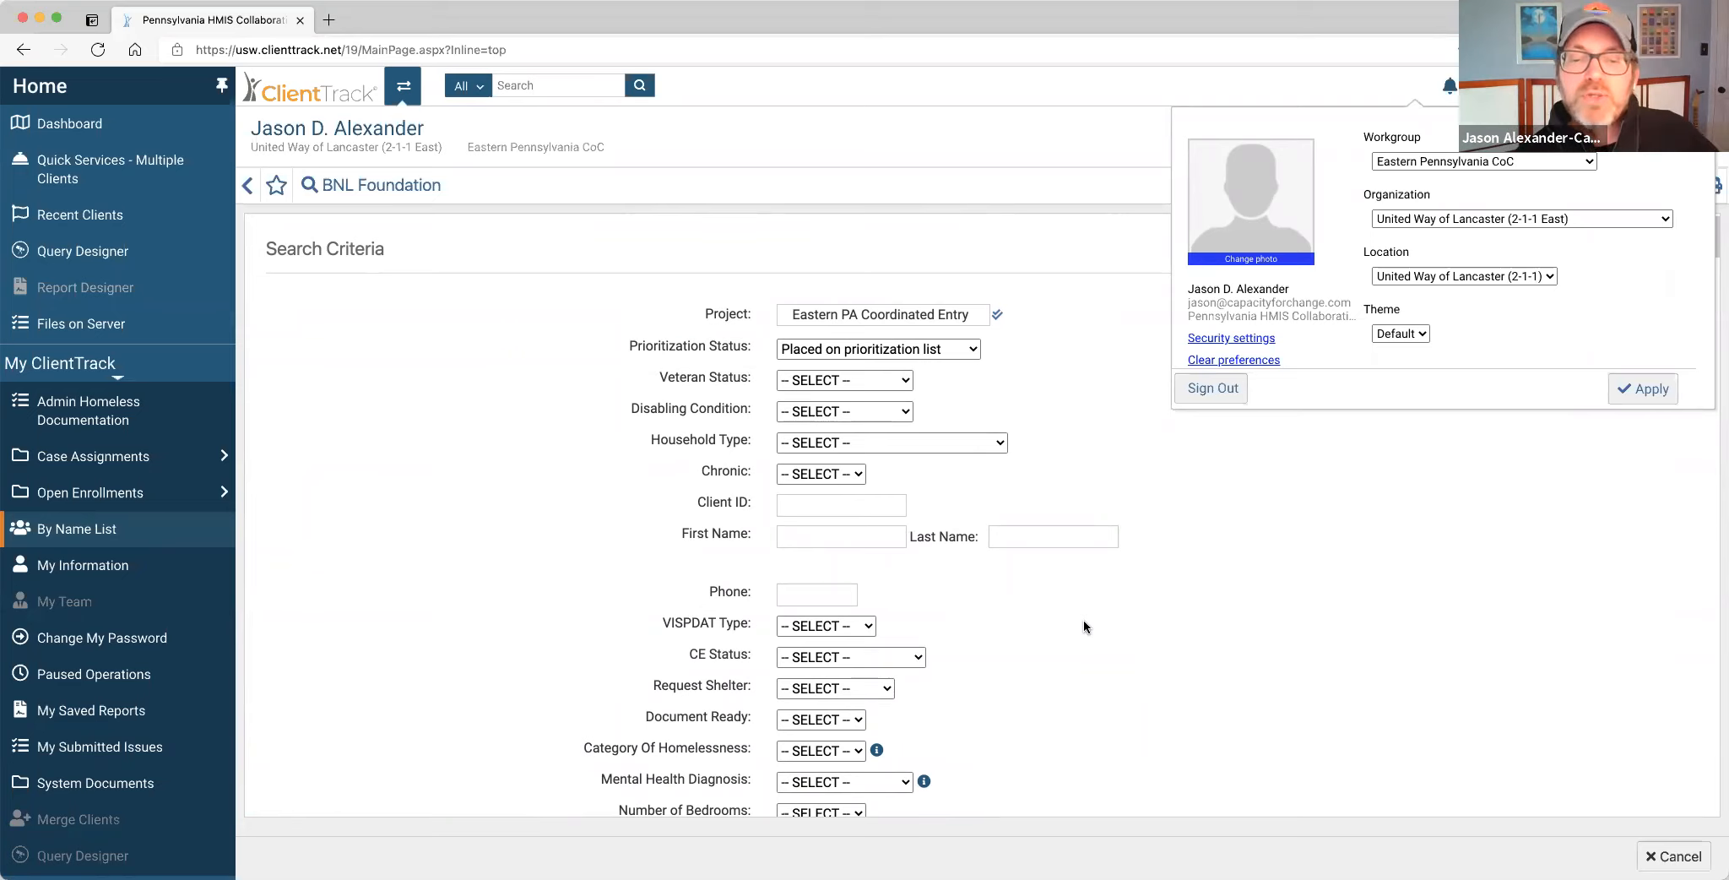
scroll(1083, 620, down, 2)
scroll(1084, 621, down, 4)
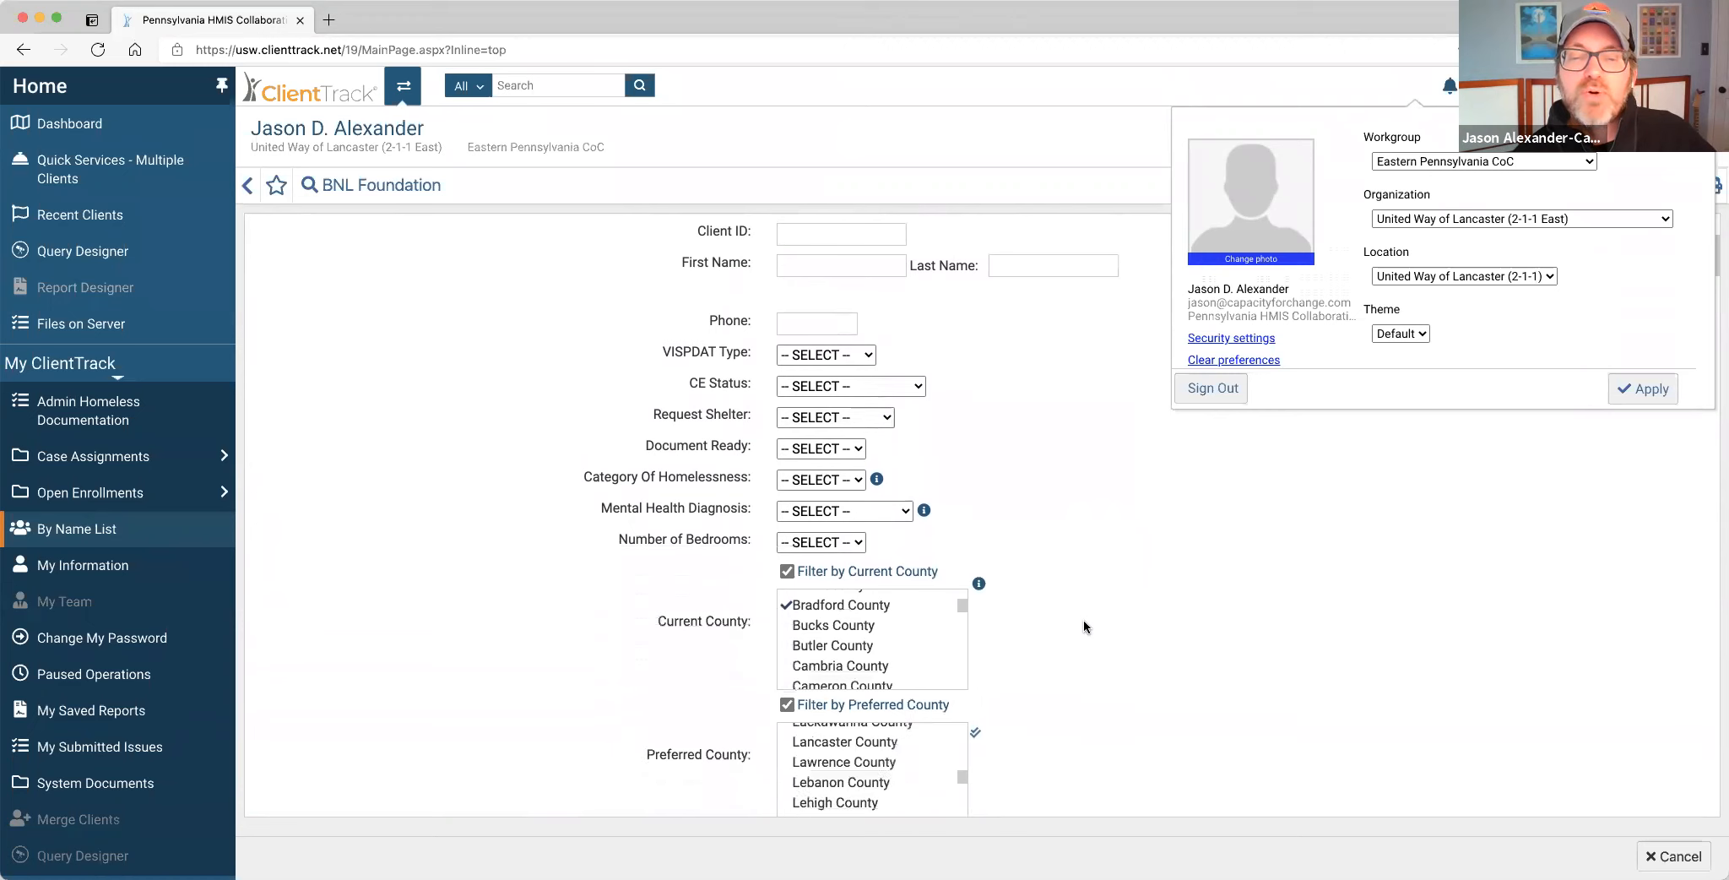
scroll(1070, 612, down, 9)
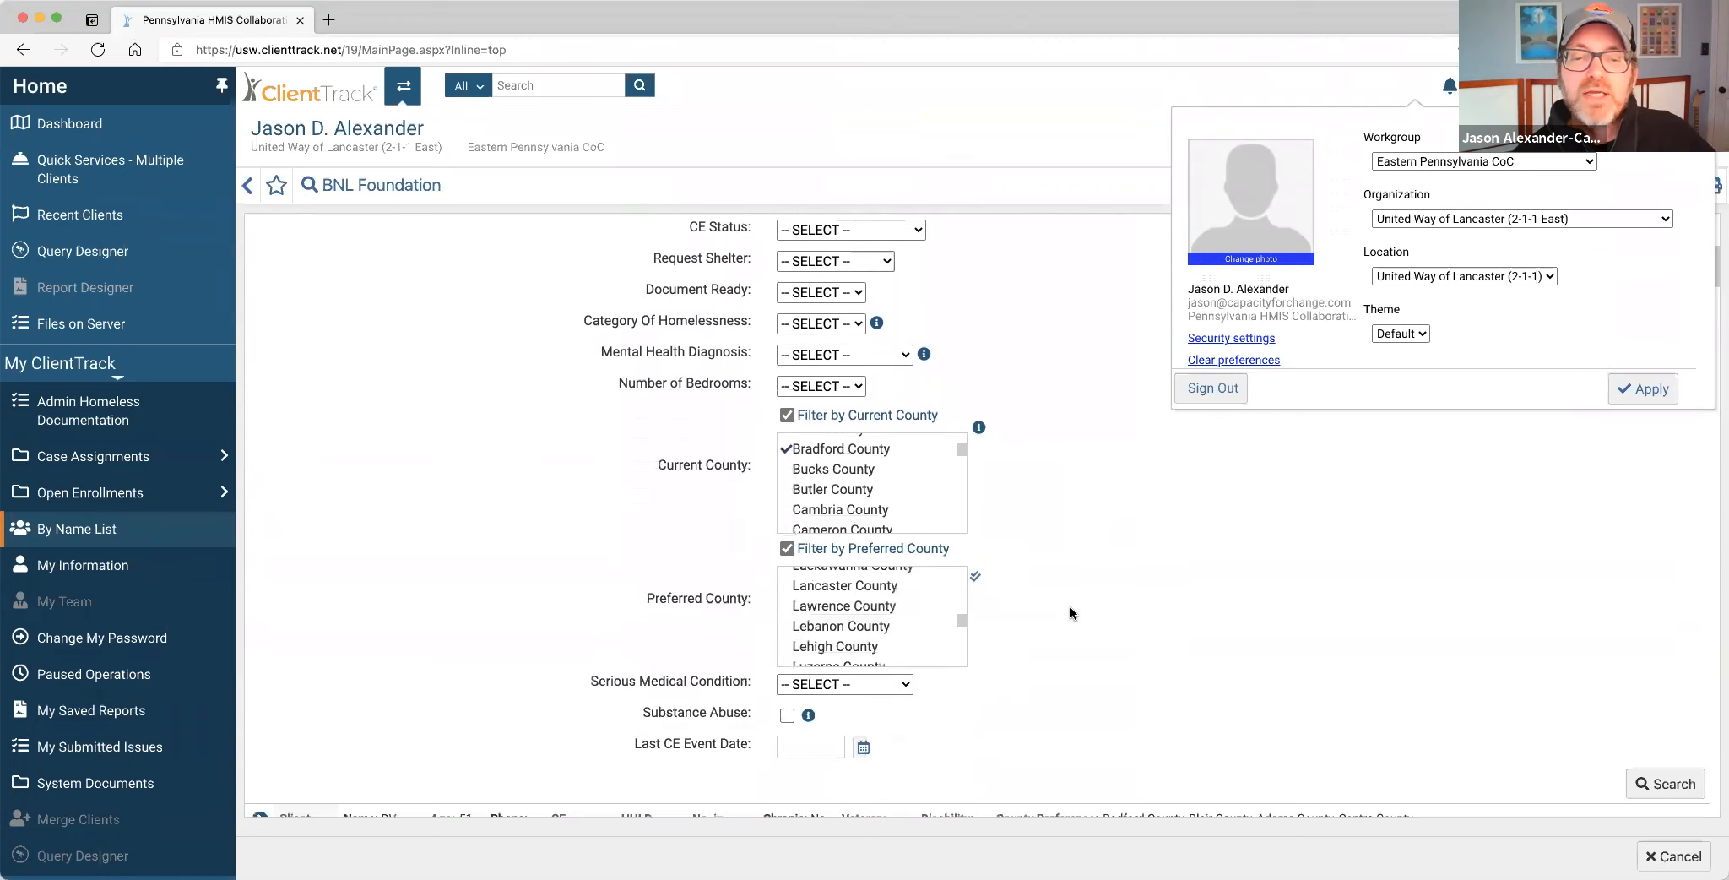
scroll(1086, 594, down, 2)
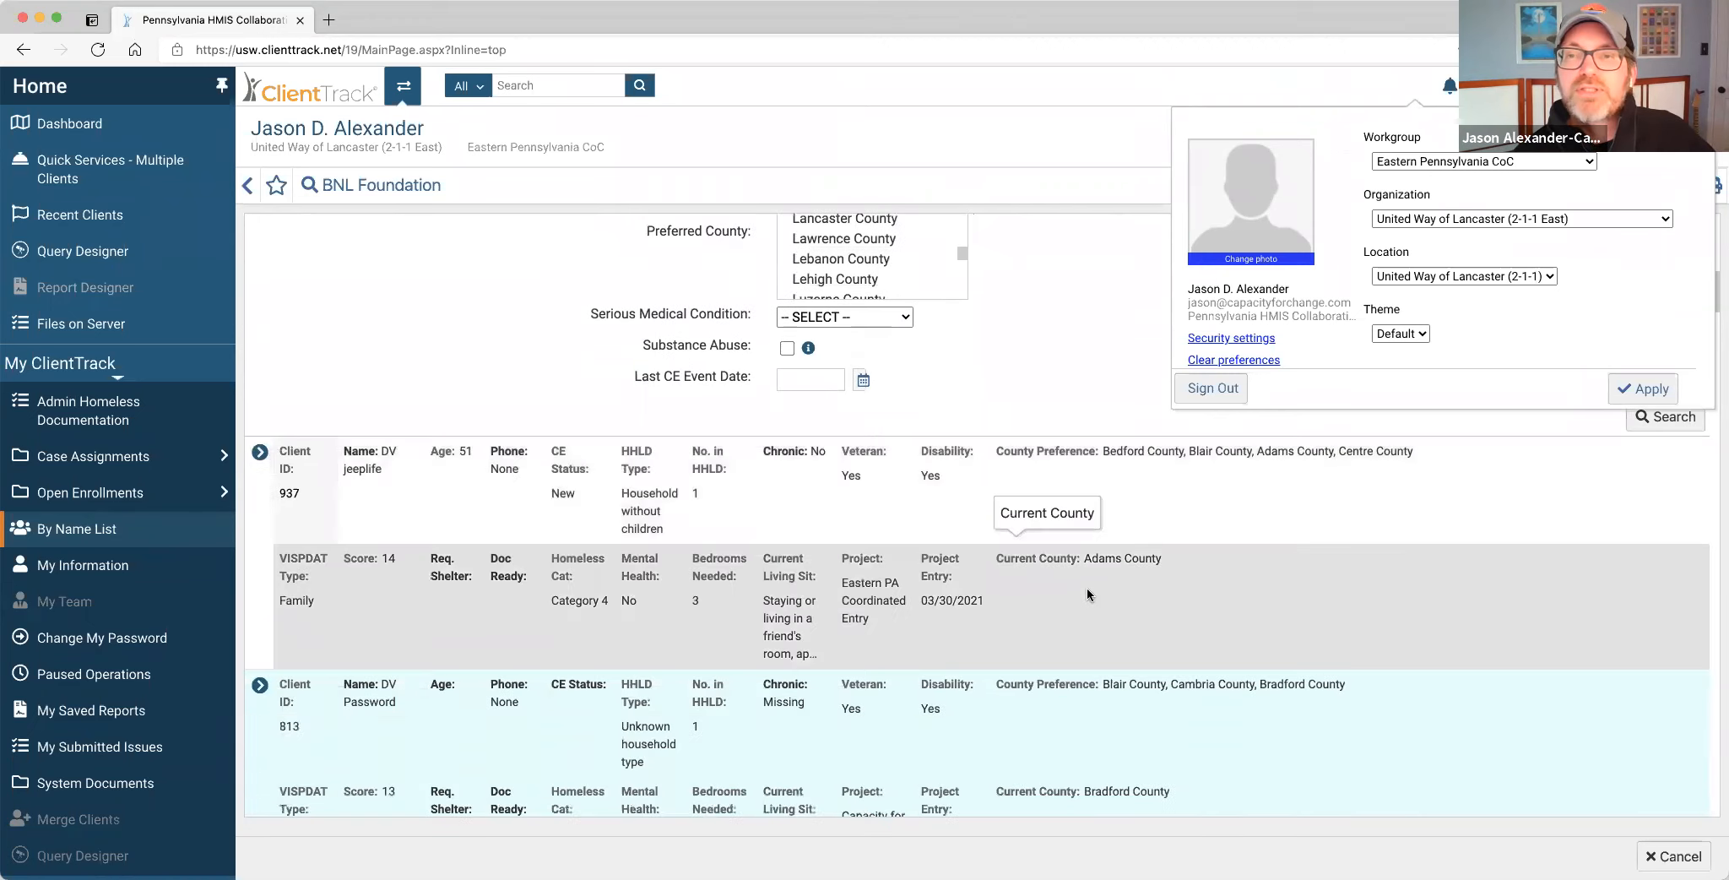
scroll(1086, 588, down, 1)
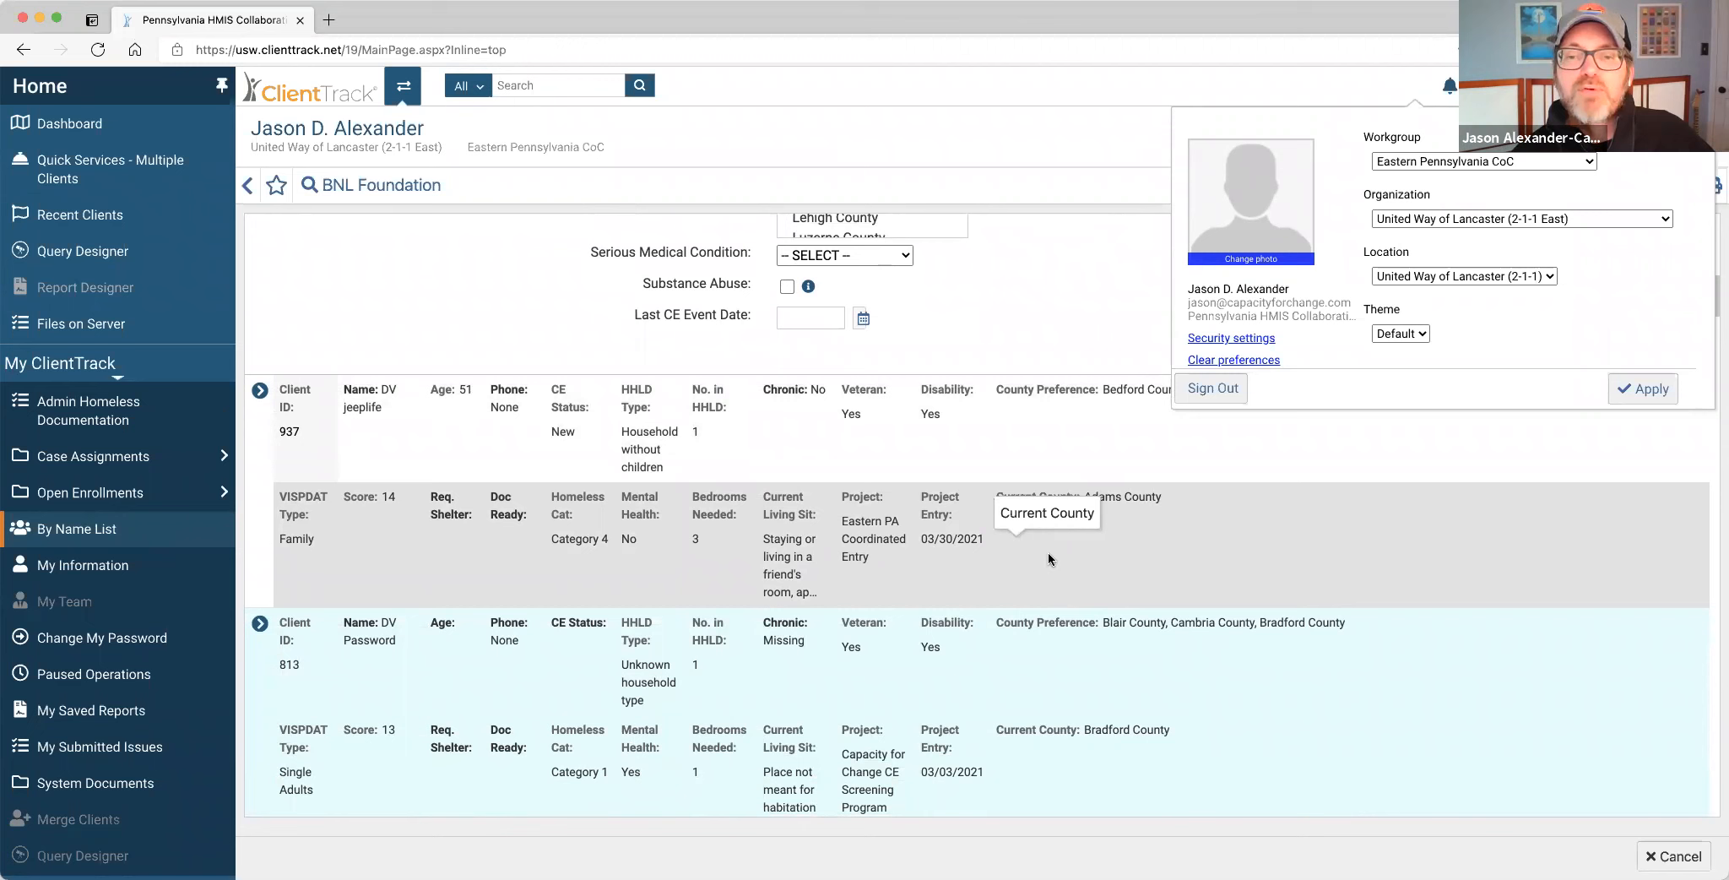
scroll(1048, 560, down, 1)
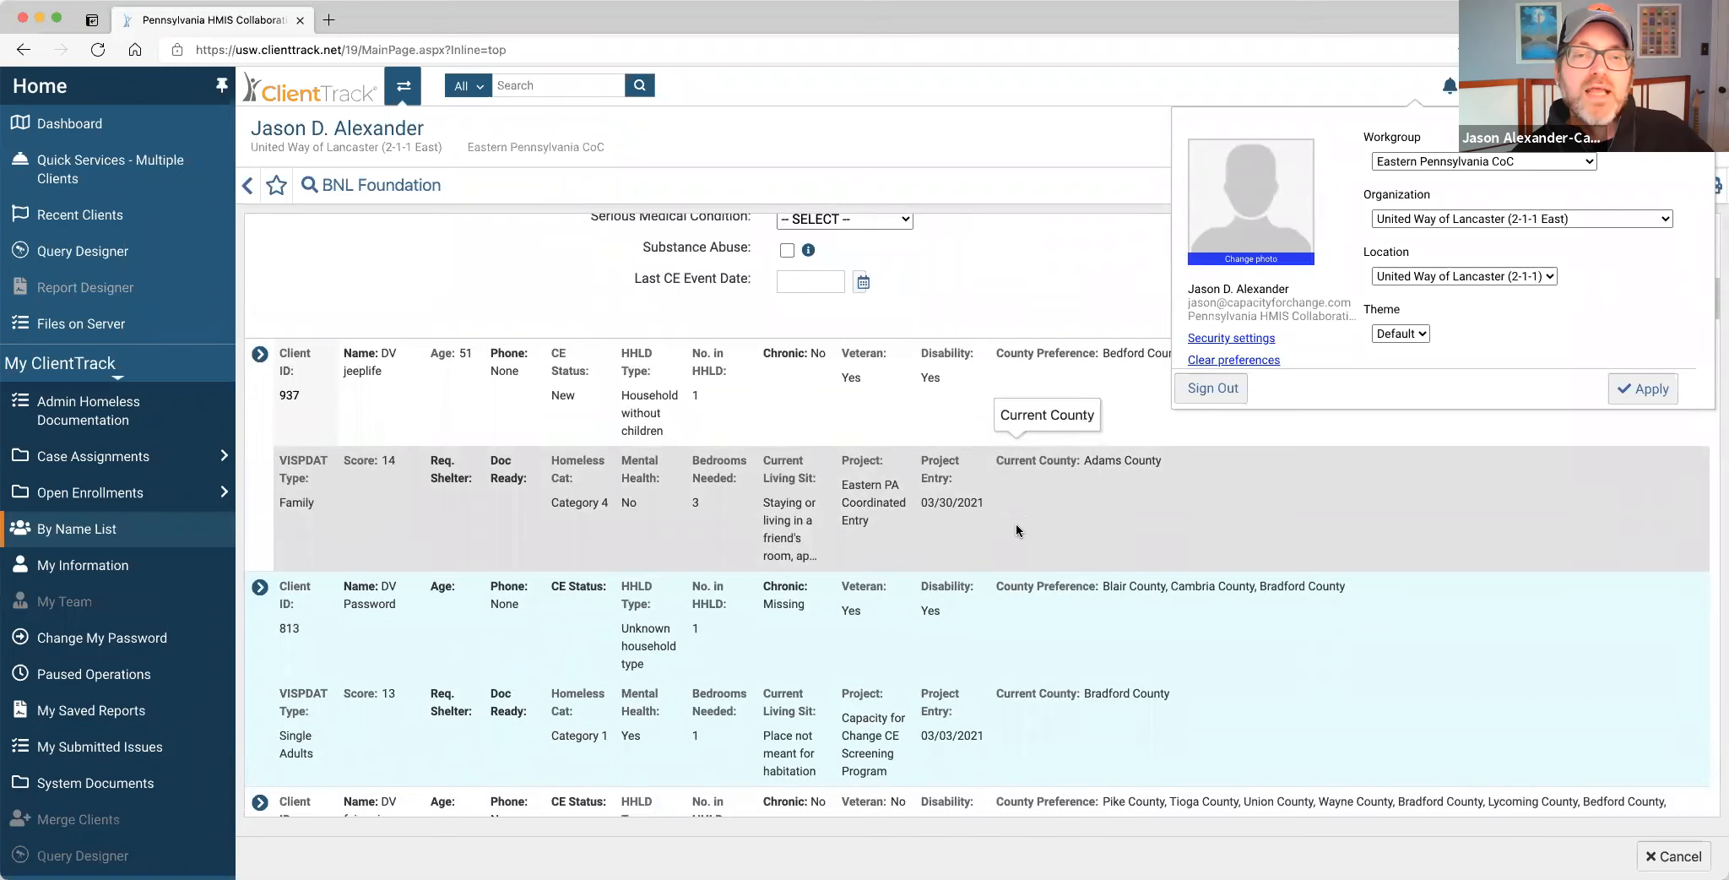
scroll(1016, 523, up, 1)
scroll(1016, 522, up, 3)
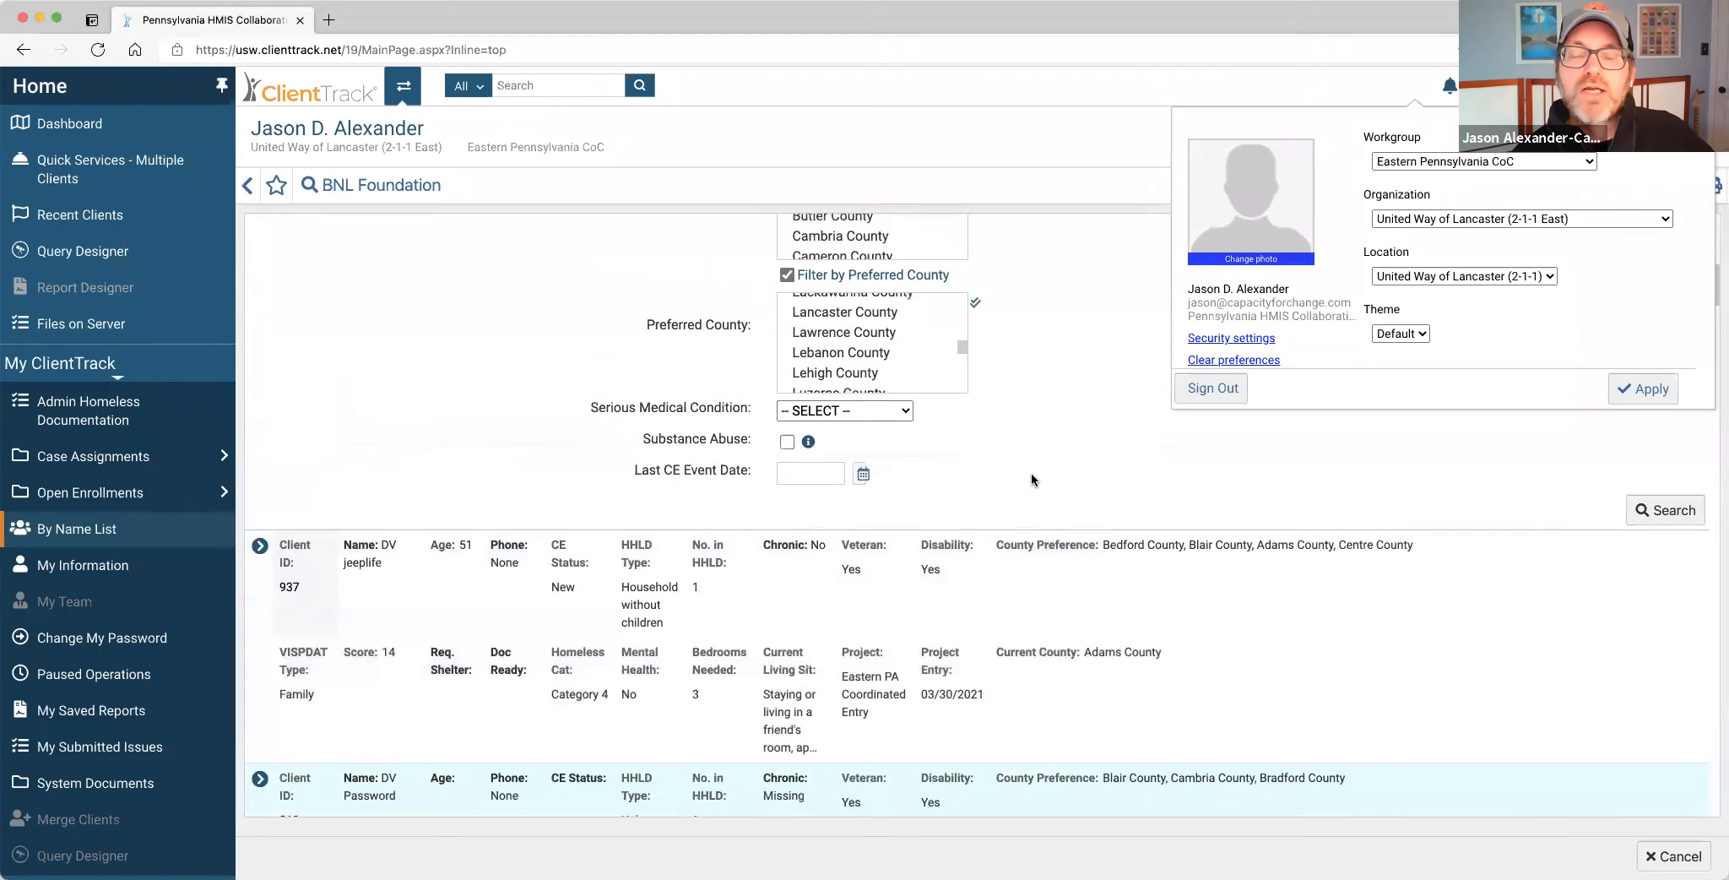
scroll(1031, 479, up, 4)
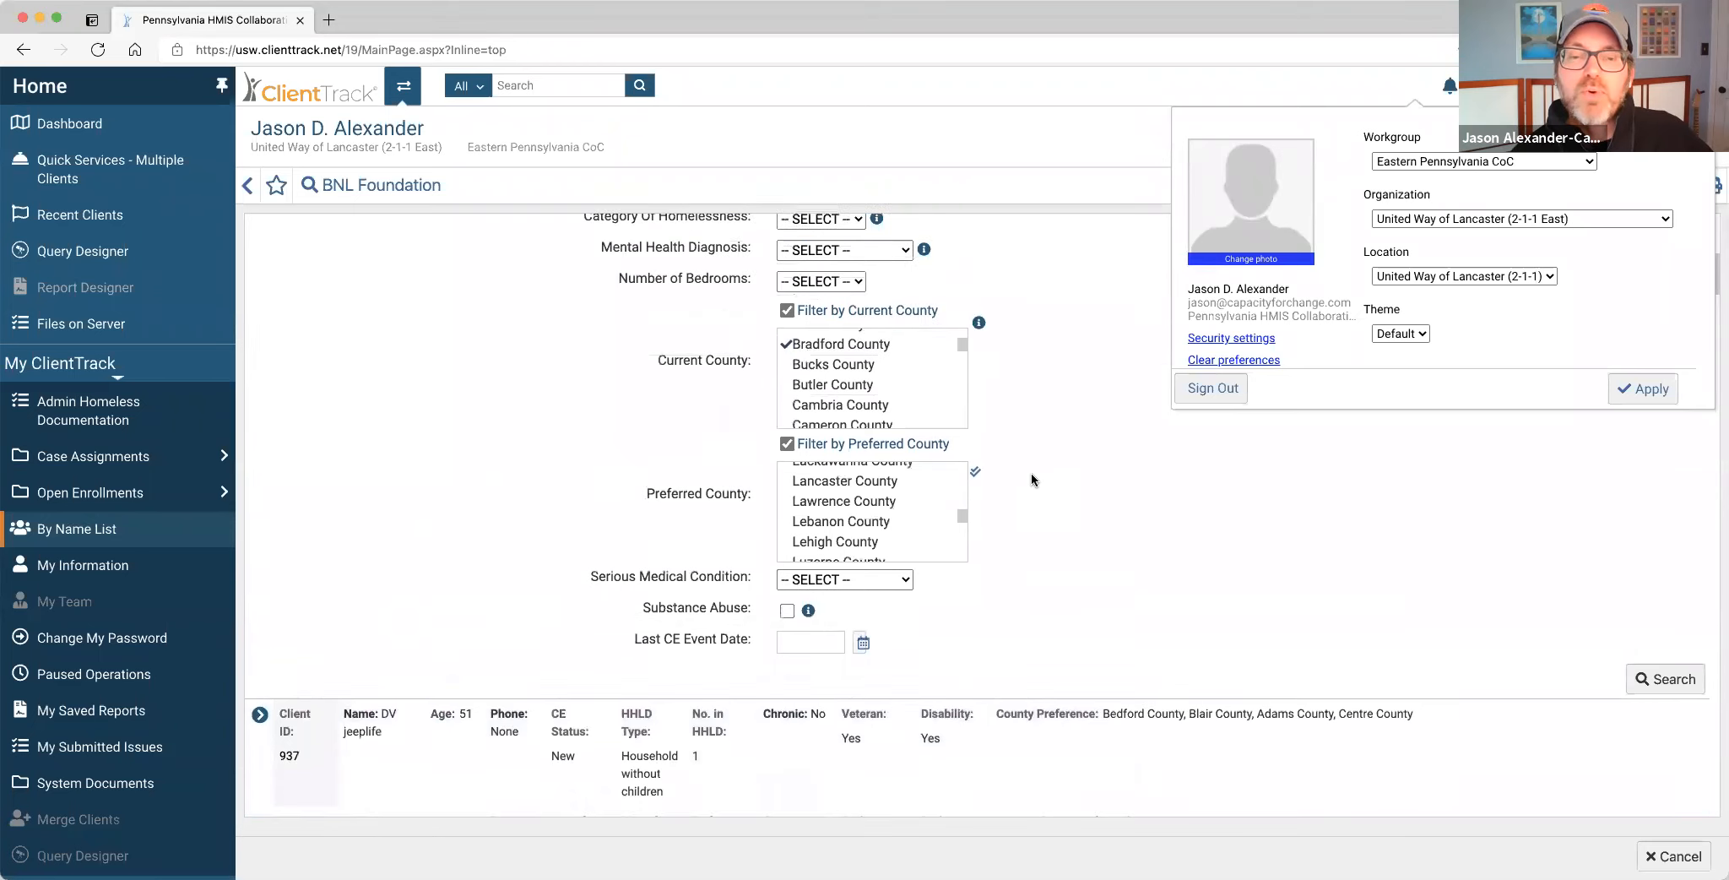
scroll(1031, 448, up, 1)
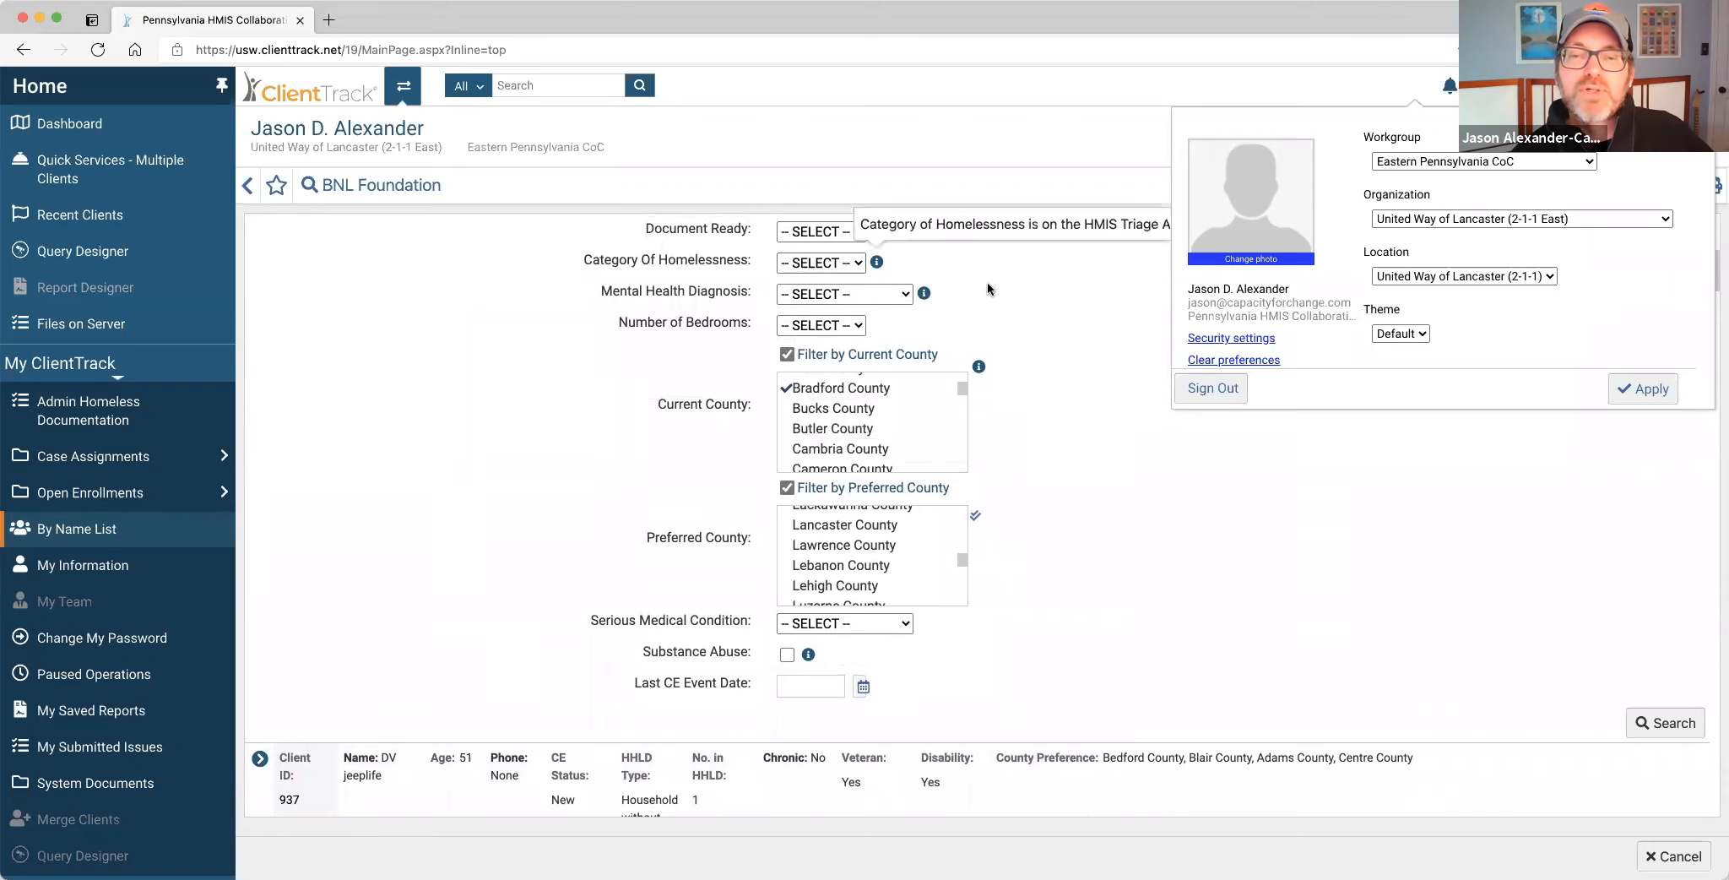
scroll(1074, 579, down, 4)
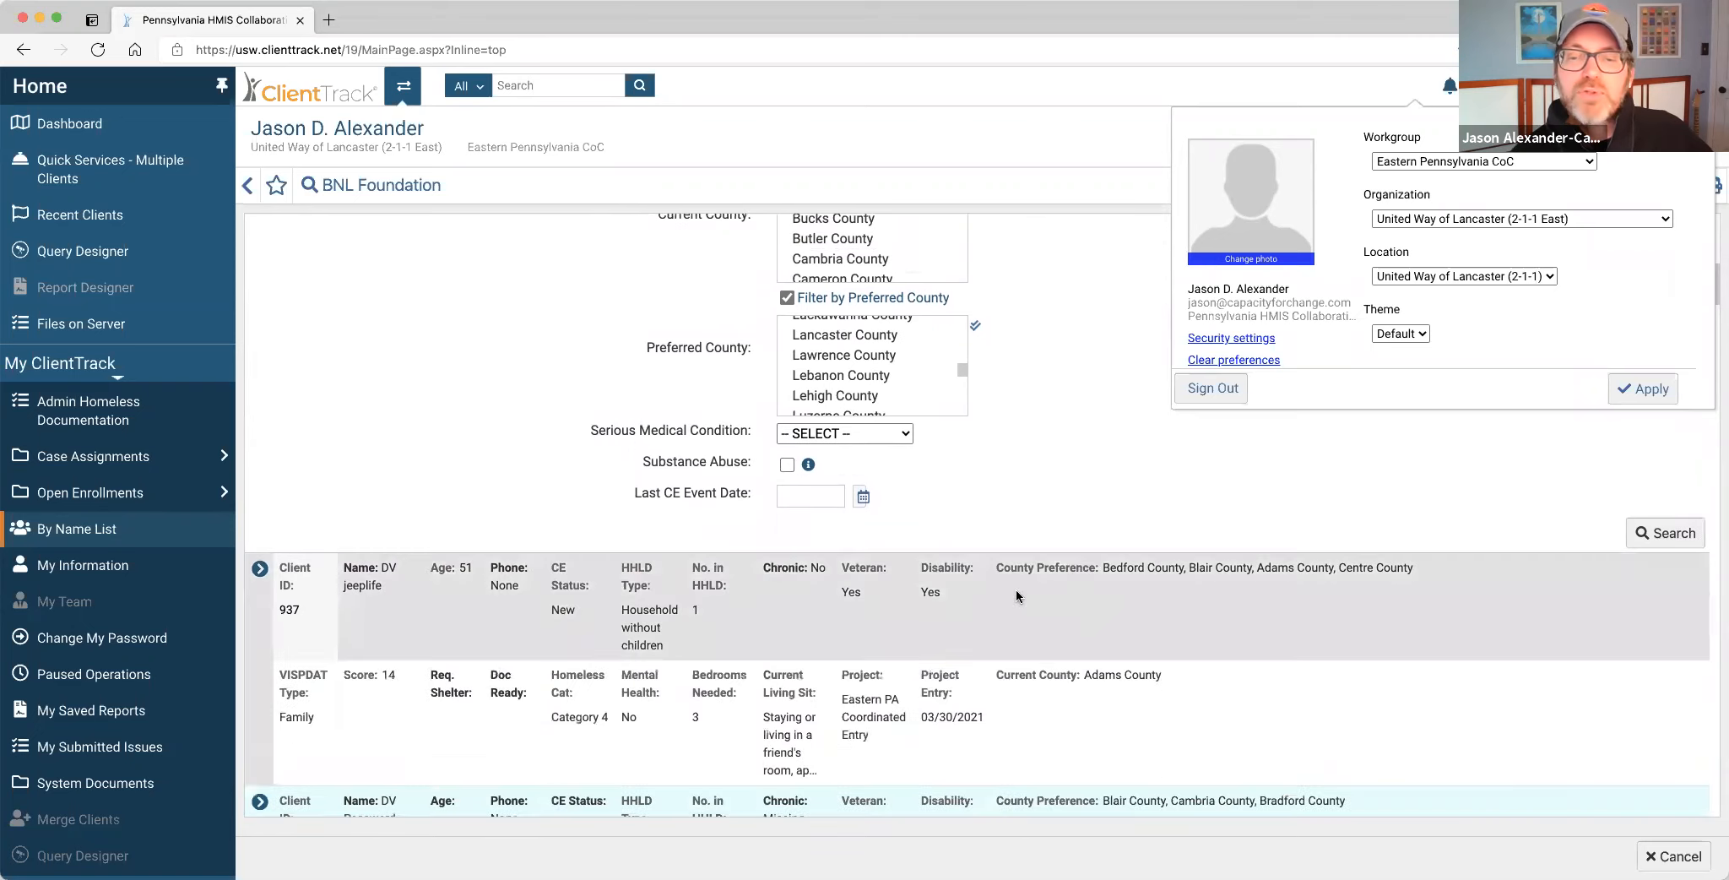
scroll(1015, 589, down, 3)
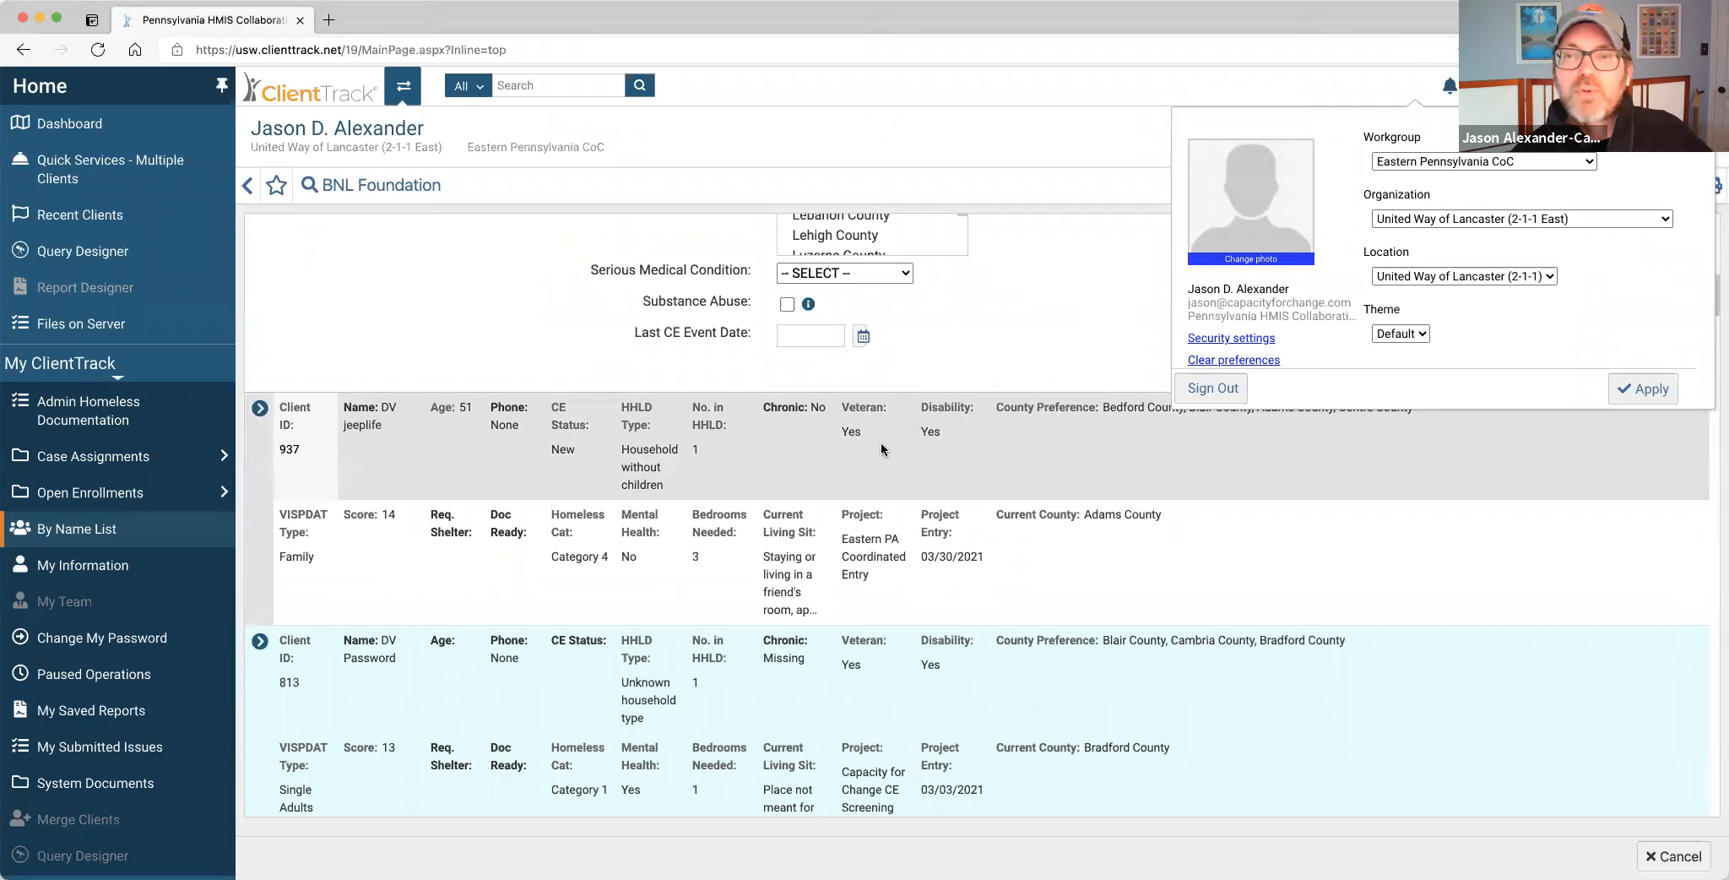
Close the profile panel and review clients ranked by VI-SPDAT scores 14, 13, 12.
click(1150, 331)
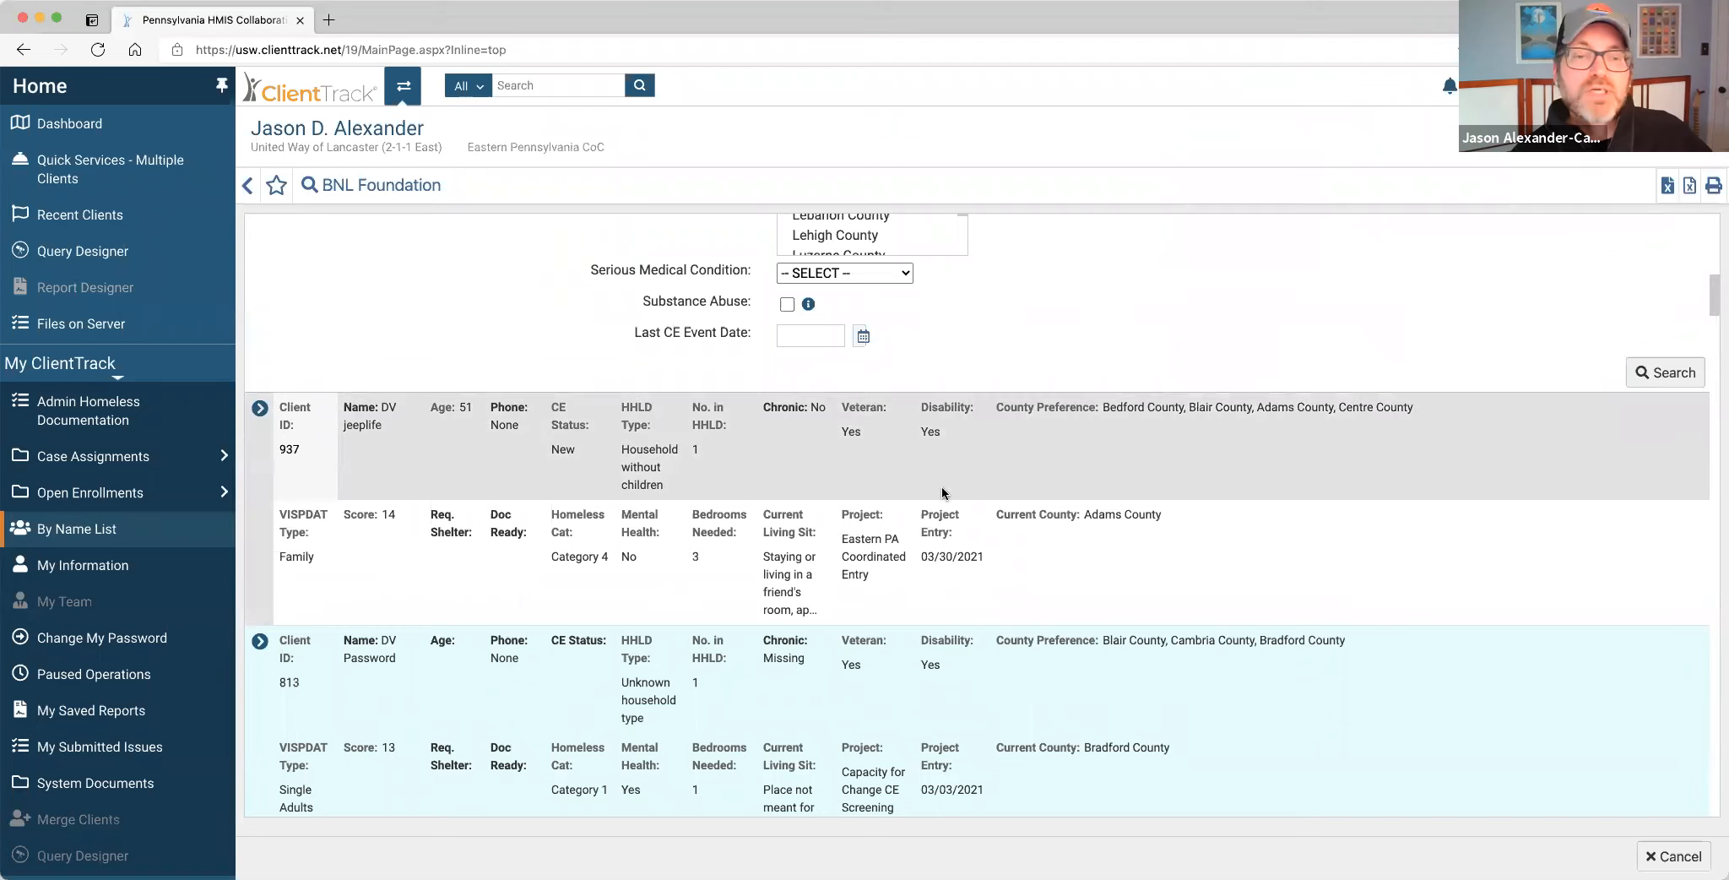
scroll(650, 508, down, 1)
scroll(650, 509, down, 5)
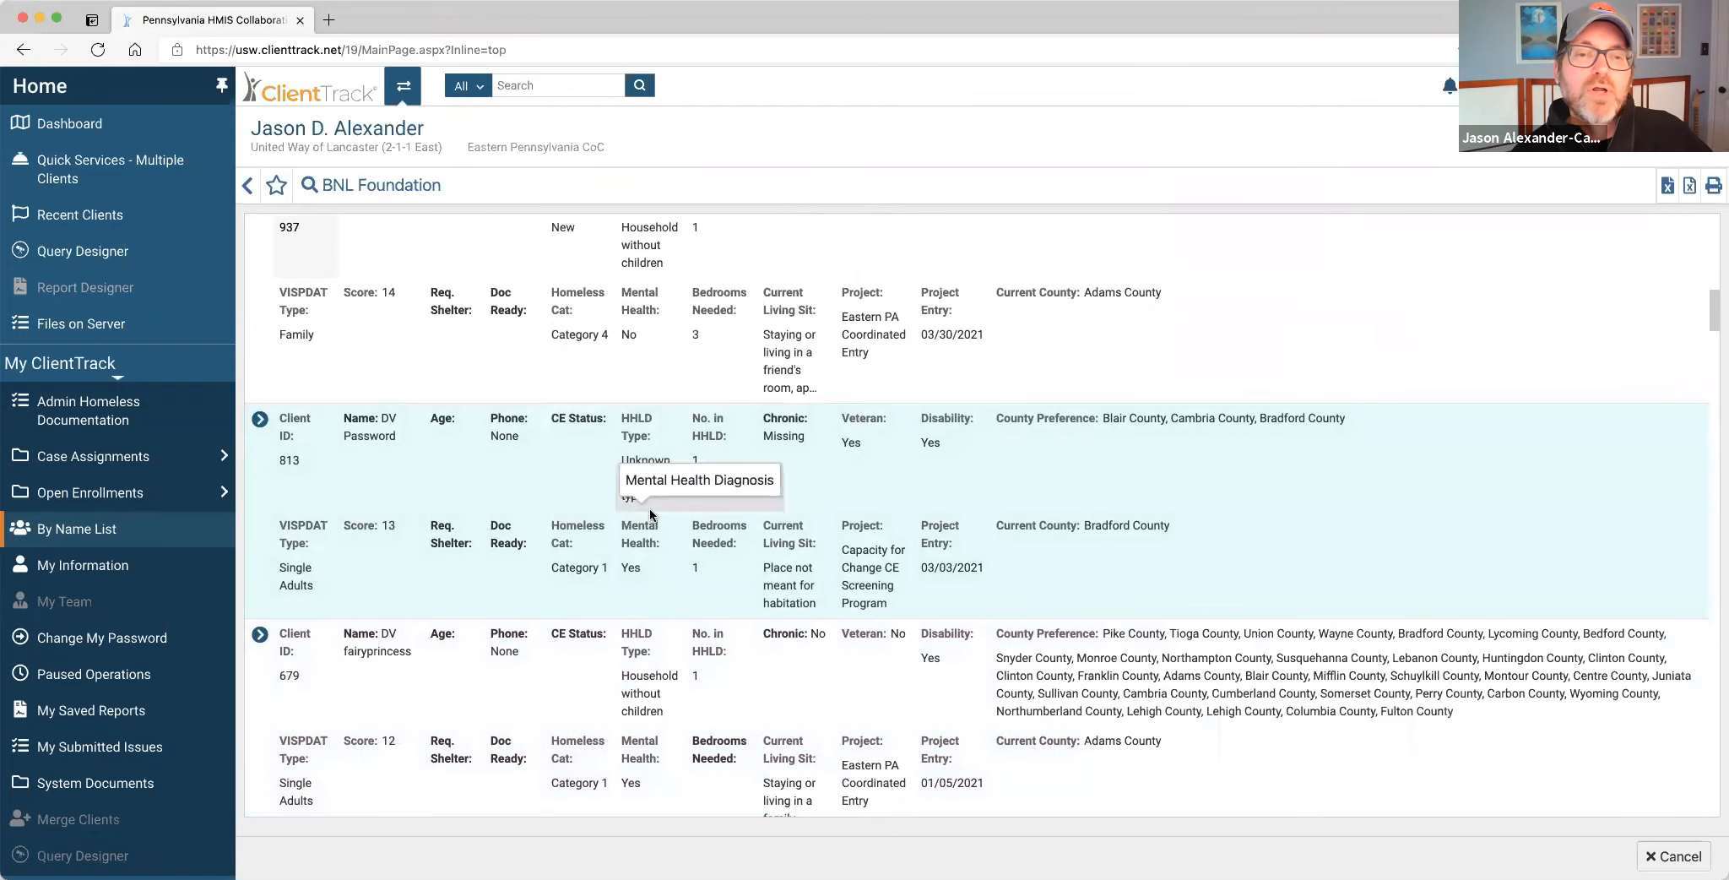
scroll(640, 542, down, 5)
scroll(640, 542, down, 10)
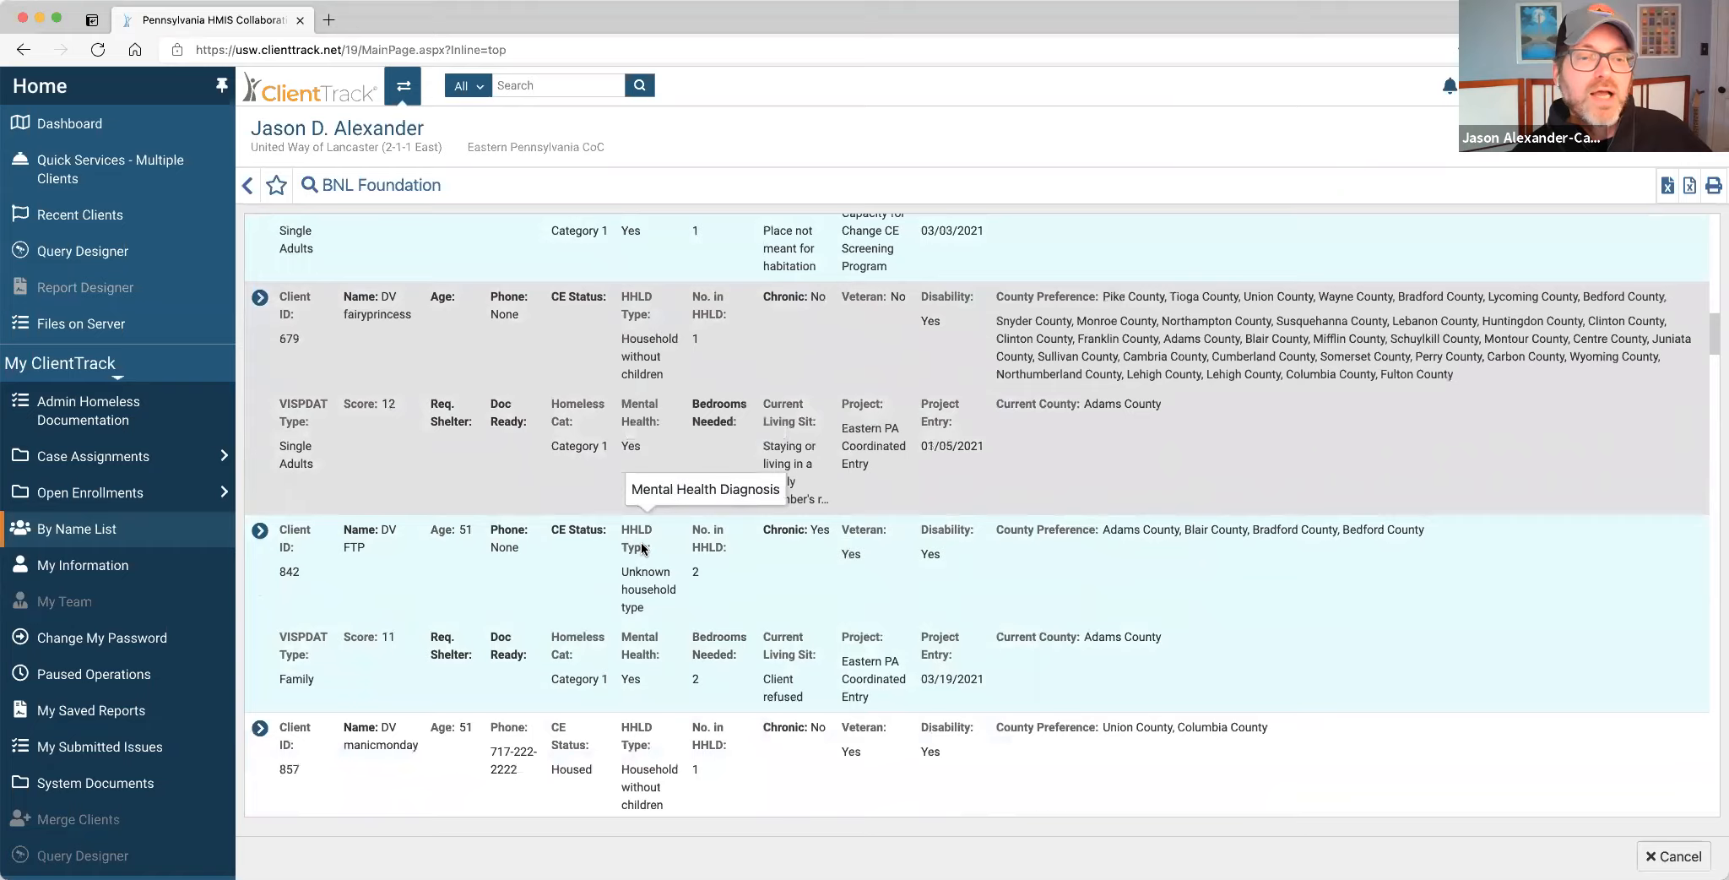
scroll(640, 542, down, 10)
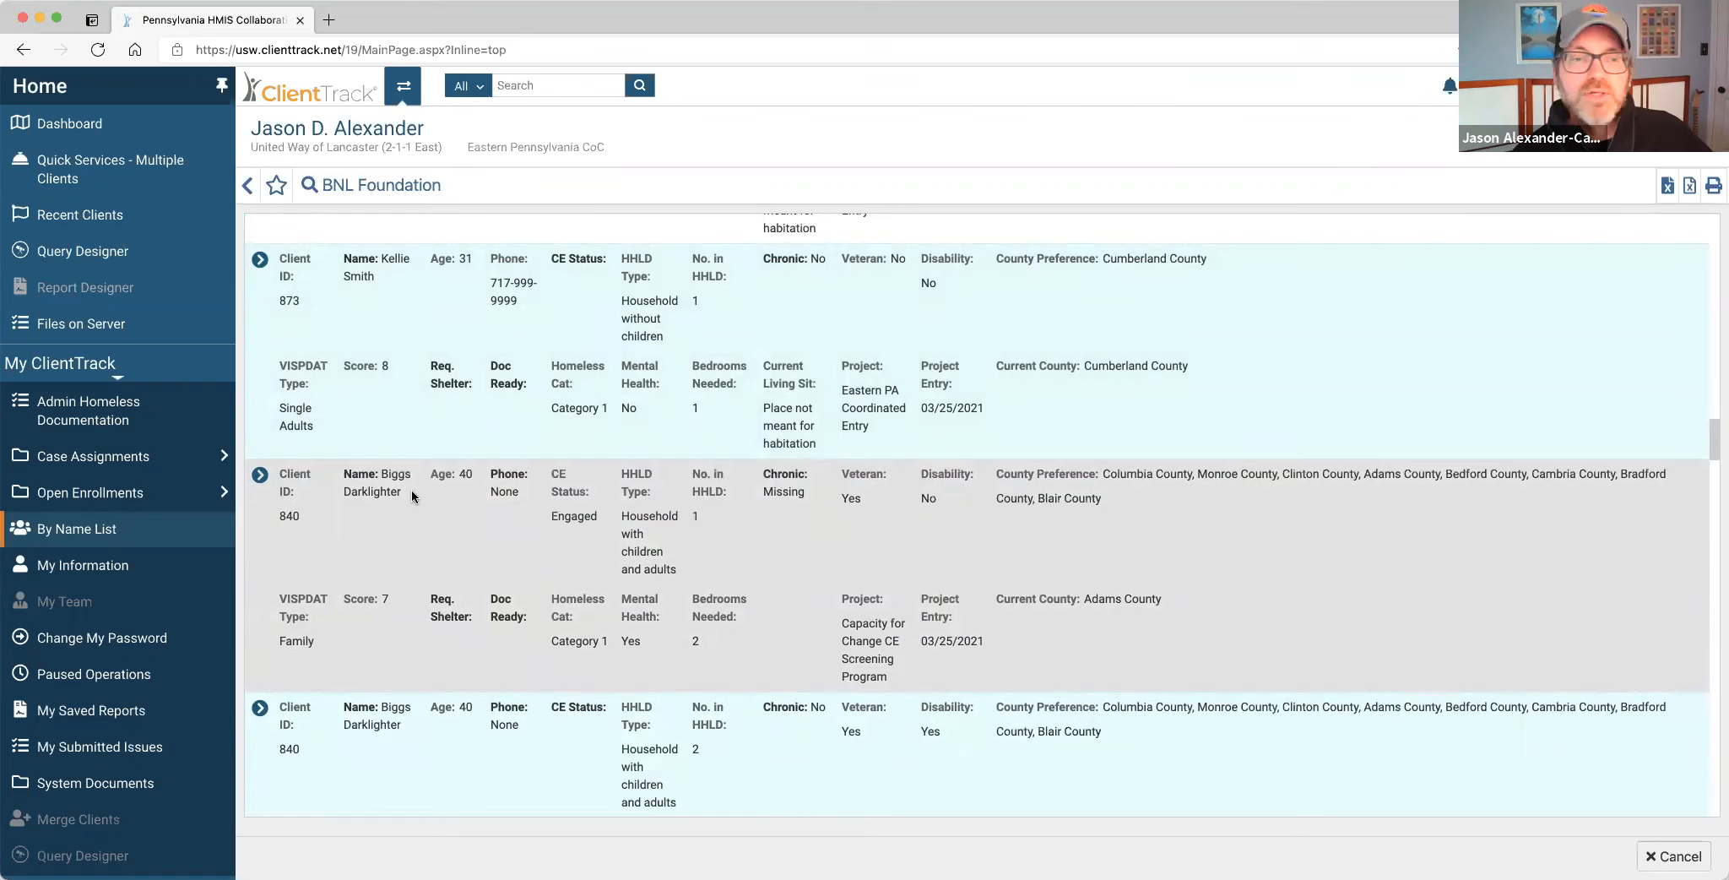
scroll(412, 496, up, 8)
scroll(410, 489, up, 5)
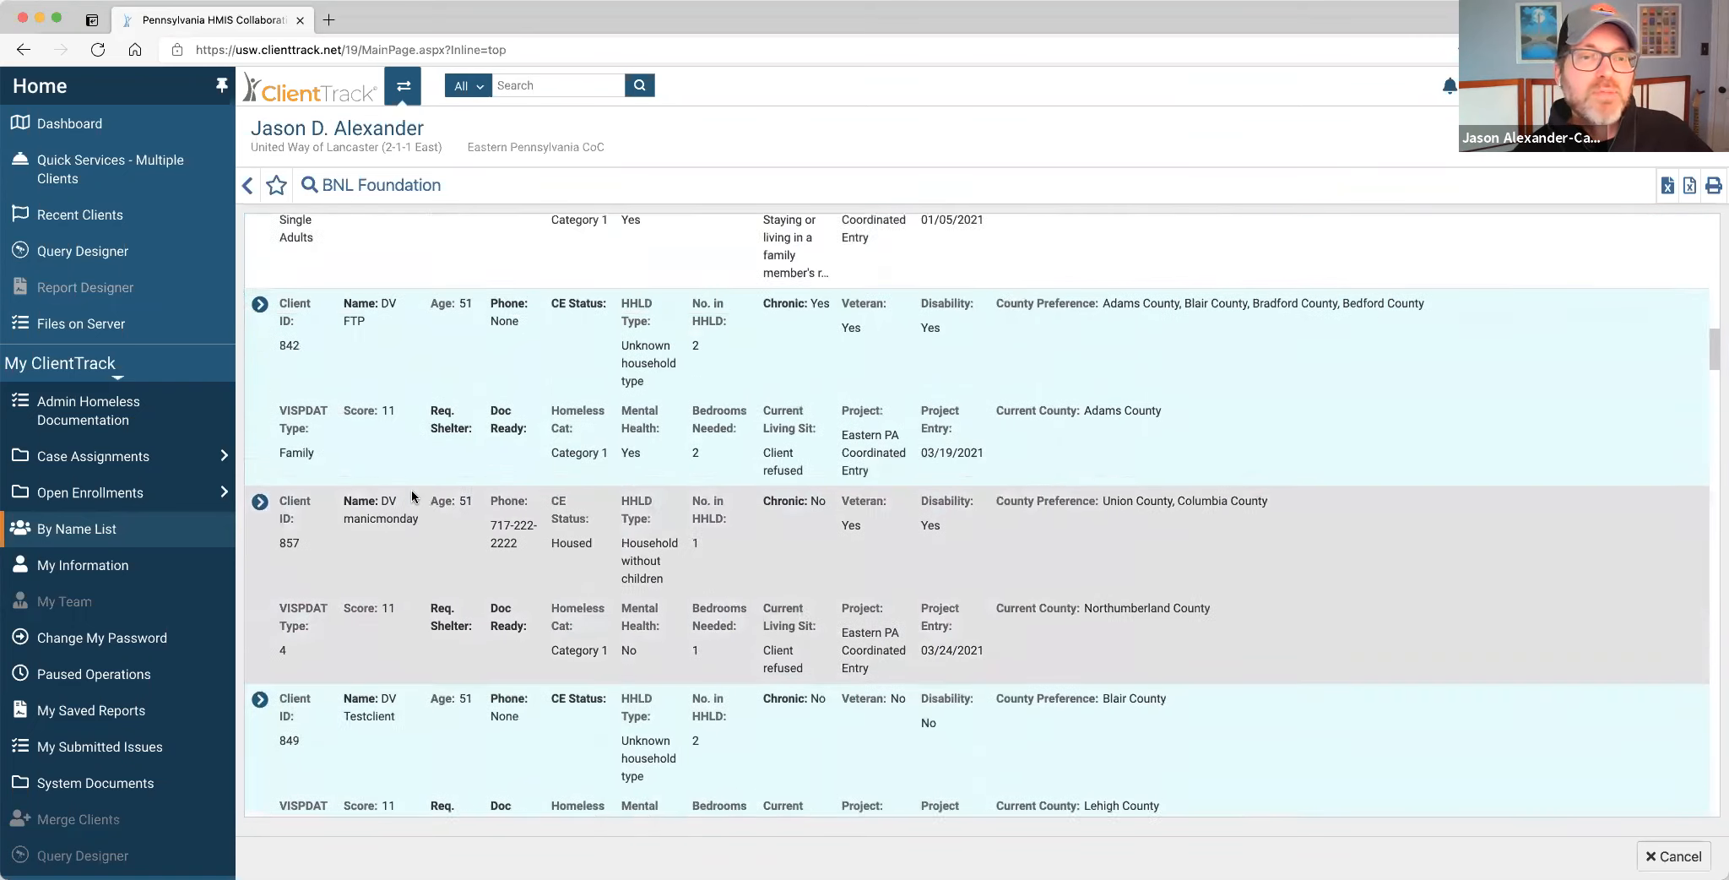
scroll(421, 437, up, 5)
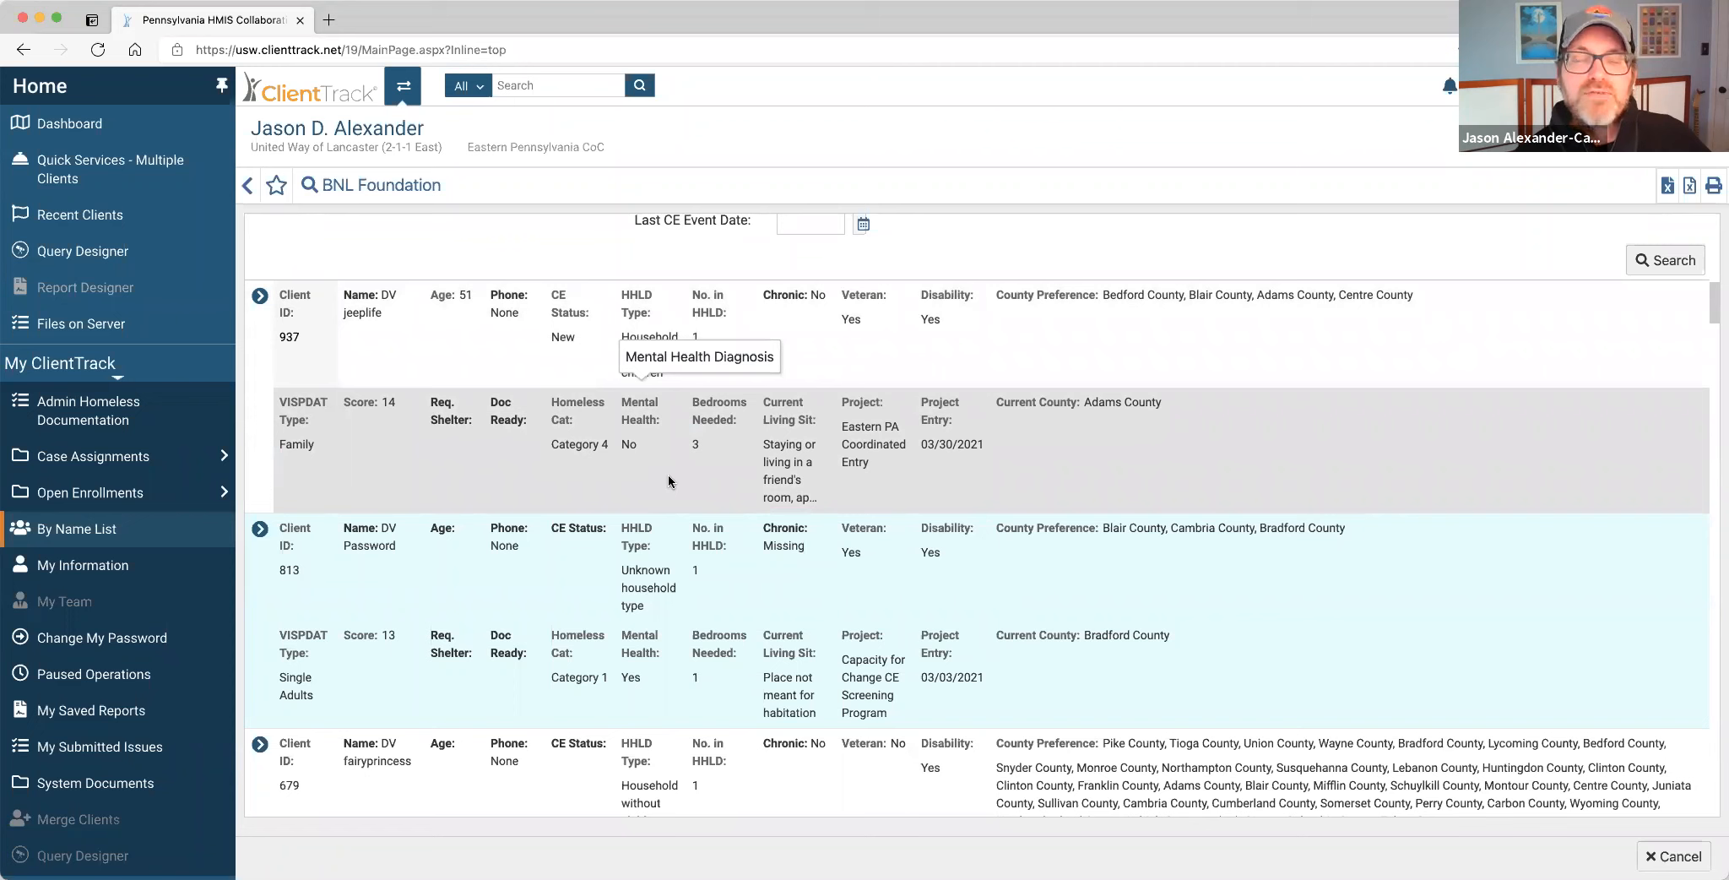
scroll(667, 475, down, 2)
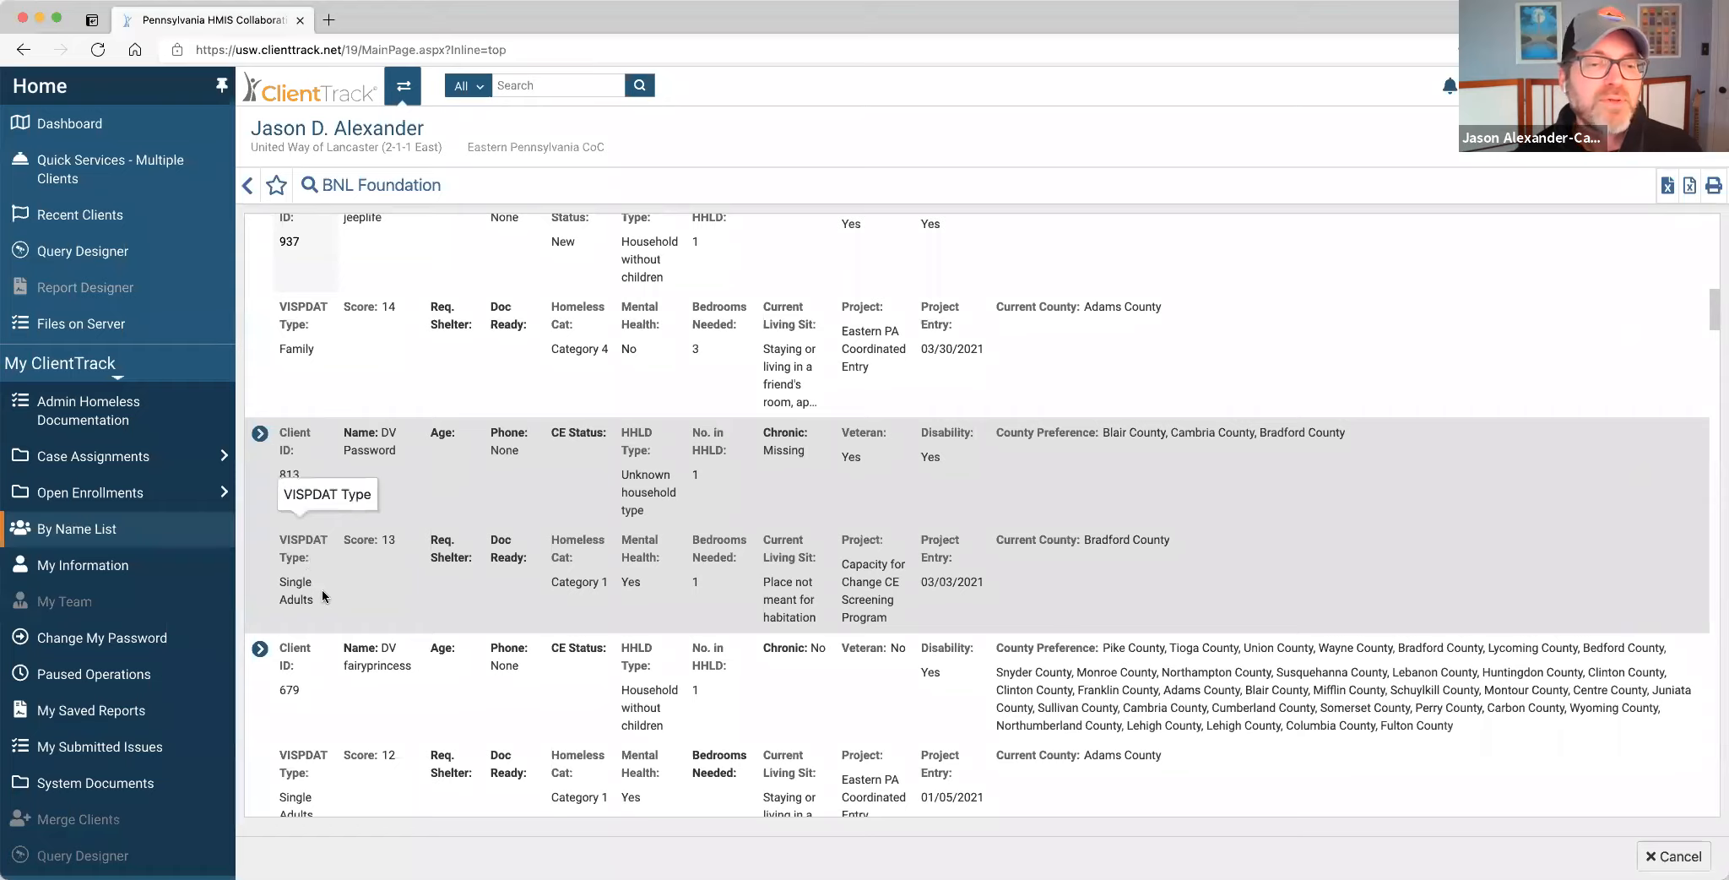
scroll(321, 591, down, 5)
scroll(324, 583, down, 2)
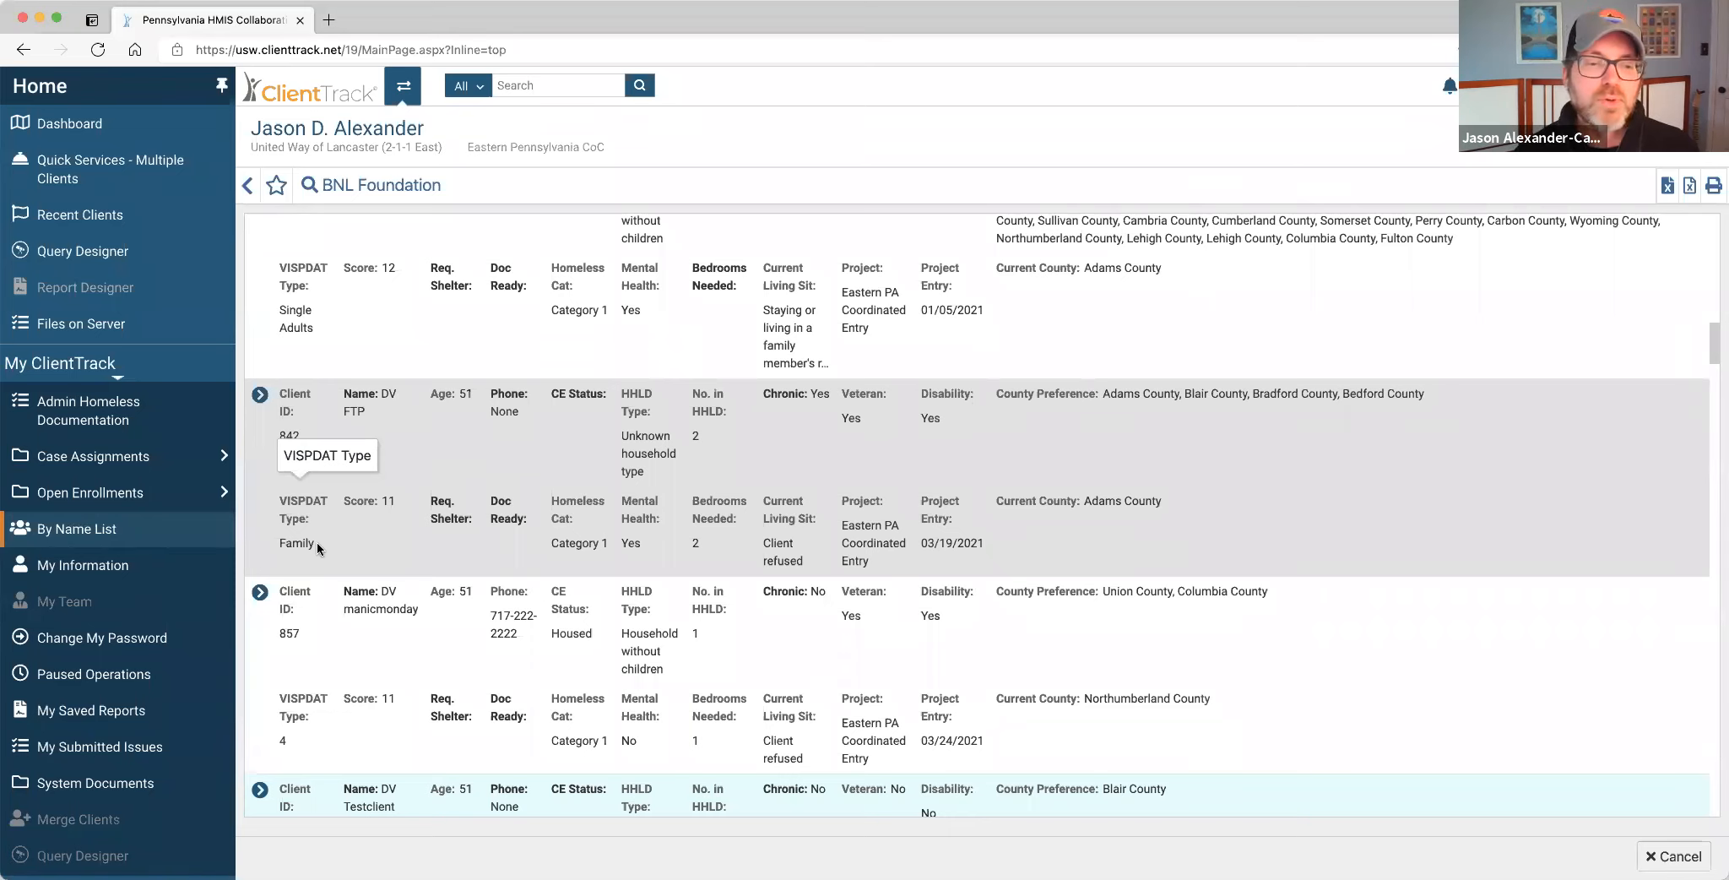
scroll(353, 583, down, 2)
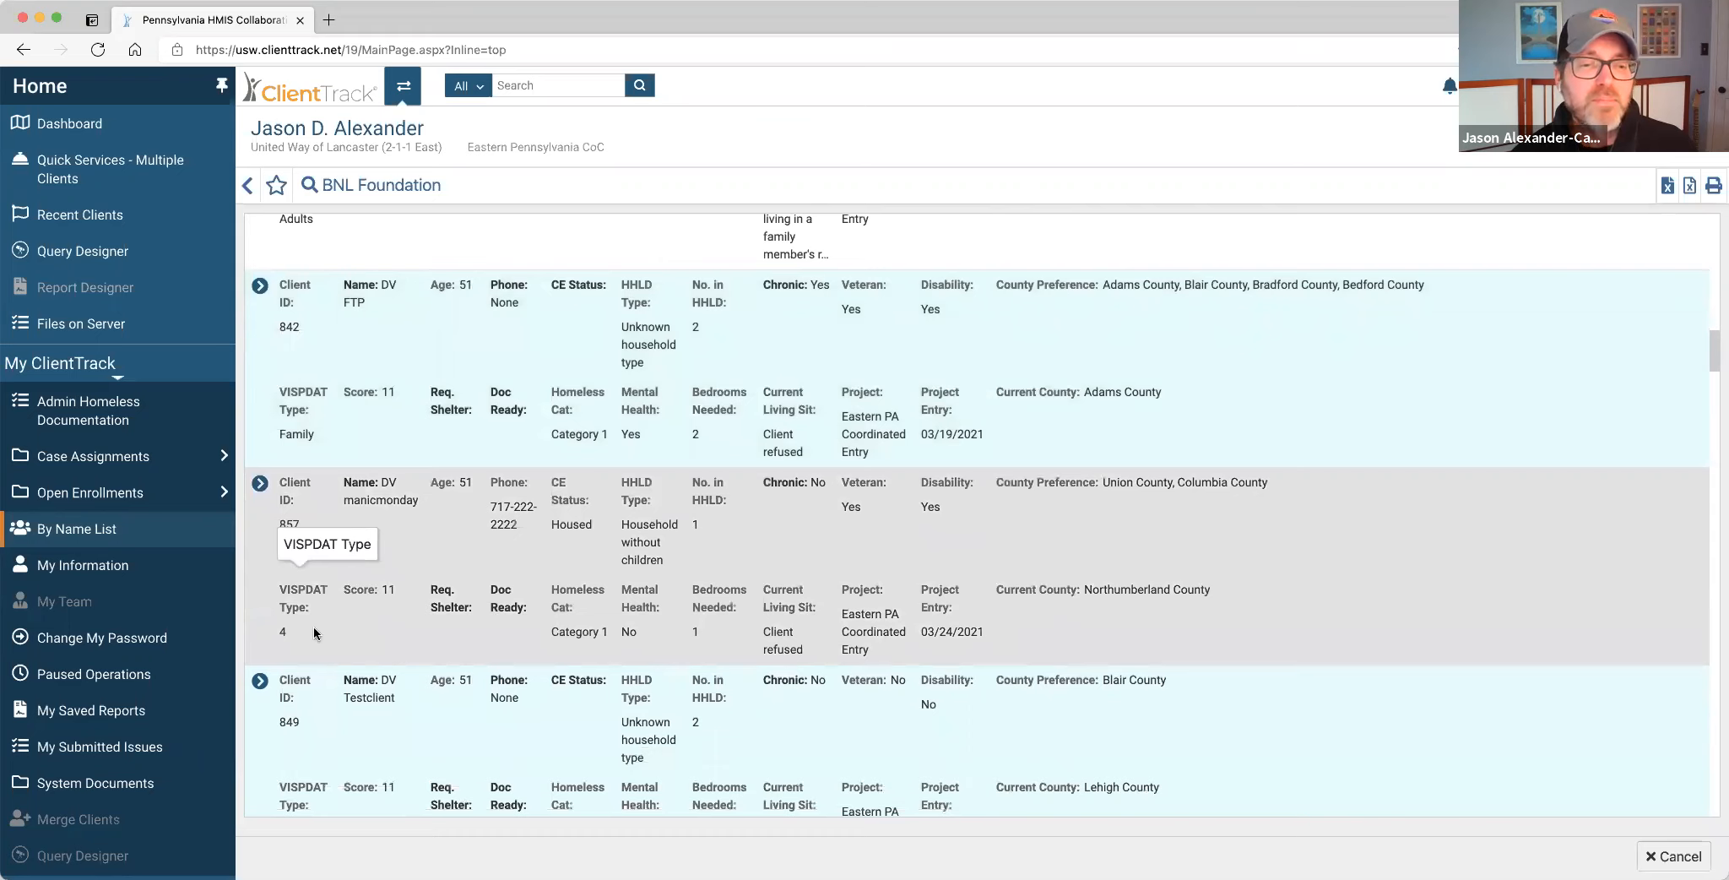
scroll(321, 548, up, 1)
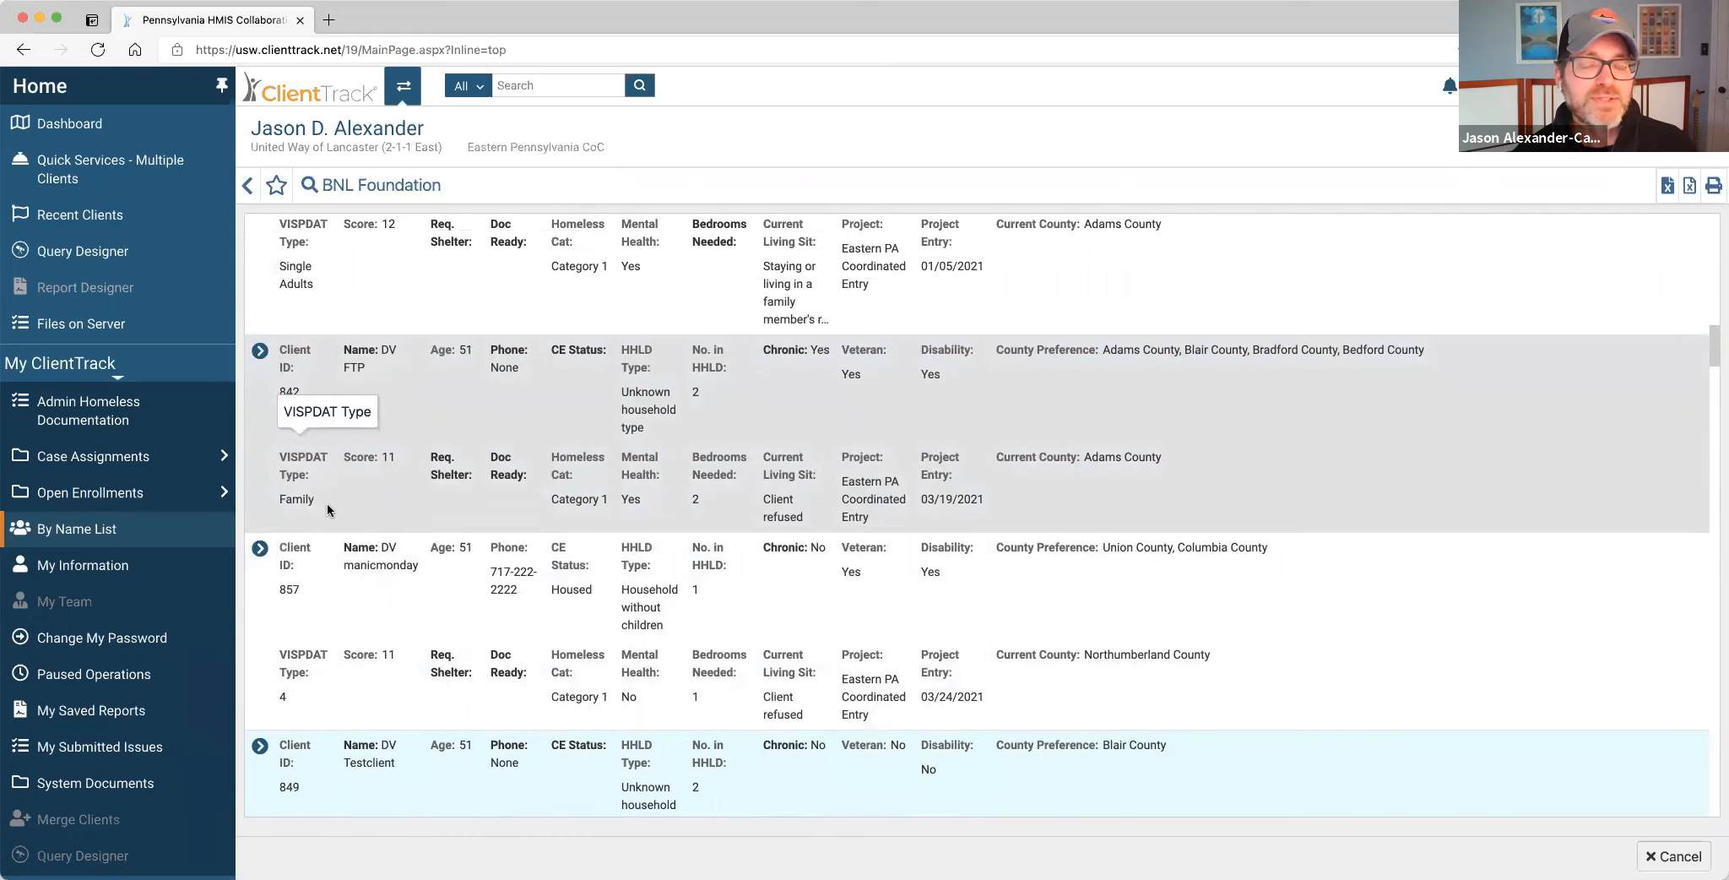
scroll(327, 502, up, 1)
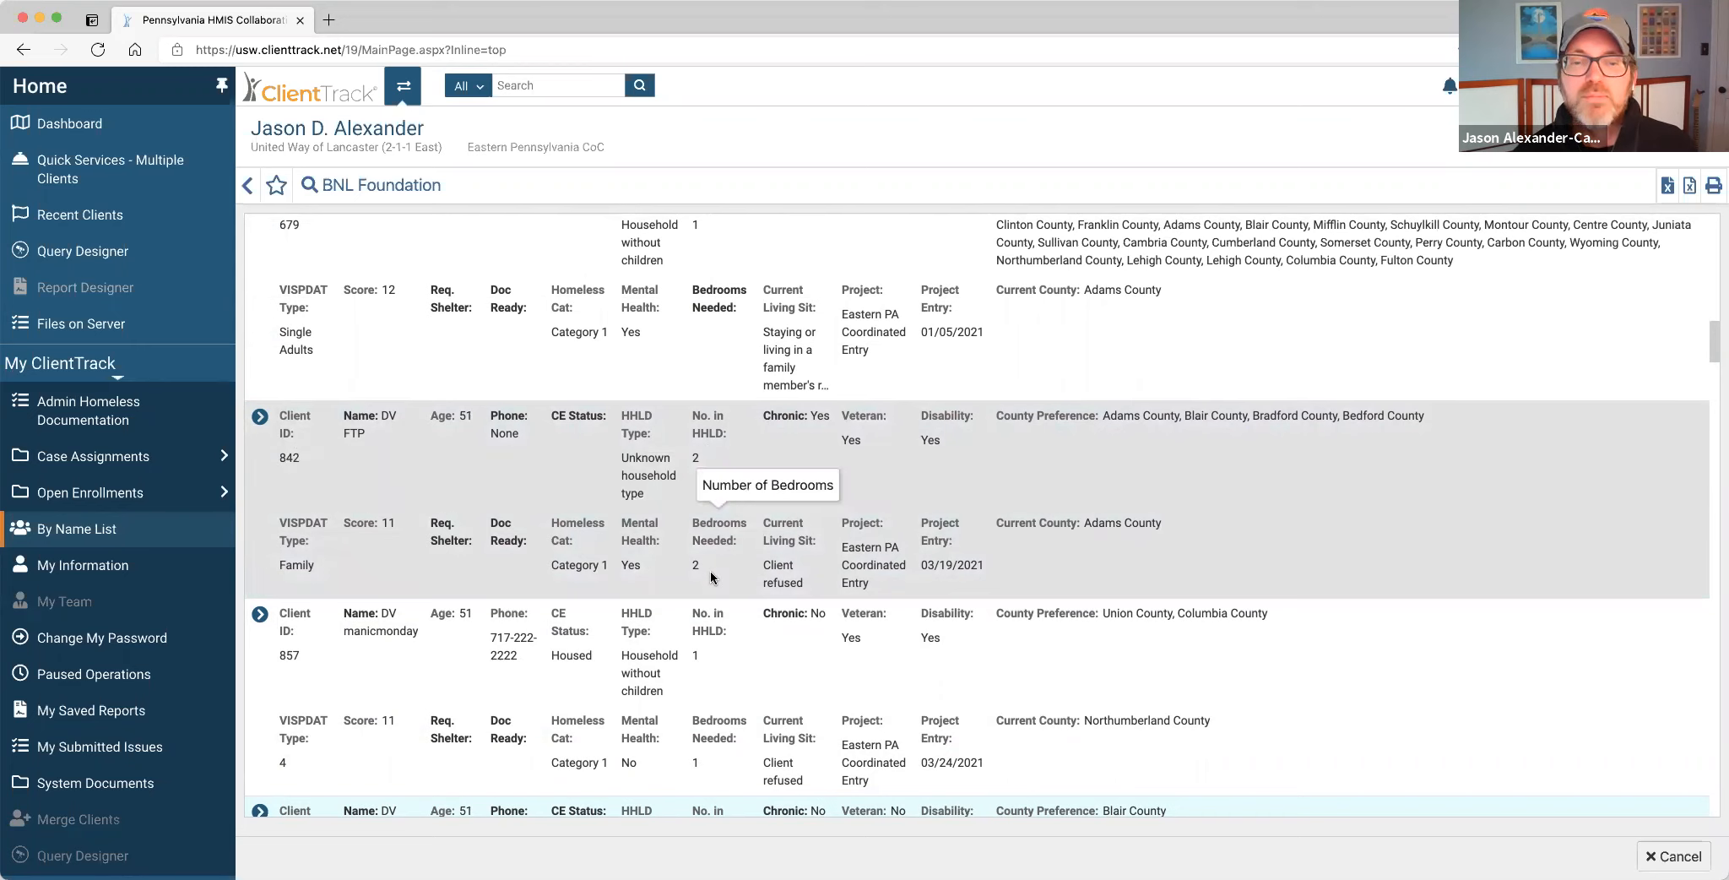
scroll(711, 570, down, 5)
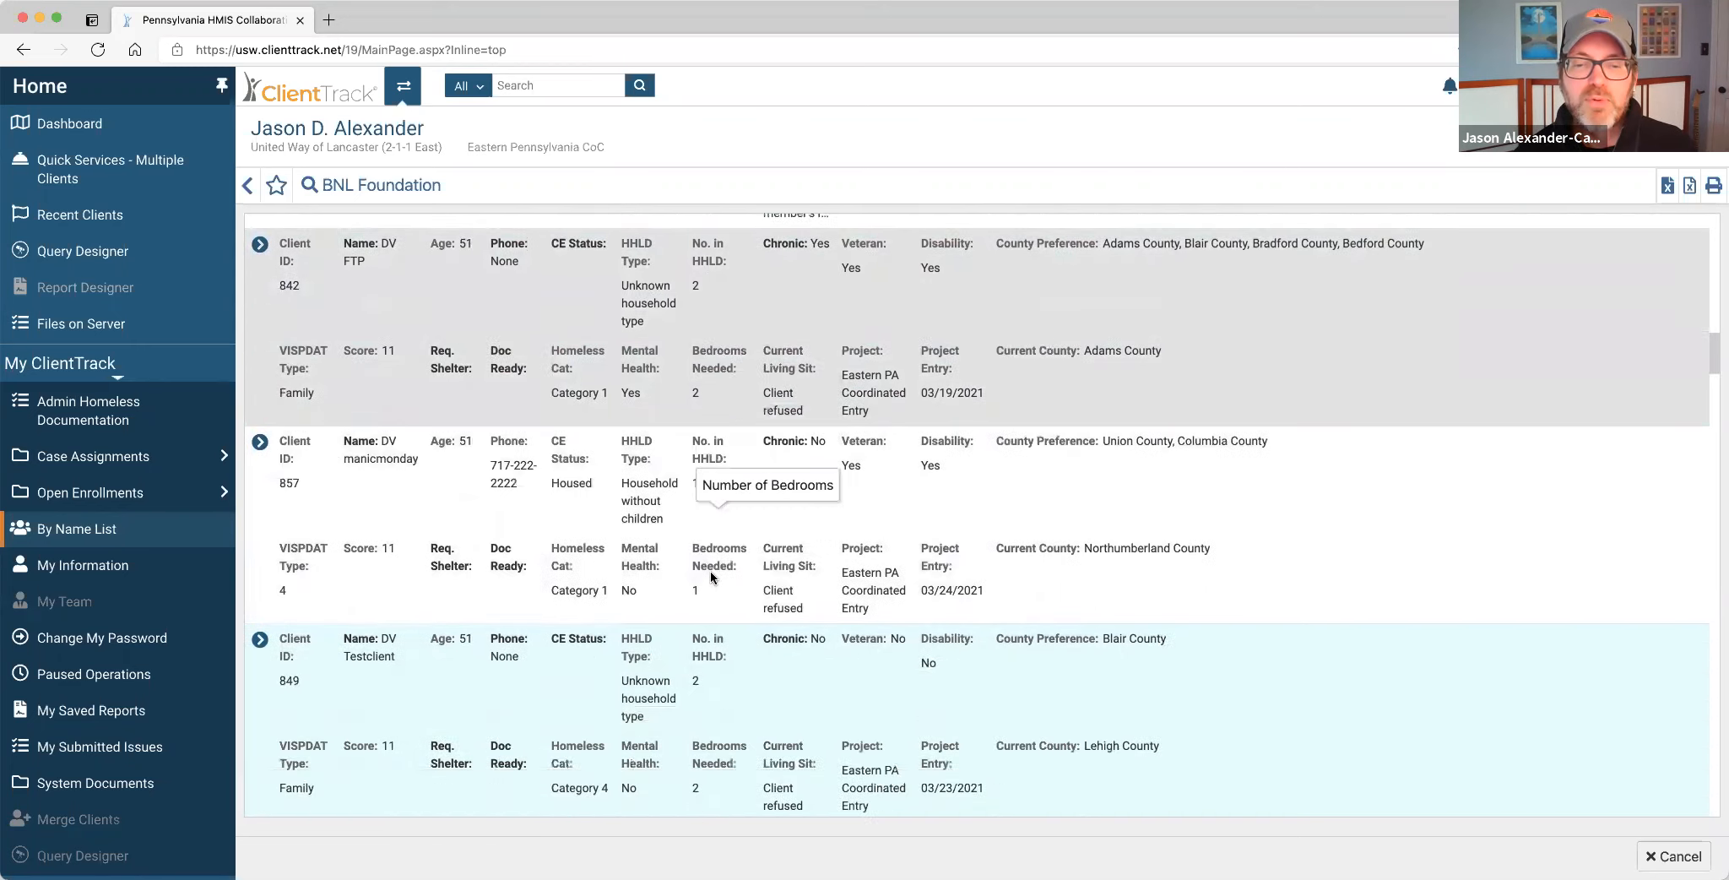
scroll(711, 570, down, 1)
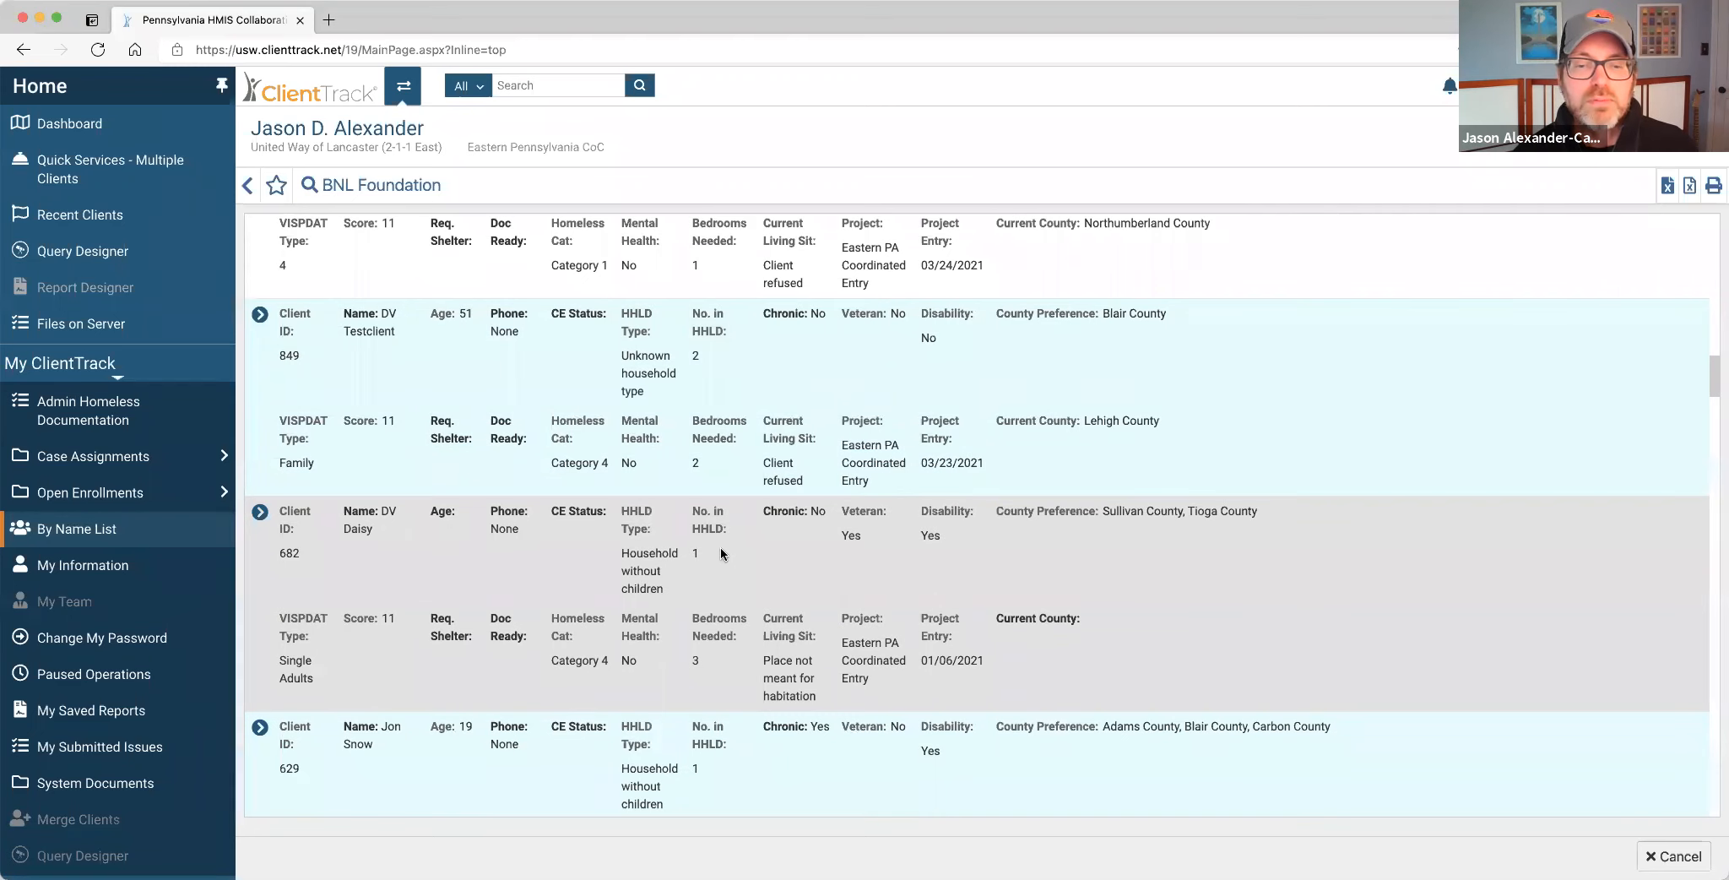
scroll(720, 546, up, 3)
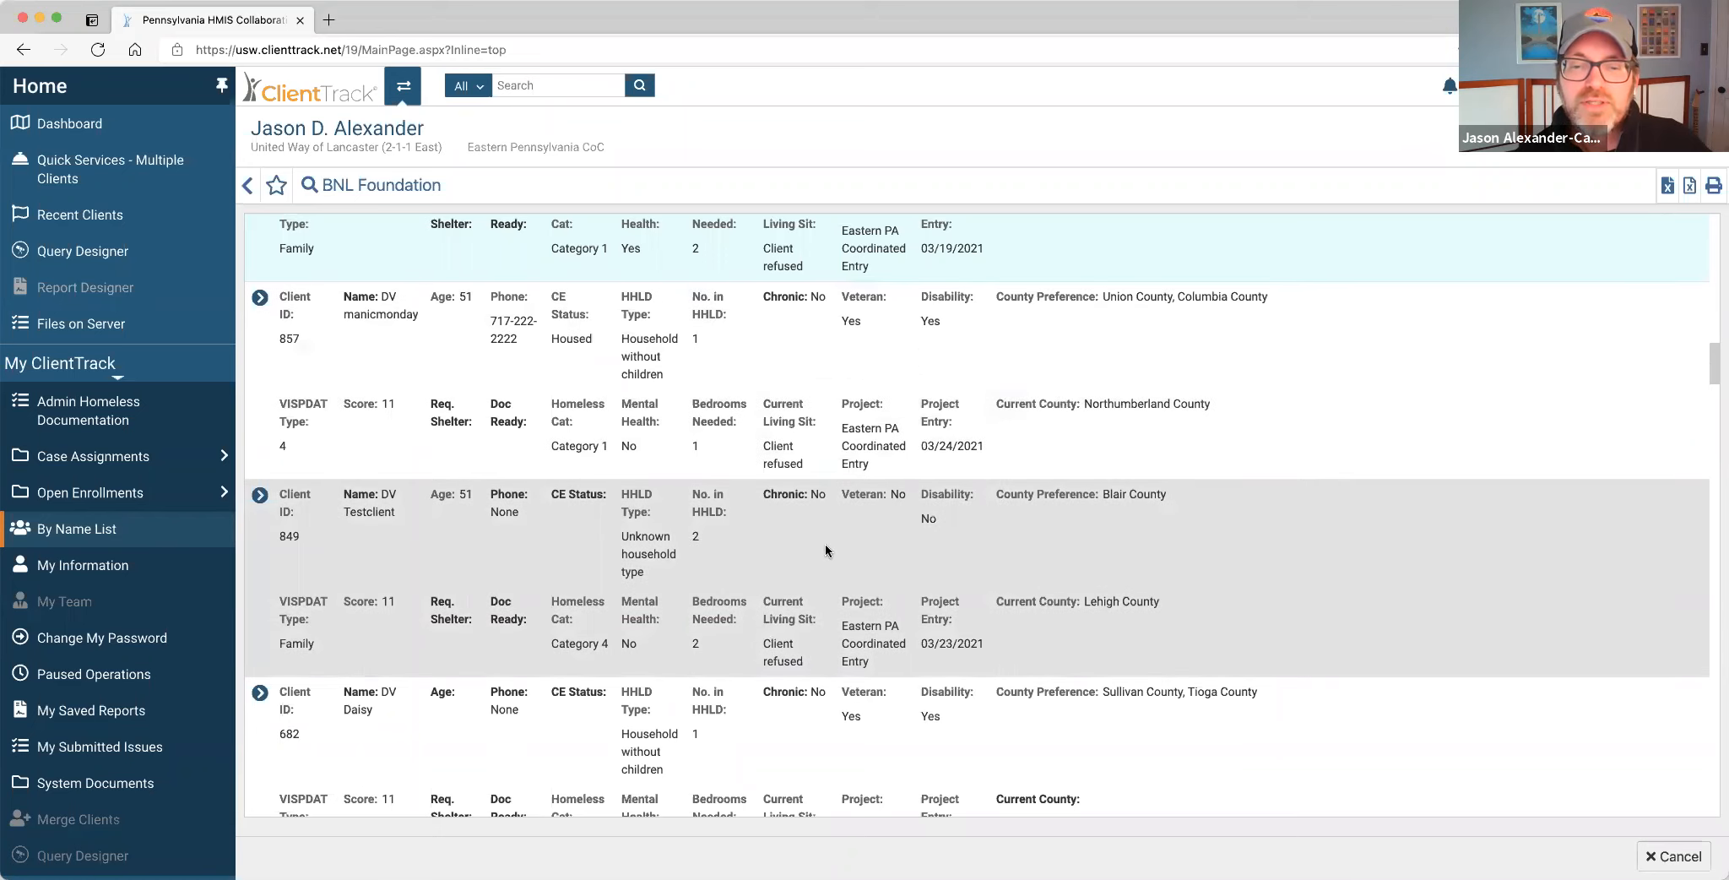
Open the Actions menu for the score-11 client preferring Sullivan and Tioga counties.
scroll(825, 549, down, 5)
scroll(826, 550, down, 1)
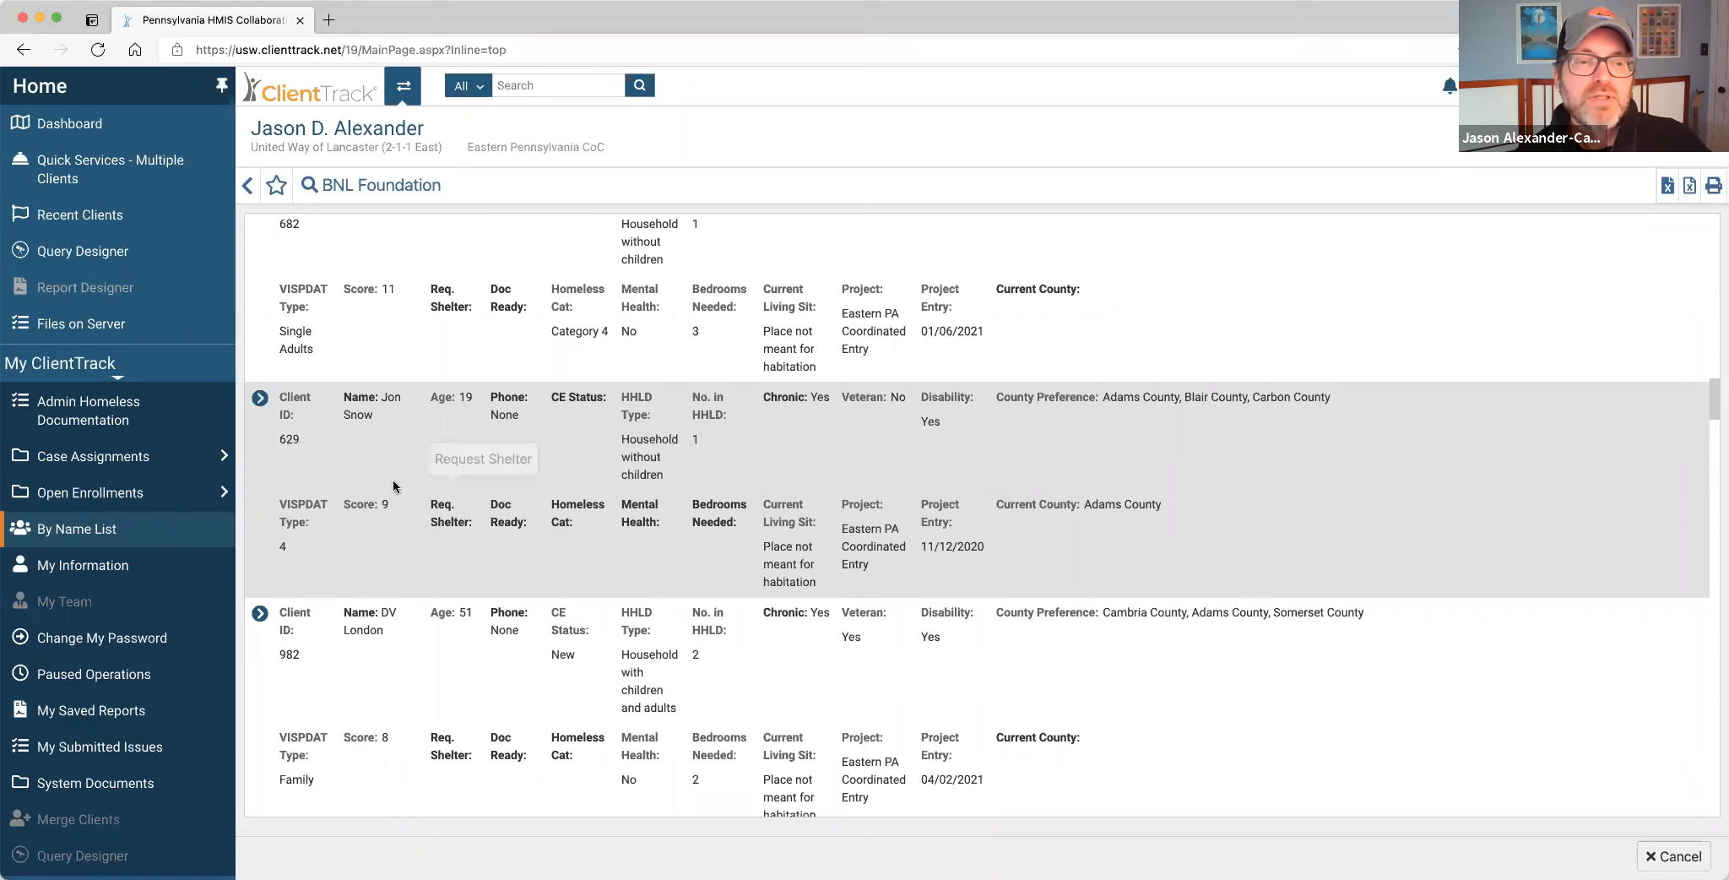
scroll(525, 448, up, 3)
scroll(525, 456, up, 3)
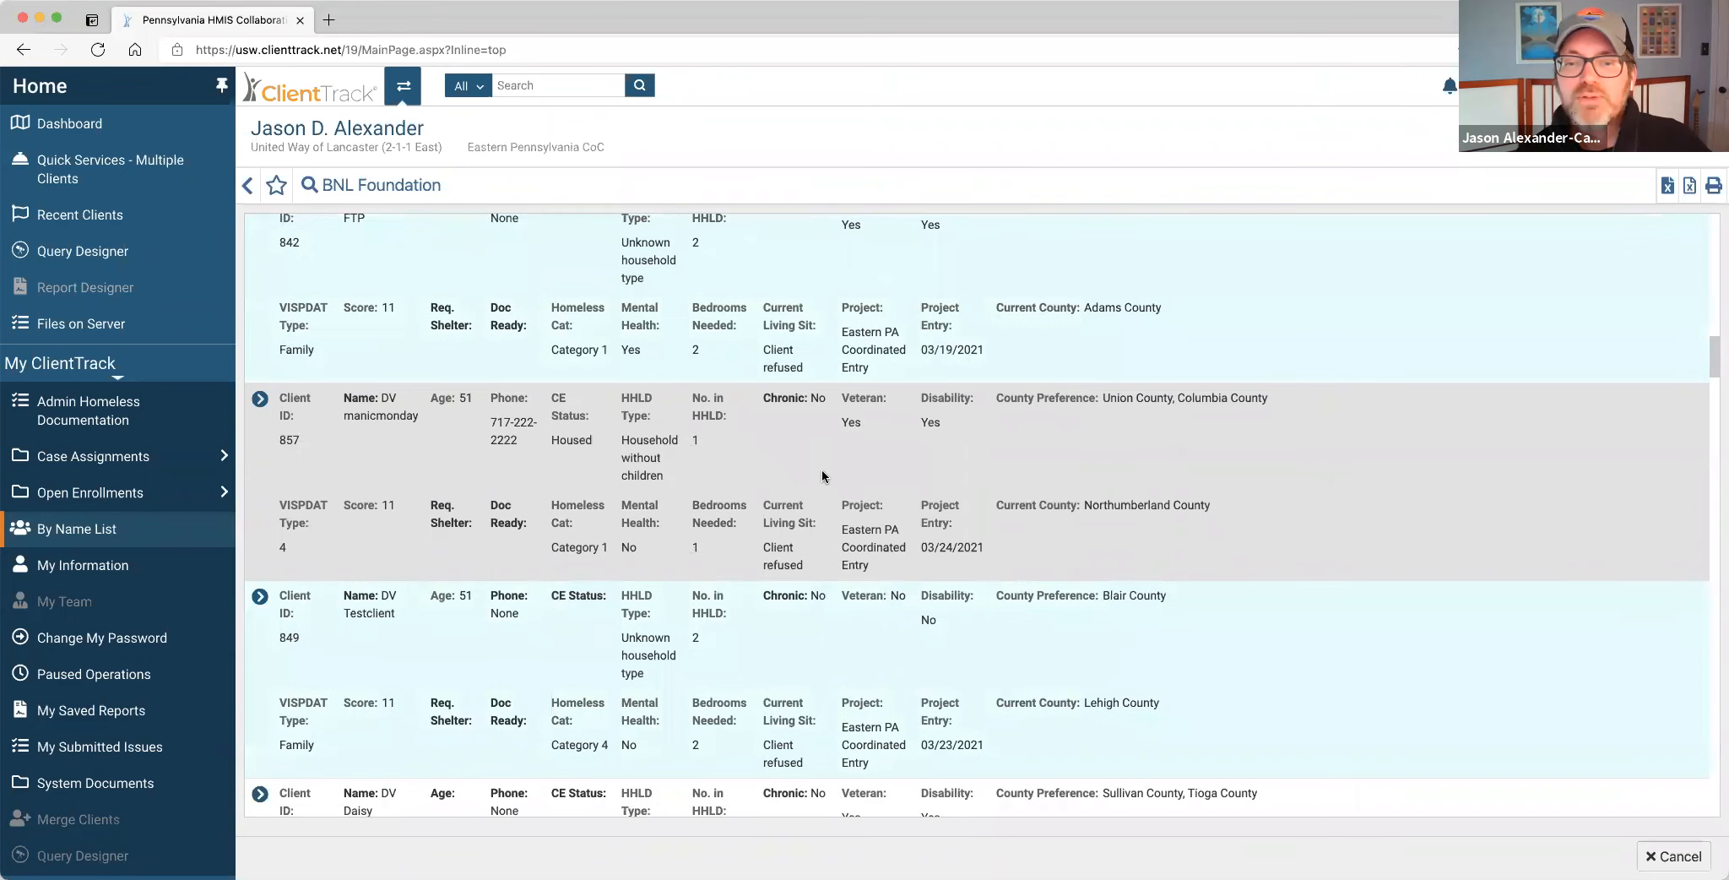
scroll(803, 490, down, 4)
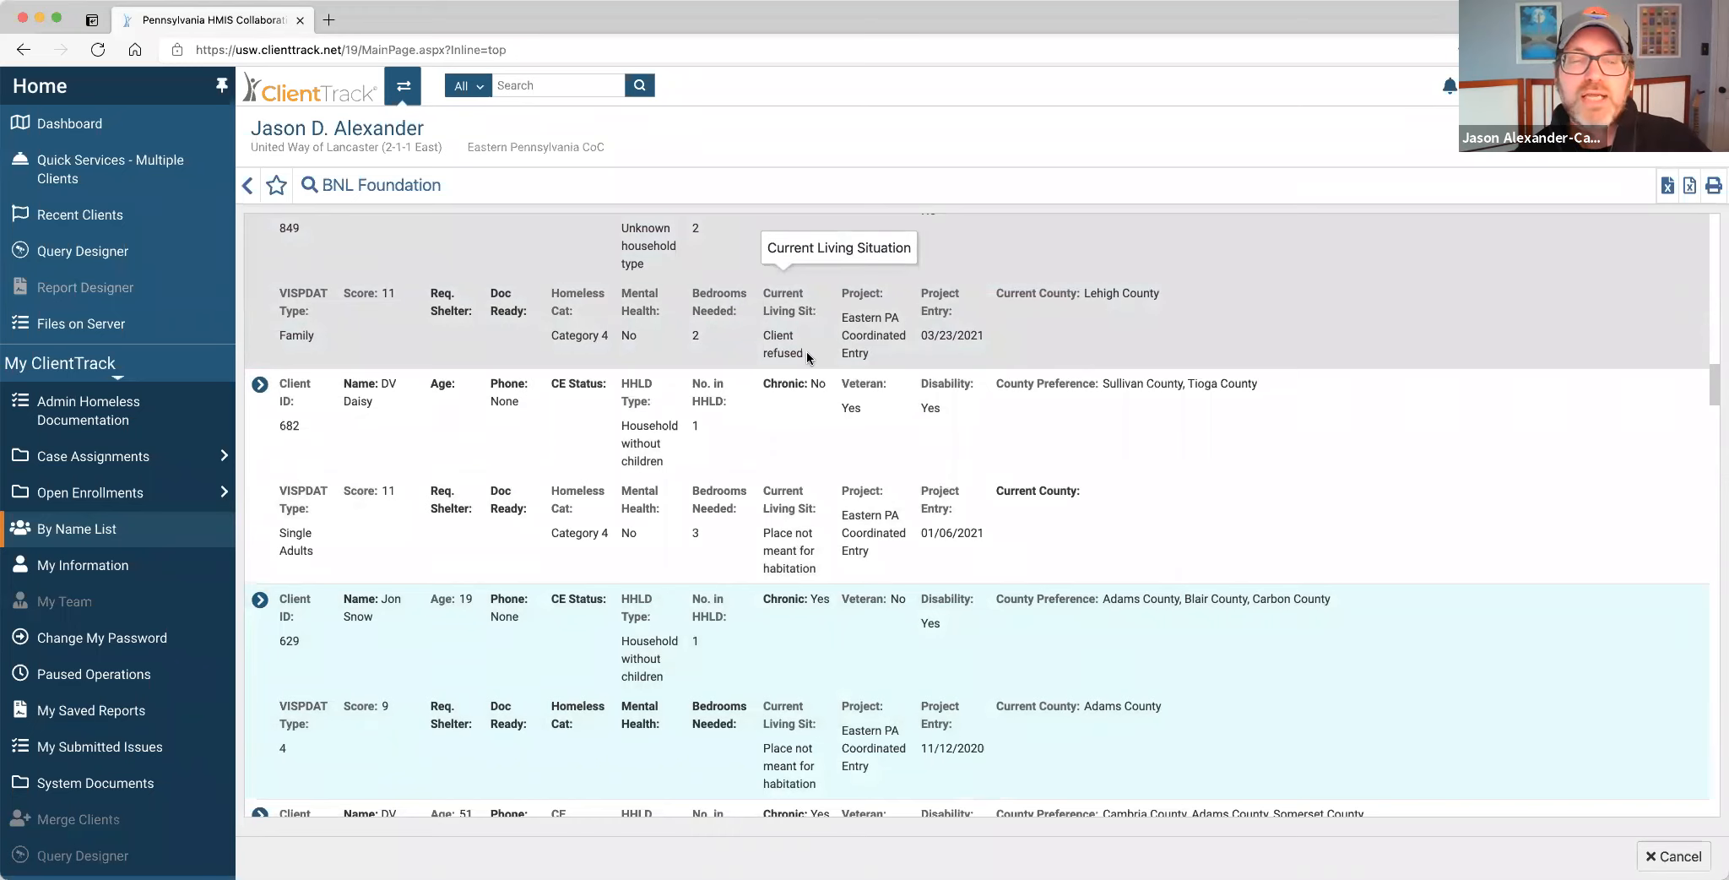
scroll(806, 355, up, 1)
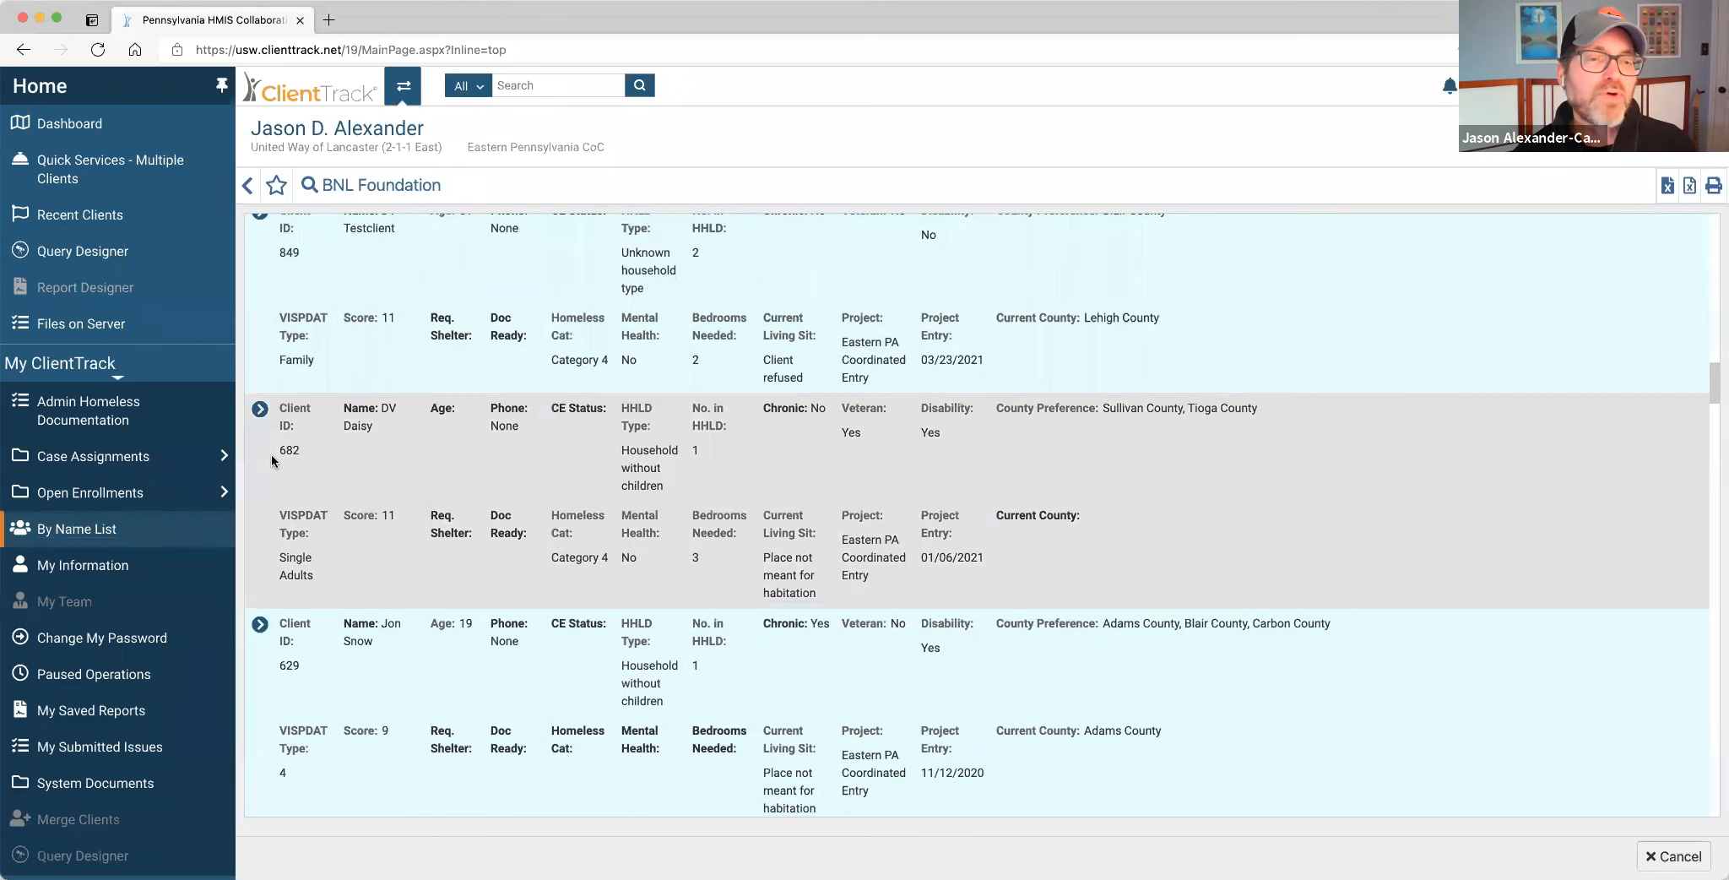
click(260, 409)
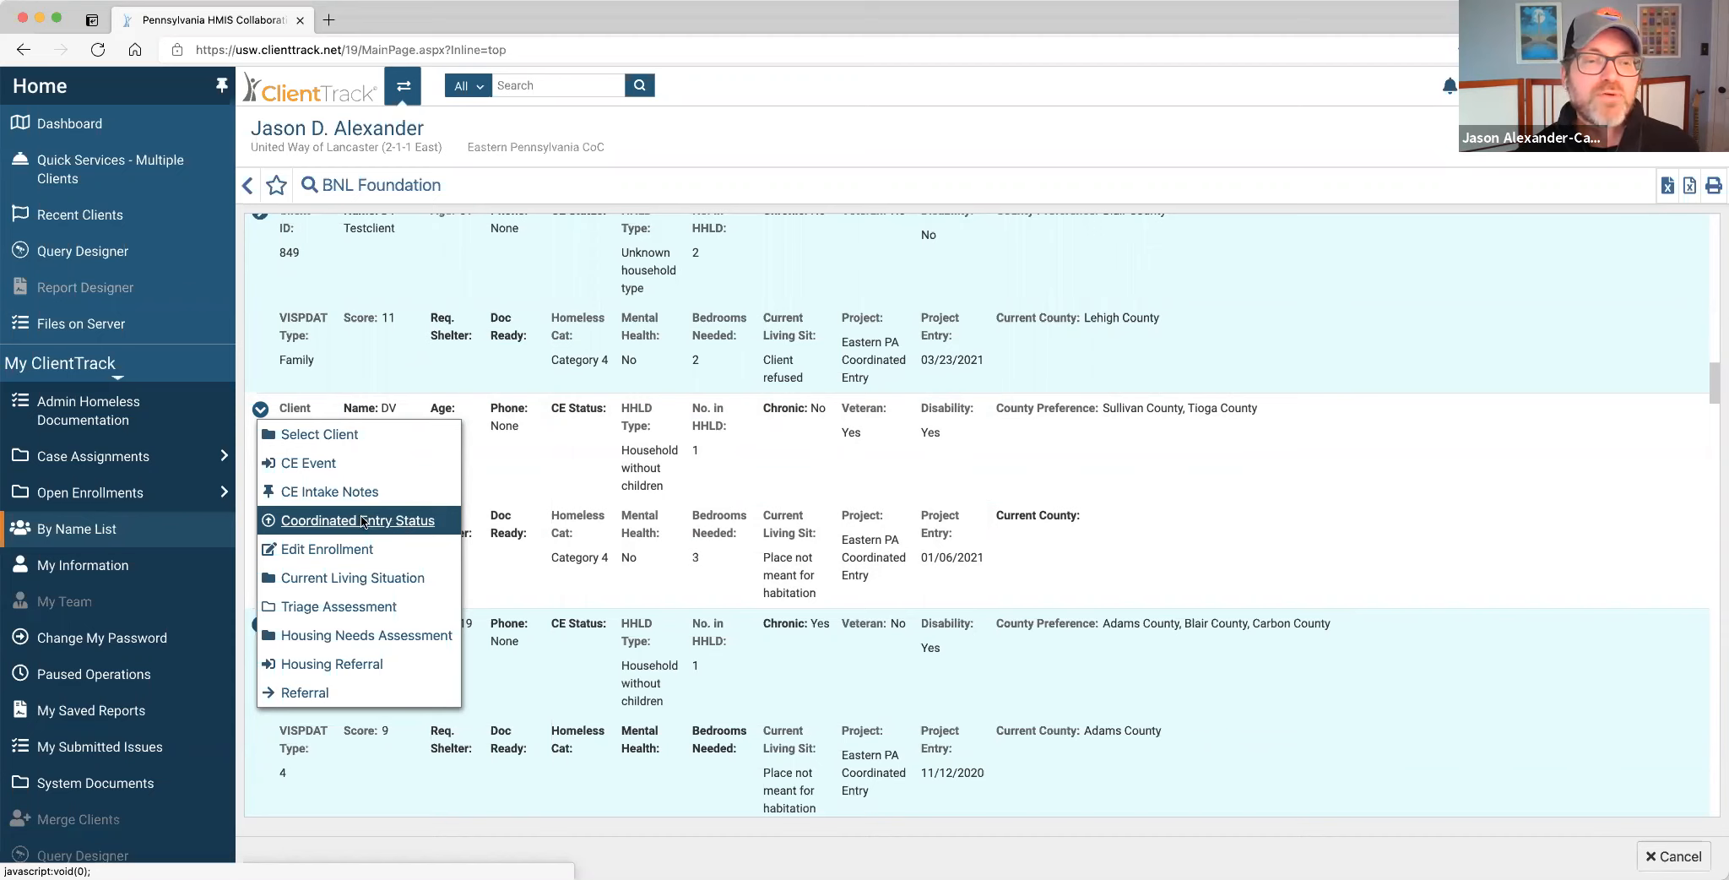
Create and save a new Coordinated Entry status with By Name List Status Engaged.
click(400, 521)
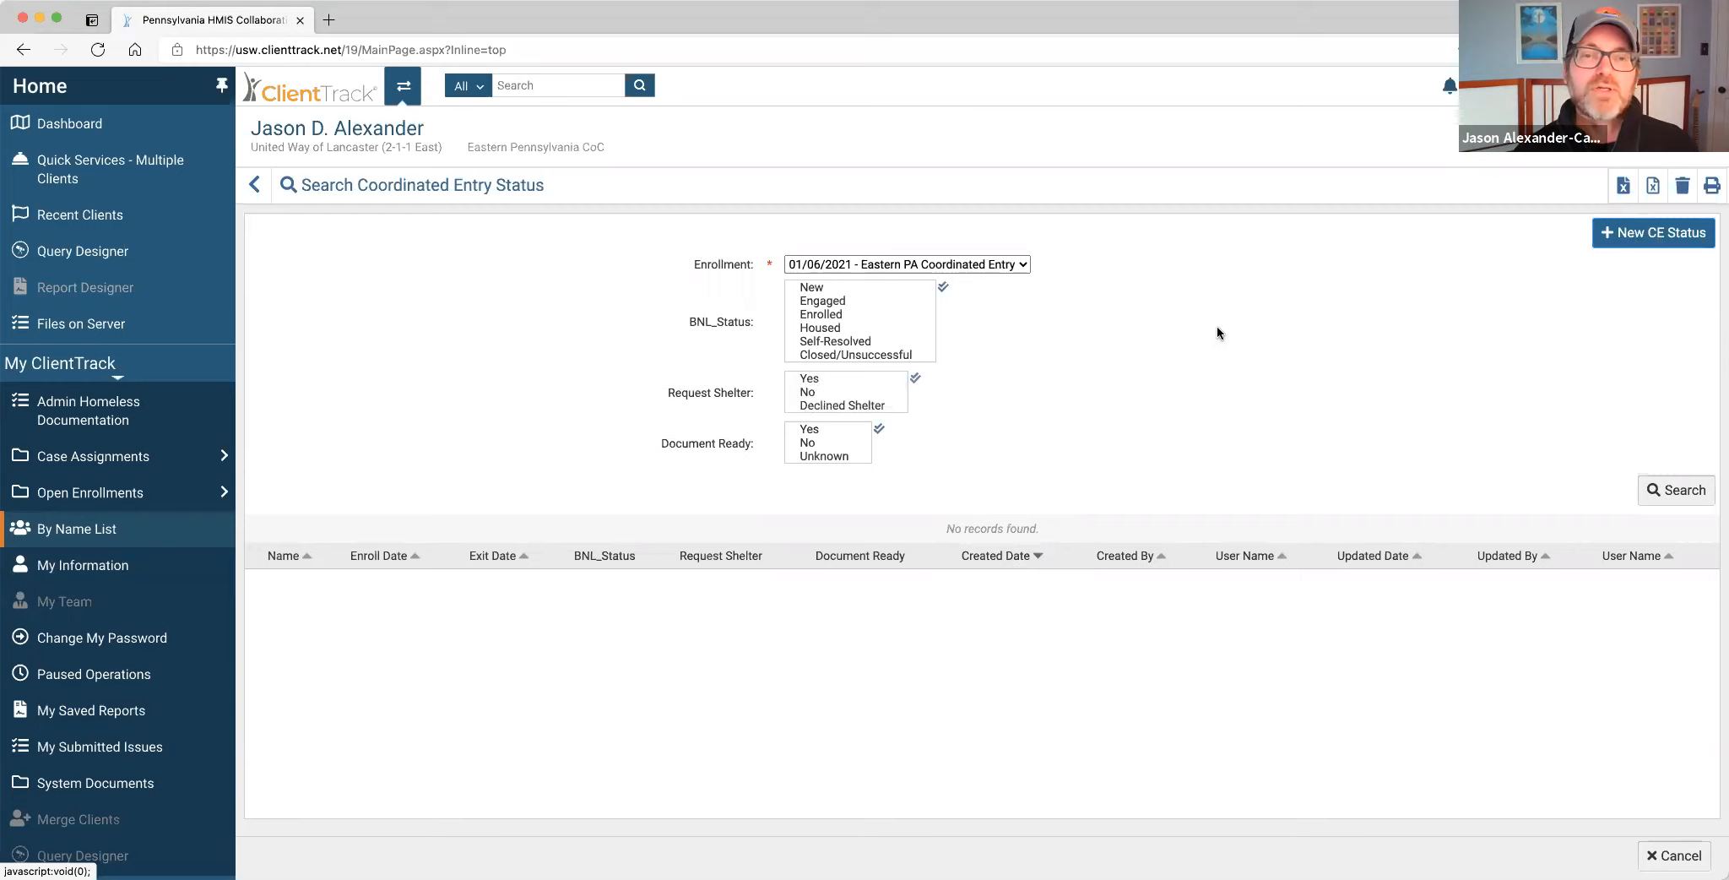
click(1653, 233)
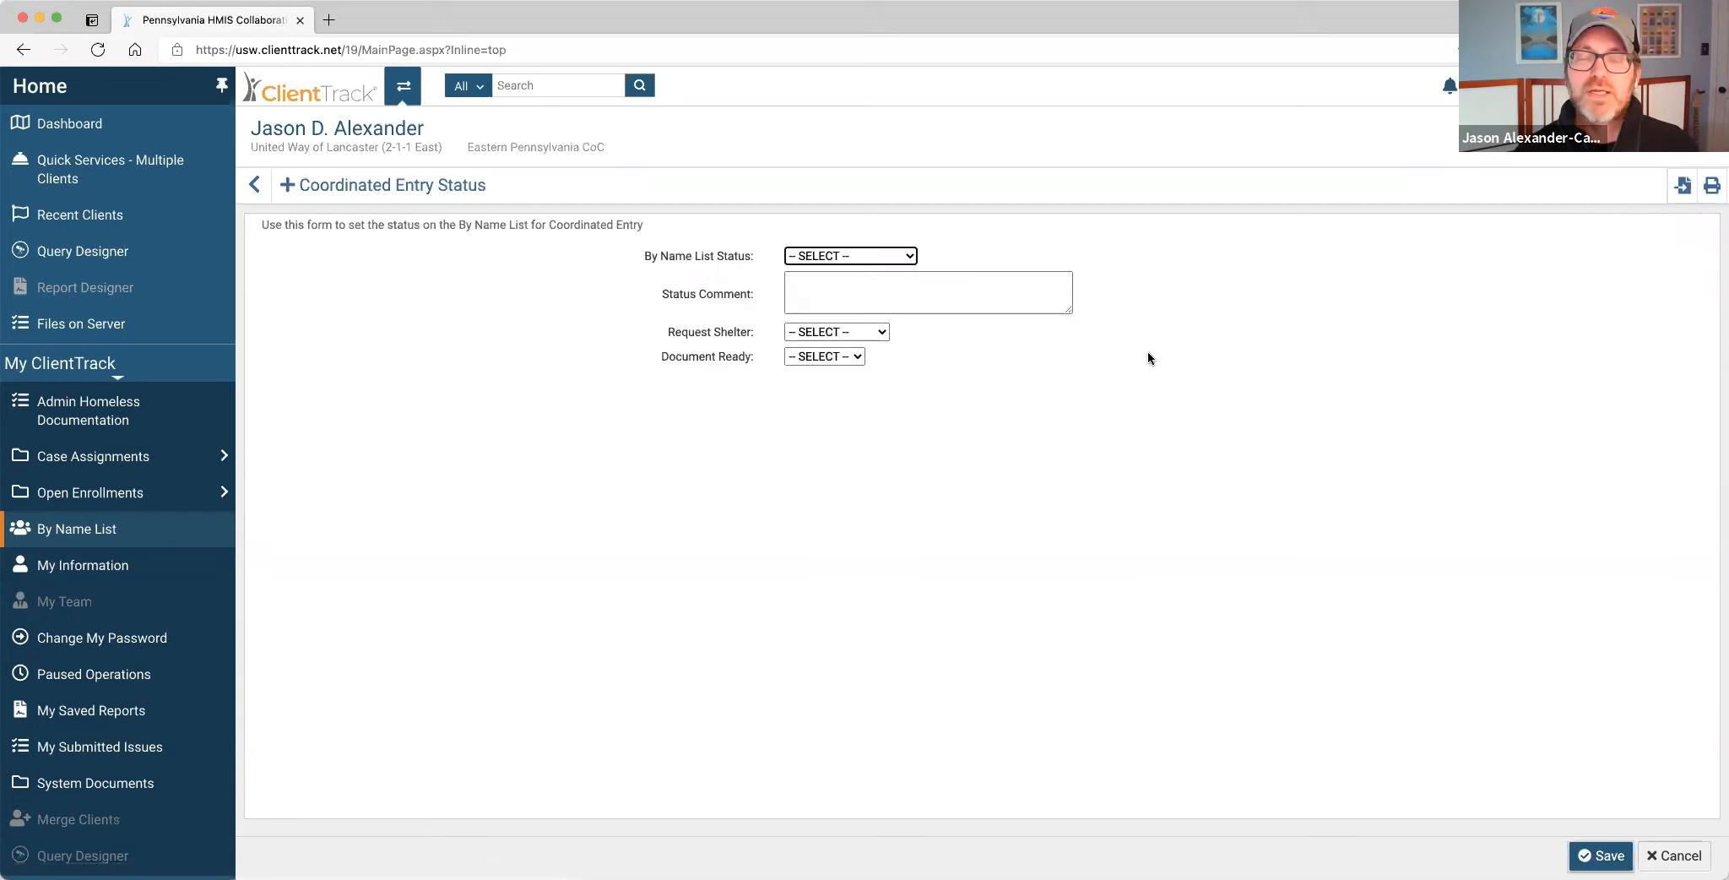
click(874, 255)
click(860, 305)
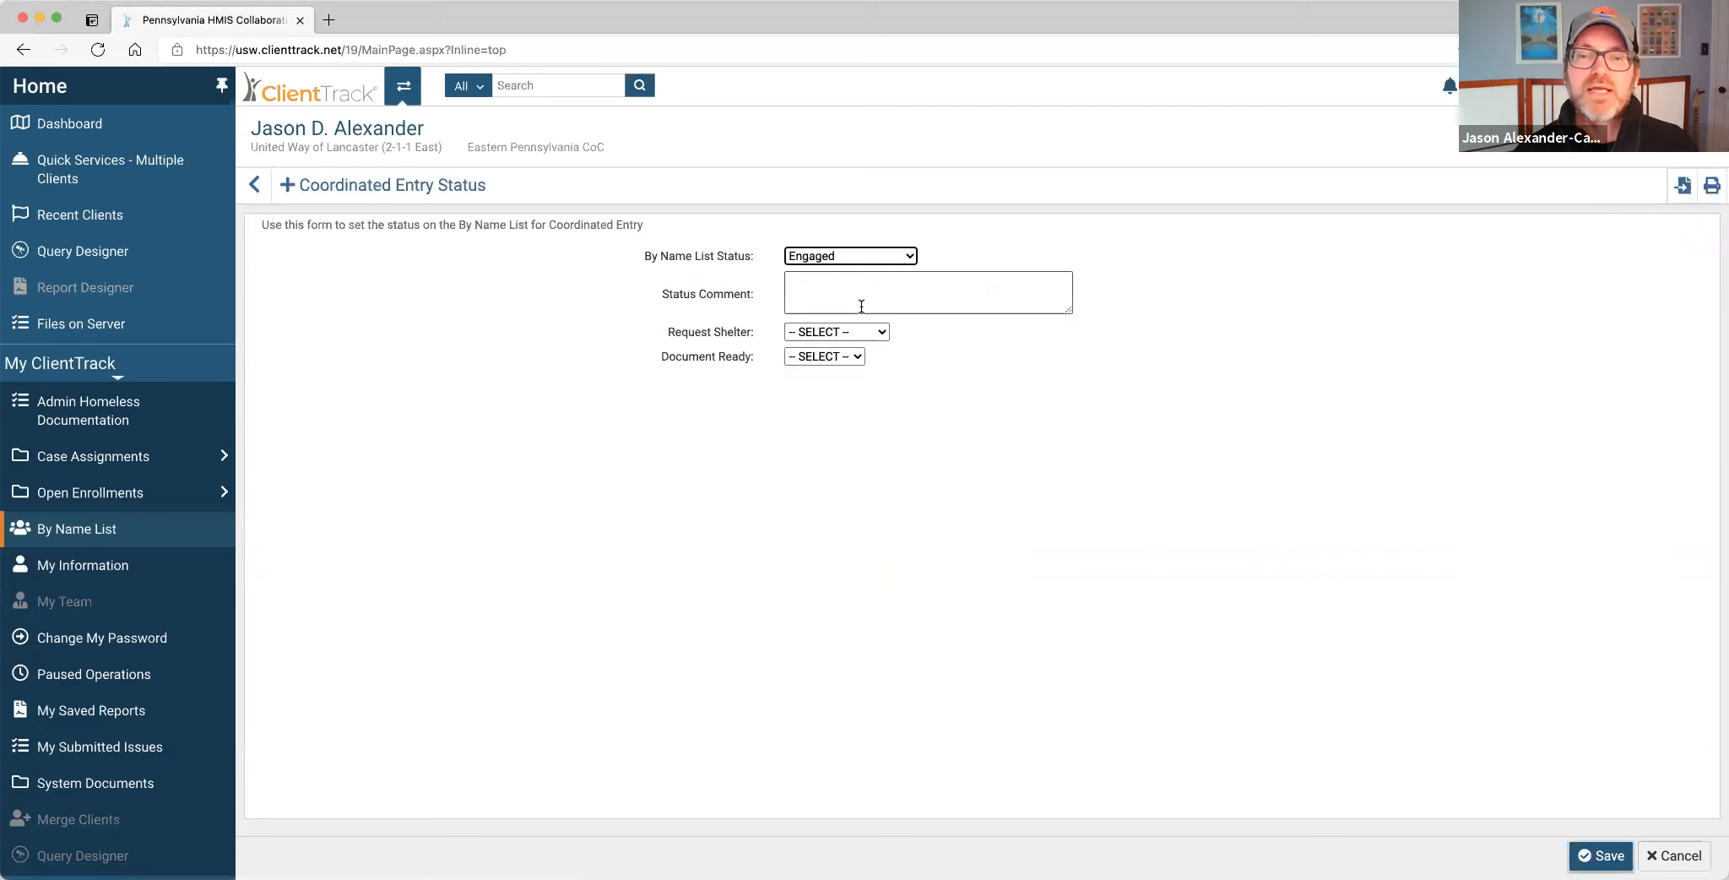
click(865, 294)
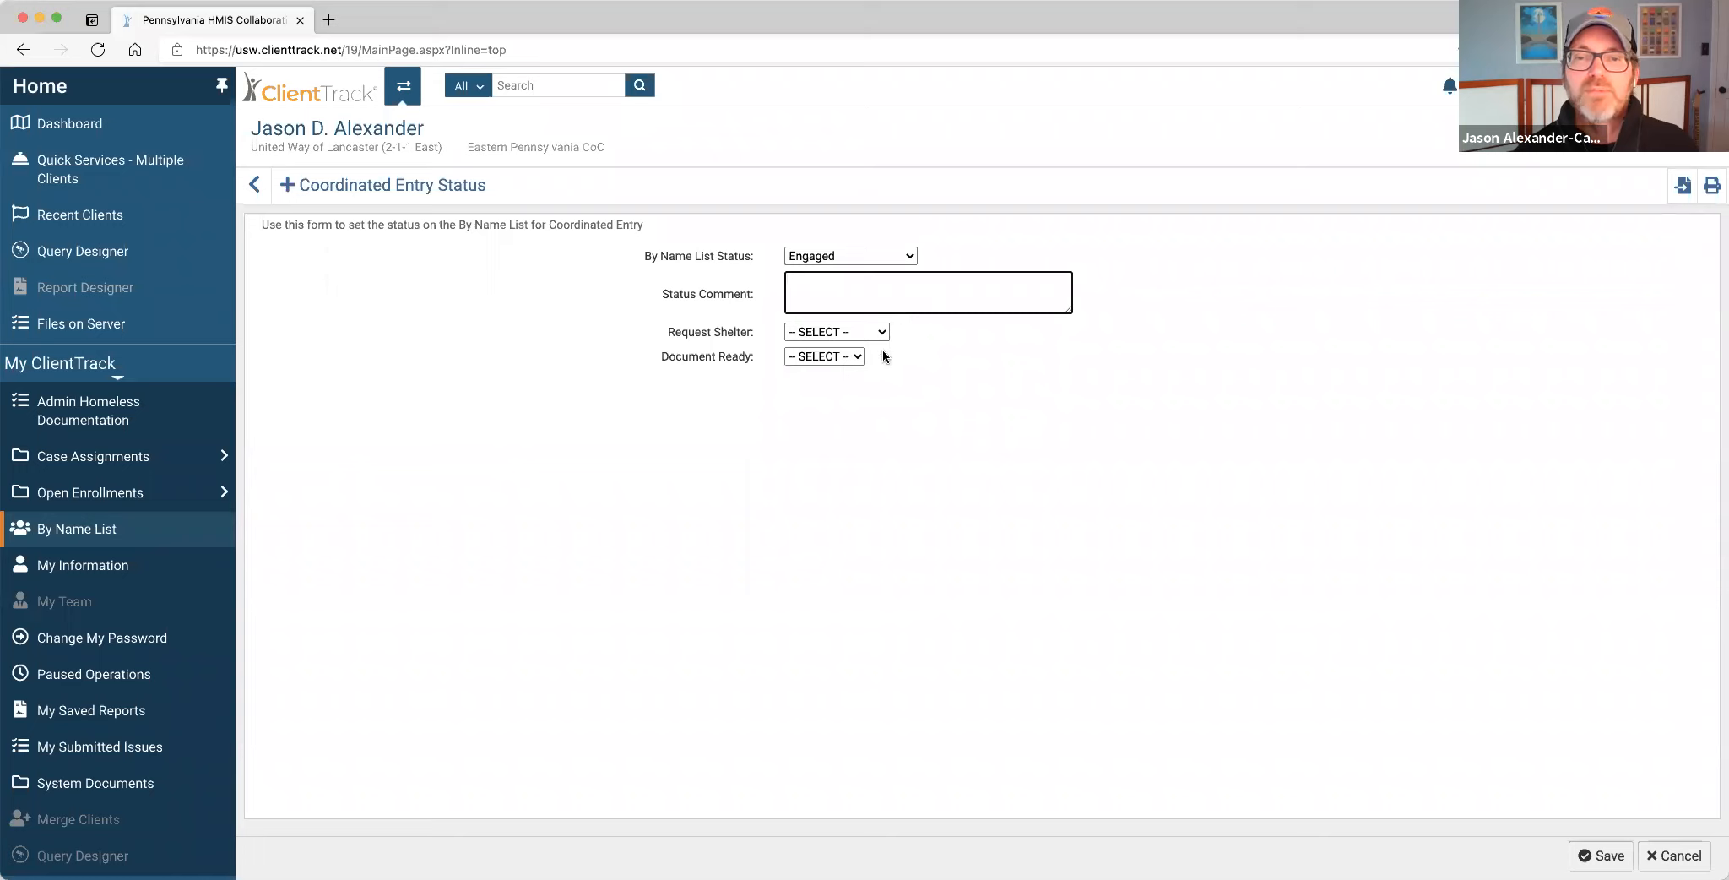
click(1608, 853)
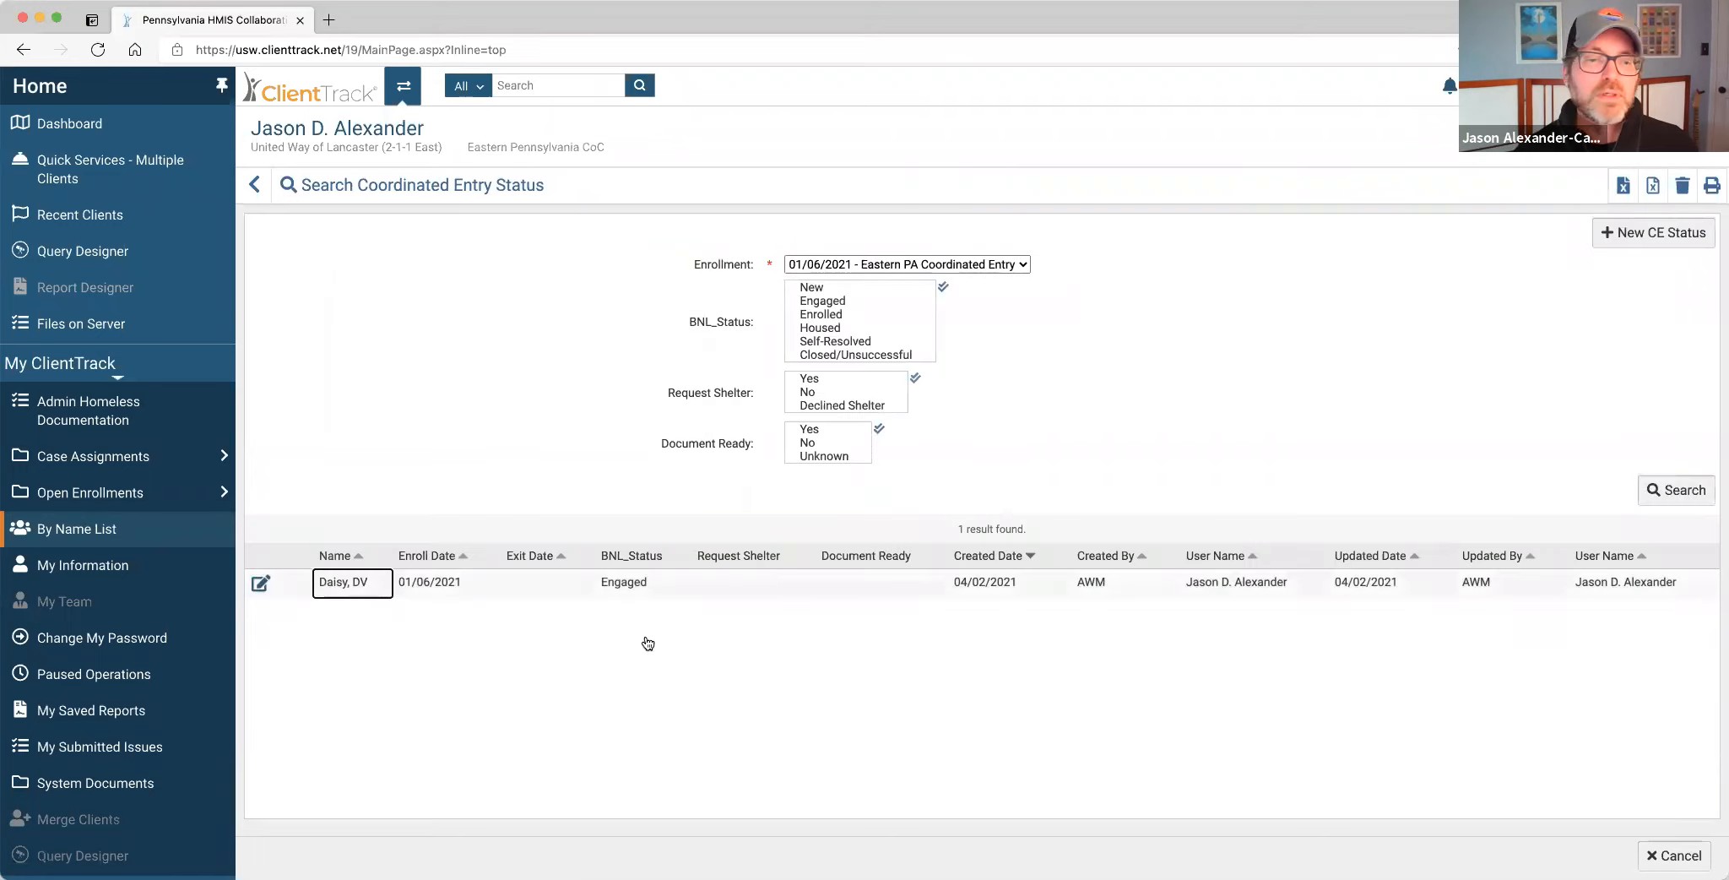
Return to the By Name List showing CE Status Engaged and reopen that client's Actions menu.
click(121, 534)
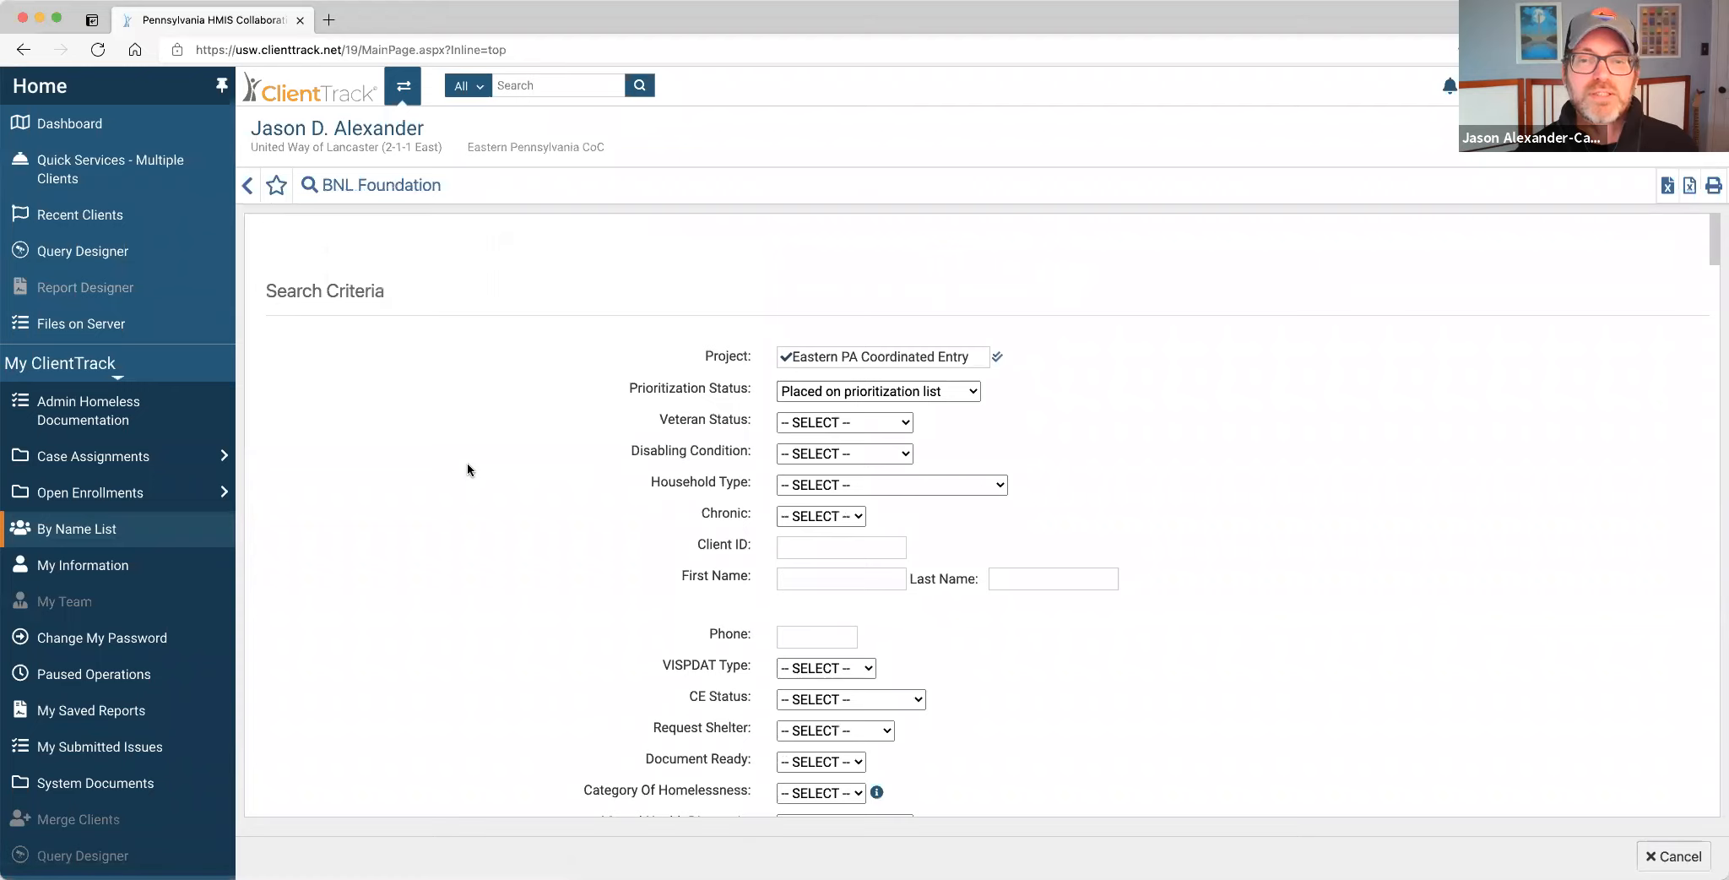
scroll(469, 471, down, 15)
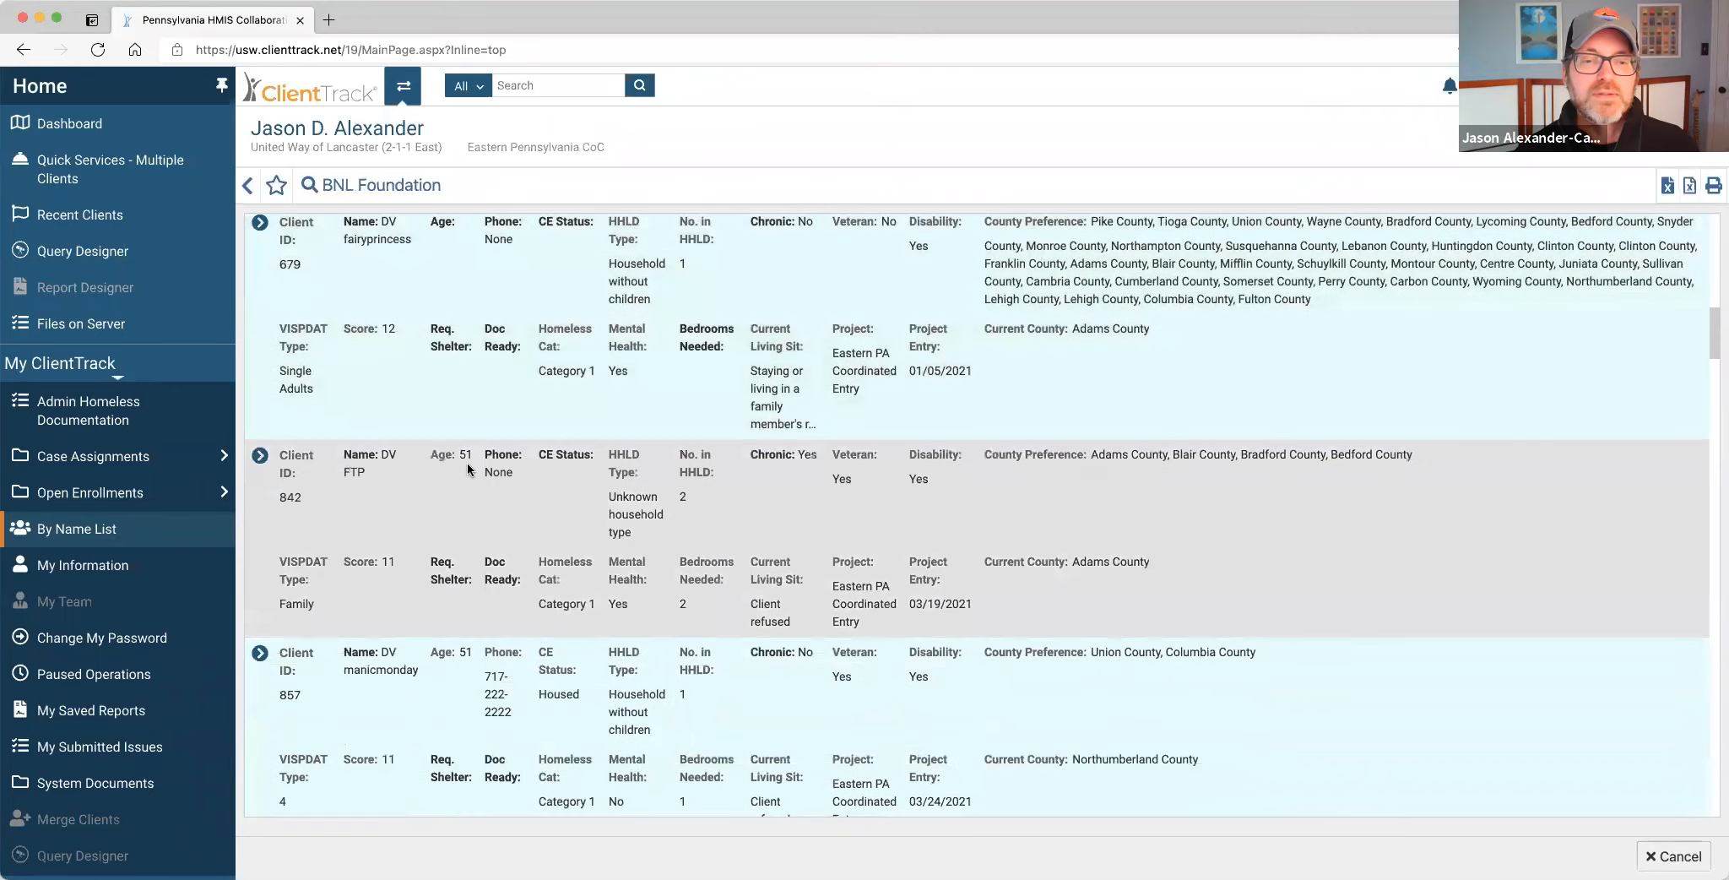
scroll(467, 462, down, 3)
scroll(456, 473, down, 3)
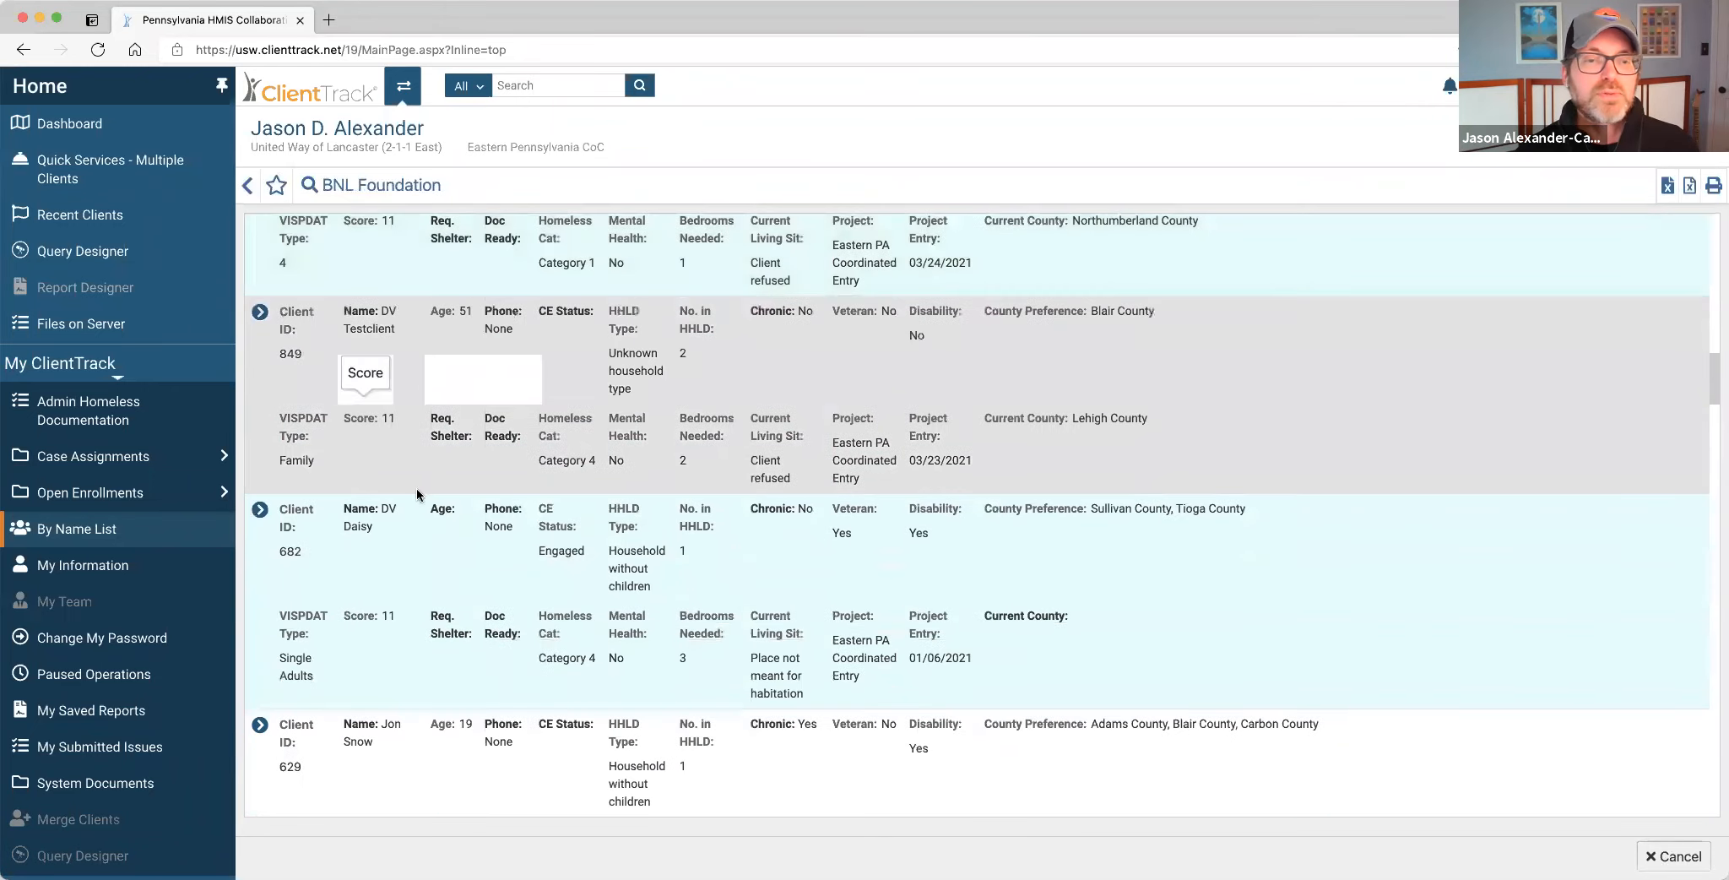
click(261, 509)
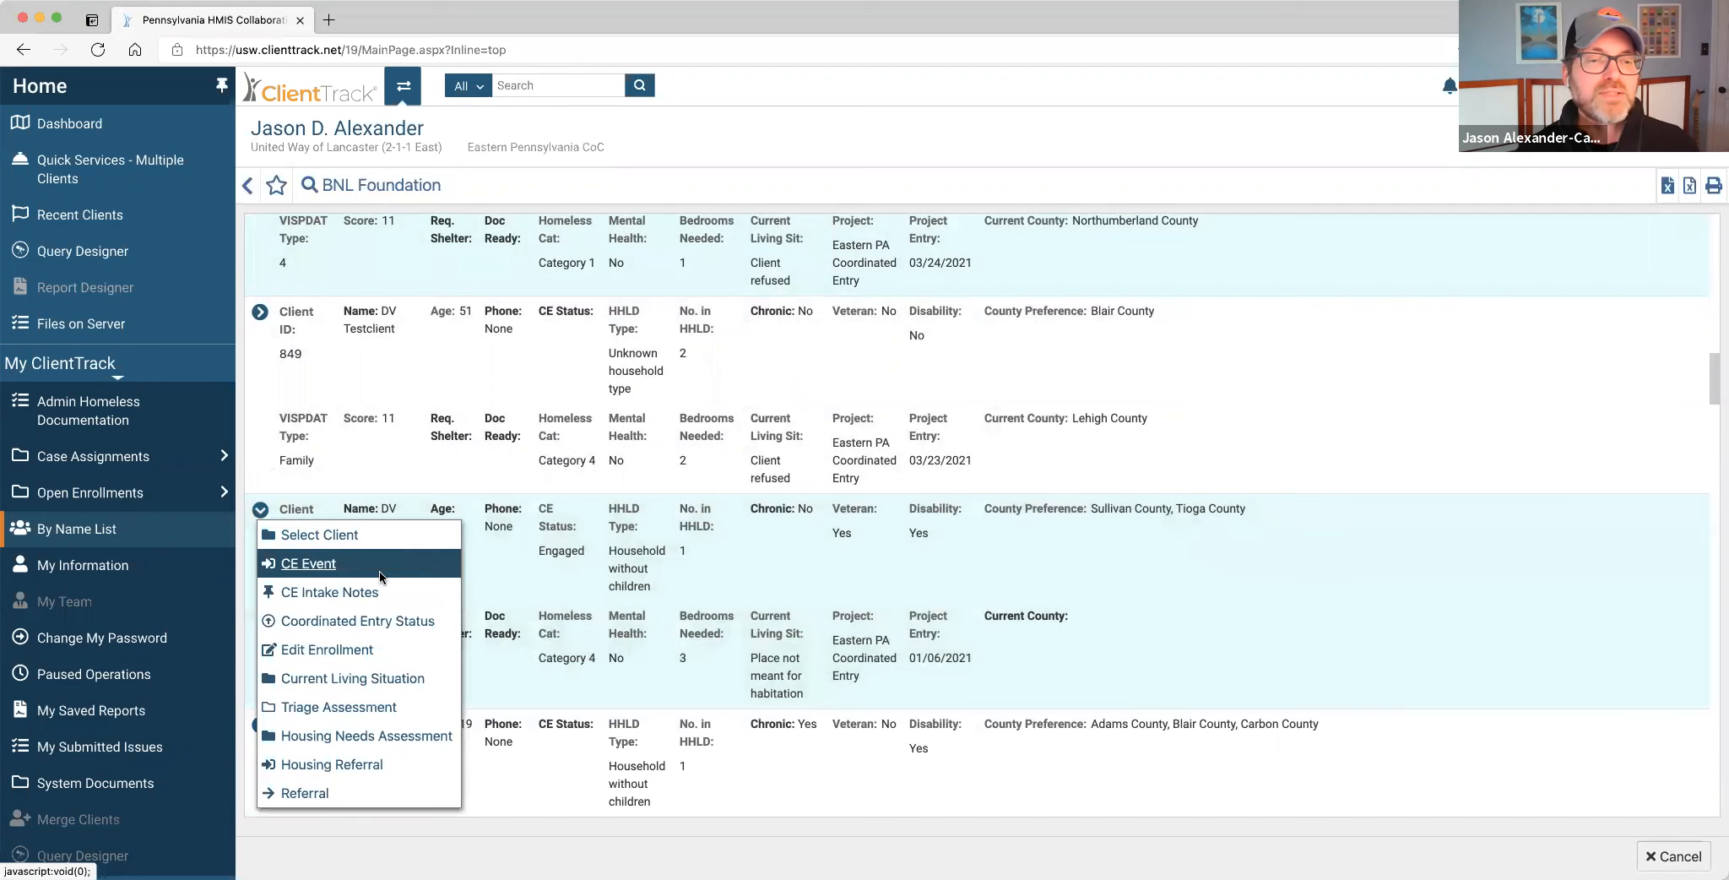
Edit the client's Coordinated Entry status record from Engaged to Housed and save it.
click(417, 629)
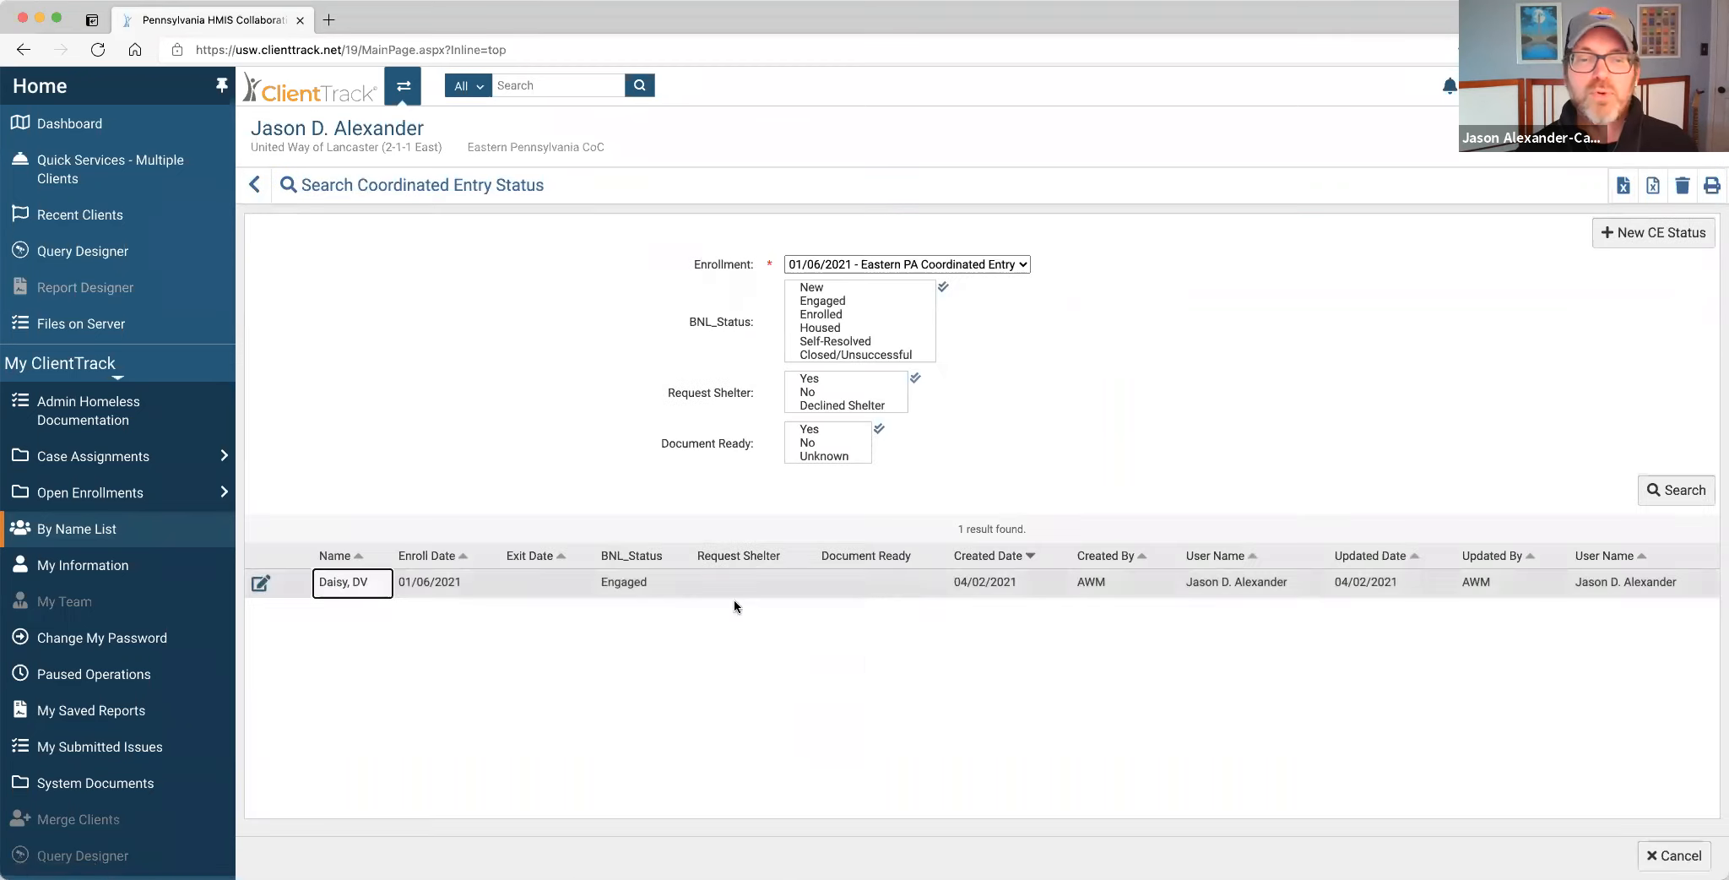
click(260, 582)
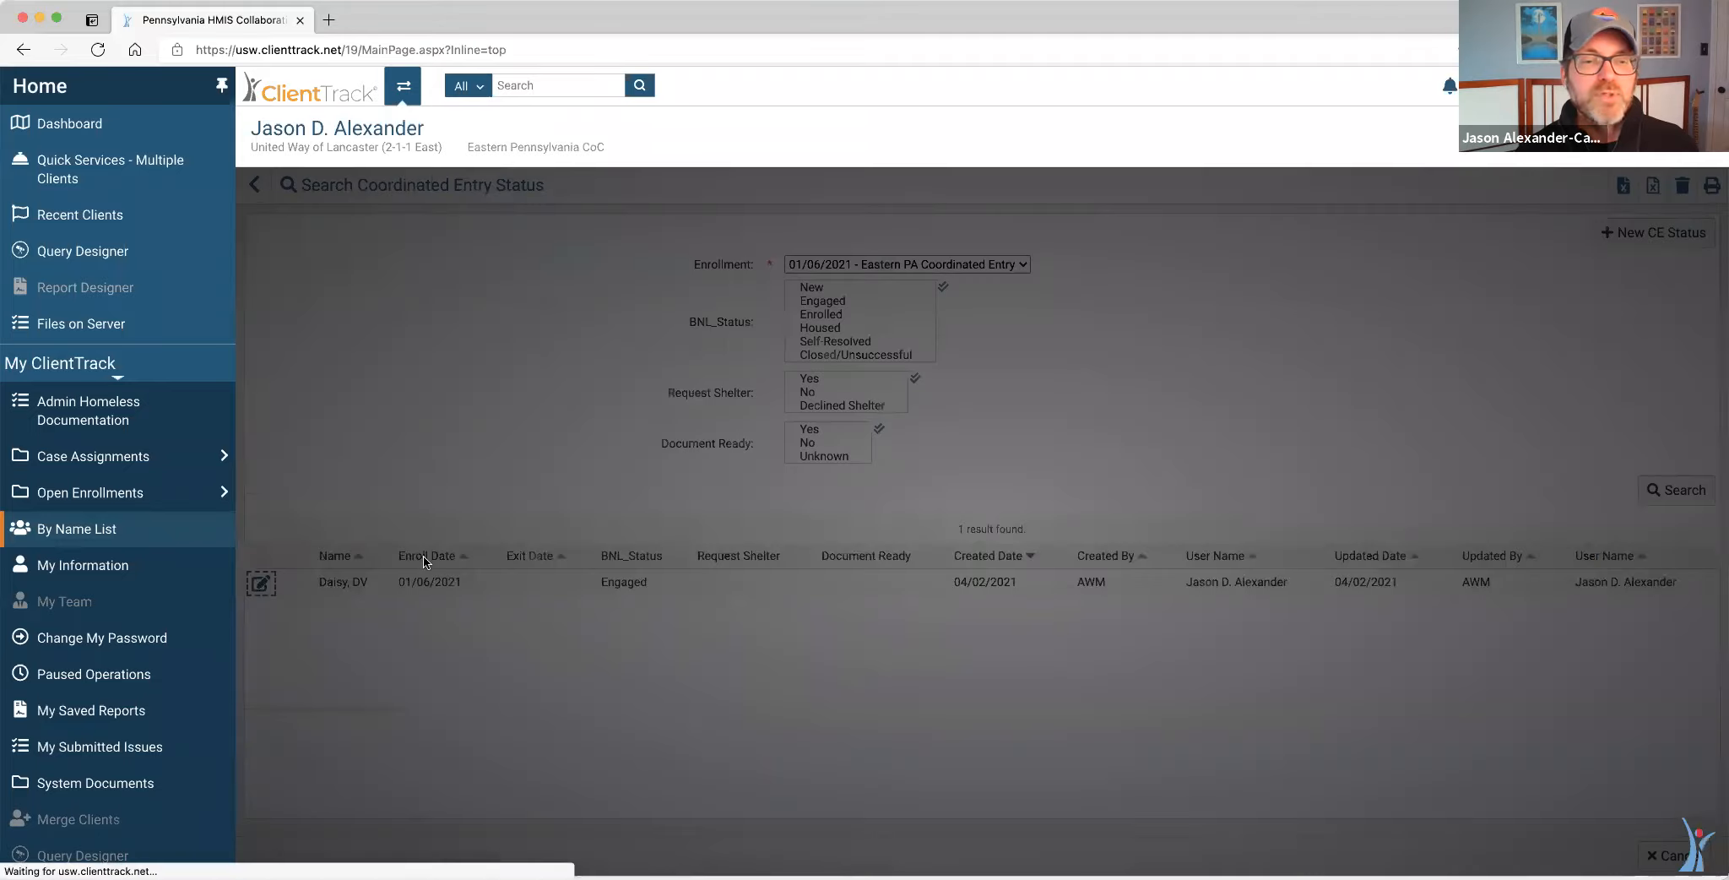
click(893, 257)
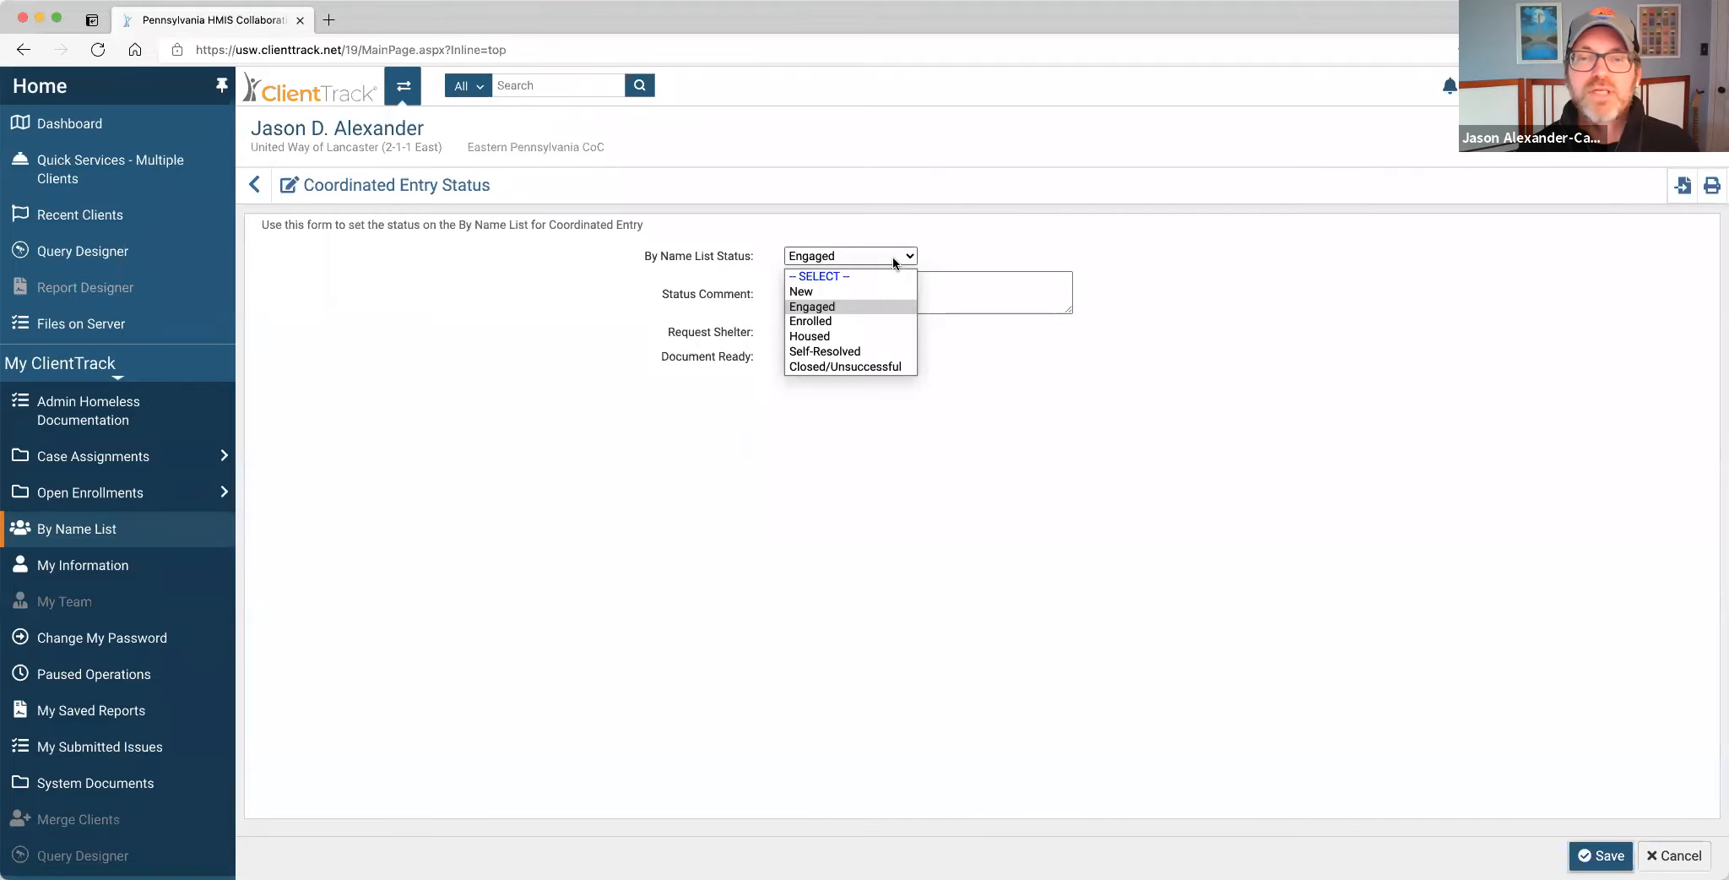
click(873, 312)
click(937, 298)
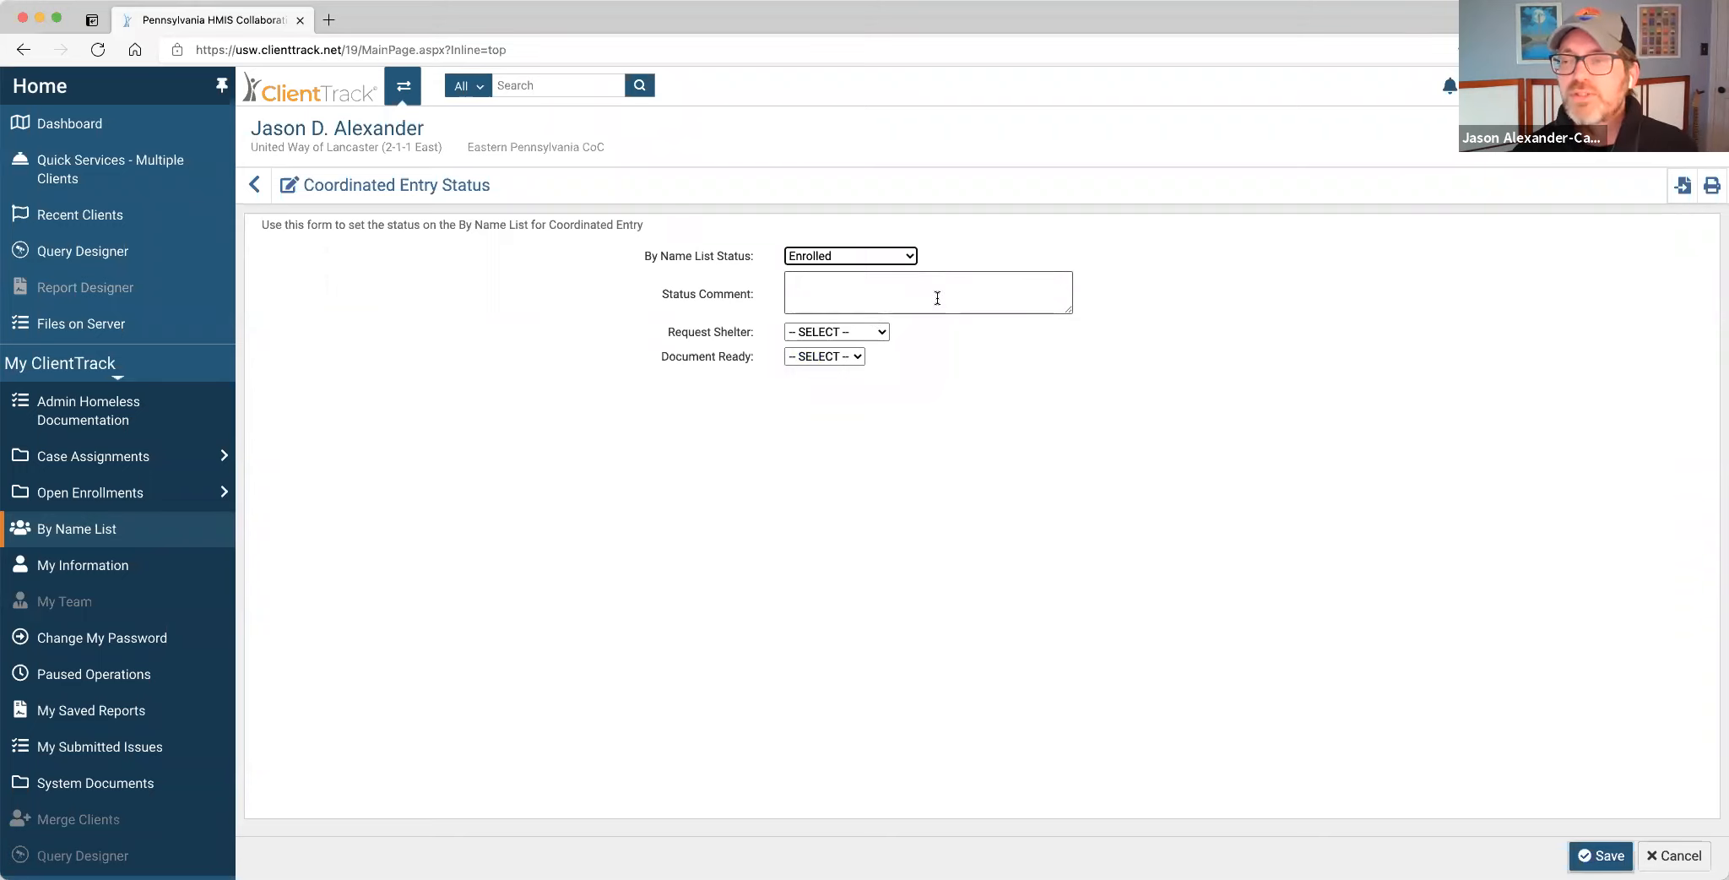
click(908, 258)
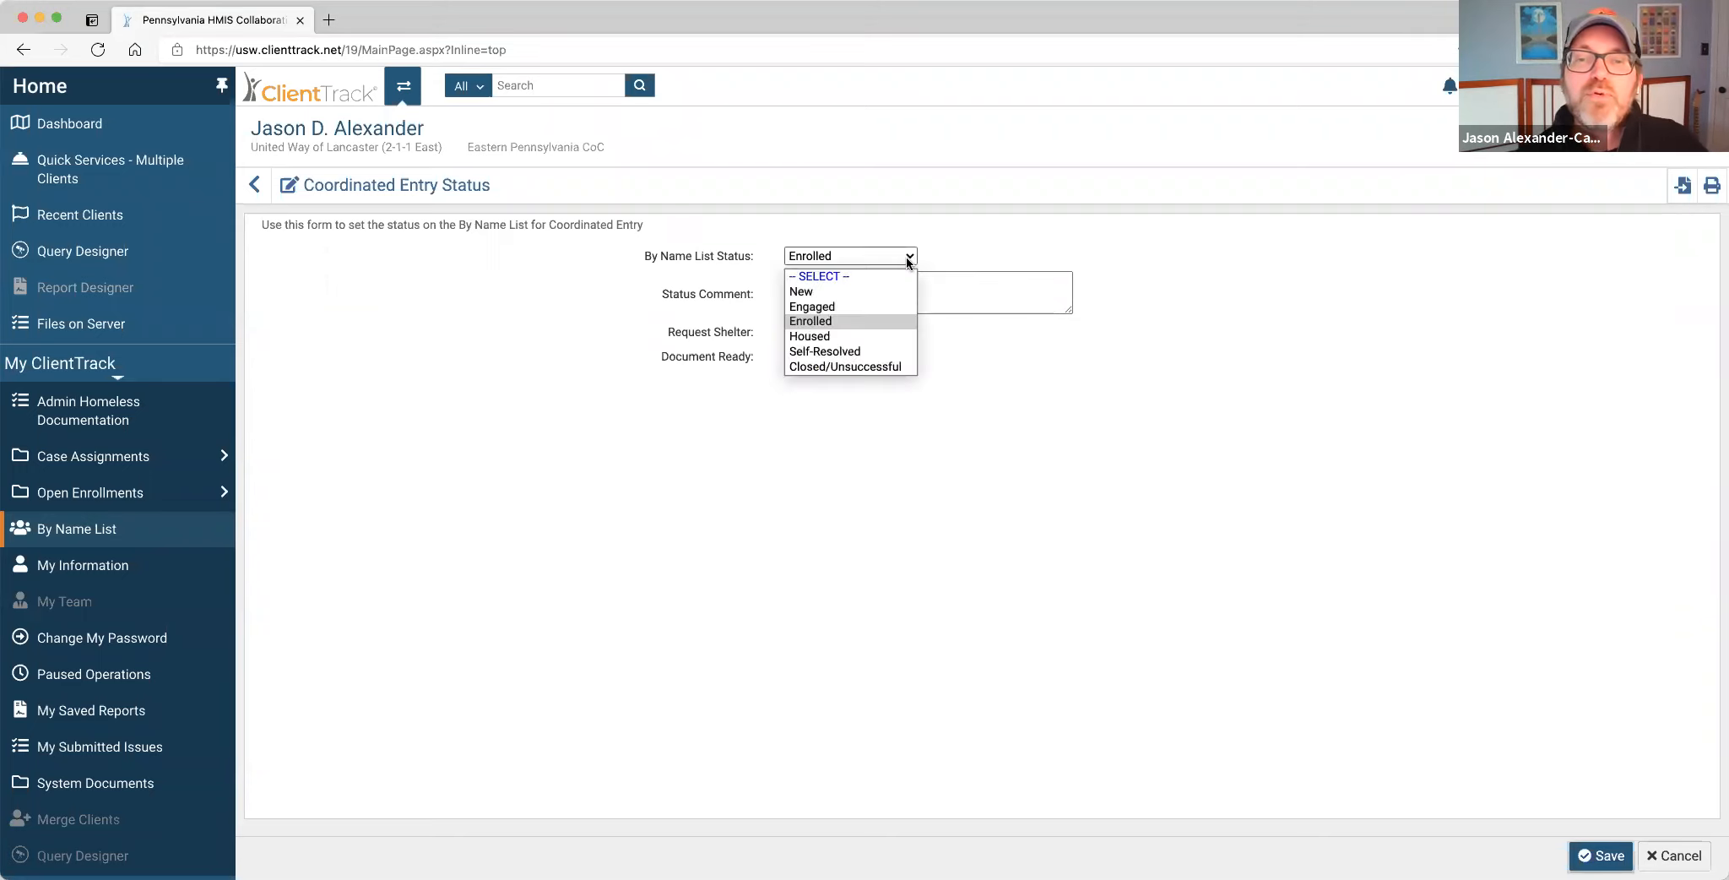
click(878, 334)
click(895, 289)
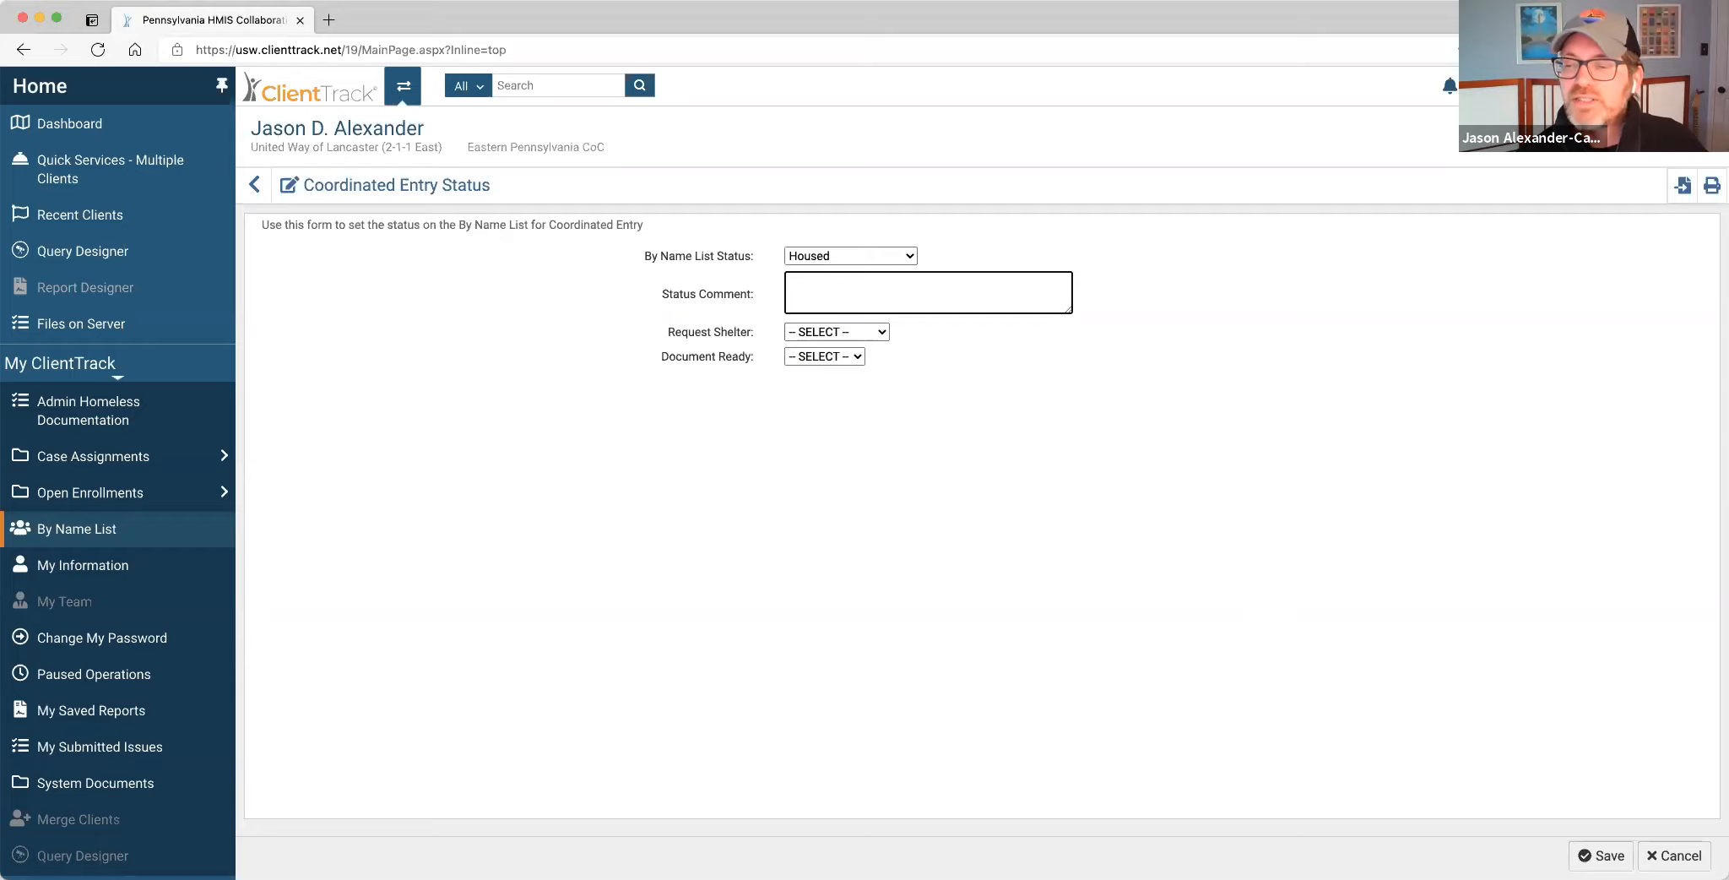
click(1611, 857)
click(649, 583)
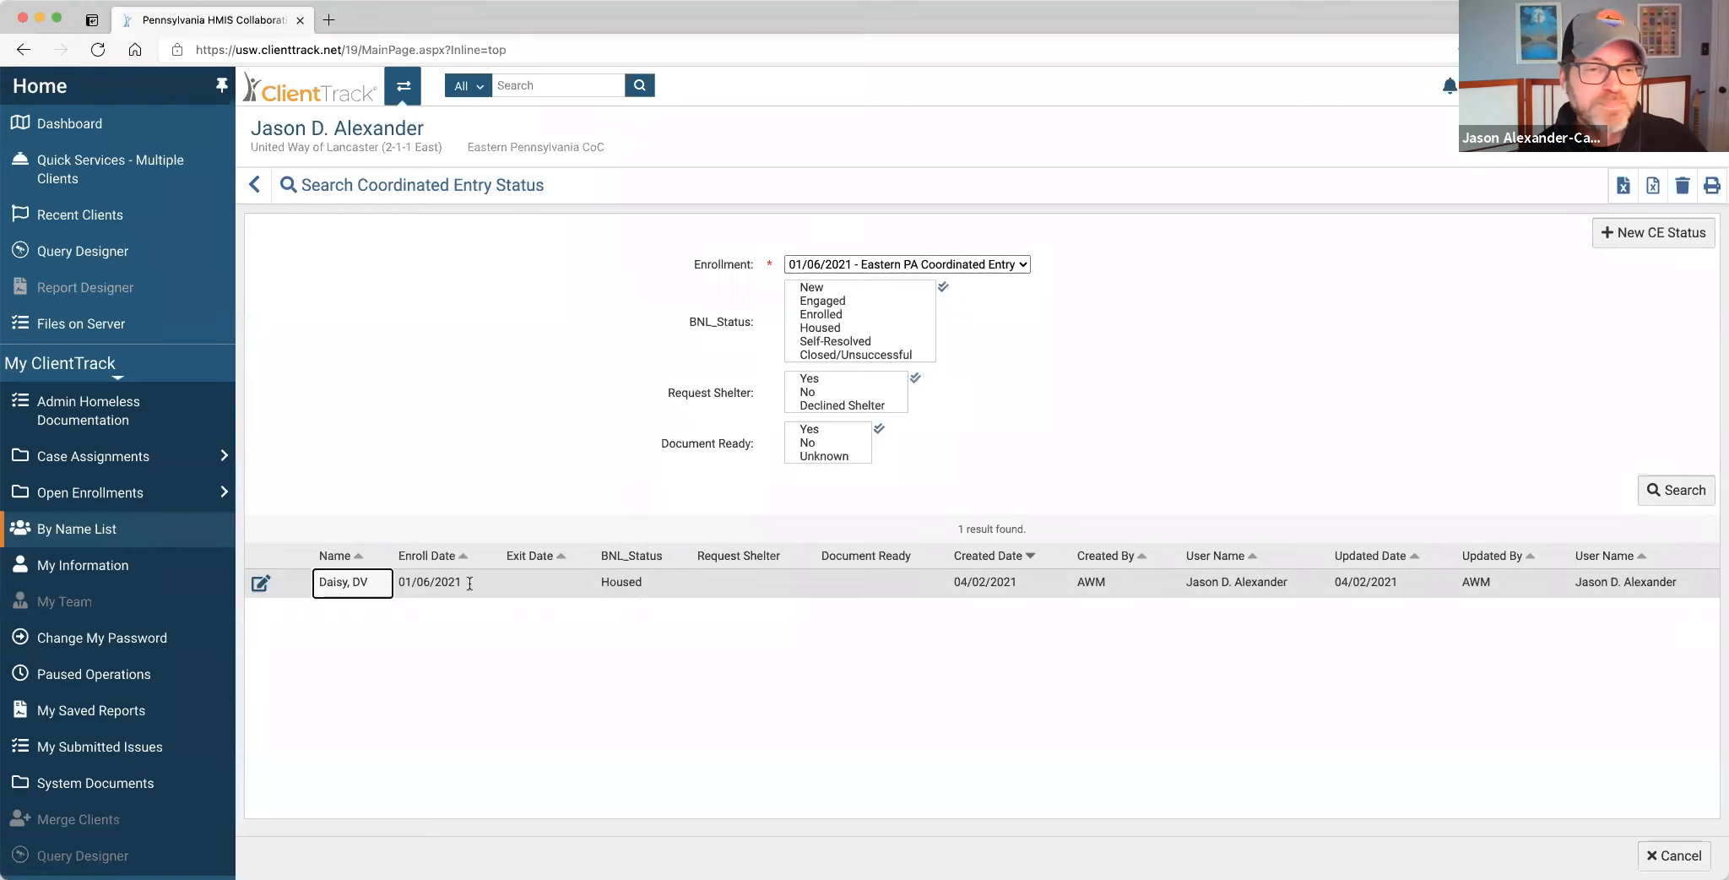
Edit the status record: set By Name List Status to New, add comment 'Attempted to engage 4/2. Not eligible for reason x.', and save.
click(259, 585)
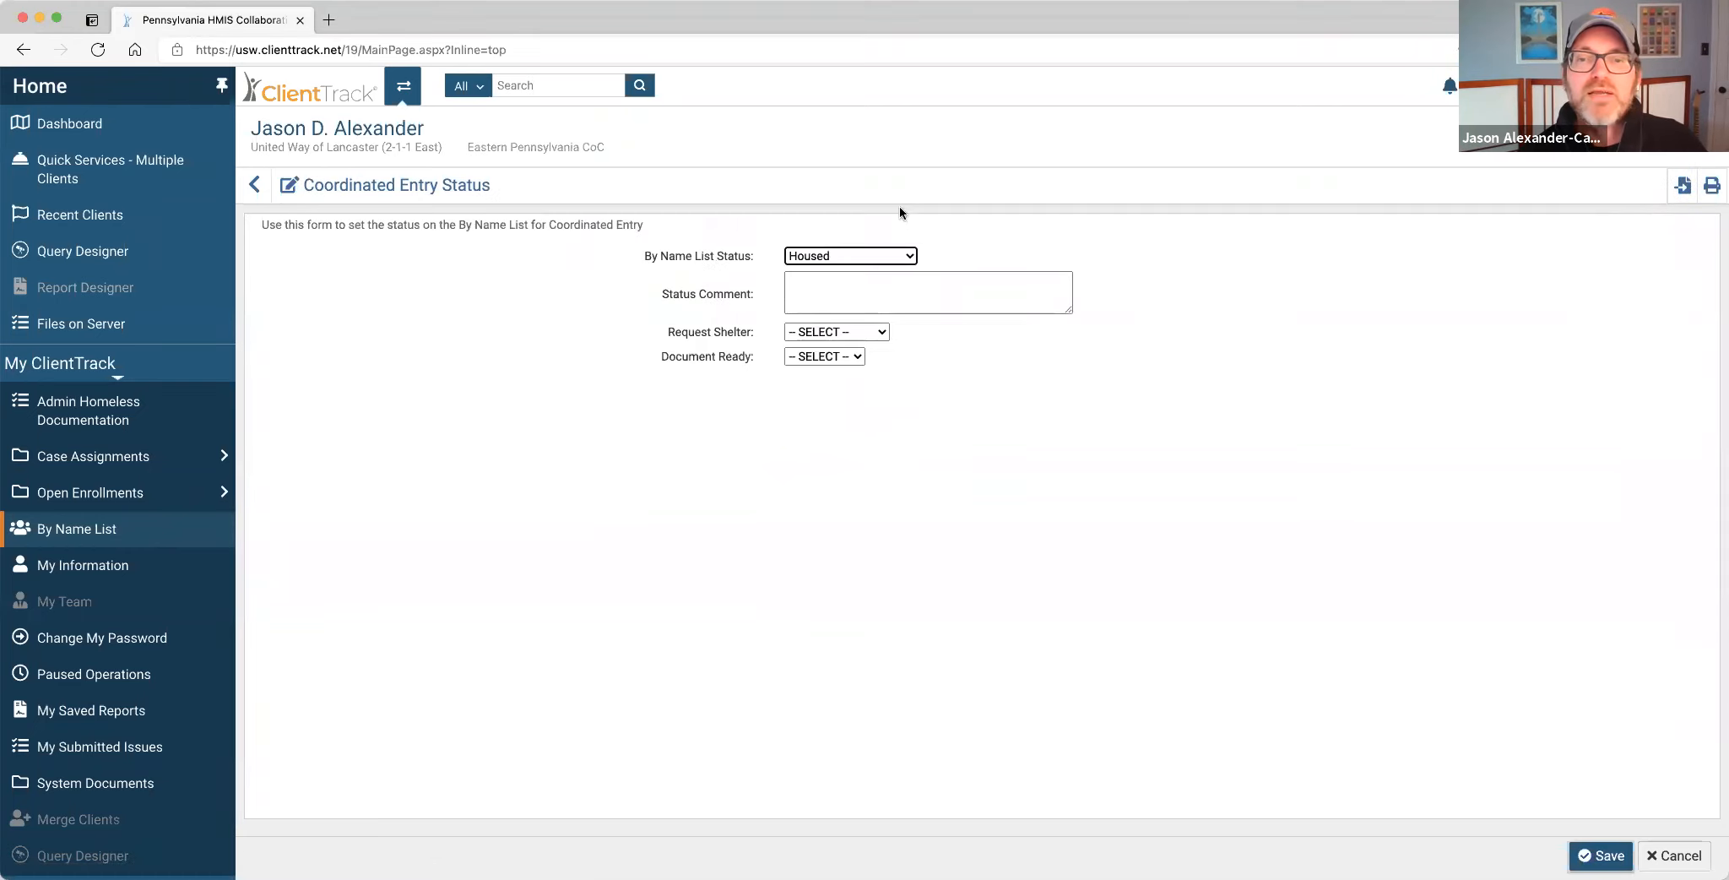
click(868, 254)
click(857, 307)
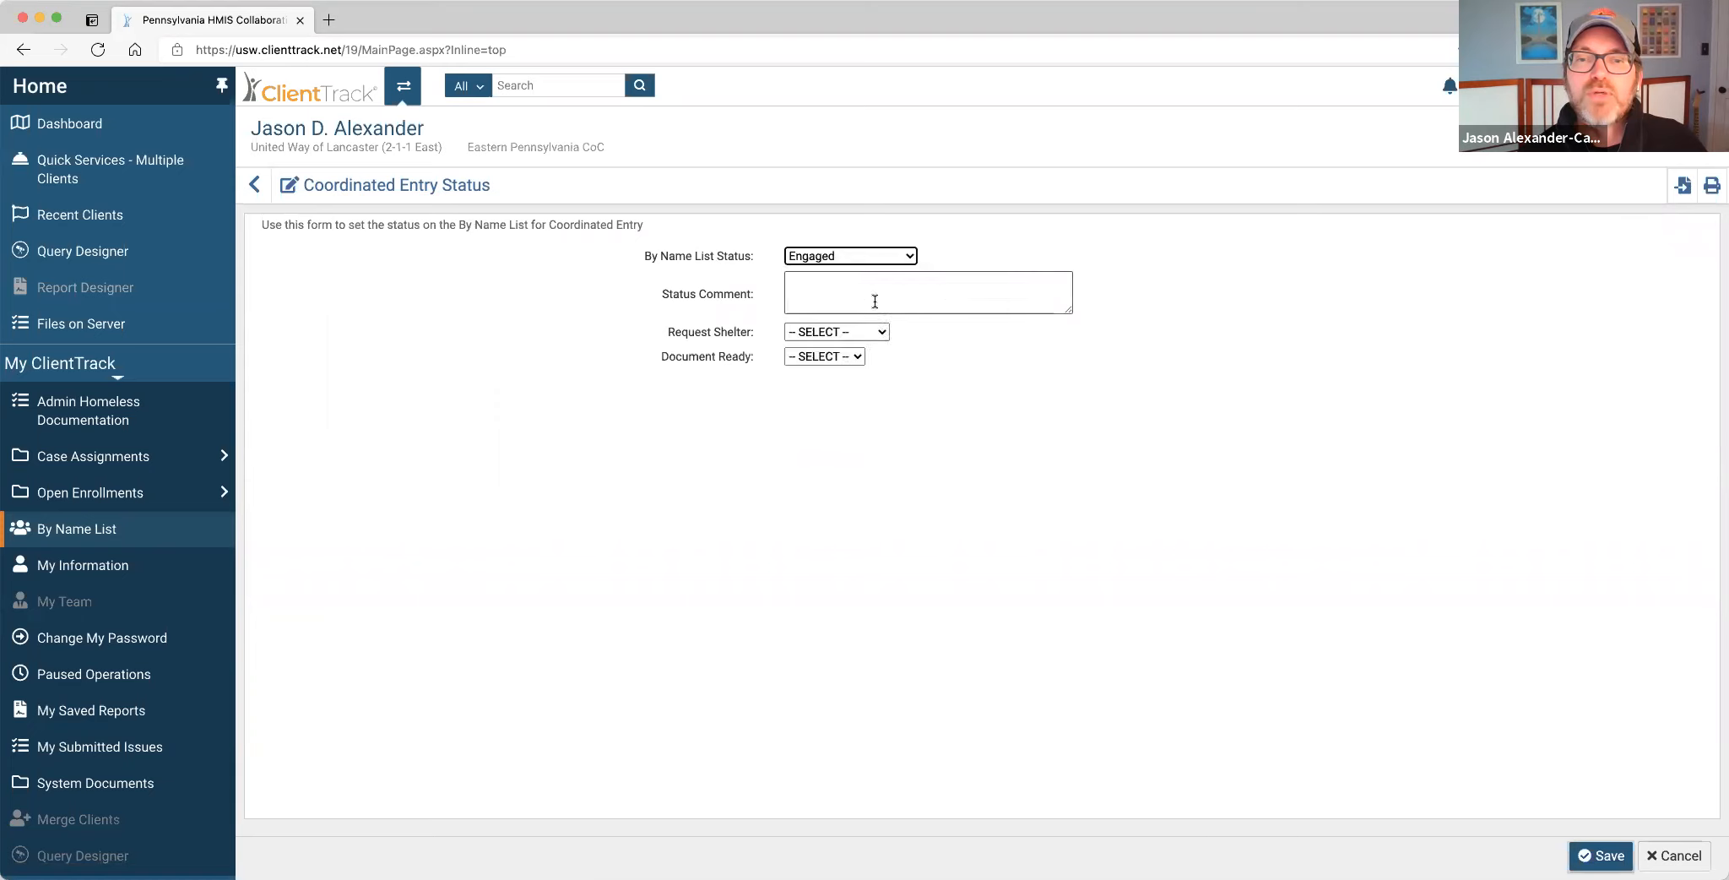
click(896, 256)
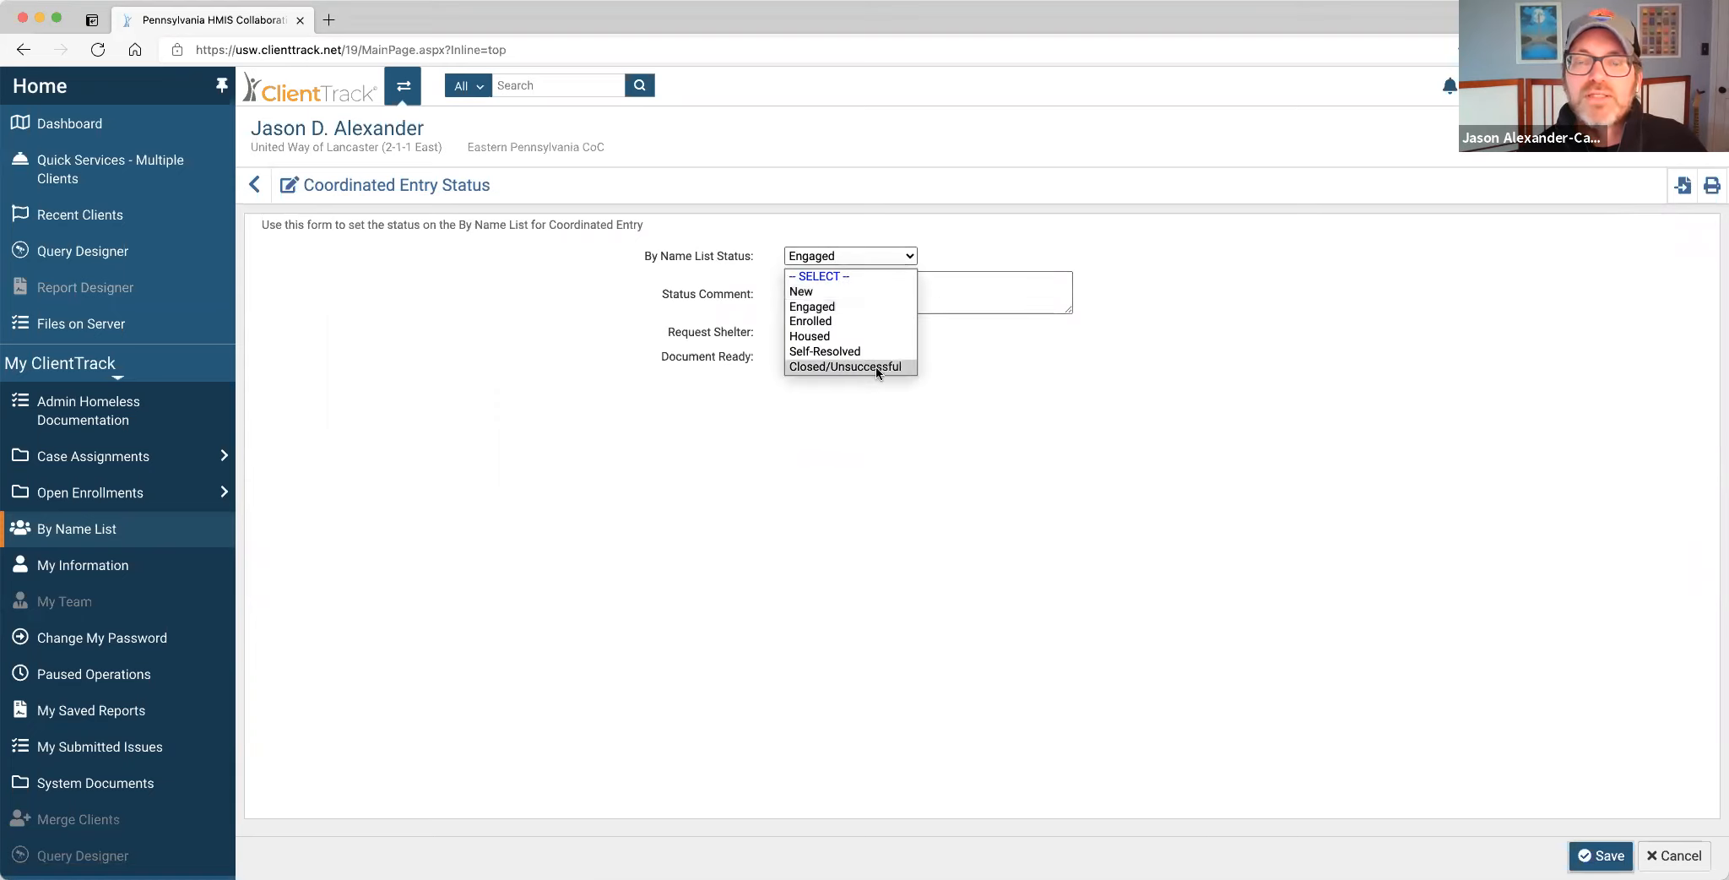
click(857, 291)
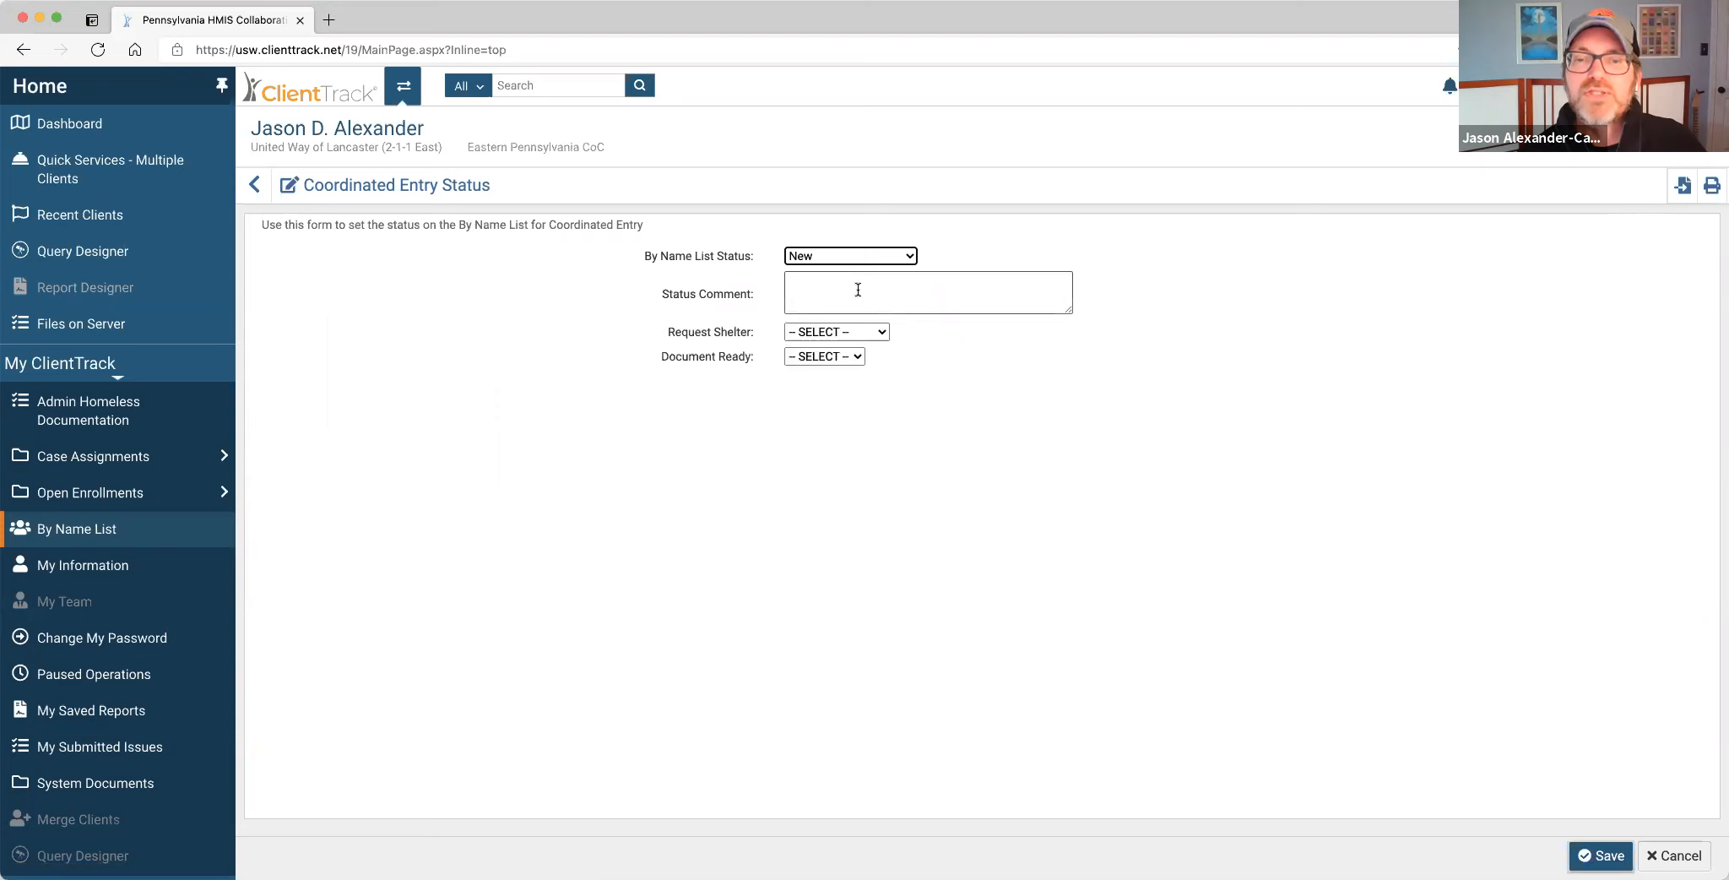
click(858, 290)
text(A)
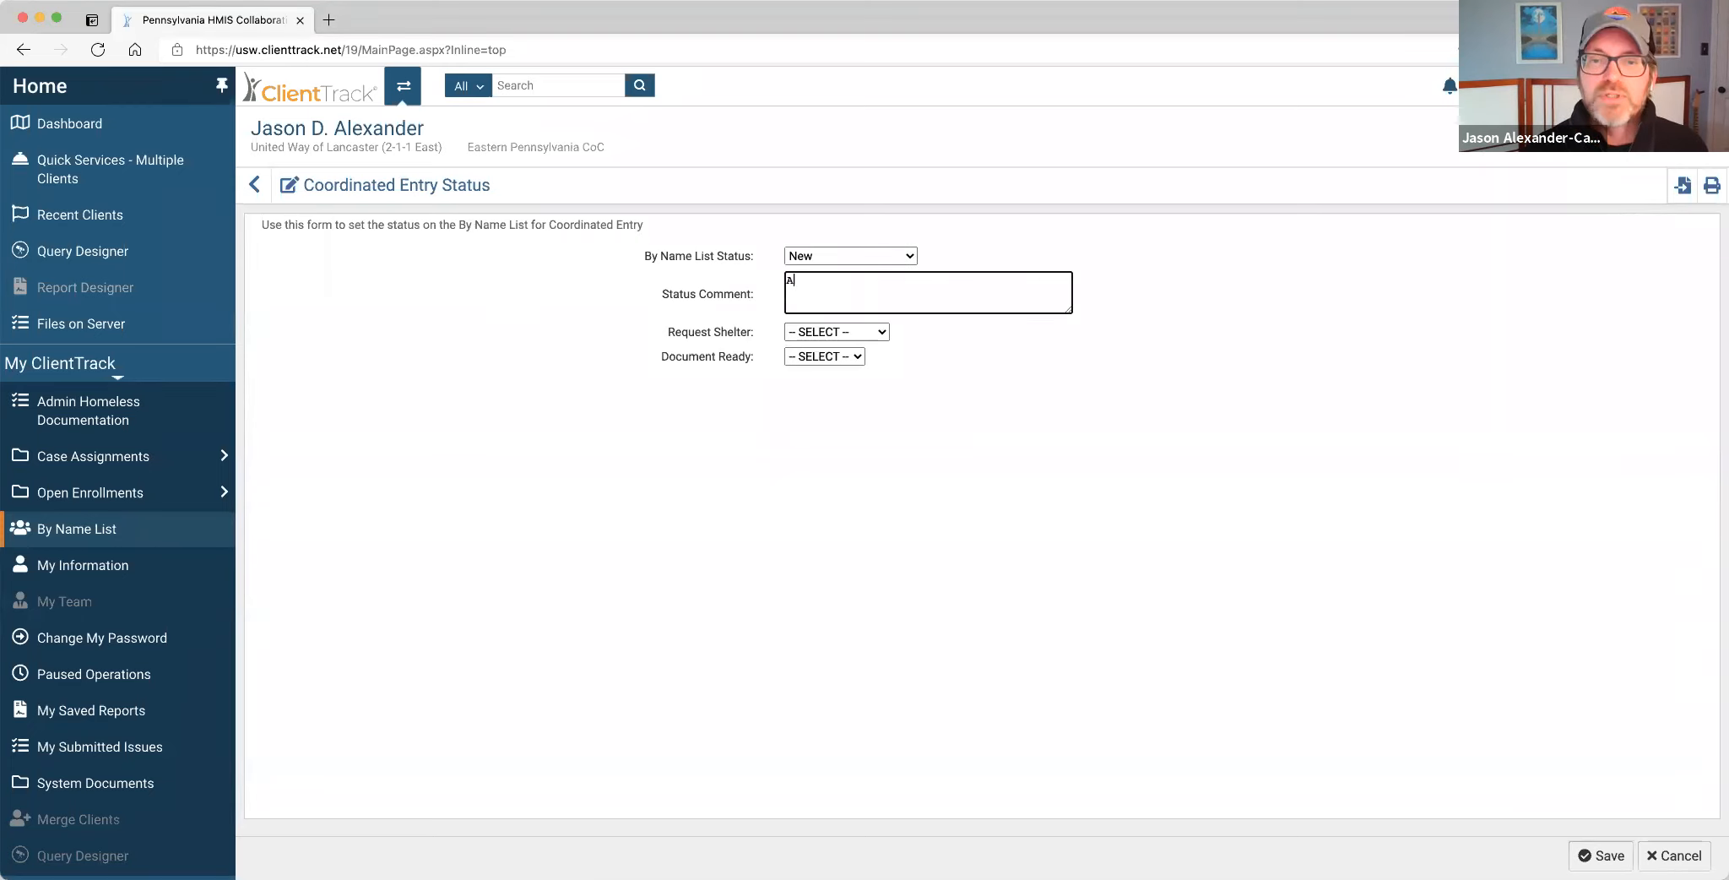
text(ttempted t)
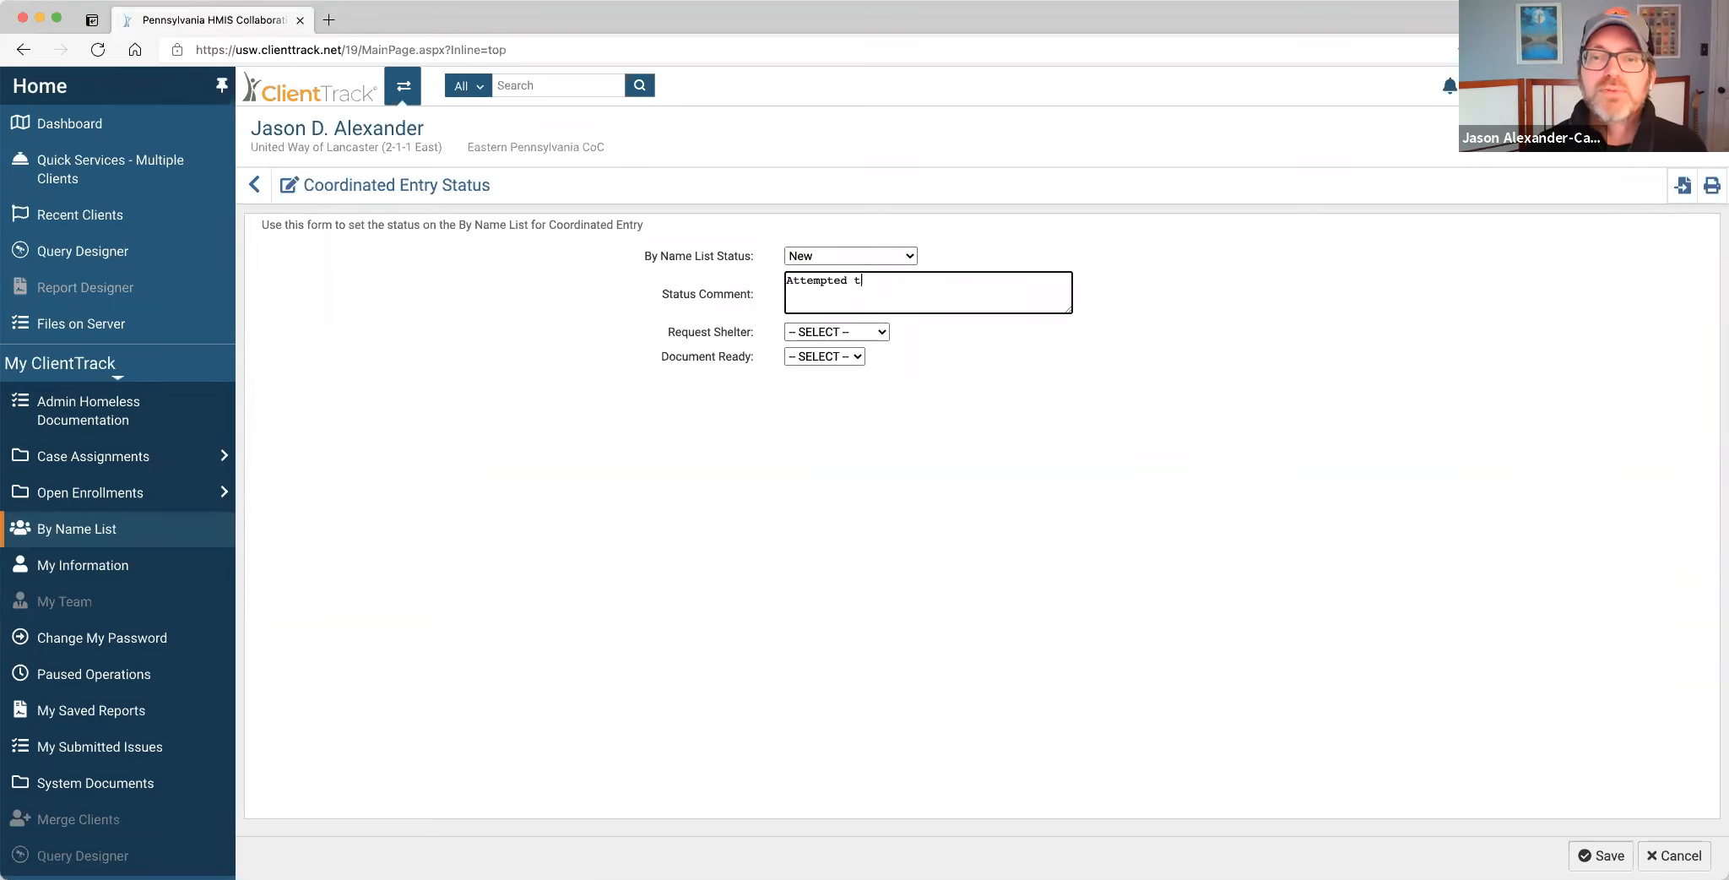
text(o engage 4/2)
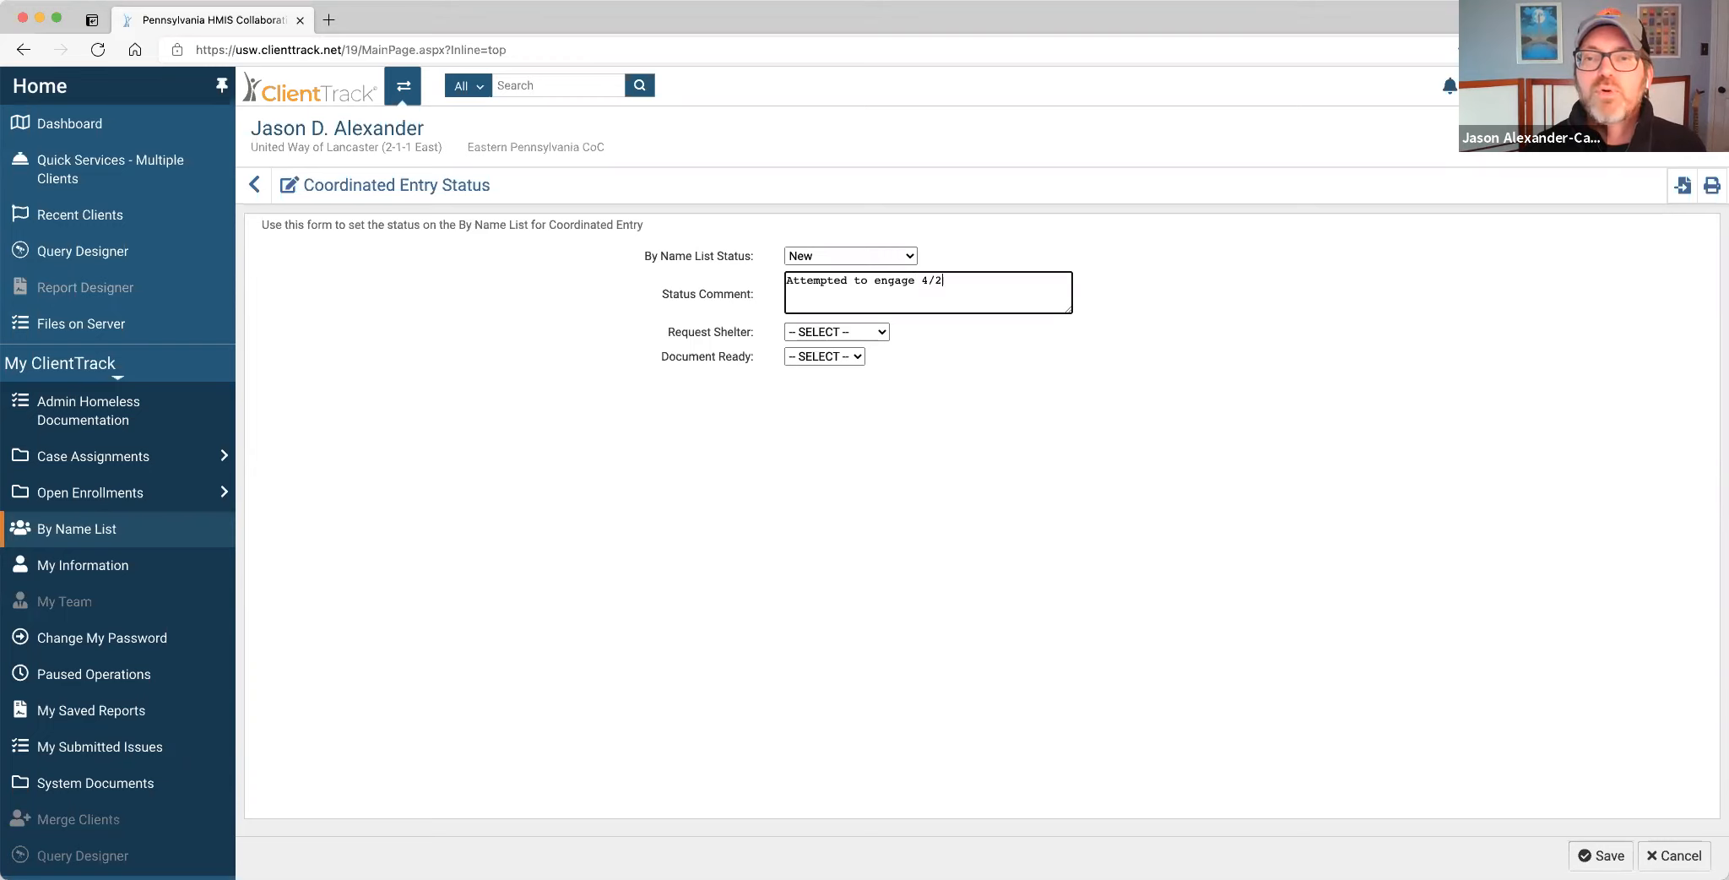
text(. No)
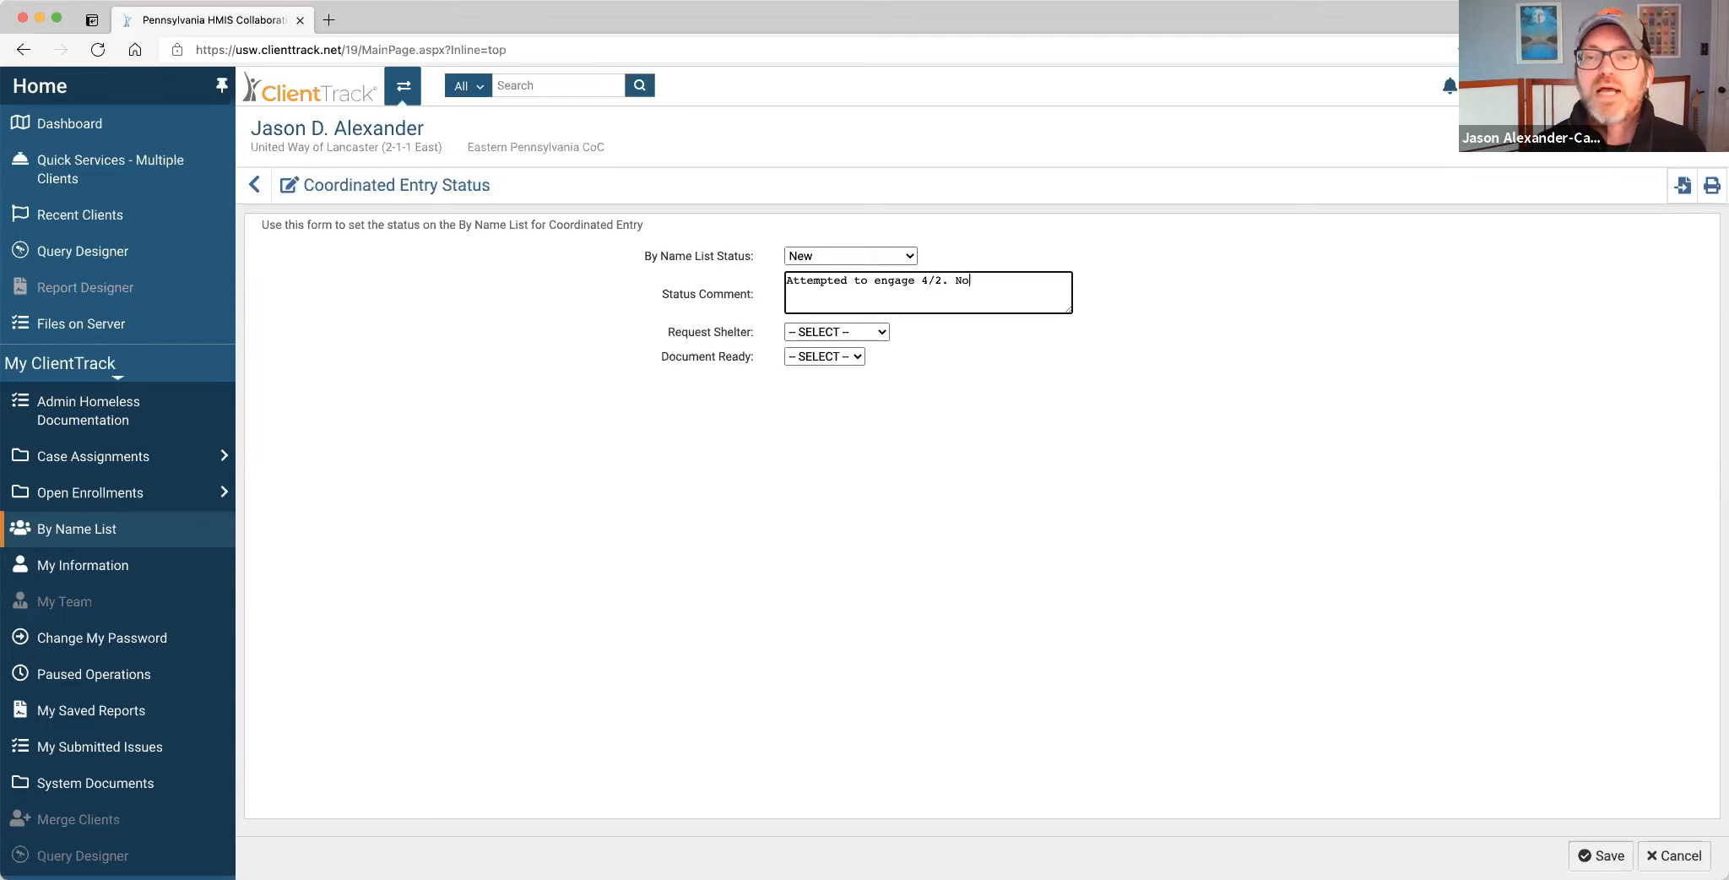
text(t eligible for reason x.)
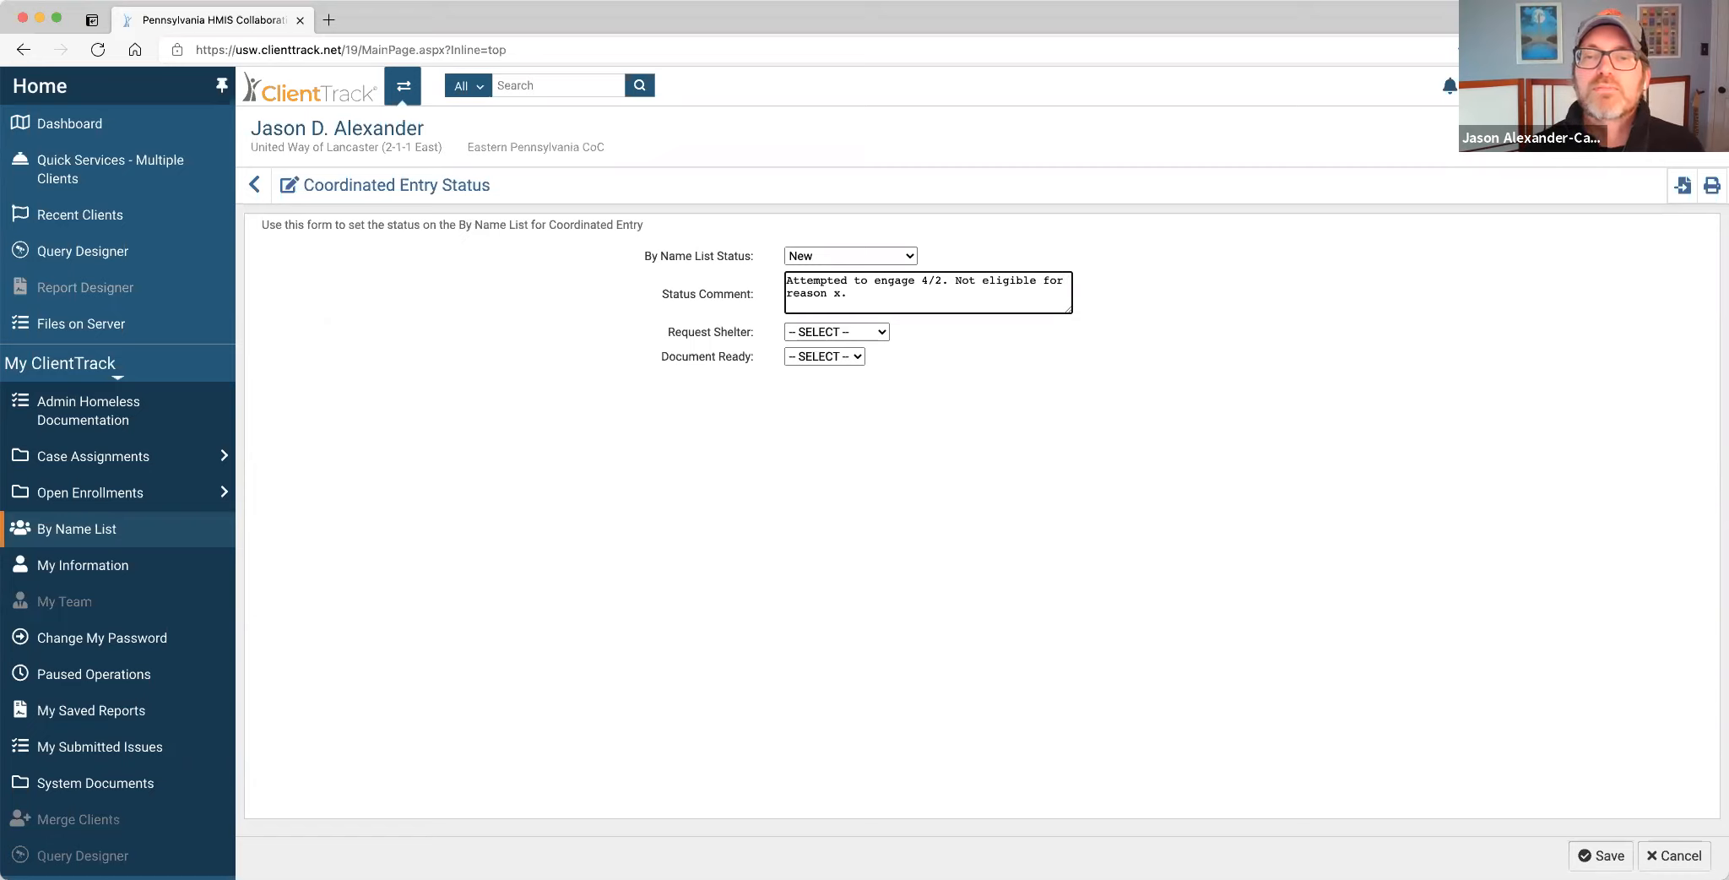
click(1590, 858)
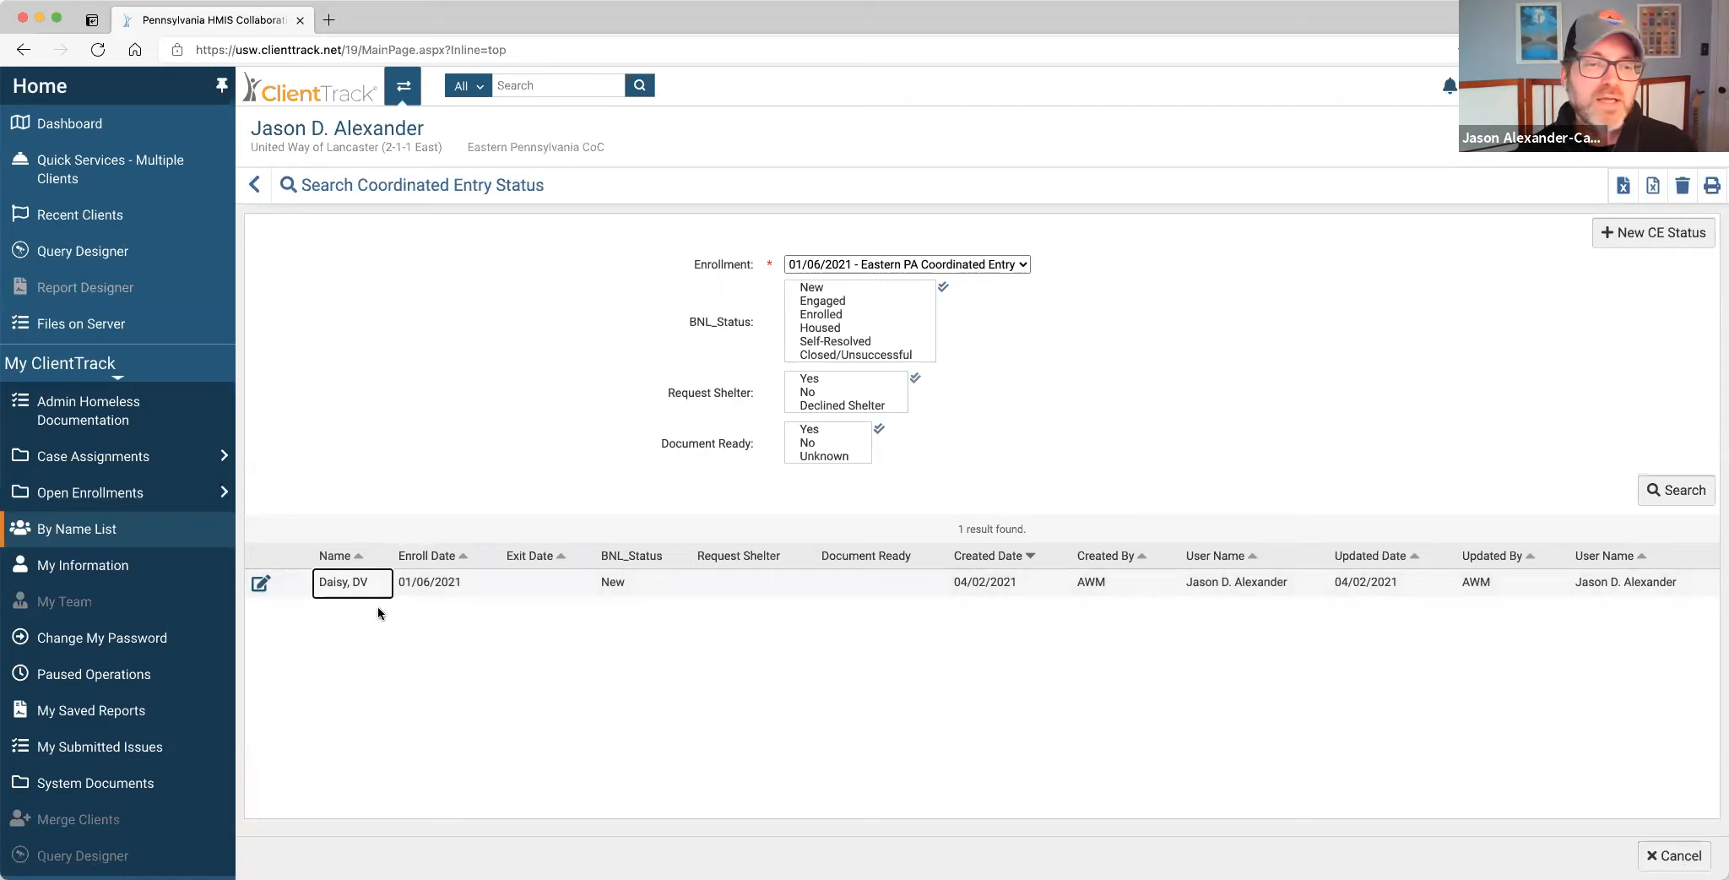
Reopen the saved New status record and close it without making changes.
click(259, 586)
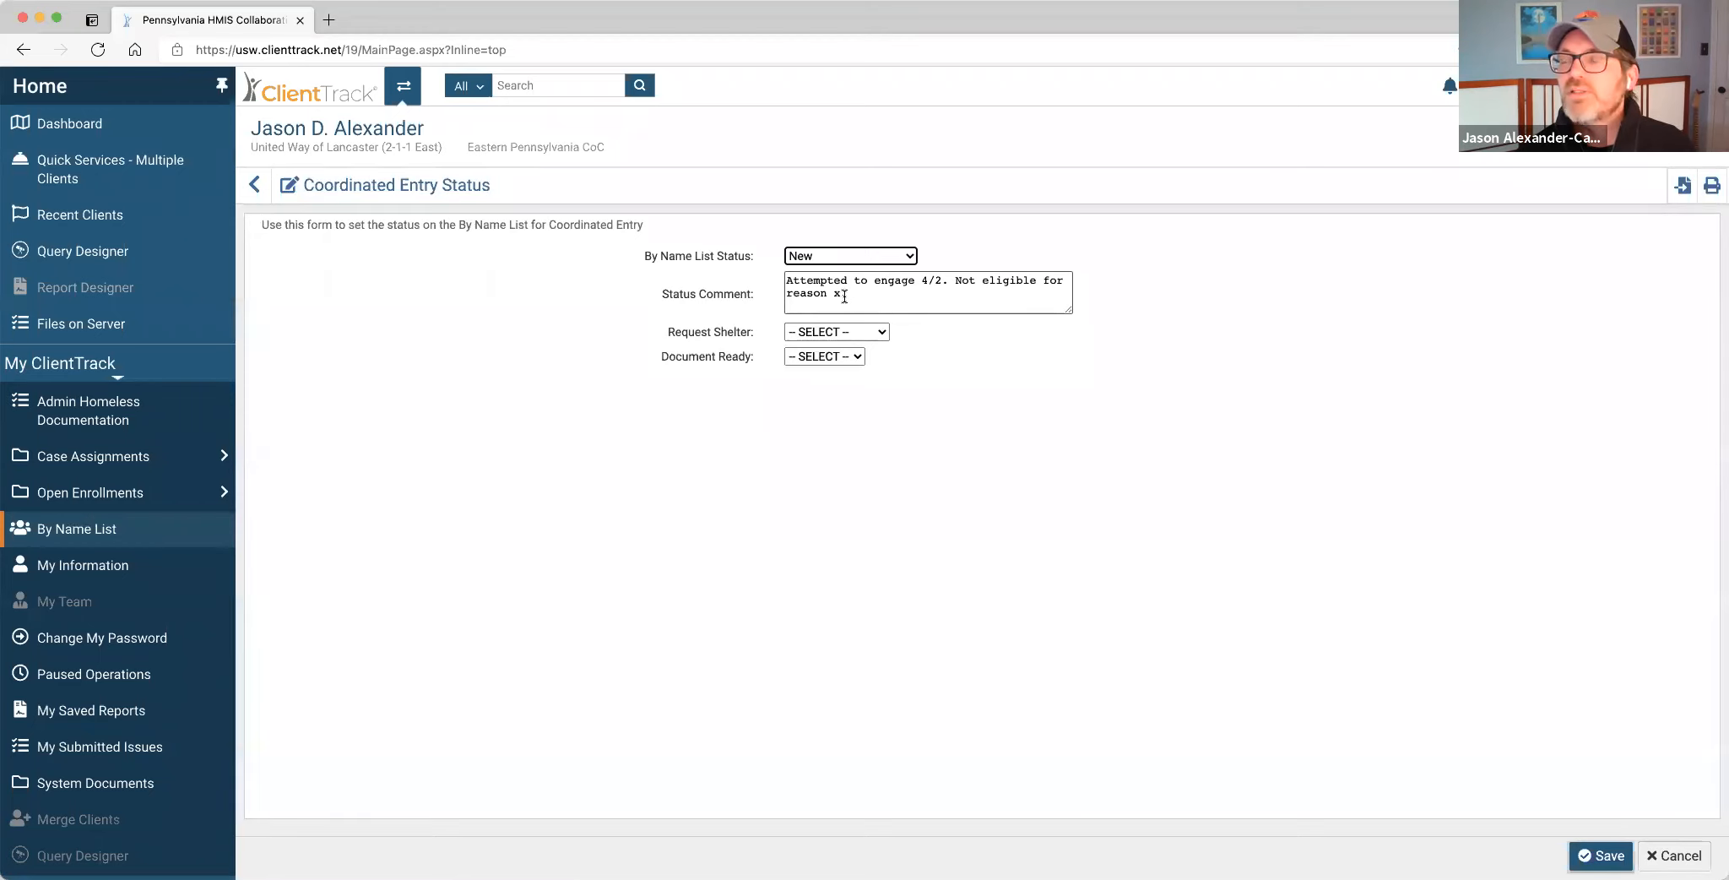
click(867, 252)
click(867, 252)
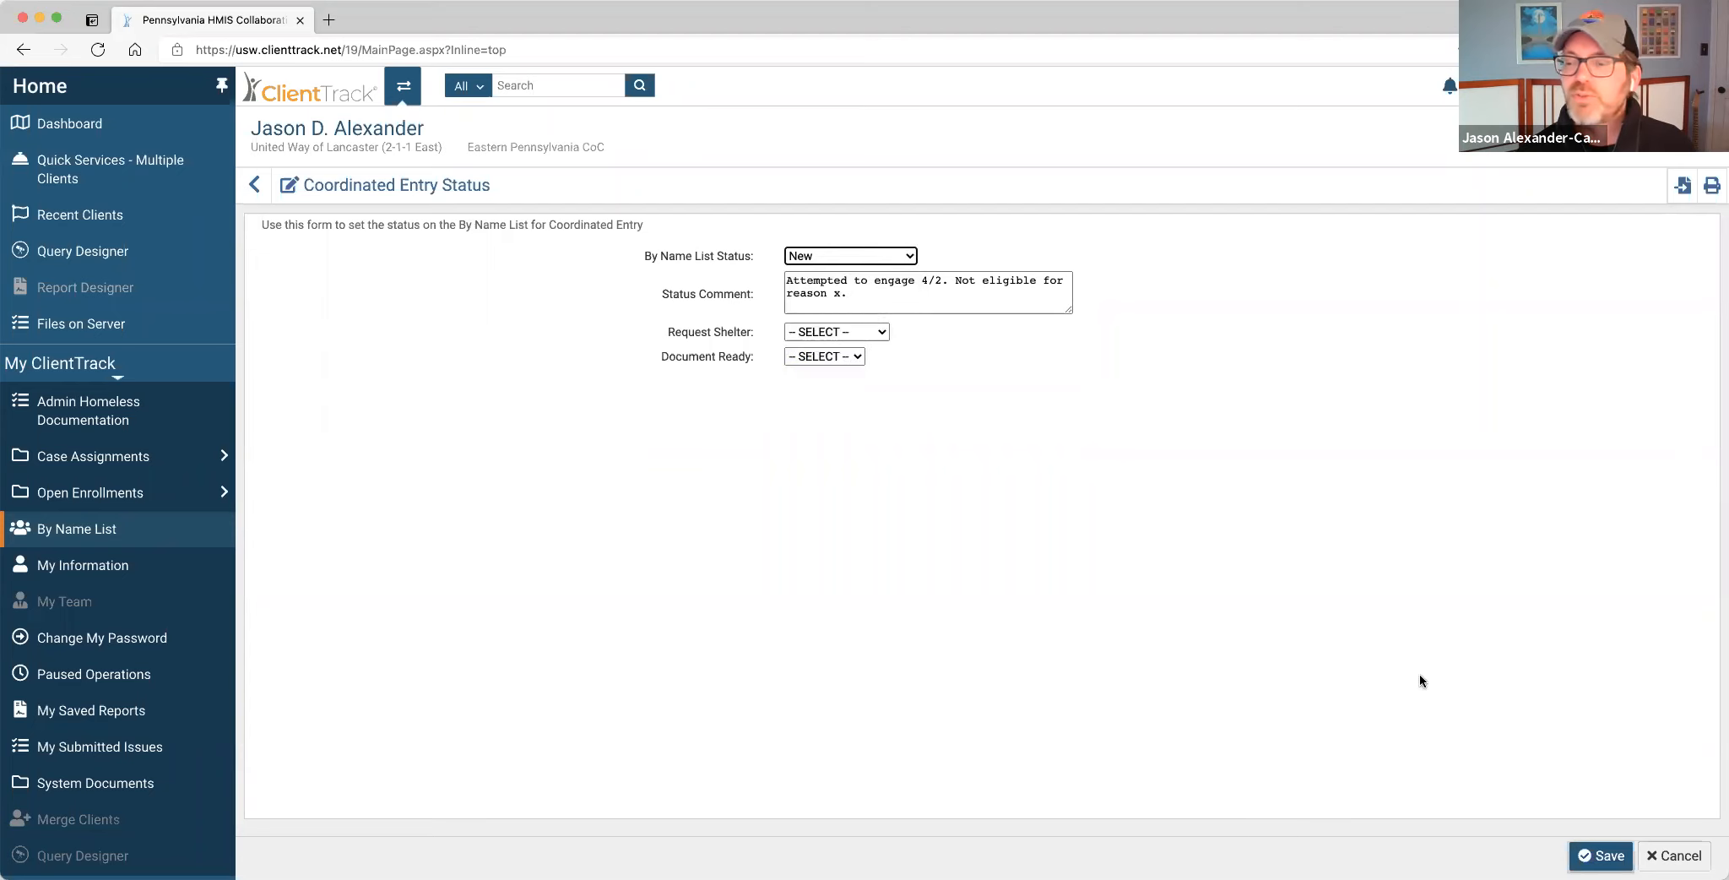
click(1674, 856)
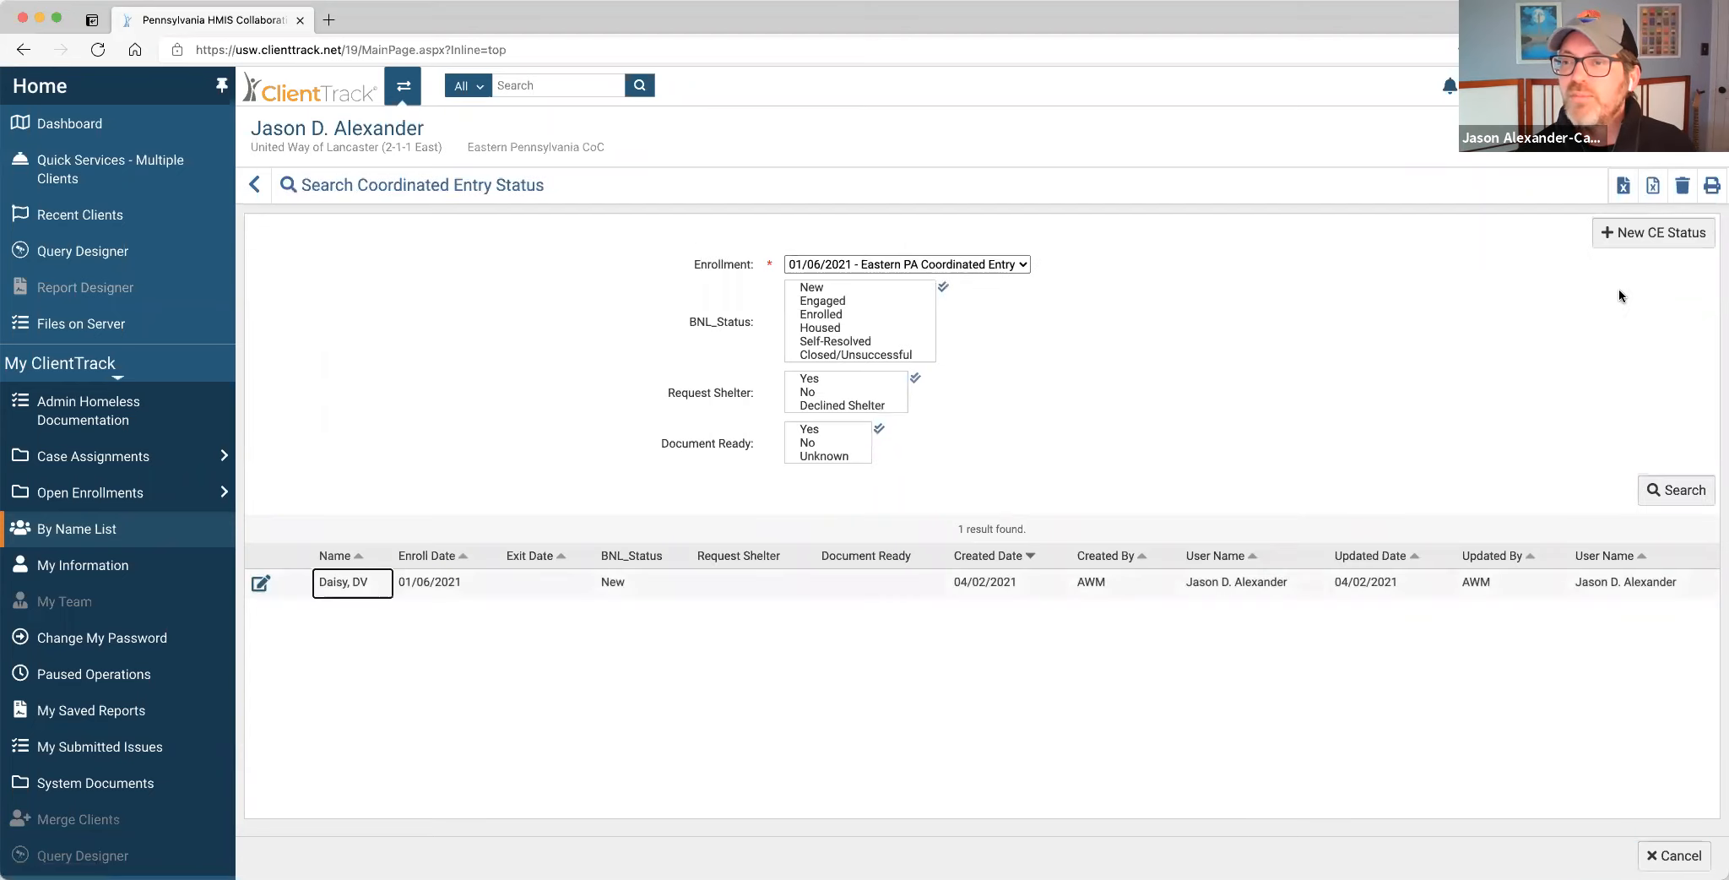
Add a new Engaged coordinated entry status, then switch to the client's workspace.
click(1643, 230)
click(893, 255)
click(875, 306)
click(1600, 855)
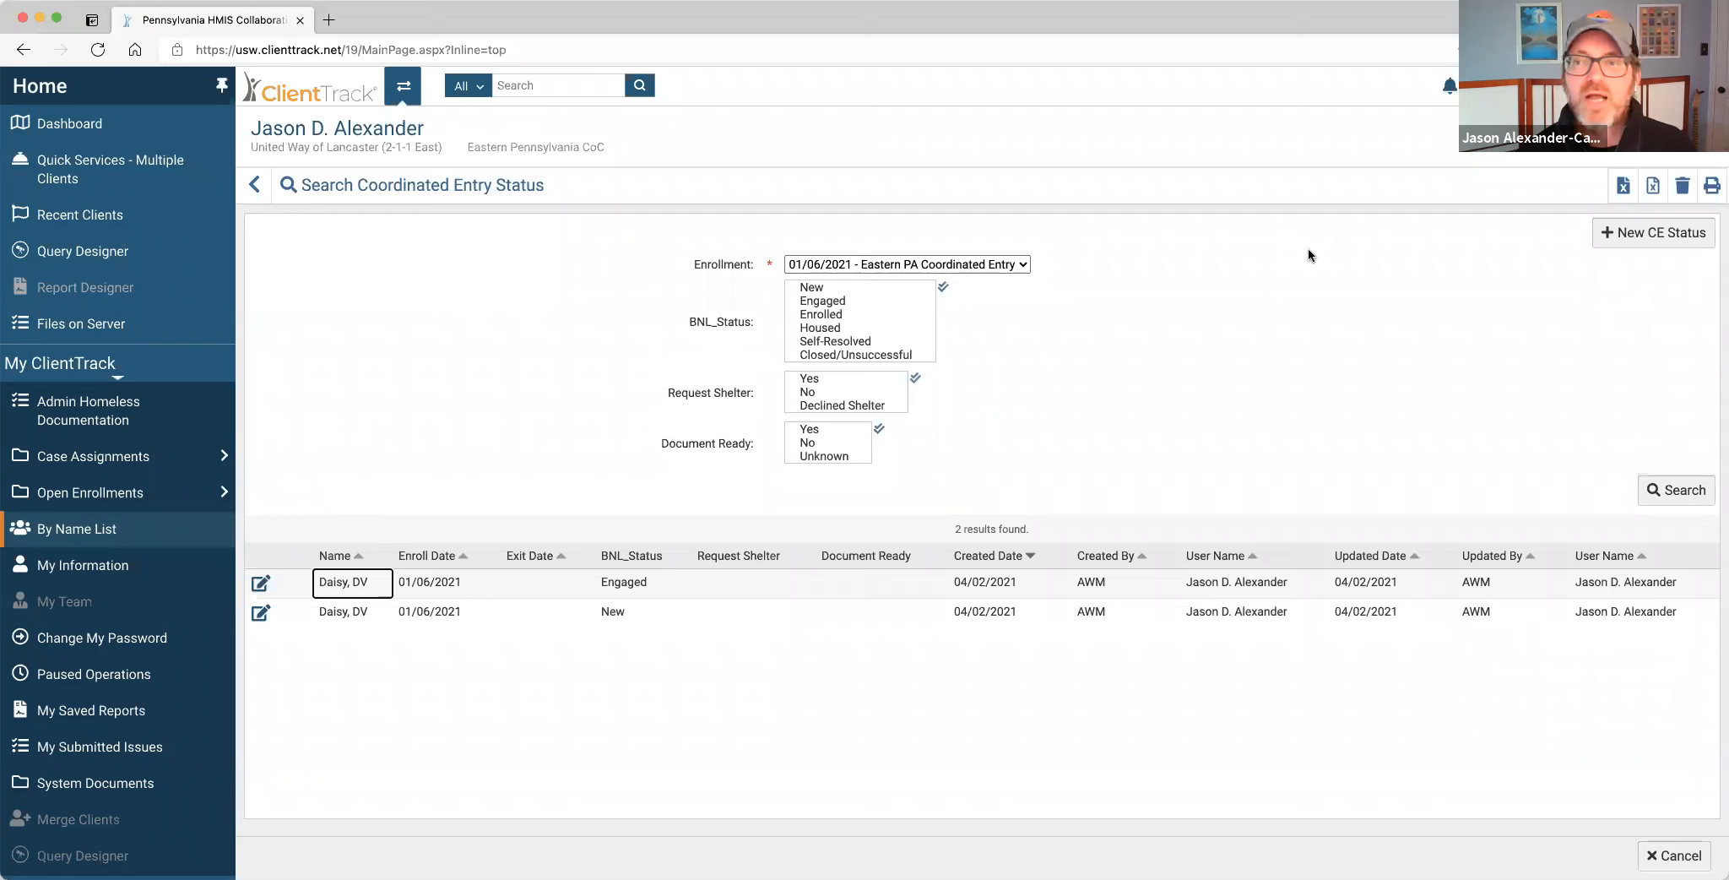
click(404, 89)
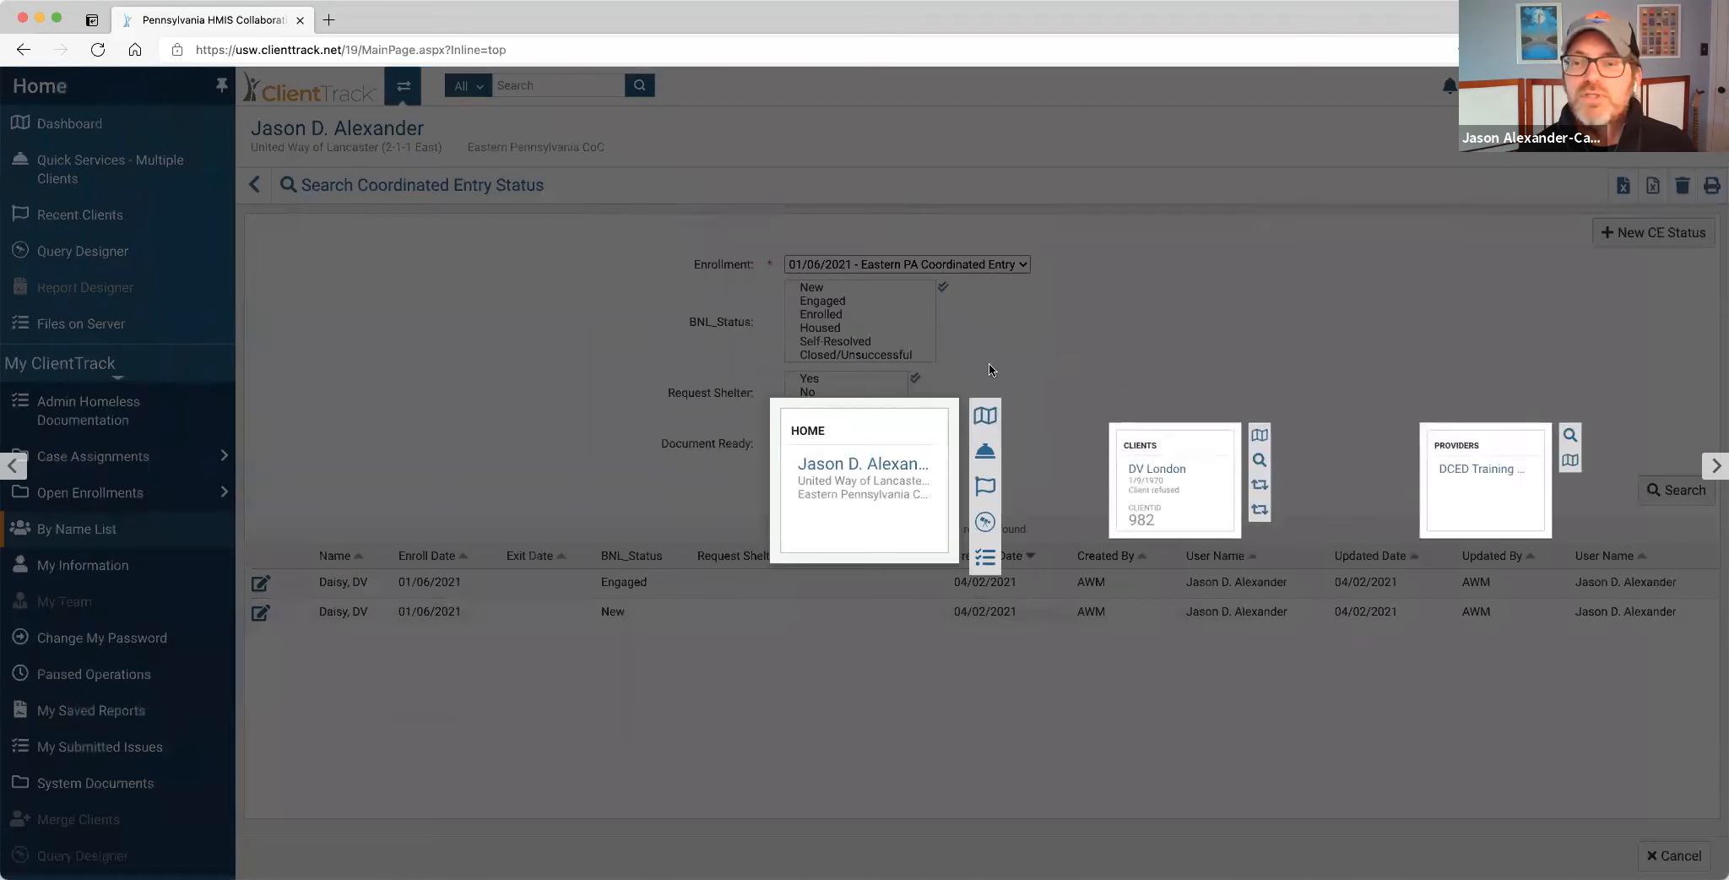
click(1164, 483)
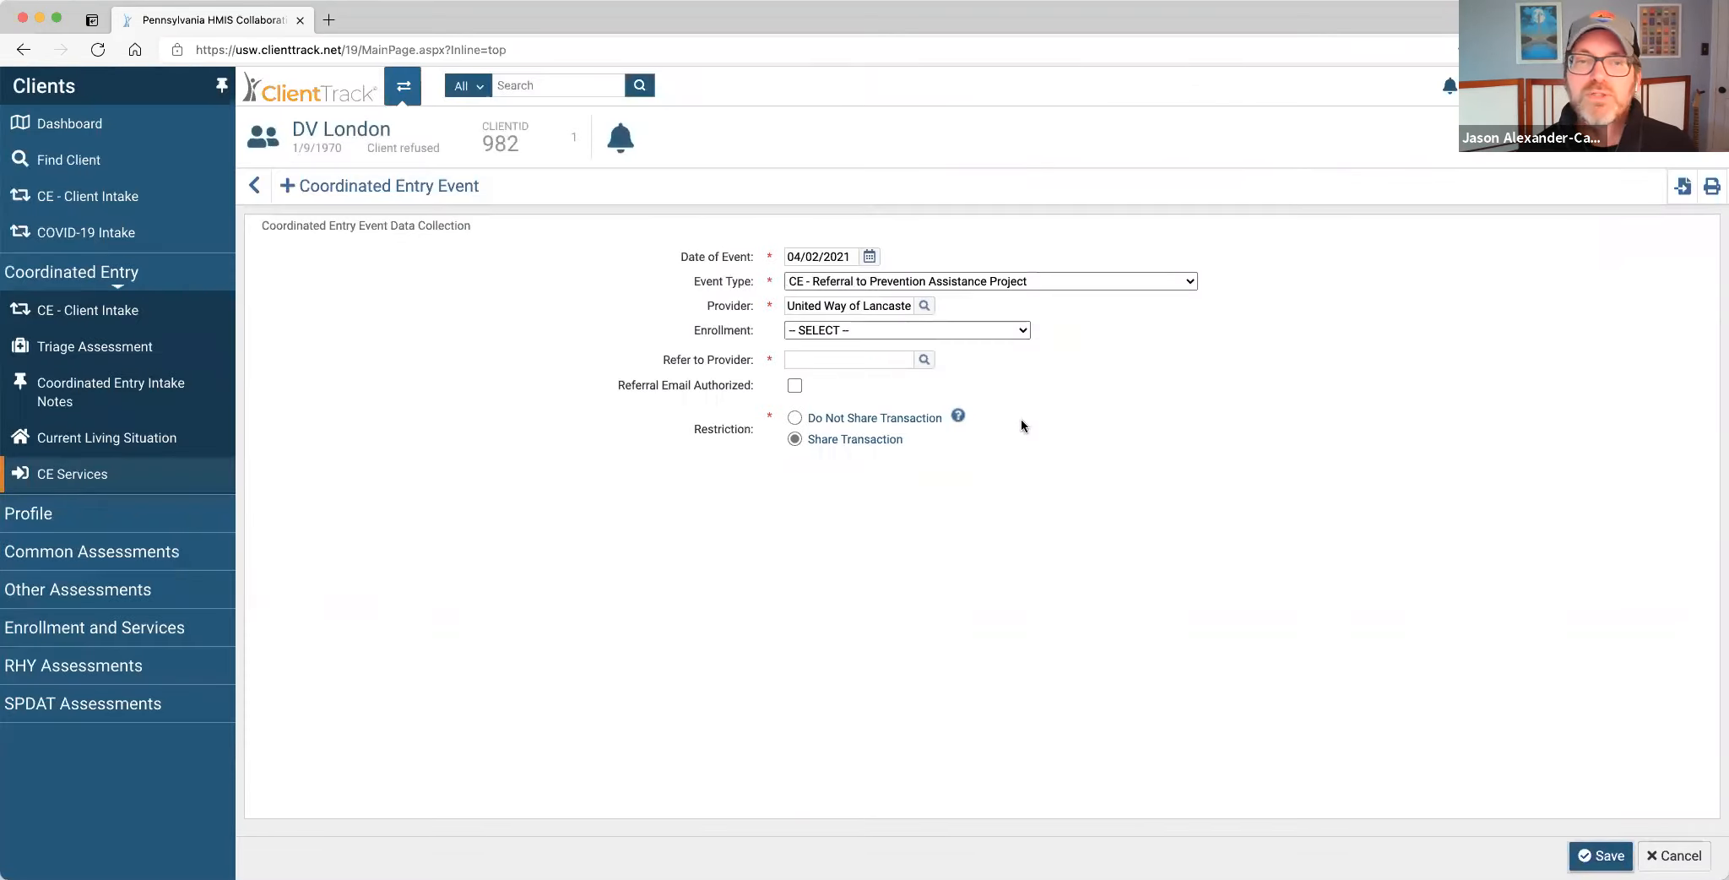
Show the client's dashboard with their active Eastern PA Coordinated Entry enrollment.
click(102, 135)
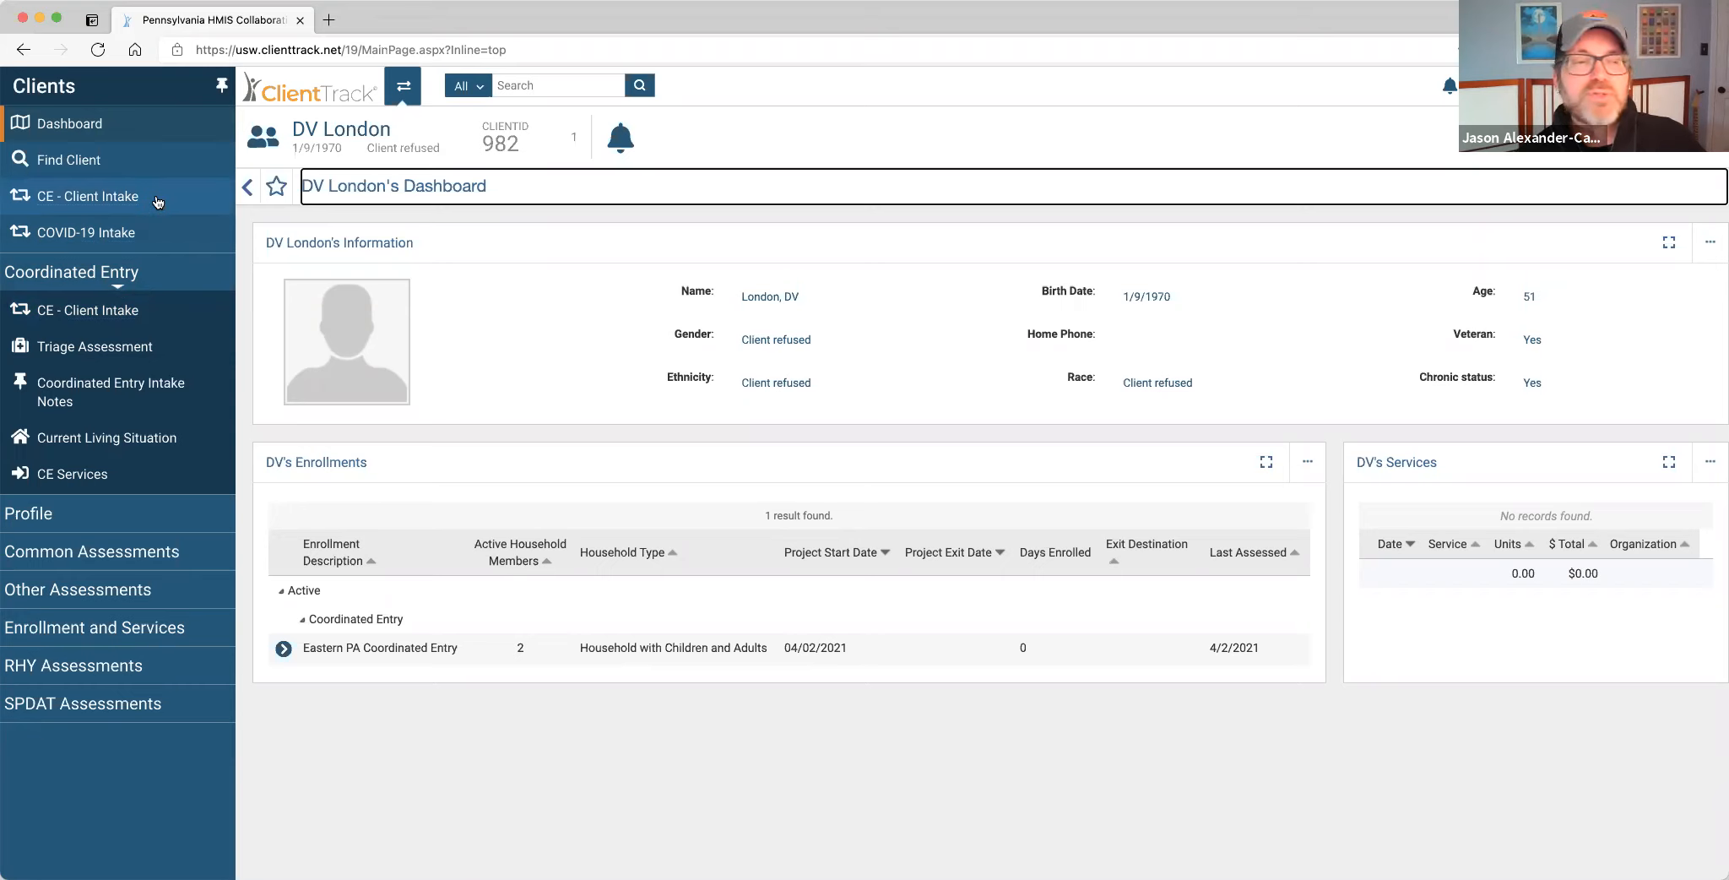
Launch the CE - Client Intake workflow from the Coordinated Entry sidebar section.
click(152, 312)
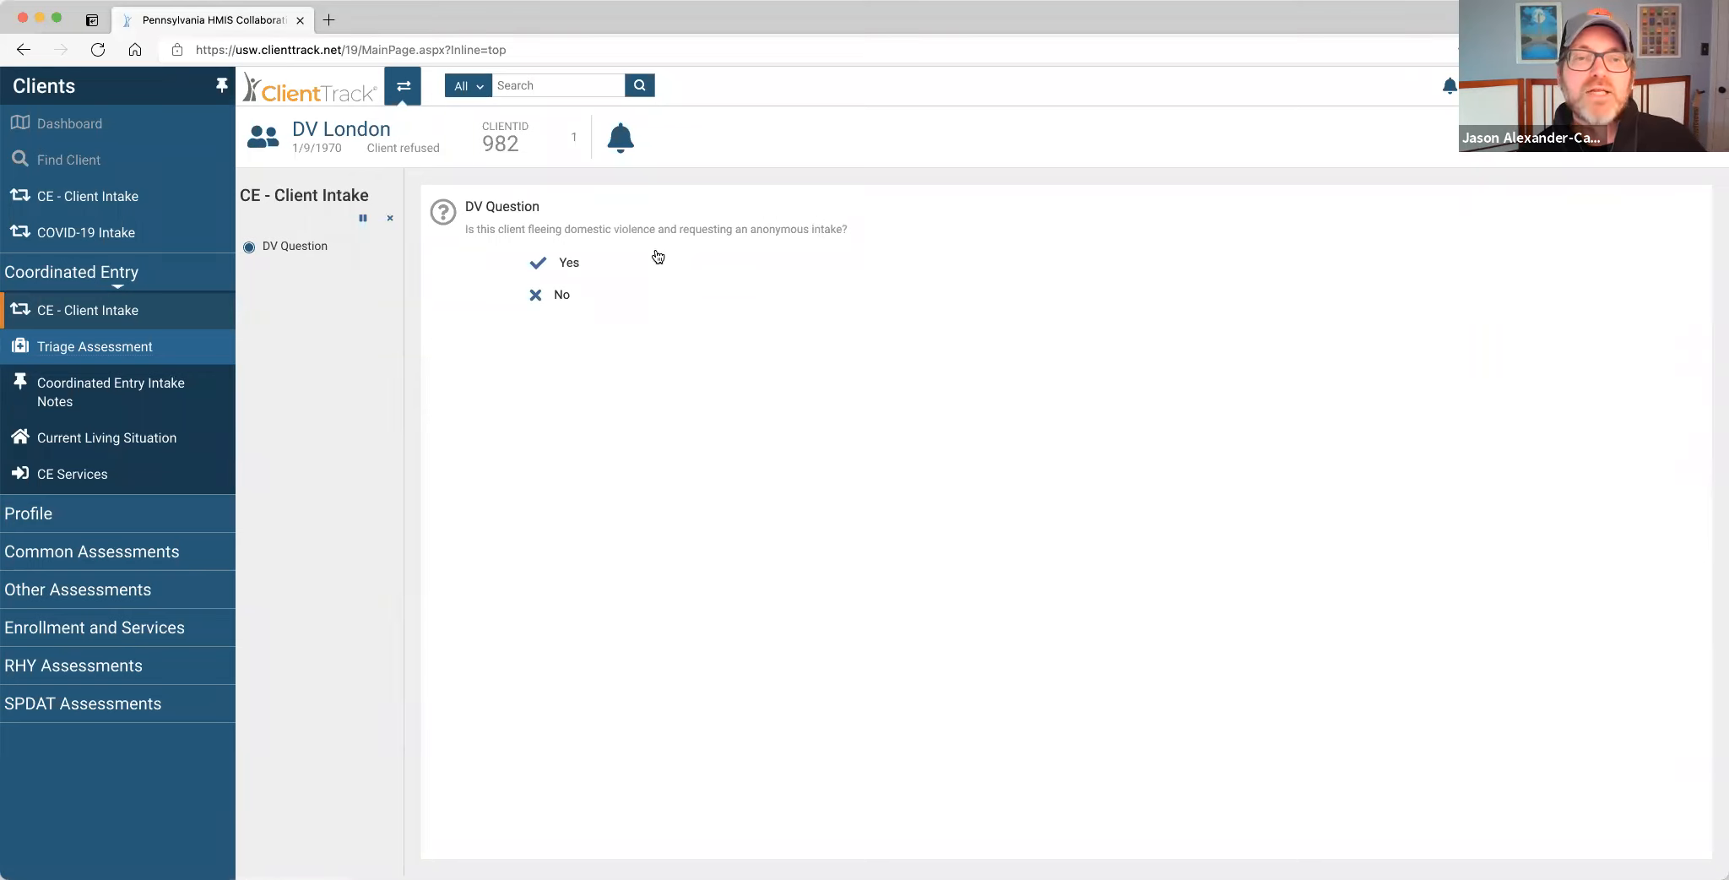
Answer No to whether the client is fleeing domestic violence.
click(563, 297)
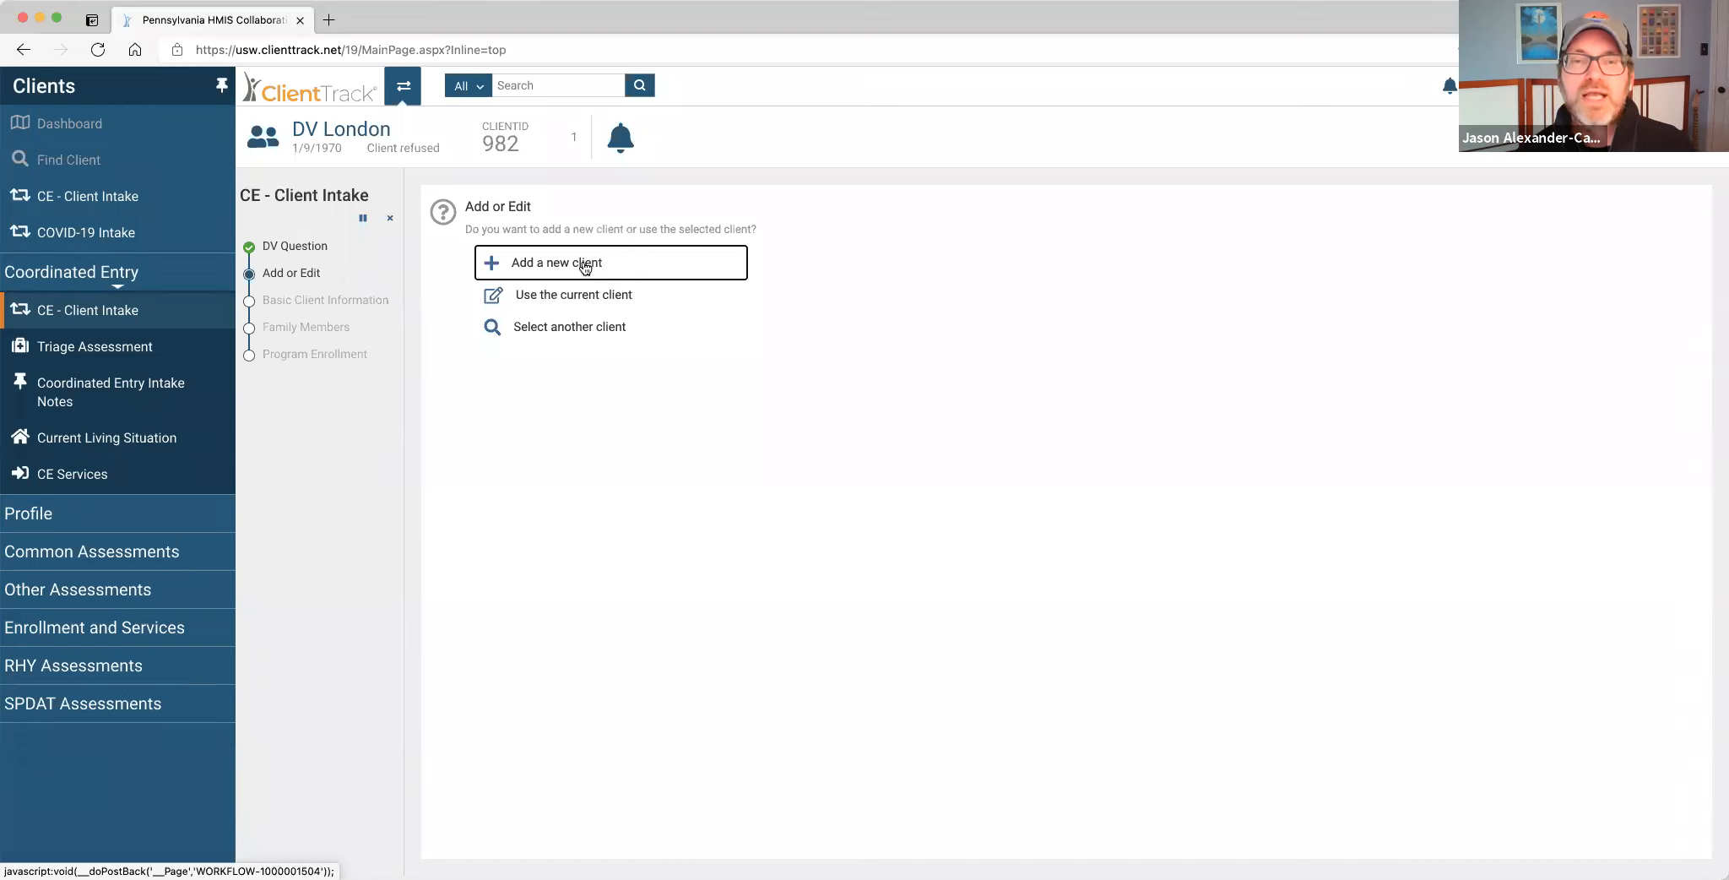
Choose to add a new client and enter the client's first name, last name and a placeholder SSN.
click(640, 261)
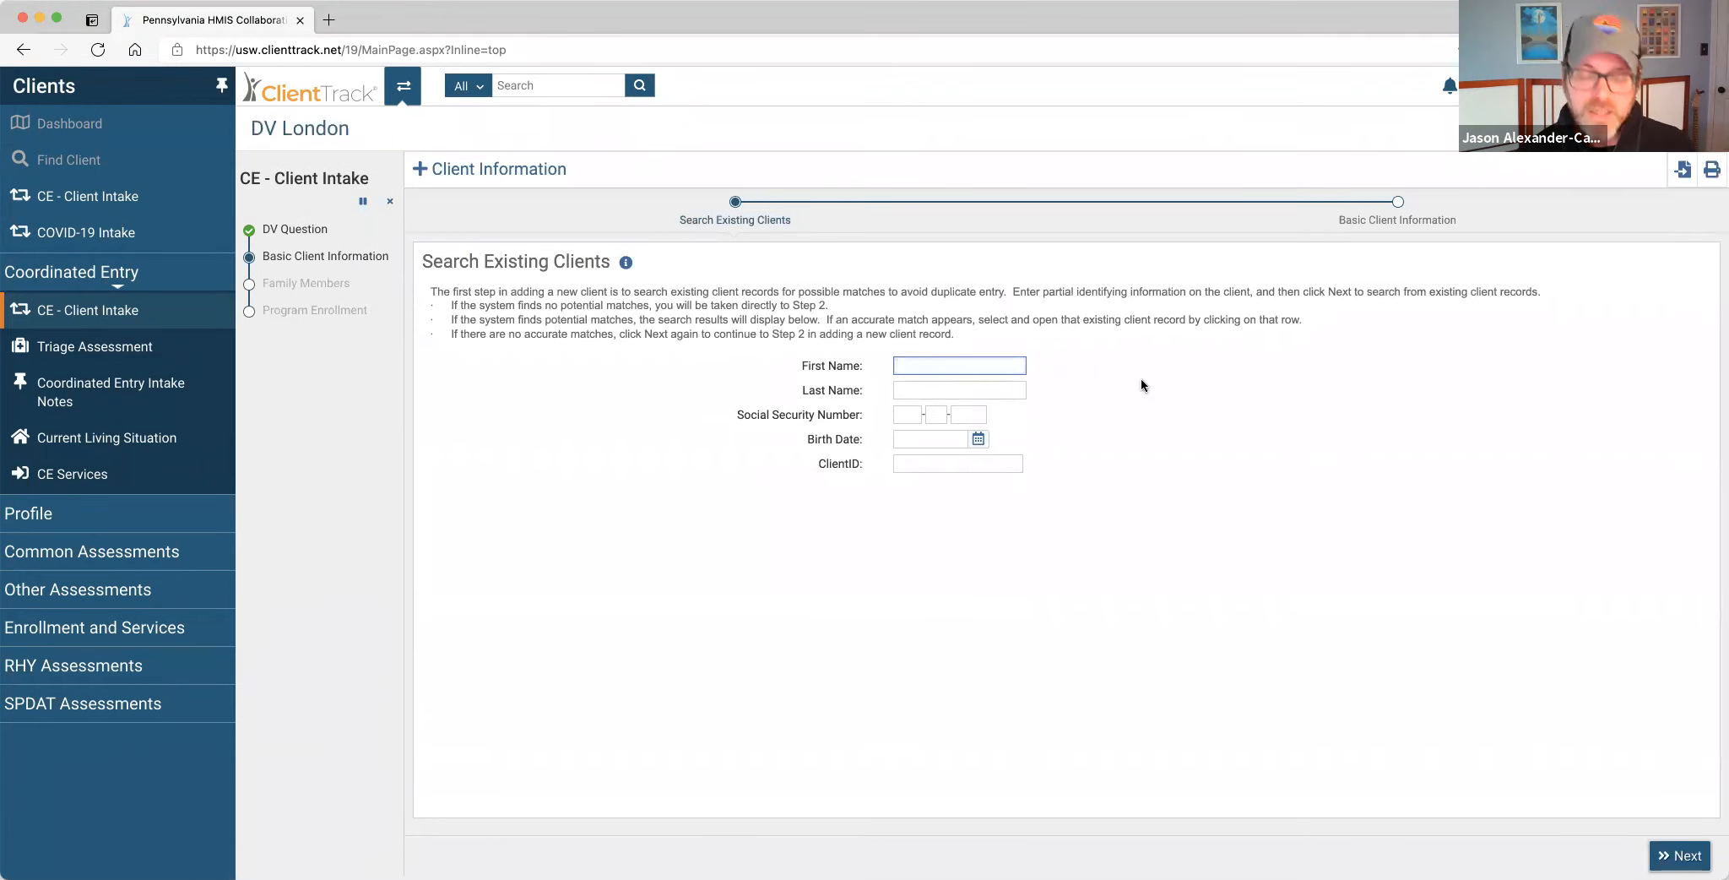
text(Wedge)
key(Tab)
text(Antilles)
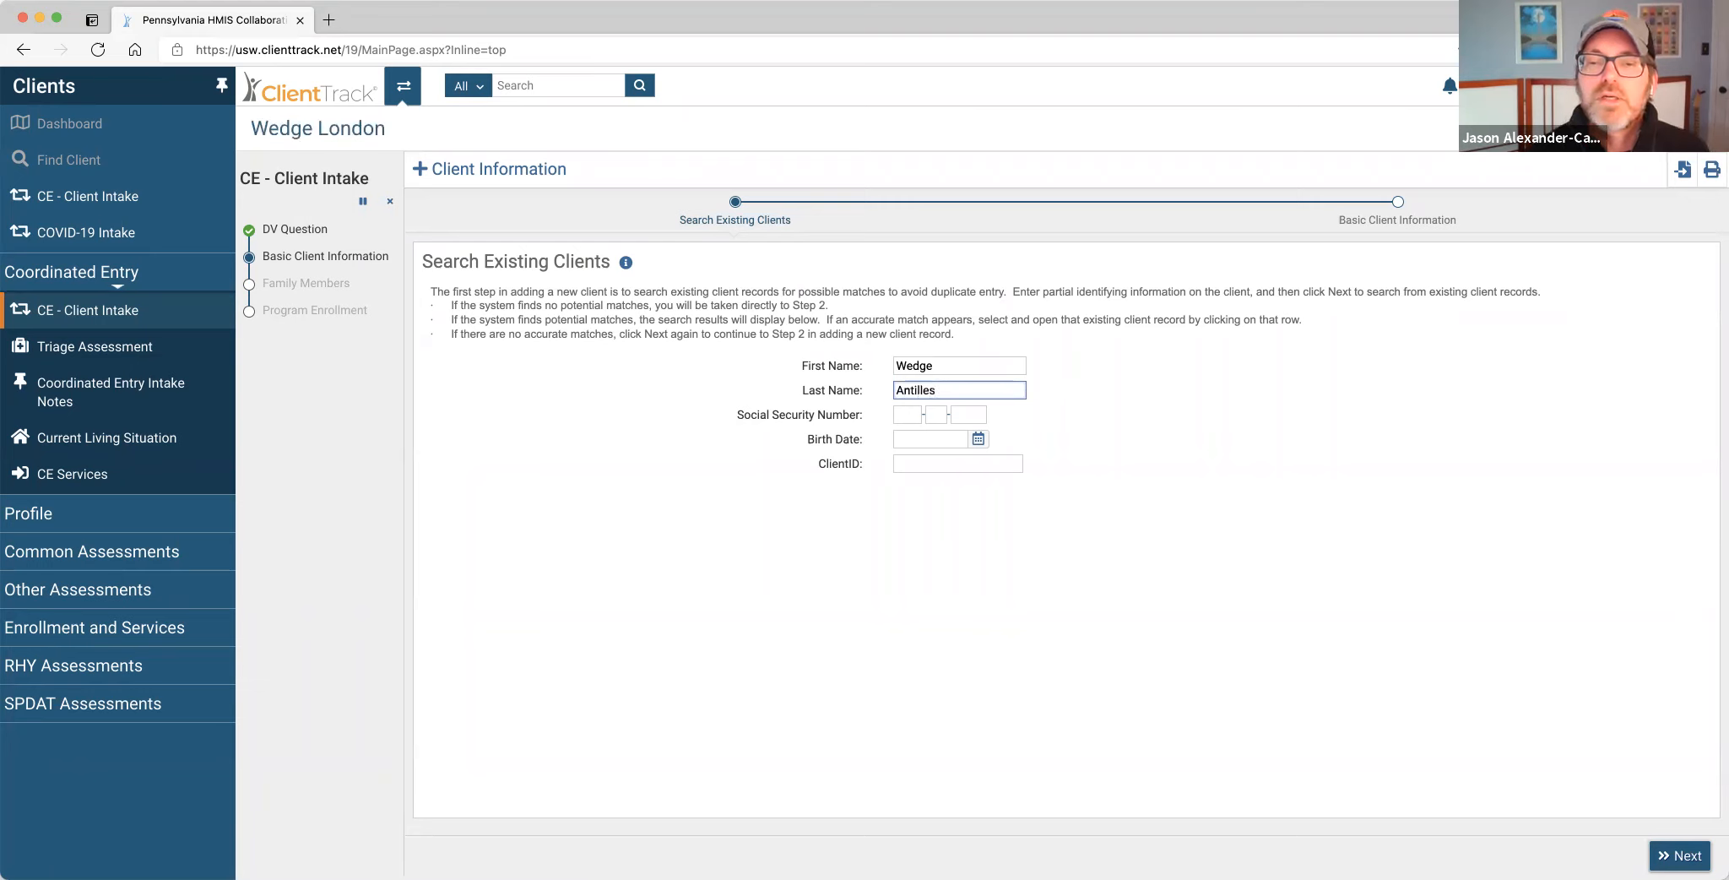
click(908, 415)
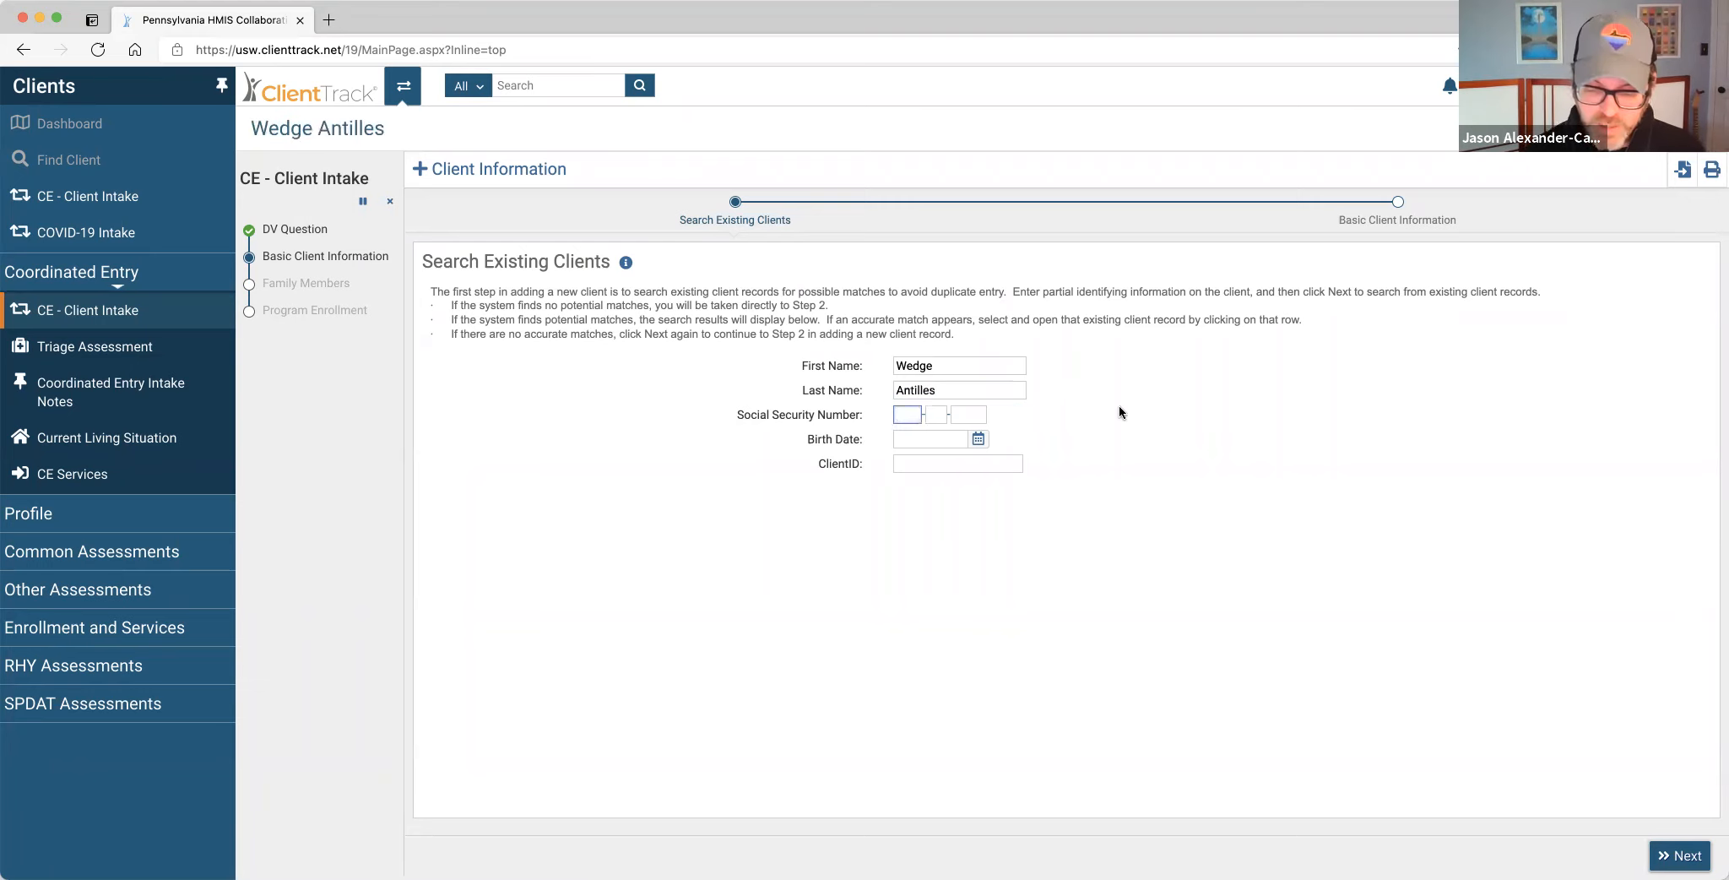
text(000)
key(Tab)
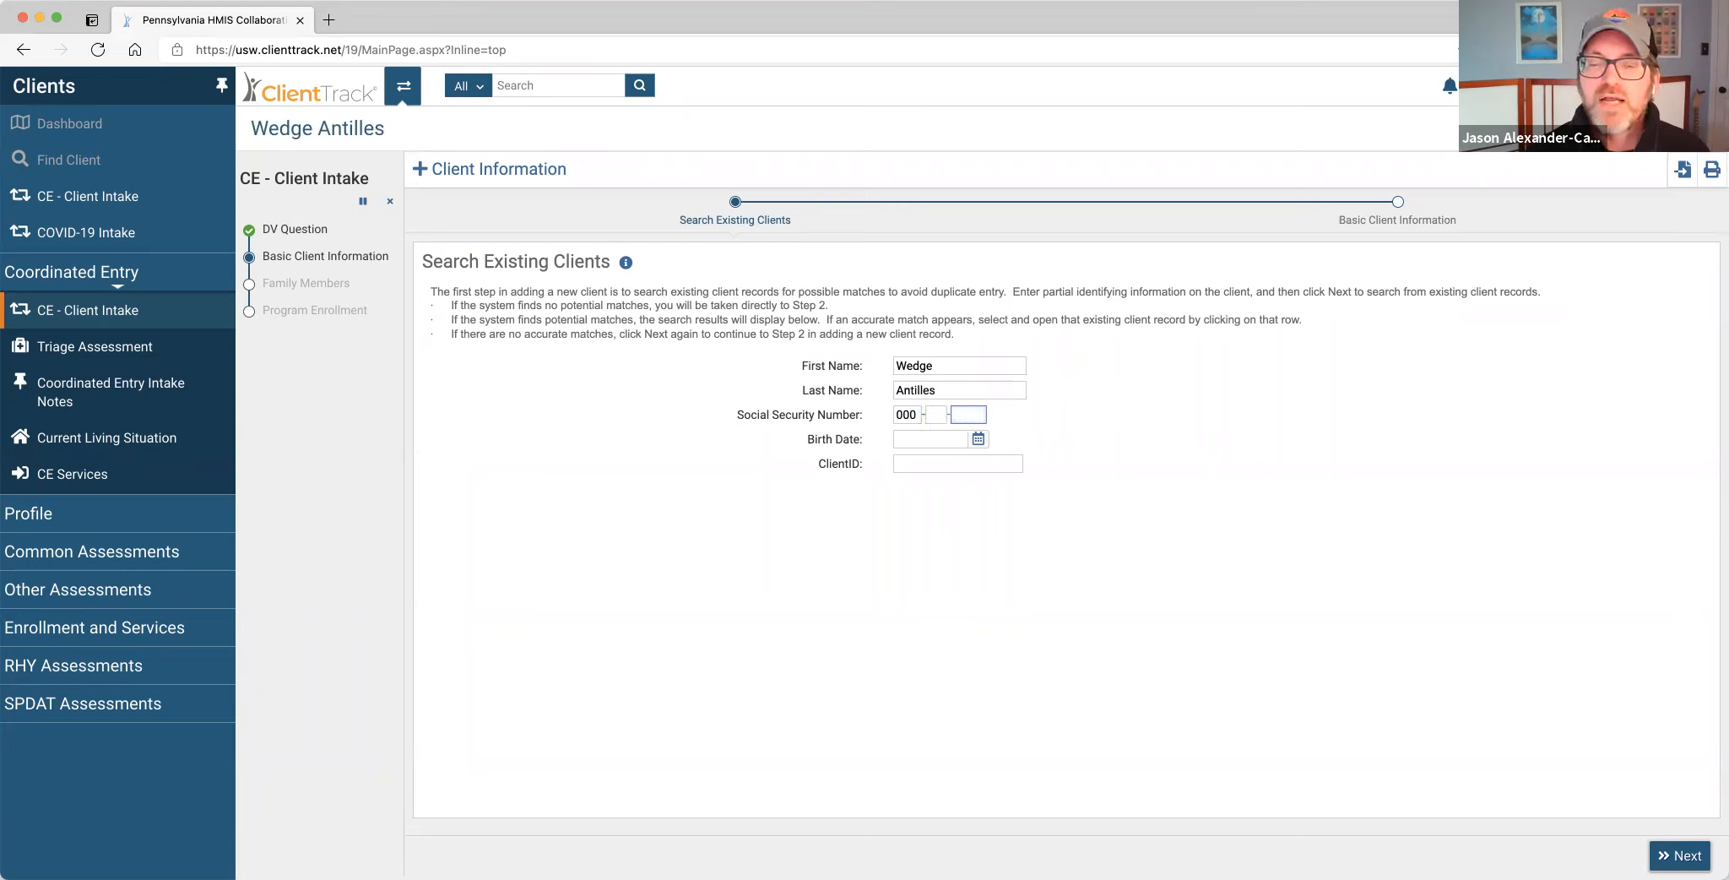
click(939, 413)
text(0000000)
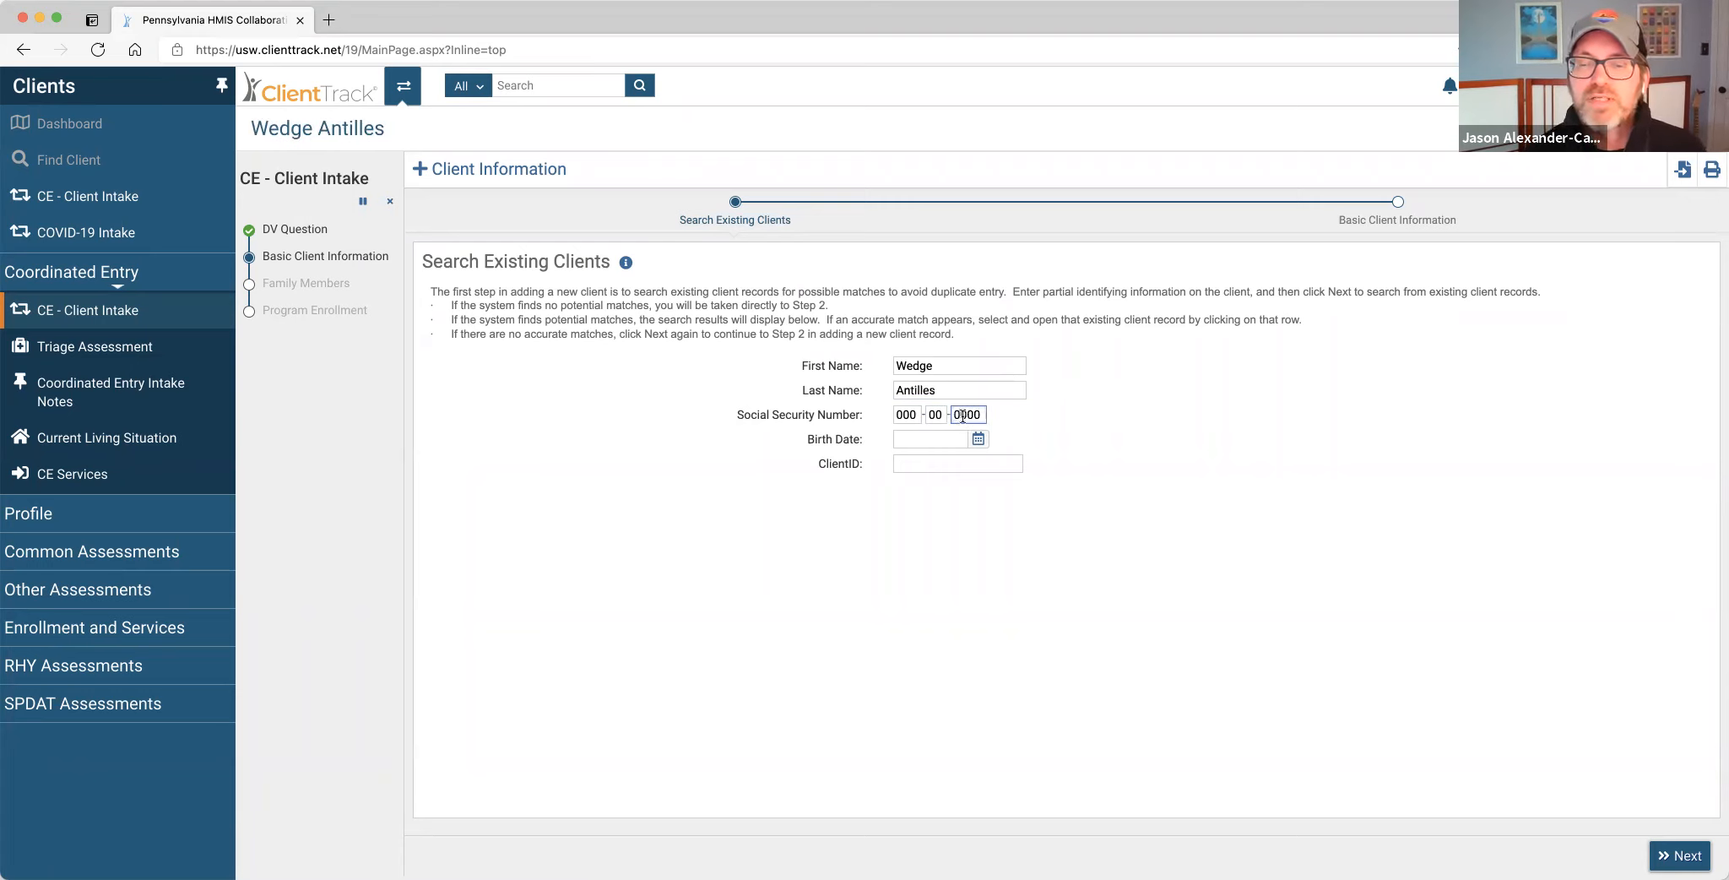
Set the client's birth date with the calendar picker.
click(977, 439)
drag(984, 480, 987, 626)
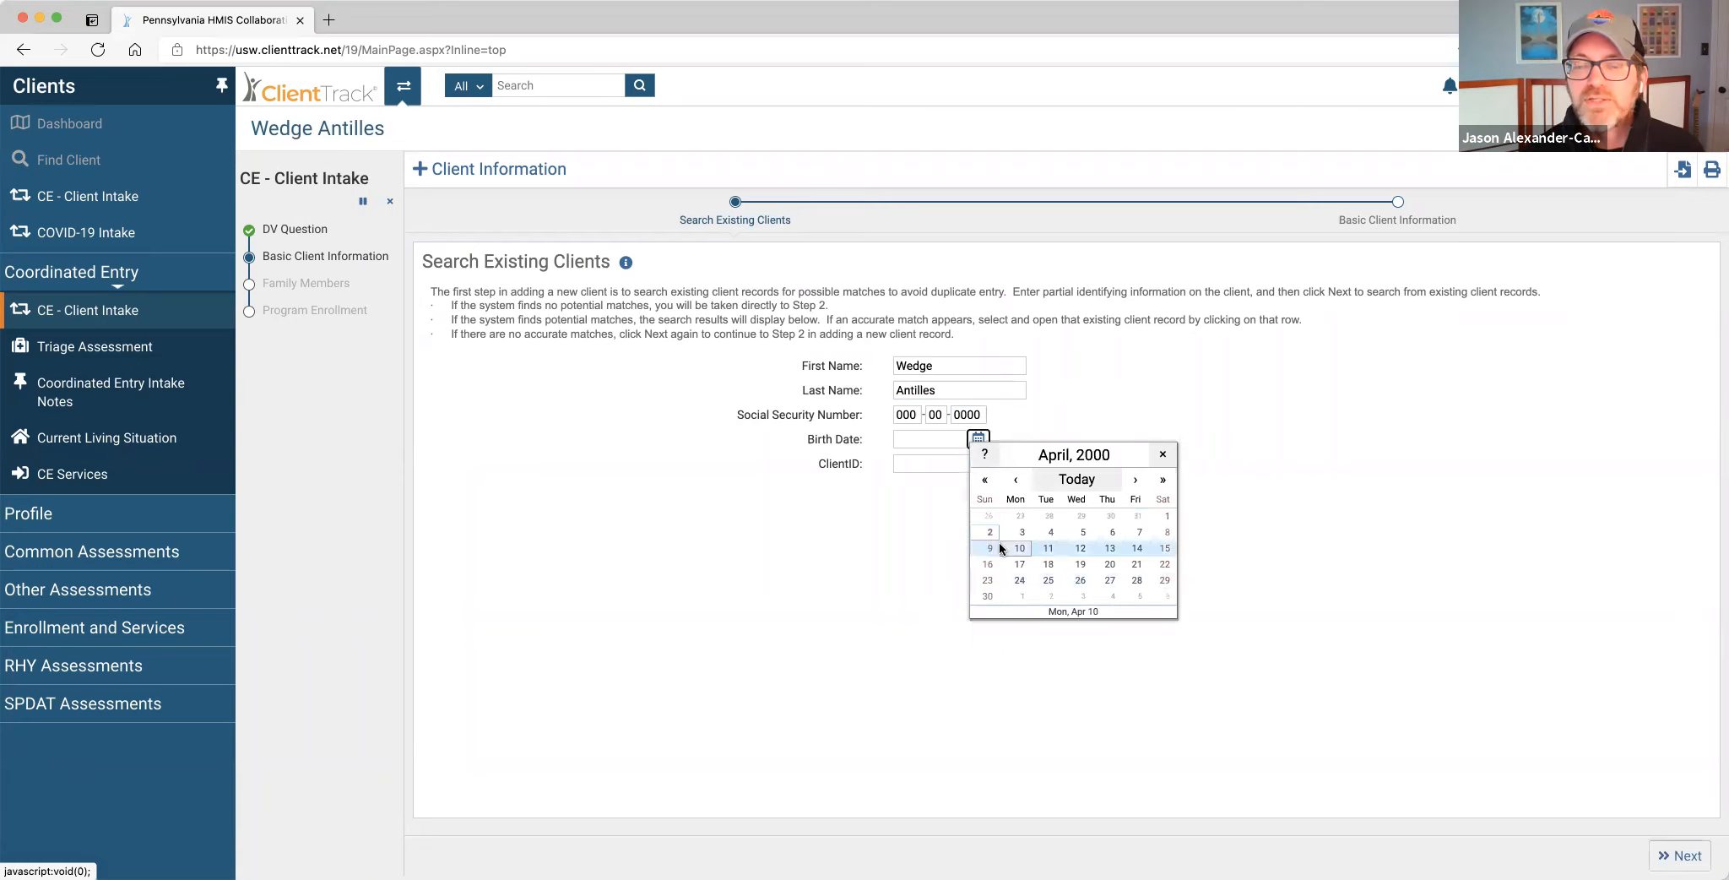
drag(984, 479, 988, 550)
click(1016, 479)
click(1015, 479)
click(1015, 480)
click(1047, 563)
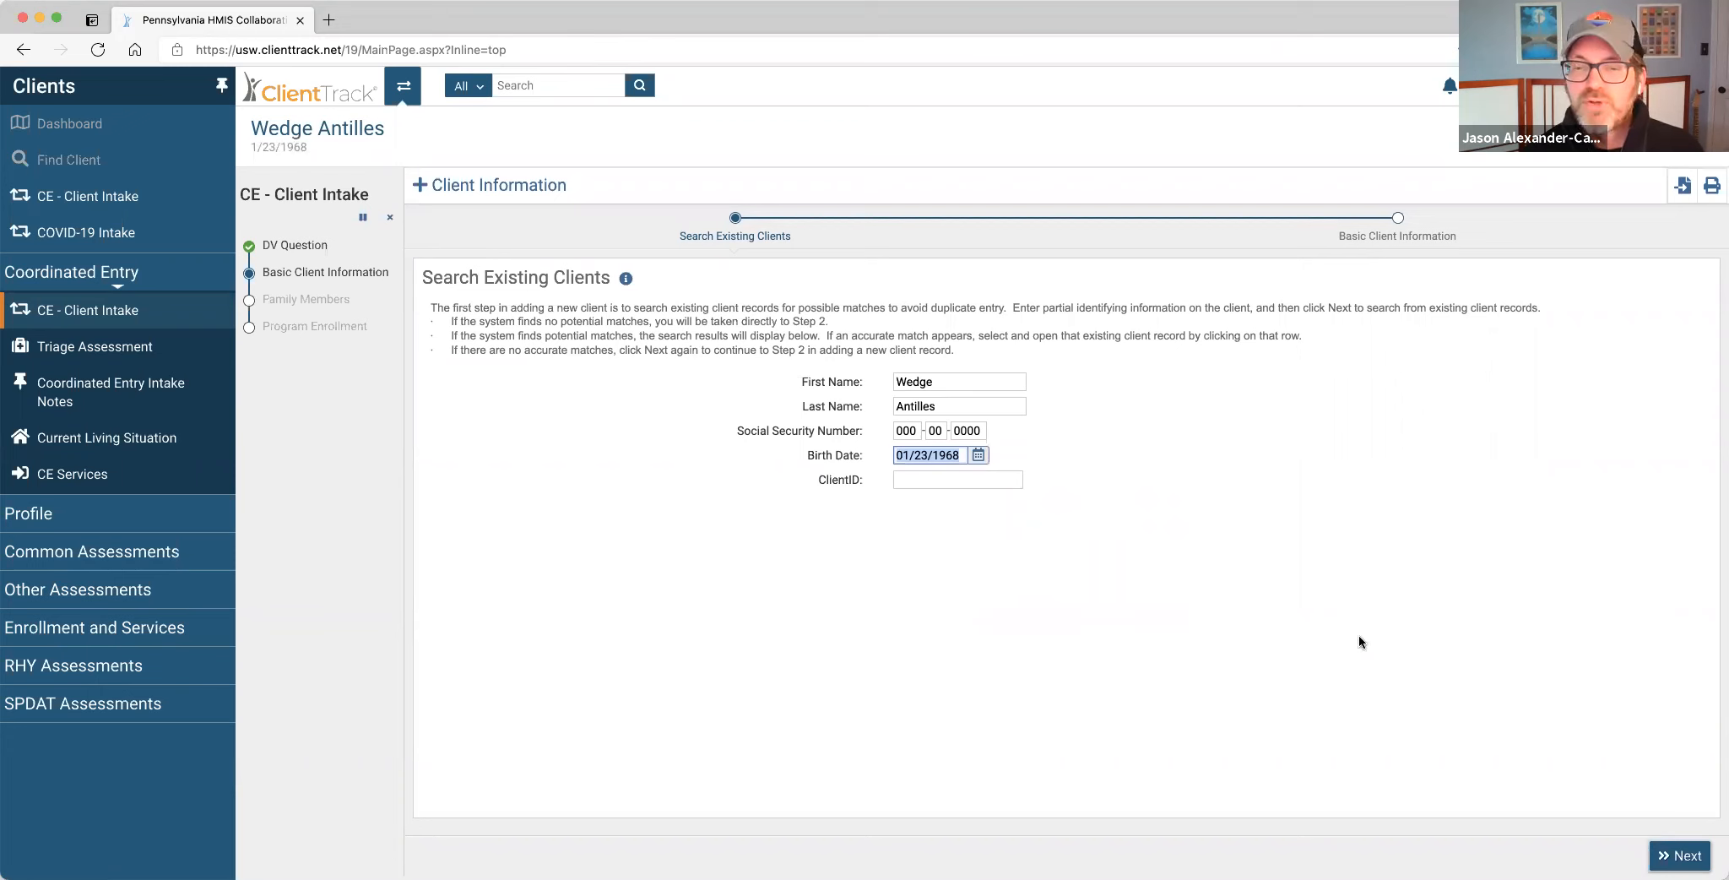
Run the duplicate client search and continue to the Basic Client Information form.
click(1665, 858)
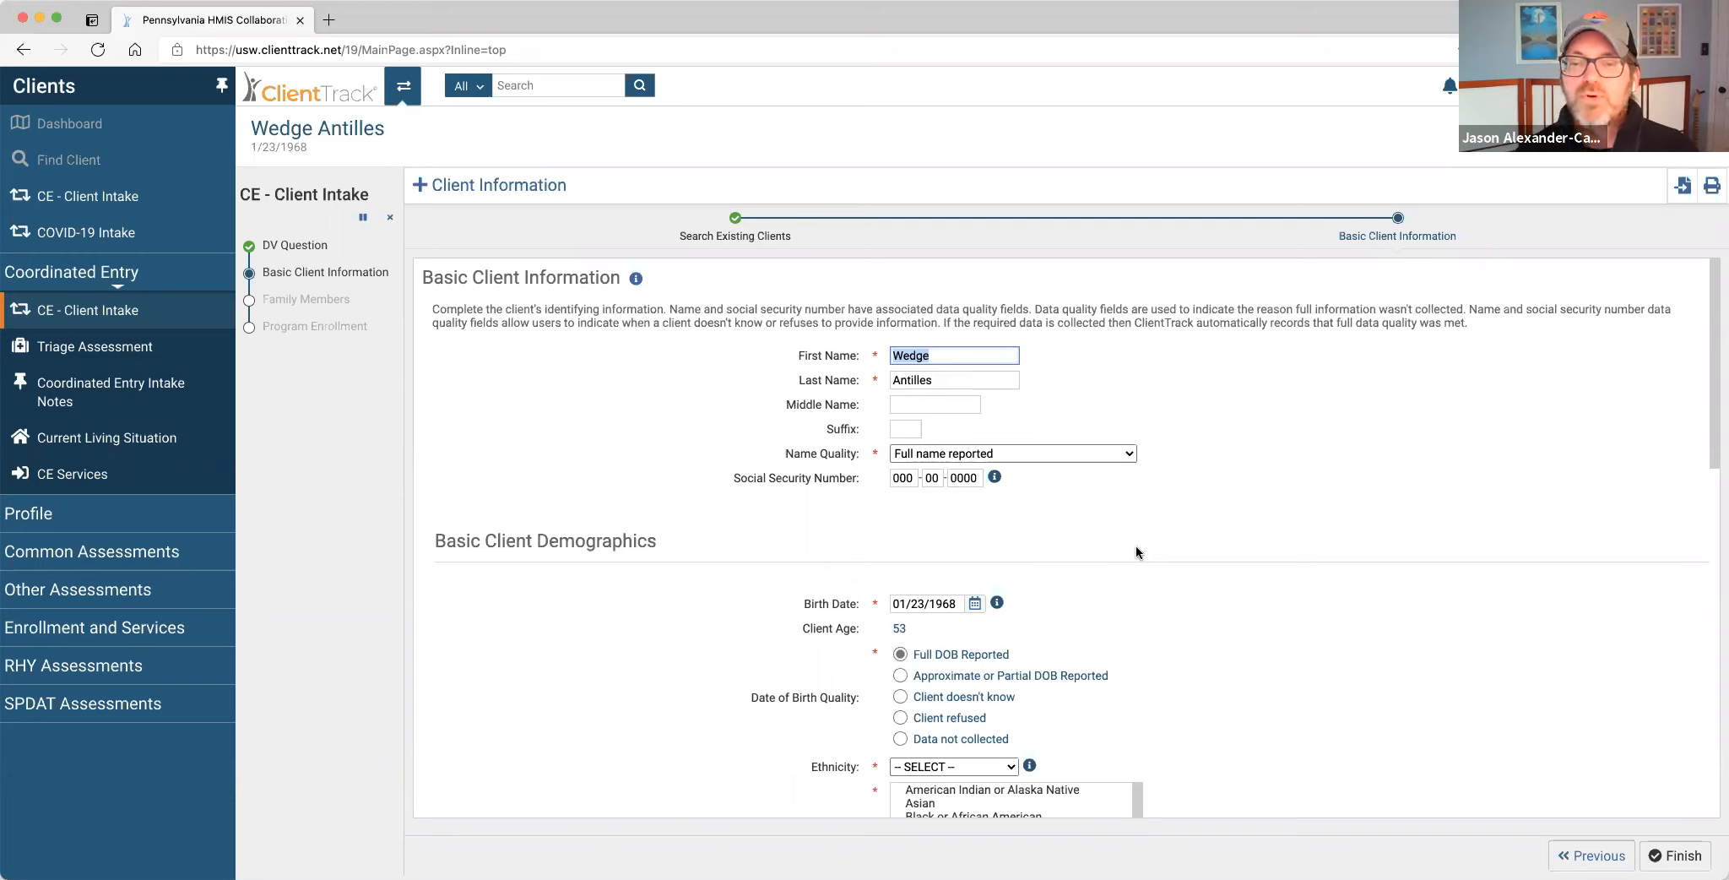
scroll(1217, 550, down, 3)
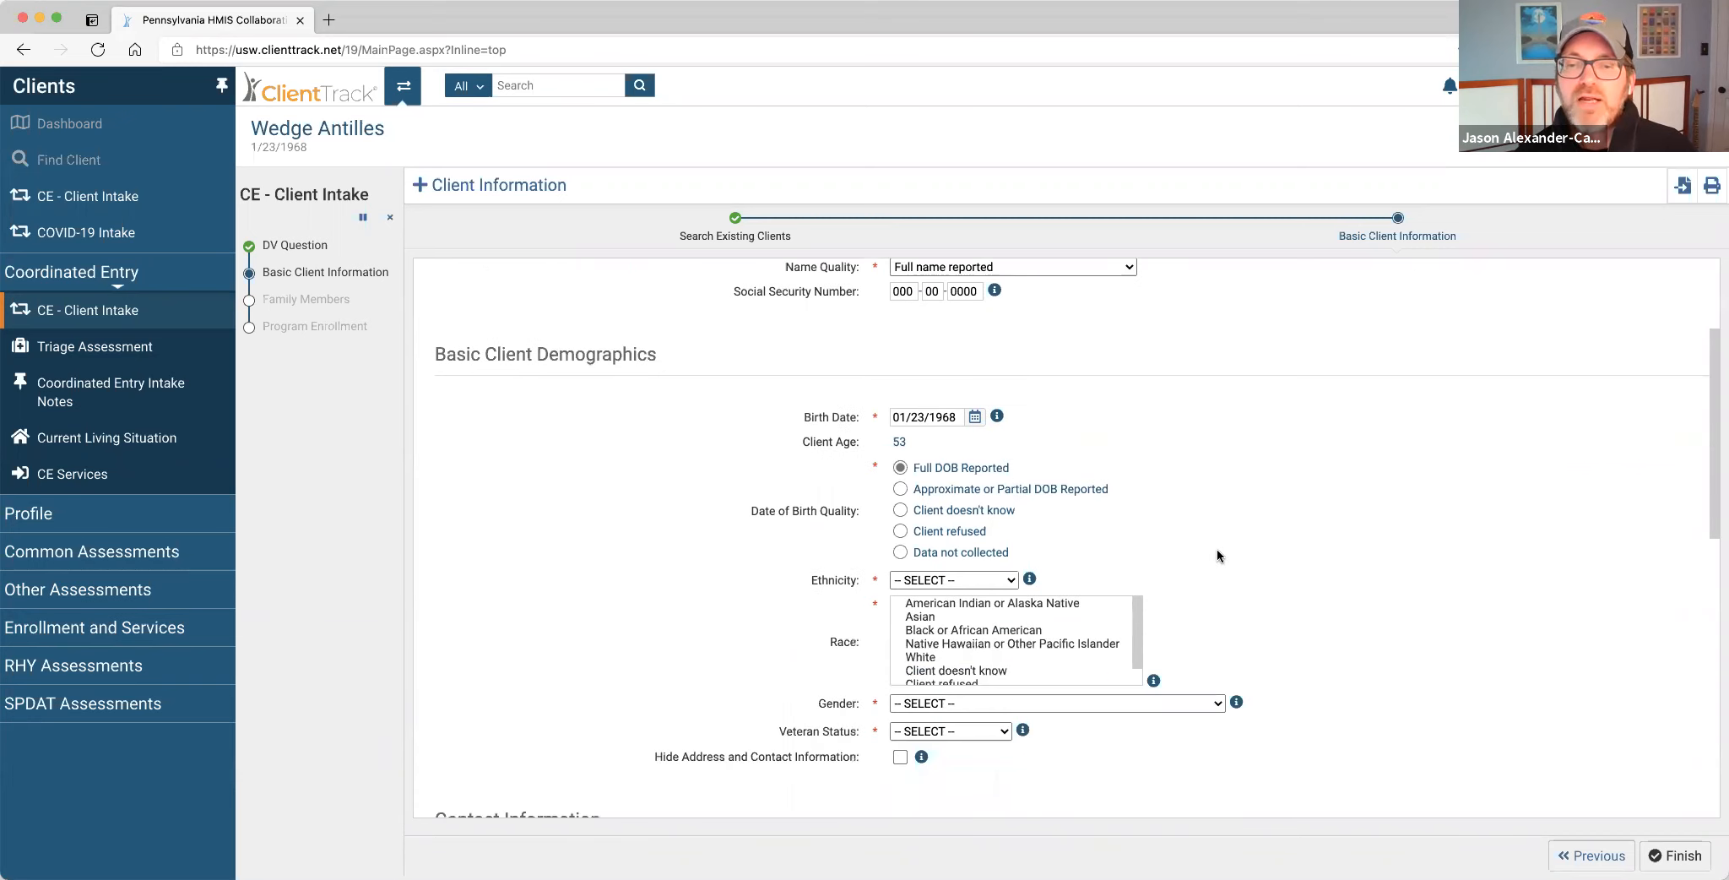
scroll(1218, 550, up, 2)
scroll(1218, 556, down, 1)
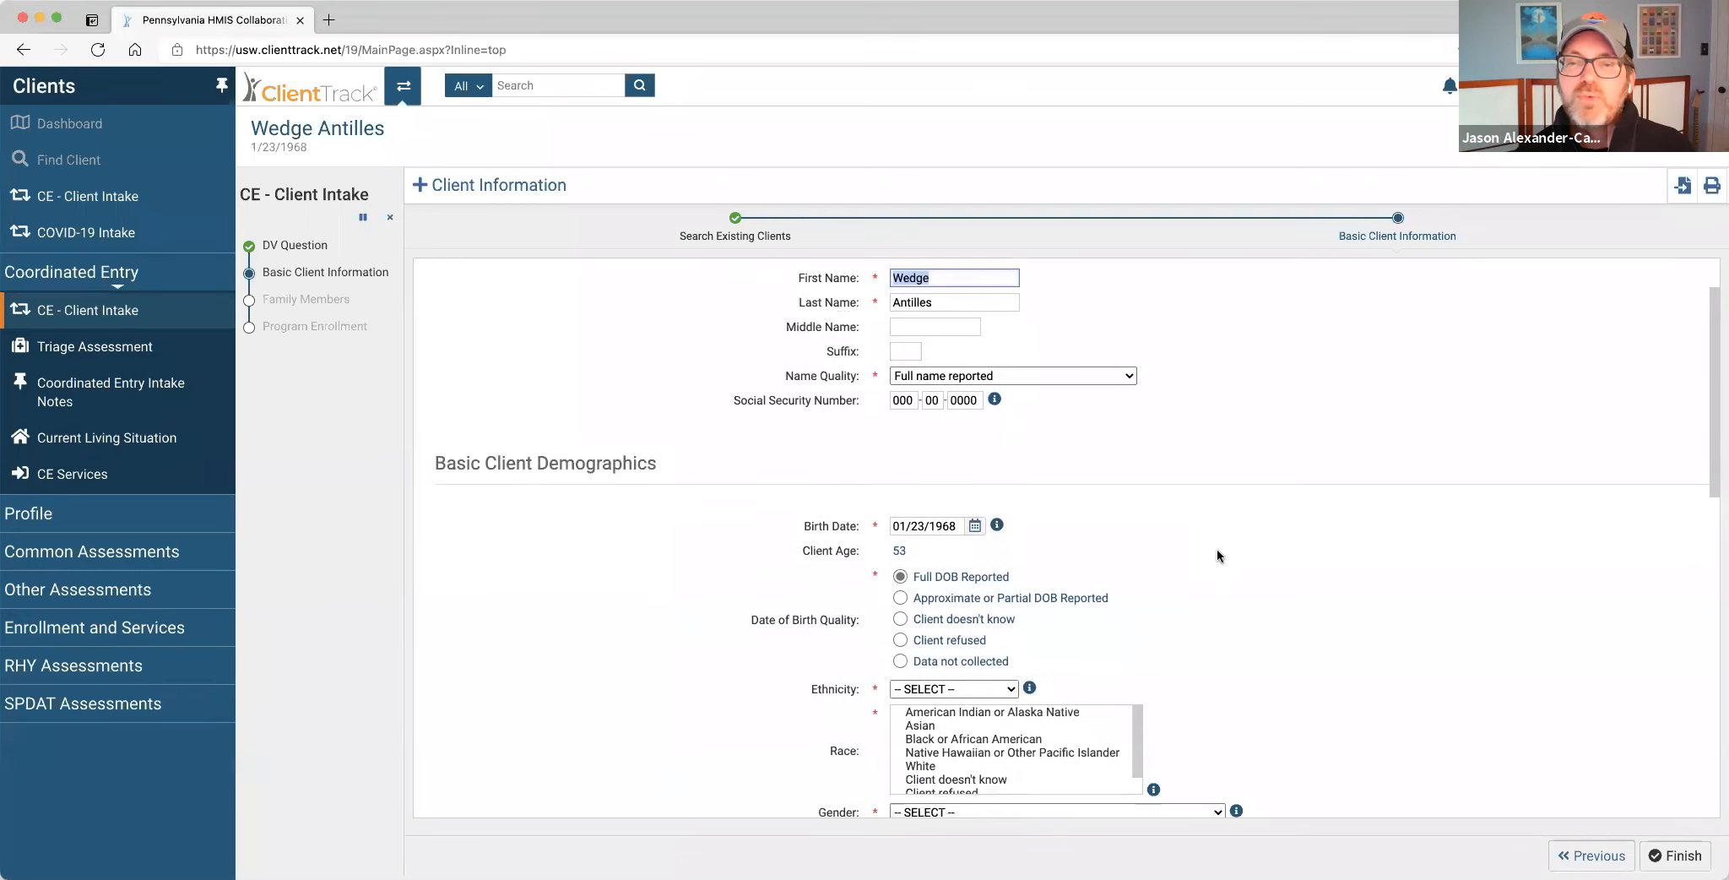
scroll(1217, 555, down, 5)
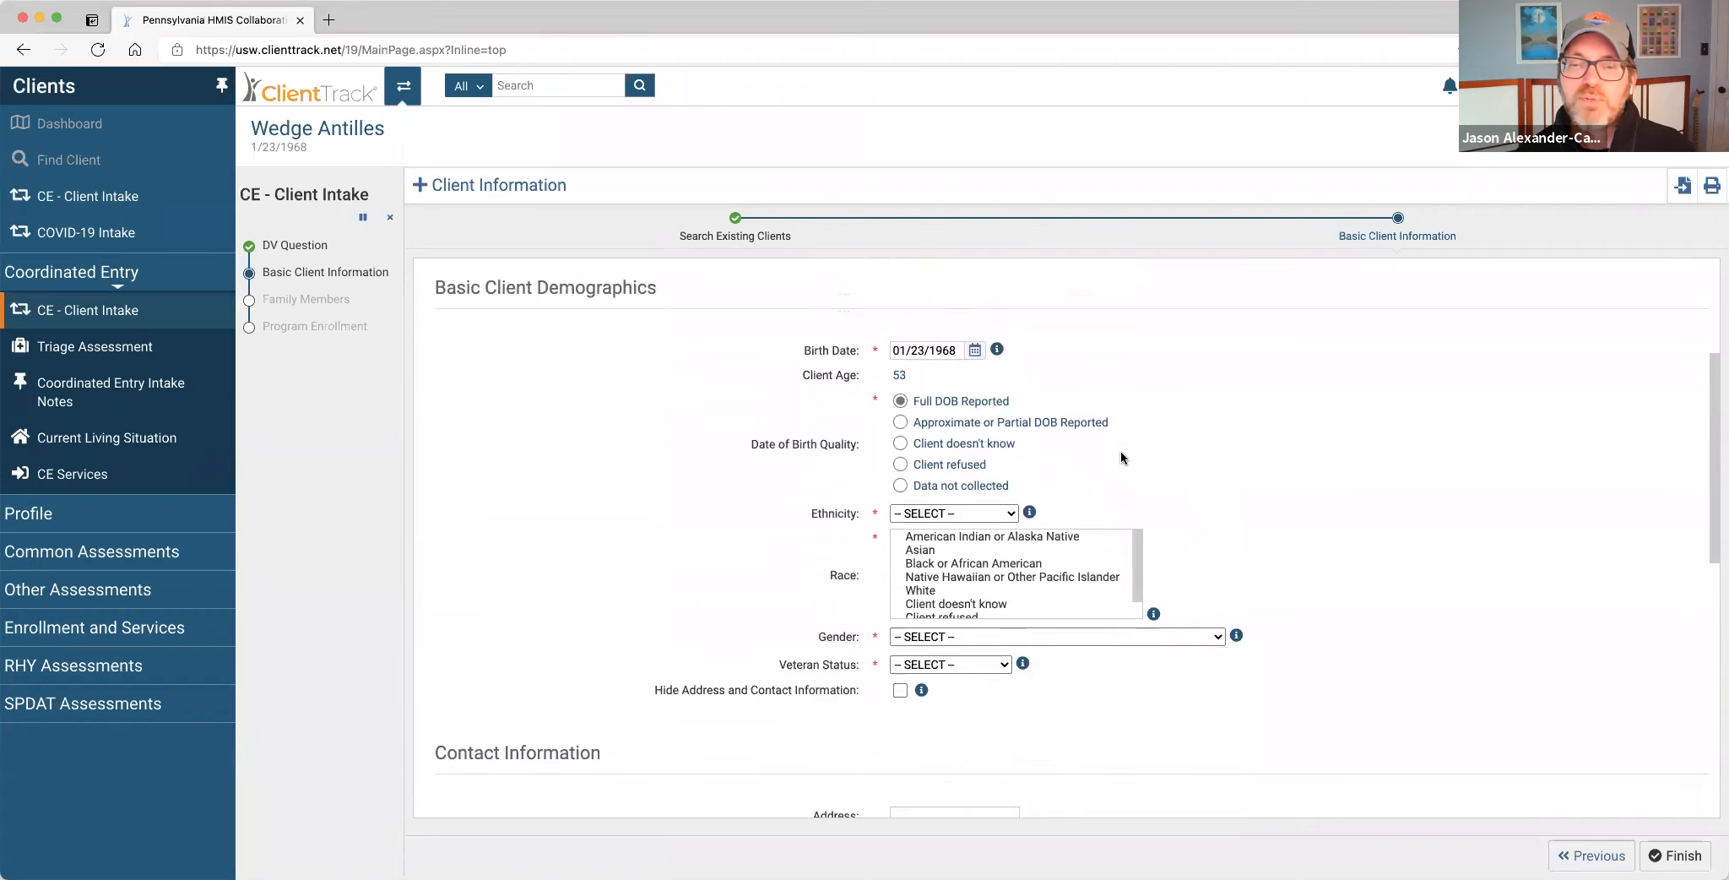
scroll(1143, 457, down, 3)
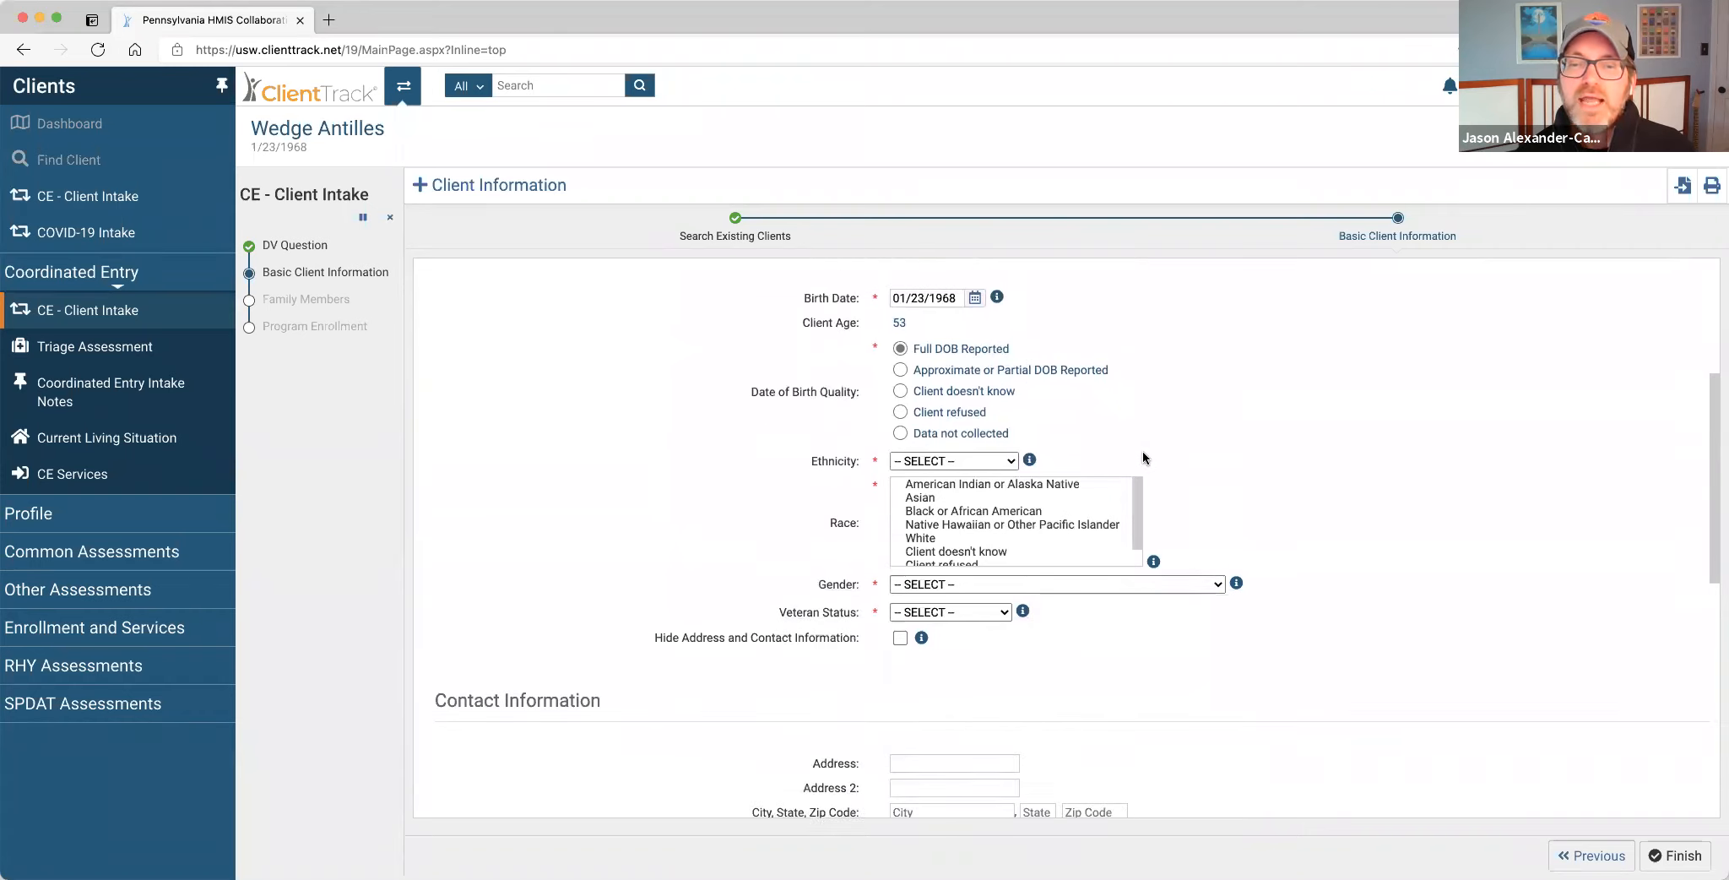
Set Ethnicity to Hispanic/Latino, Race to White, Gender to Male and Veteran Status to Yes.
click(989, 512)
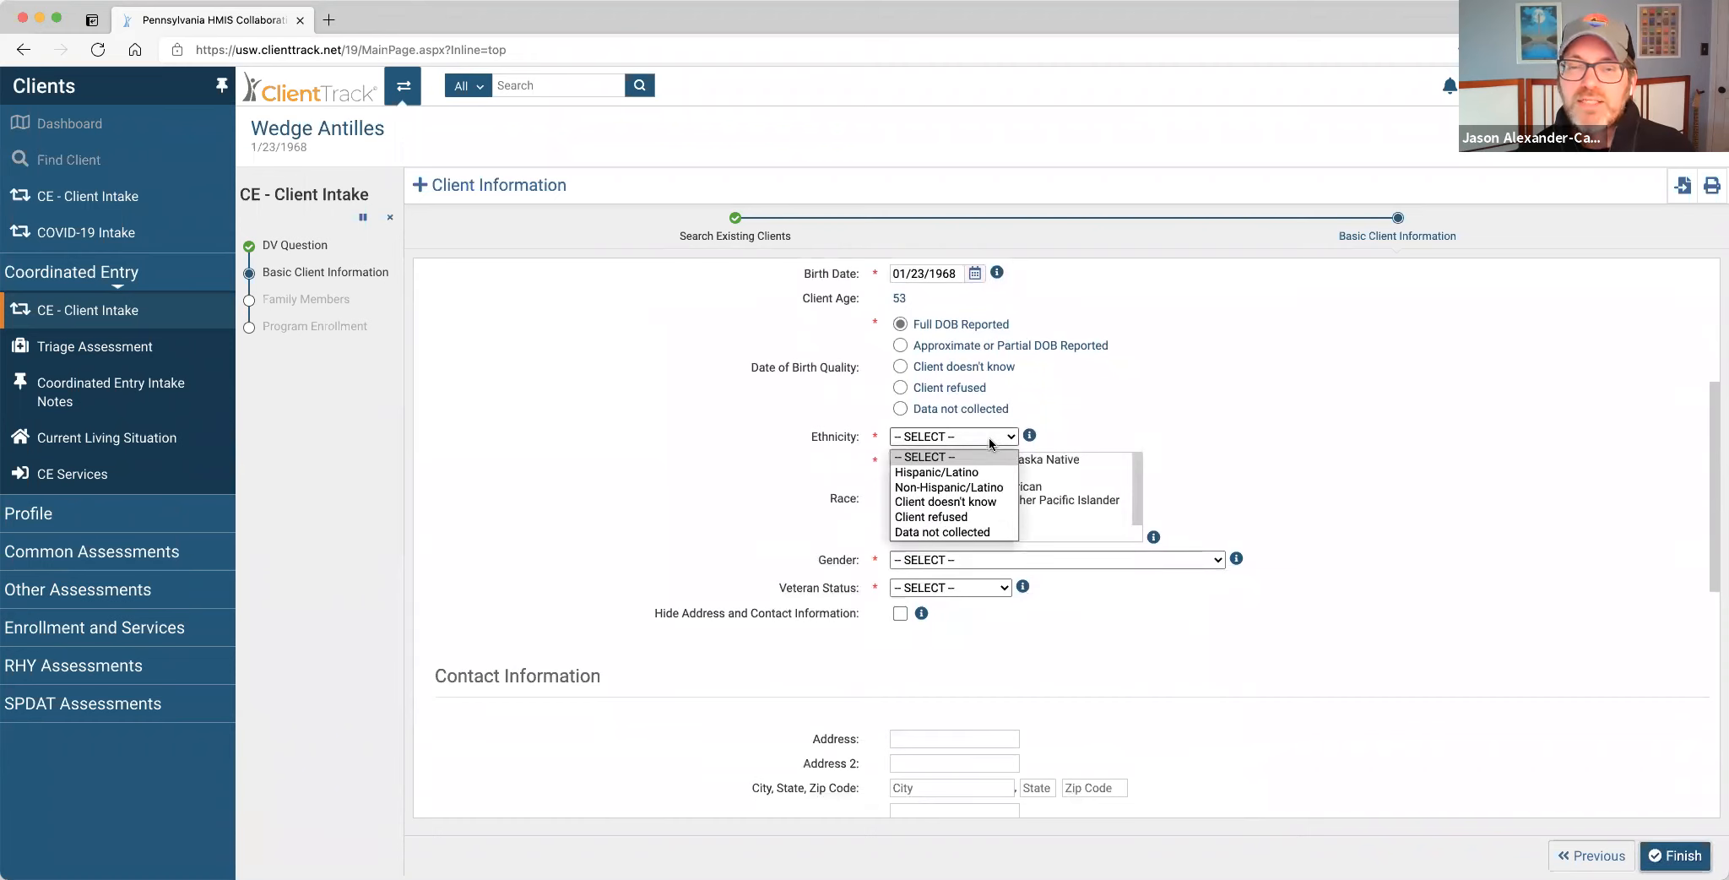
click(982, 471)
click(980, 513)
click(1044, 558)
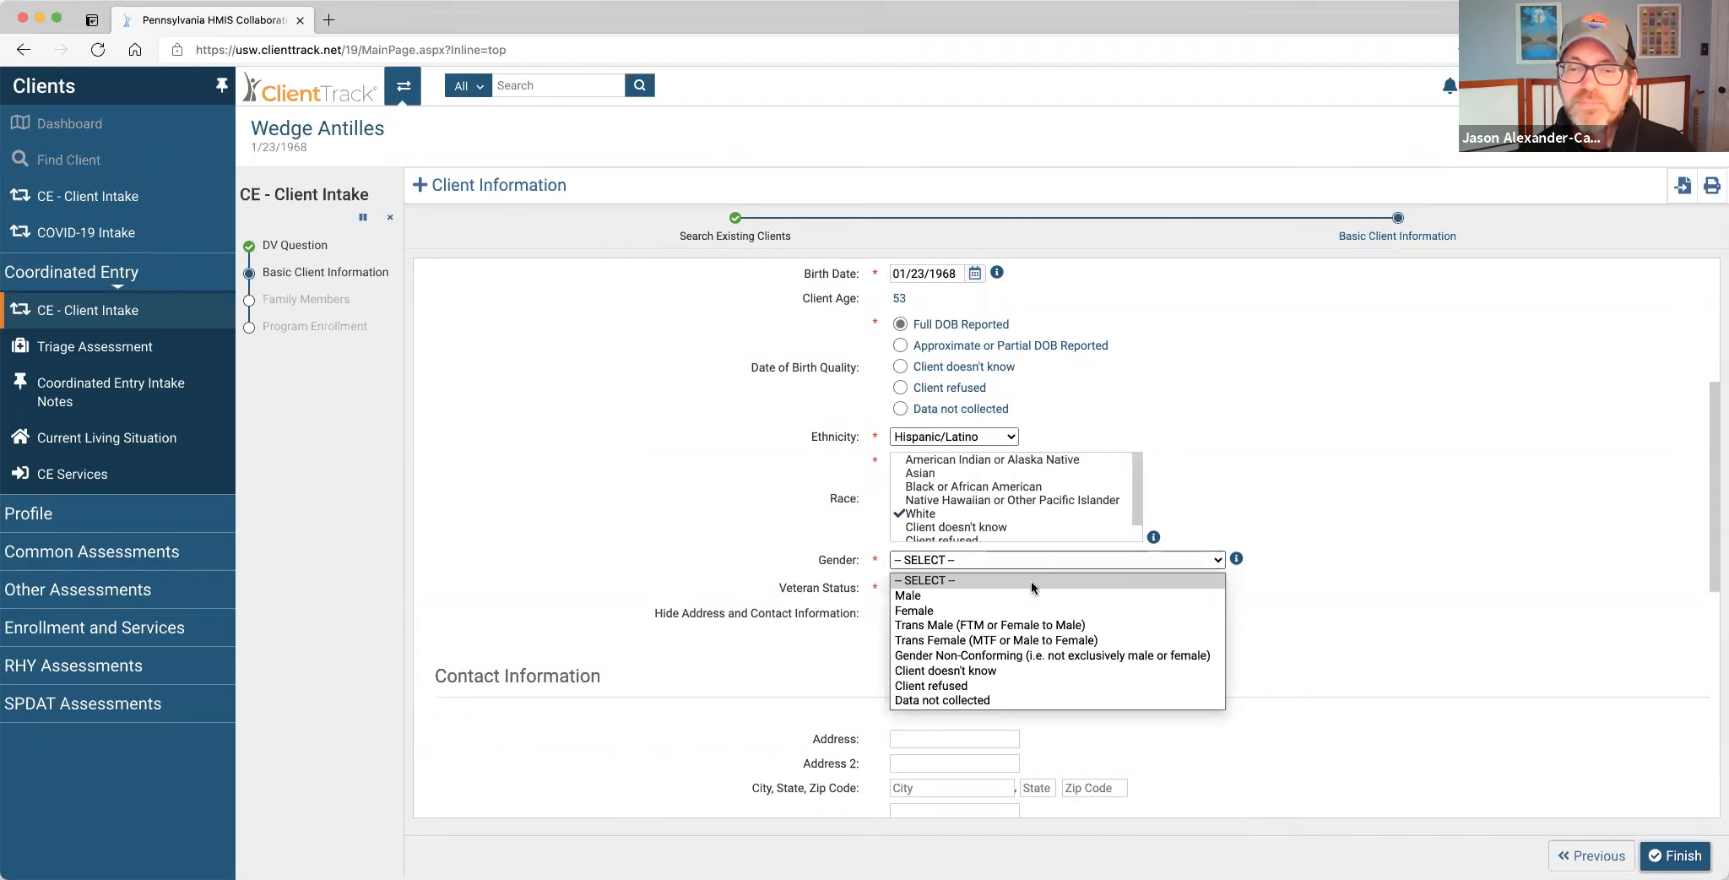
click(1028, 593)
click(995, 590)
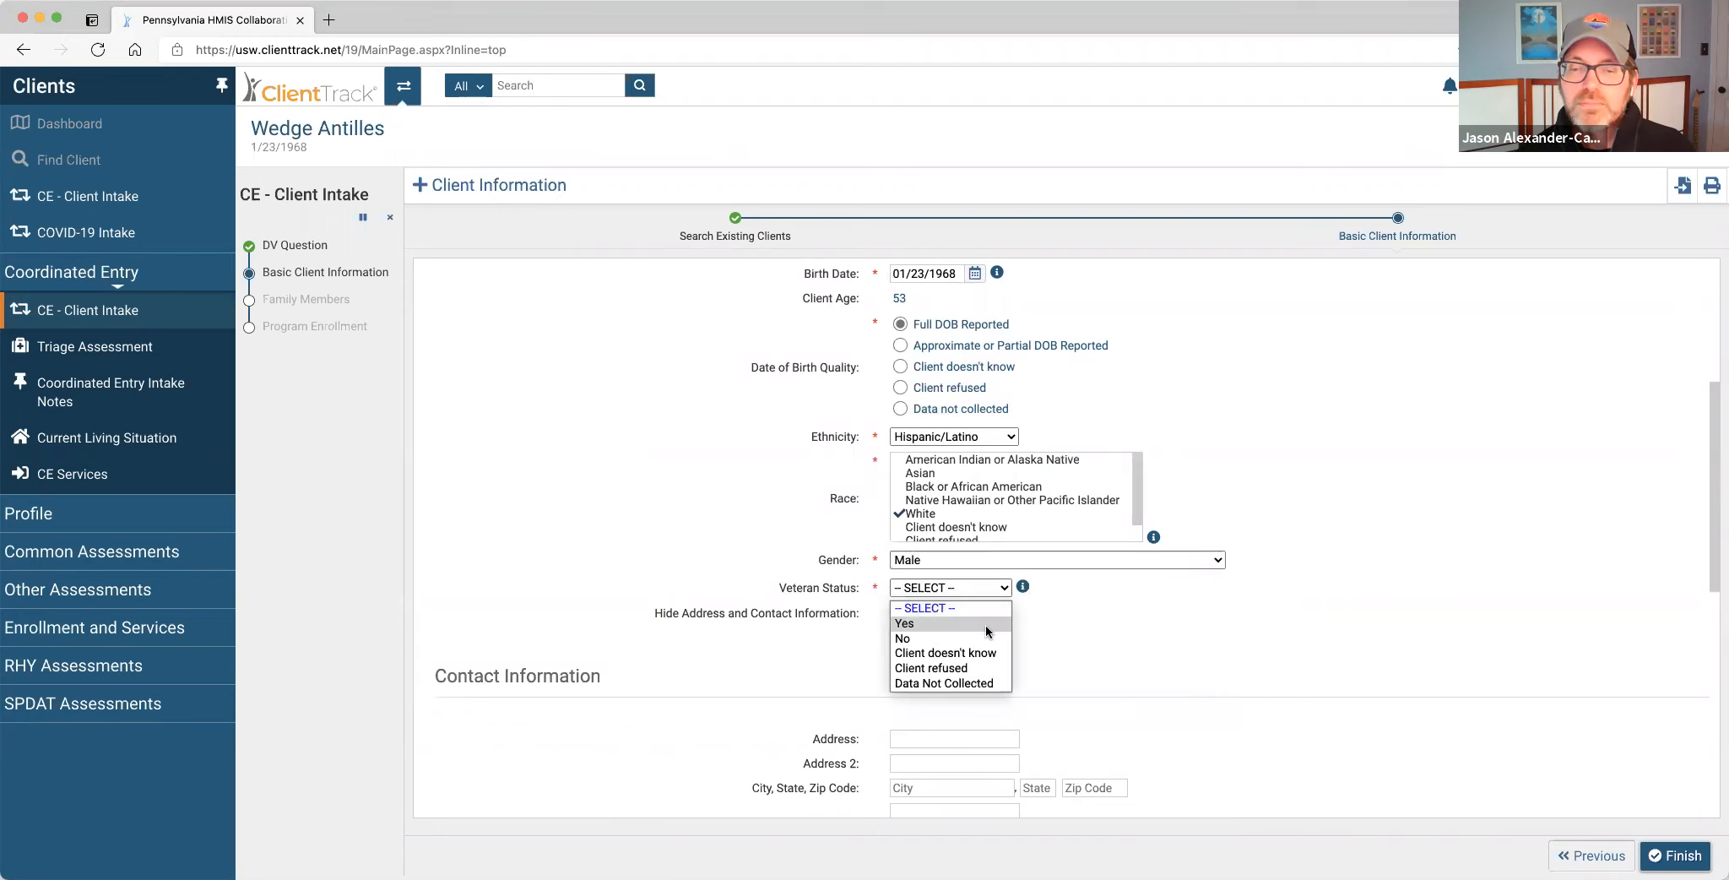
click(984, 624)
scroll(1157, 680, down, 5)
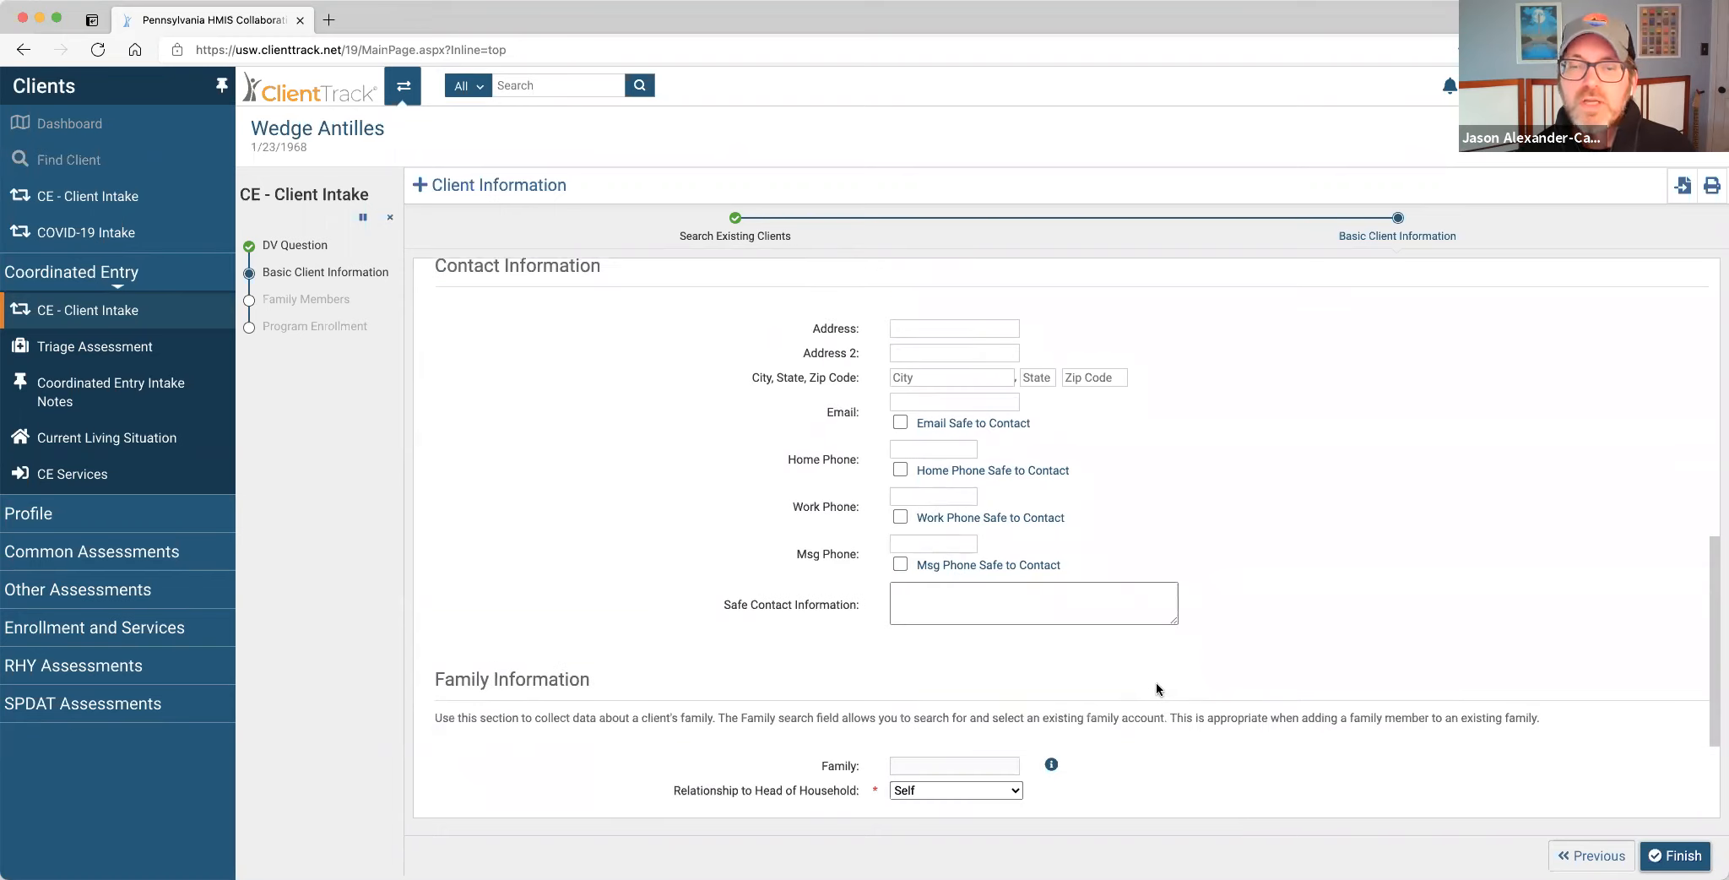
Enter the client's street address and city, which auto-fills state and zip, plus a home phone marked safe to contact.
click(944, 334)
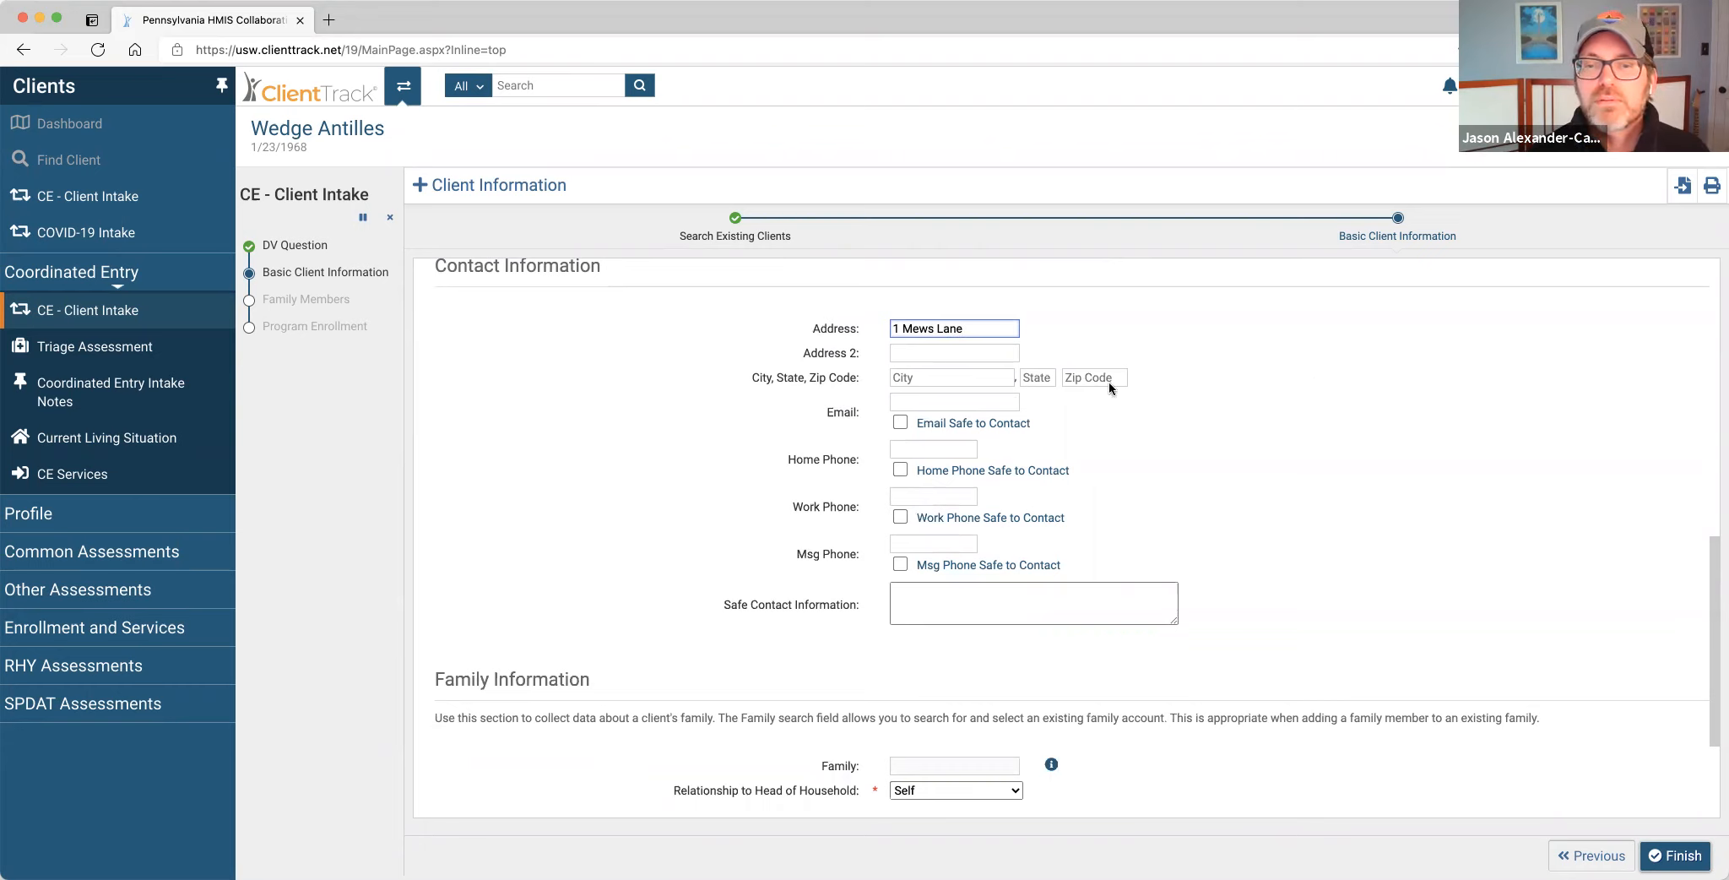
click(953, 382)
text(Wil)
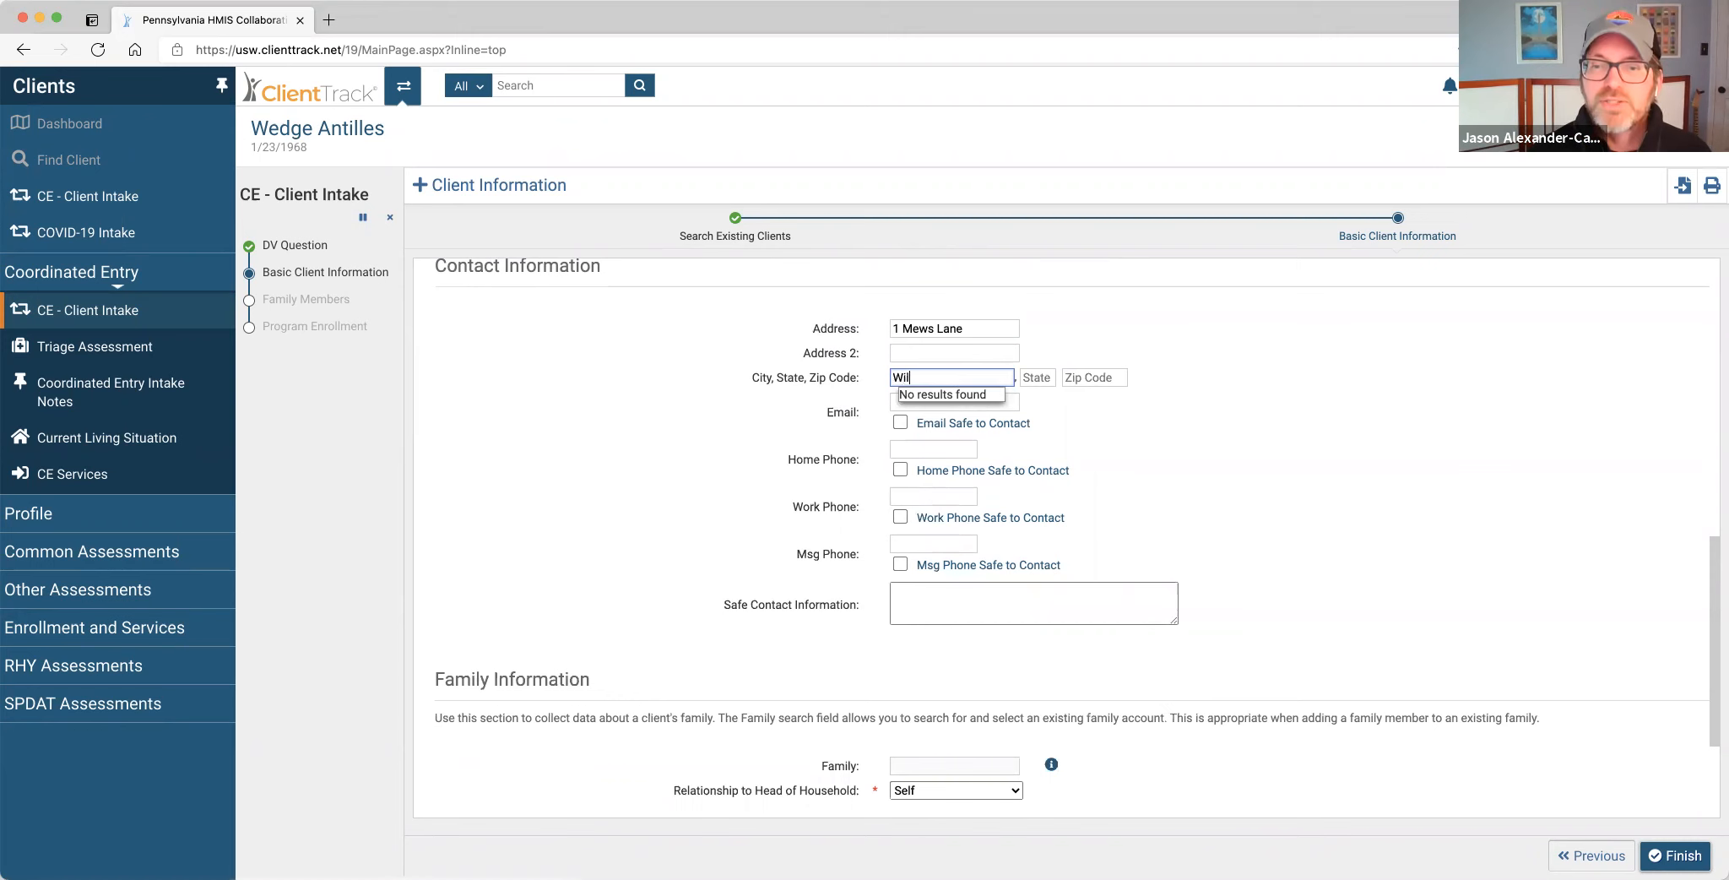
text(liamsport)
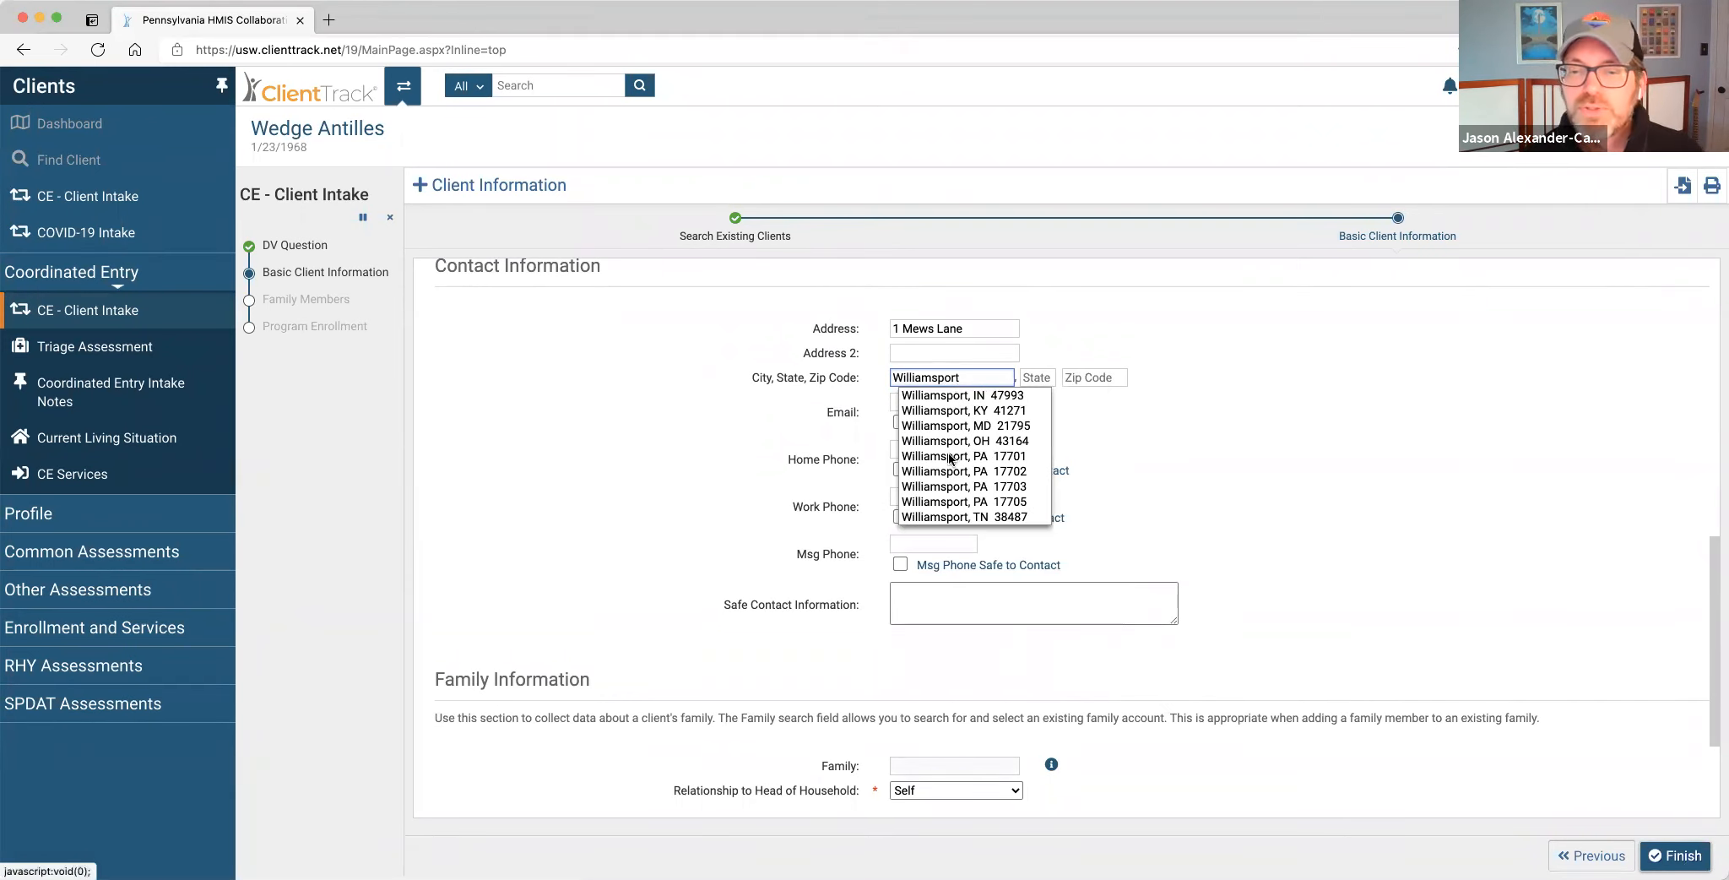
click(951, 457)
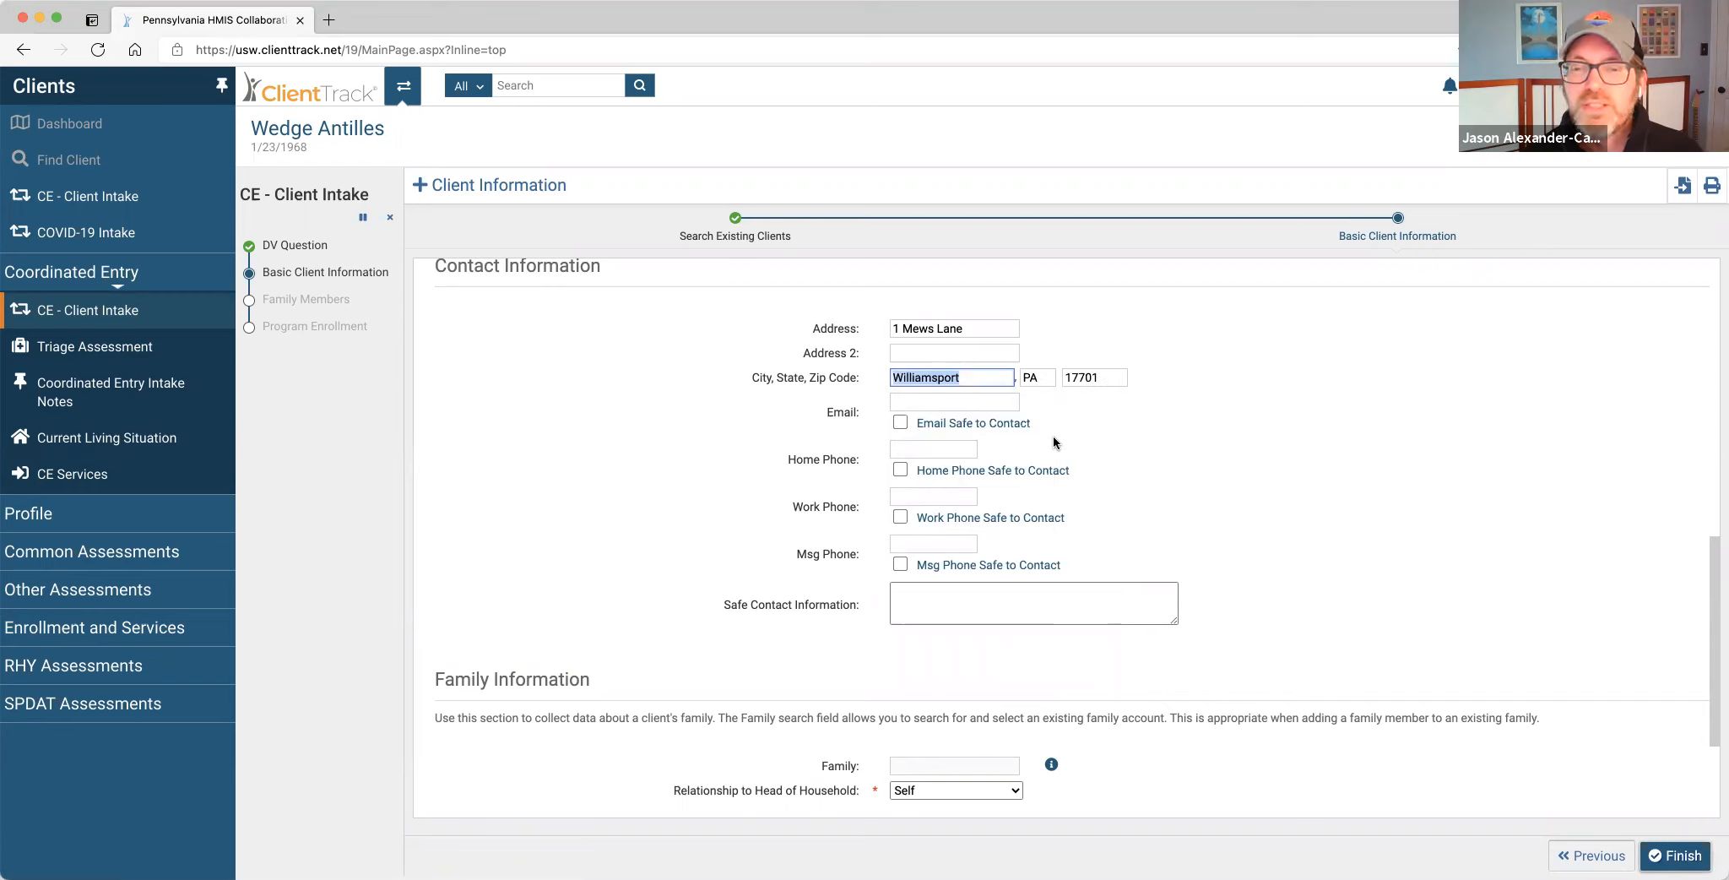
click(936, 404)
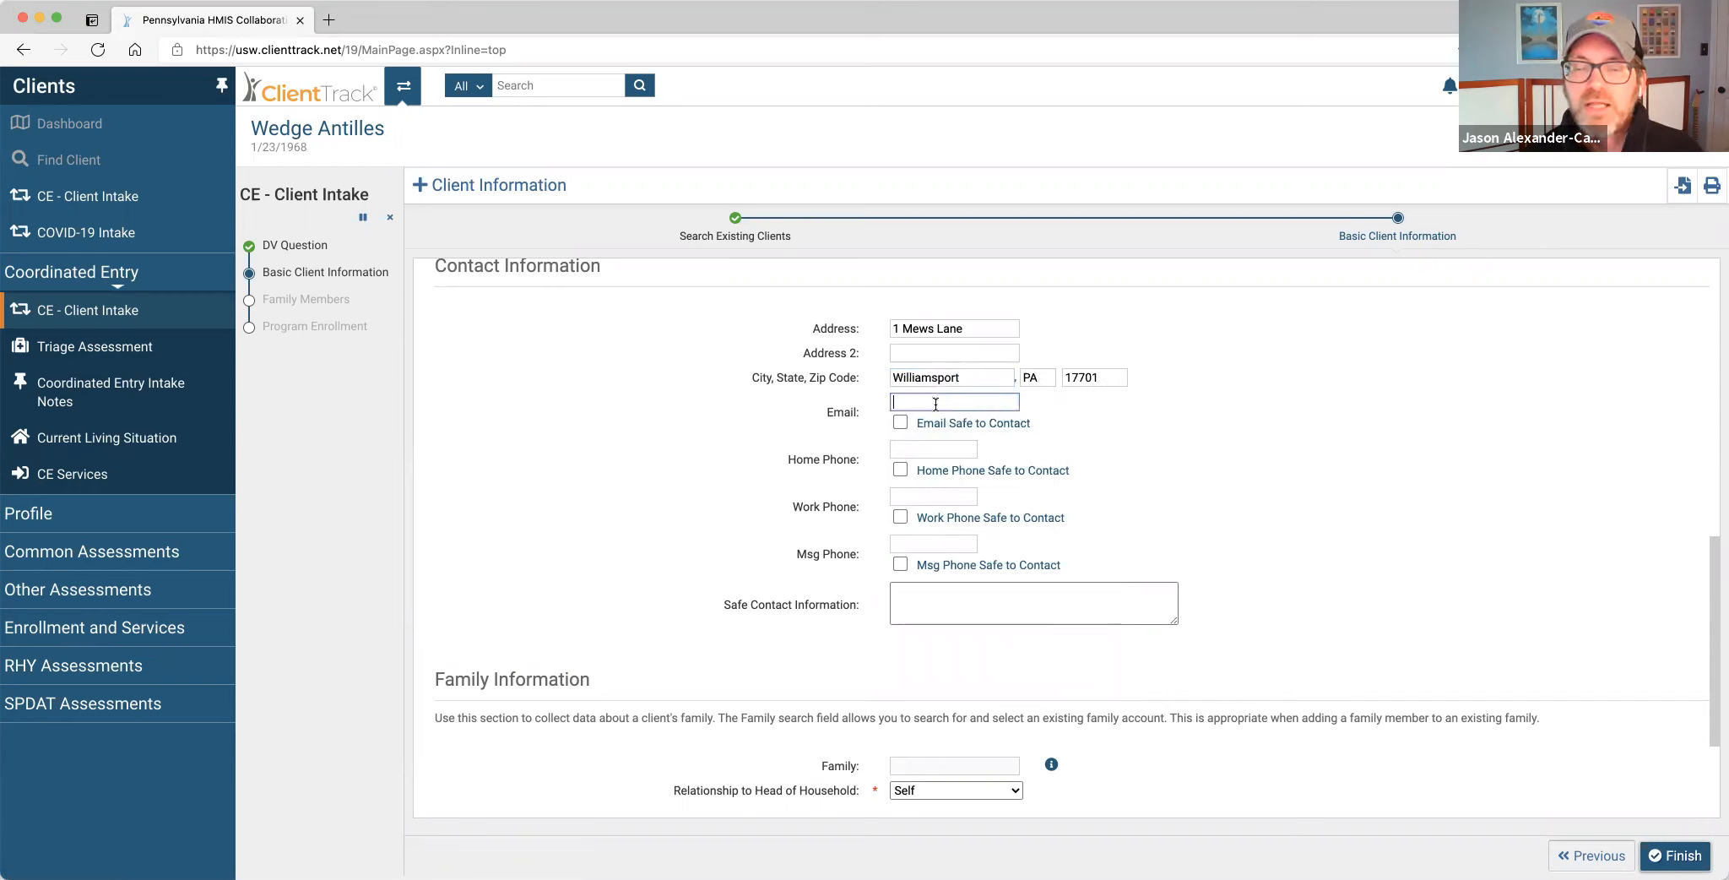
click(915, 449)
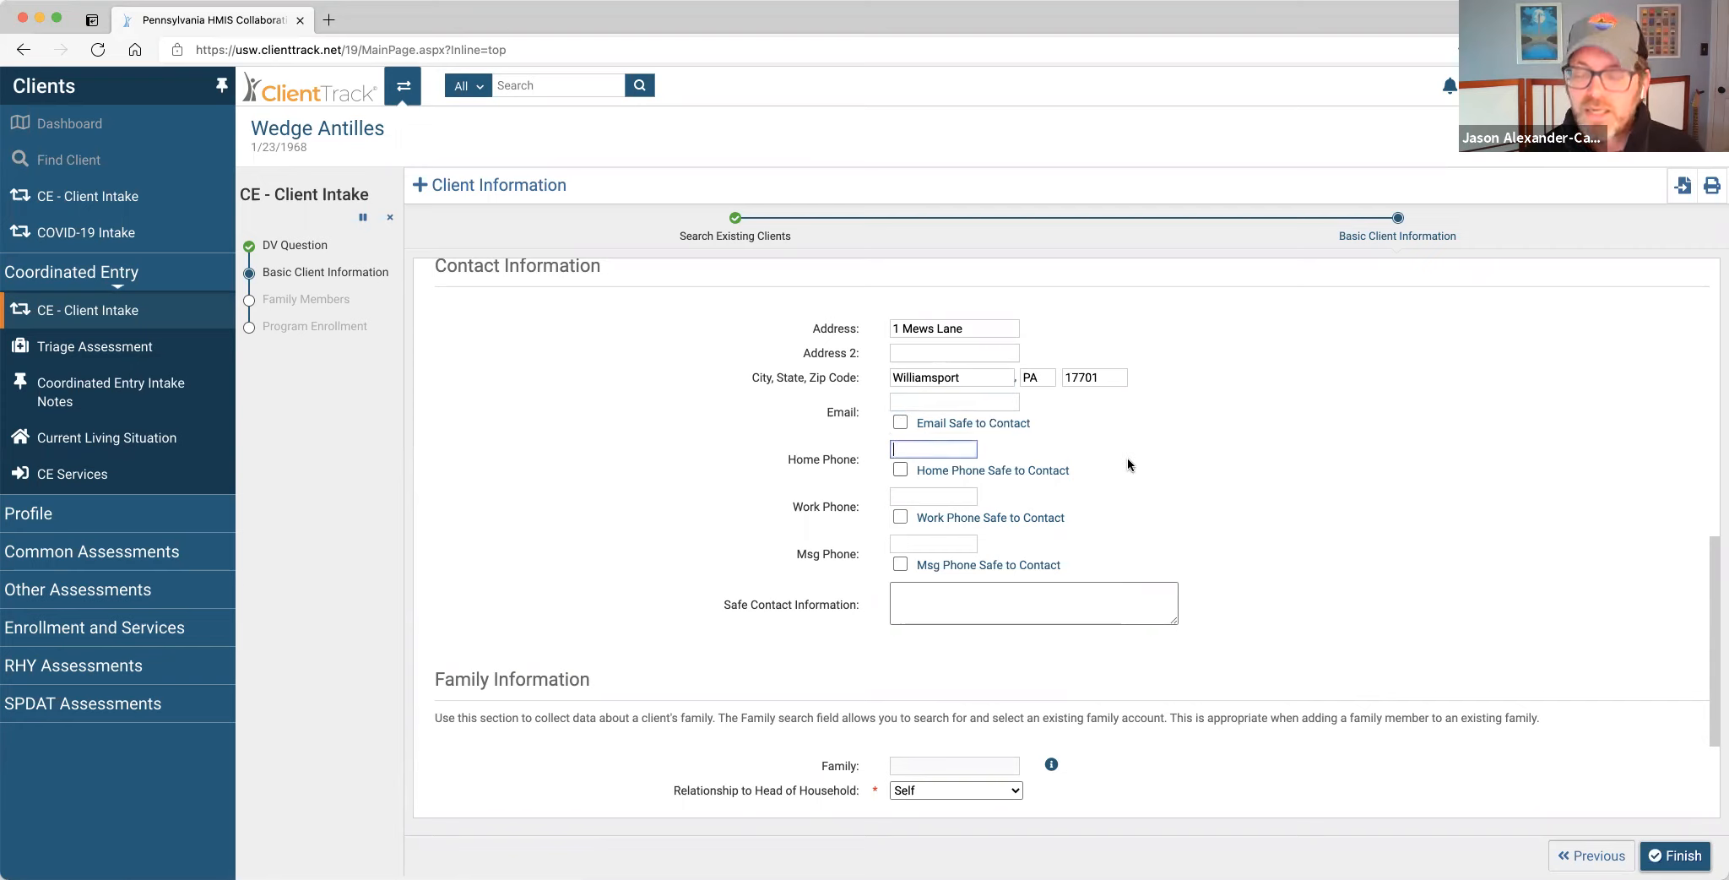
text(555-555-5555)
click(900, 469)
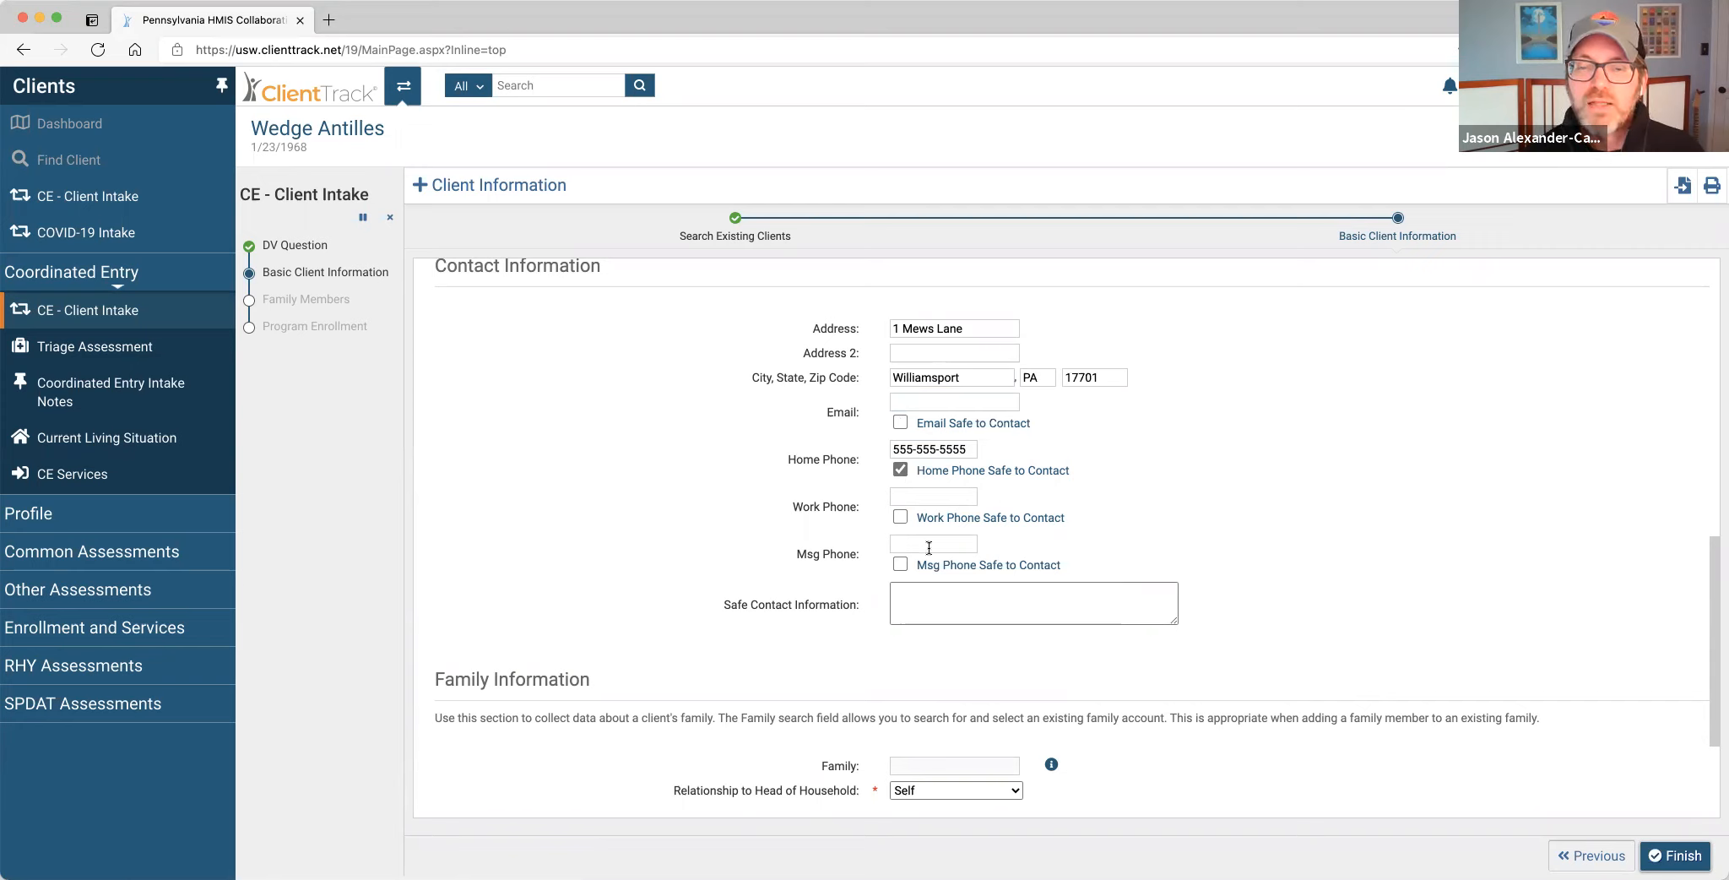
Enter 'Don't call before 8 am.' as the Safe Contact Information note.
click(910, 599)
text(A)
text(on't cal)
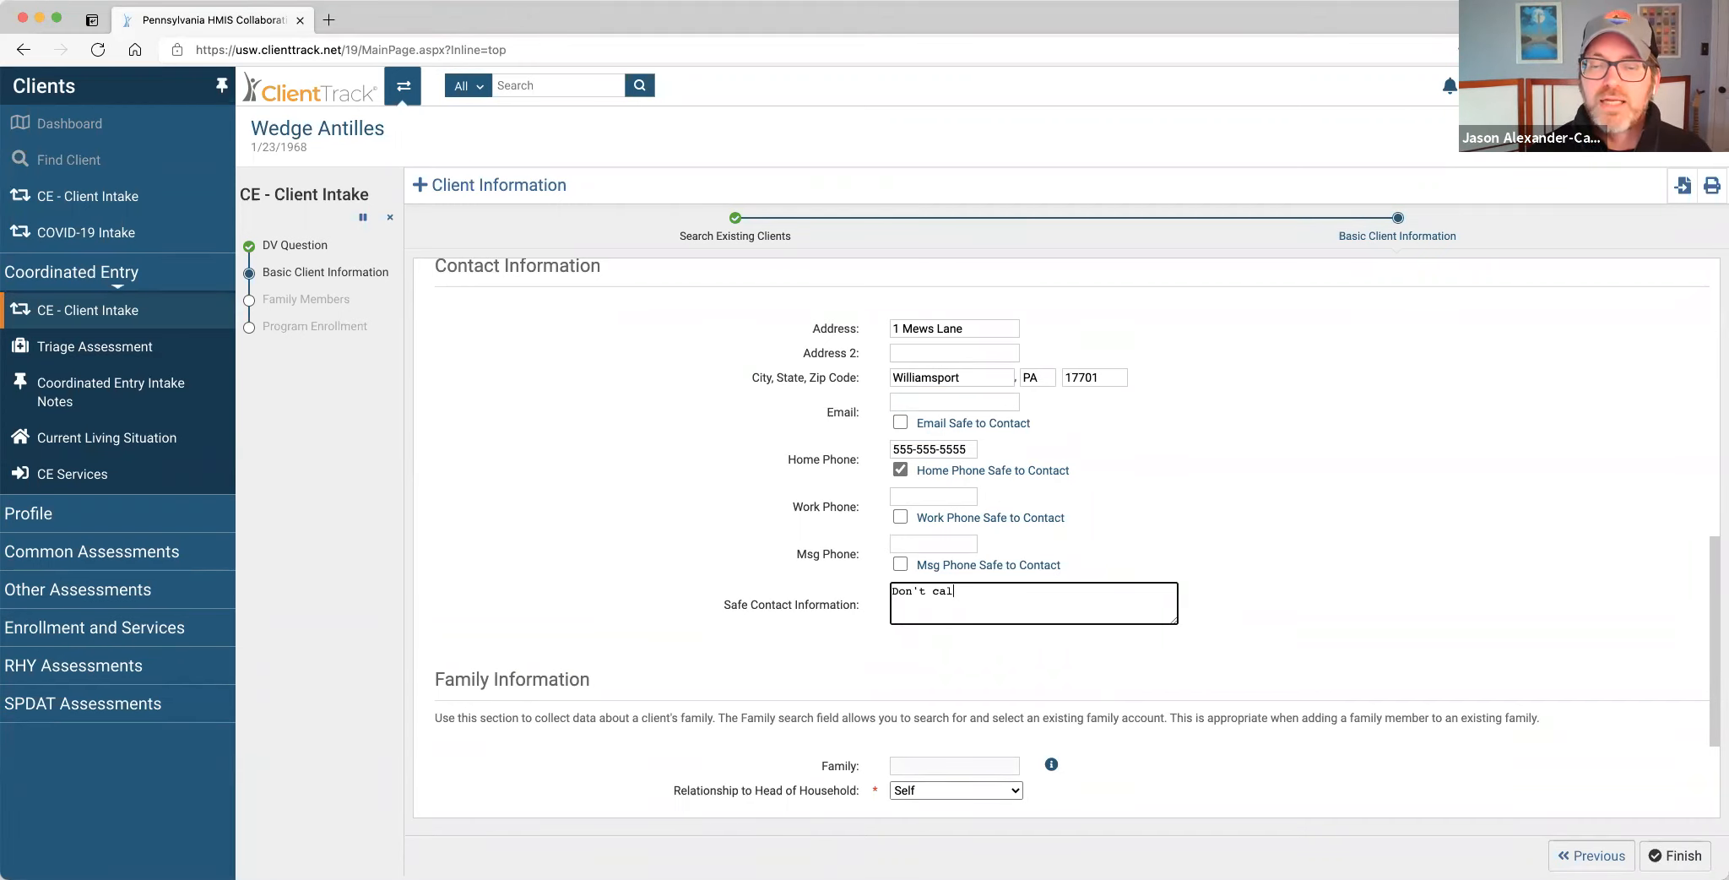
text(l b)
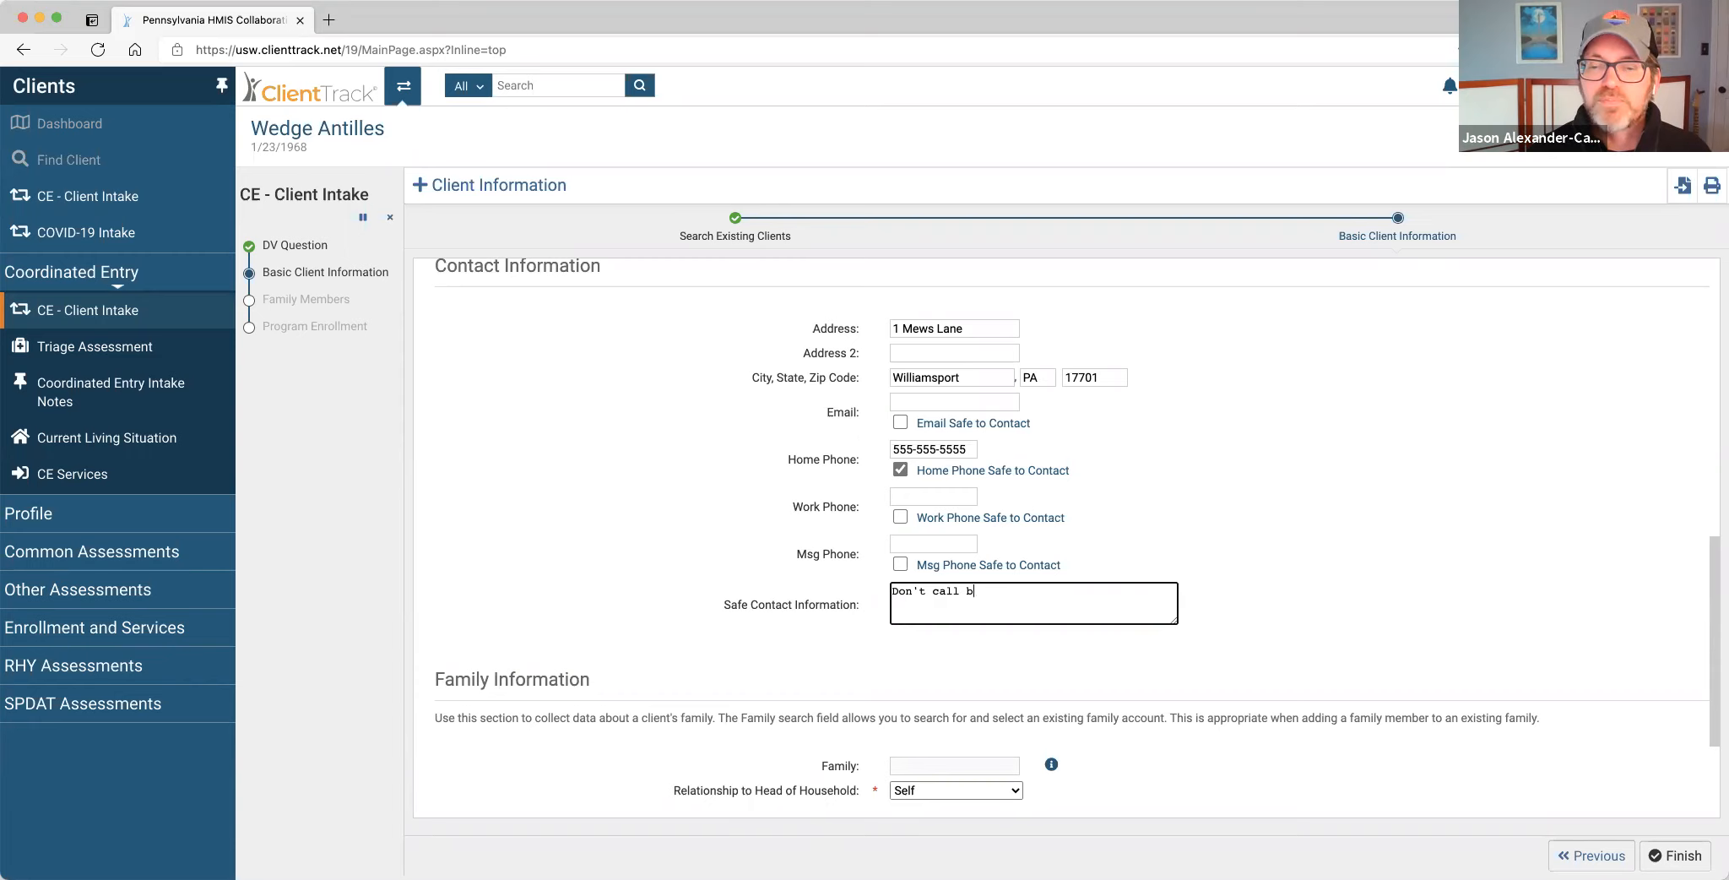
text(efore 8 am.)
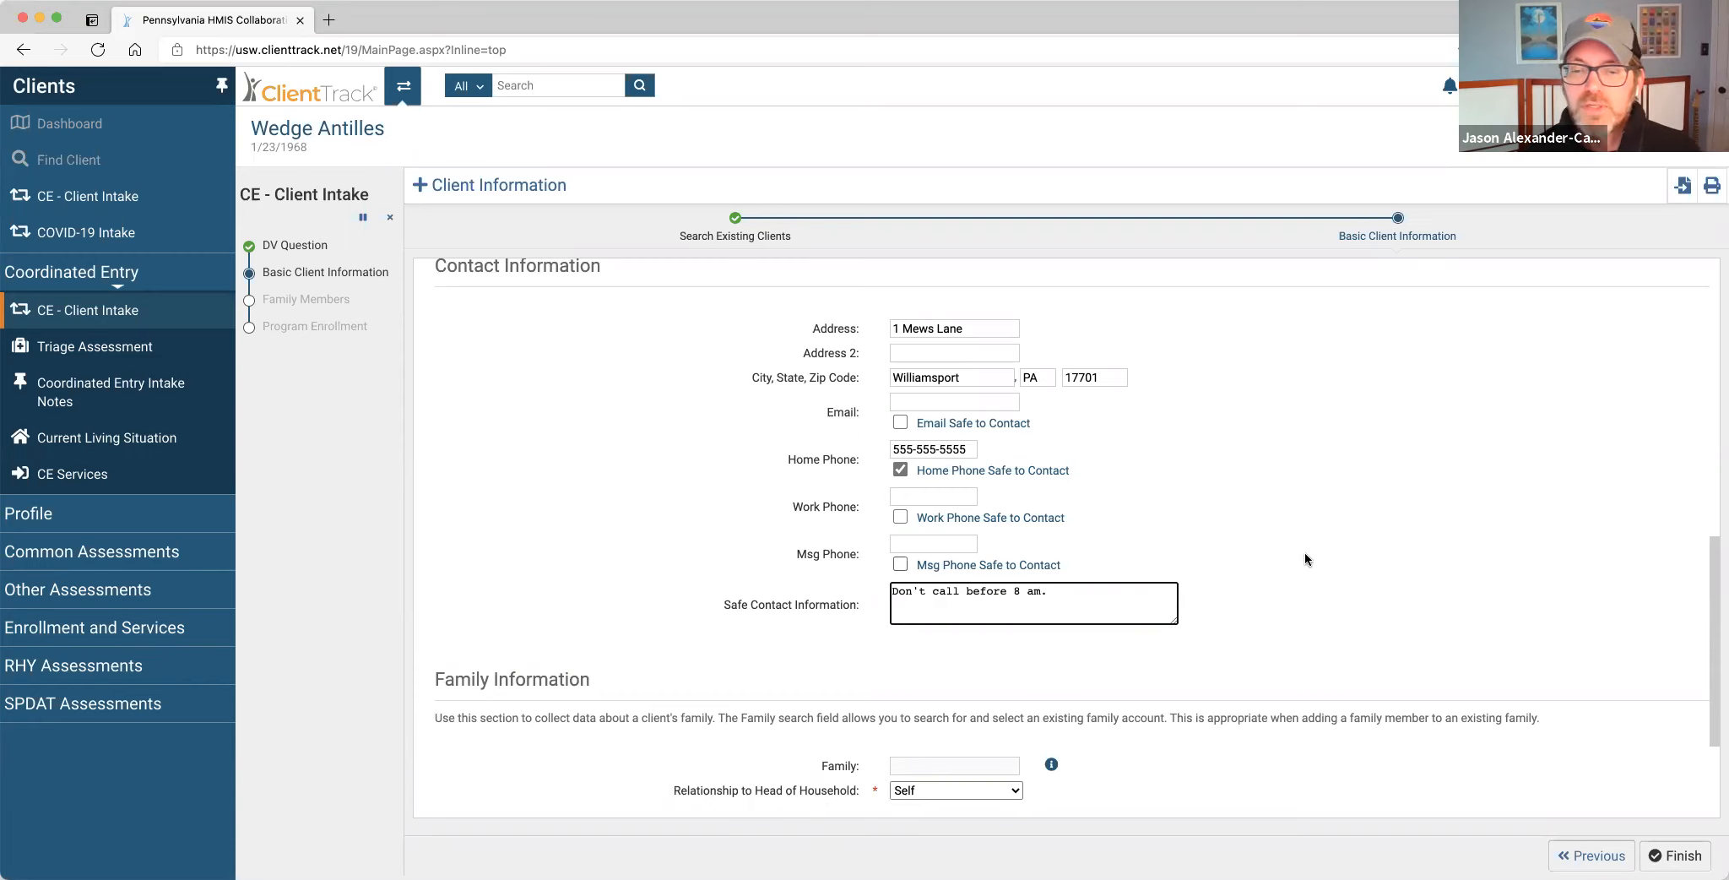
scroll(1305, 551, down, 3)
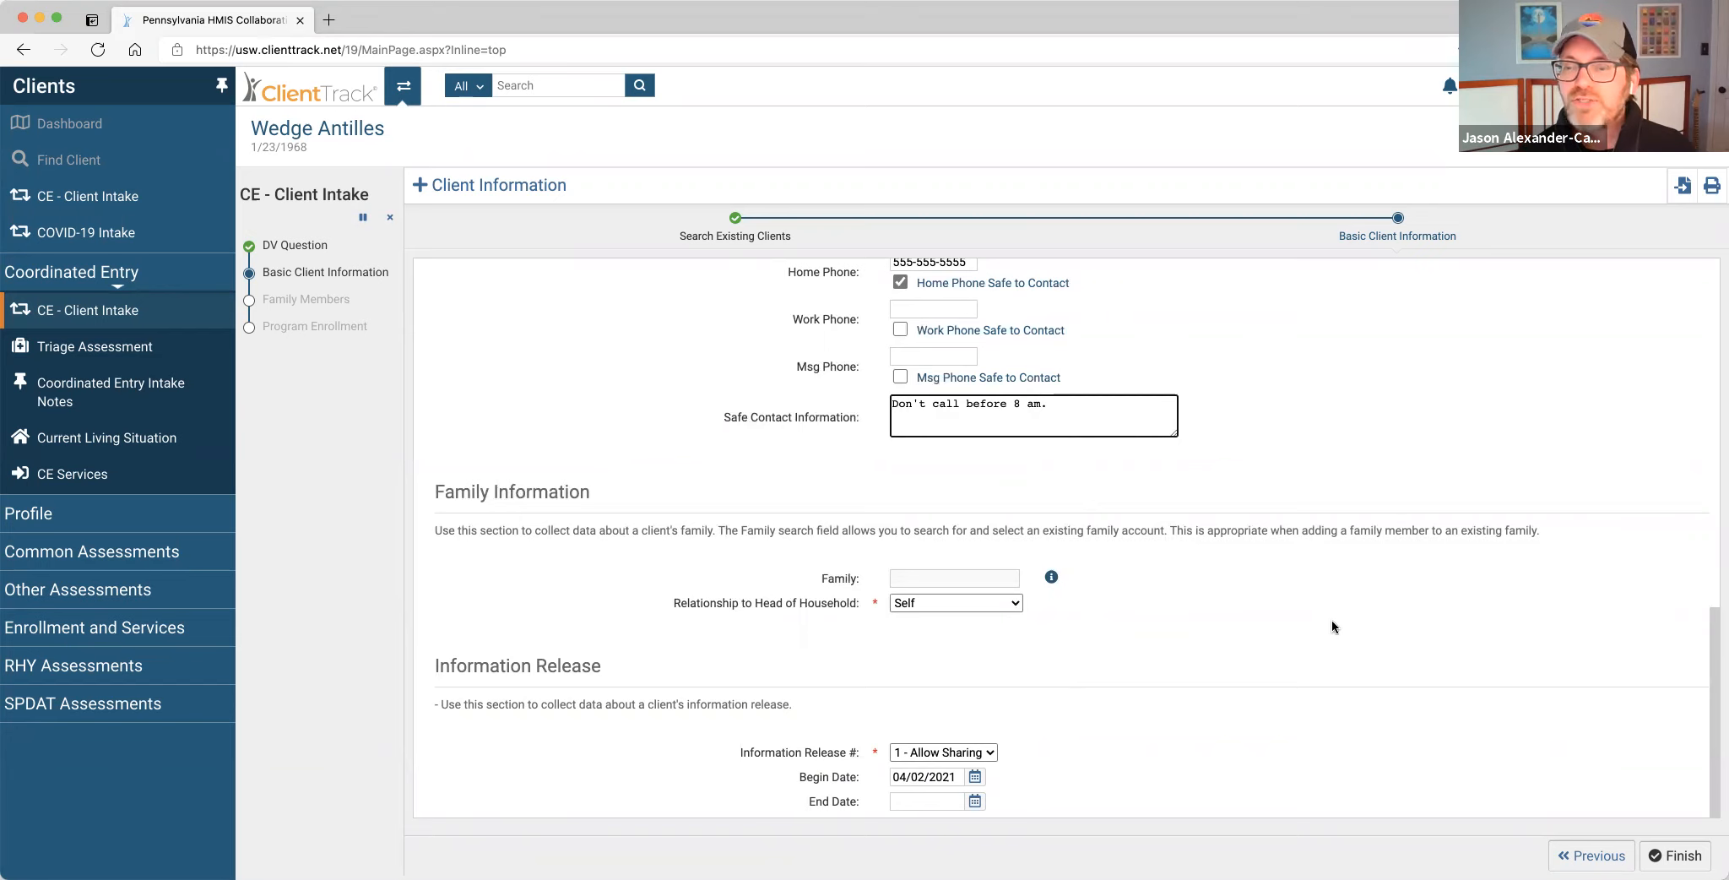
Finish Basic Client Information to reach Family Members, where the client is listed alone as Self.
click(1678, 859)
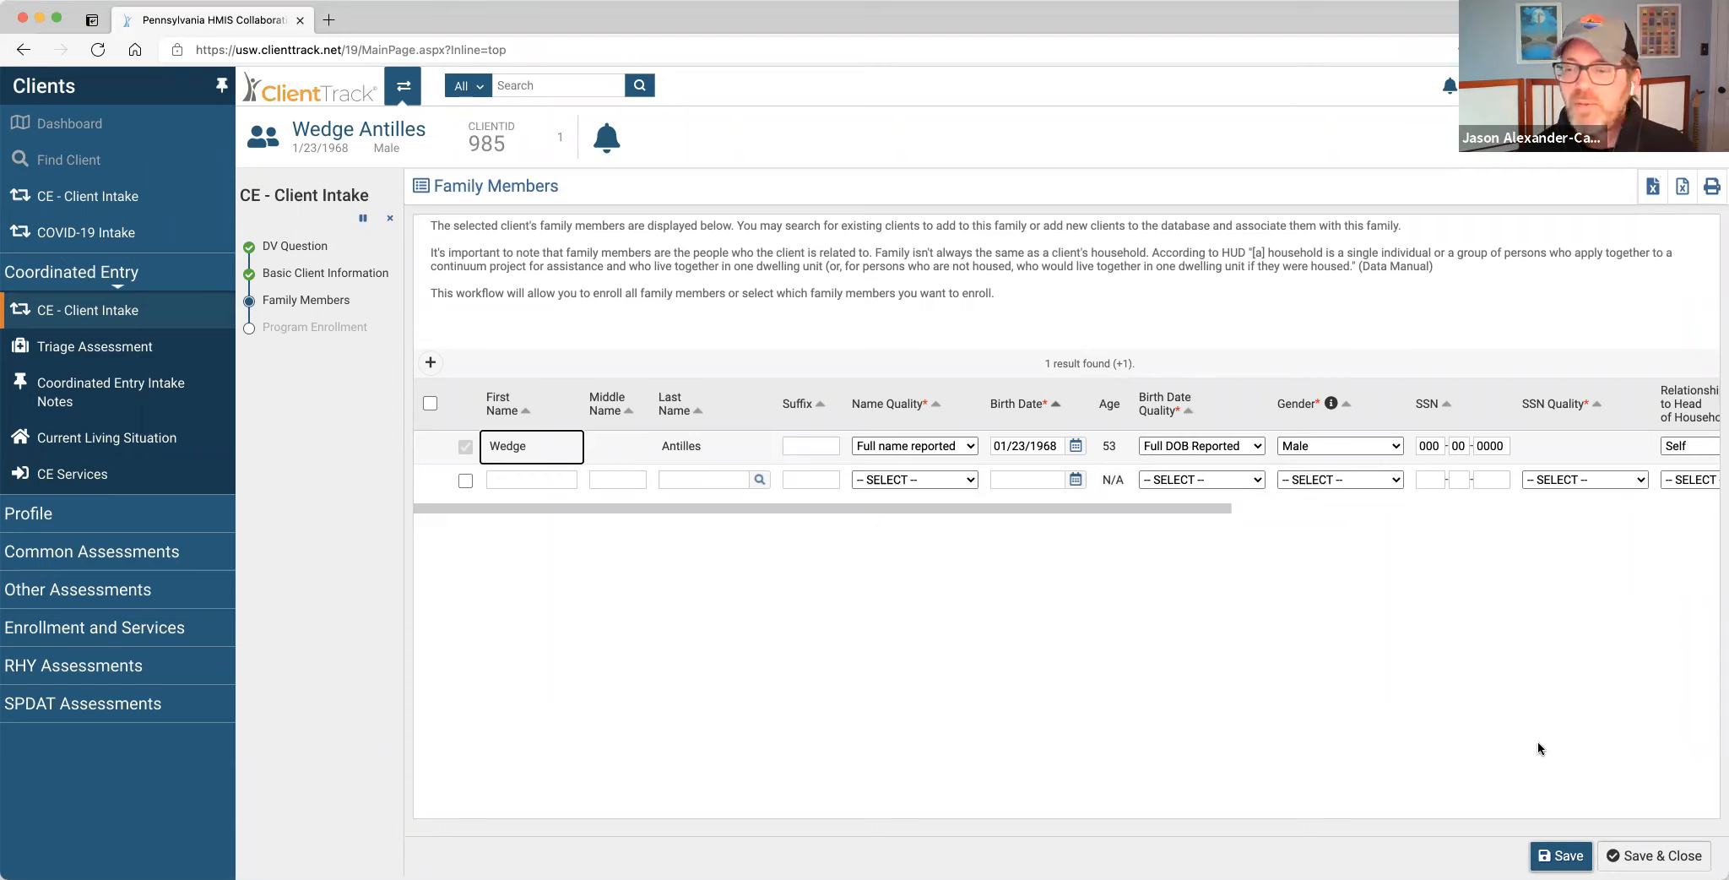
Save the household and enroll the client in Eastern PA Coordinated Entry as Self from 04/02/2021.
click(1658, 857)
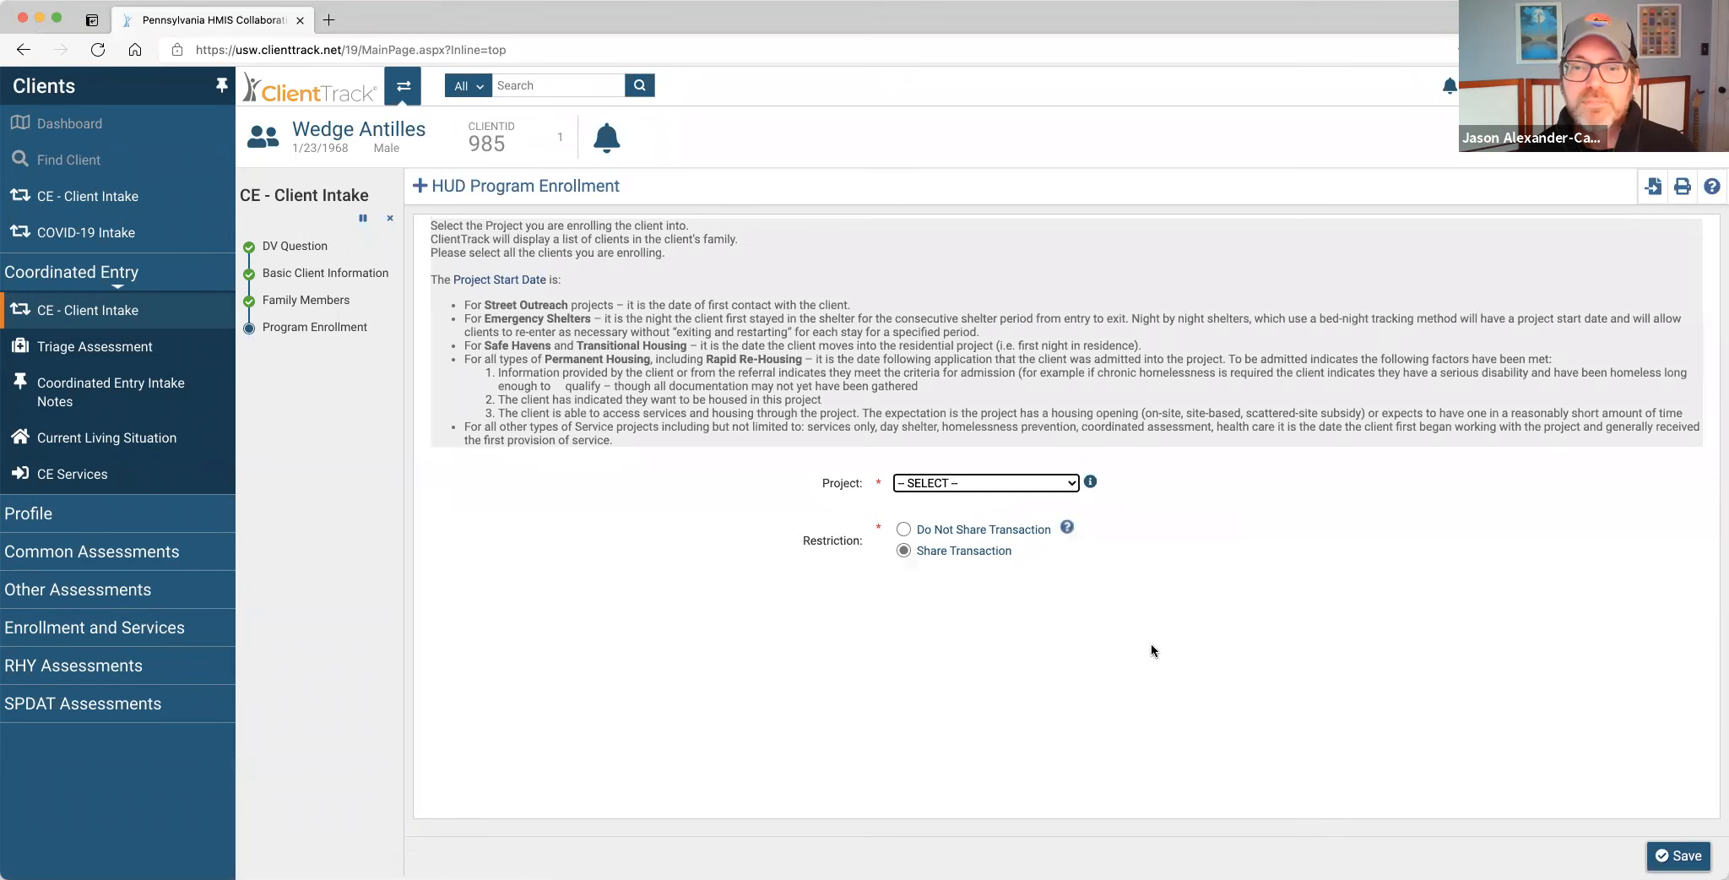
click(1053, 479)
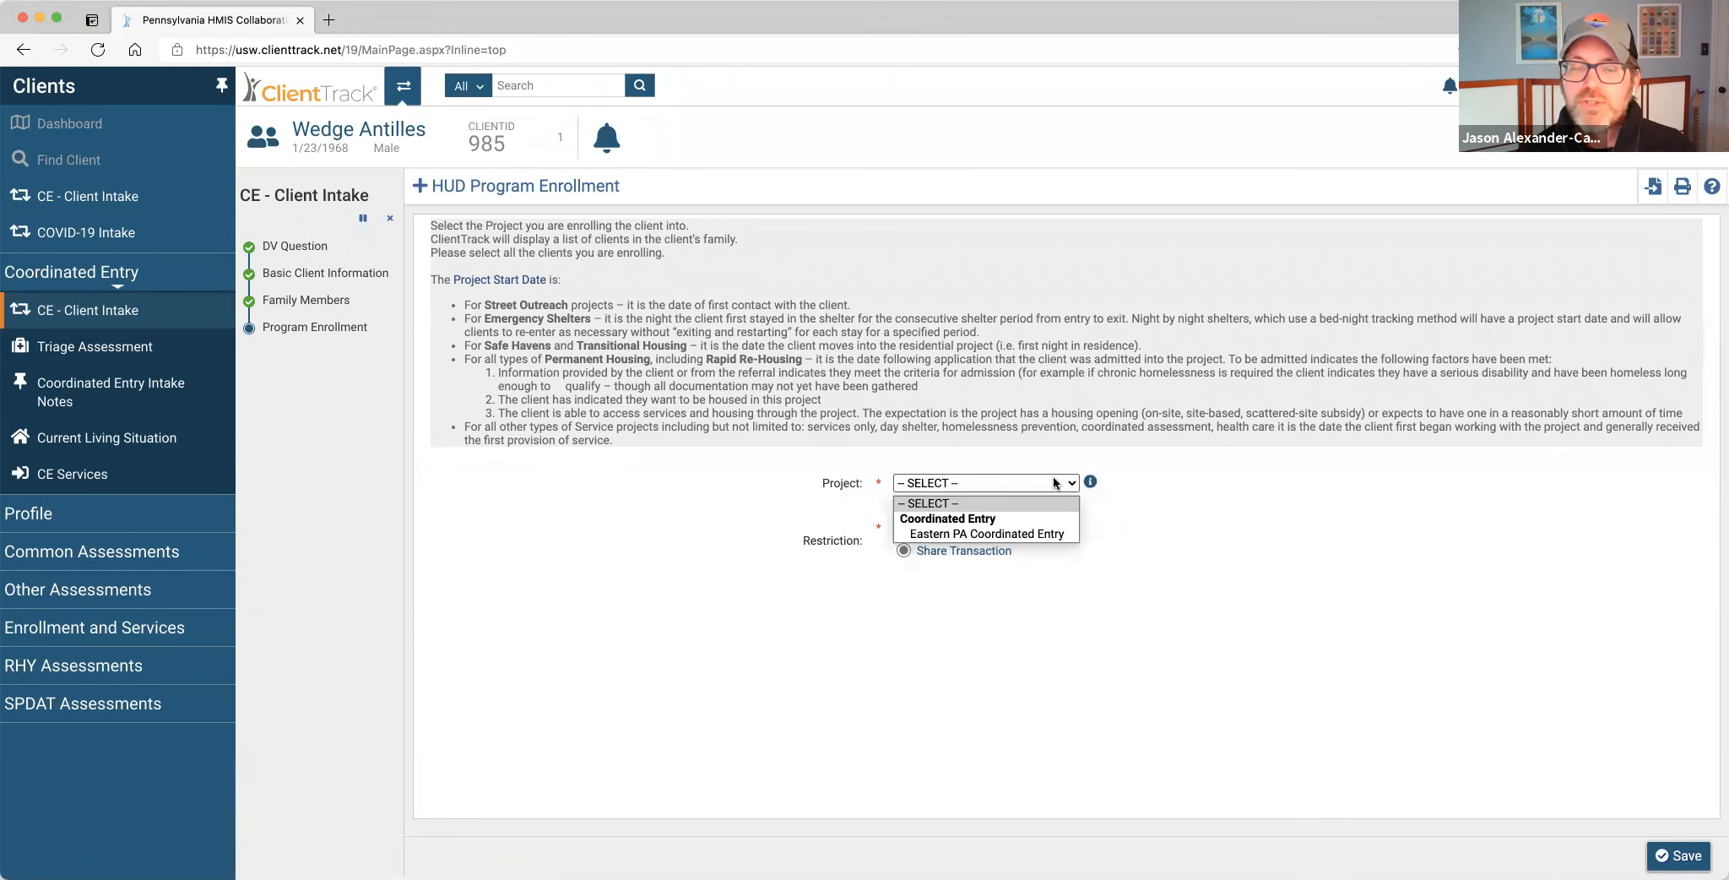
click(1065, 534)
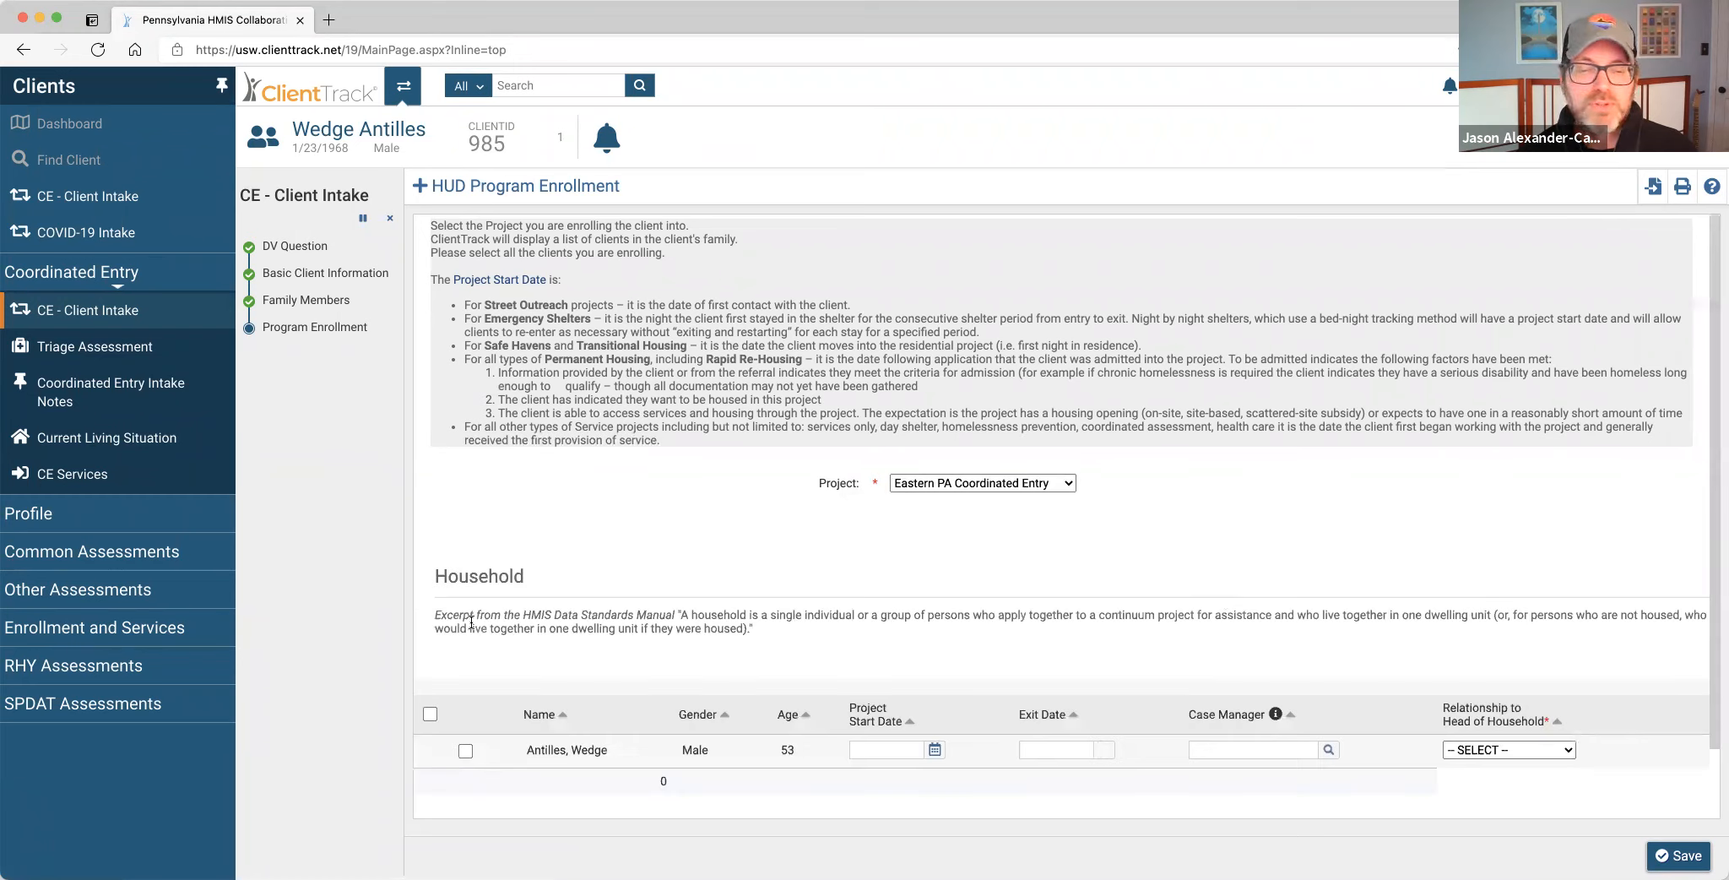
click(430, 713)
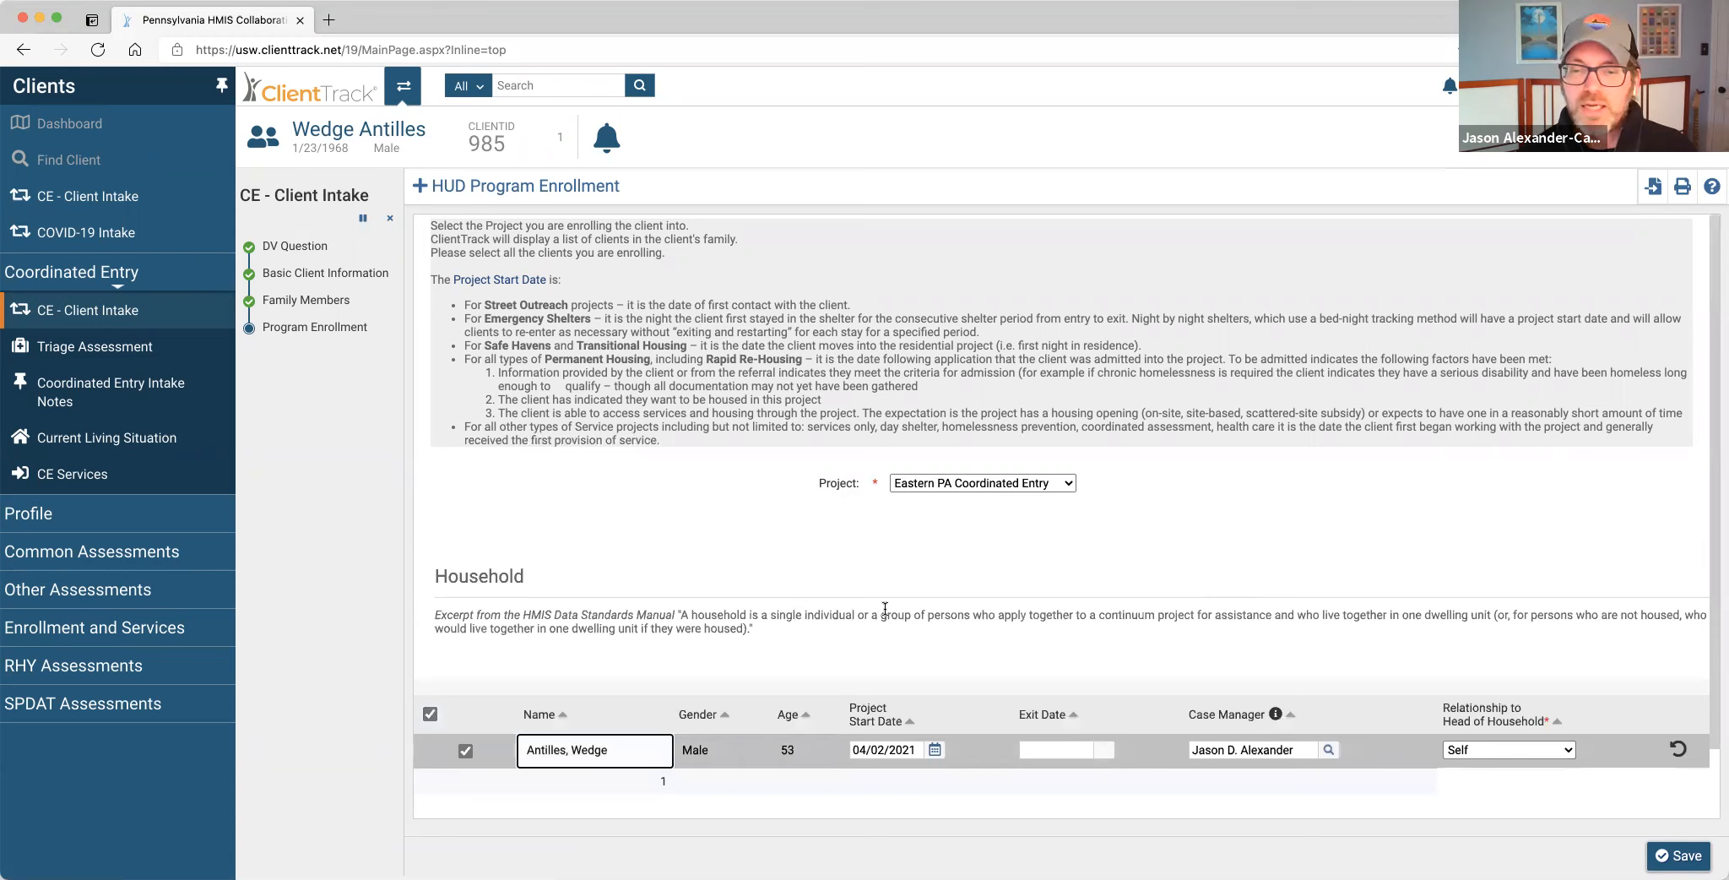
scroll(884, 608, down, 2)
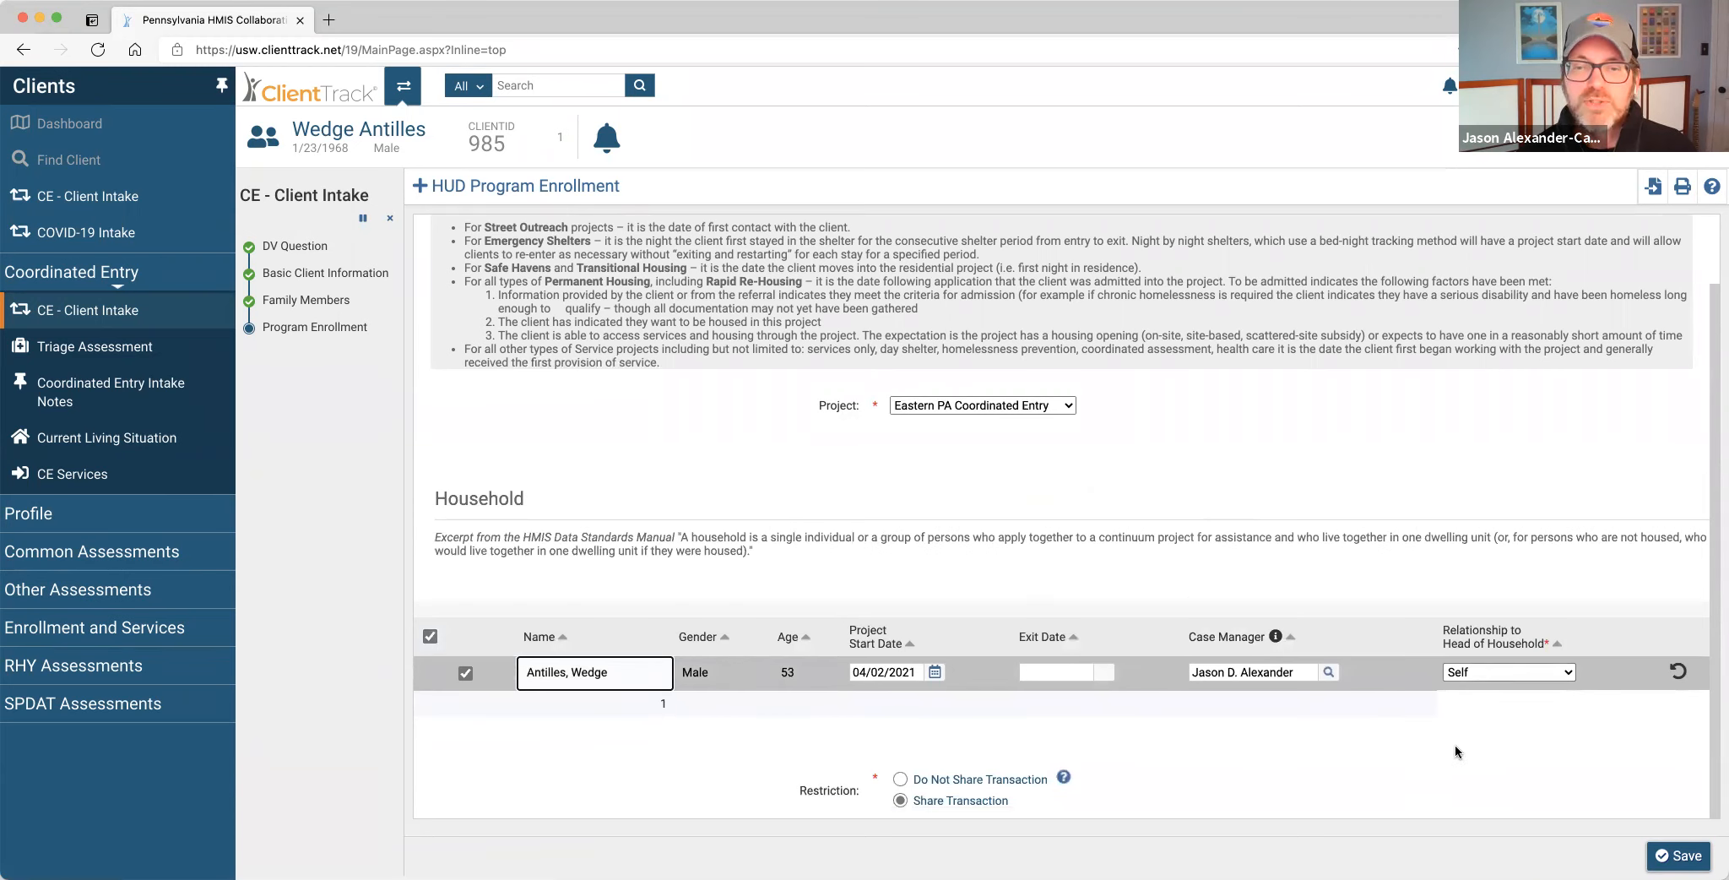
Save the program enrollment and record Disabling Condition as No in the Universal Data Assessment.
click(1679, 855)
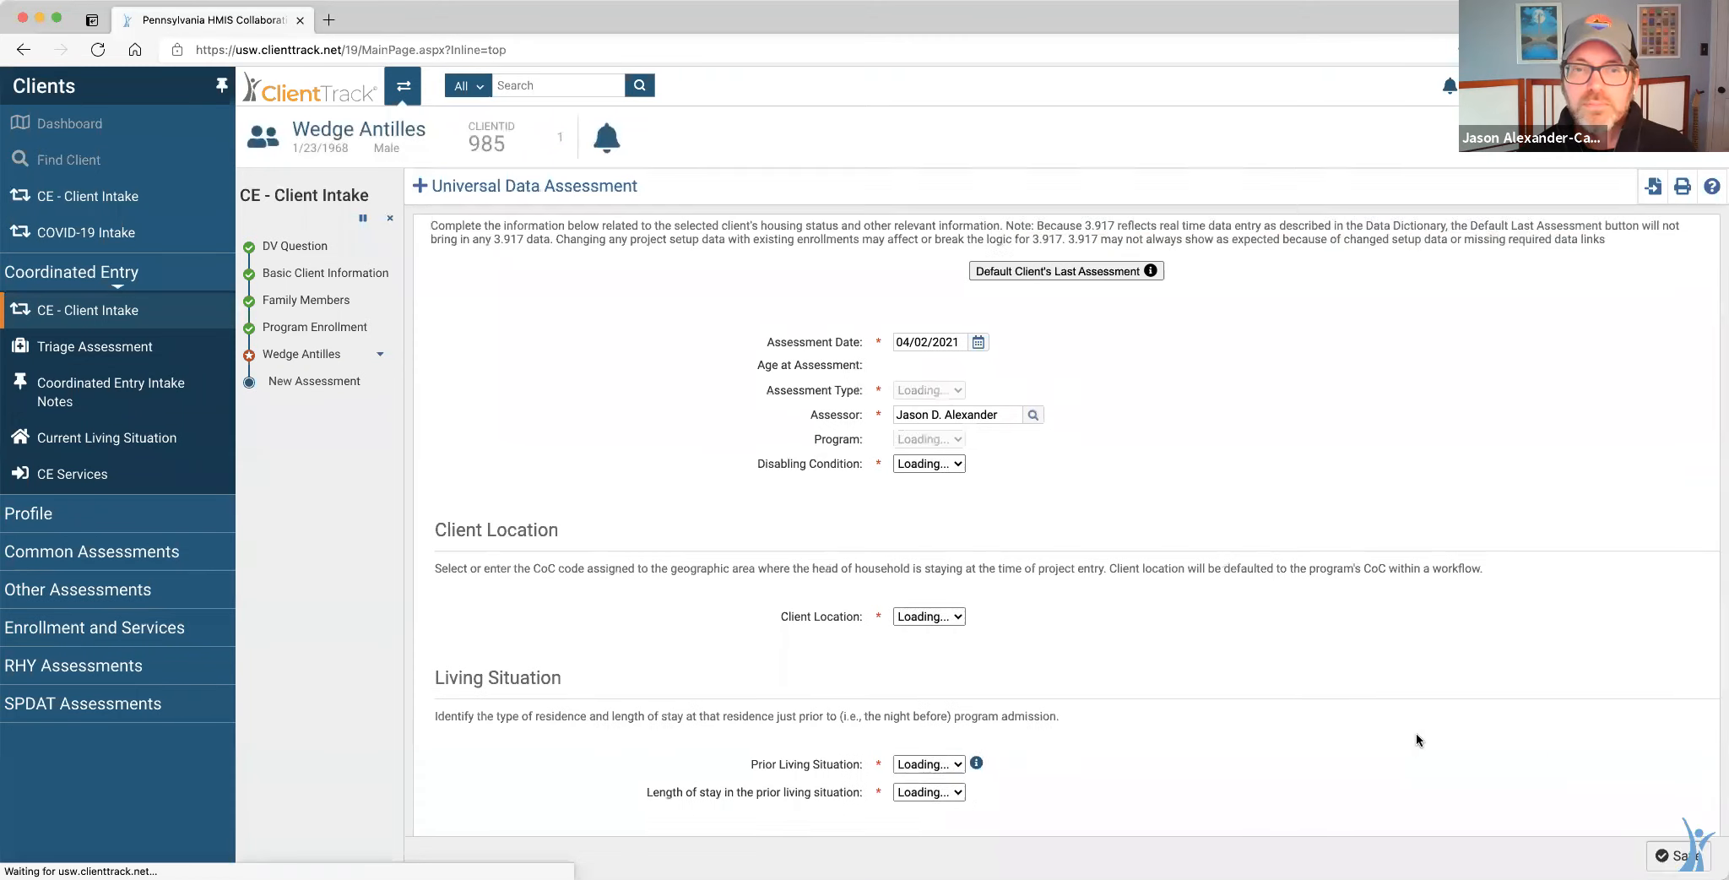
scroll(1104, 457, down, 2)
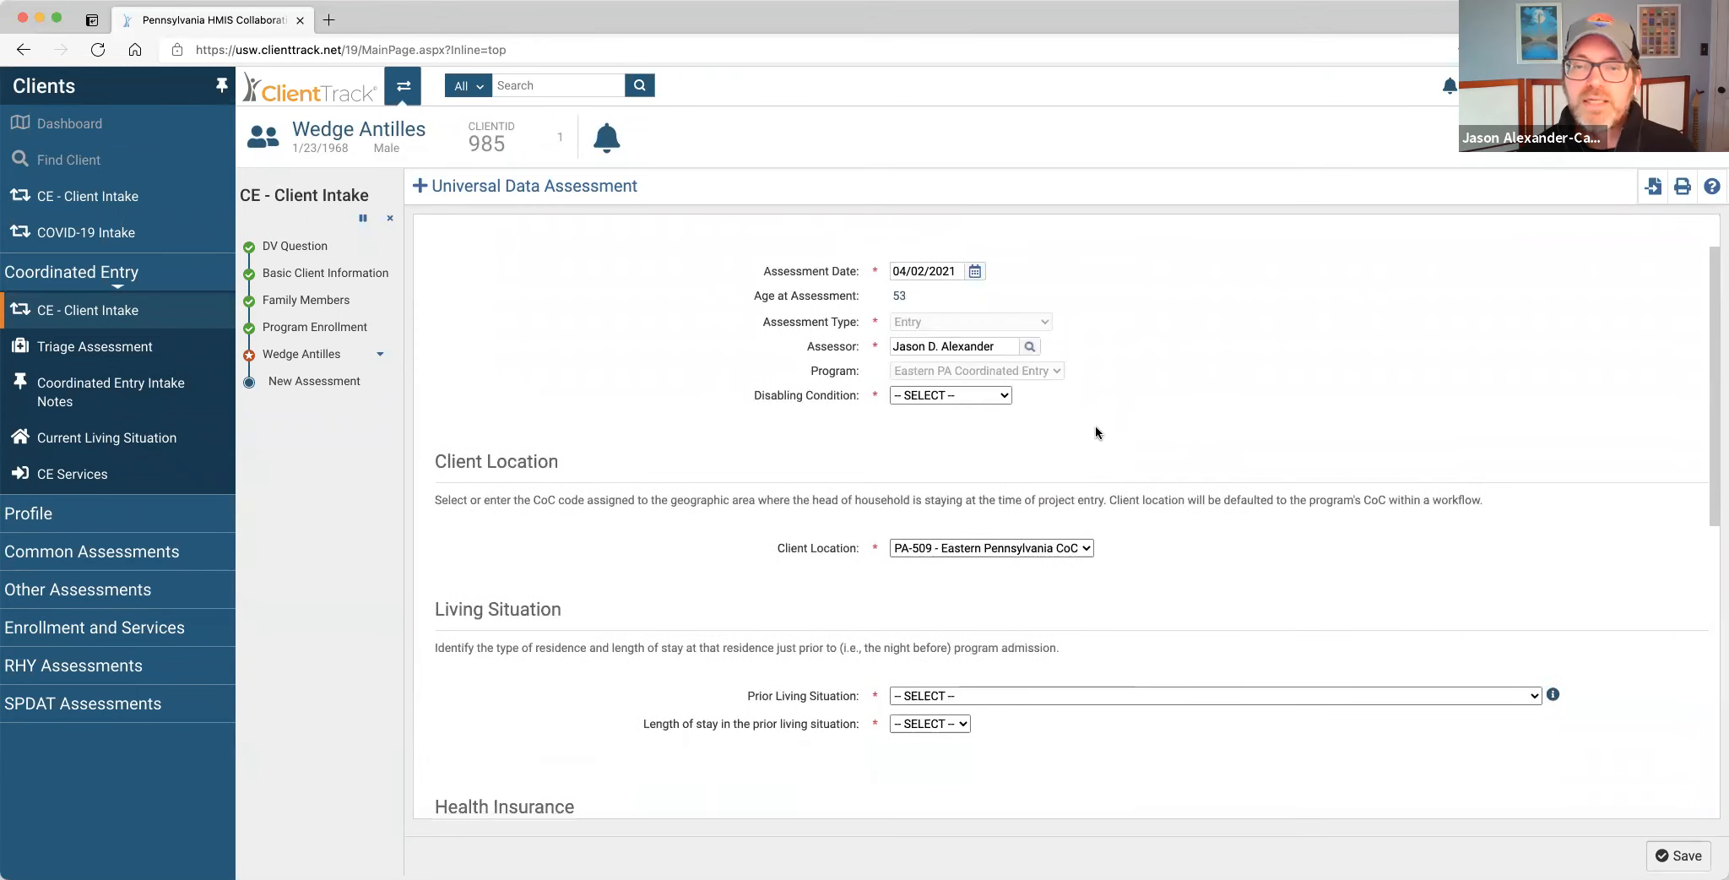
click(1004, 397)
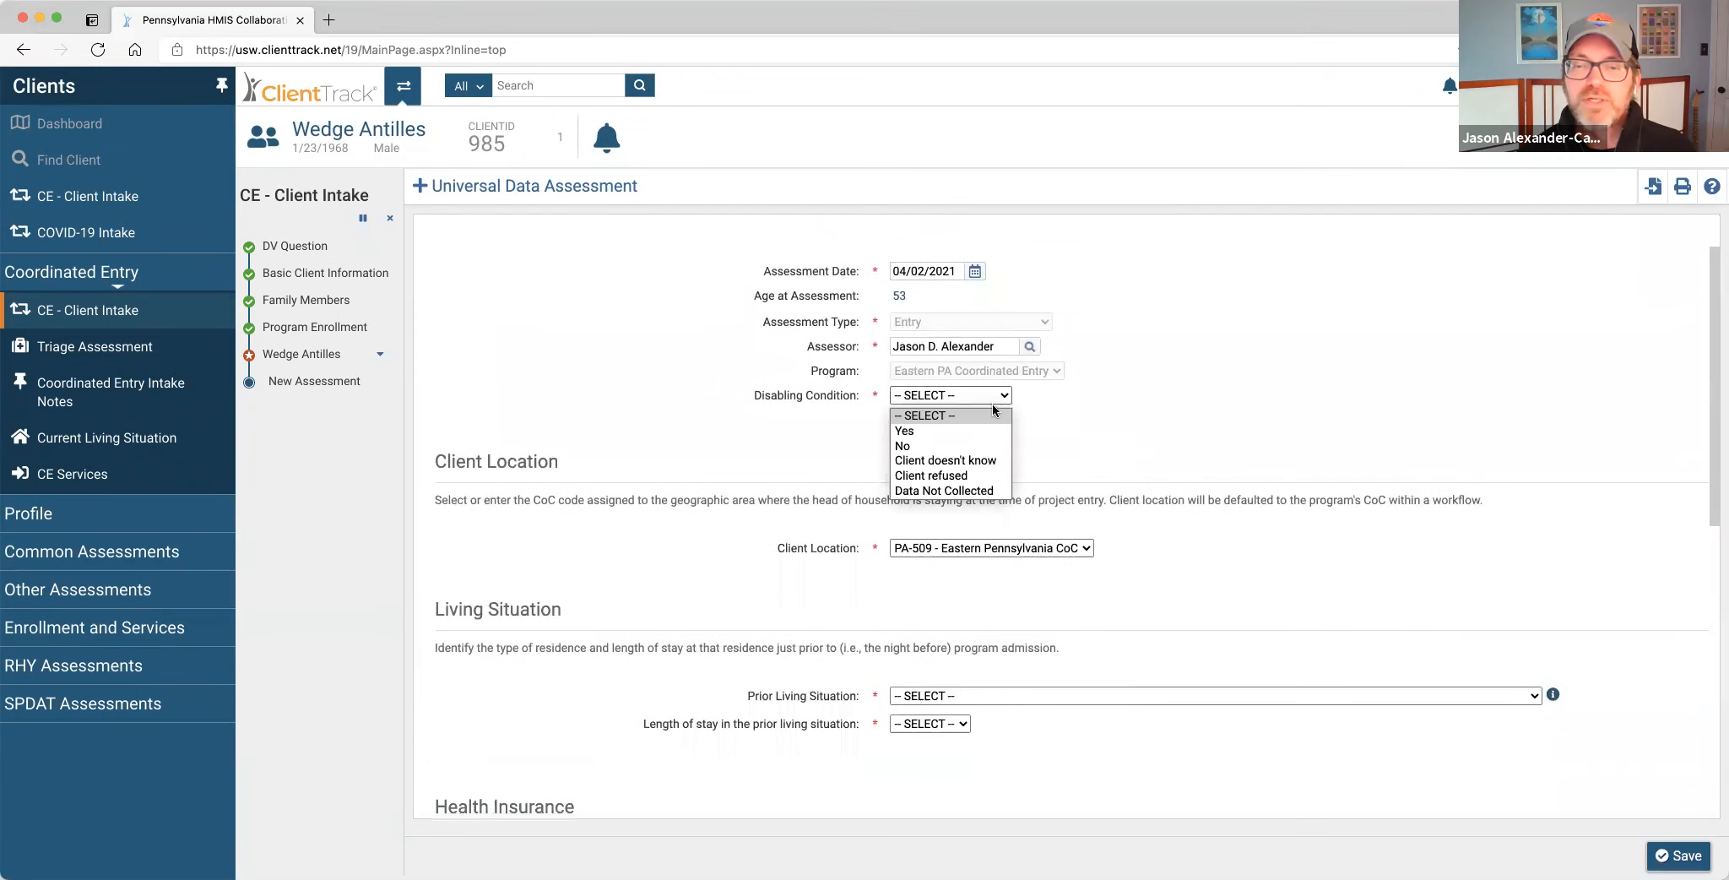
click(964, 444)
Bring up the Prior Living Situation choices in the Living Situation section.
scroll(1097, 431, down, 3)
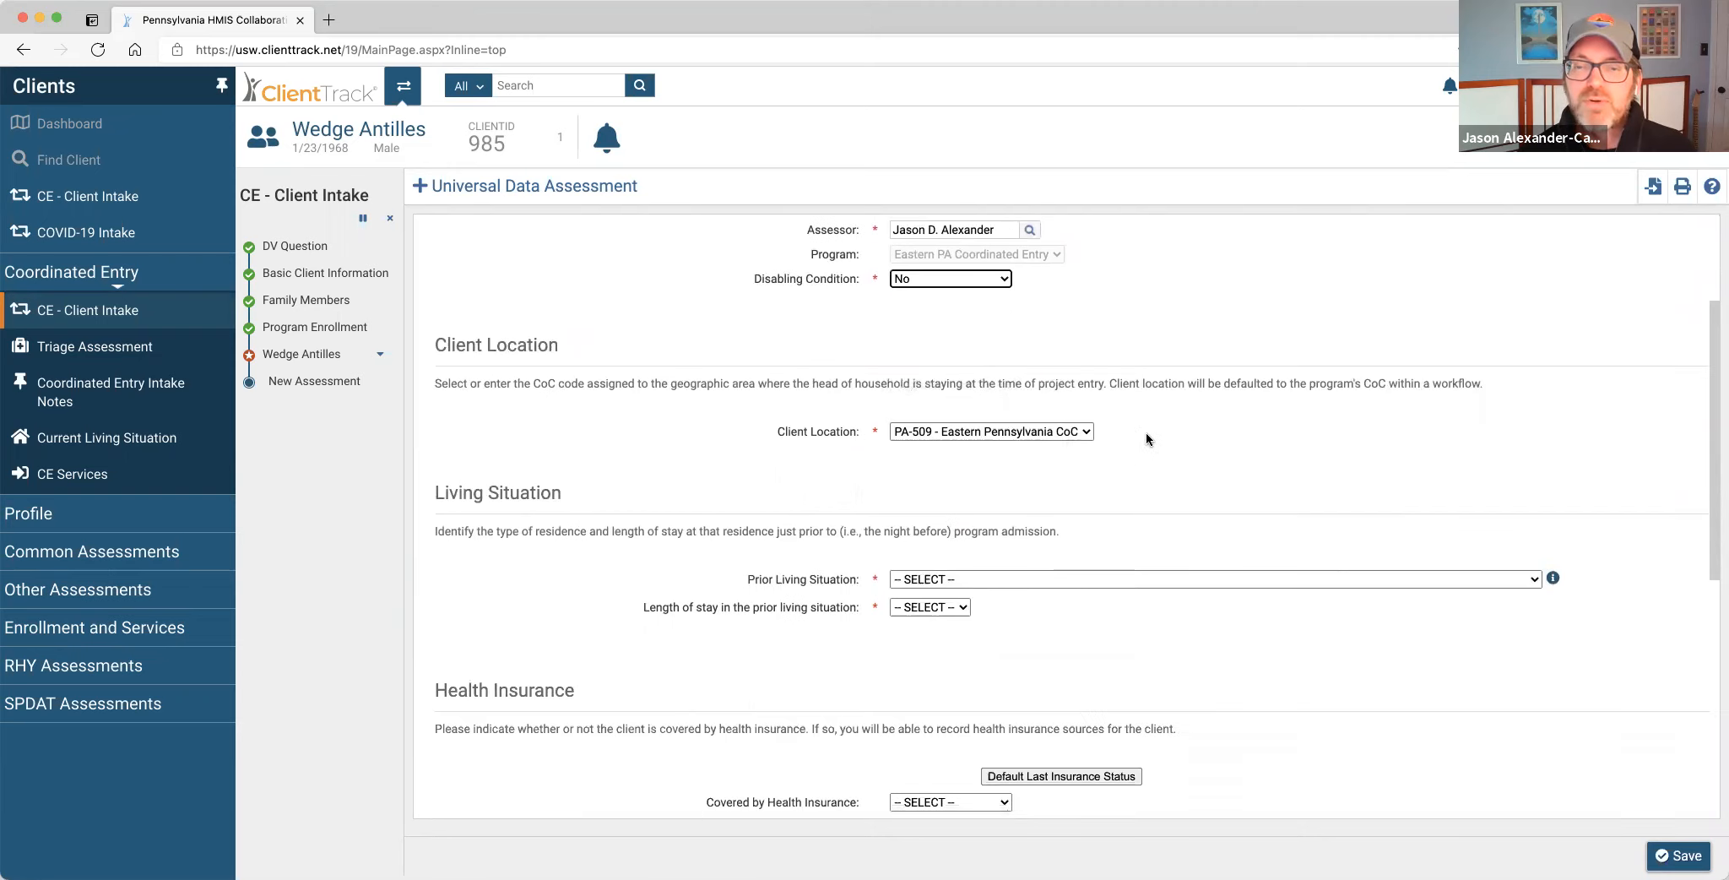
scroll(1119, 465, down, 3)
scroll(1119, 464, up, 2)
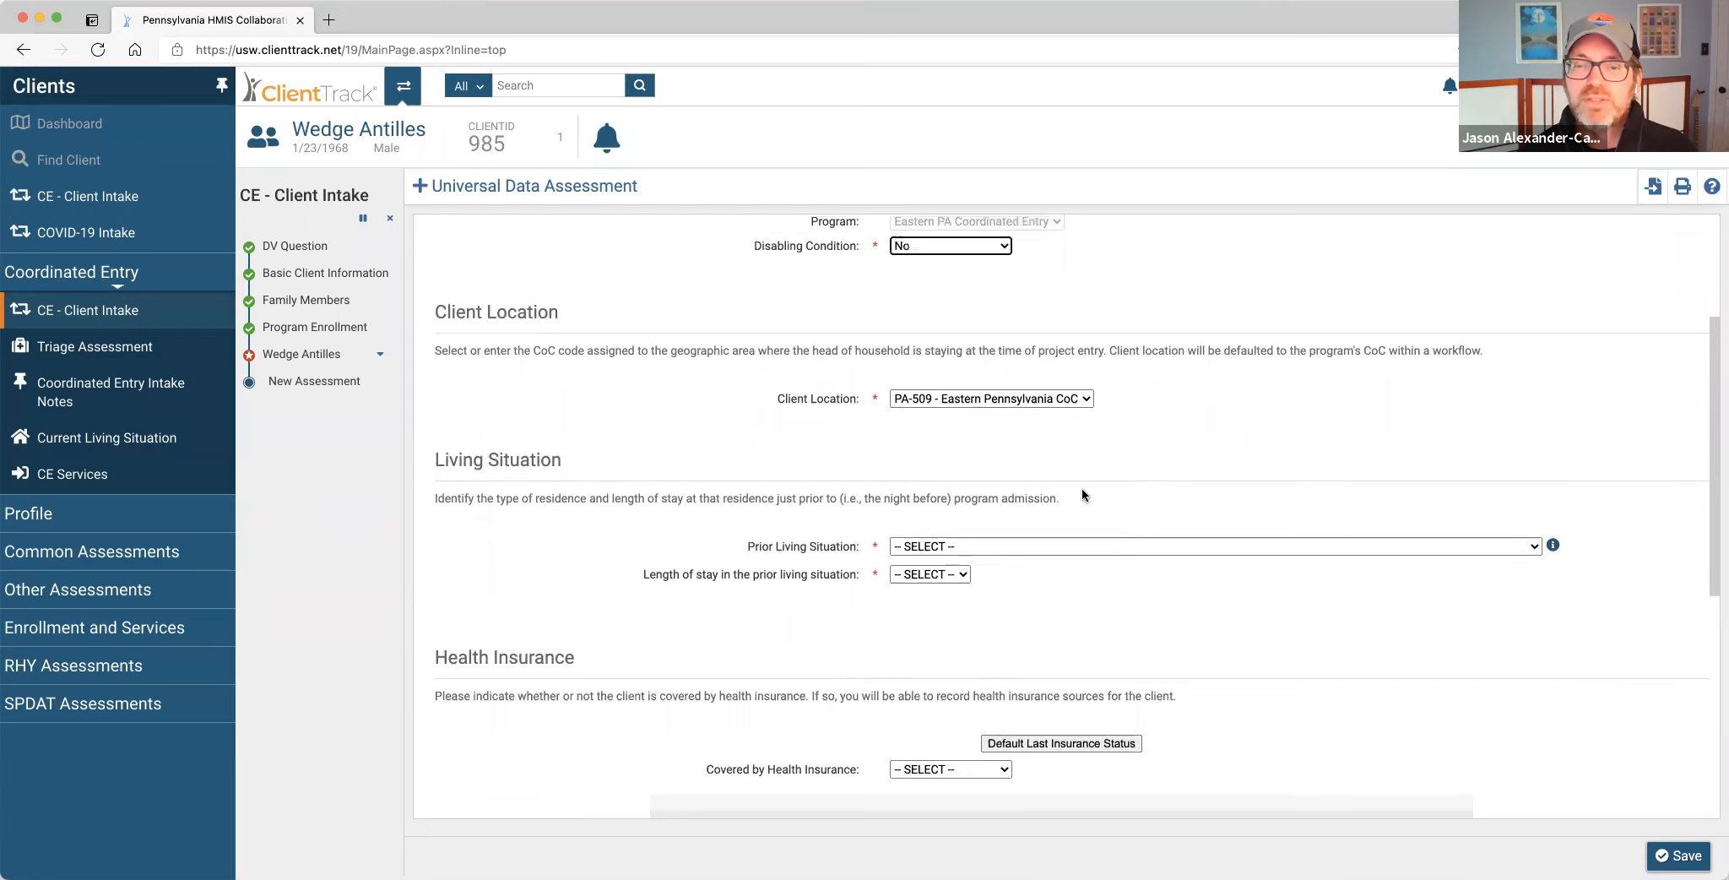
click(1049, 545)
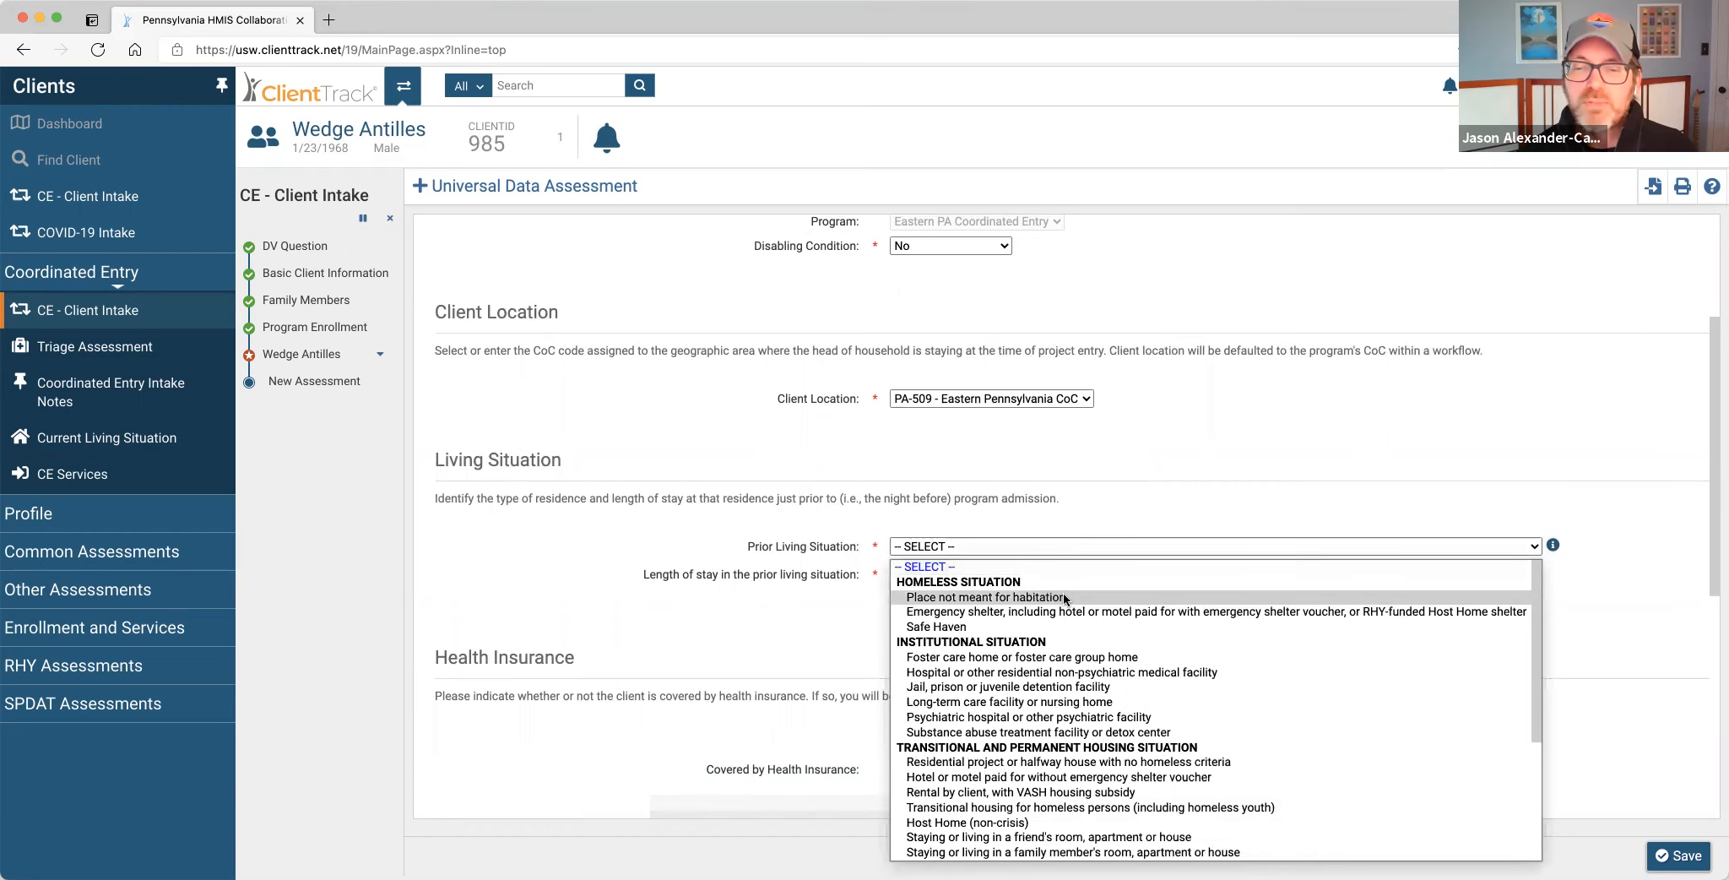
Set prior living situation to place not meant for habitation, two to six nights, homeless since 03/31/2021.
click(1062, 597)
click(1037, 575)
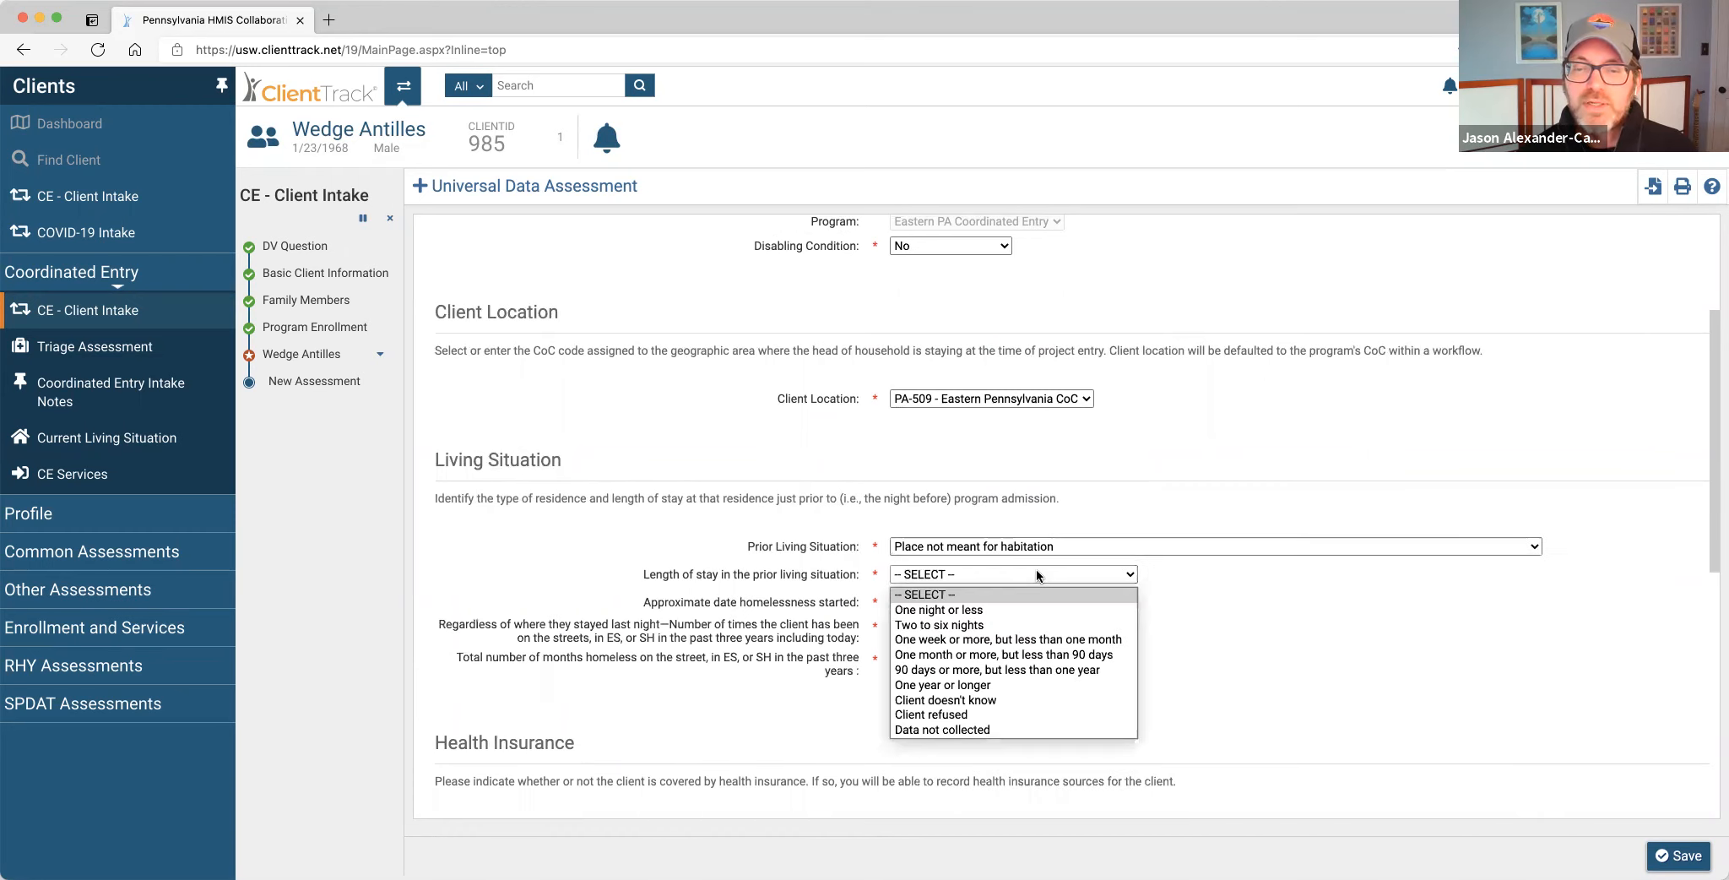
click(1013, 624)
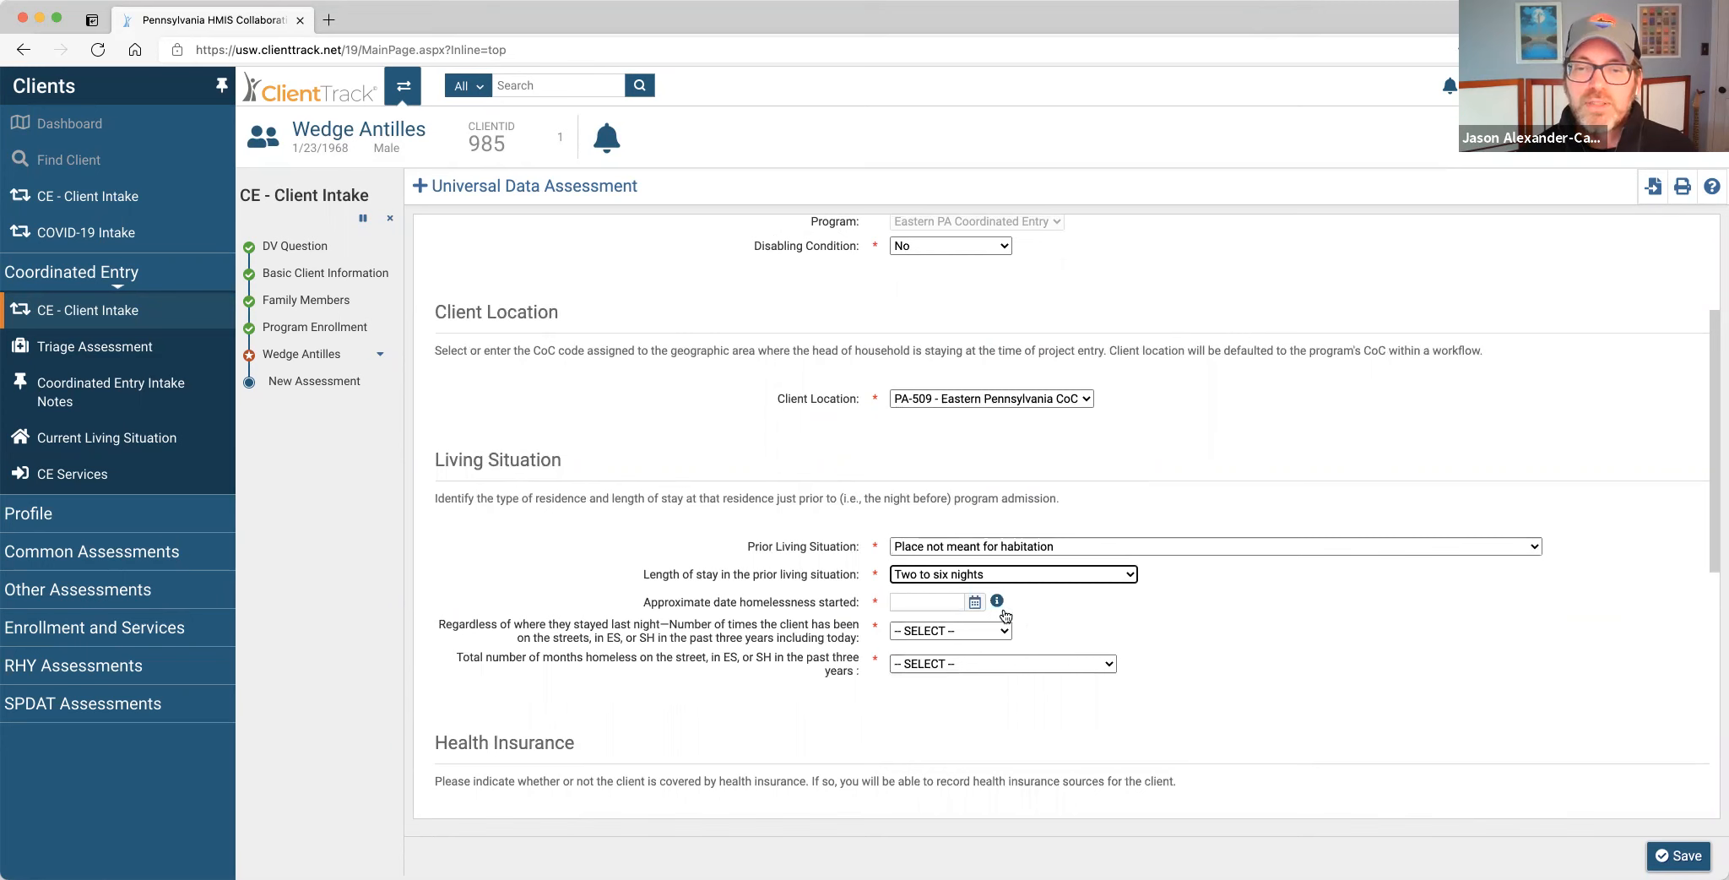
click(974, 601)
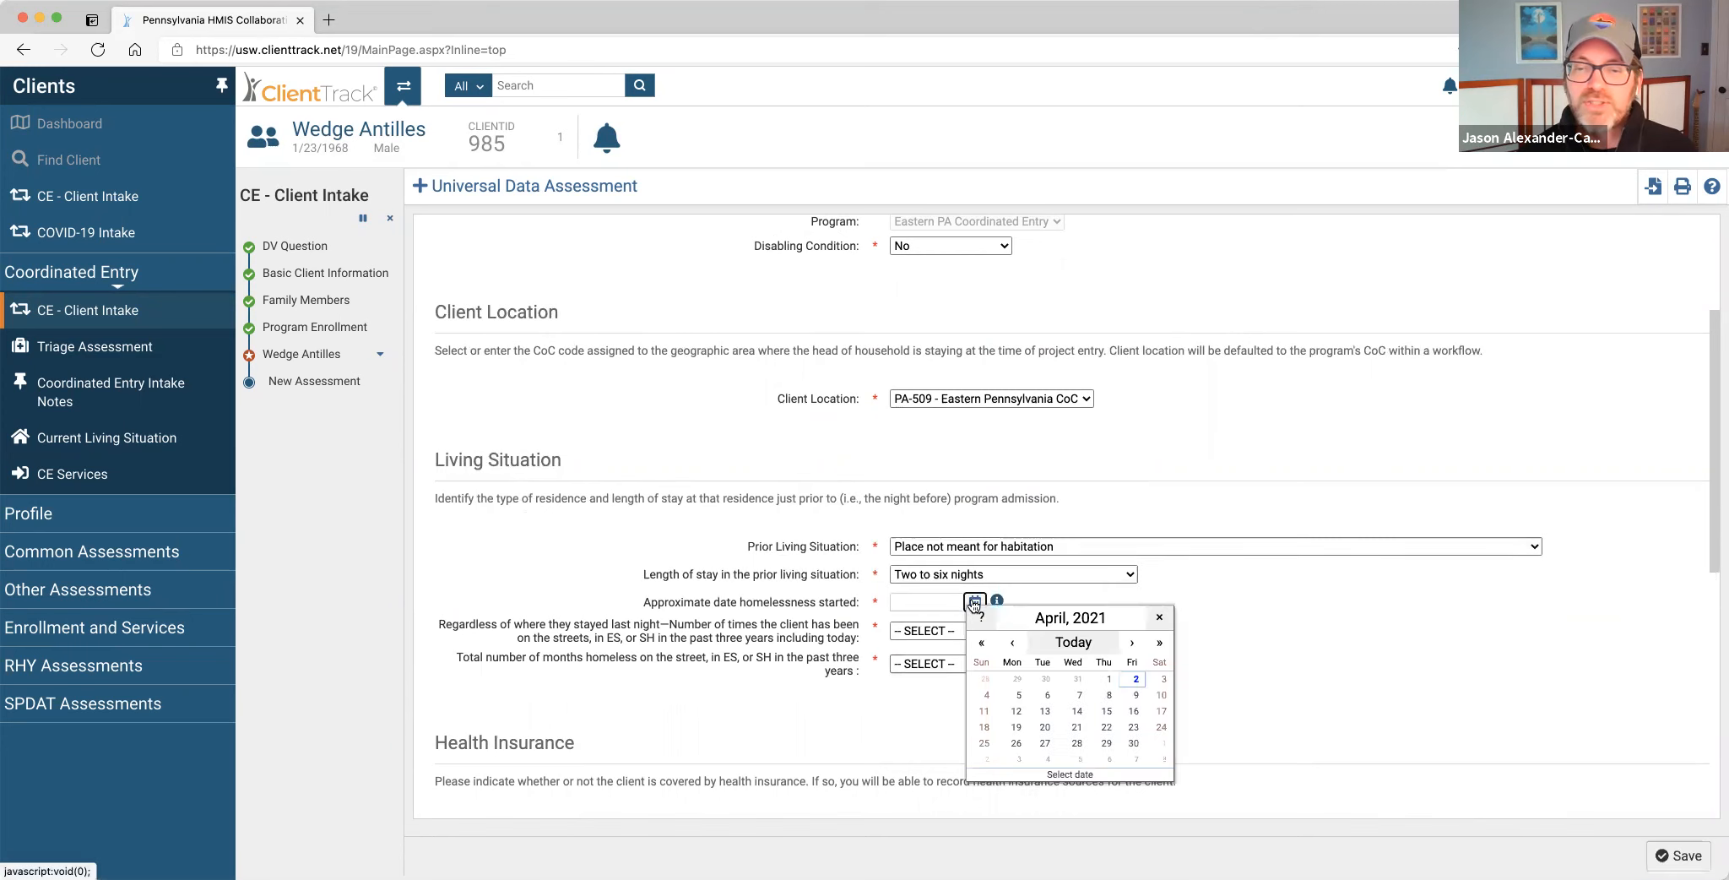
click(1078, 679)
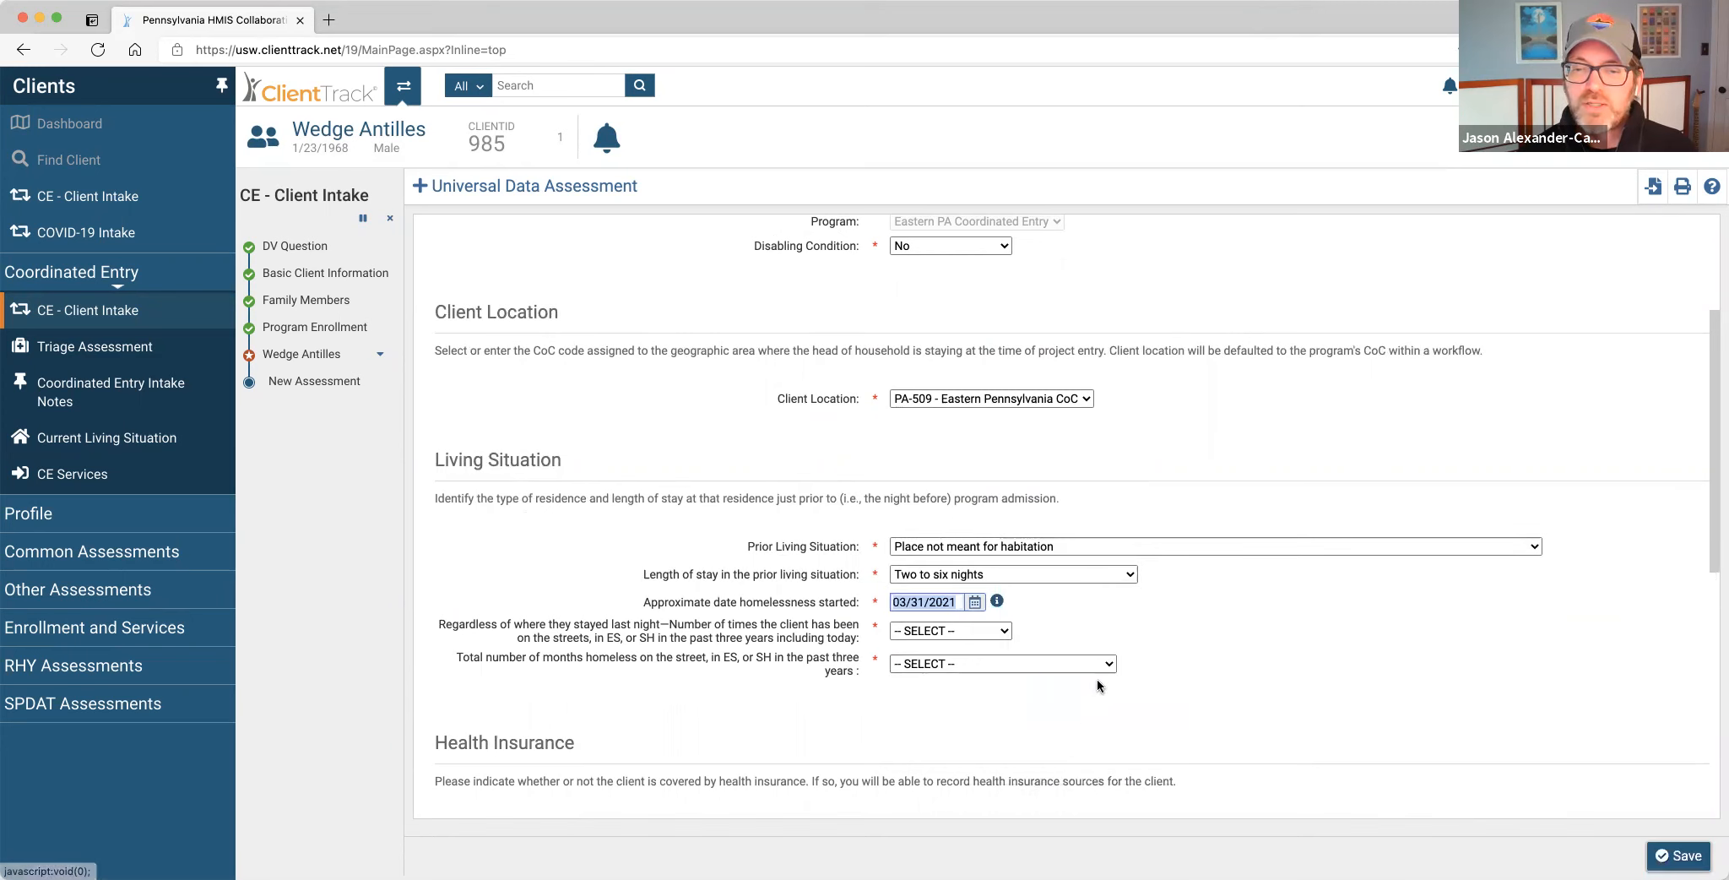
Record two times homeless in three years and 2 total months homeless.
scroll(1097, 686, down, 3)
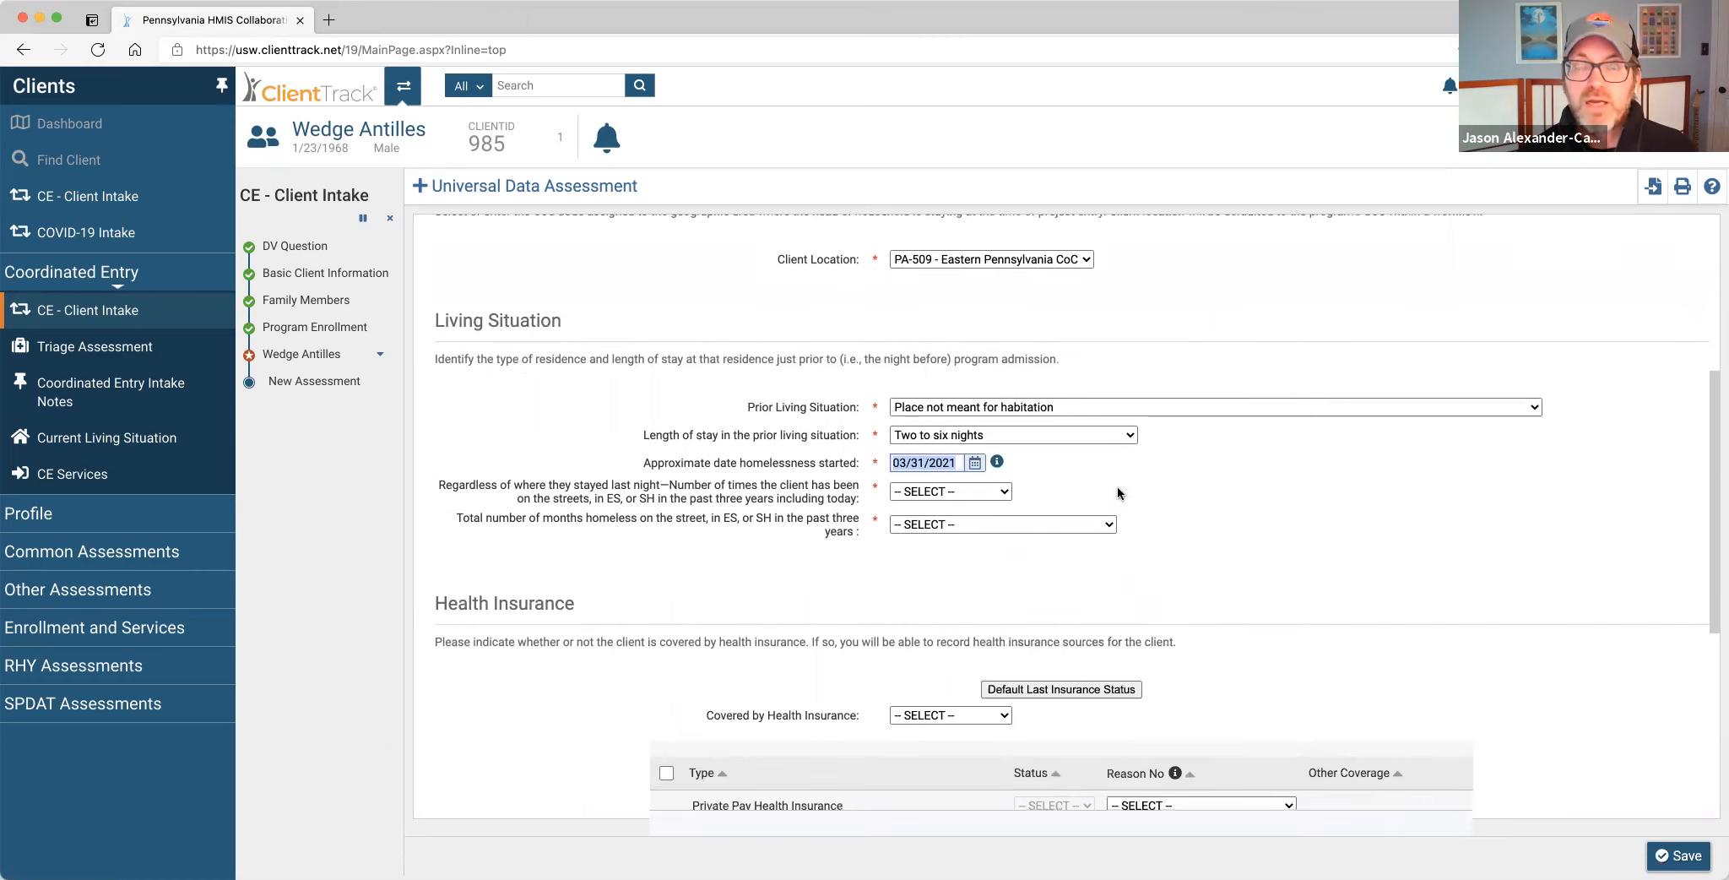
click(997, 491)
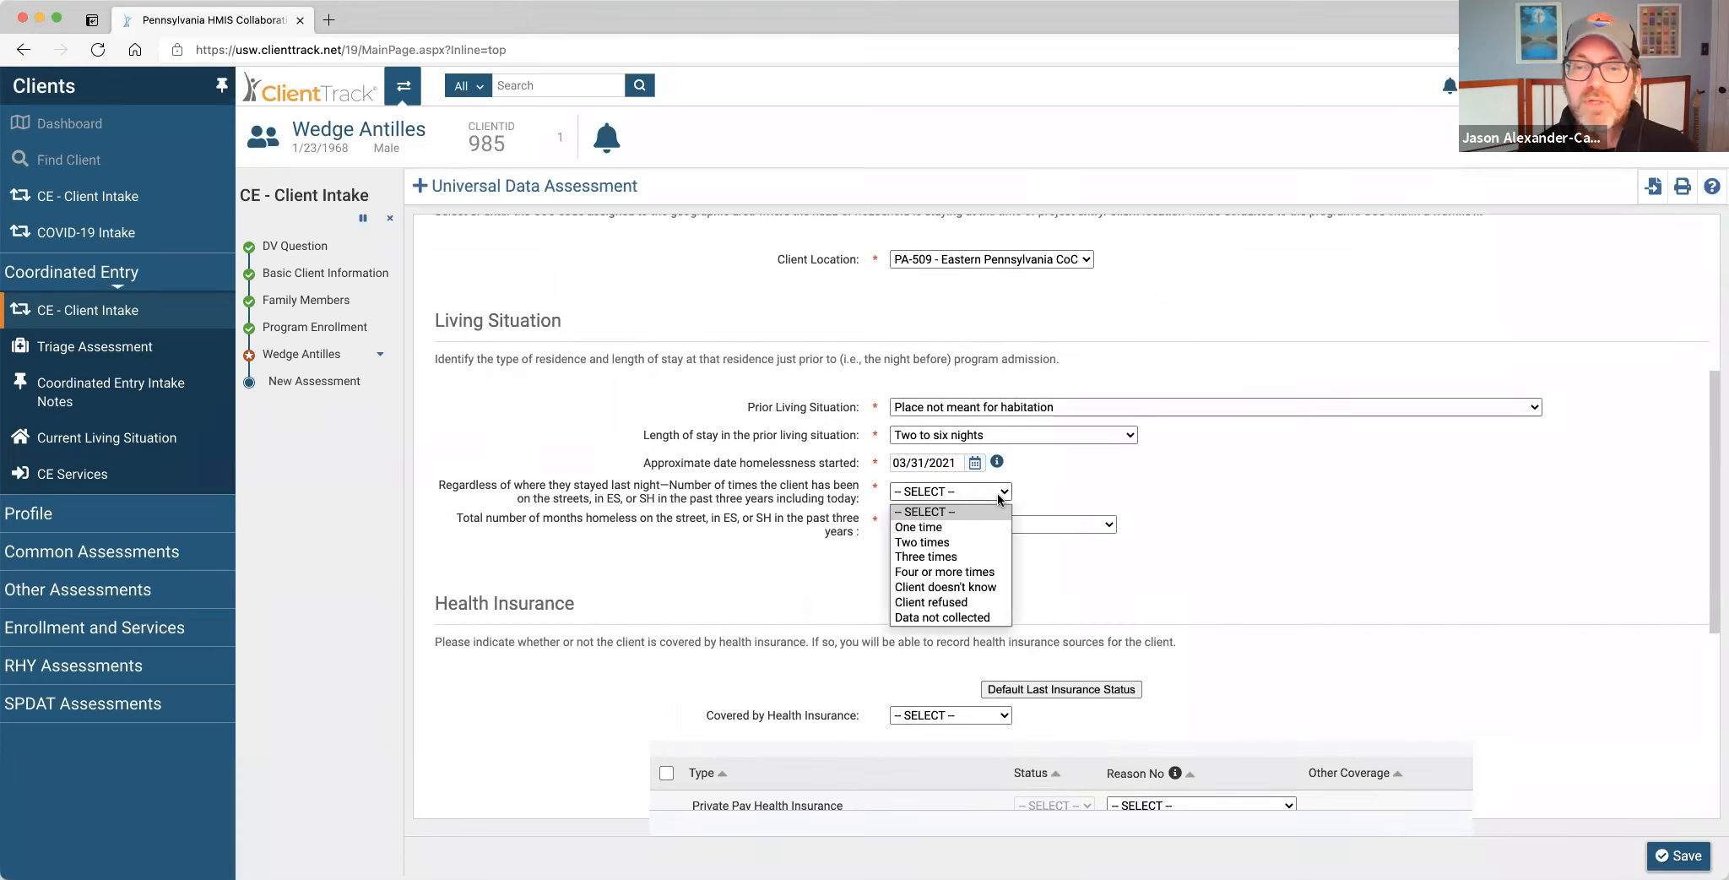
click(955, 540)
click(970, 524)
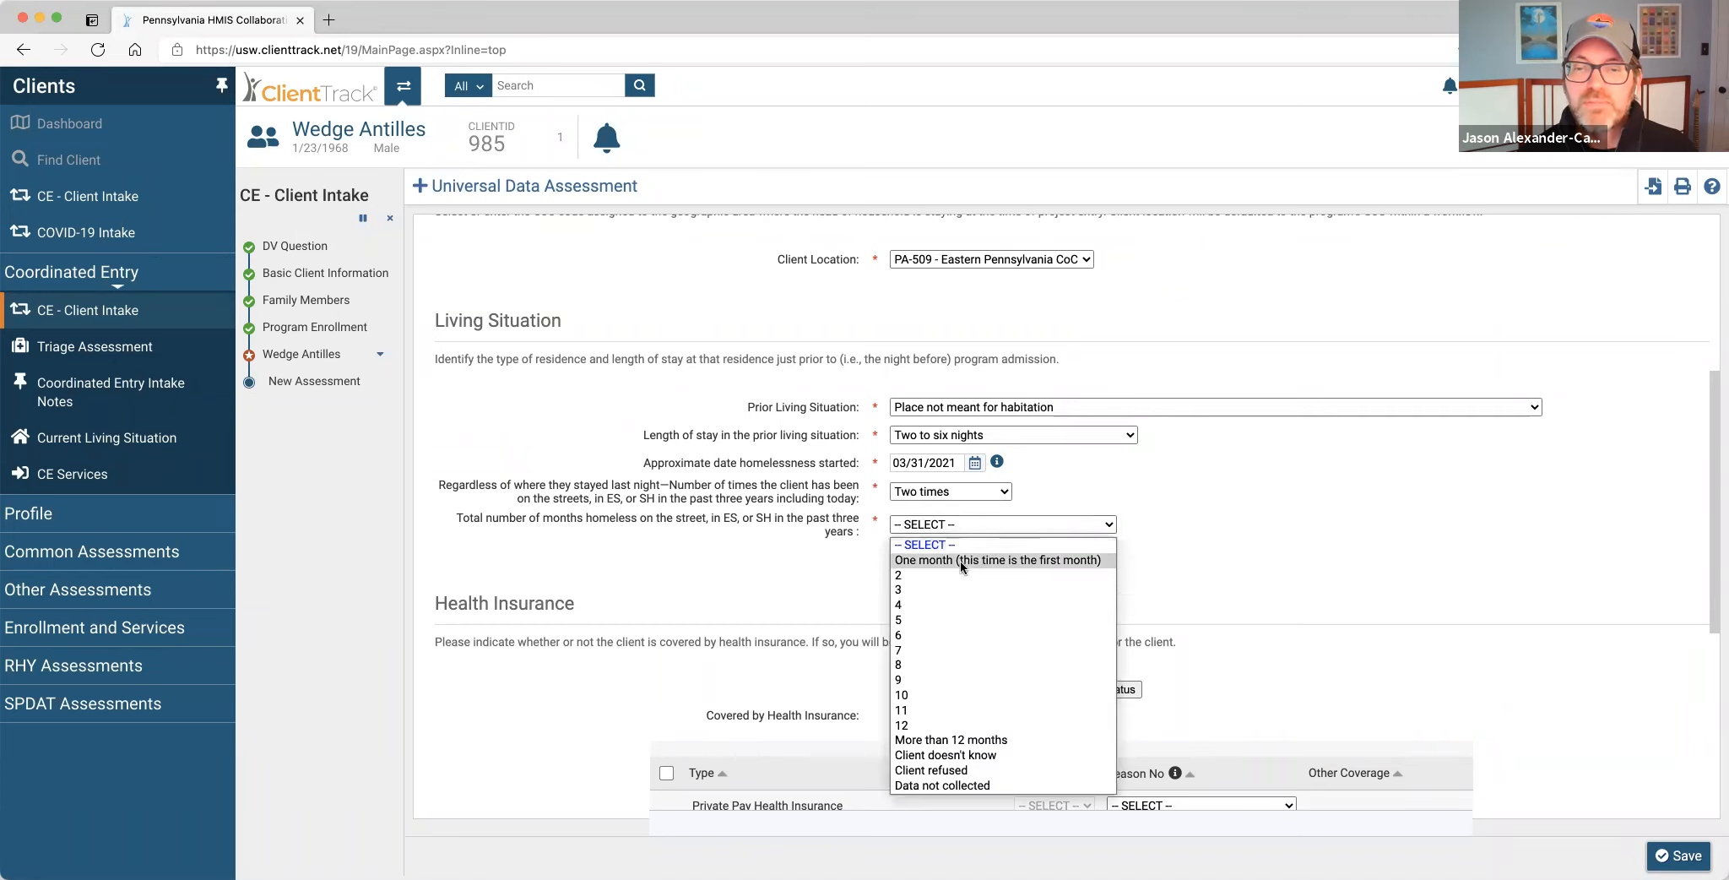
click(961, 560)
scroll(1191, 614, down, 2)
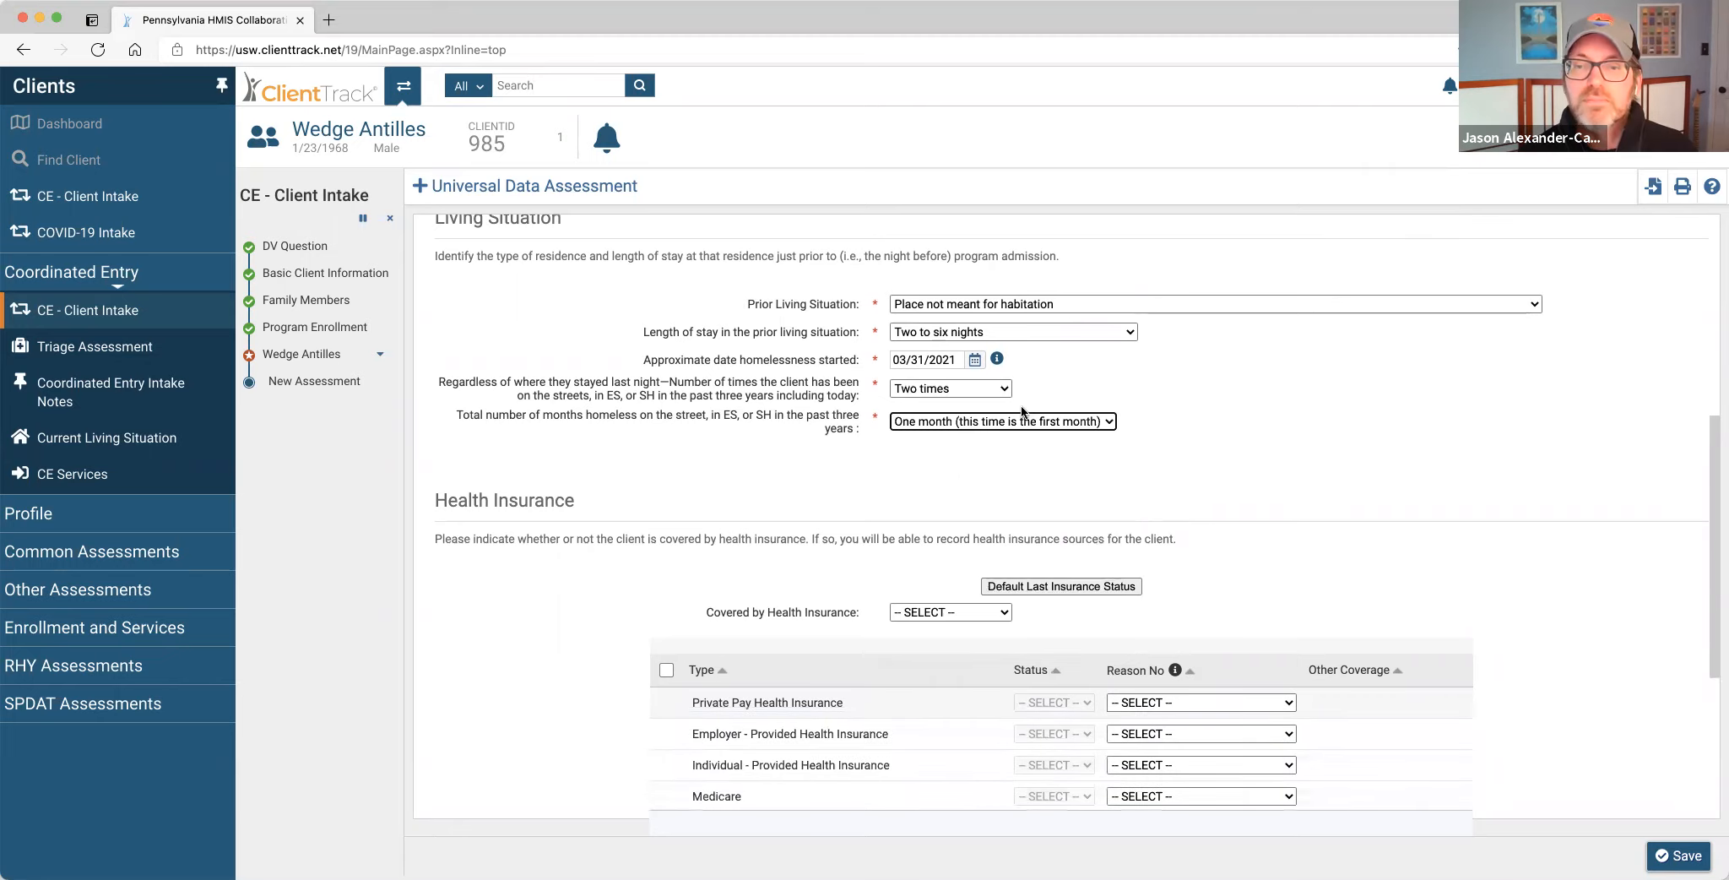
click(1054, 422)
click(1039, 476)
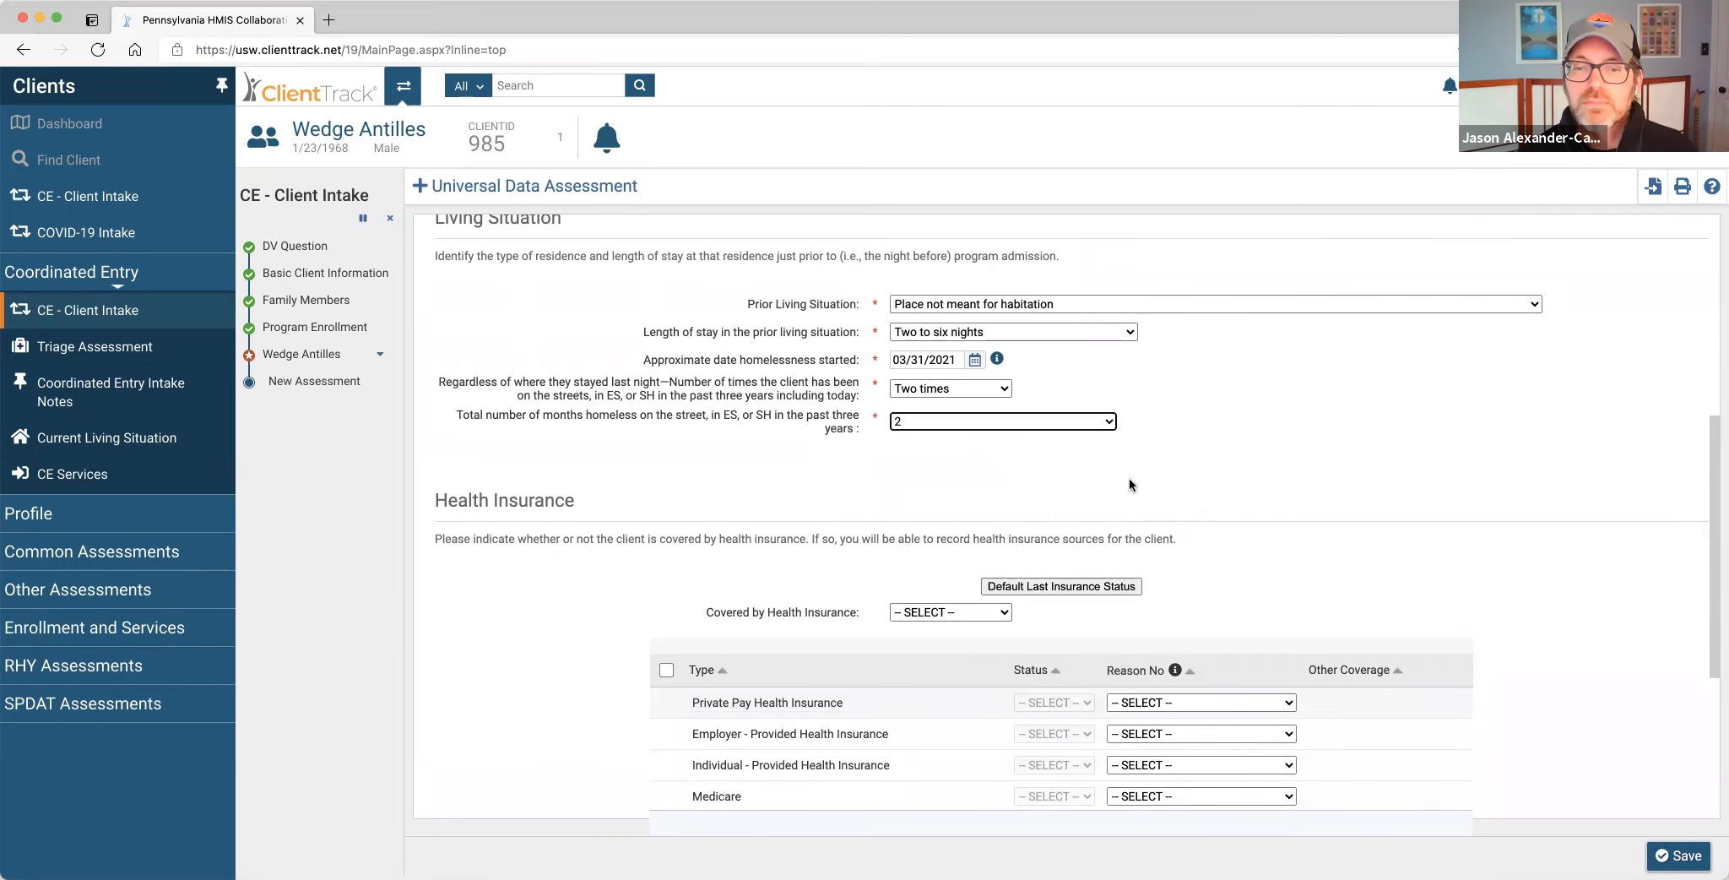
scroll(1272, 523, down, 5)
scroll(1440, 658, down, 2)
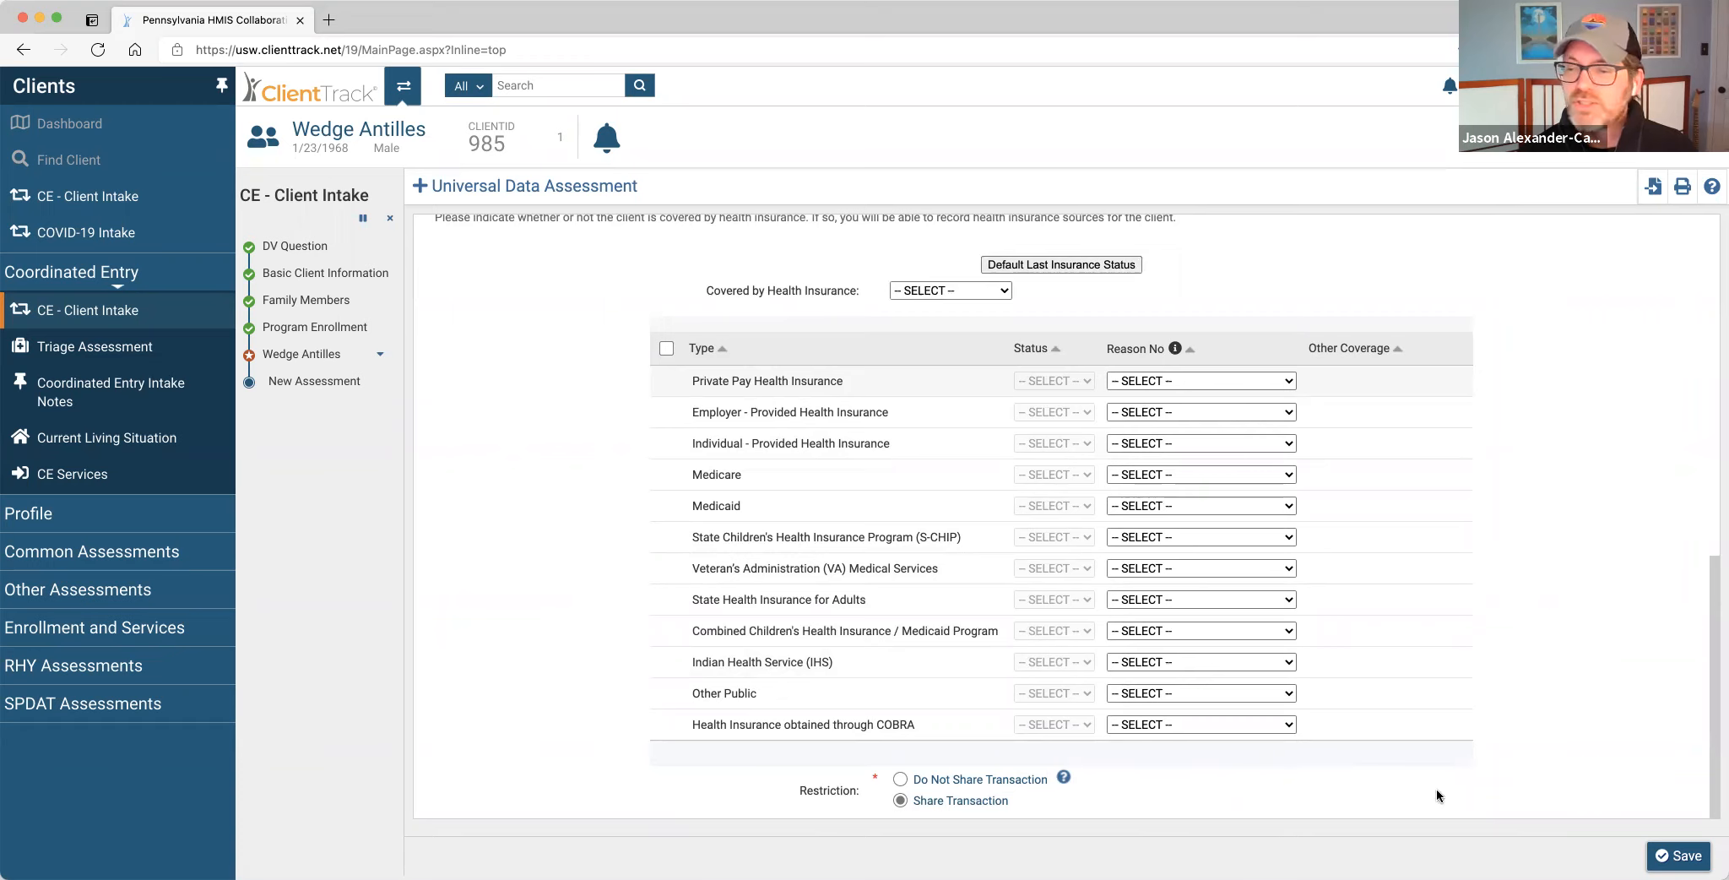
Save the Universal Data Assessment, then set triage location United Way of Lancaster (2-1-1) and contact type Phone.
click(1678, 855)
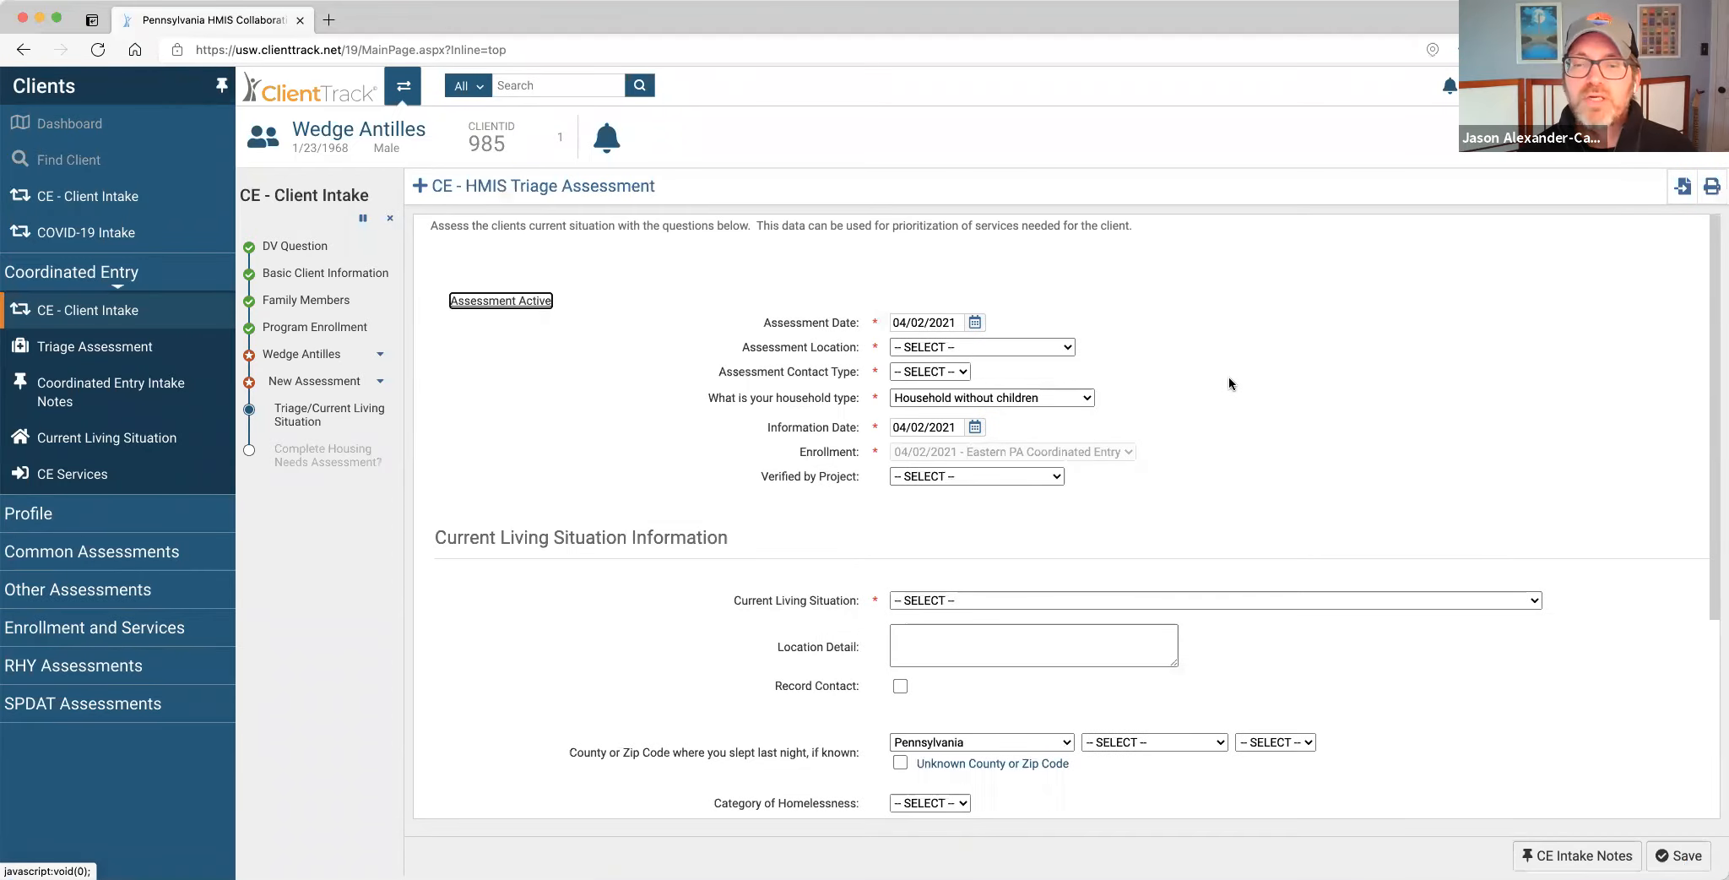
click(1068, 347)
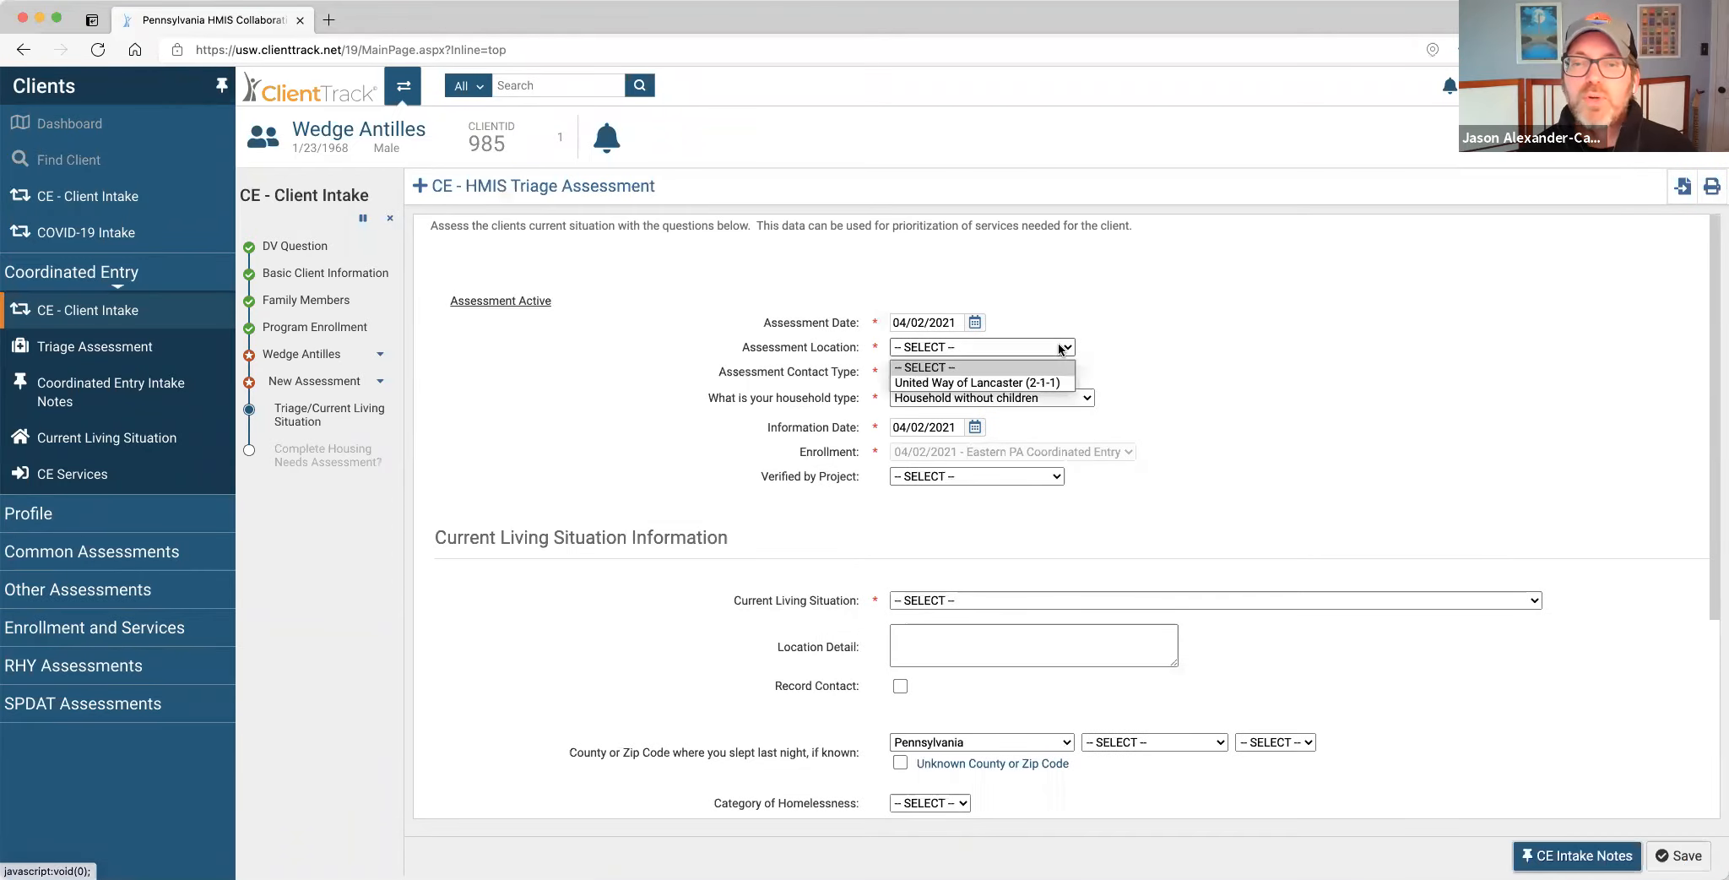
click(1015, 369)
click(958, 374)
click(943, 405)
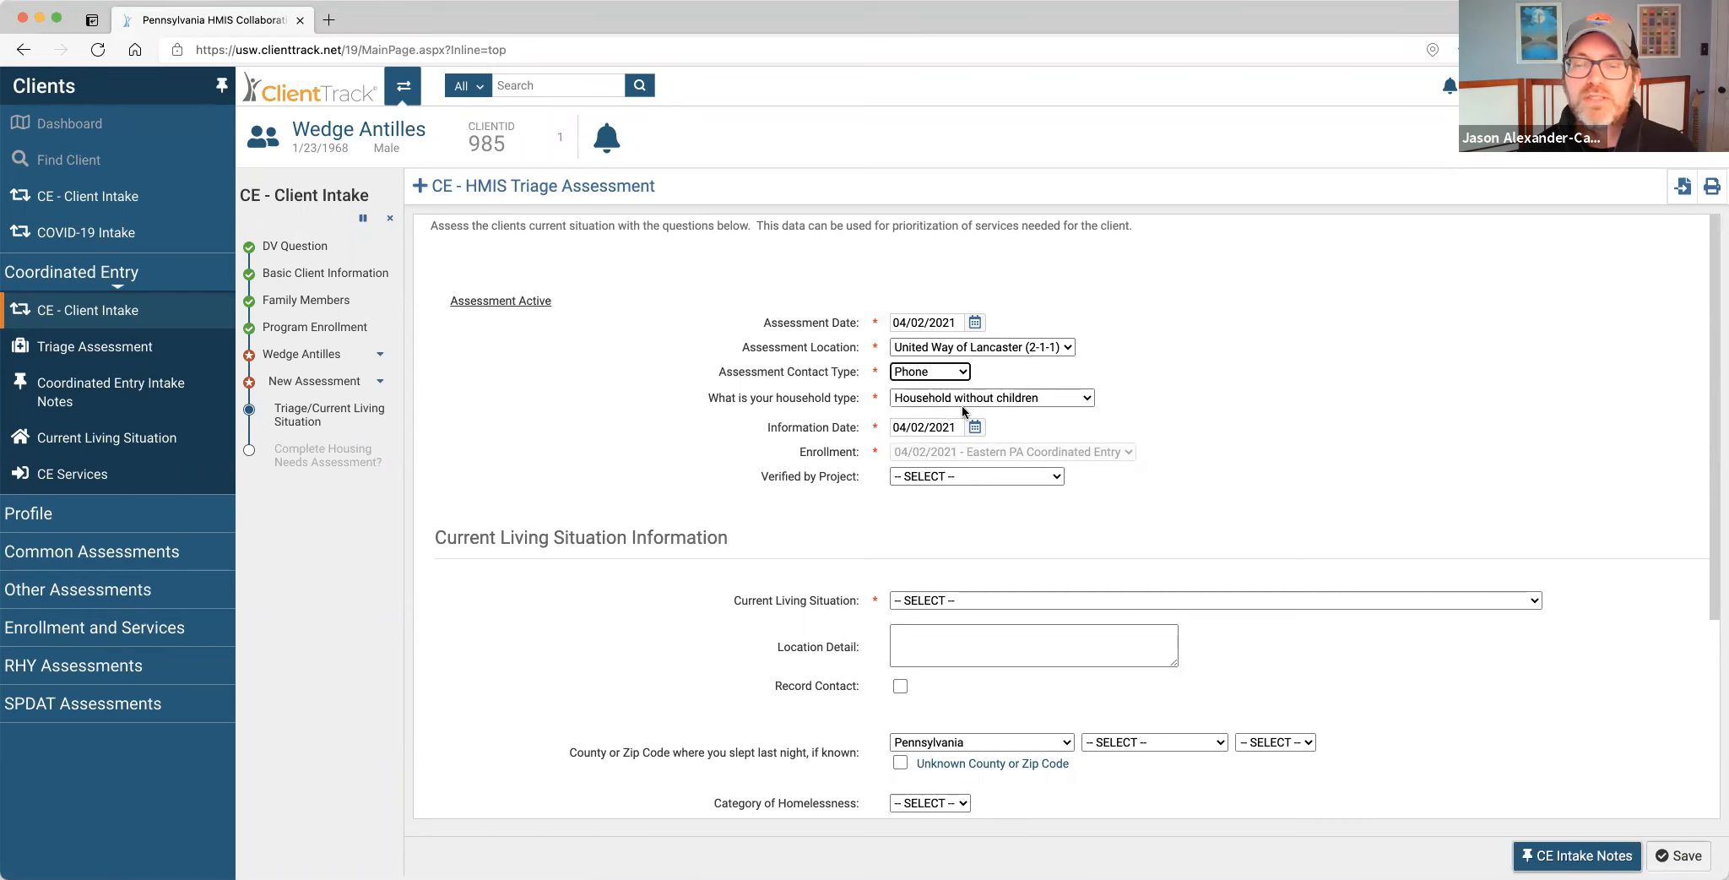
scroll(1008, 420, down, 5)
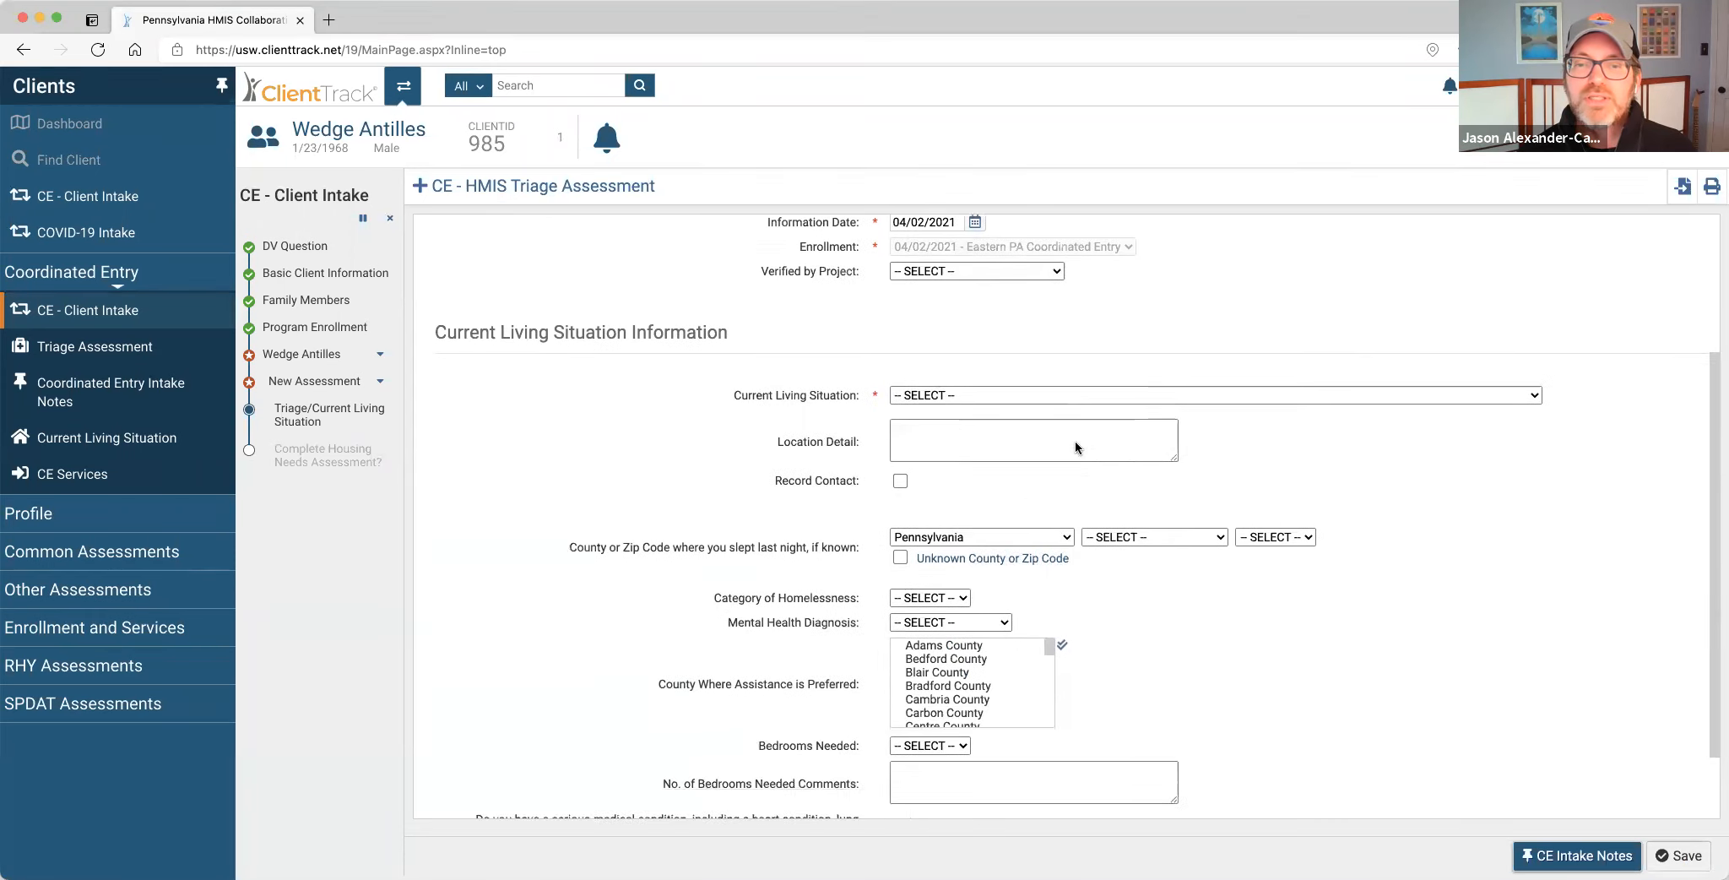
scroll(1016, 433, down, 1)
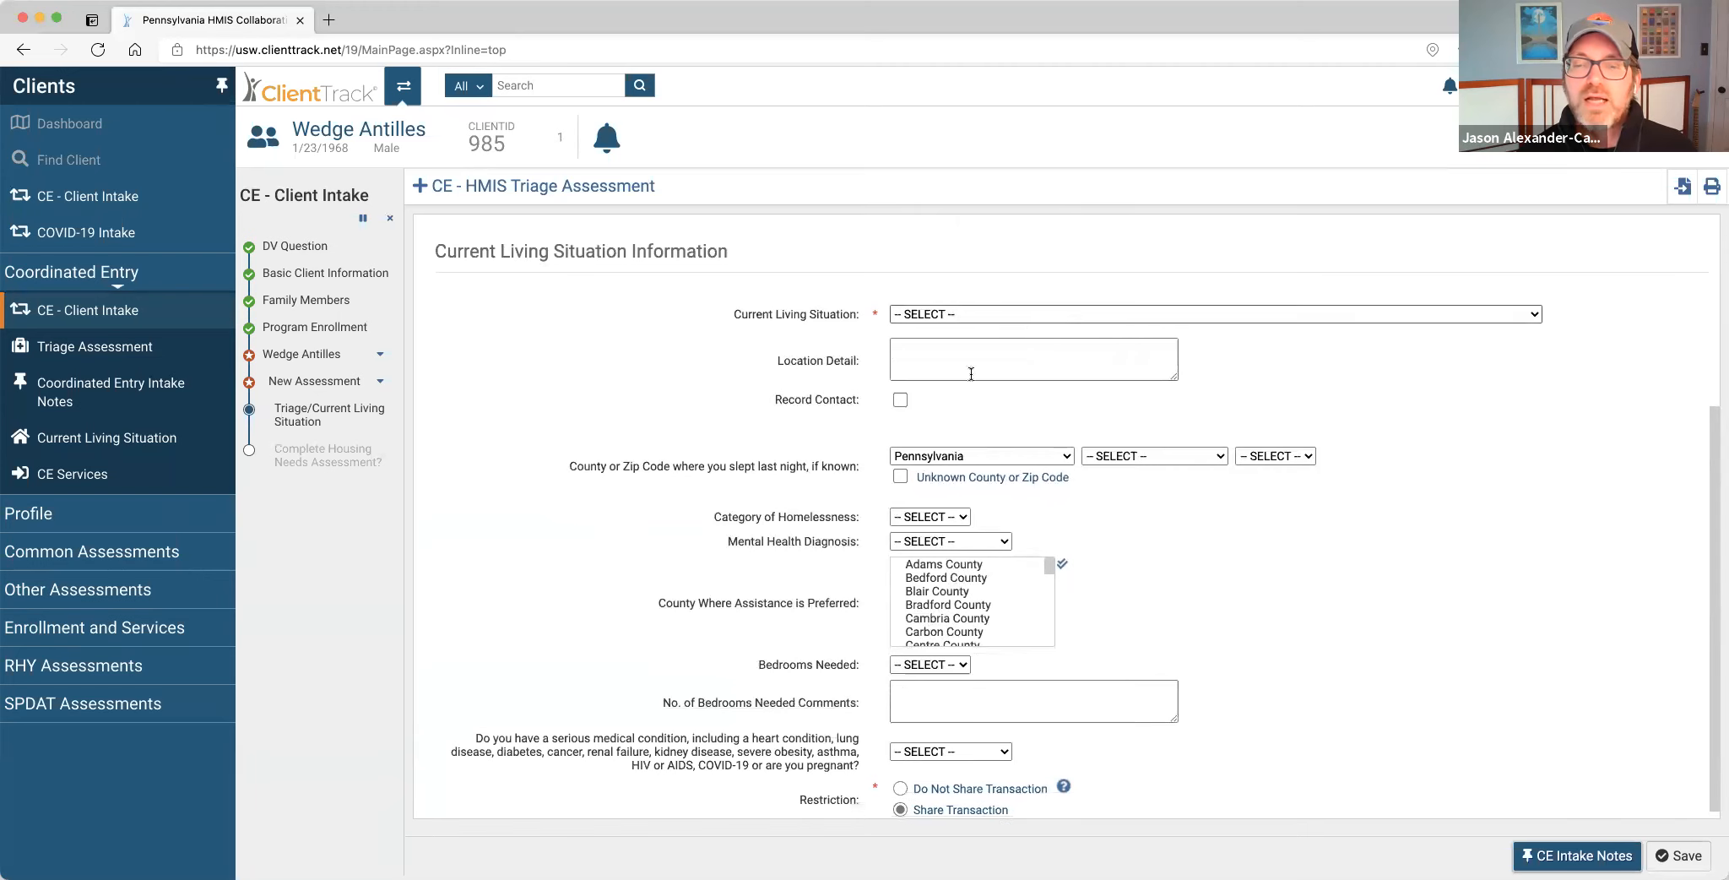
Set current living situation to place not meant for habitation, last night in Adams County, zip 17301.
click(1057, 314)
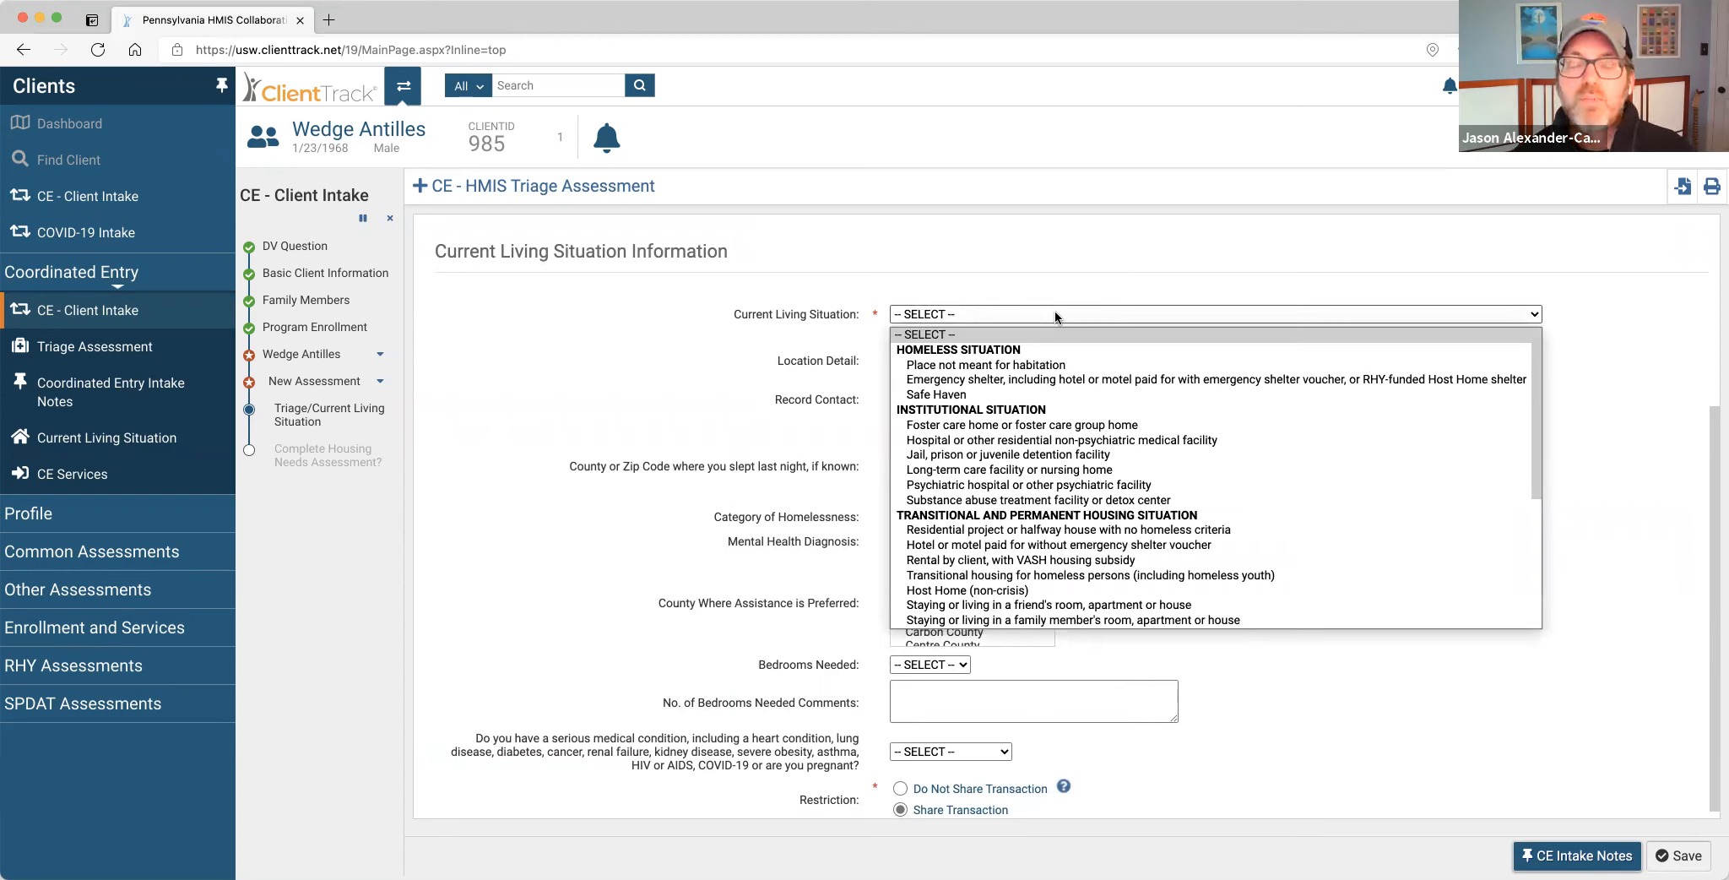
click(1070, 363)
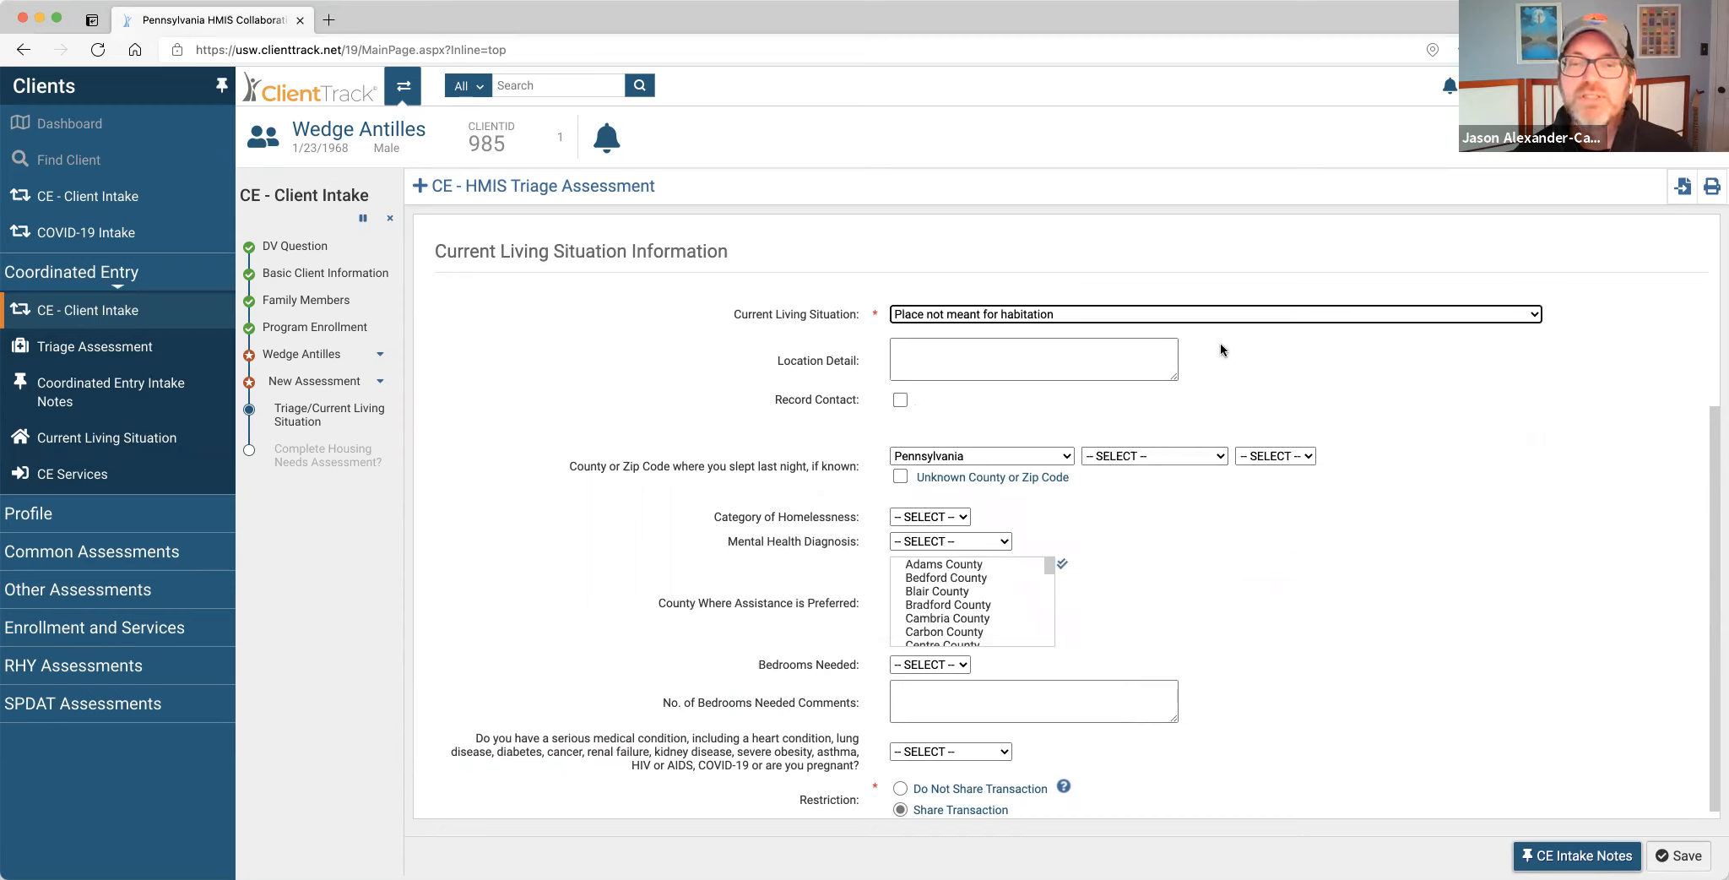
scroll(1031, 398, down, 1)
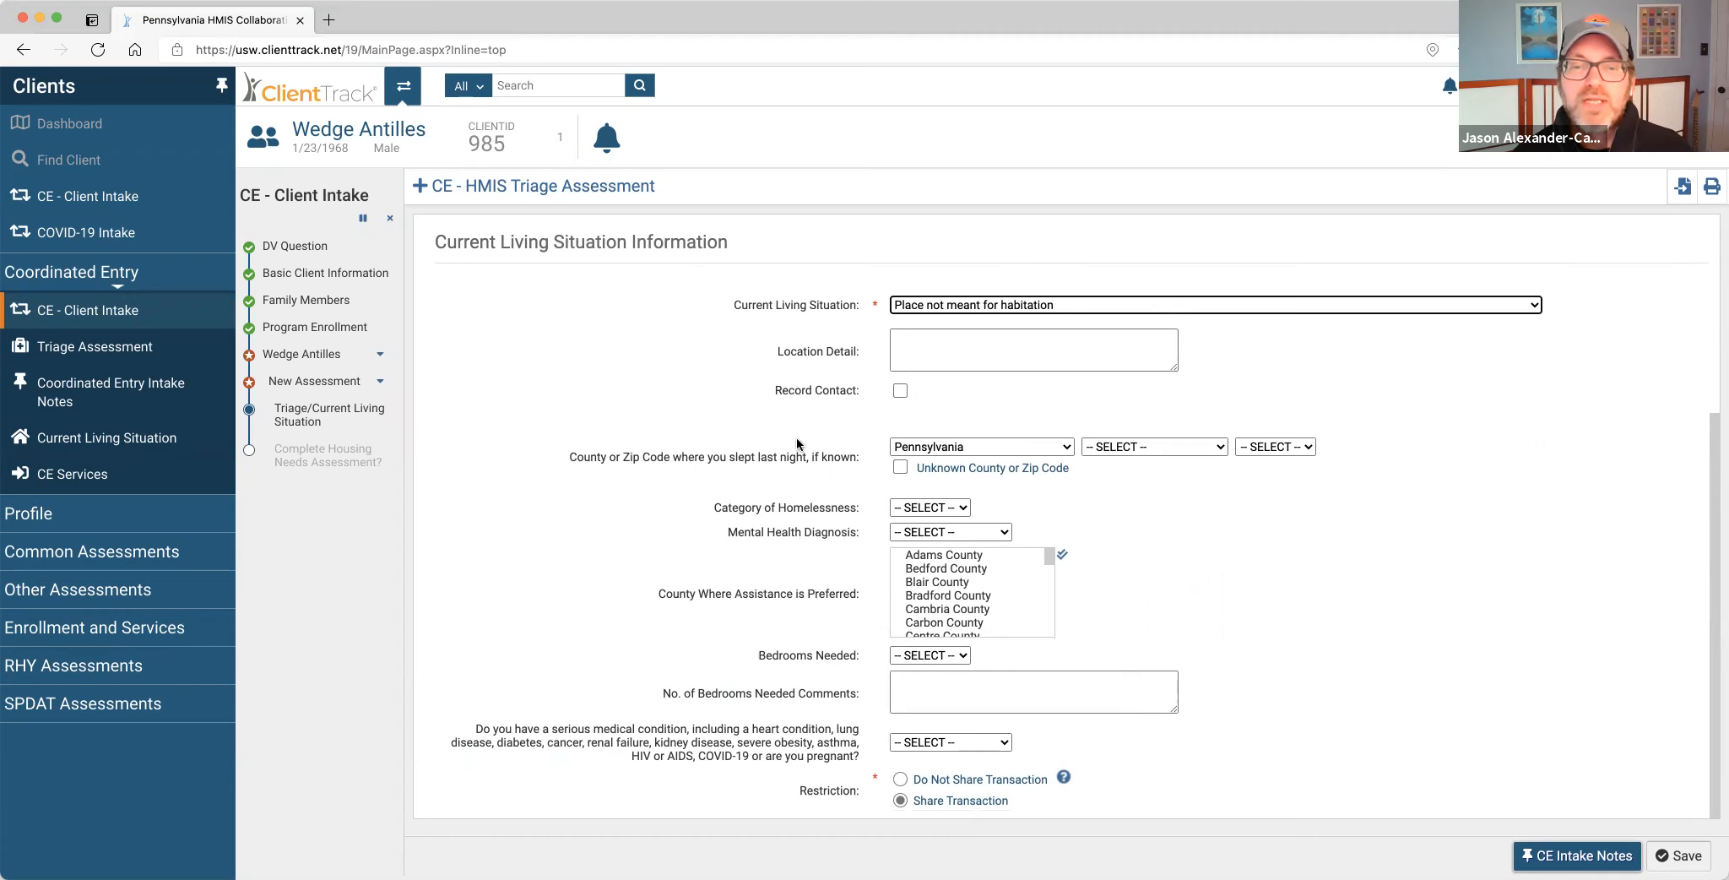
click(1106, 455)
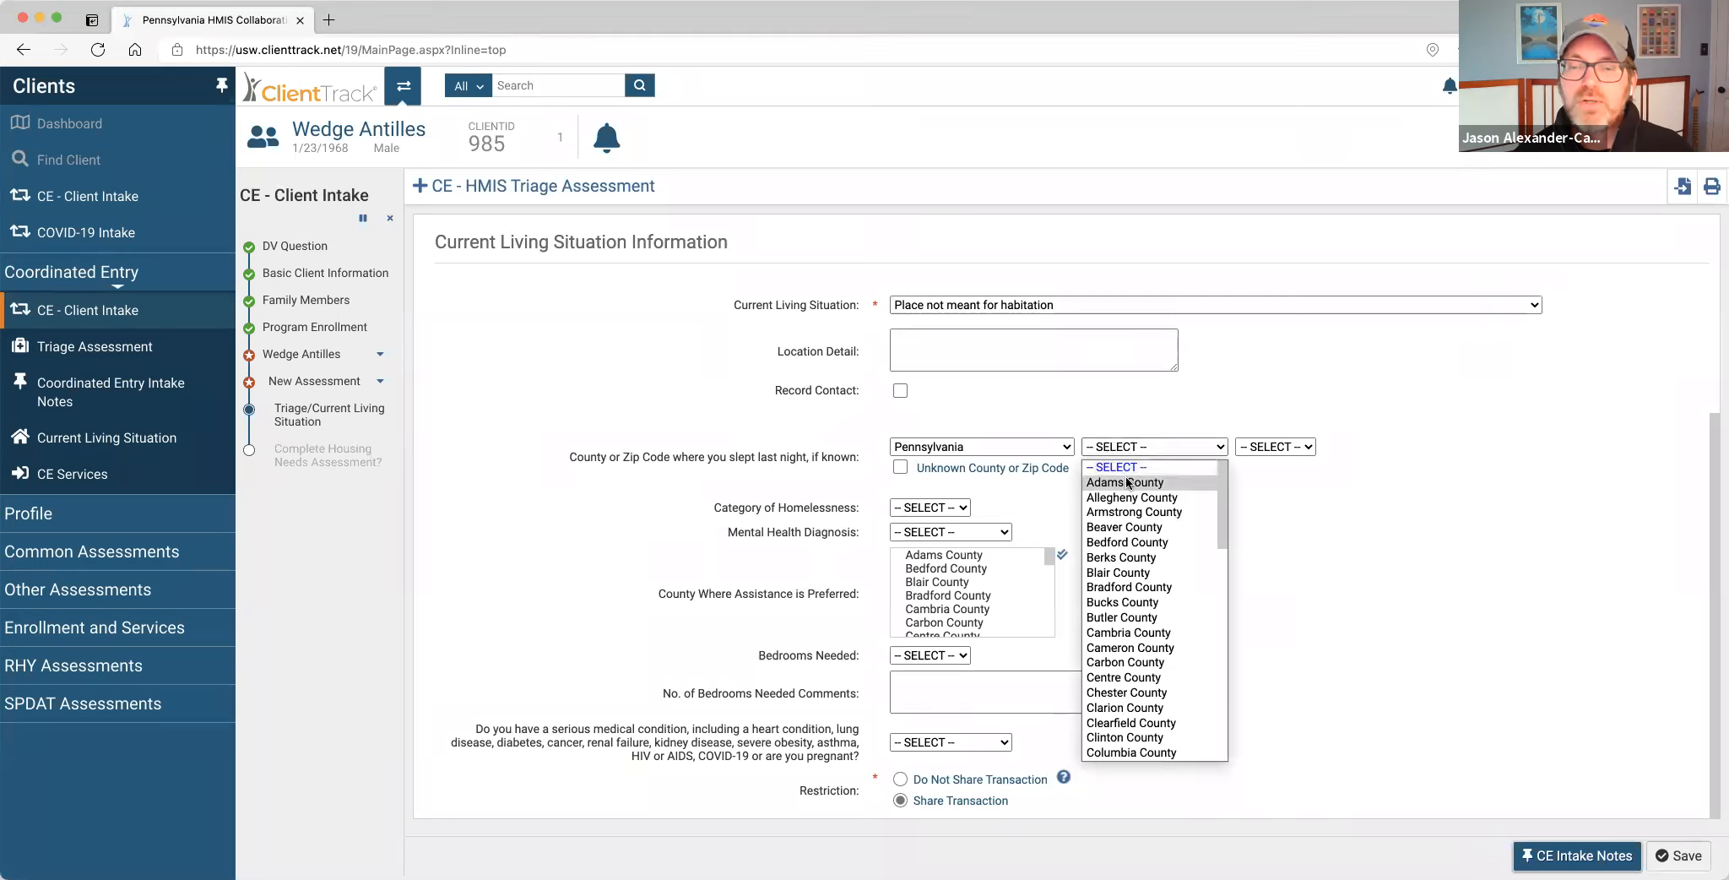
click(1127, 483)
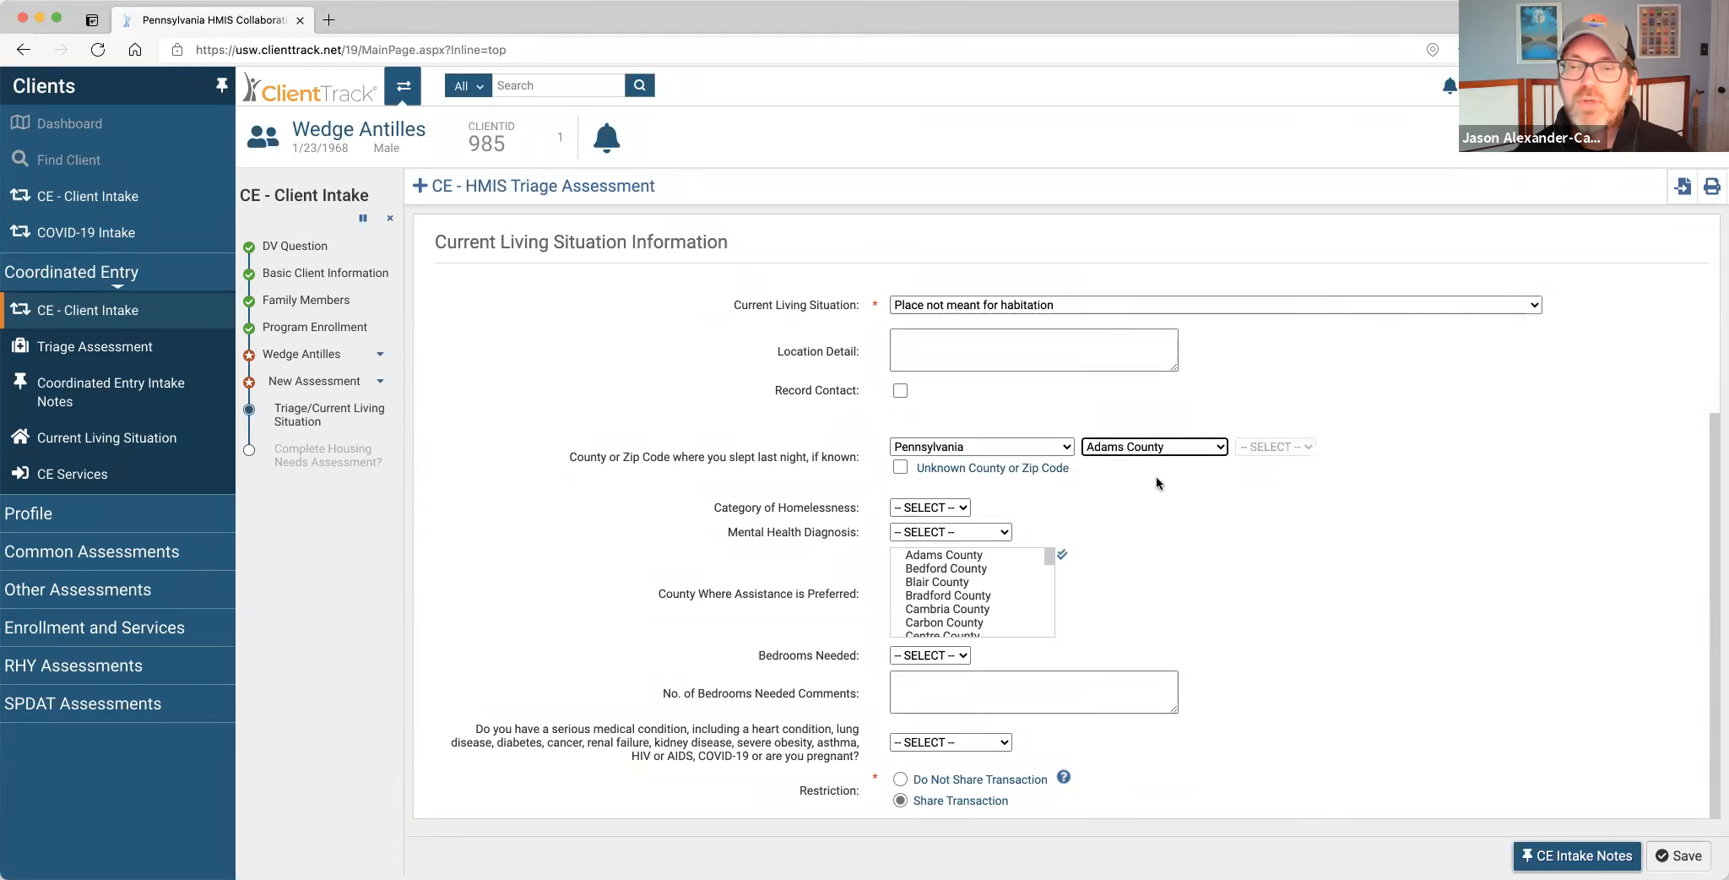
click(1268, 448)
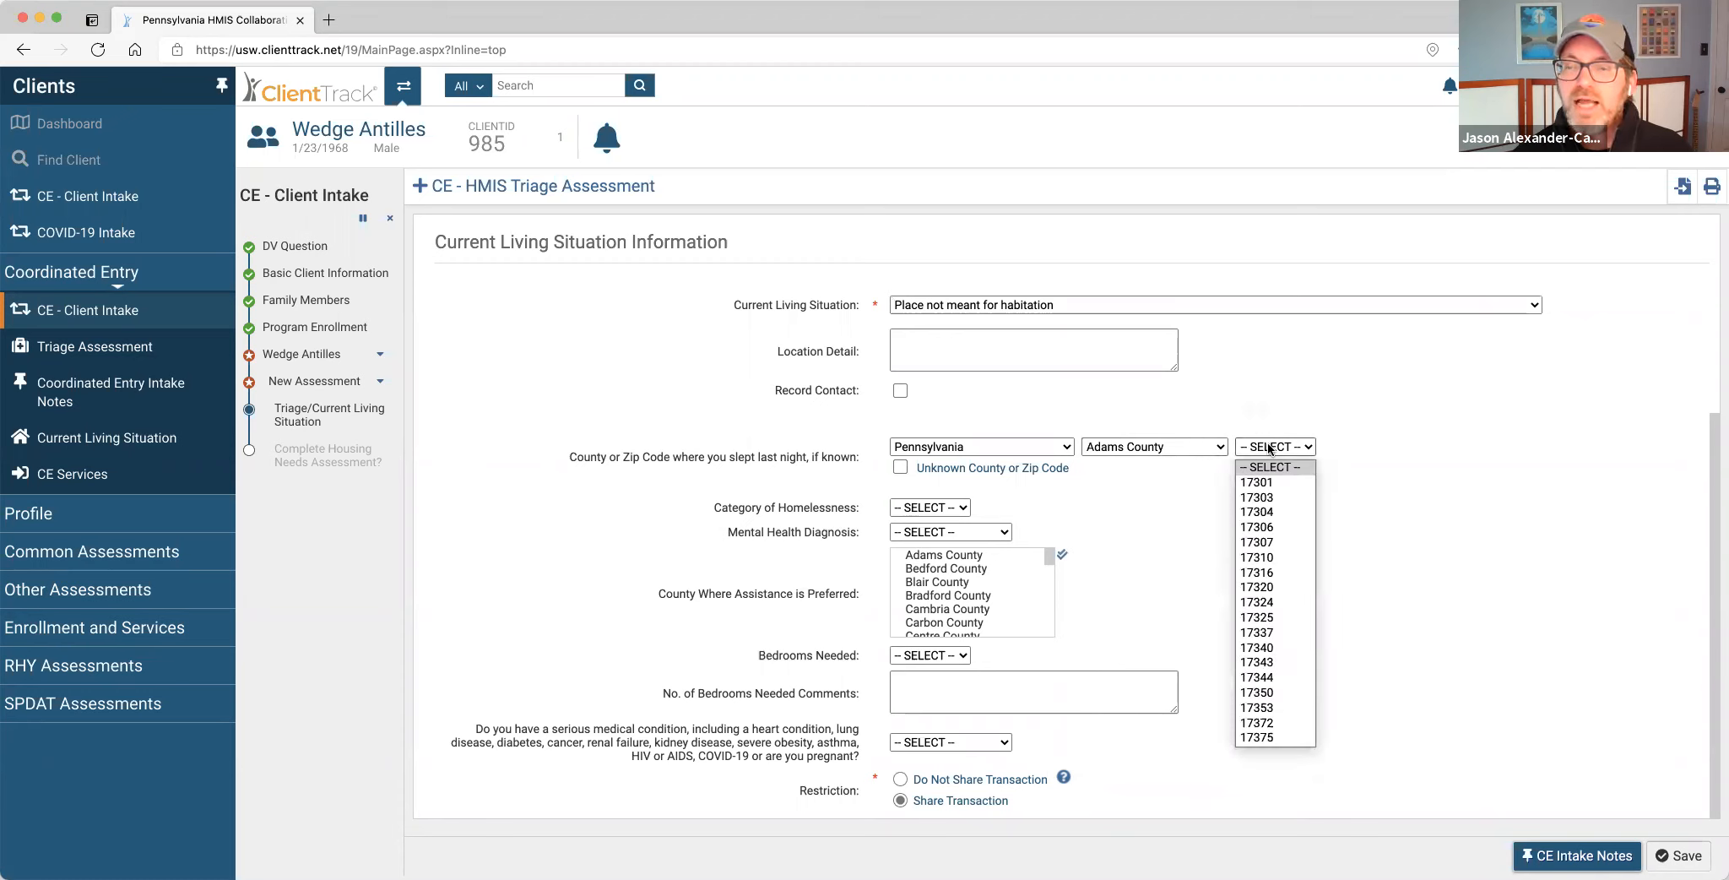
click(1276, 483)
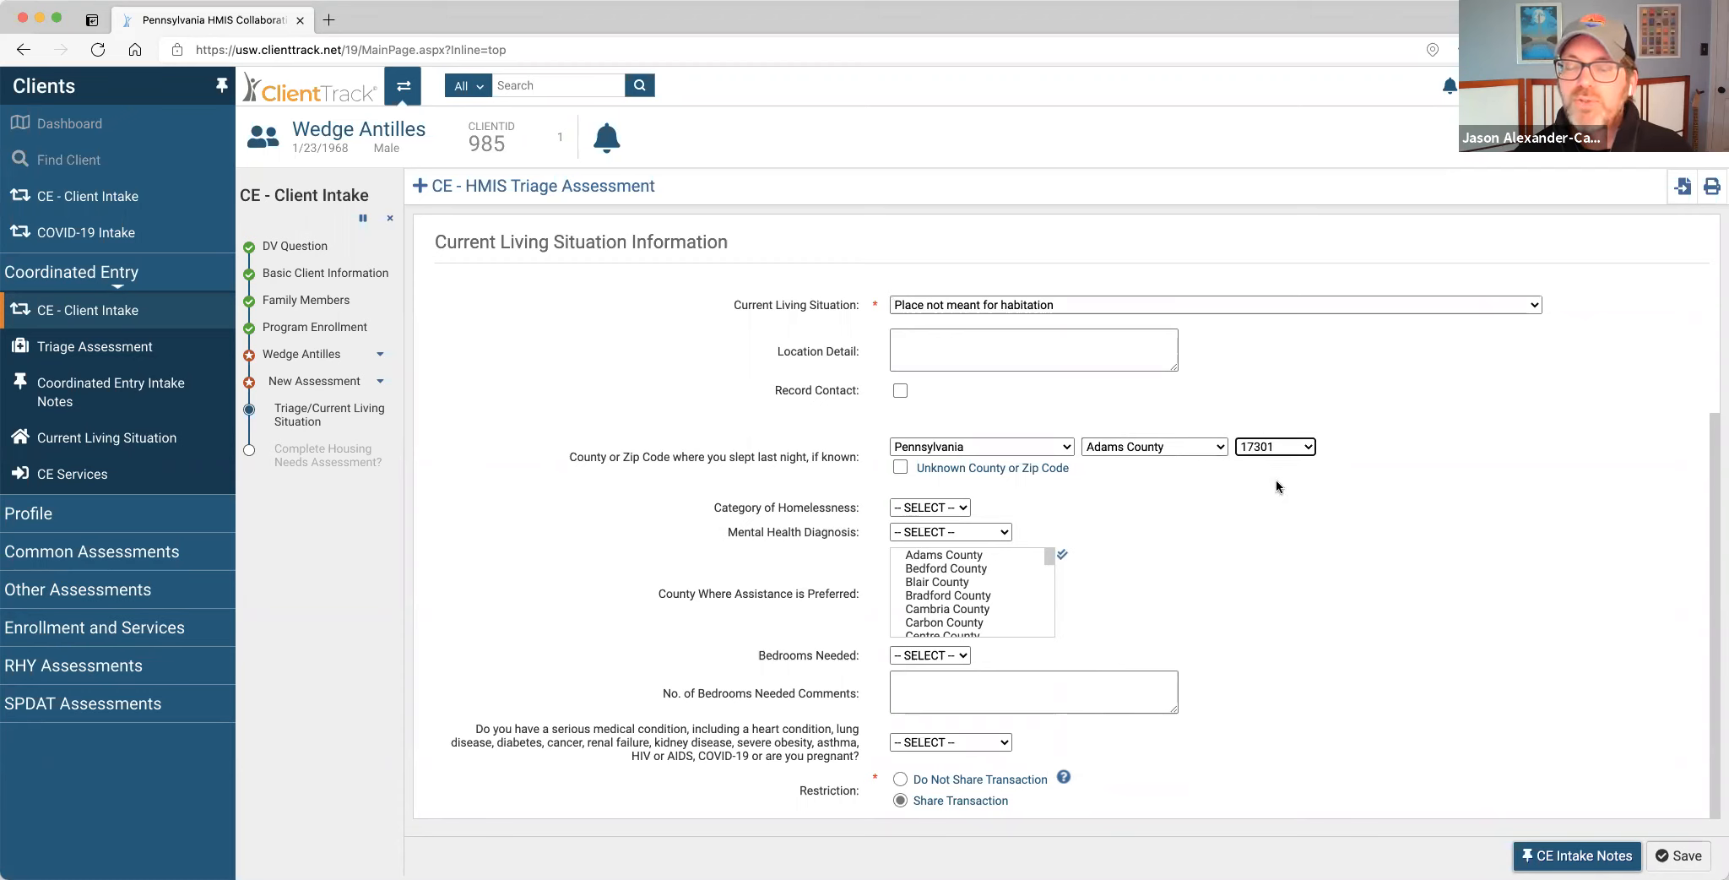
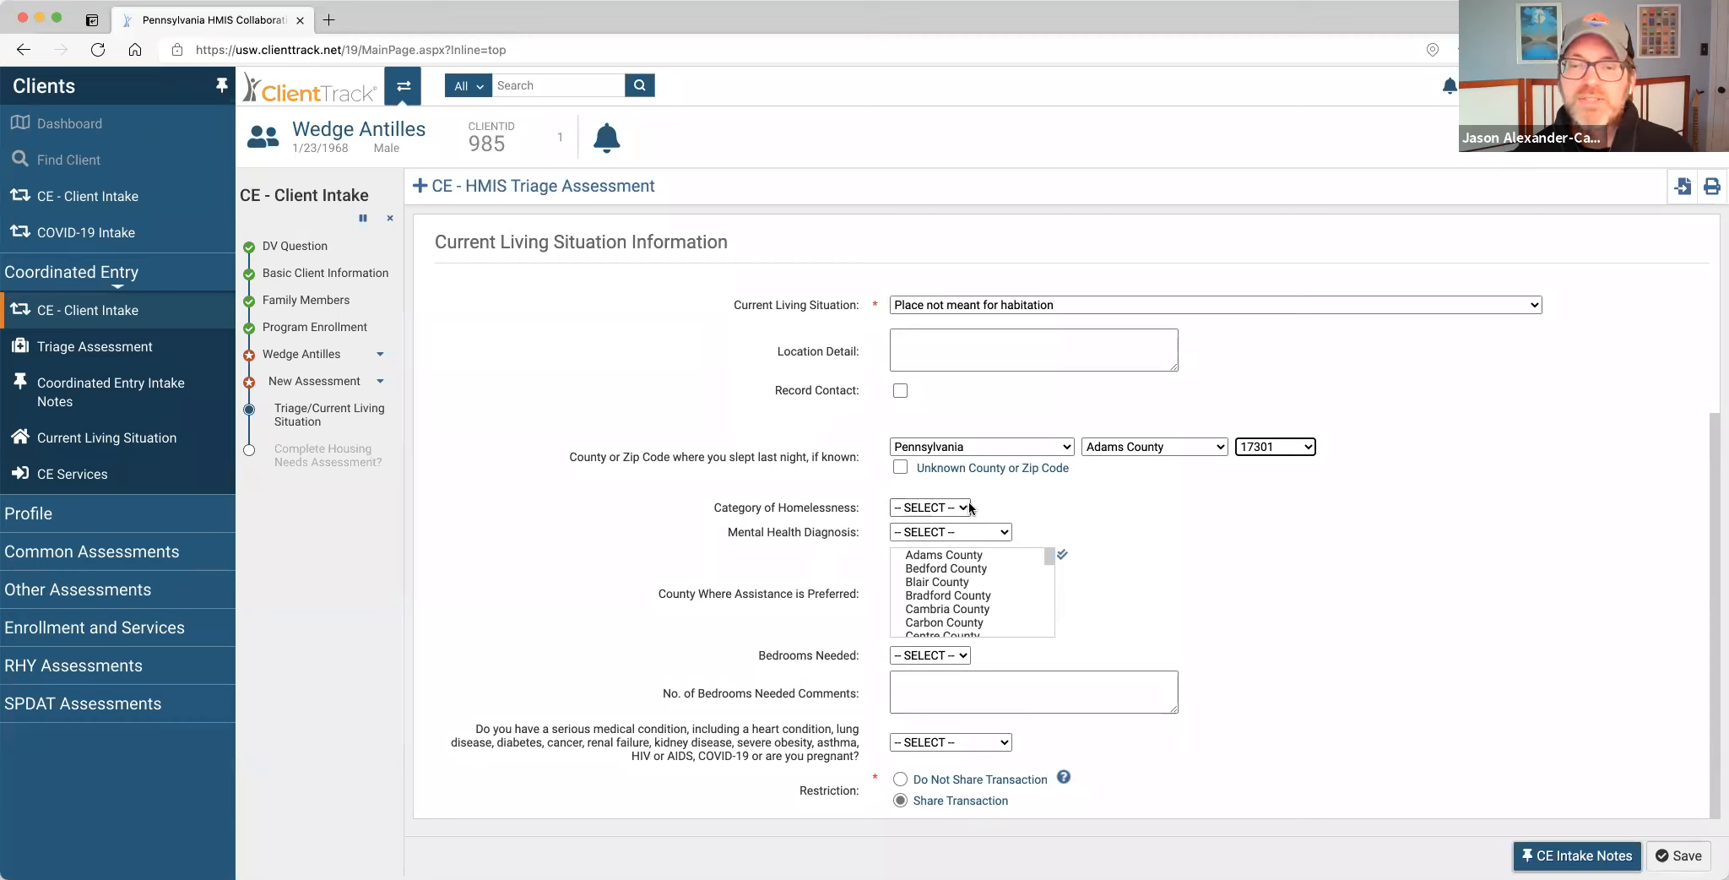
Answer Yes to Mental Health Diagnosis and check Bedford, Bradford, Centre and Clinton counties.
click(1000, 531)
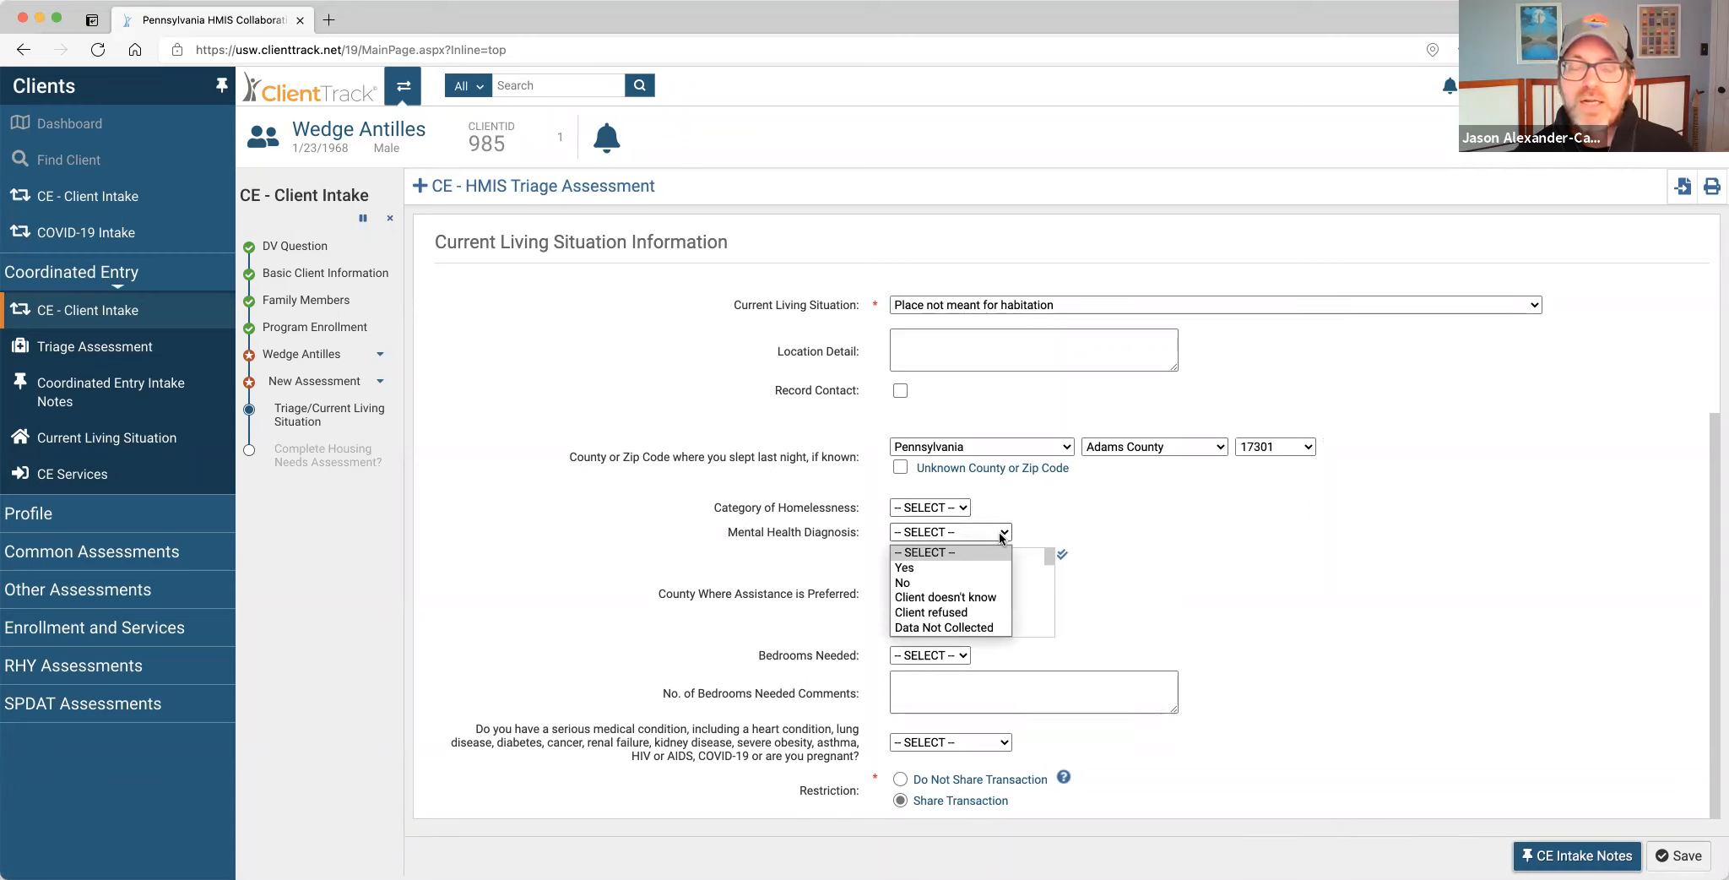
click(962, 566)
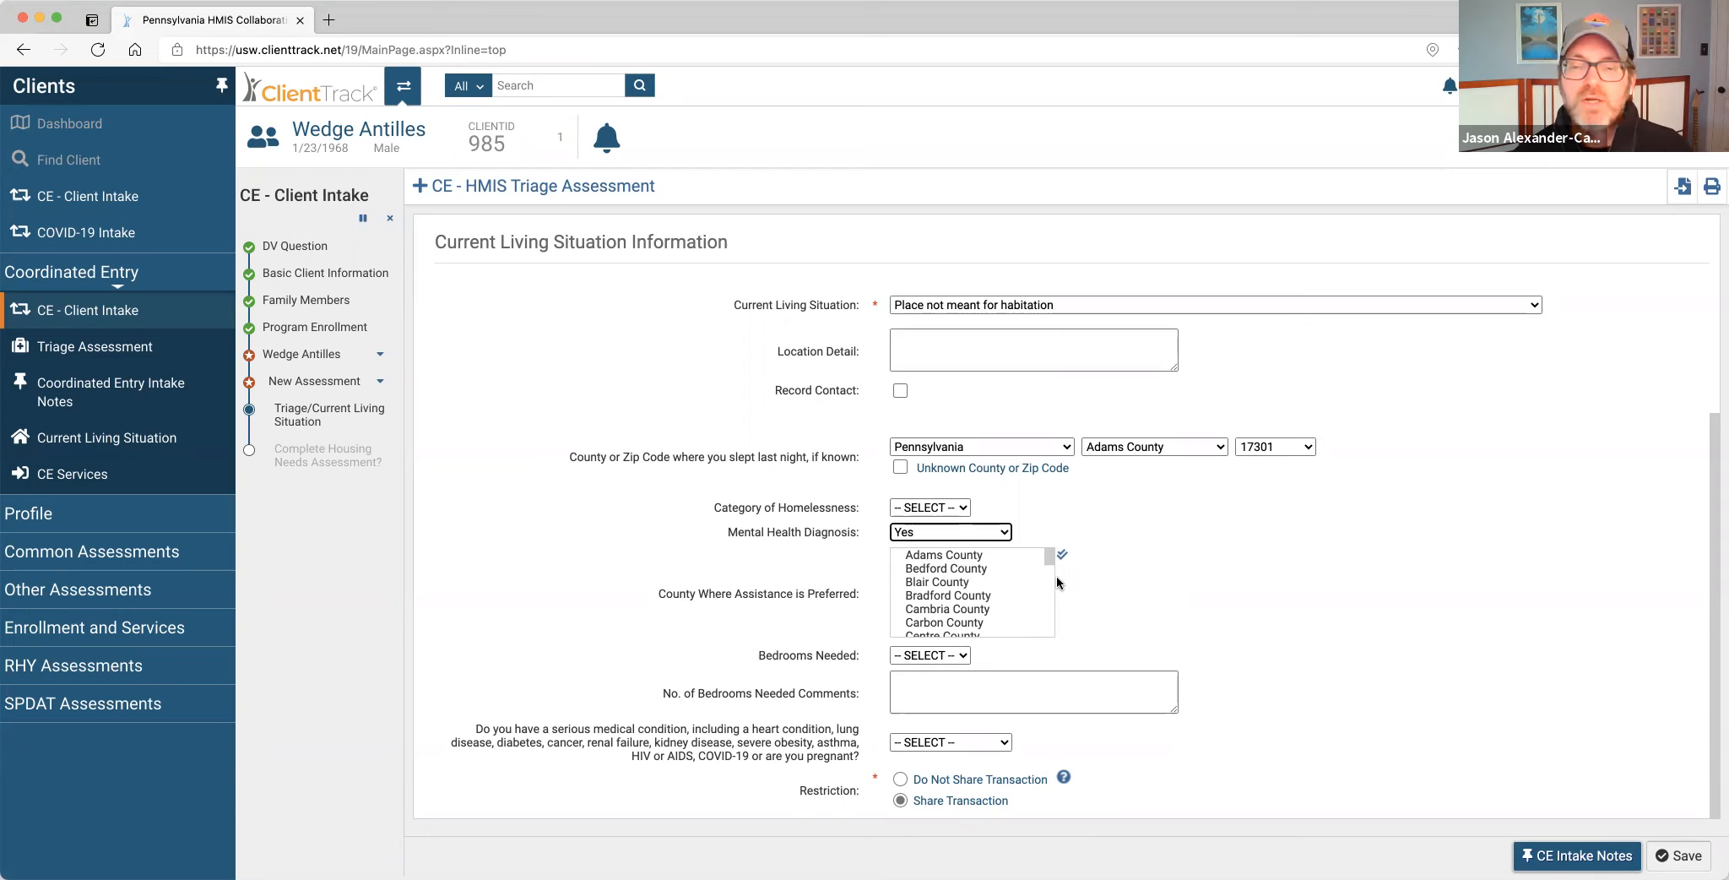
click(982, 571)
scroll(991, 599, down, 1)
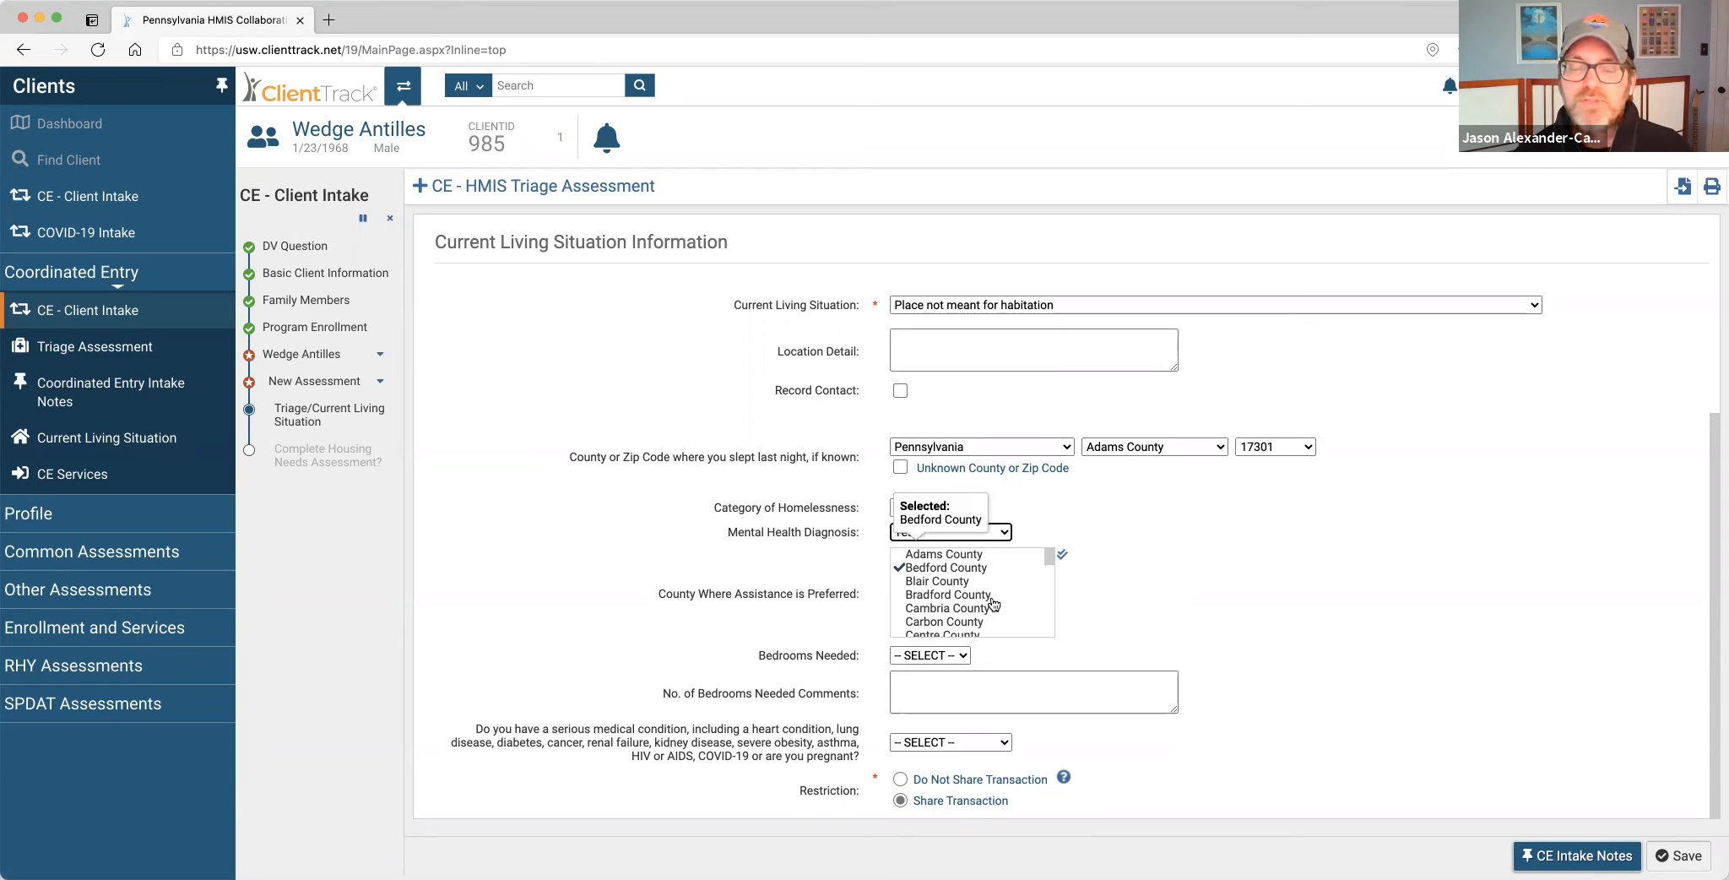
click(984, 563)
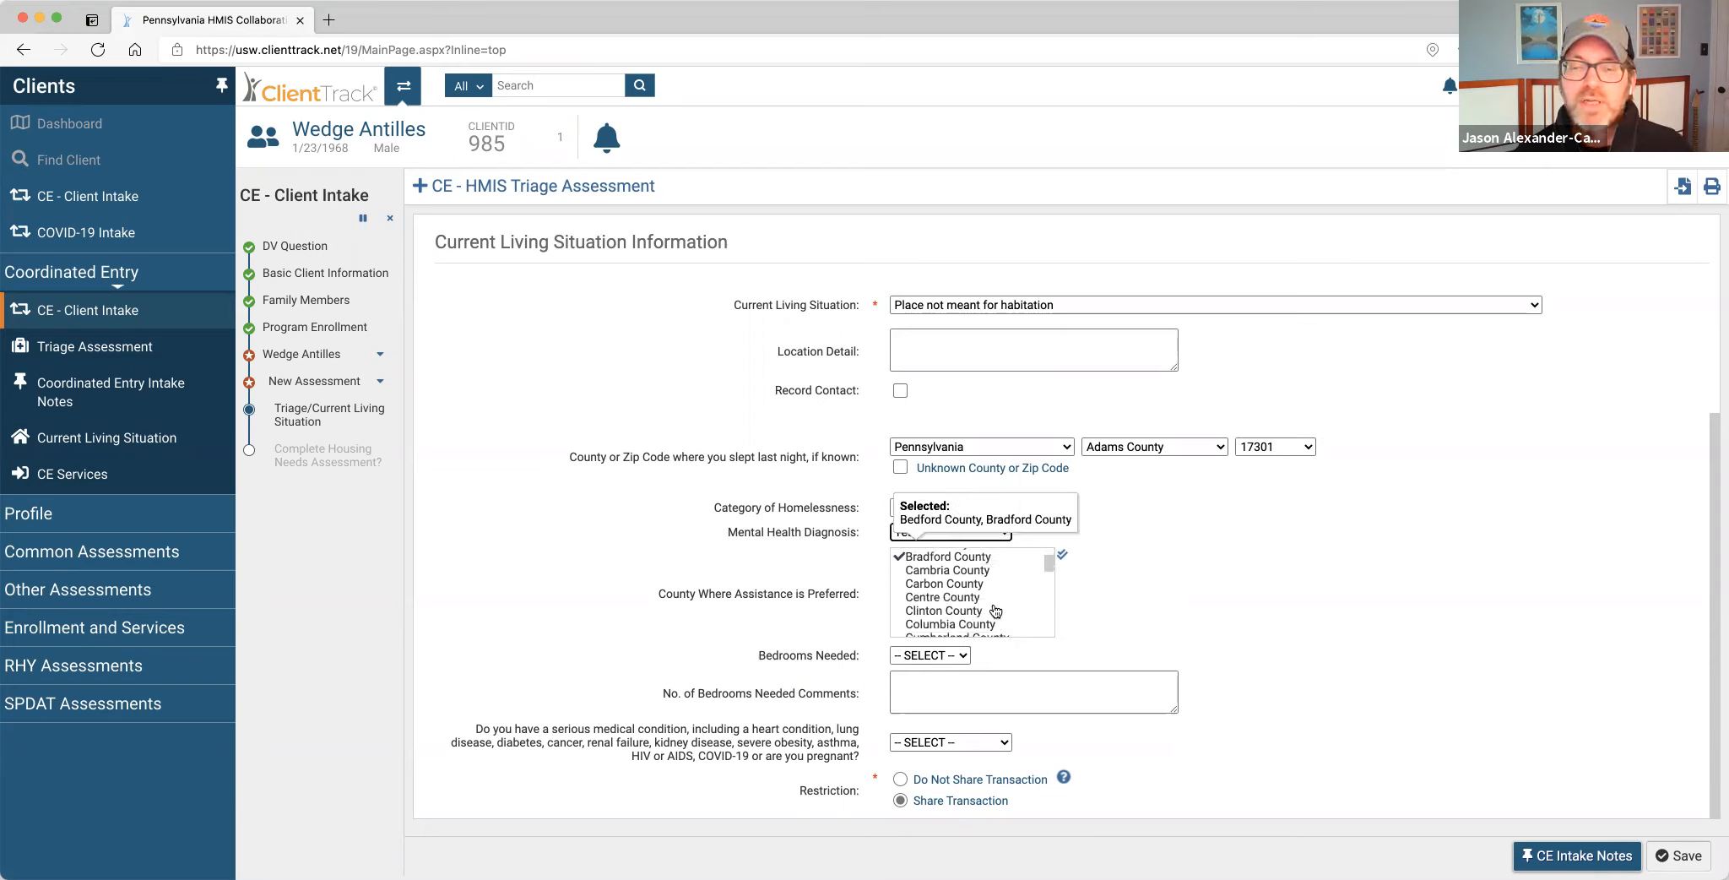
click(964, 598)
scroll(993, 608, down, 1)
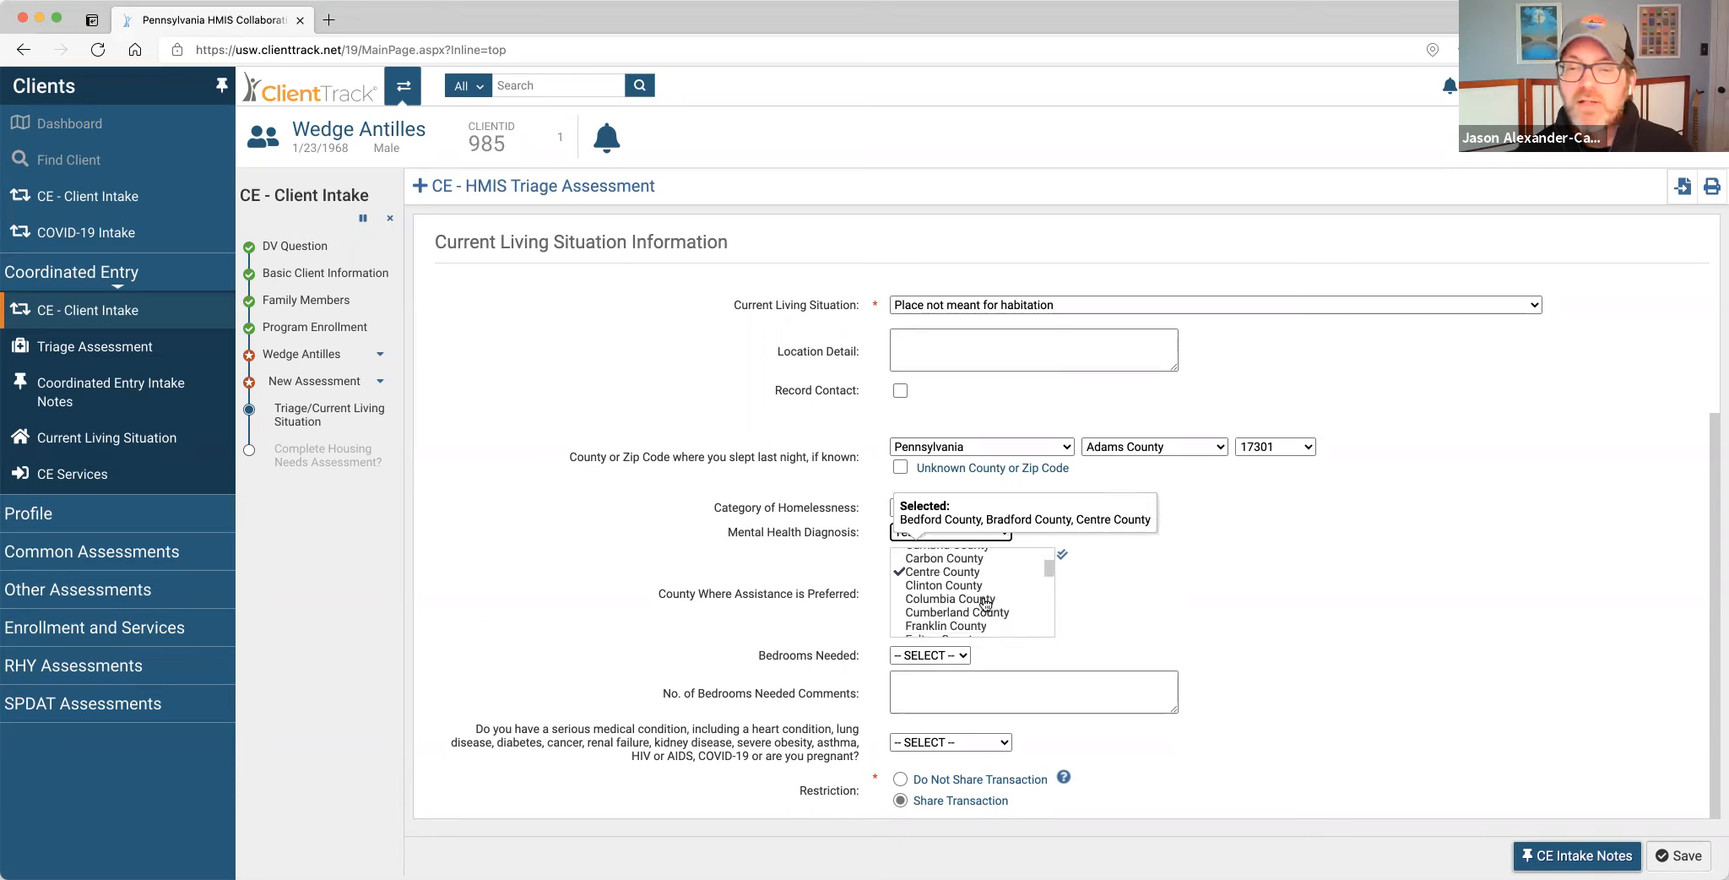
click(979, 589)
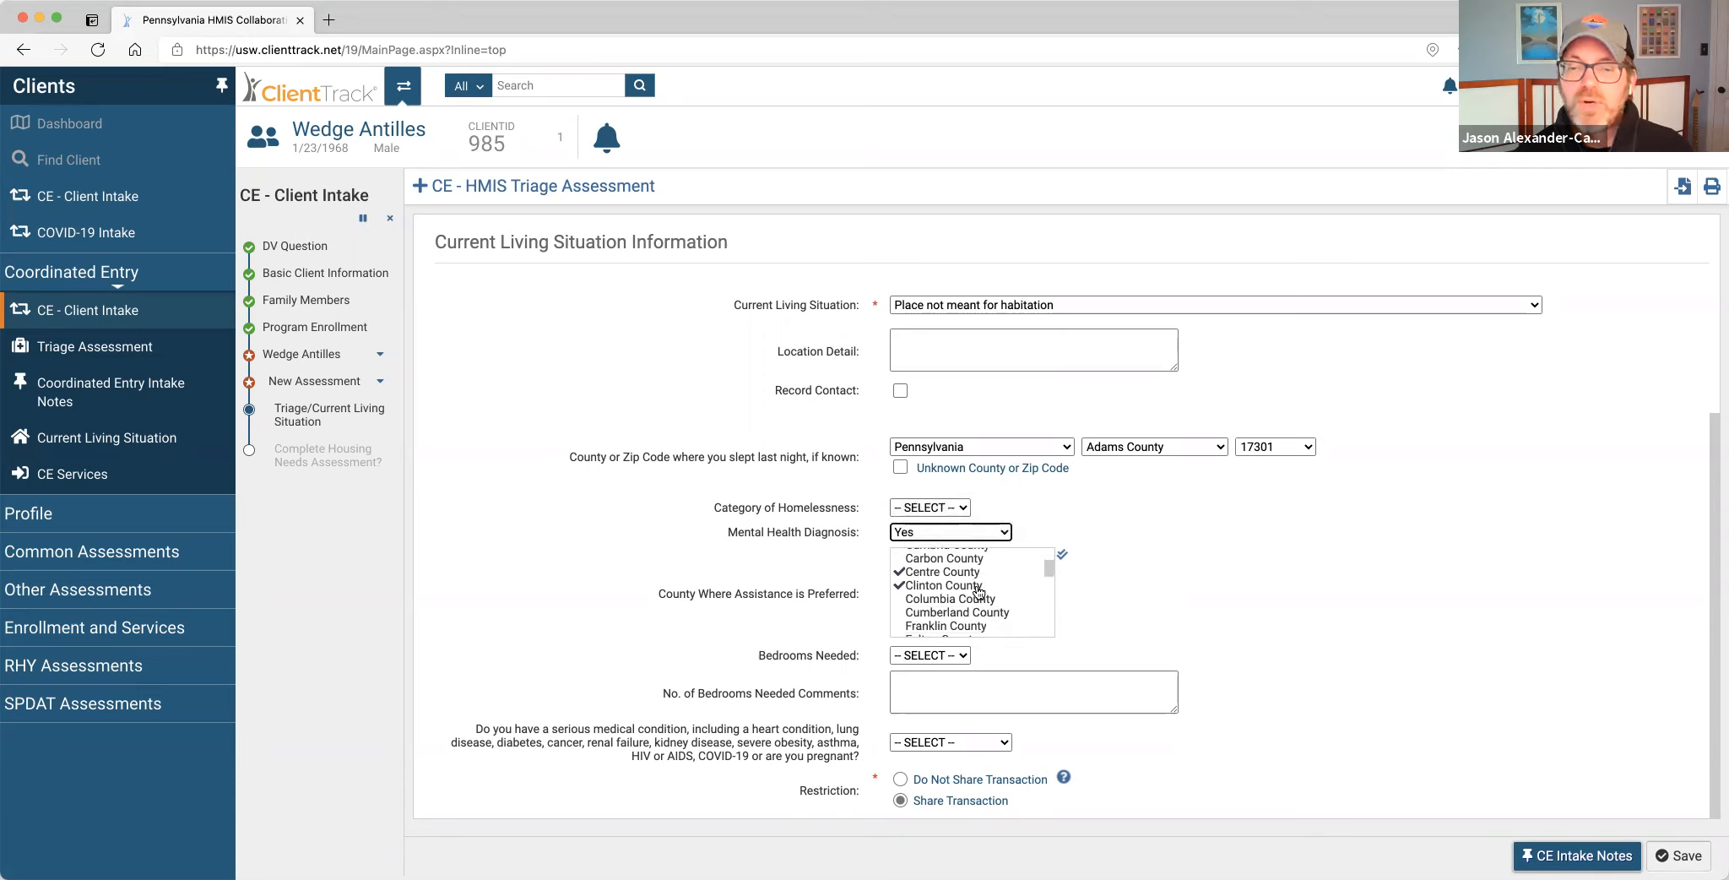
Use Select All on the county list, then clear every preferred county selection.
click(1061, 555)
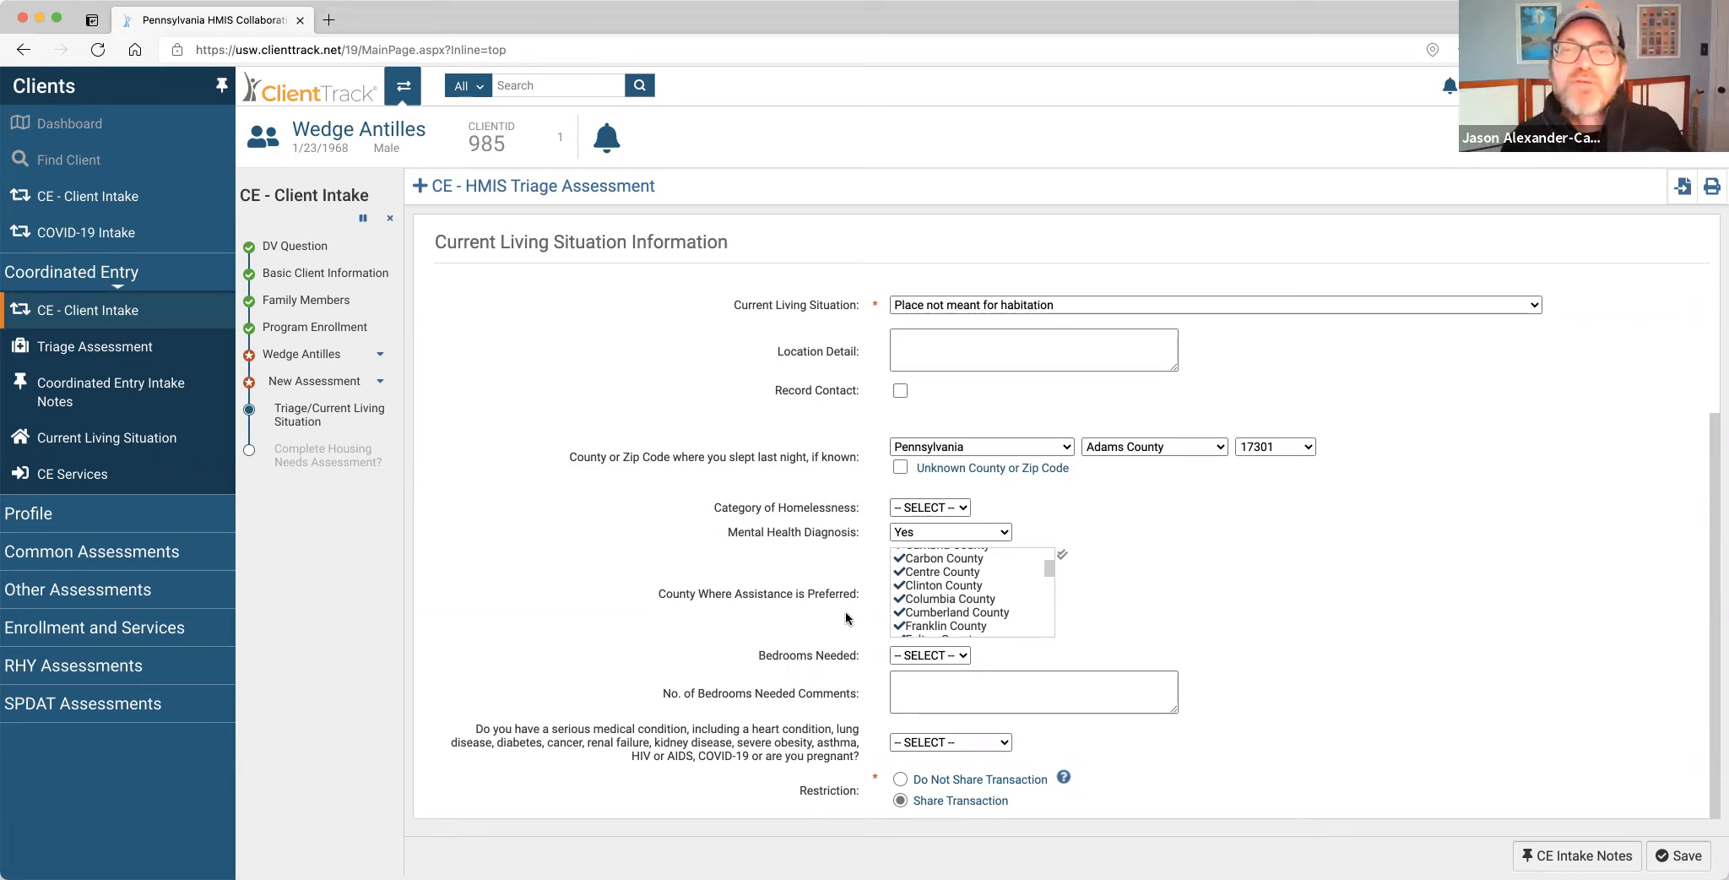
mouse_move(963, 597)
scroll(963, 596, up, 3)
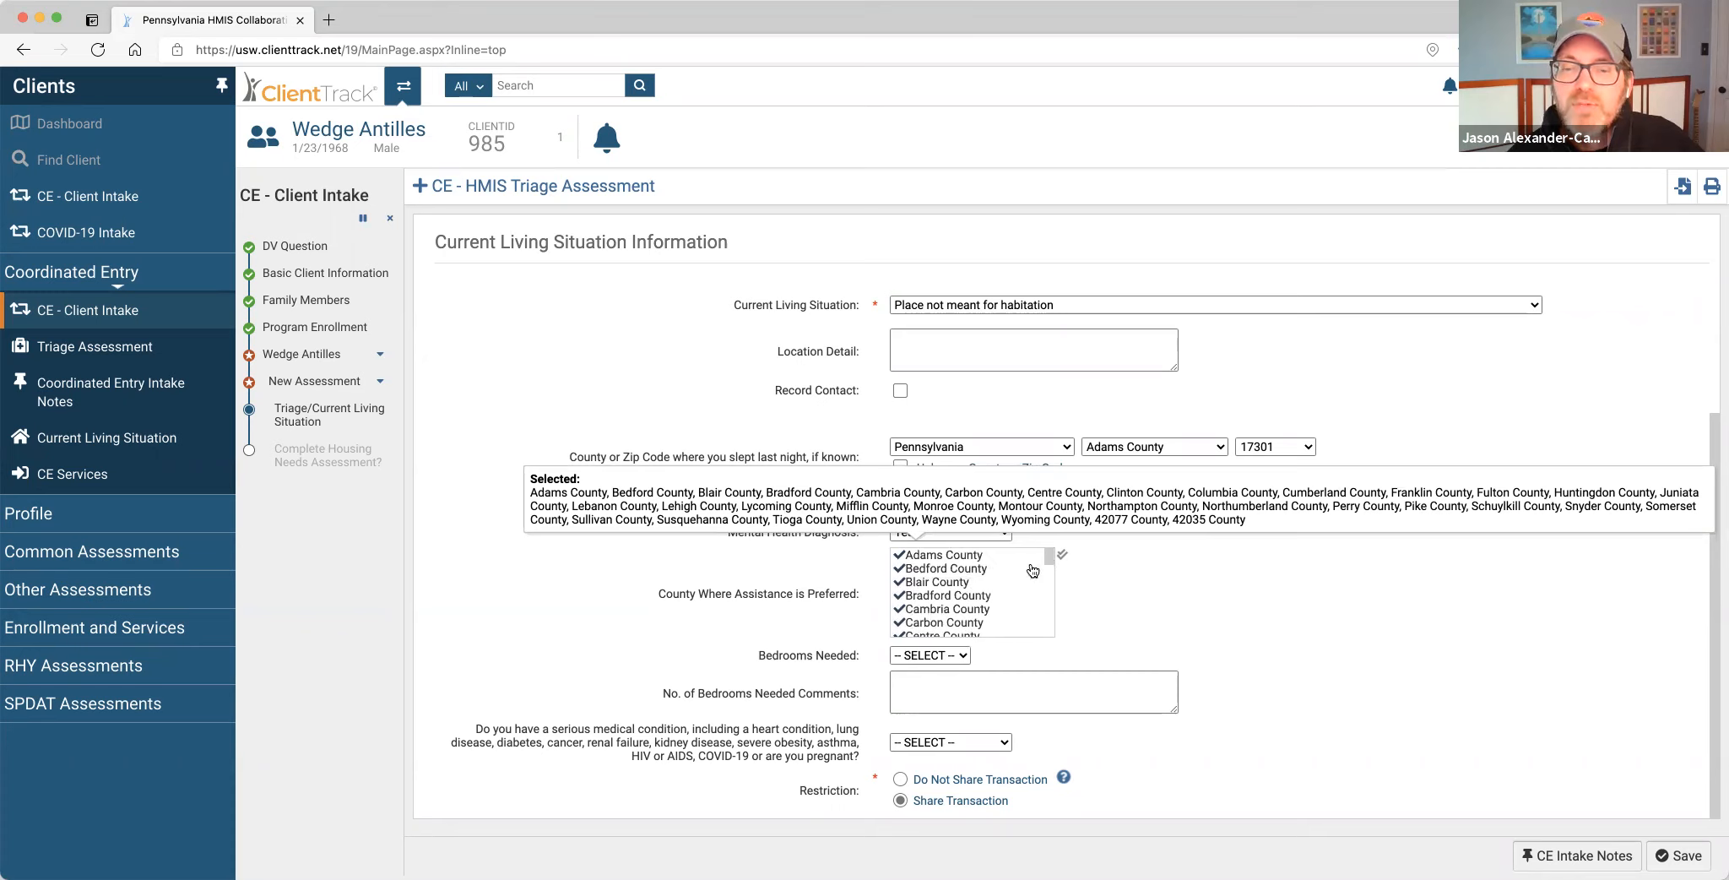
mouse_move(1063, 558)
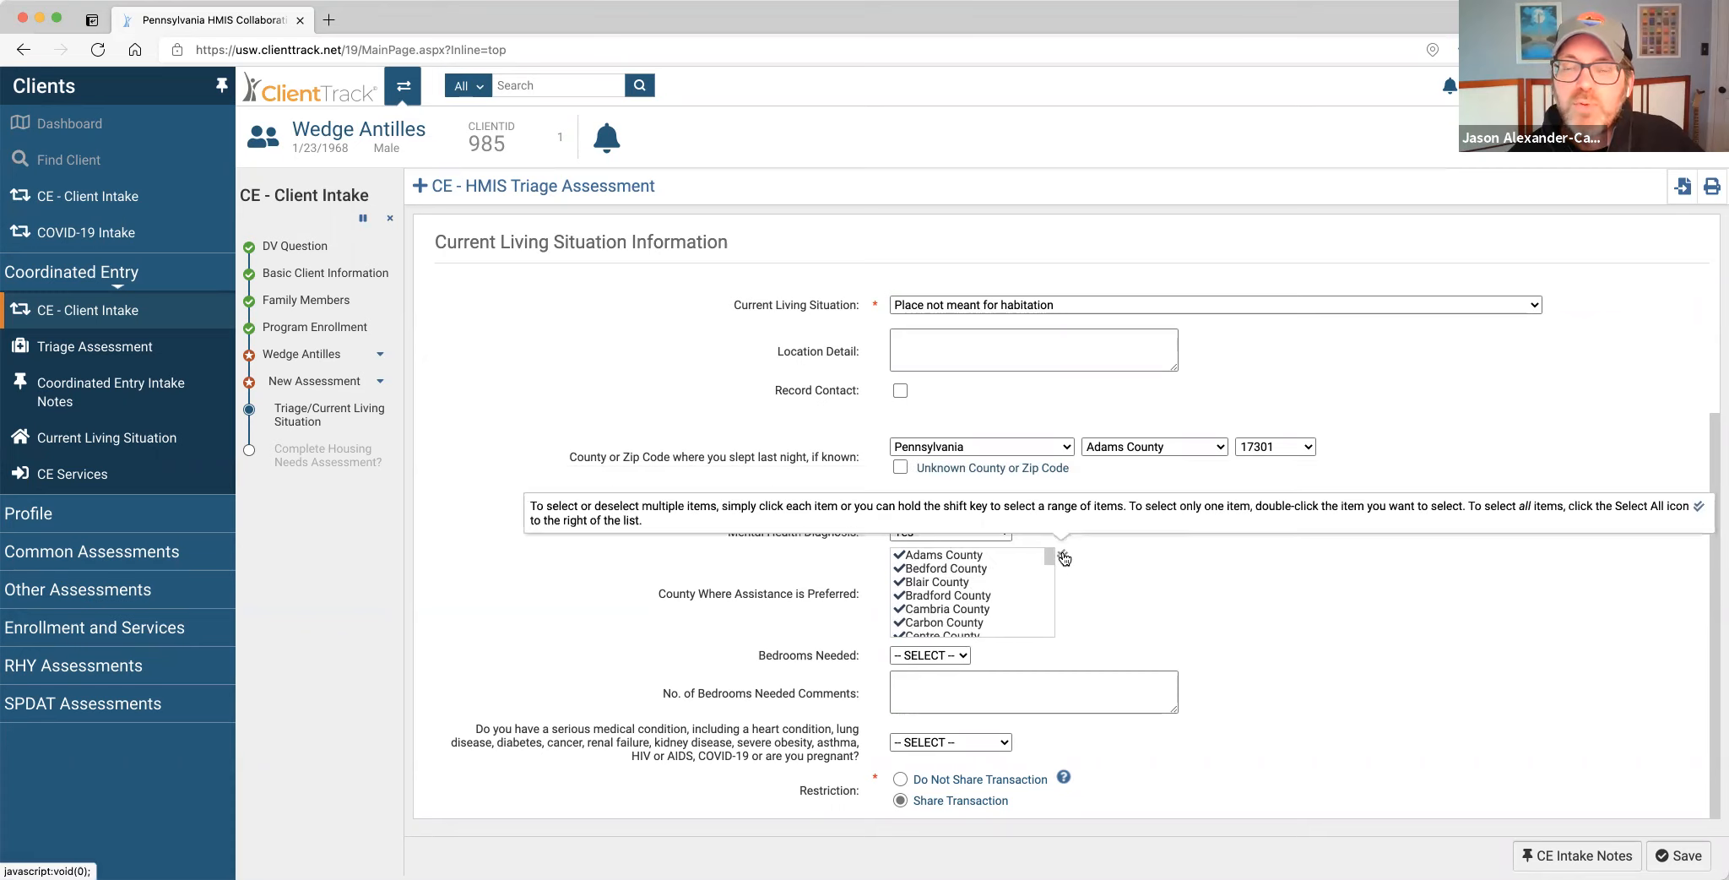
click(1064, 558)
scroll(1015, 583, down, 1)
scroll(1016, 582, down, 2)
scroll(1016, 582, down, 1)
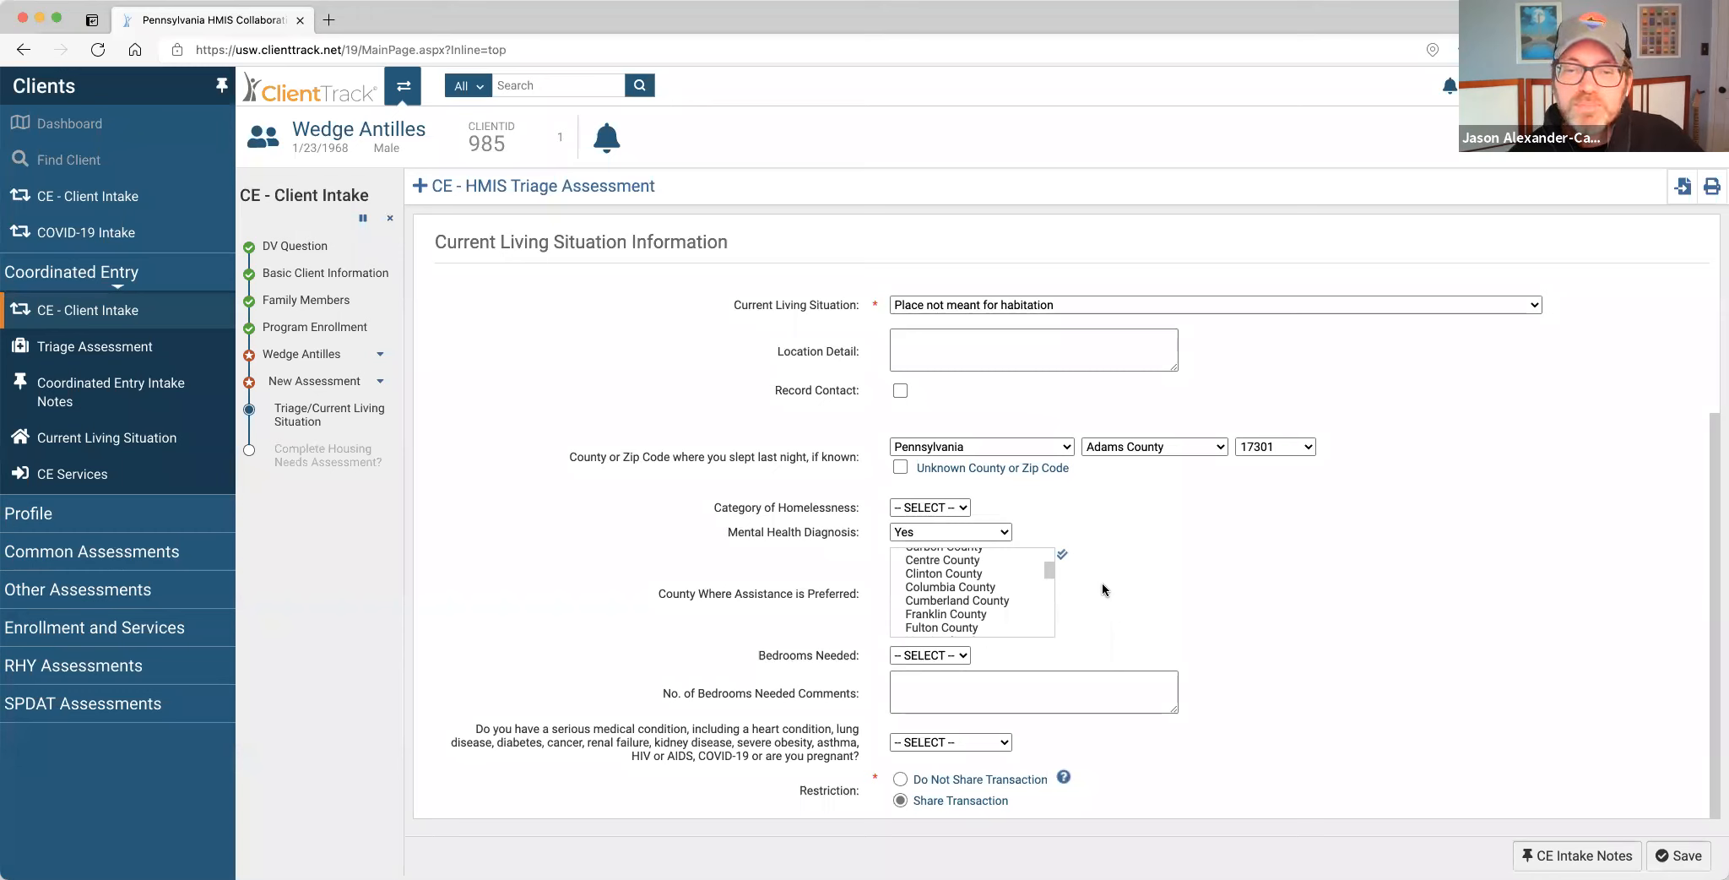
Set Bedrooms Needed to 1.
click(961, 656)
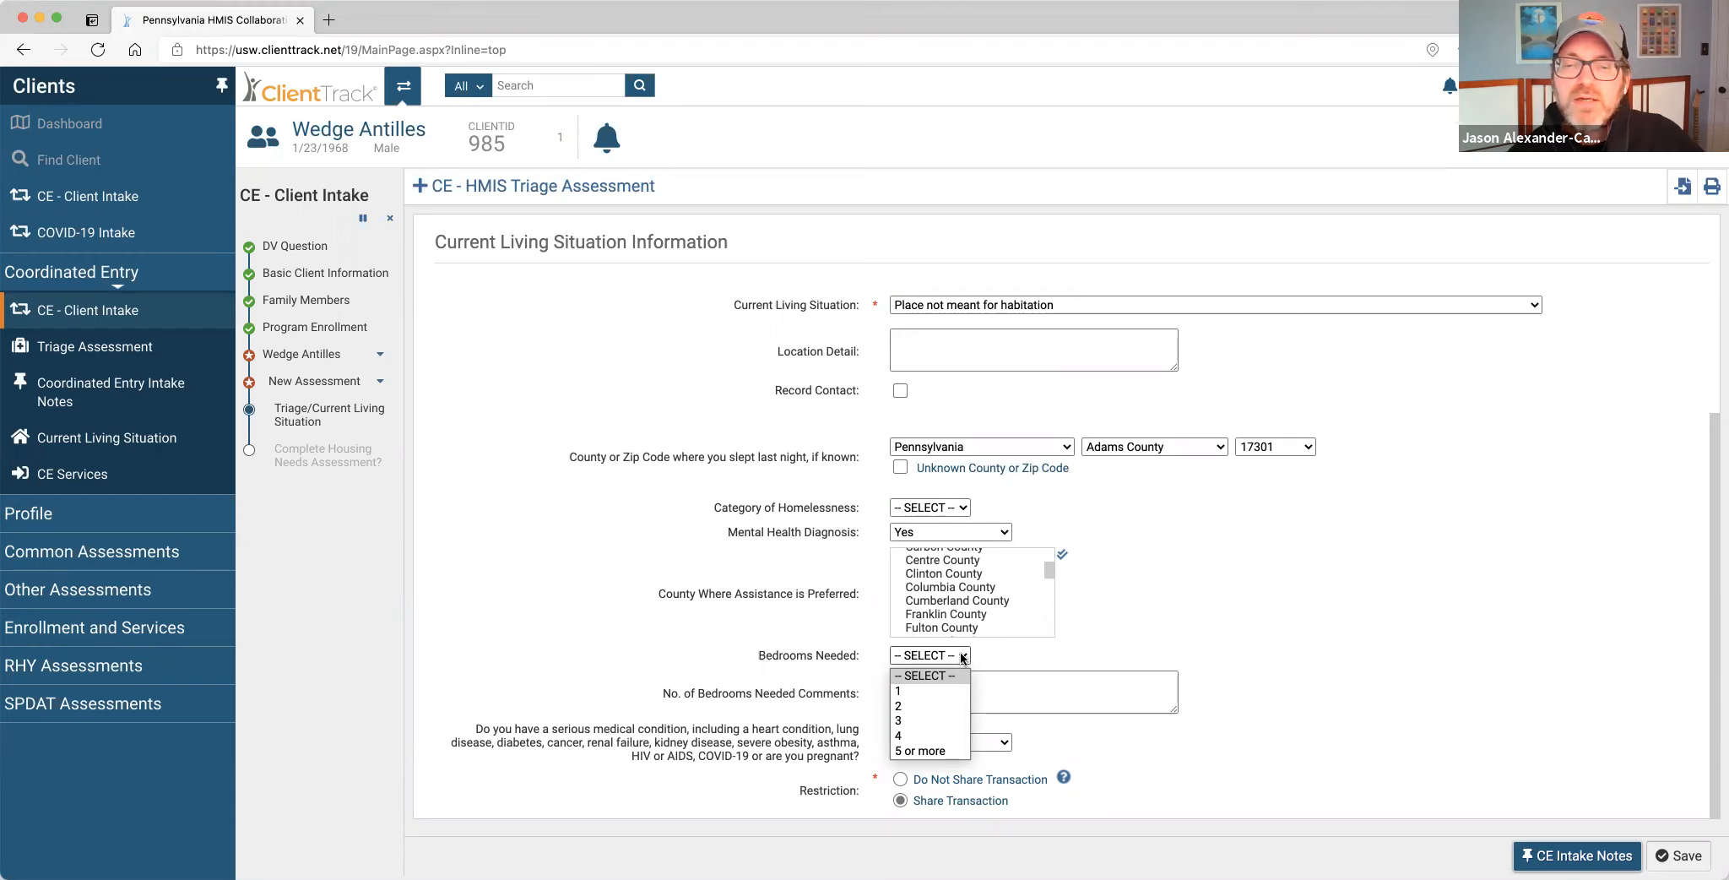
click(941, 691)
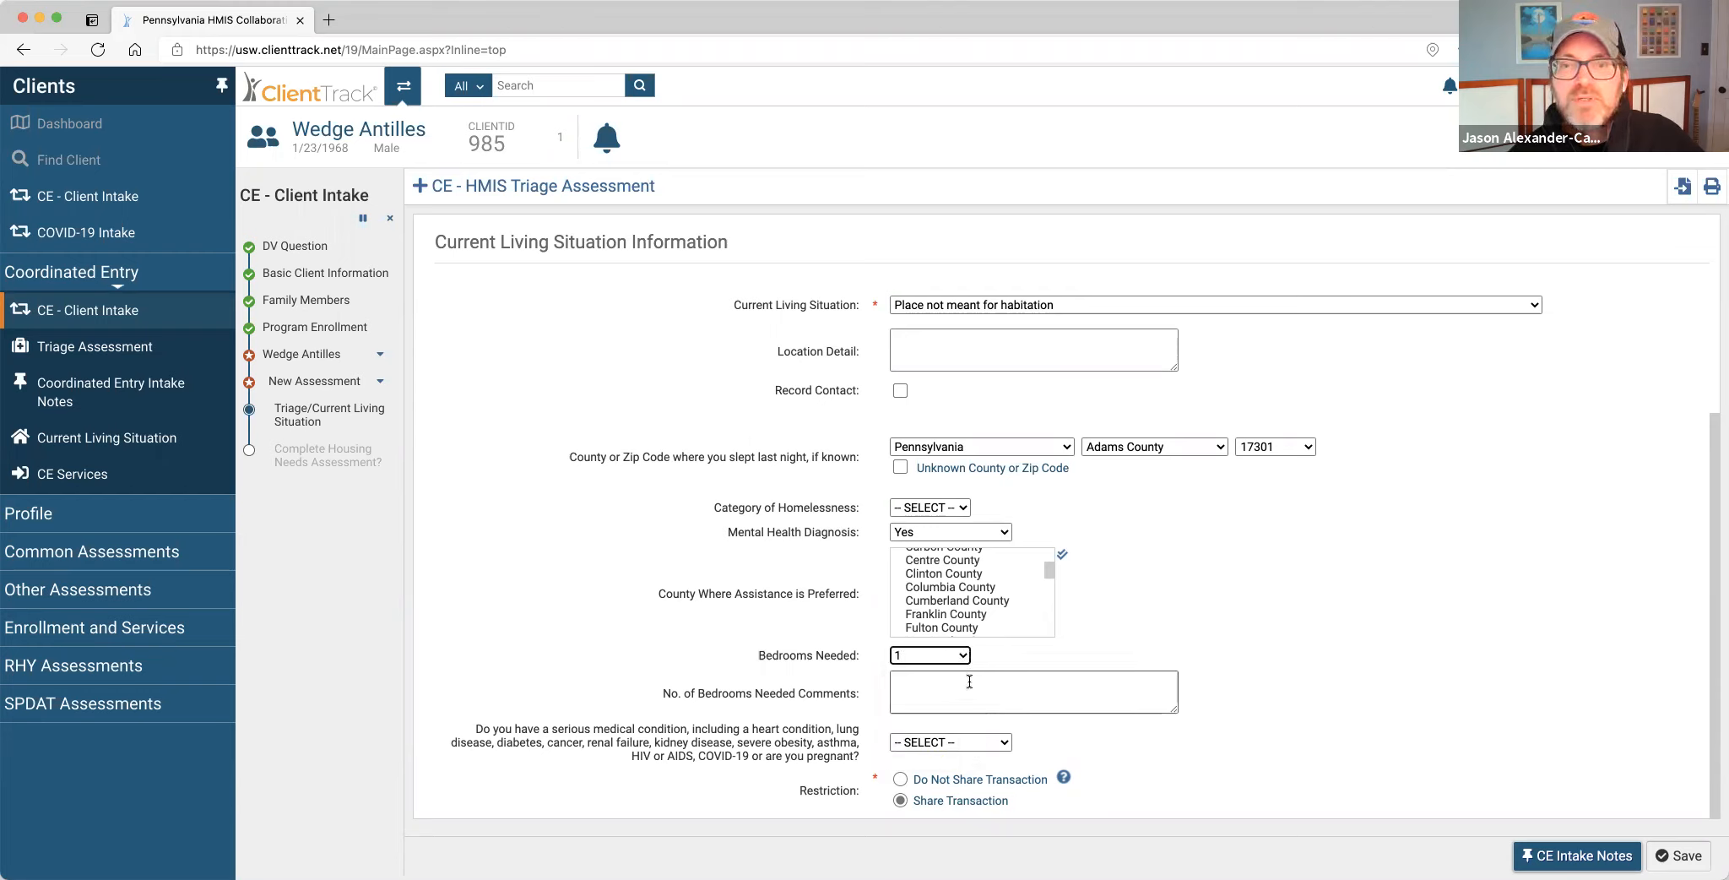
click(969, 682)
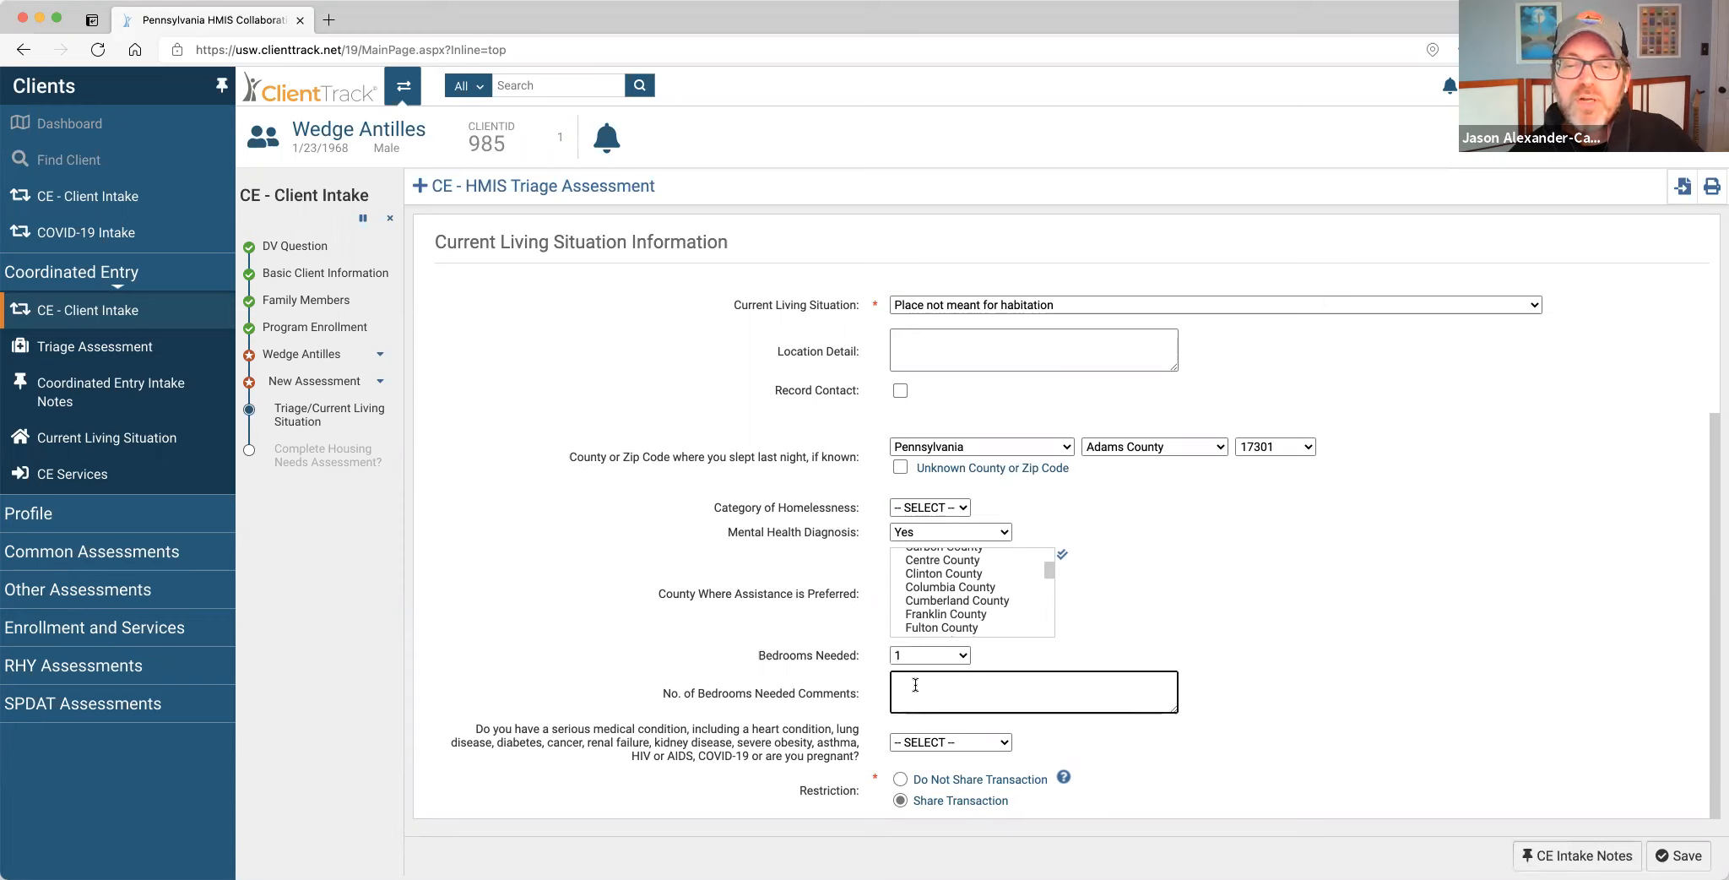
click(961, 657)
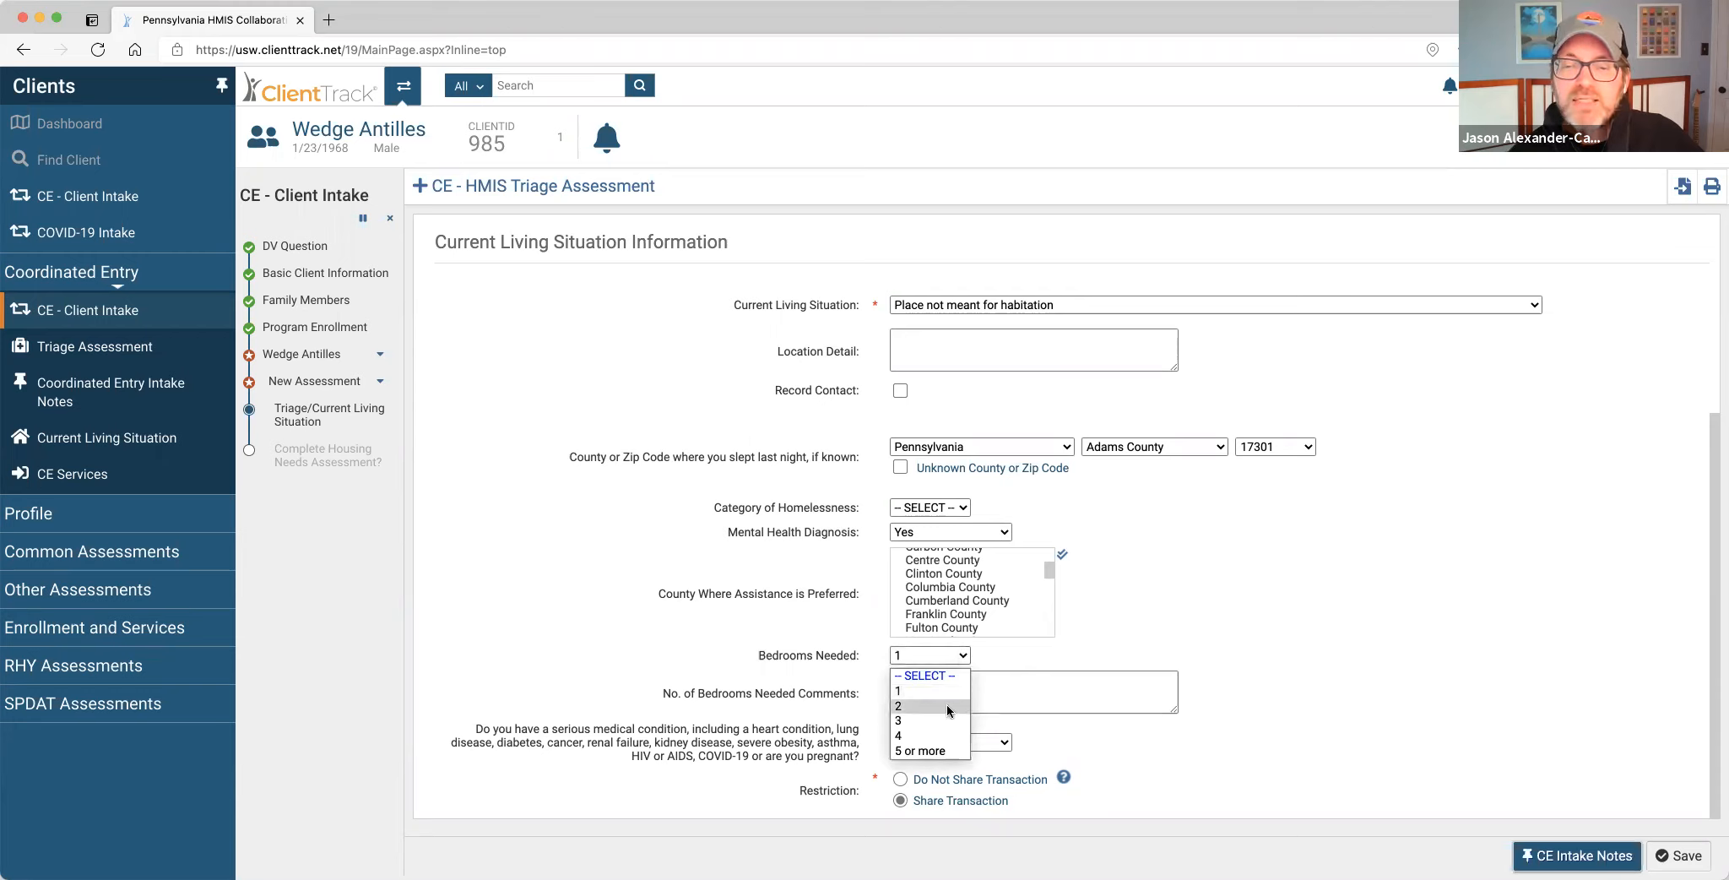
click(928, 676)
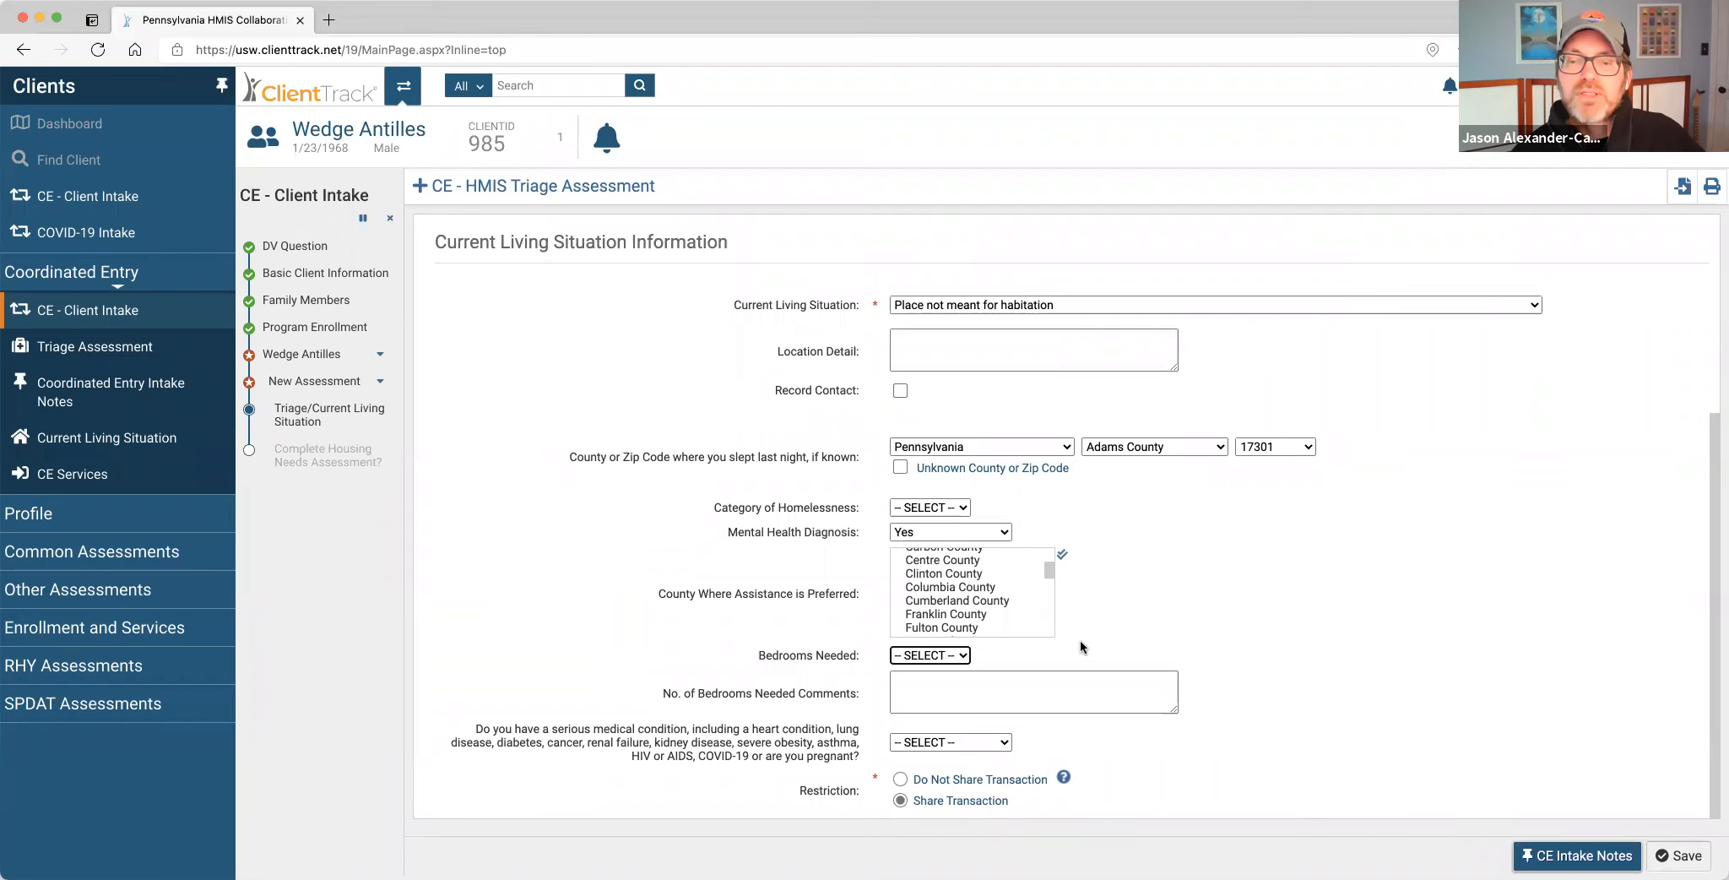
click(929, 656)
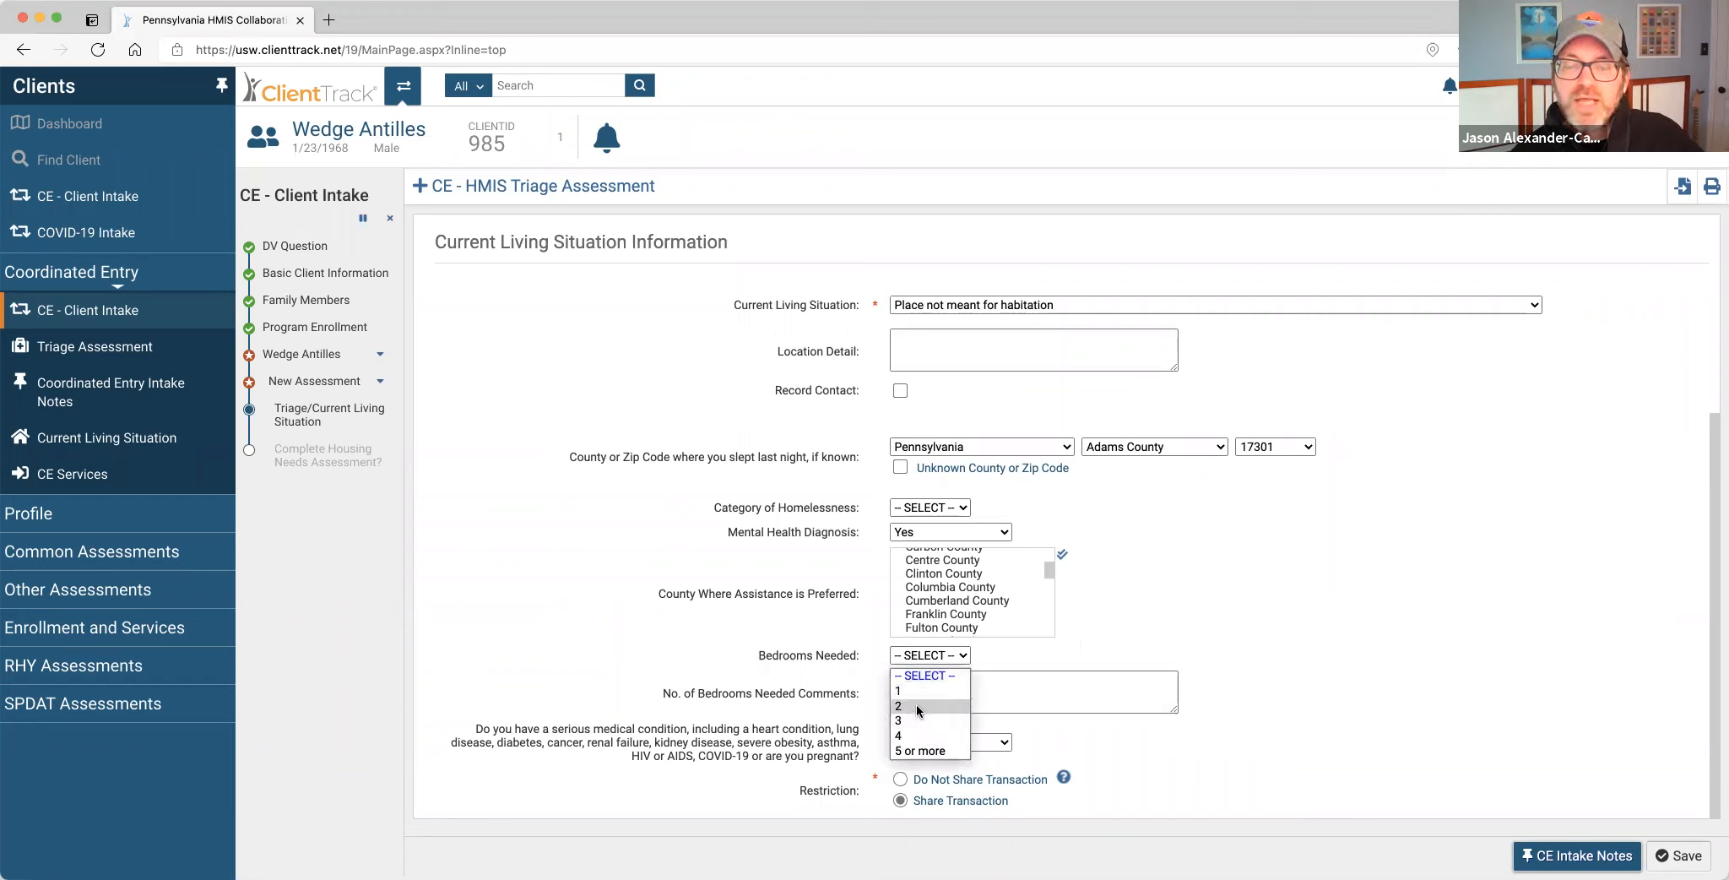
click(916, 704)
click(924, 693)
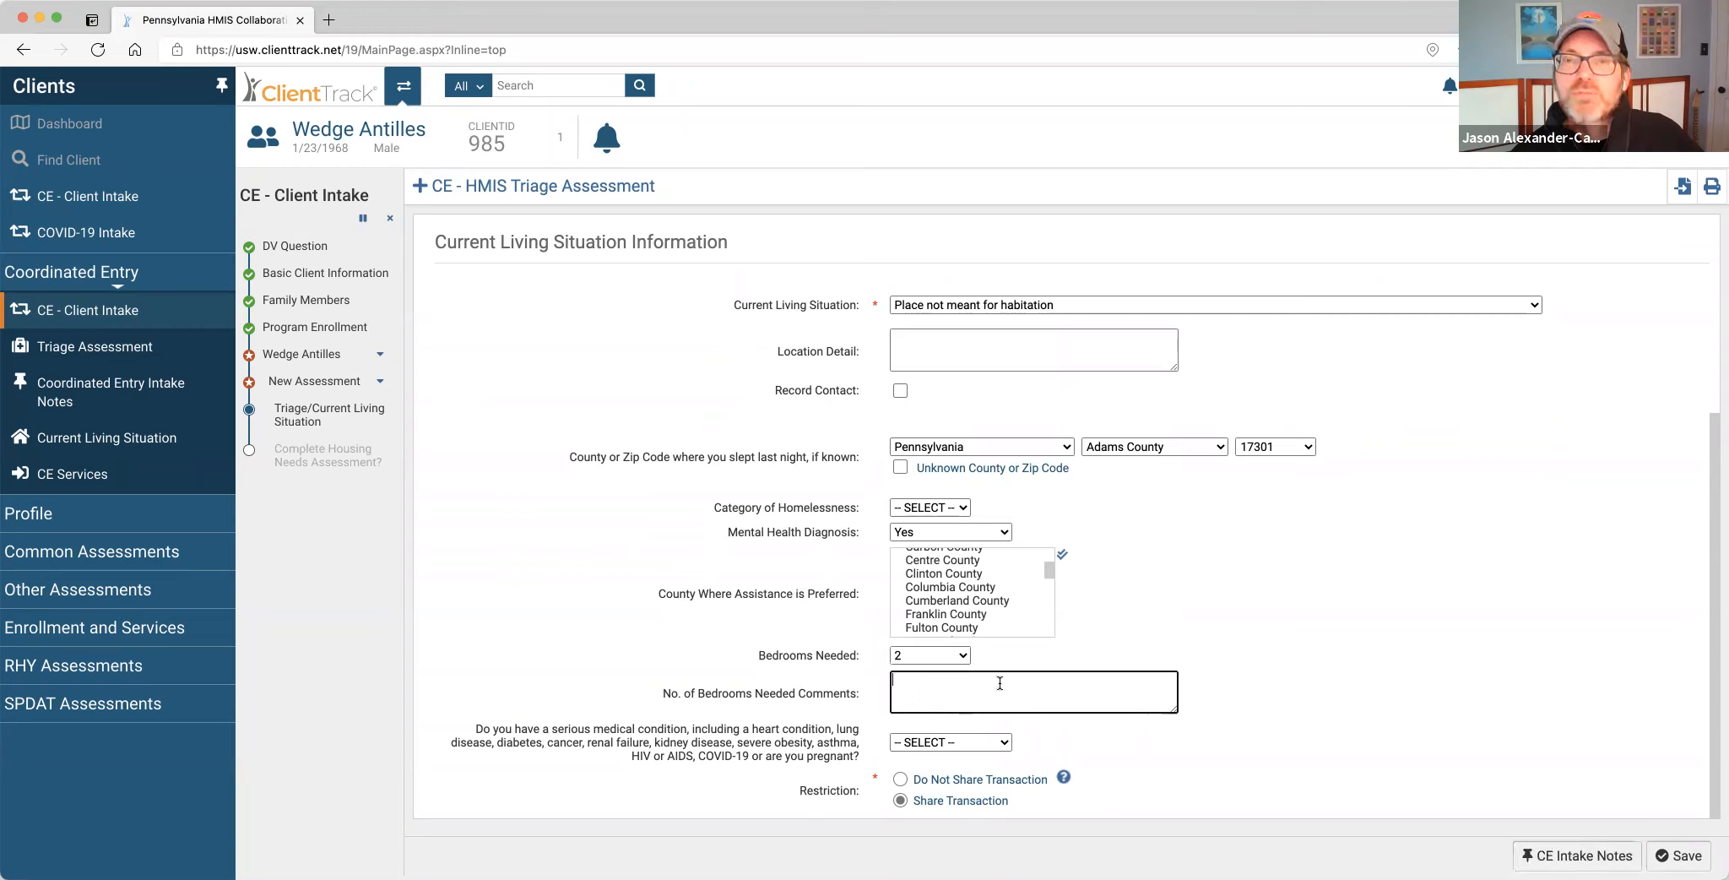
click(962, 656)
click(945, 691)
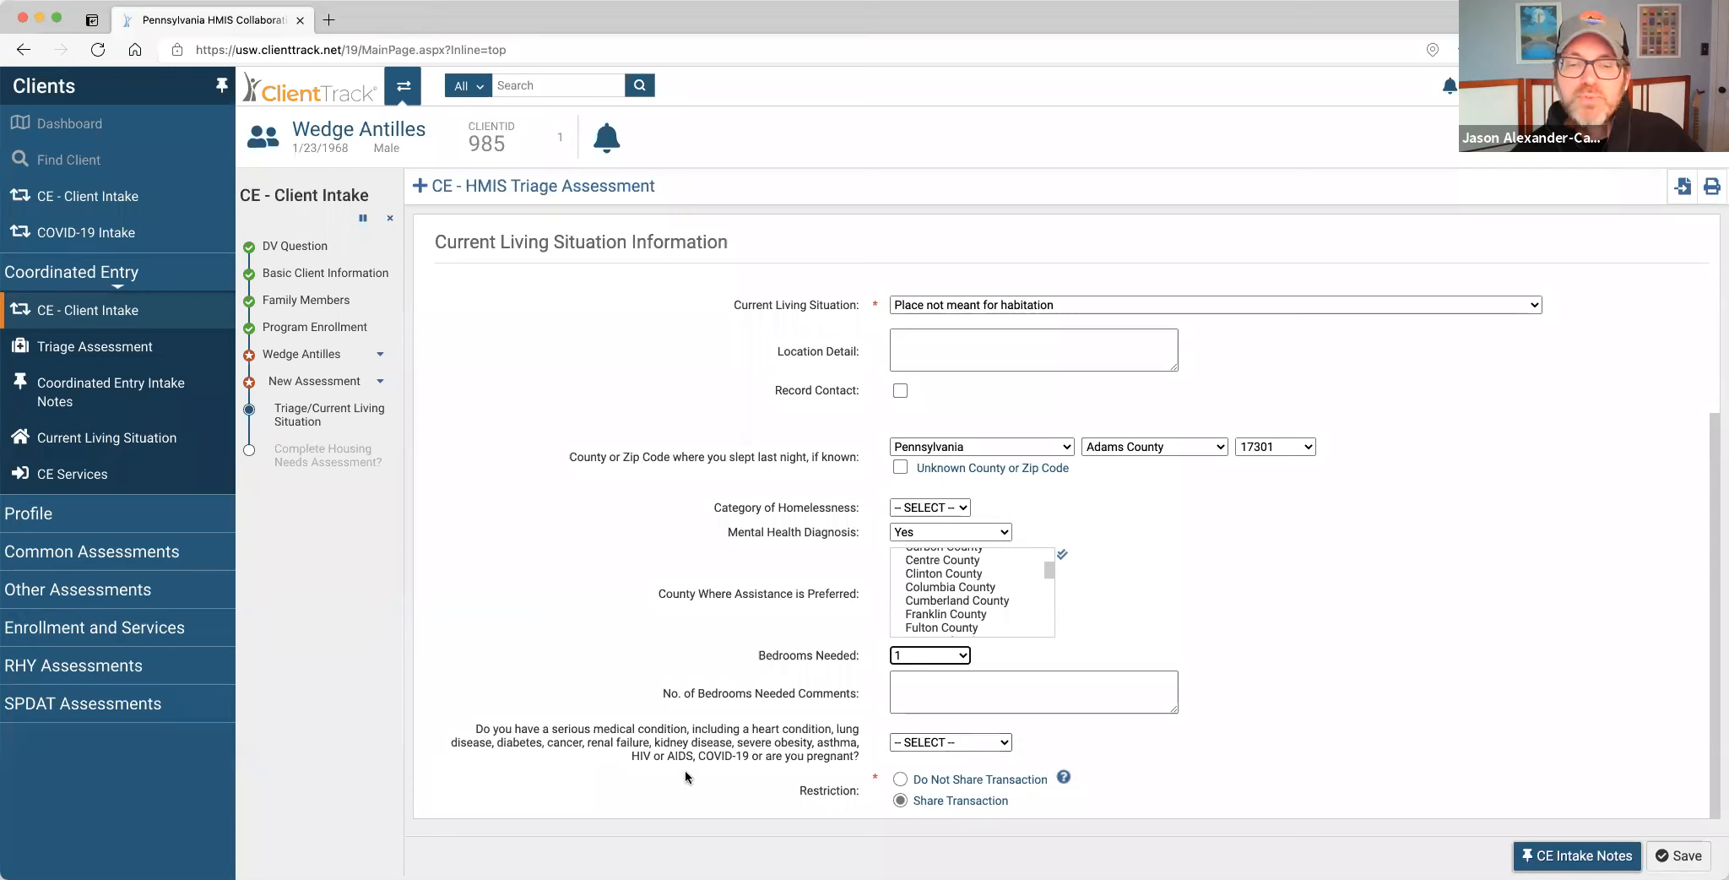
Answer No to the serious medical condition question and save the triage assessment.
click(947, 743)
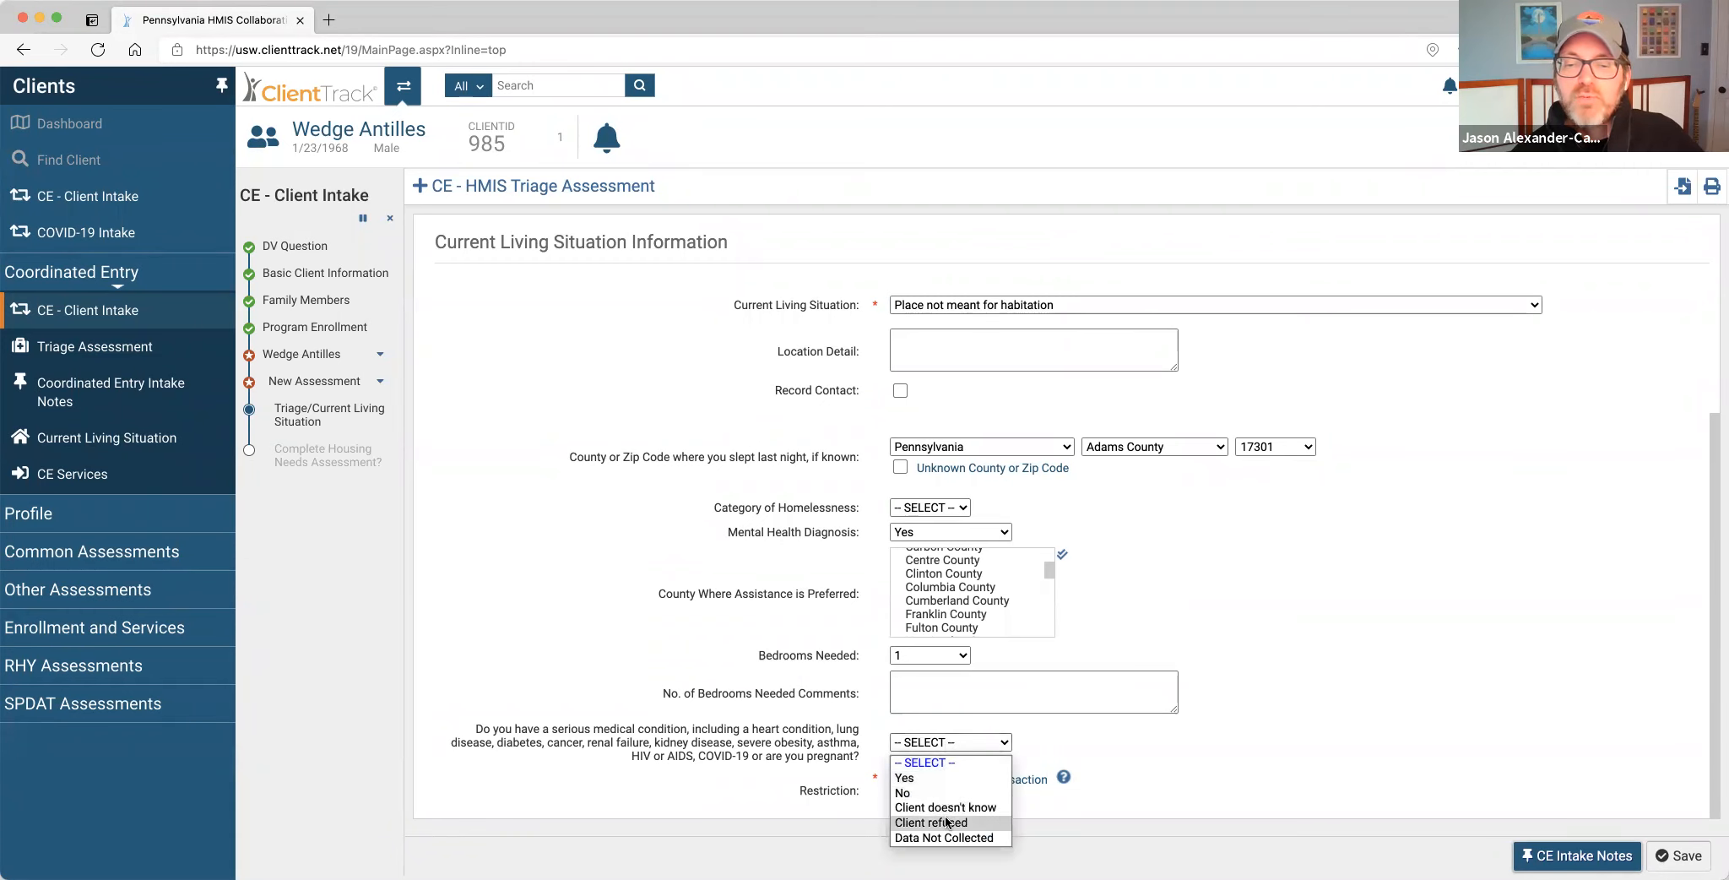
click(1085, 736)
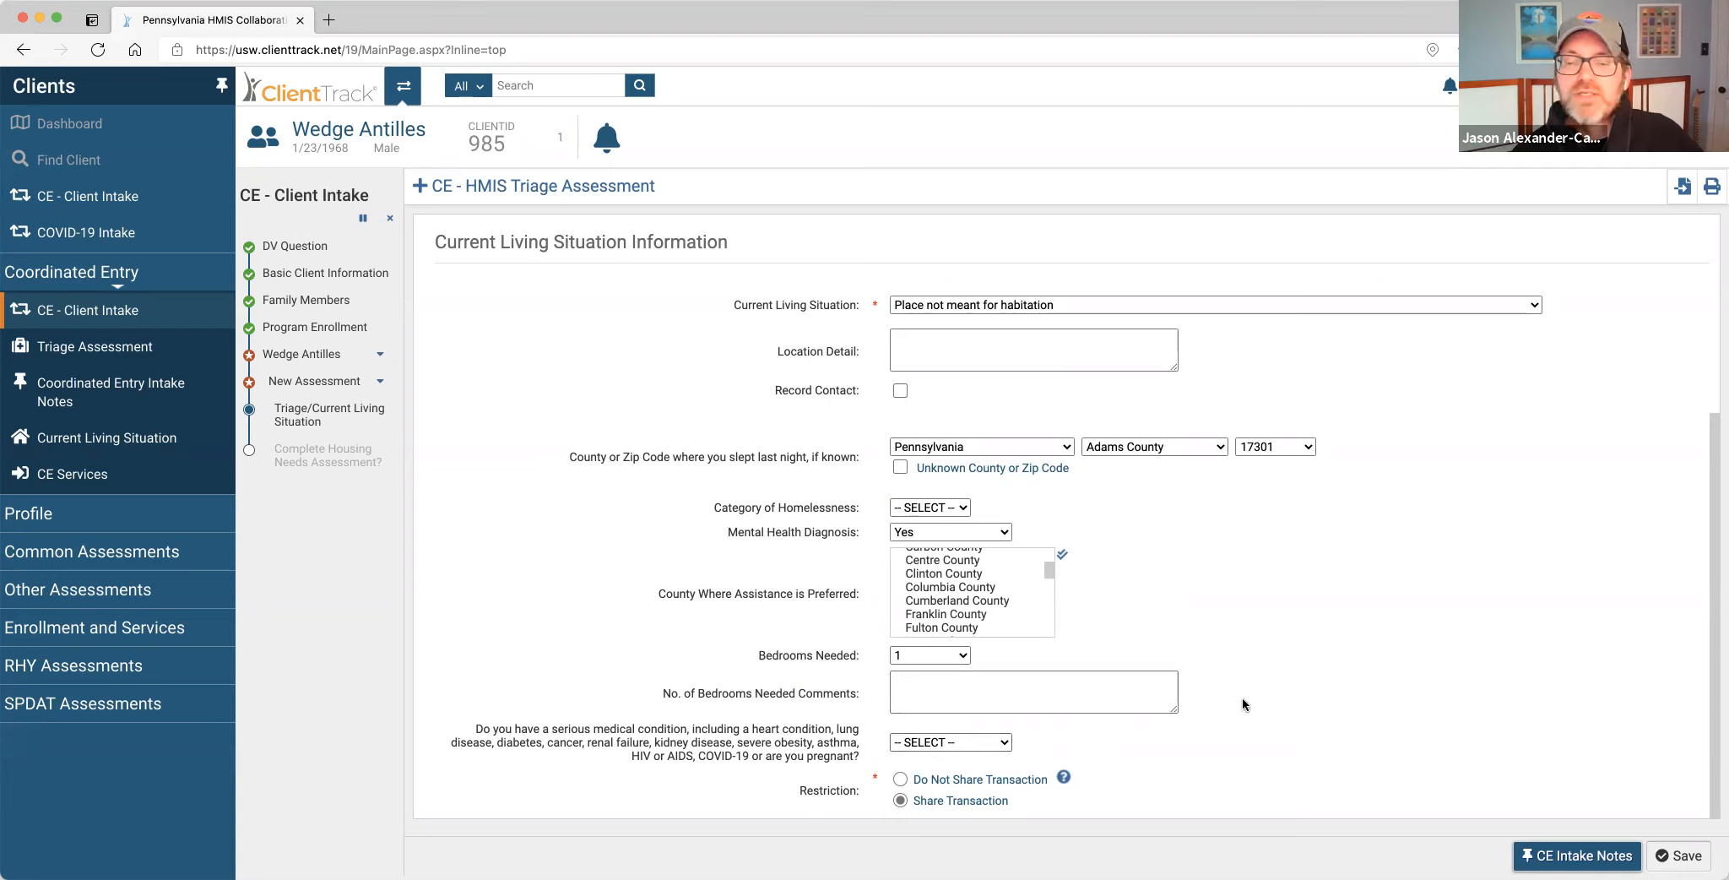
click(978, 745)
click(947, 794)
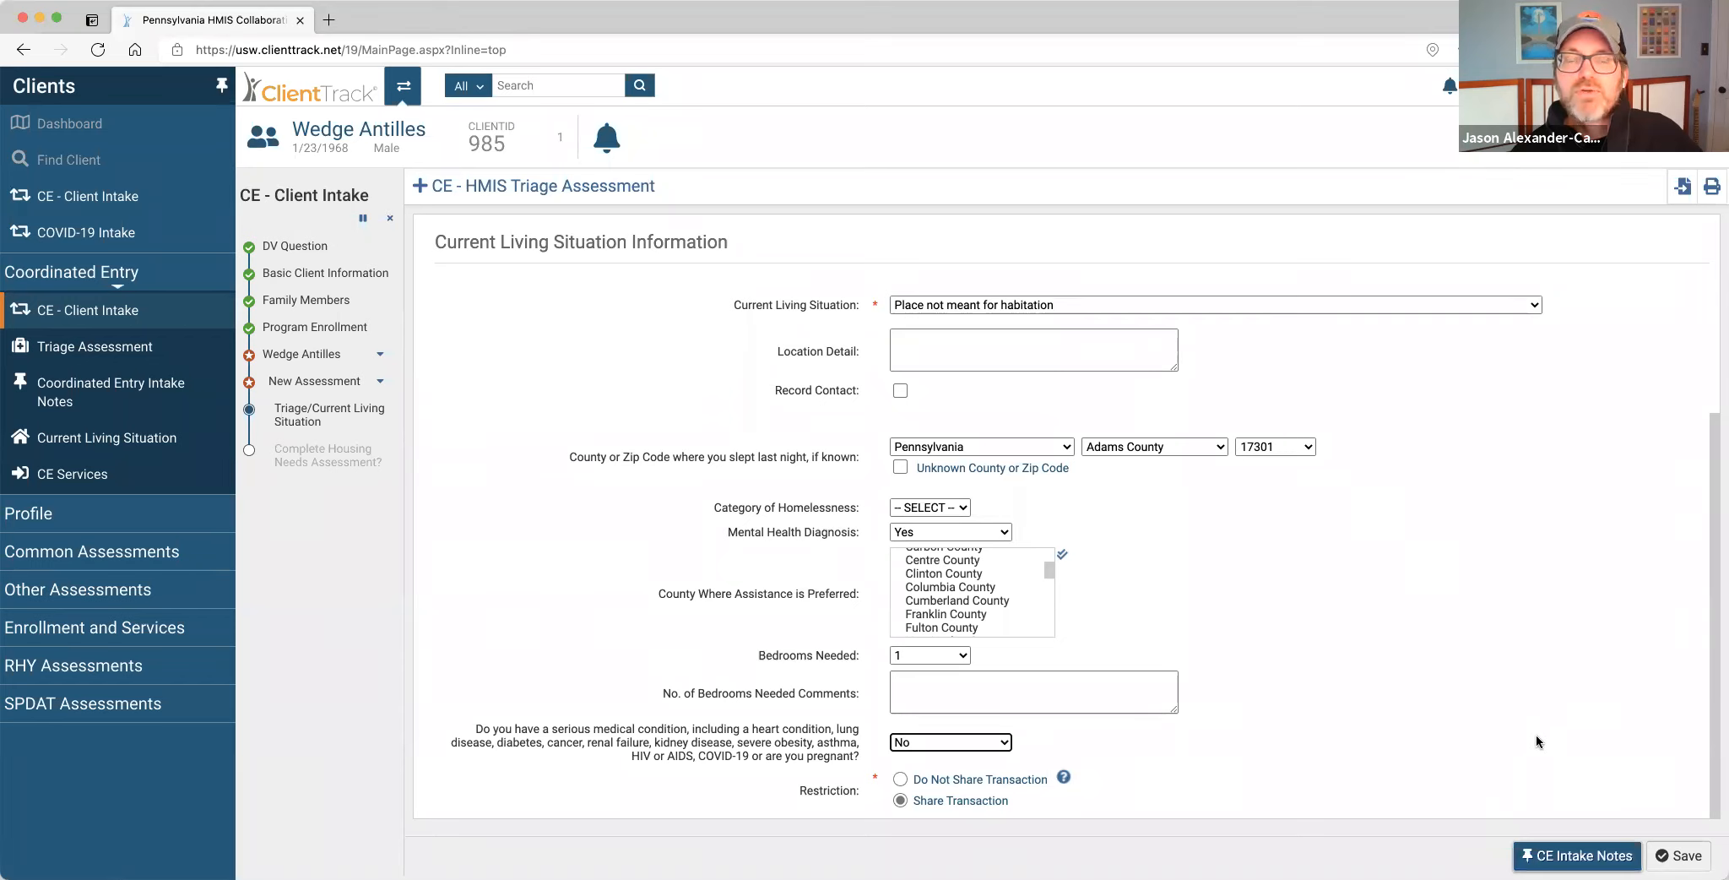
click(1686, 852)
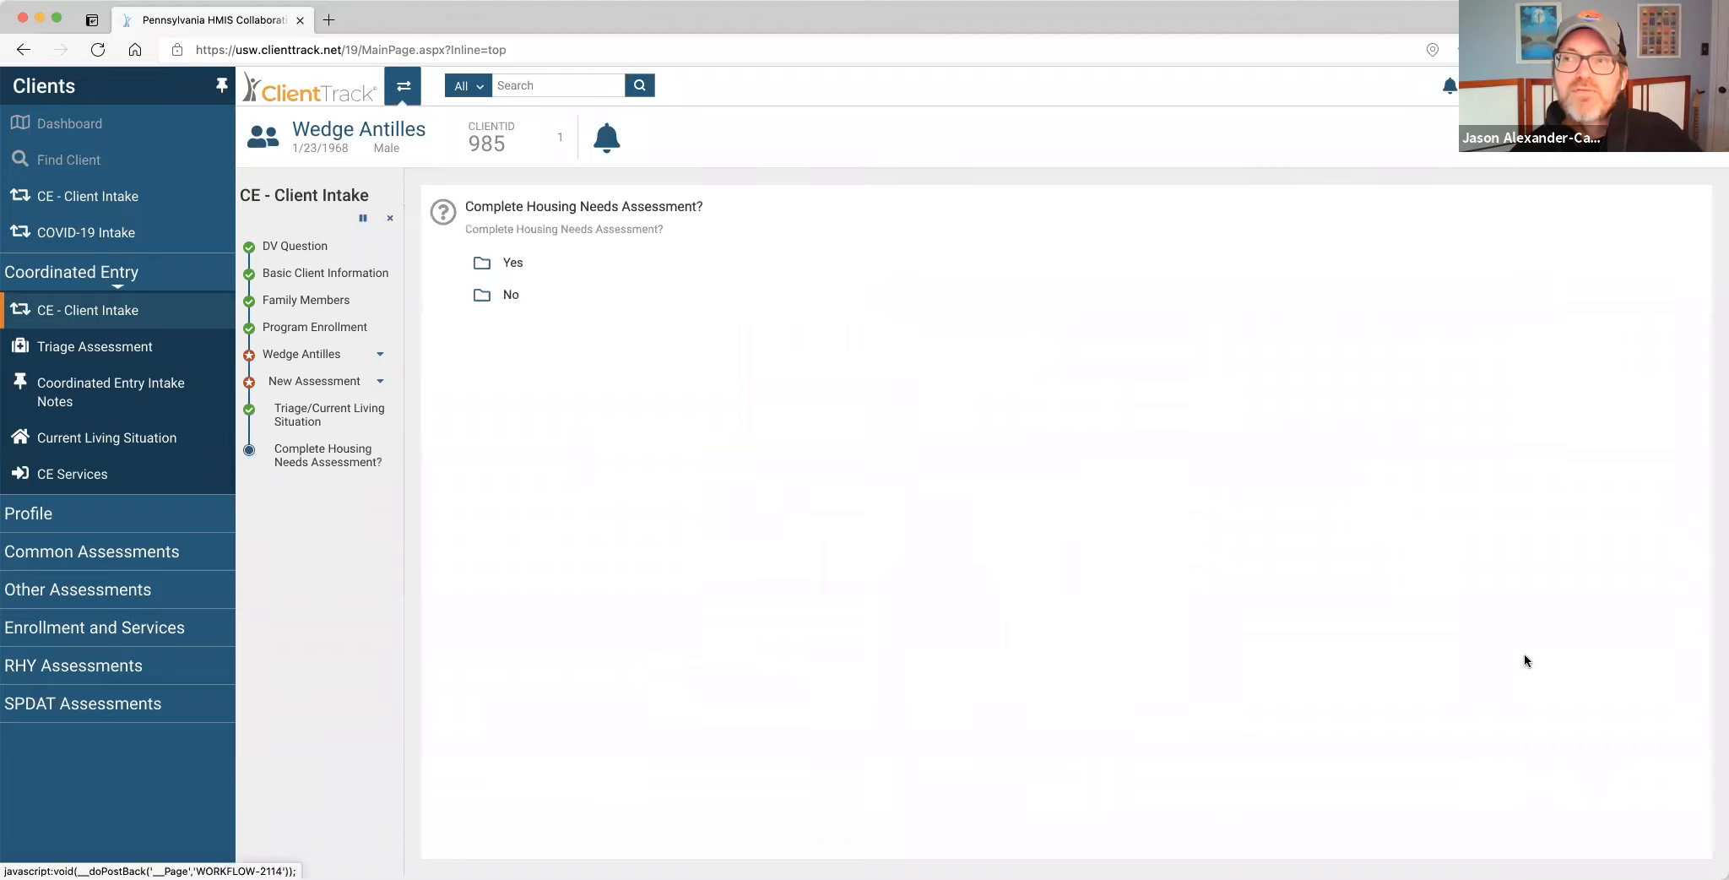
Start the housing needs assessment with contact type Phone at United Way of Lancaster (2-1-1).
click(530, 262)
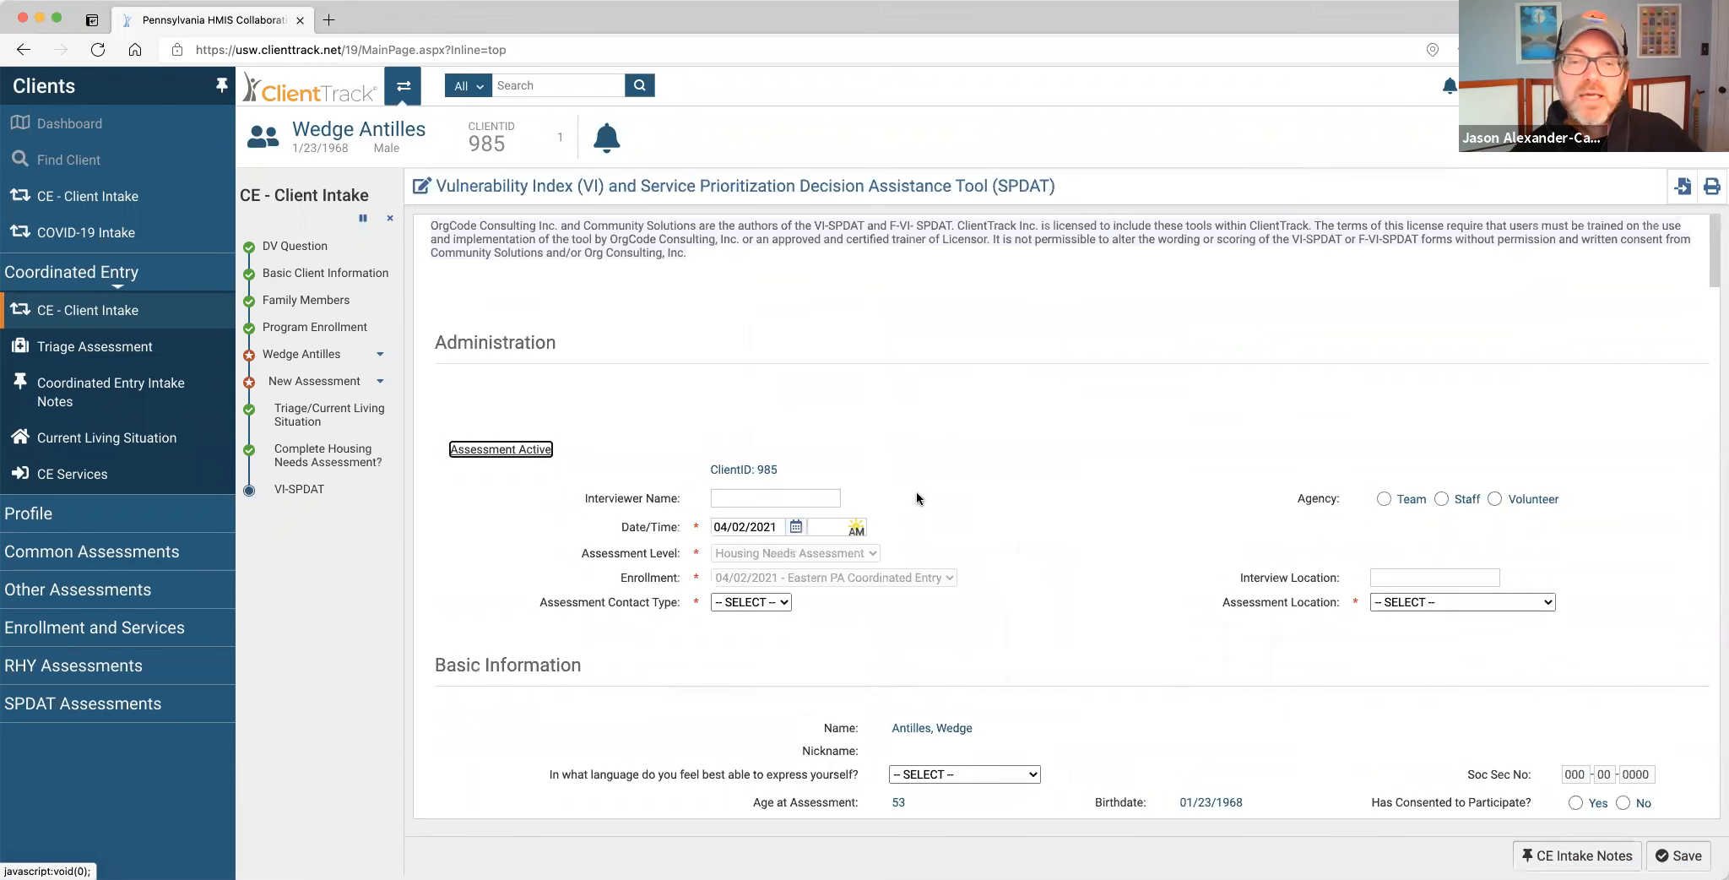
scroll(917, 498, down, 3)
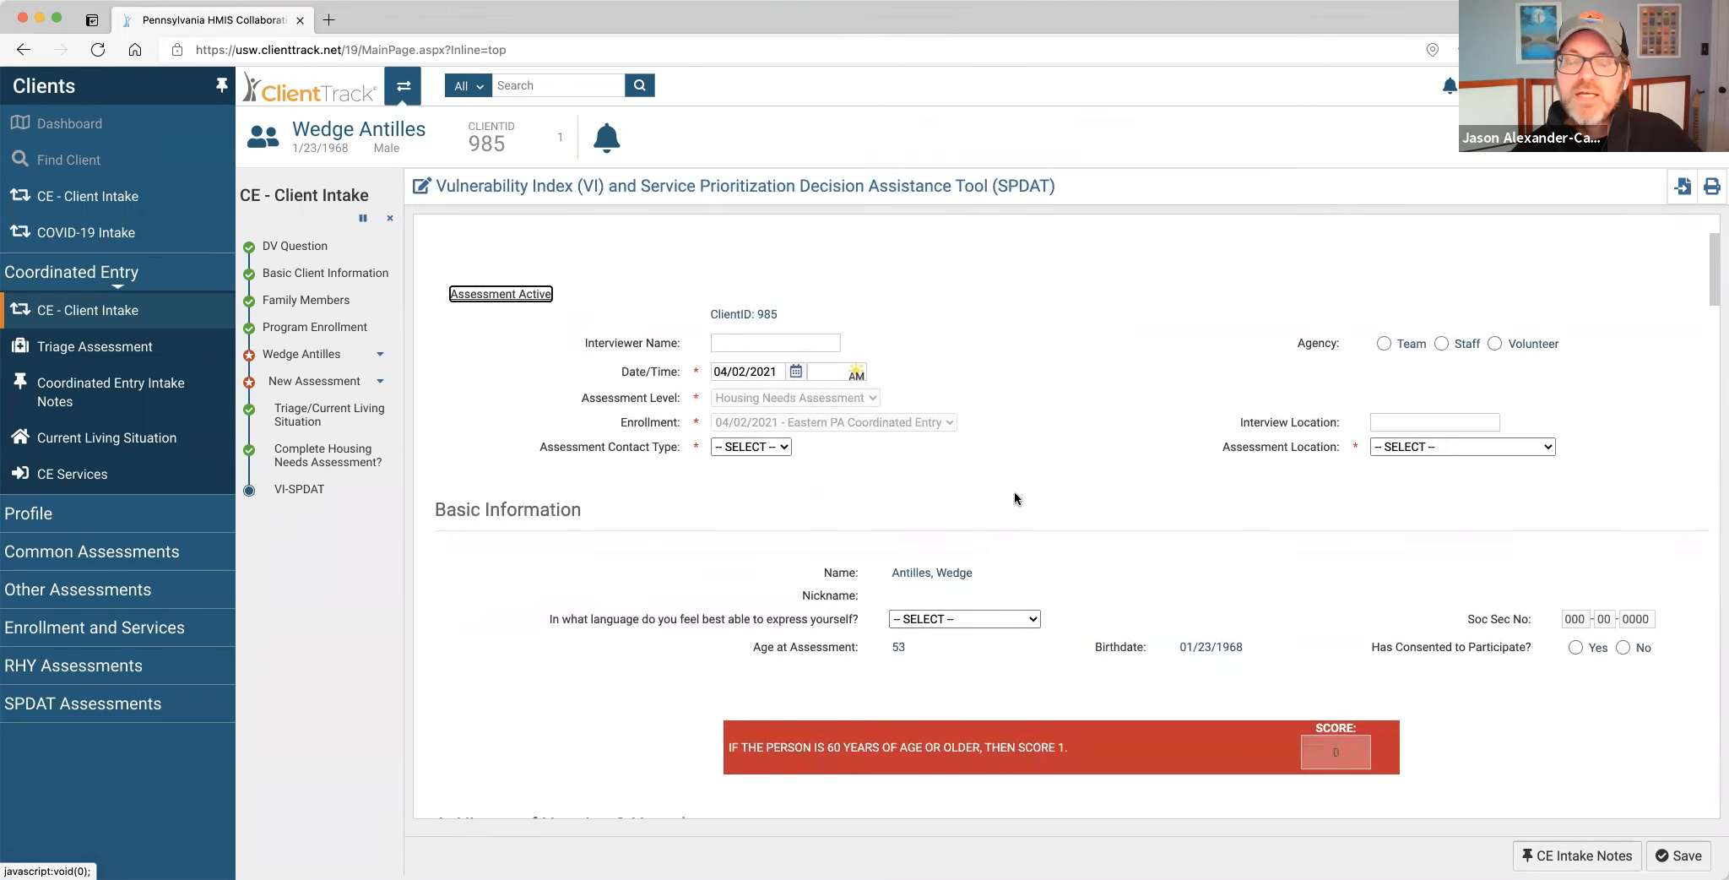
scroll(958, 479, down, 3)
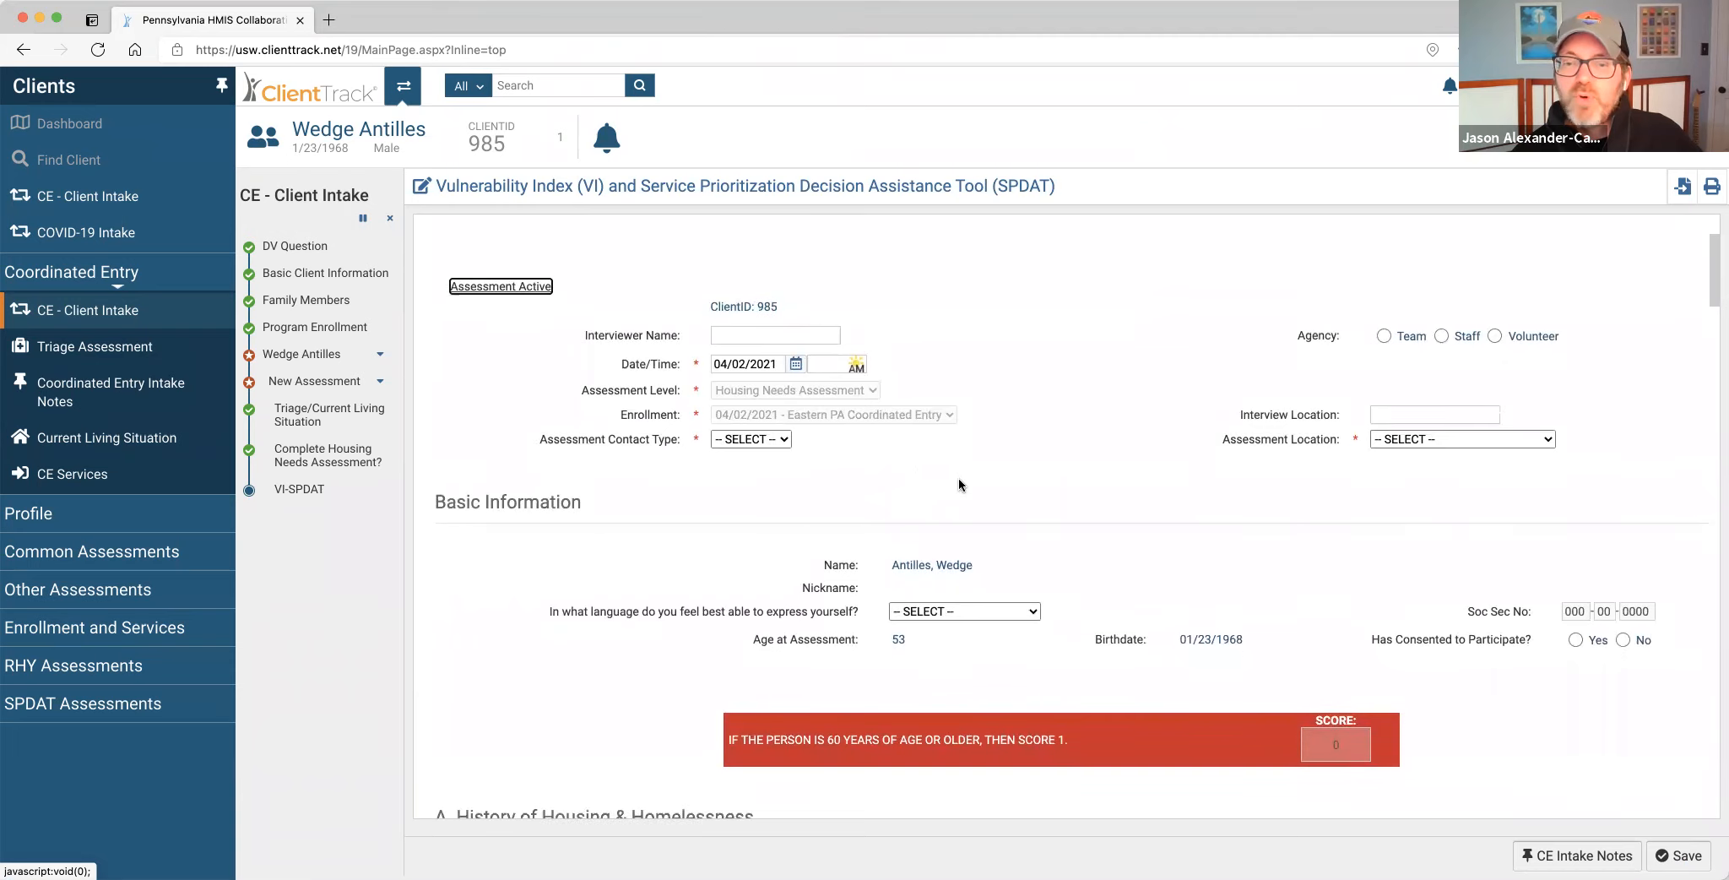
scroll(1001, 505, up, 4)
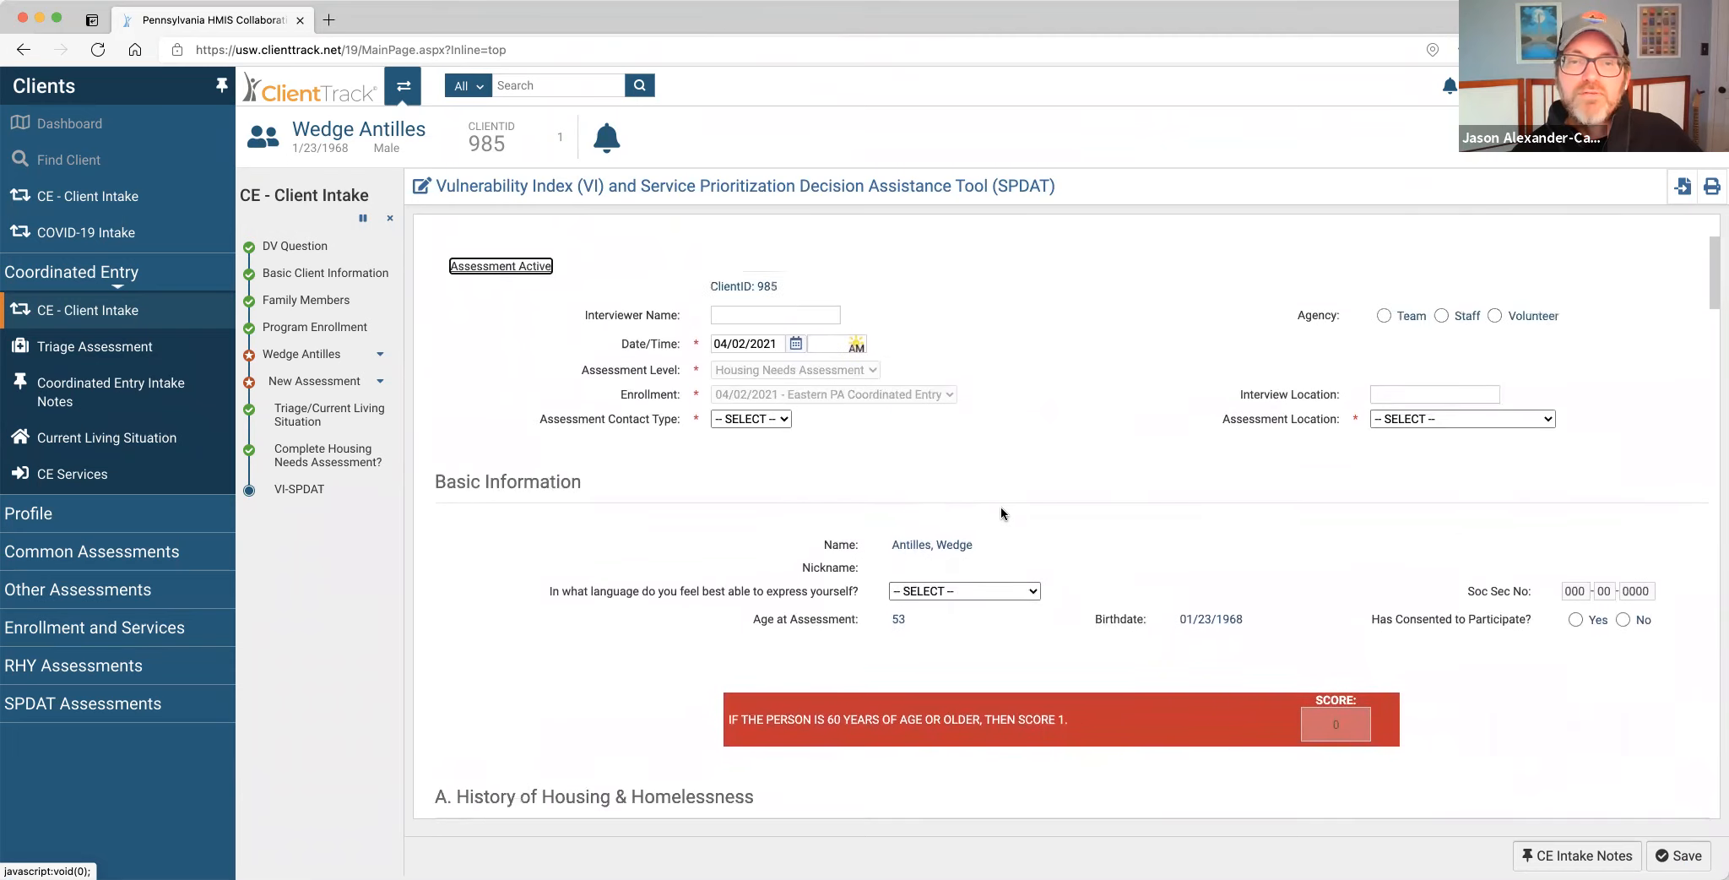
click(750, 507)
click(734, 543)
click(1462, 507)
click(1435, 545)
Enter the interviewer's name, agency Staff, preferred language Spanish, and client consent Yes.
click(800, 406)
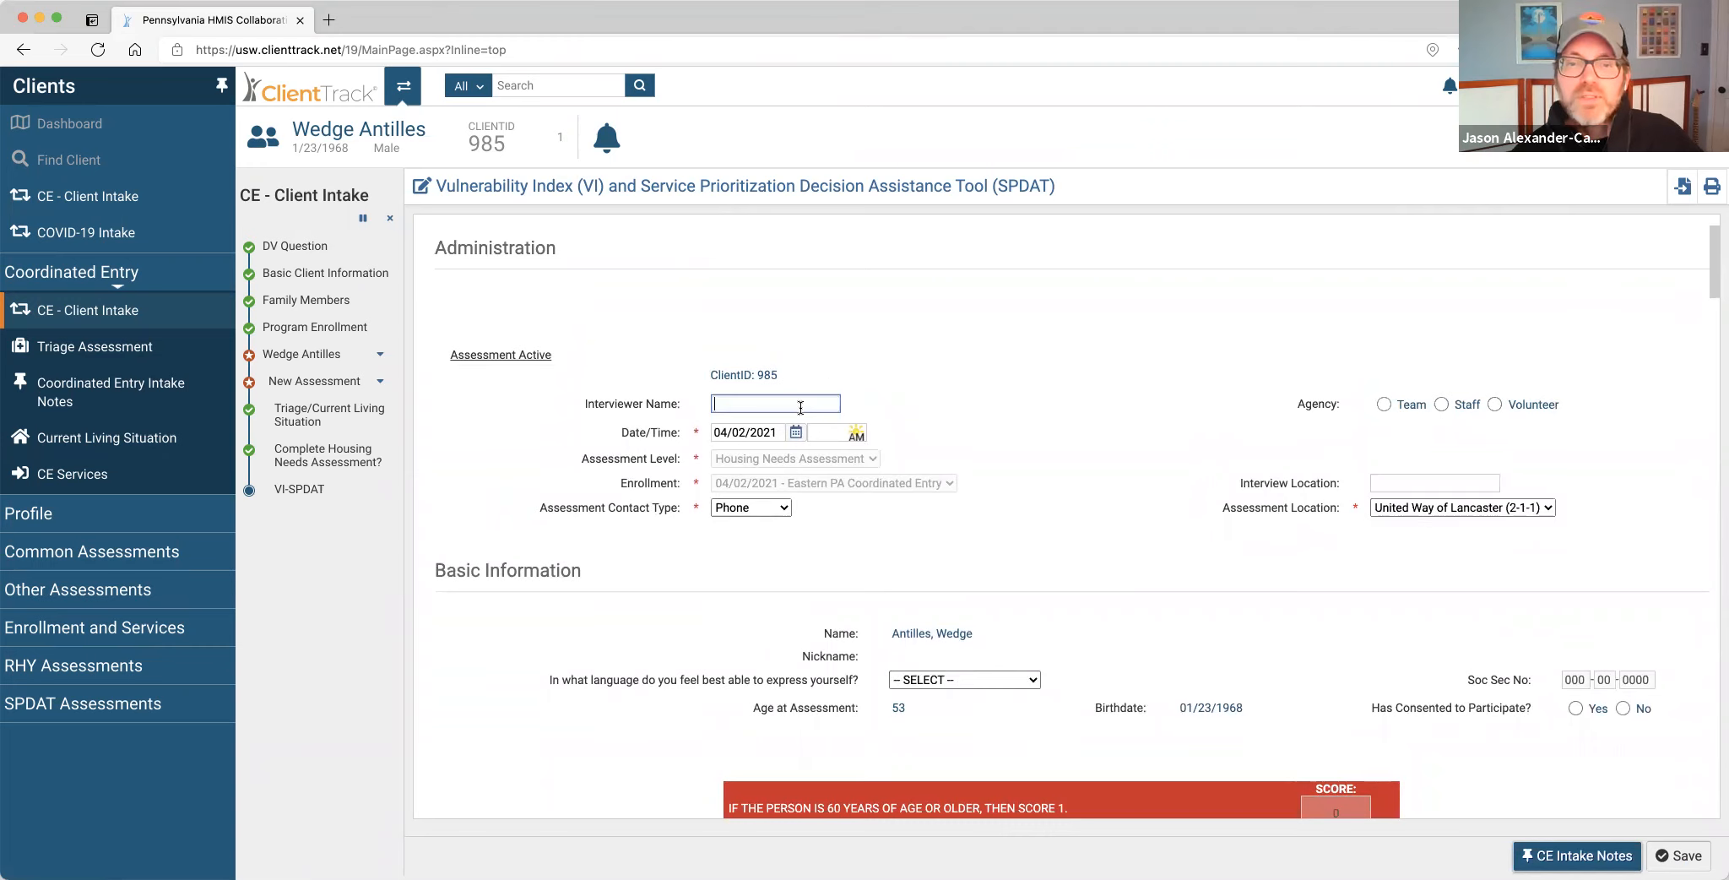
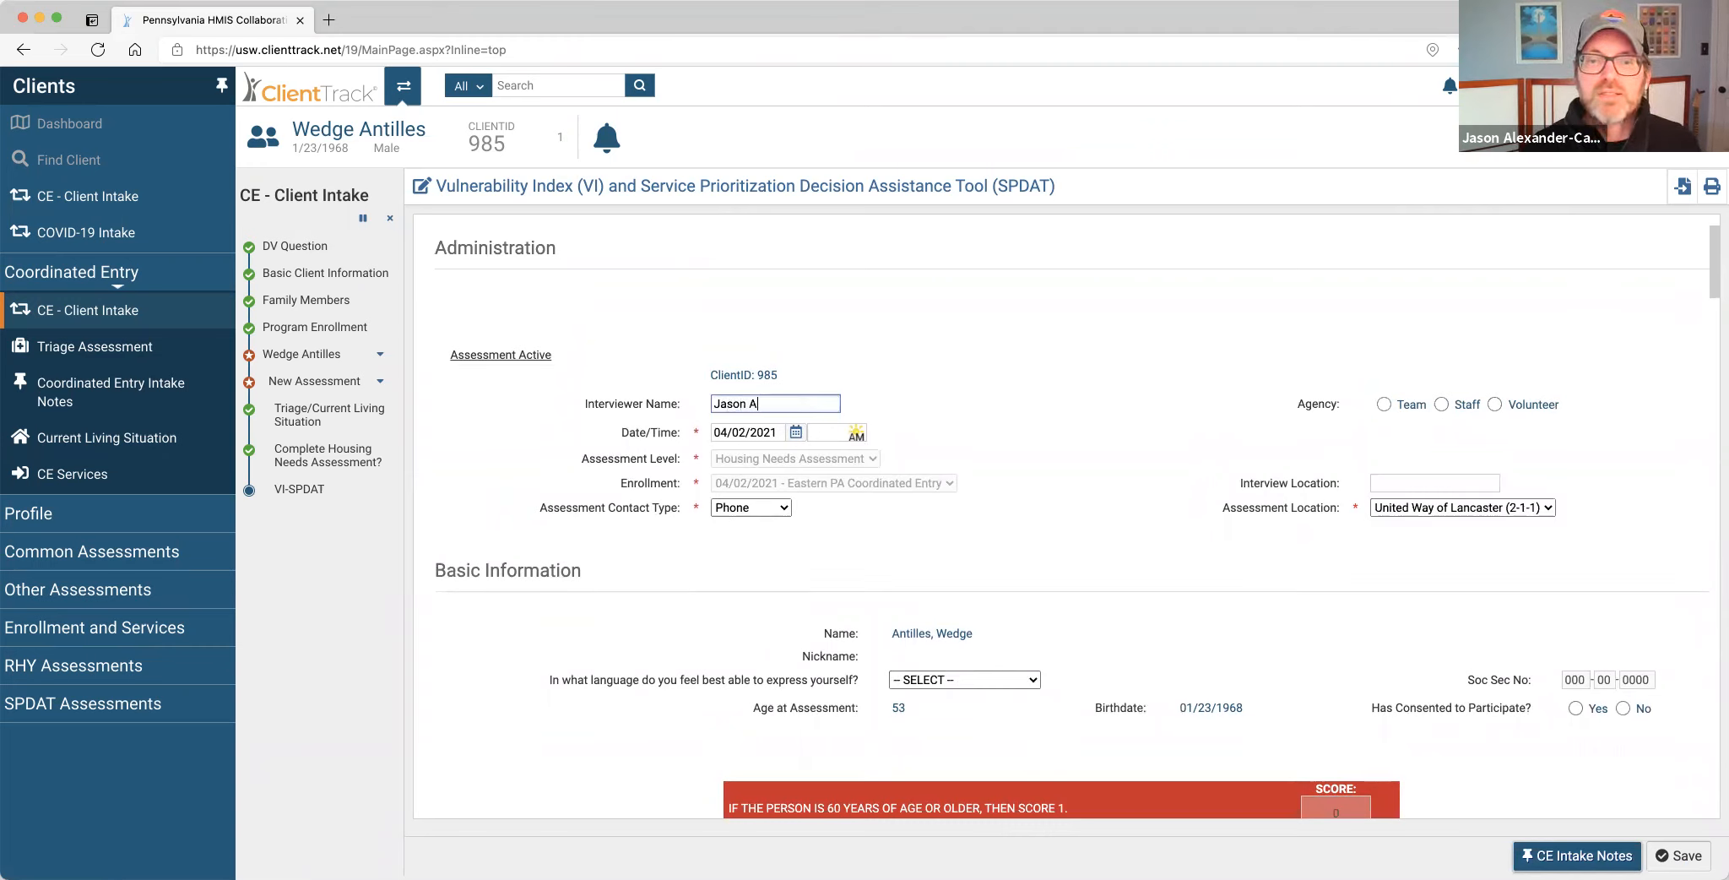
click(1440, 404)
scroll(1174, 537, down, 3)
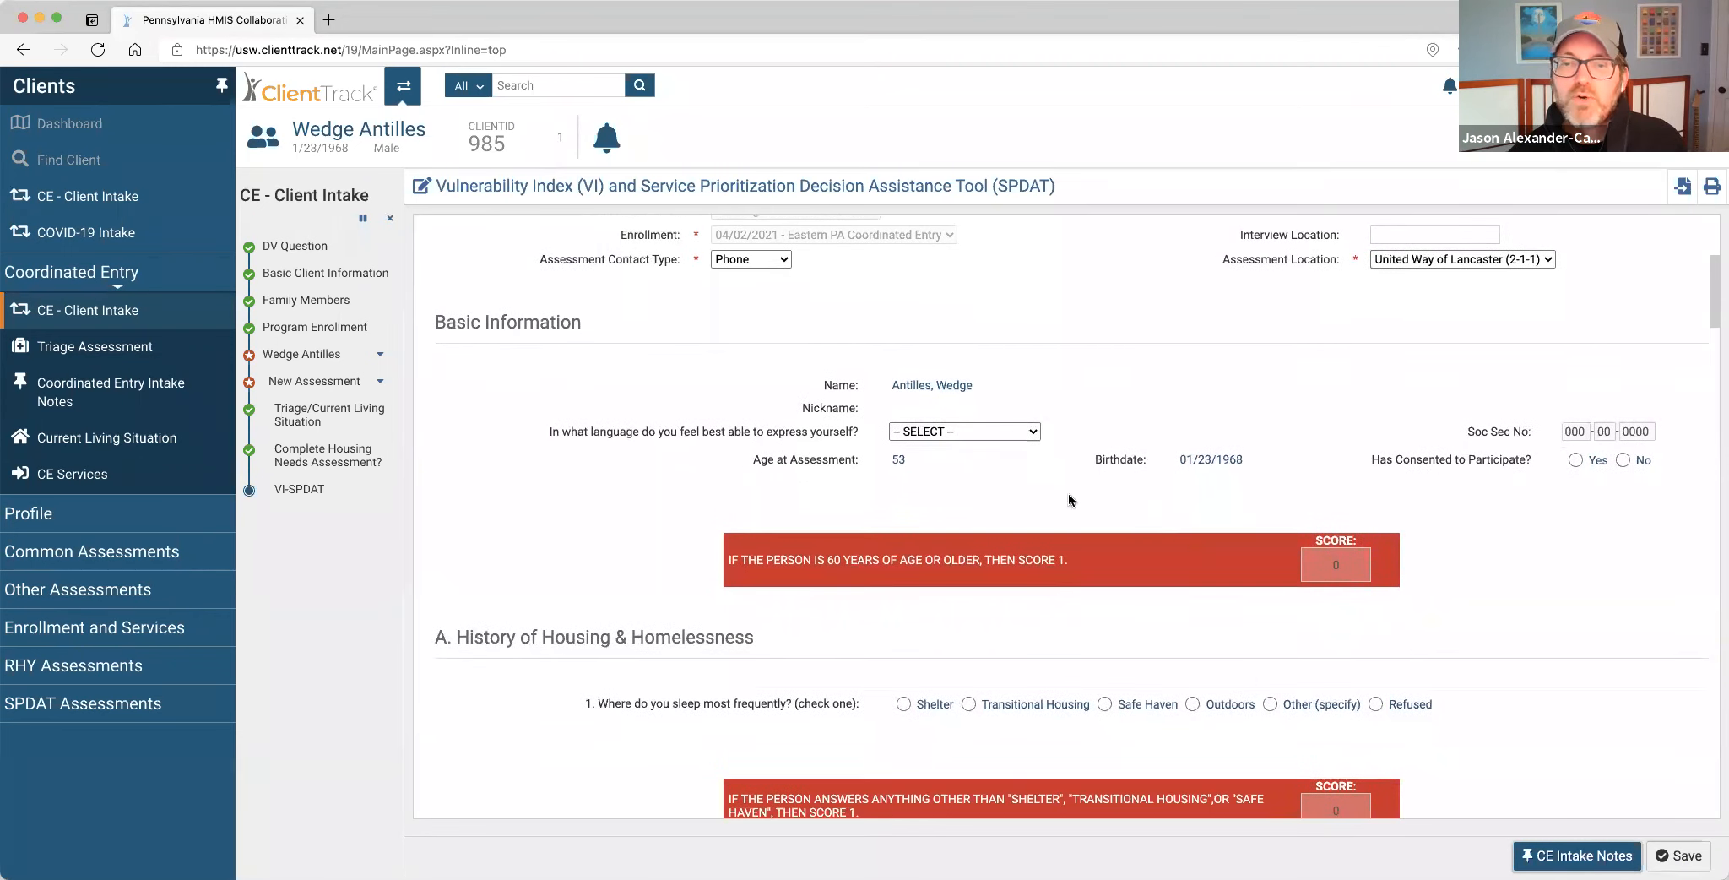
click(1015, 428)
click(991, 496)
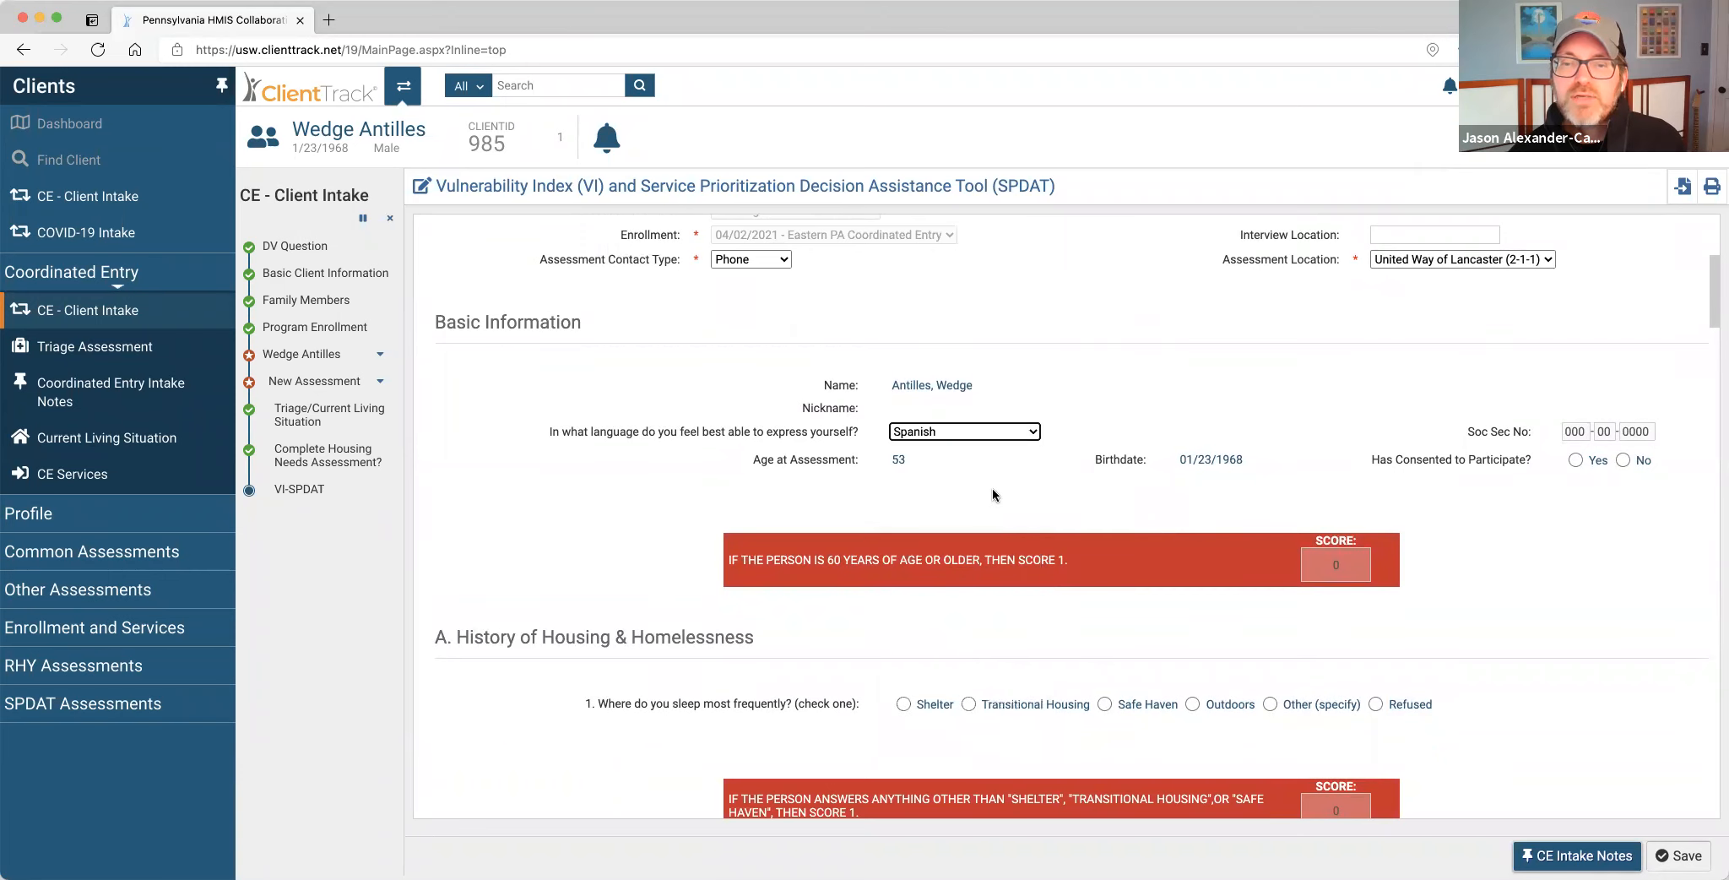
scroll(1016, 488, down, 2)
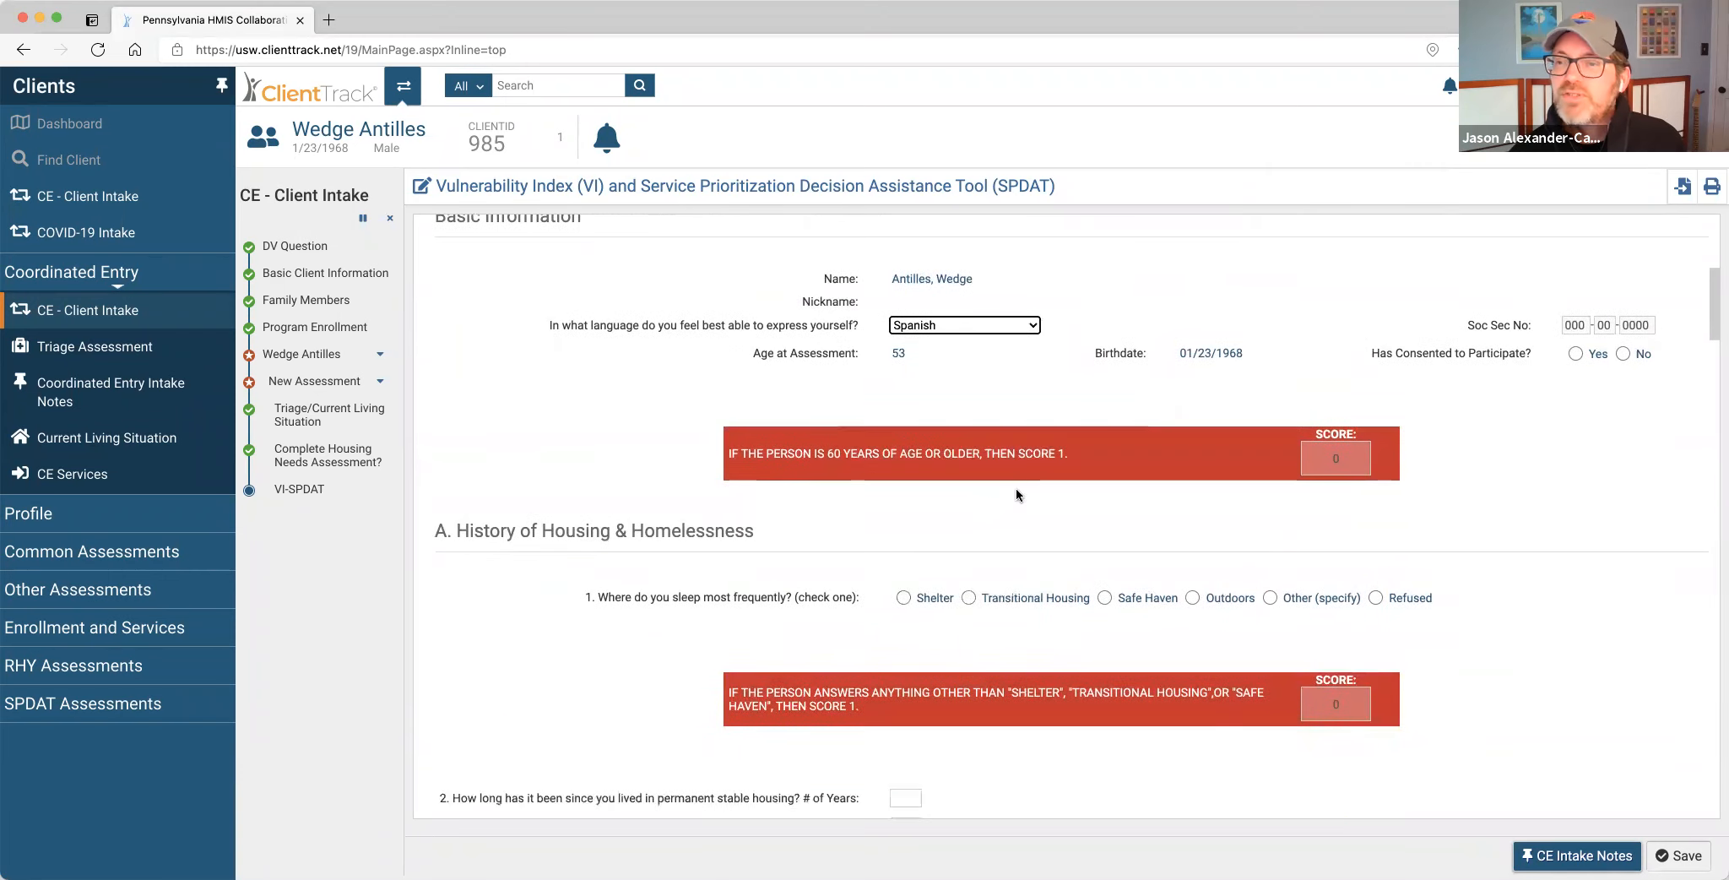
click(1575, 353)
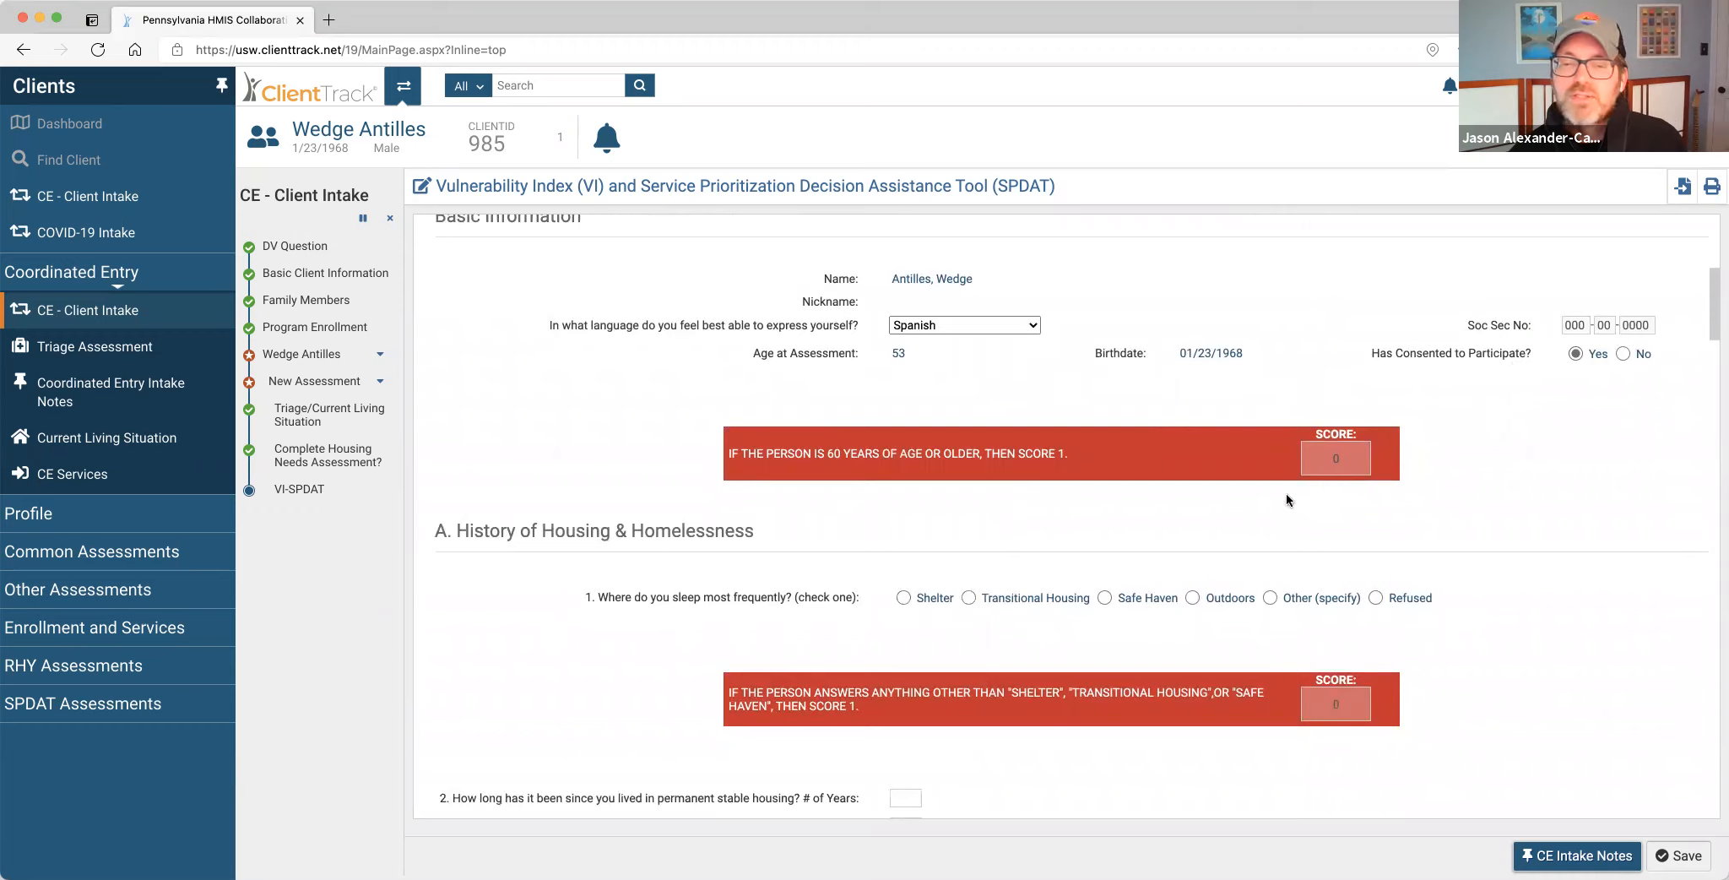
Set Prioritization Status to Placed on prioritization list and save the VI-SPDAT.
scroll(1286, 491, down, 2)
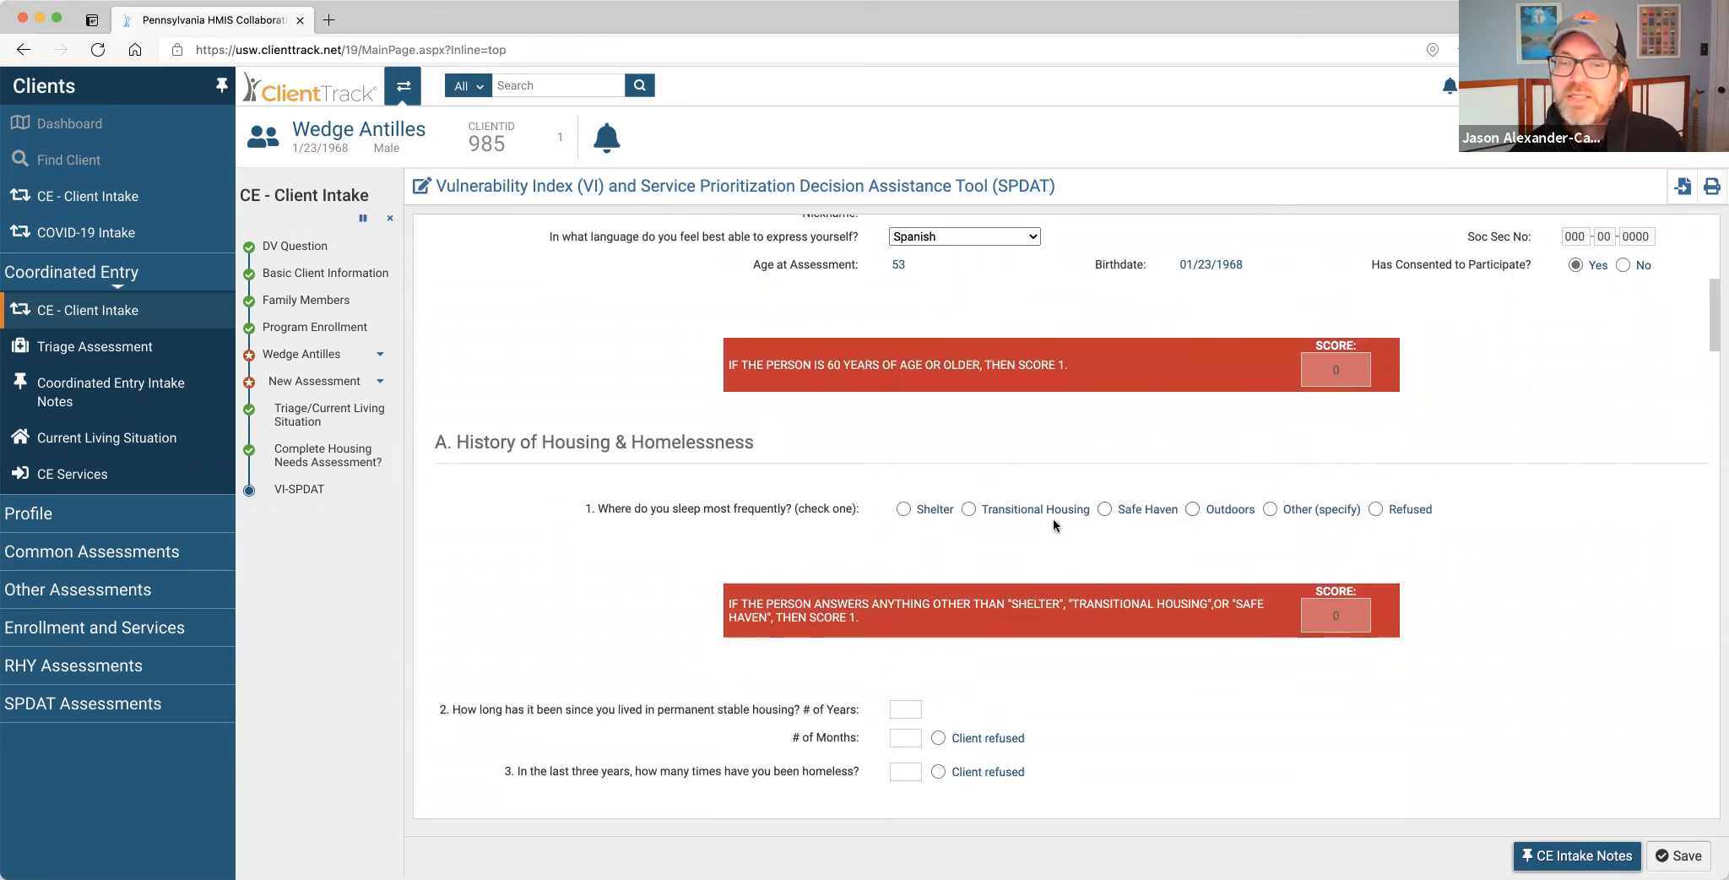
scroll(1136, 640, down, 9)
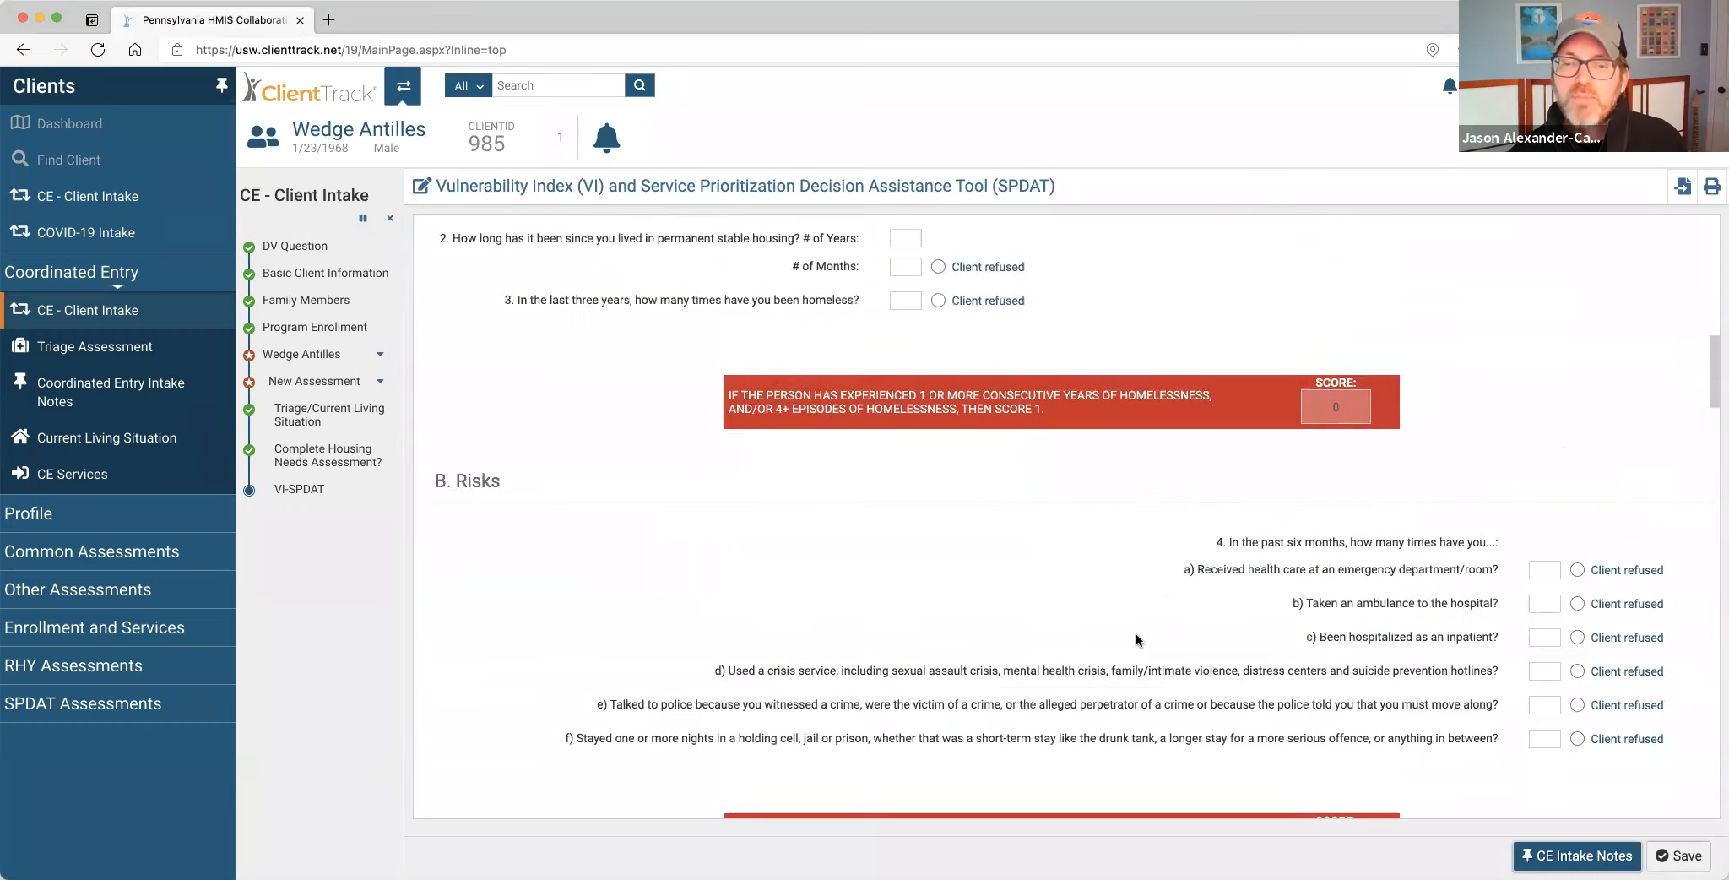
scroll(1136, 640, down, 20)
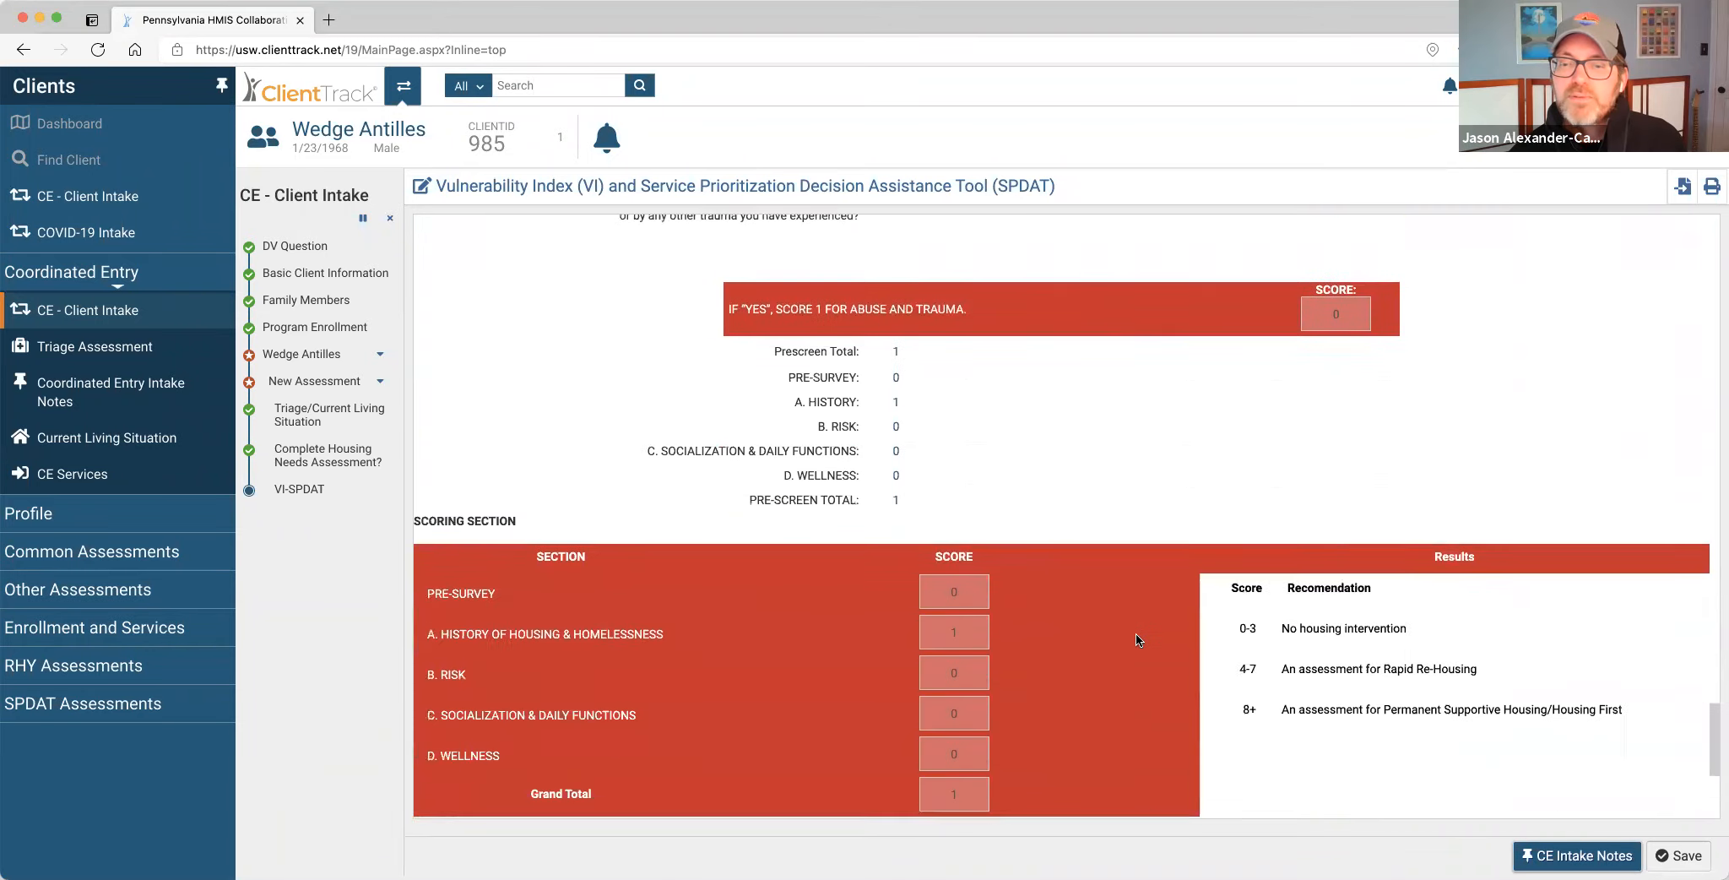
scroll(1137, 640, down, 6)
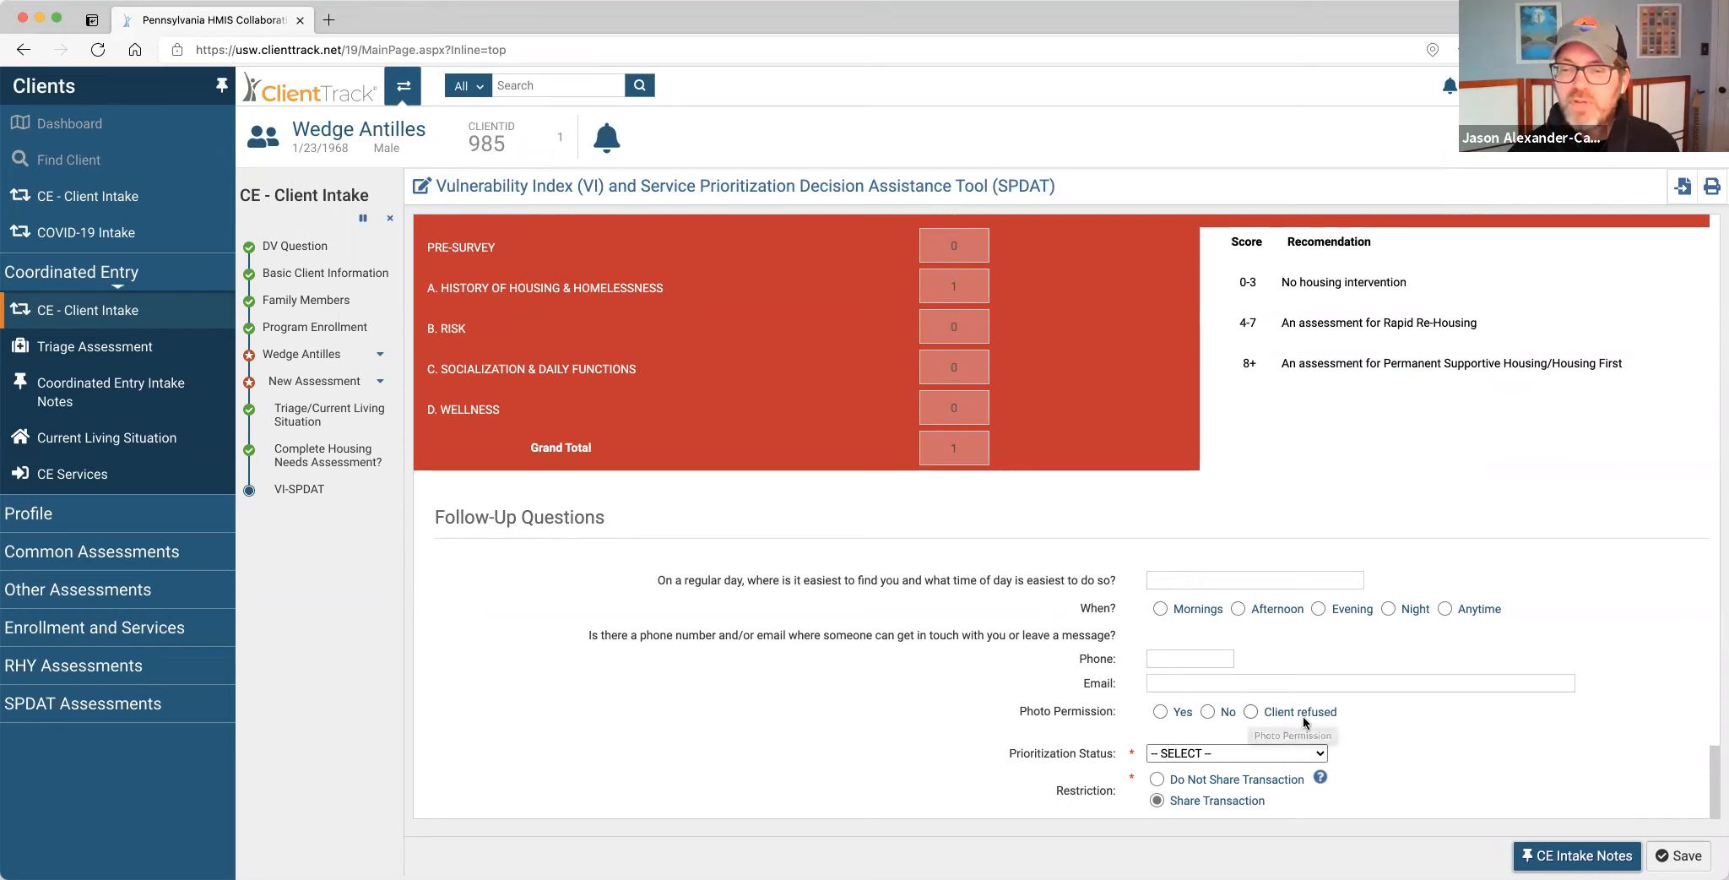
click(1319, 758)
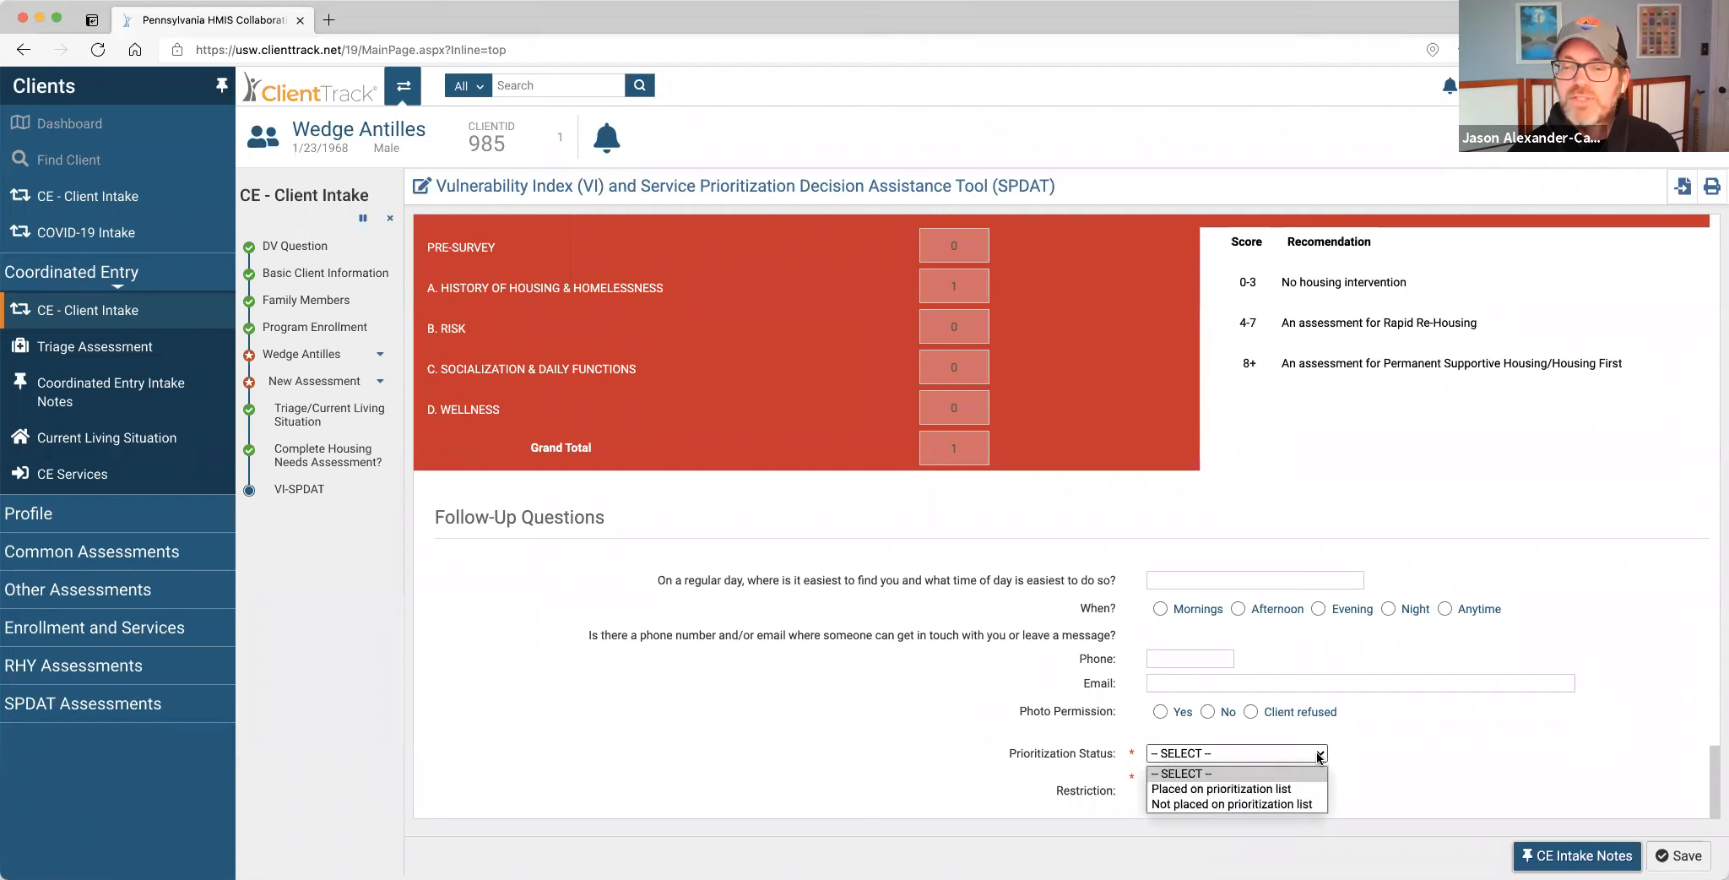
click(1287, 785)
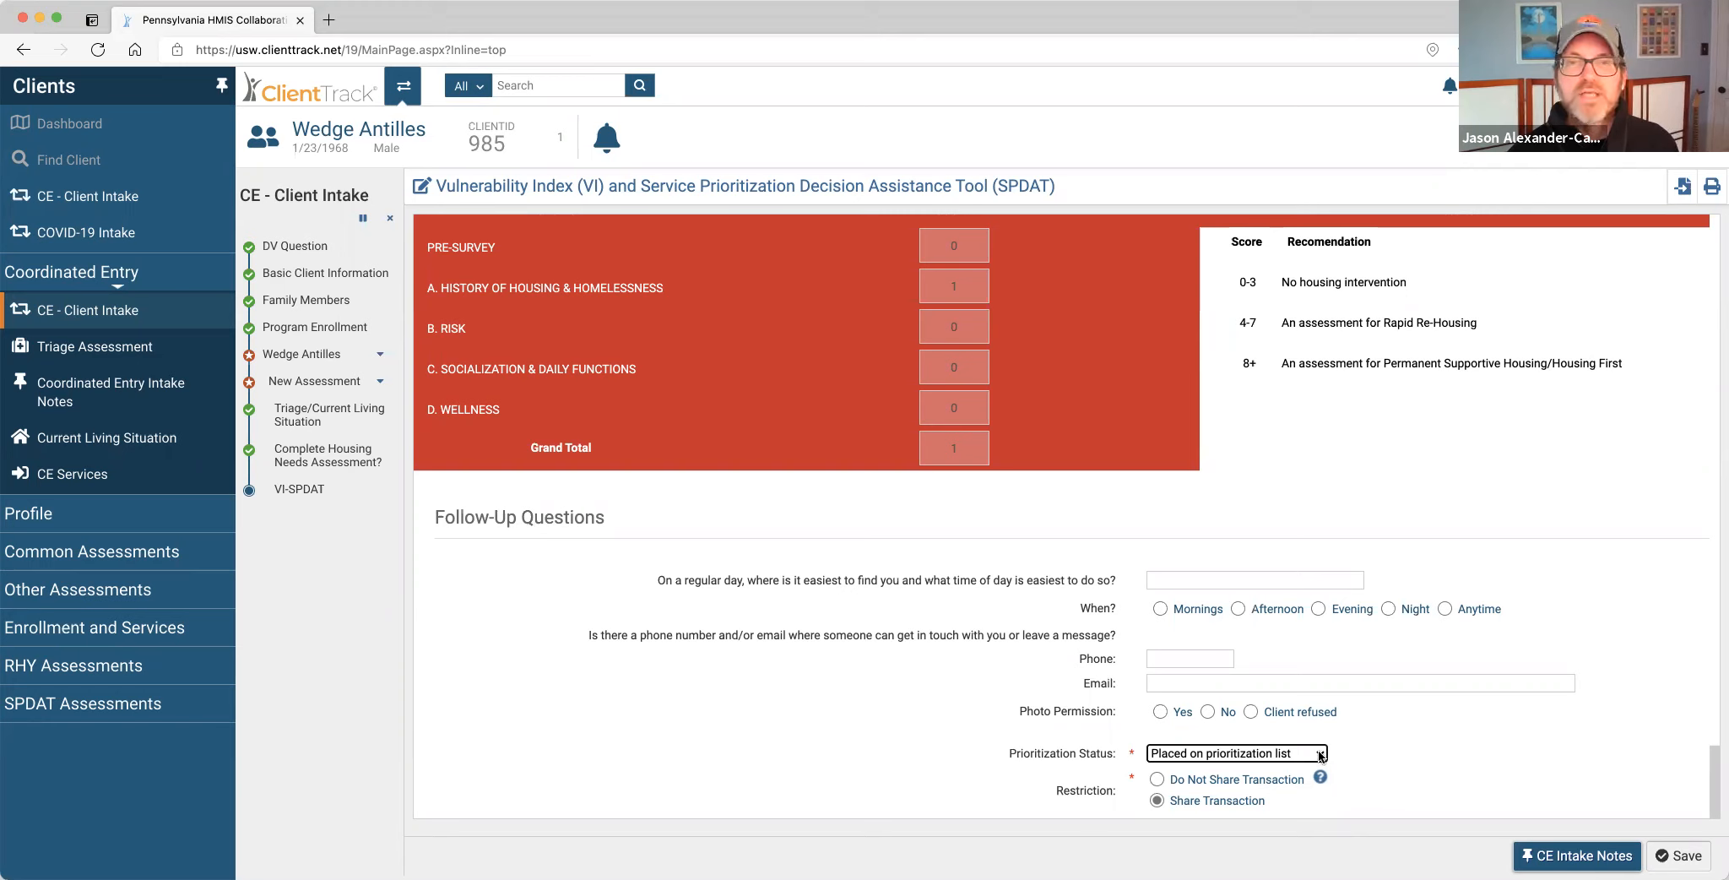
click(1679, 855)
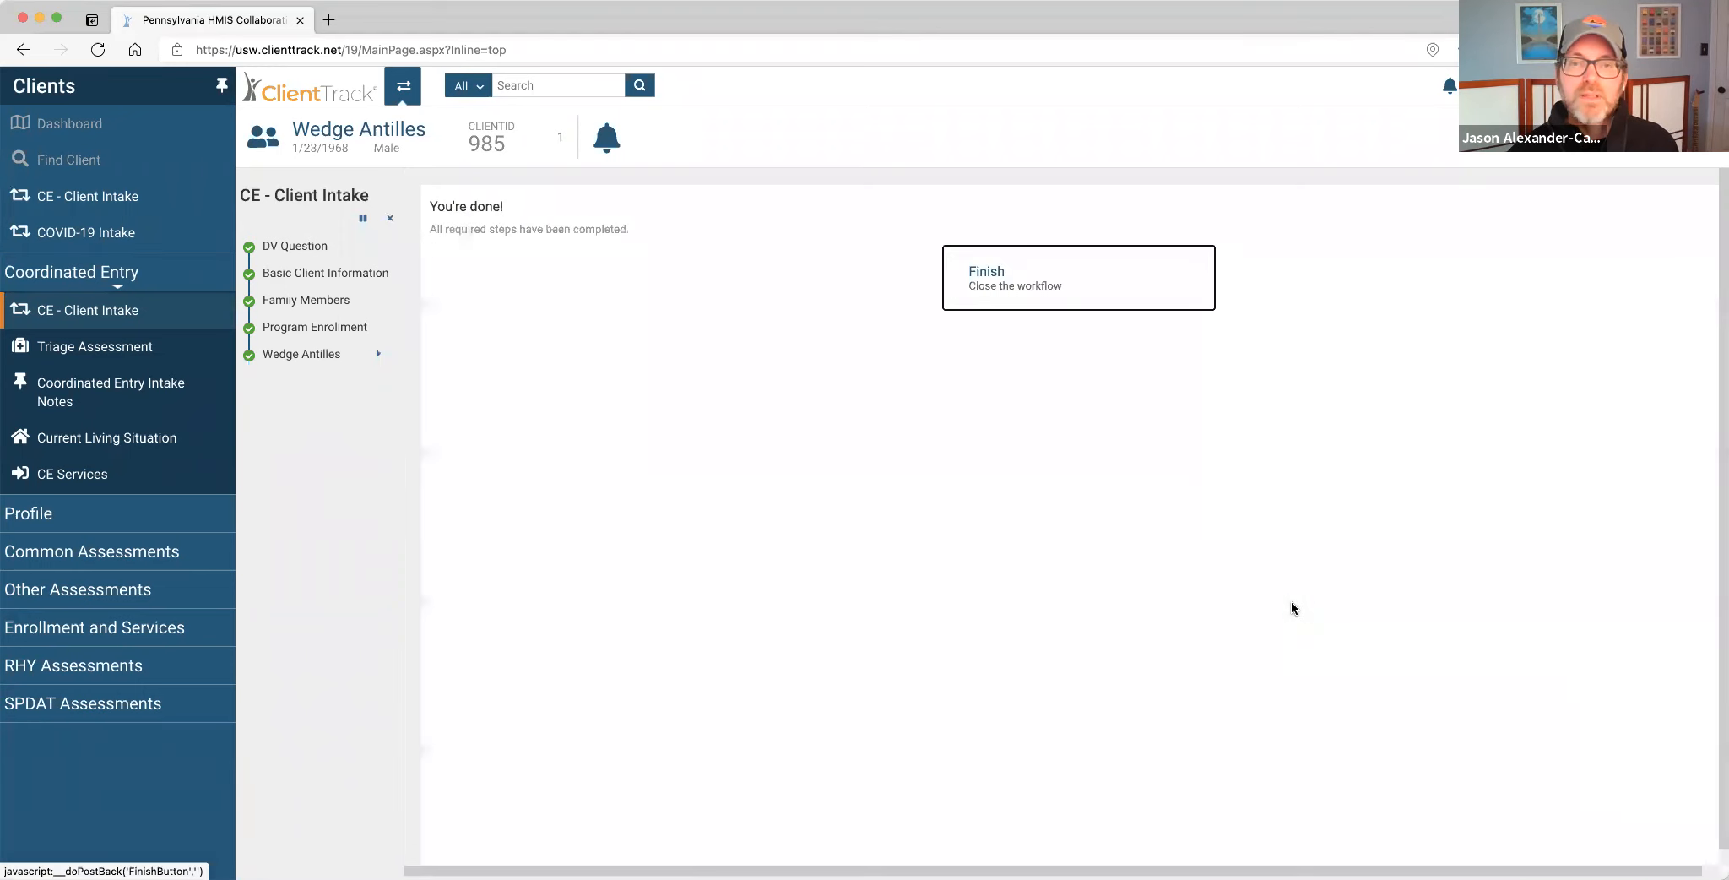
Finish the intake and go to the By Name List from the staff Home workspace.
click(977, 279)
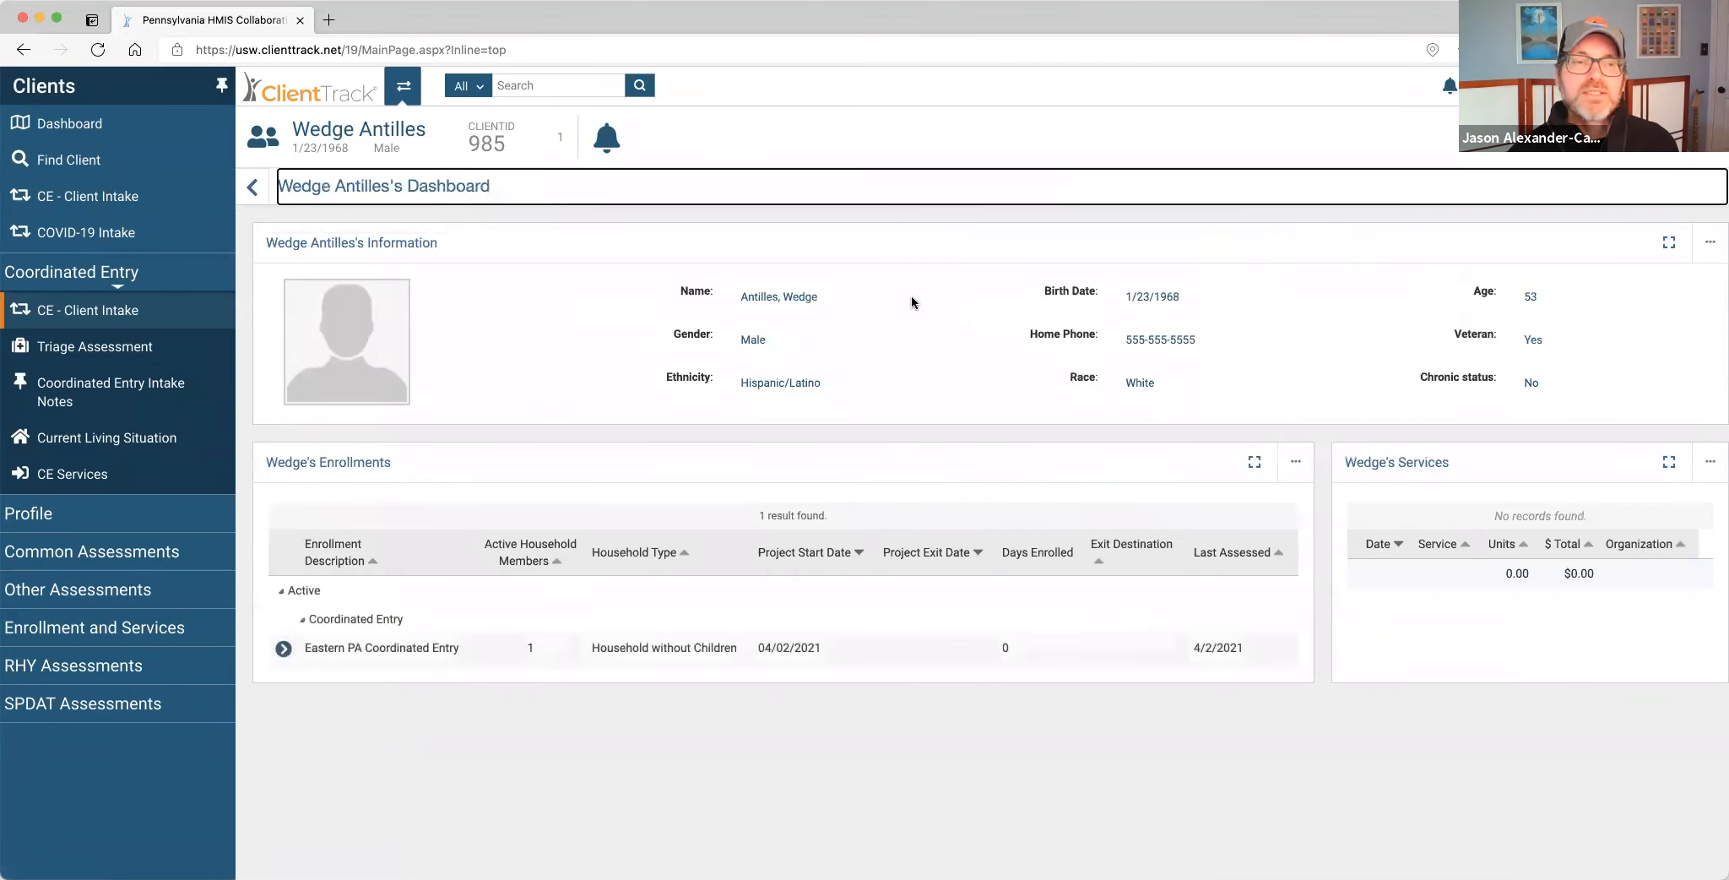
click(405, 88)
click(524, 476)
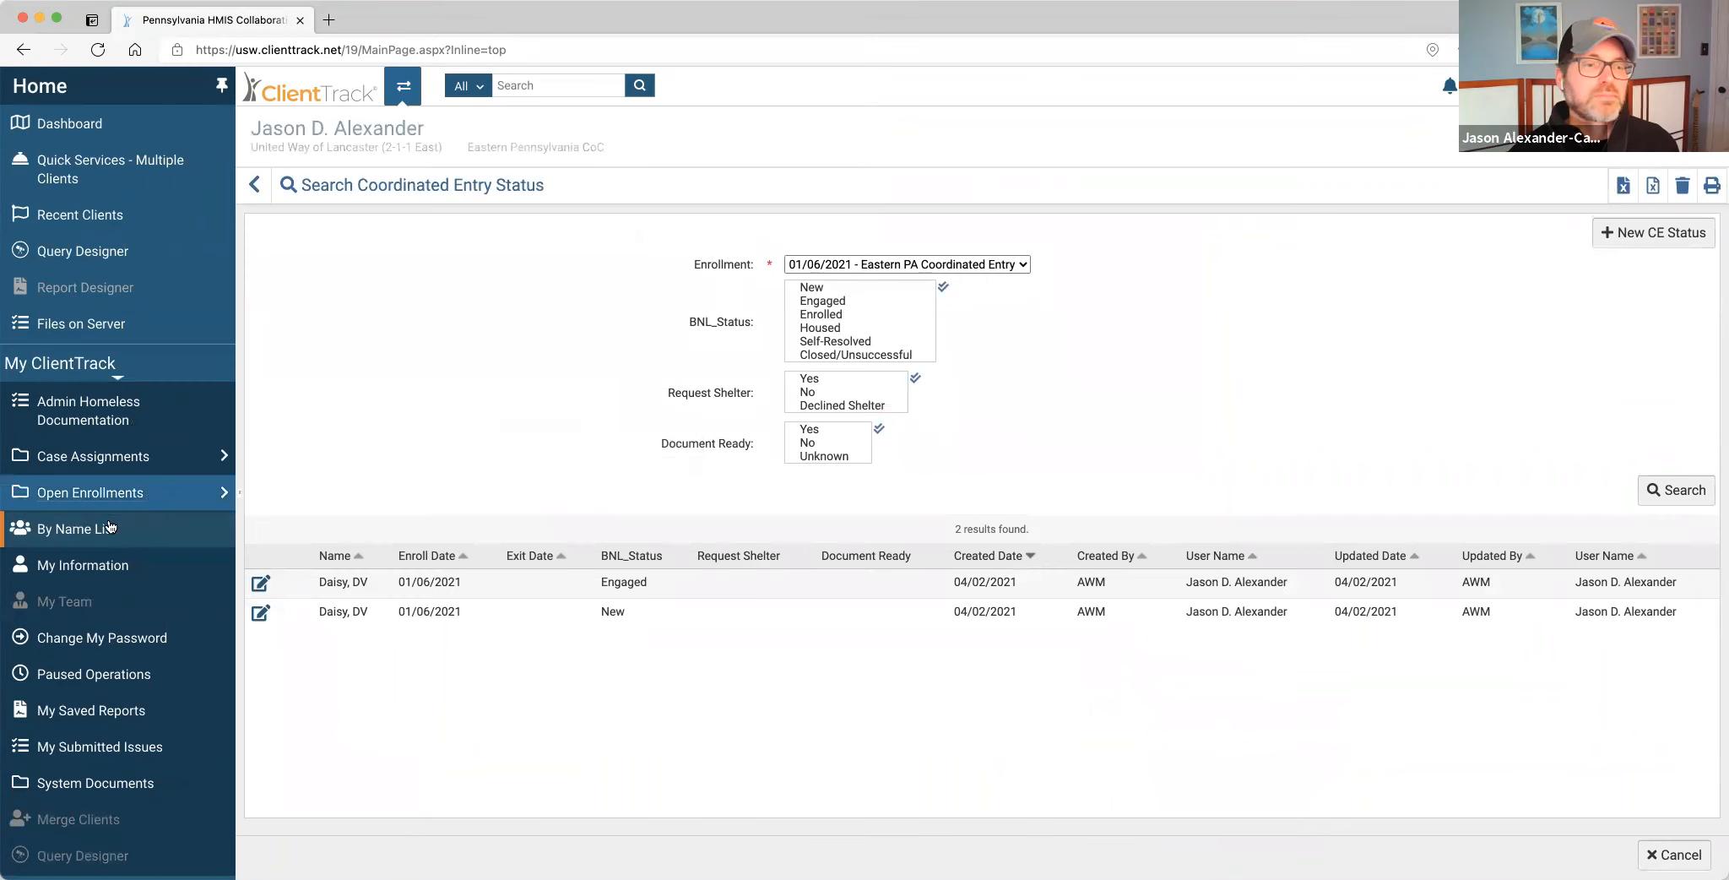
click(68, 535)
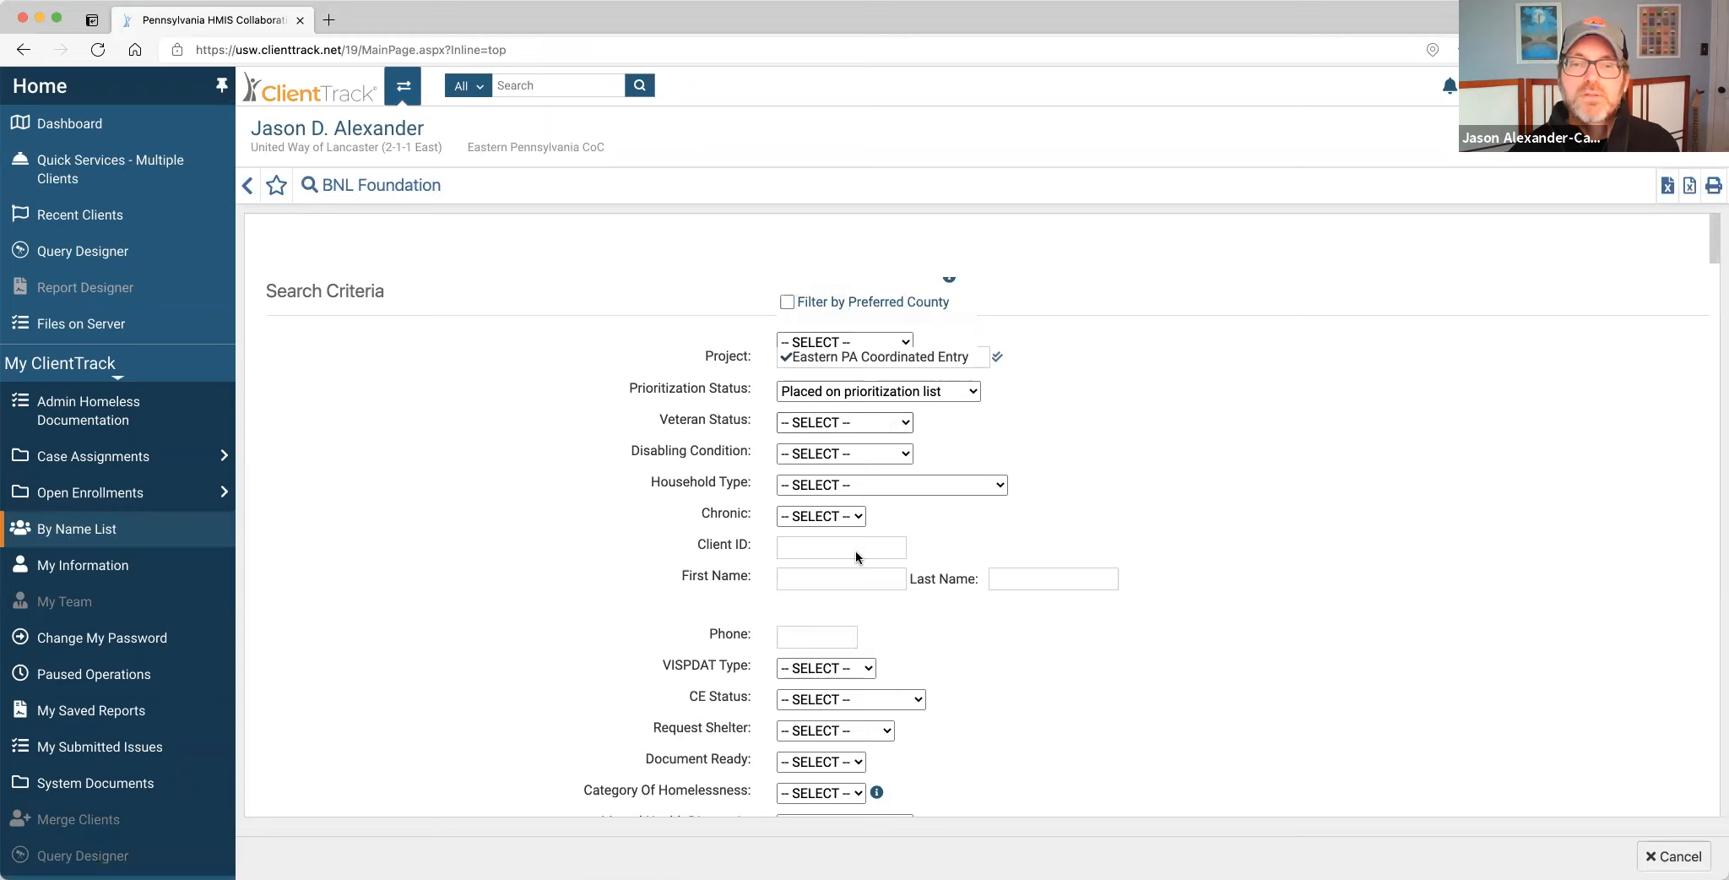
Search the By Name List by the client's first name, finding the client with score 1.
scroll(896, 377, down, 10)
scroll(875, 295, up, 5)
click(800, 347)
text(Wayne)
key(Return)
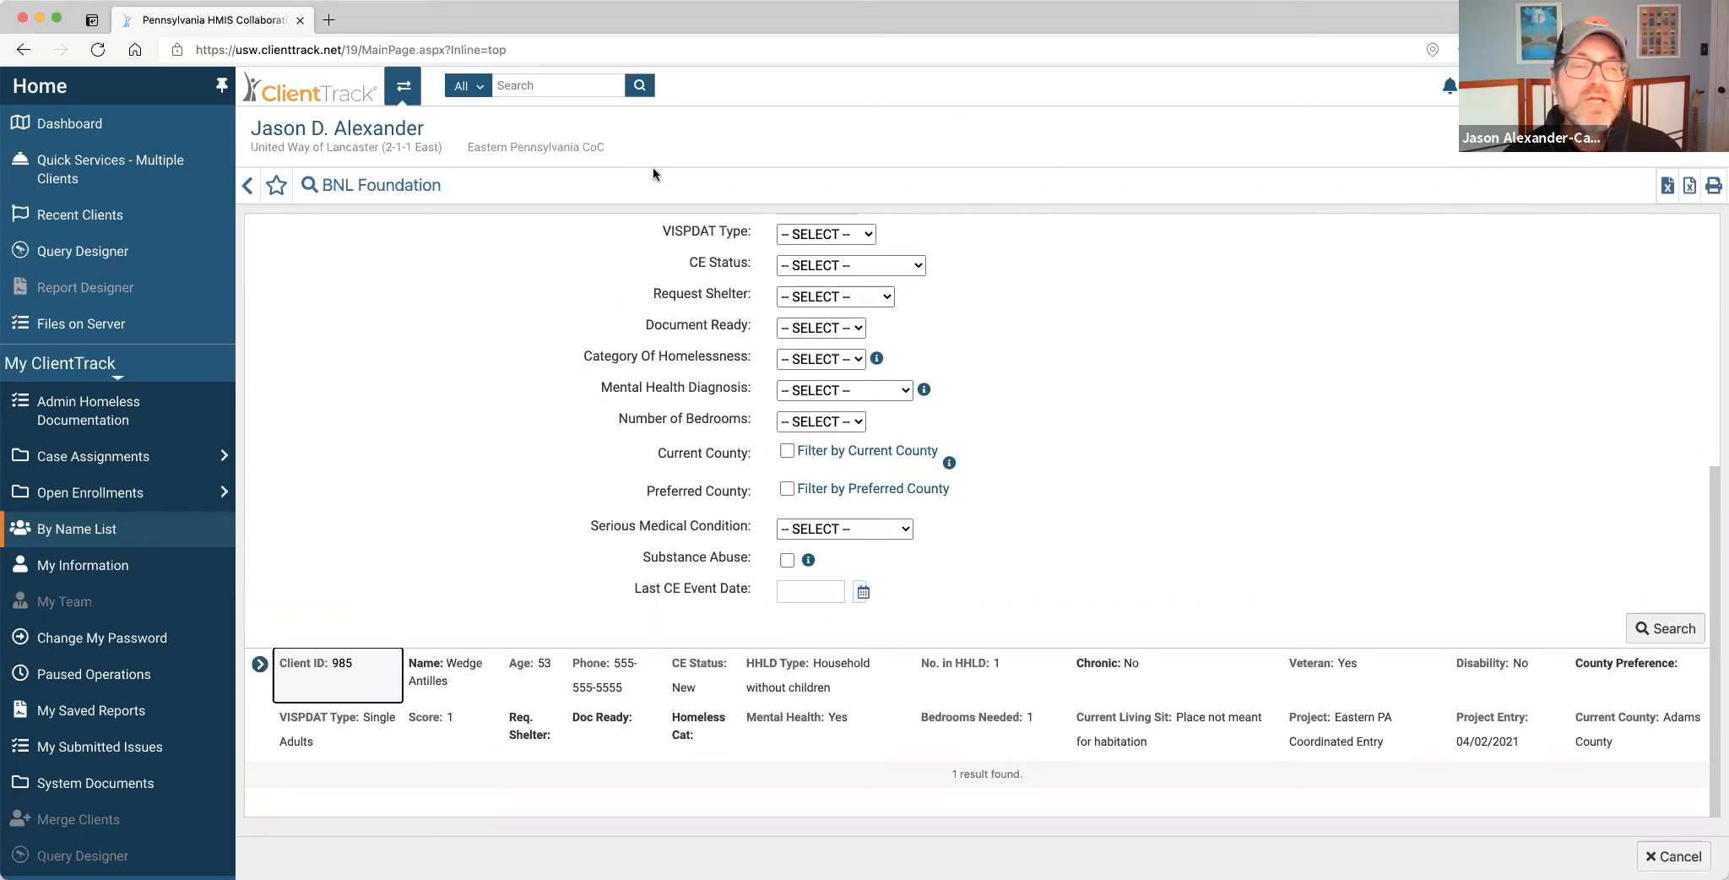
click(404, 85)
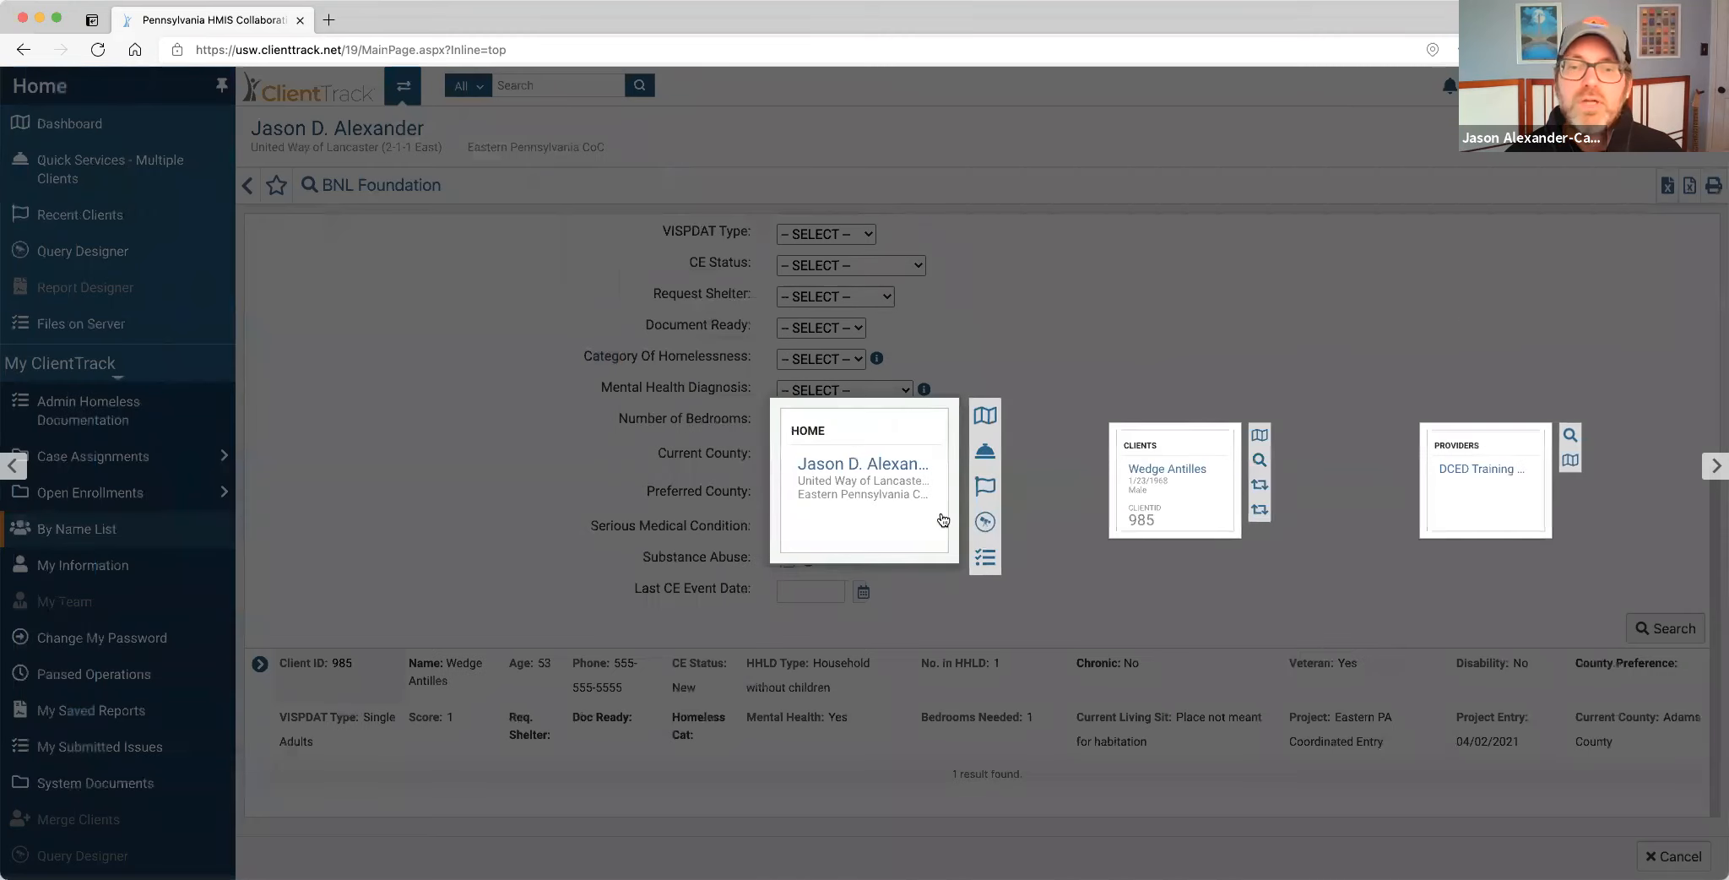
Return to the client's dashboard through the client card in the workspace switcher.
click(1162, 480)
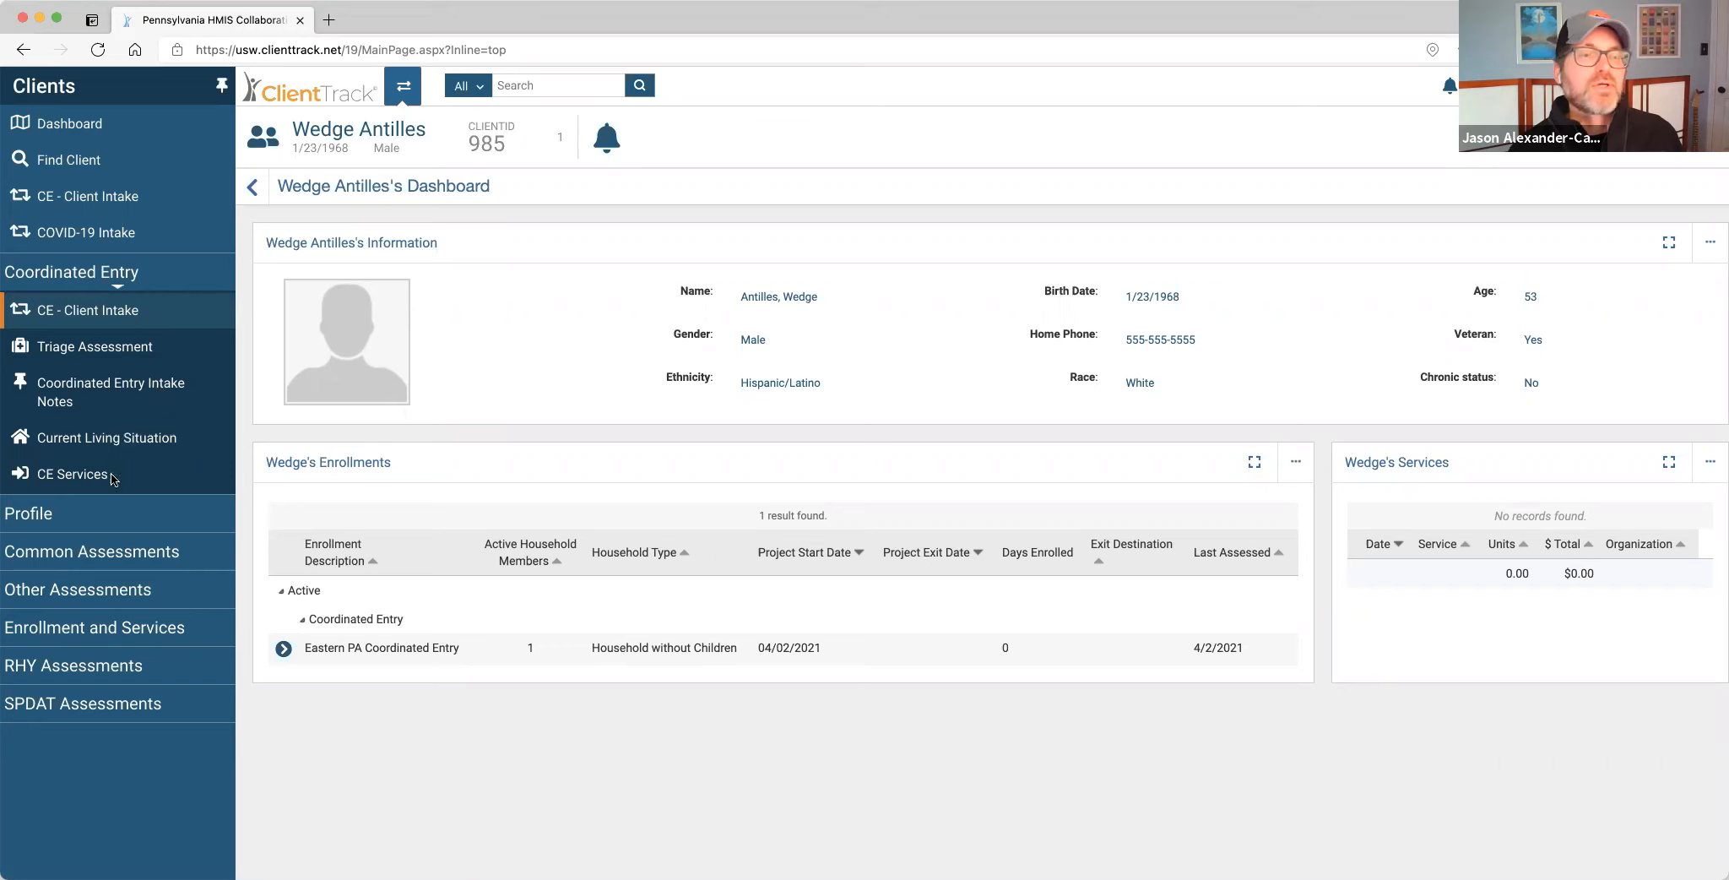
Open Coordinated Entry Intake Notes from the Coordinated Entry section of the left menu.
click(97, 516)
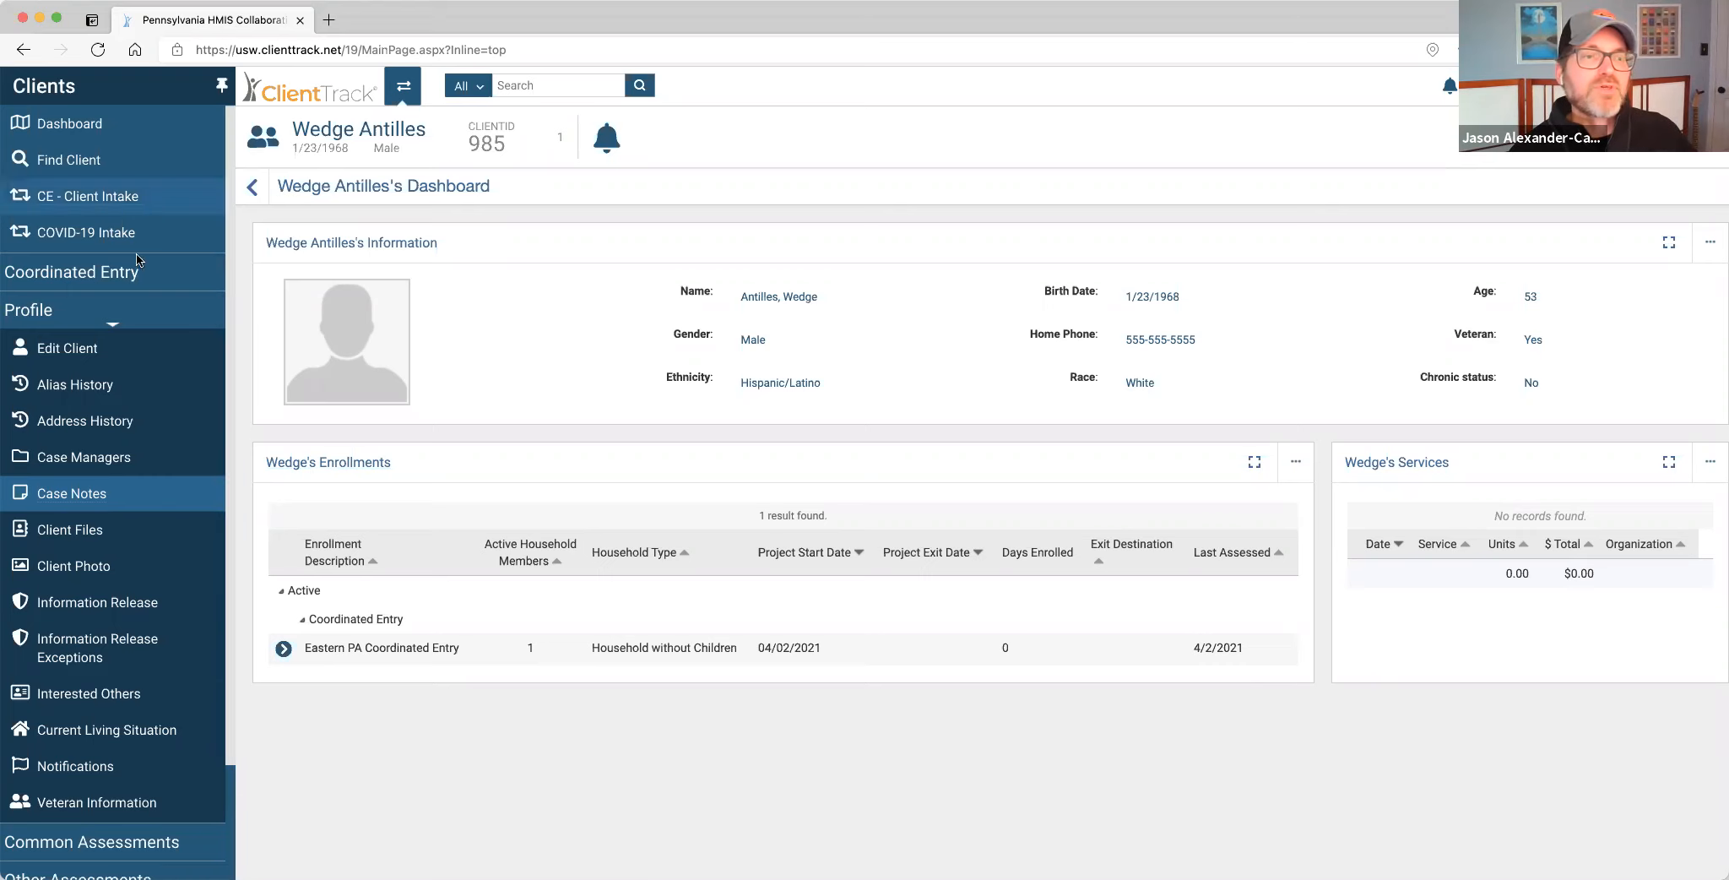
click(125, 283)
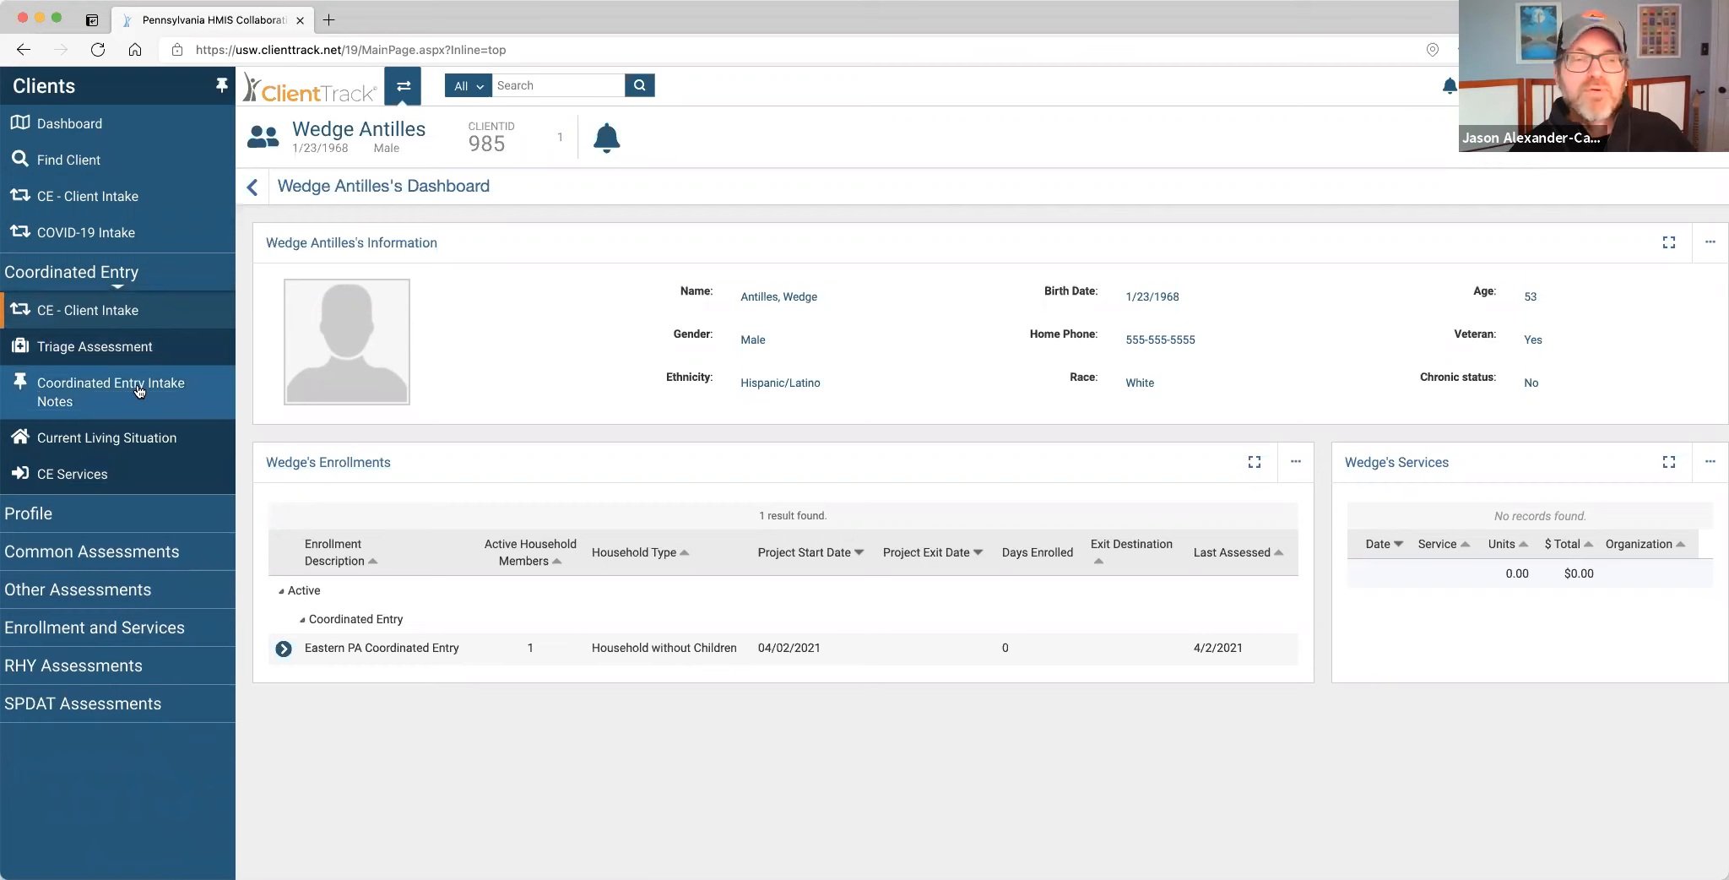
click(139, 390)
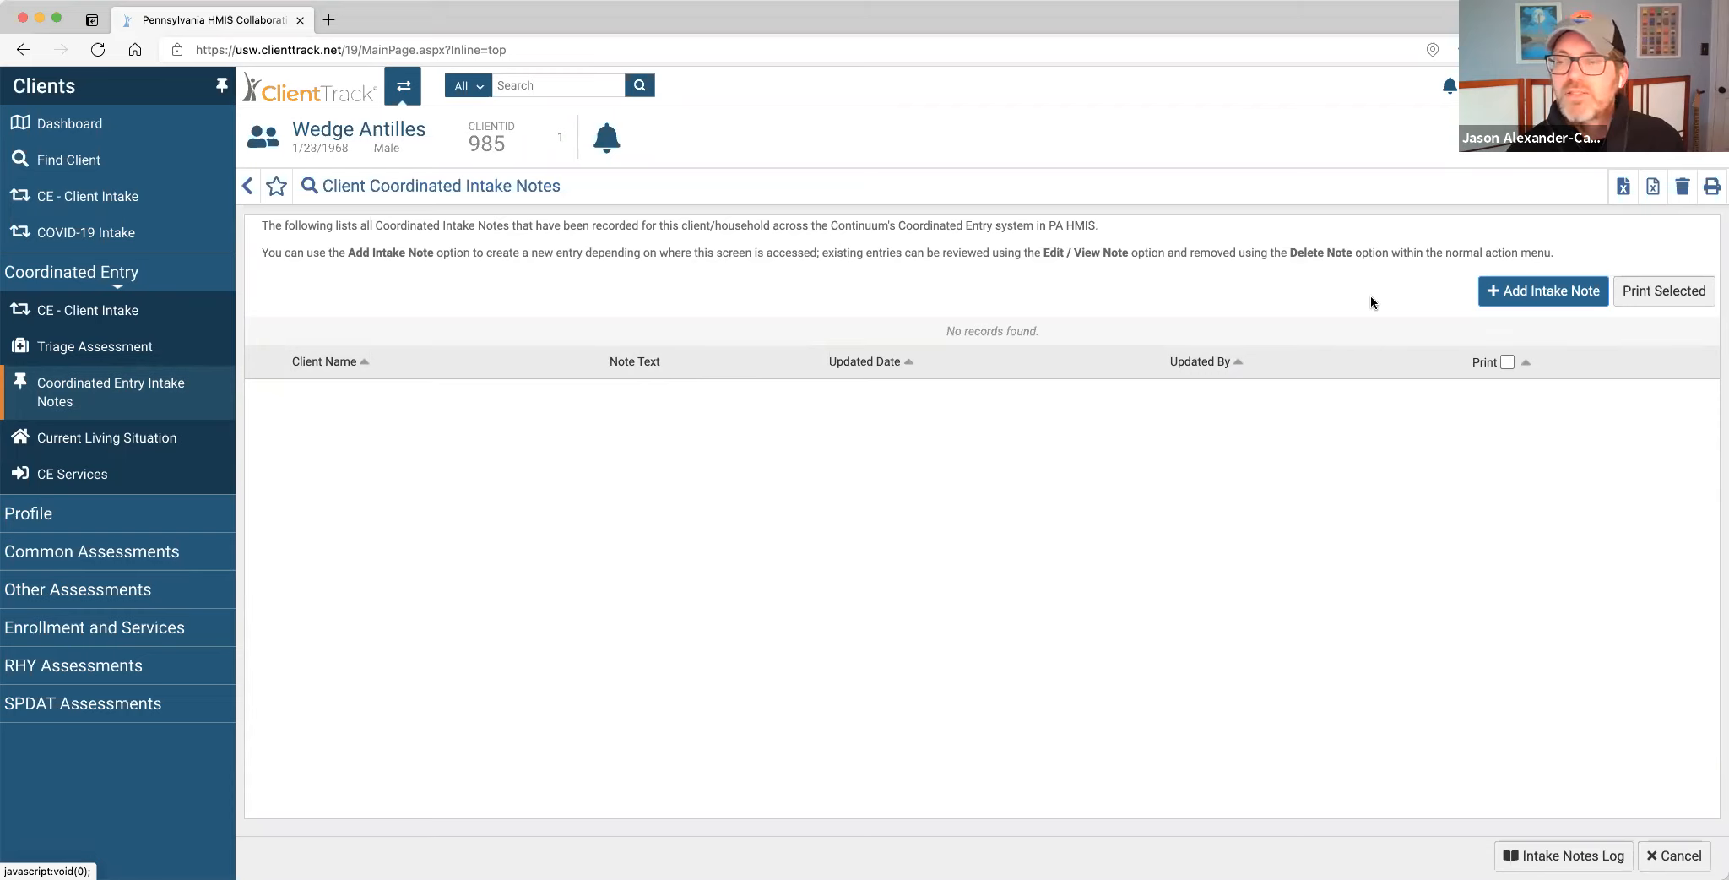
Add a new intake note dated 04/02/2021 and display the Subject dropdown options.
click(1511, 300)
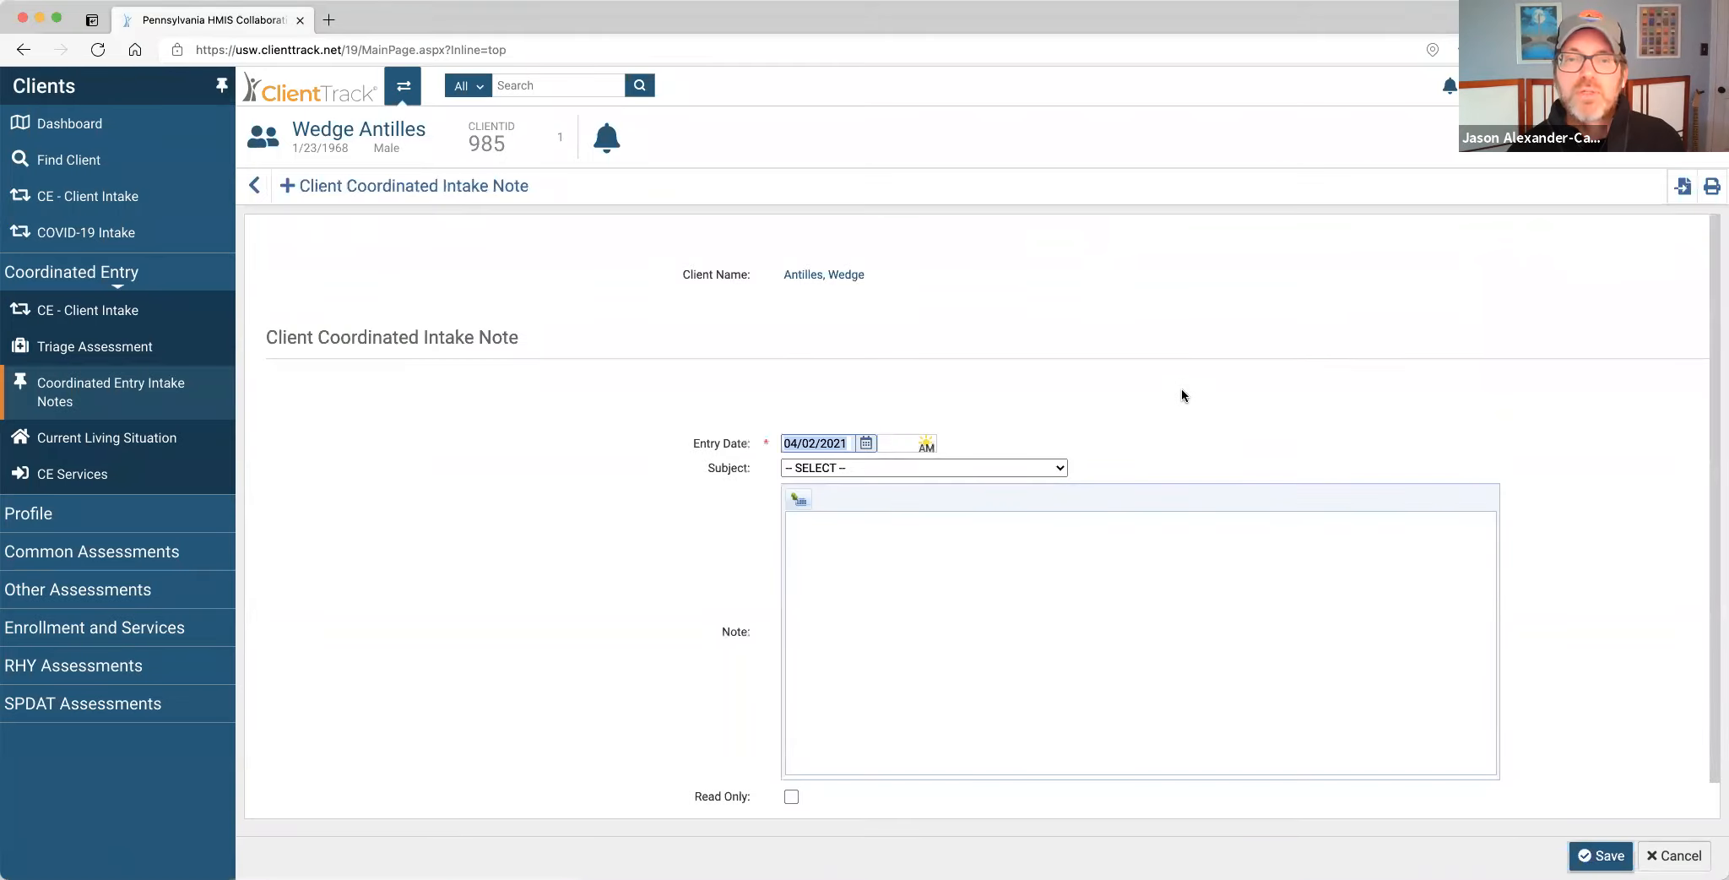
scroll(1181, 395, down, 1)
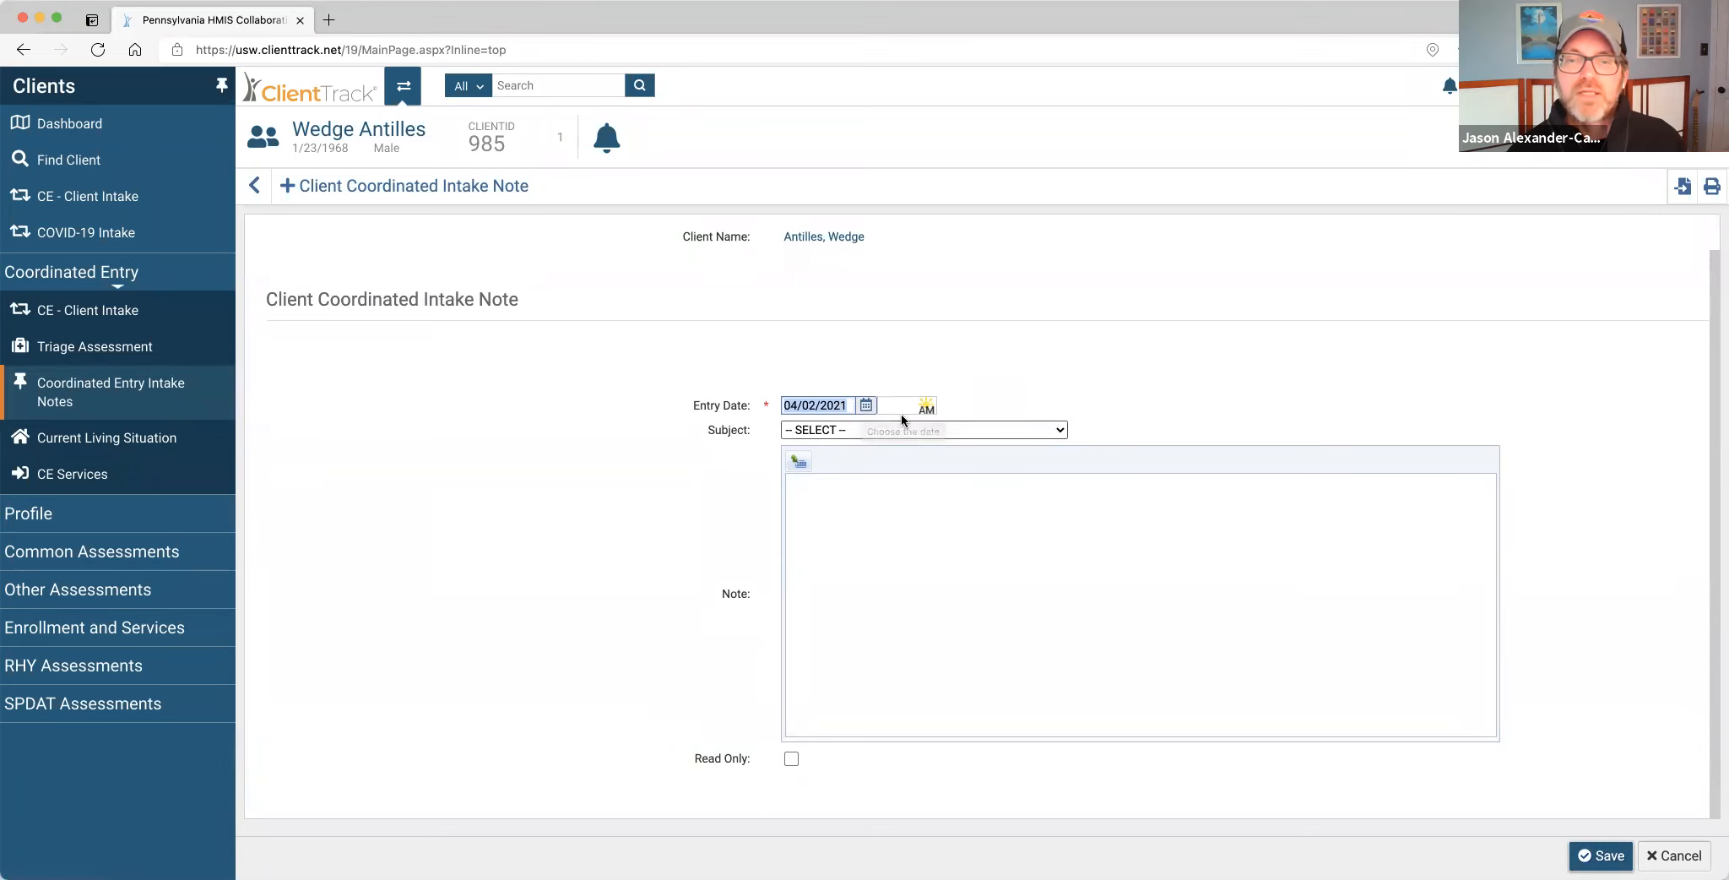
click(1014, 431)
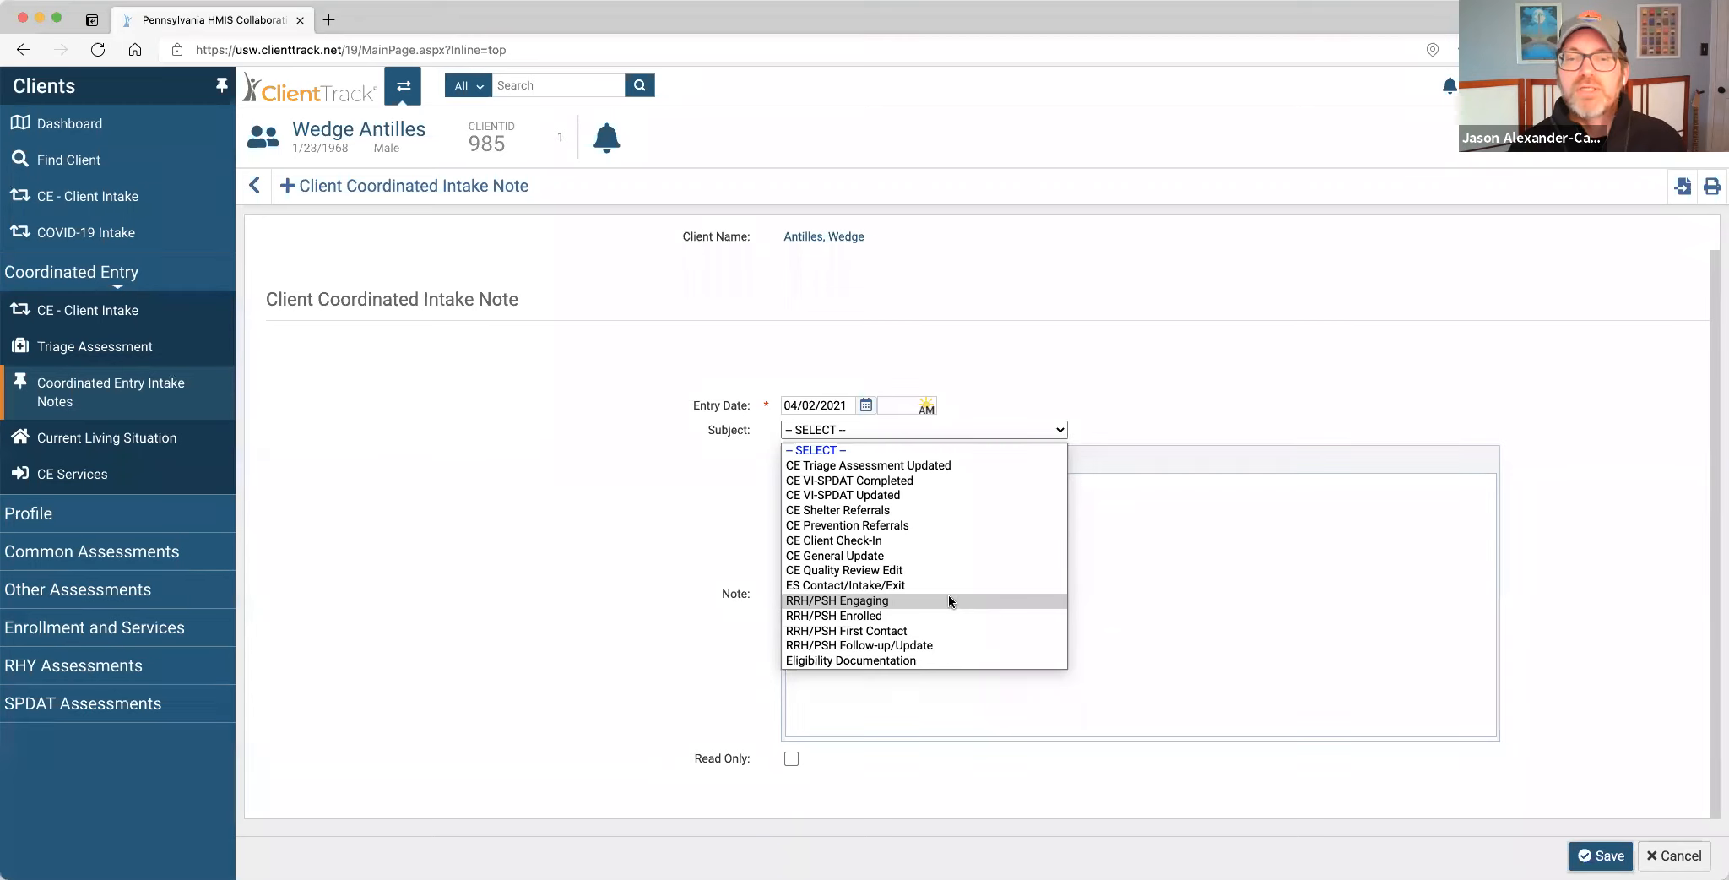
Choose subject RRH/PSH Engaging and write 'Talked to client on 4/2. Now living in car in Bedford County'.
click(948, 599)
click(952, 534)
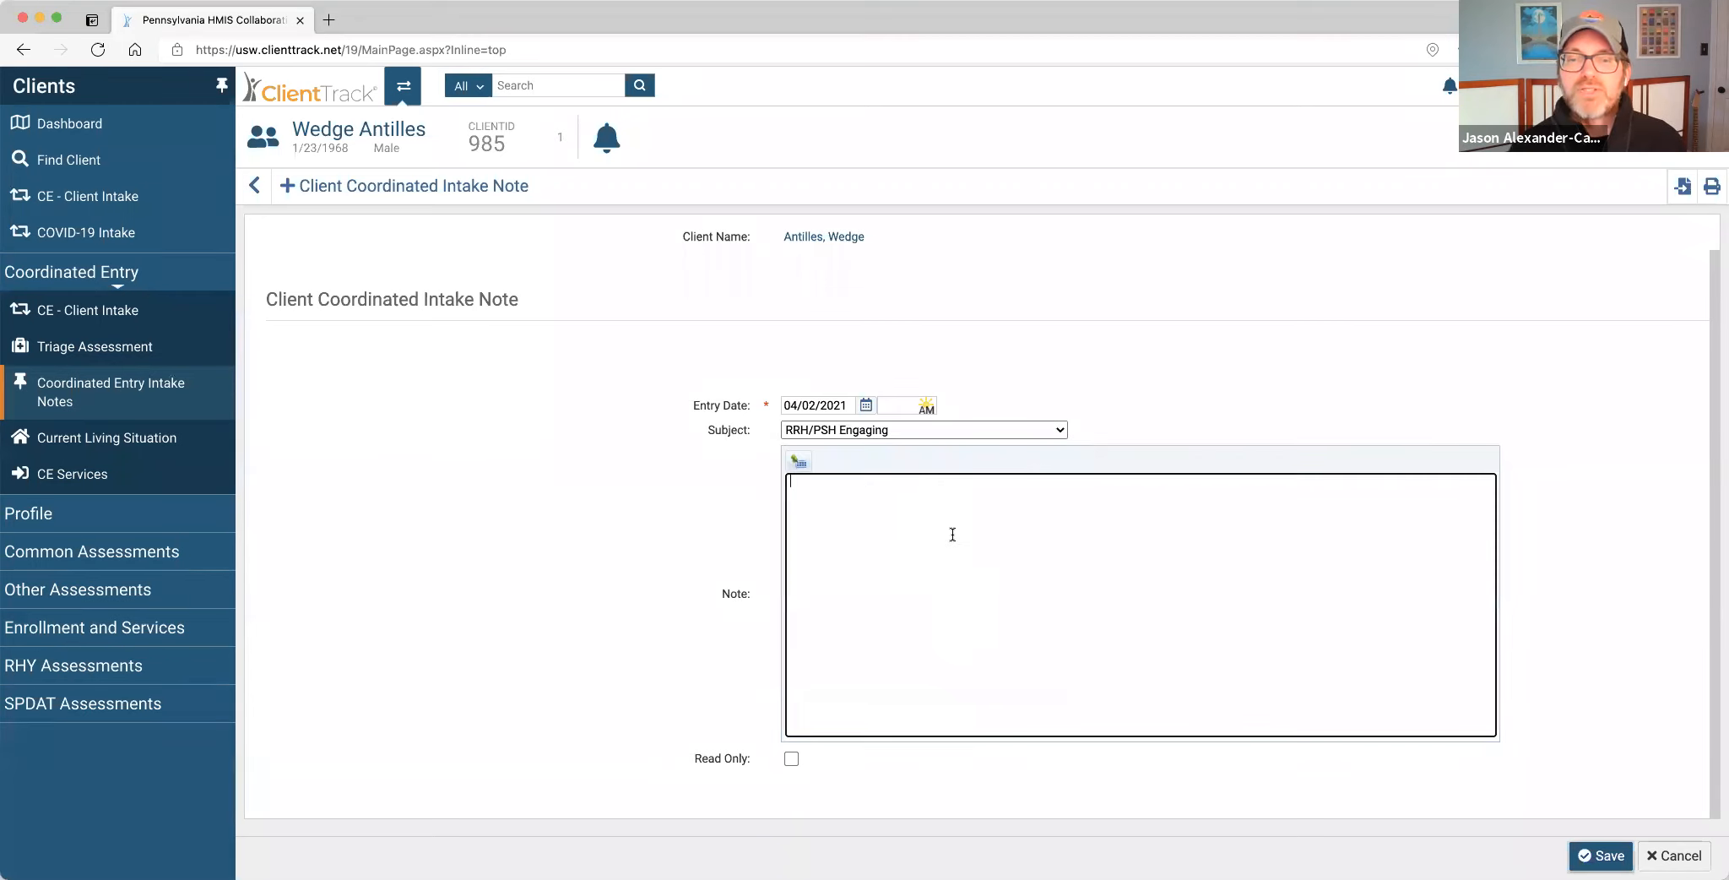
text(C)
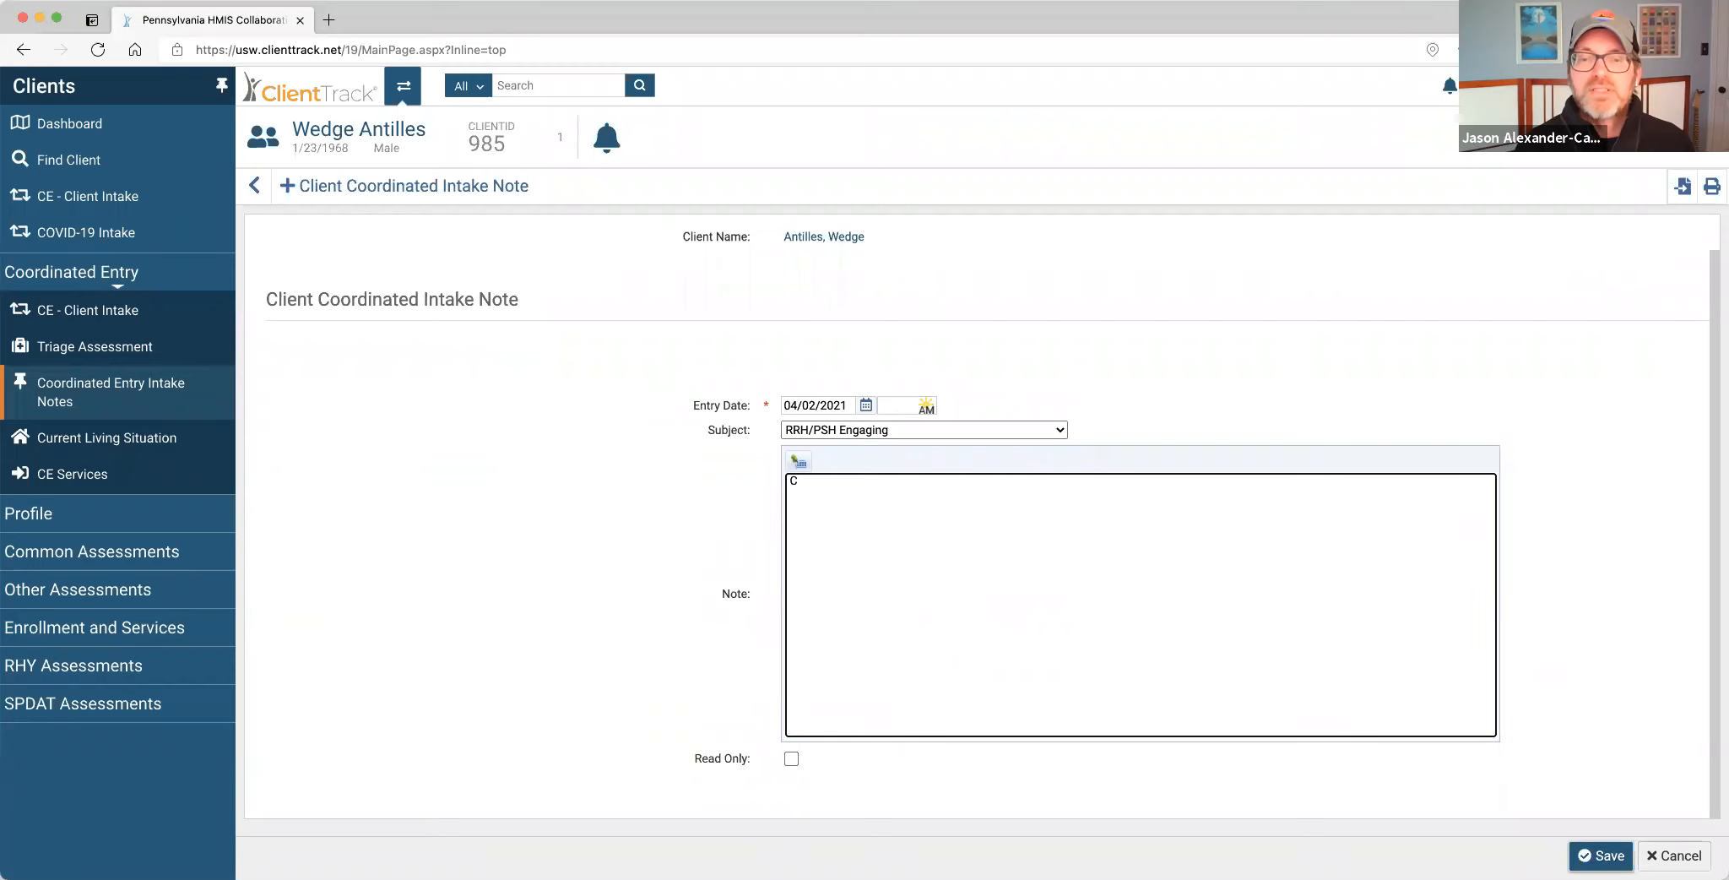
key(BackSpace)
text(Talked to cl)
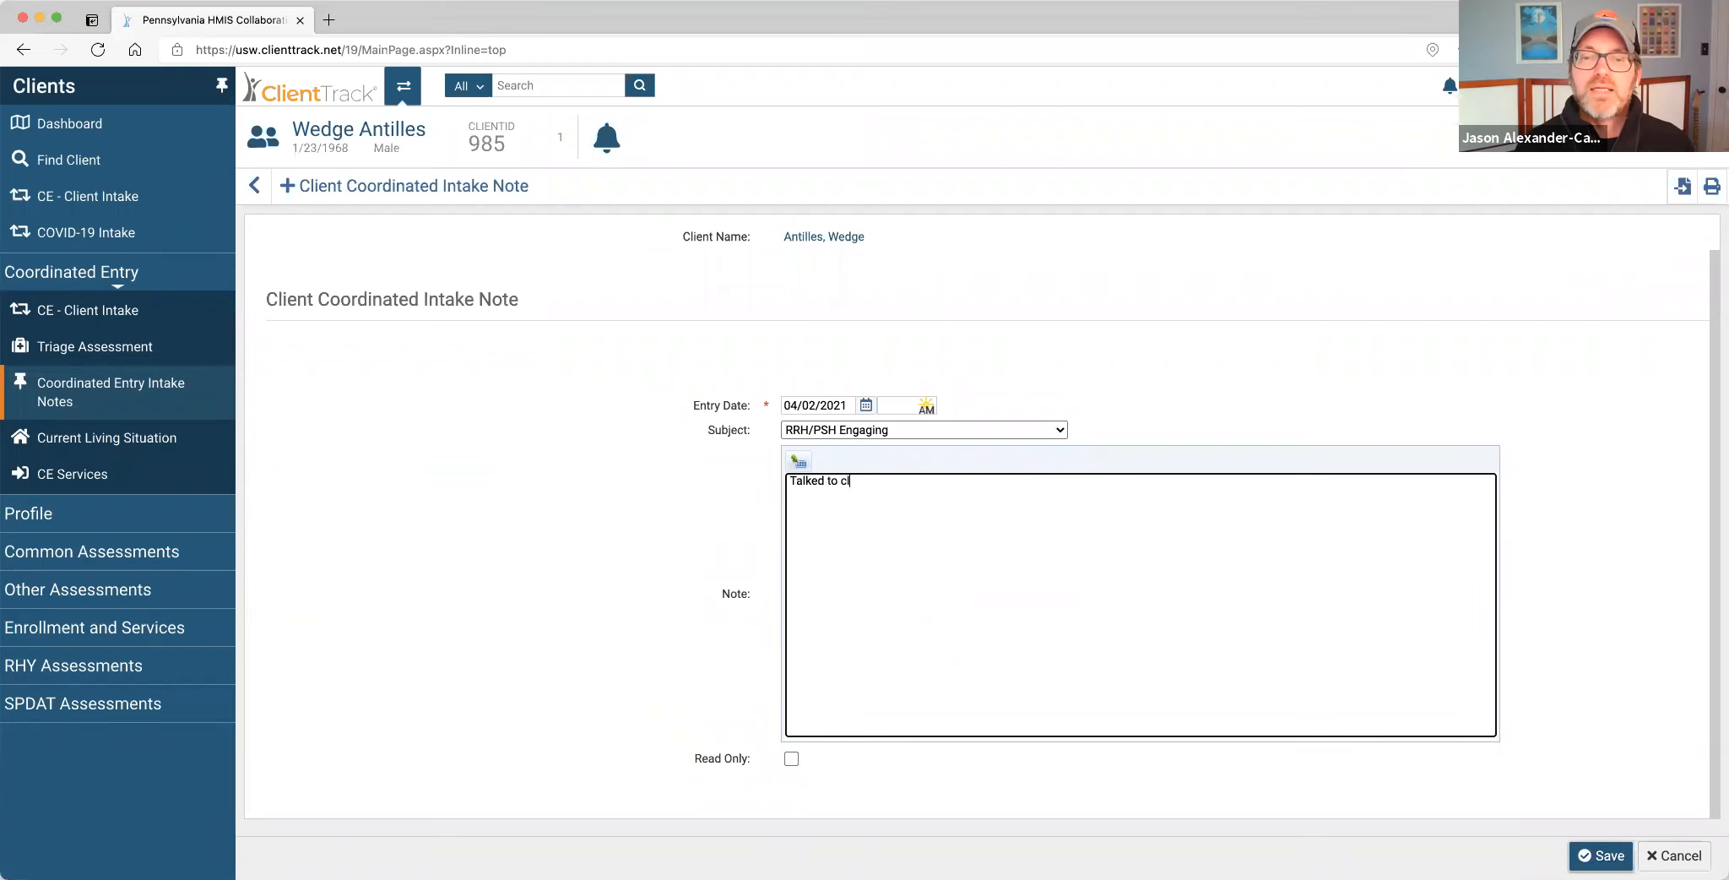
text(ient on 4)
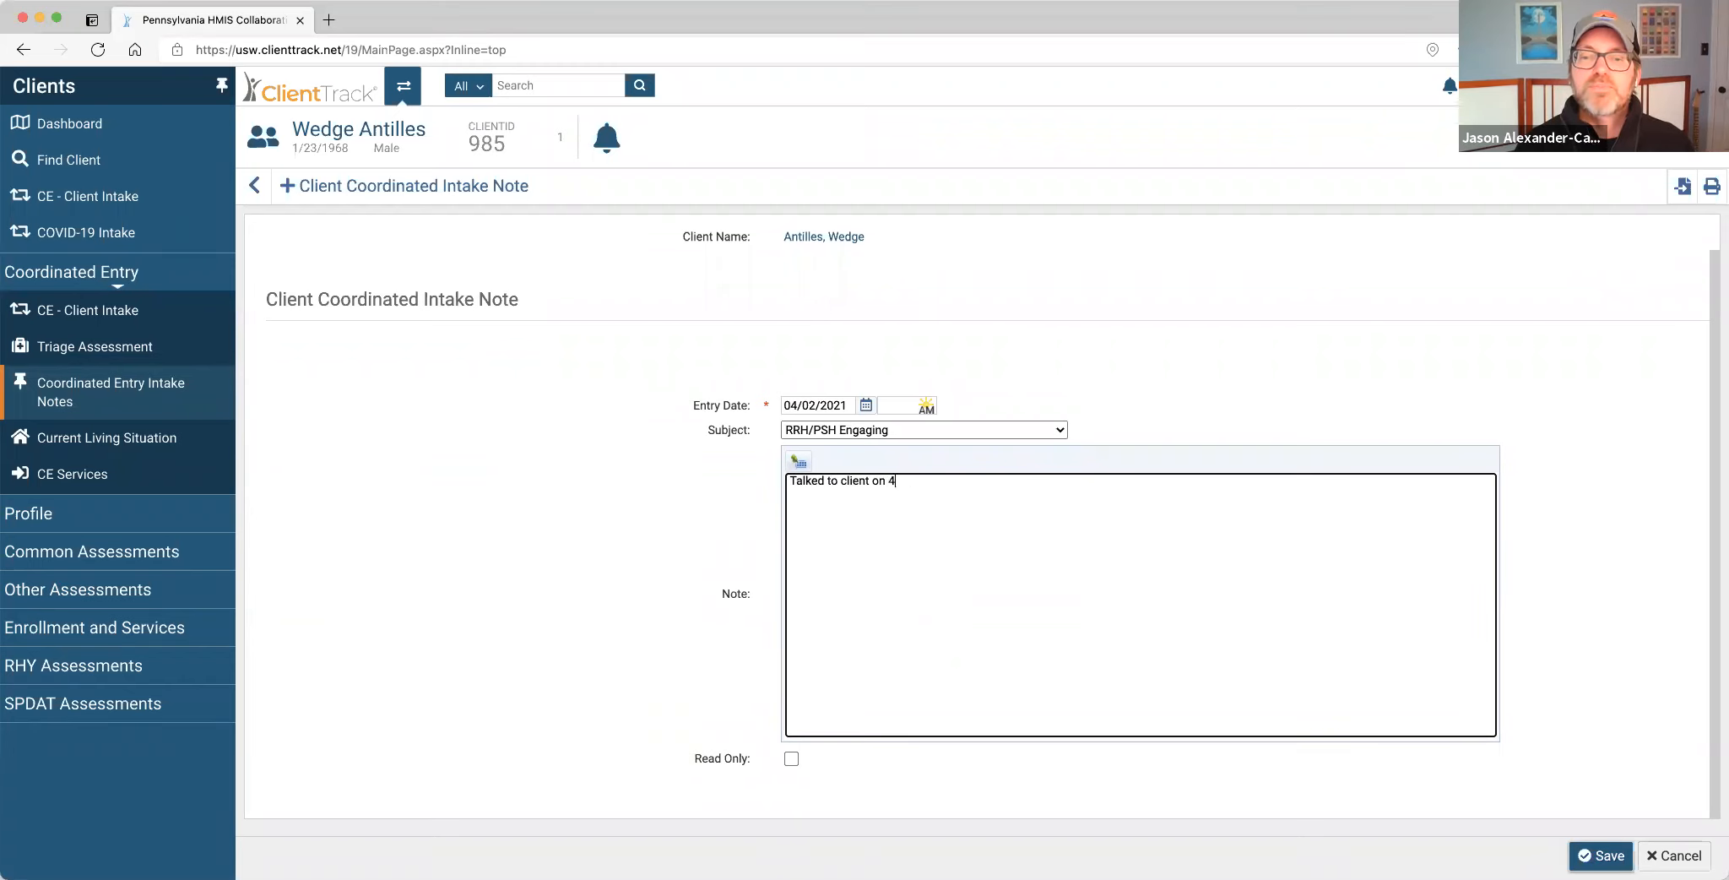
text(/2. Now living)
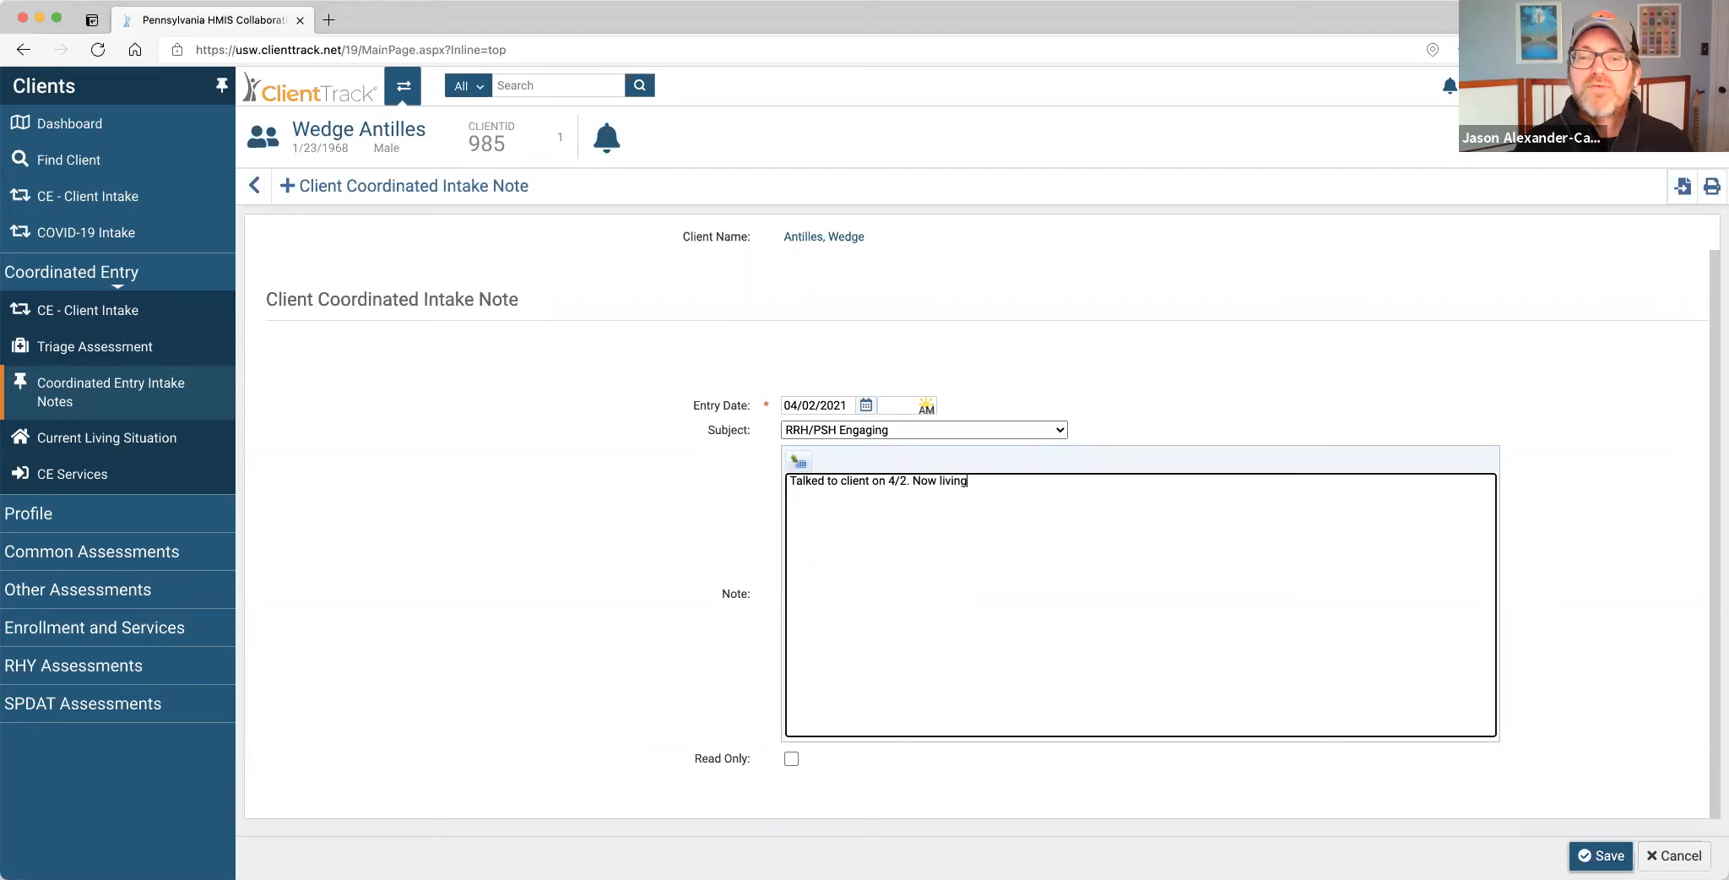
text( in car in Be)
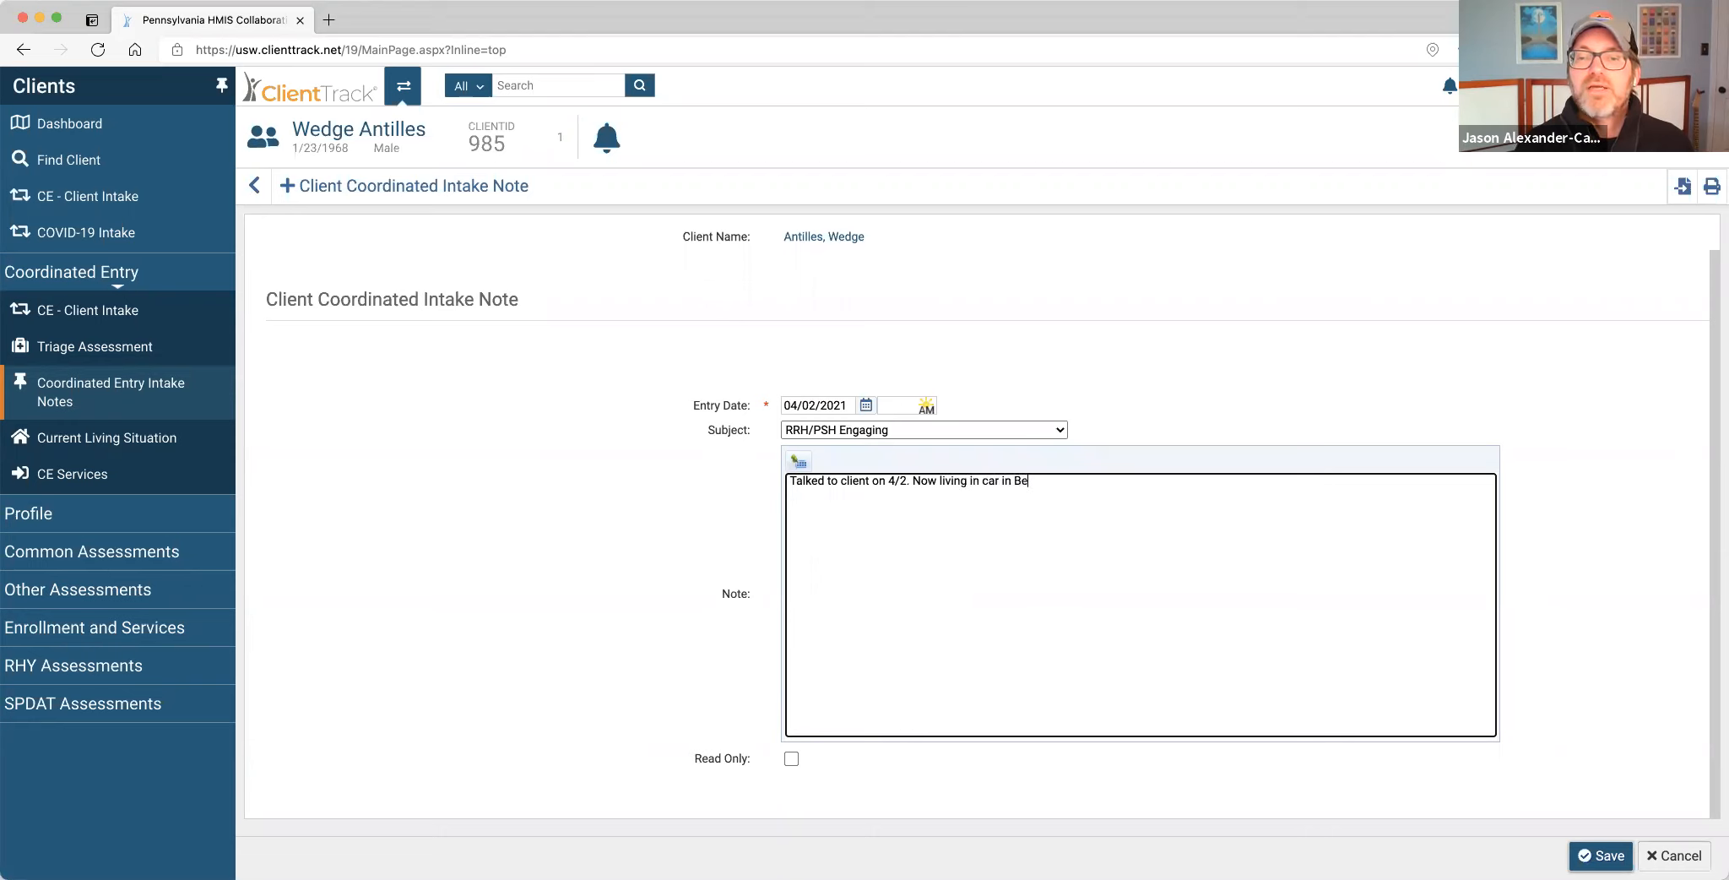
text(dford County.)
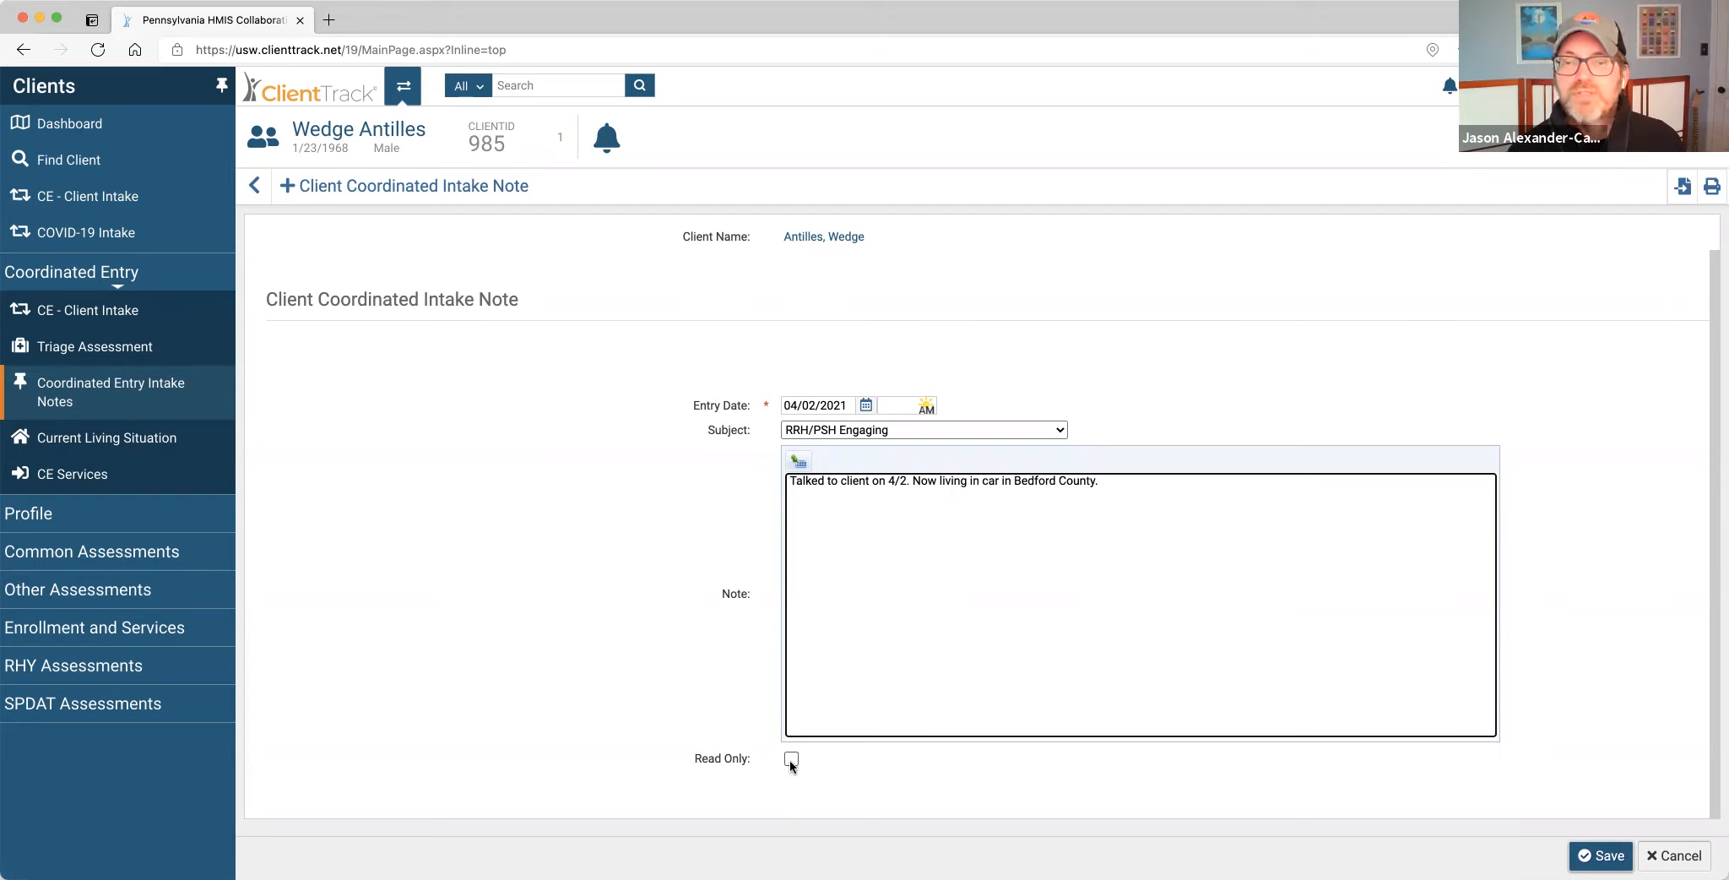
Replace the note with 'Test note.' under subject CE General Update, marked Read Only.
drag(1102, 481, 772, 487)
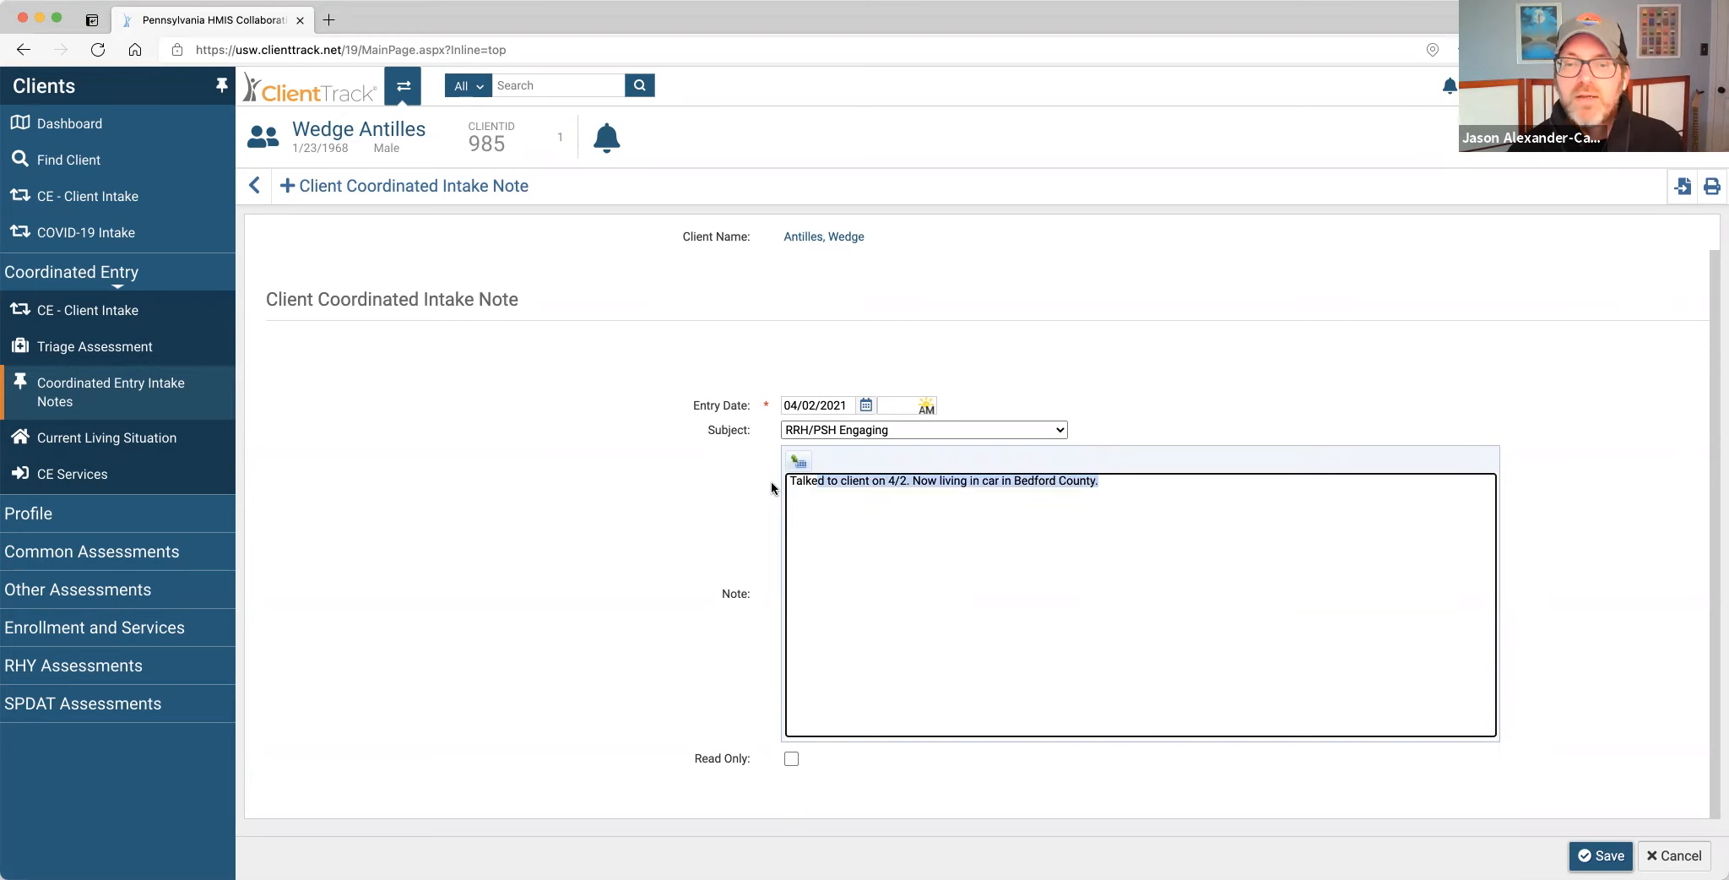
key(BackSpace)
click(977, 429)
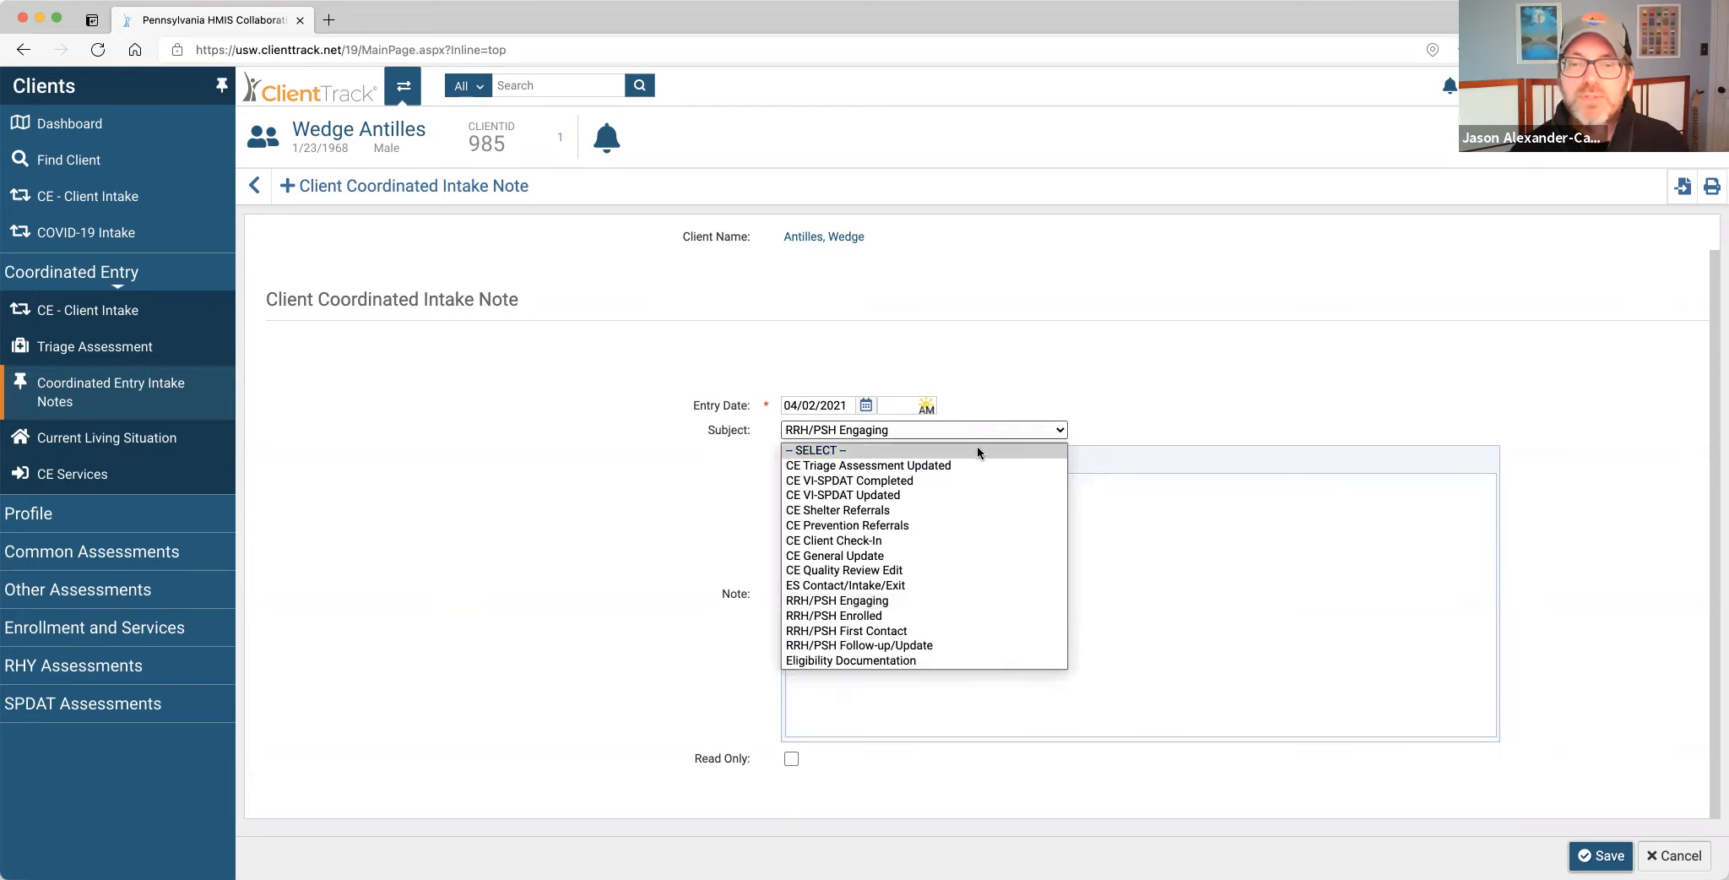
click(897, 554)
click(949, 515)
text(Test note.)
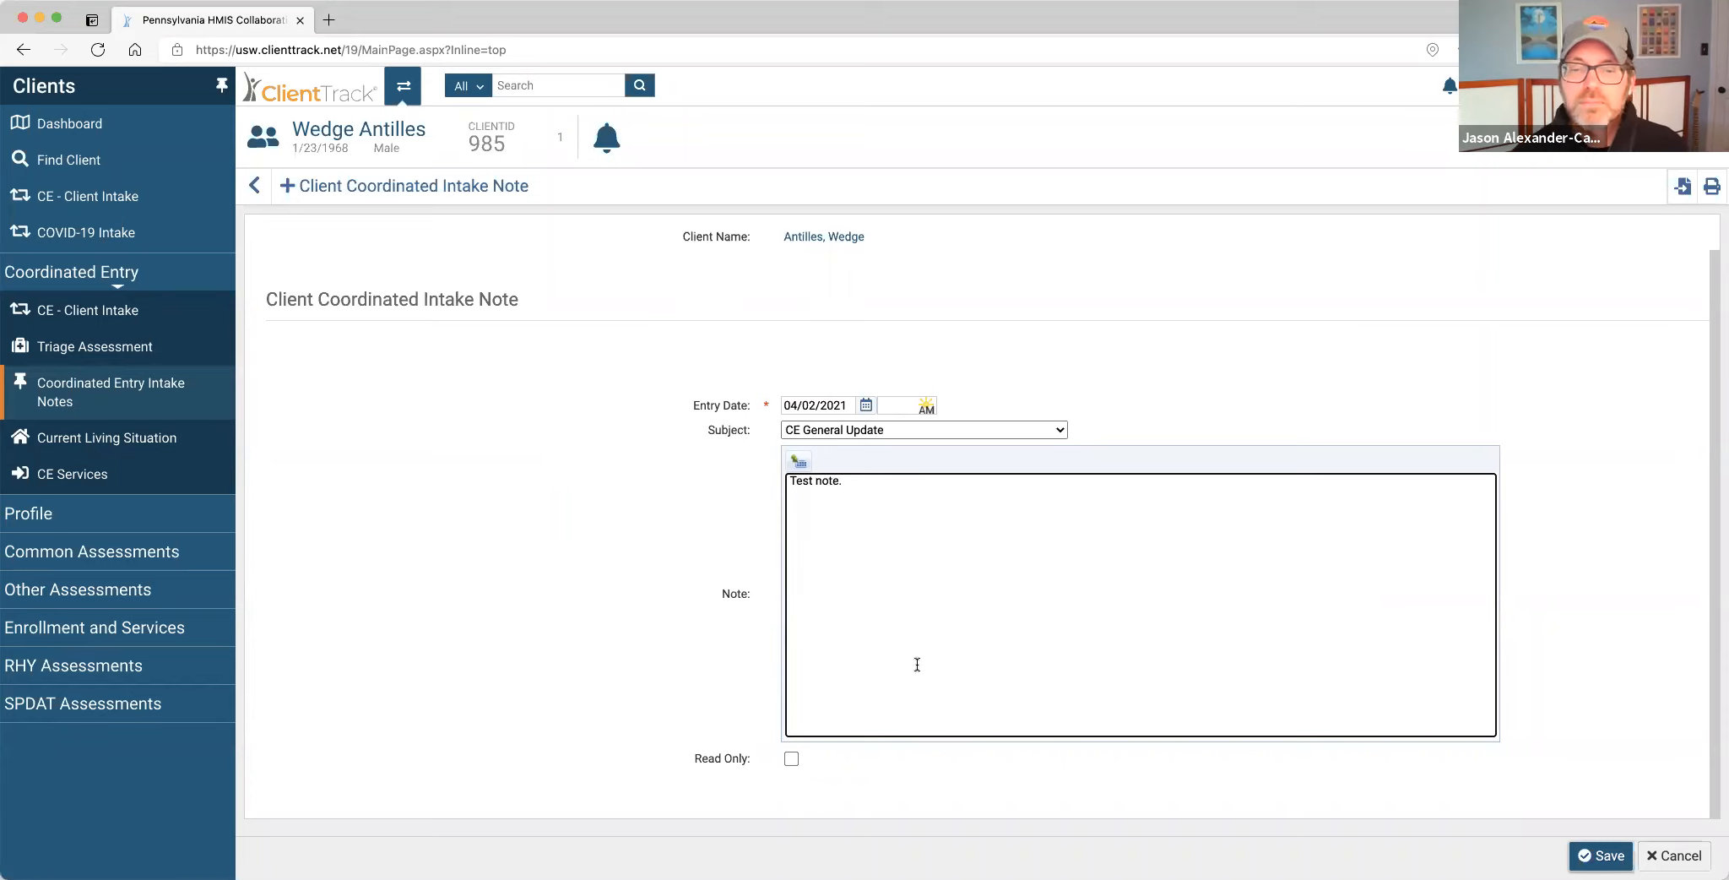
click(791, 758)
Save the 'Test note.' intake note and expand the Profile section in the sidebar.
click(1583, 855)
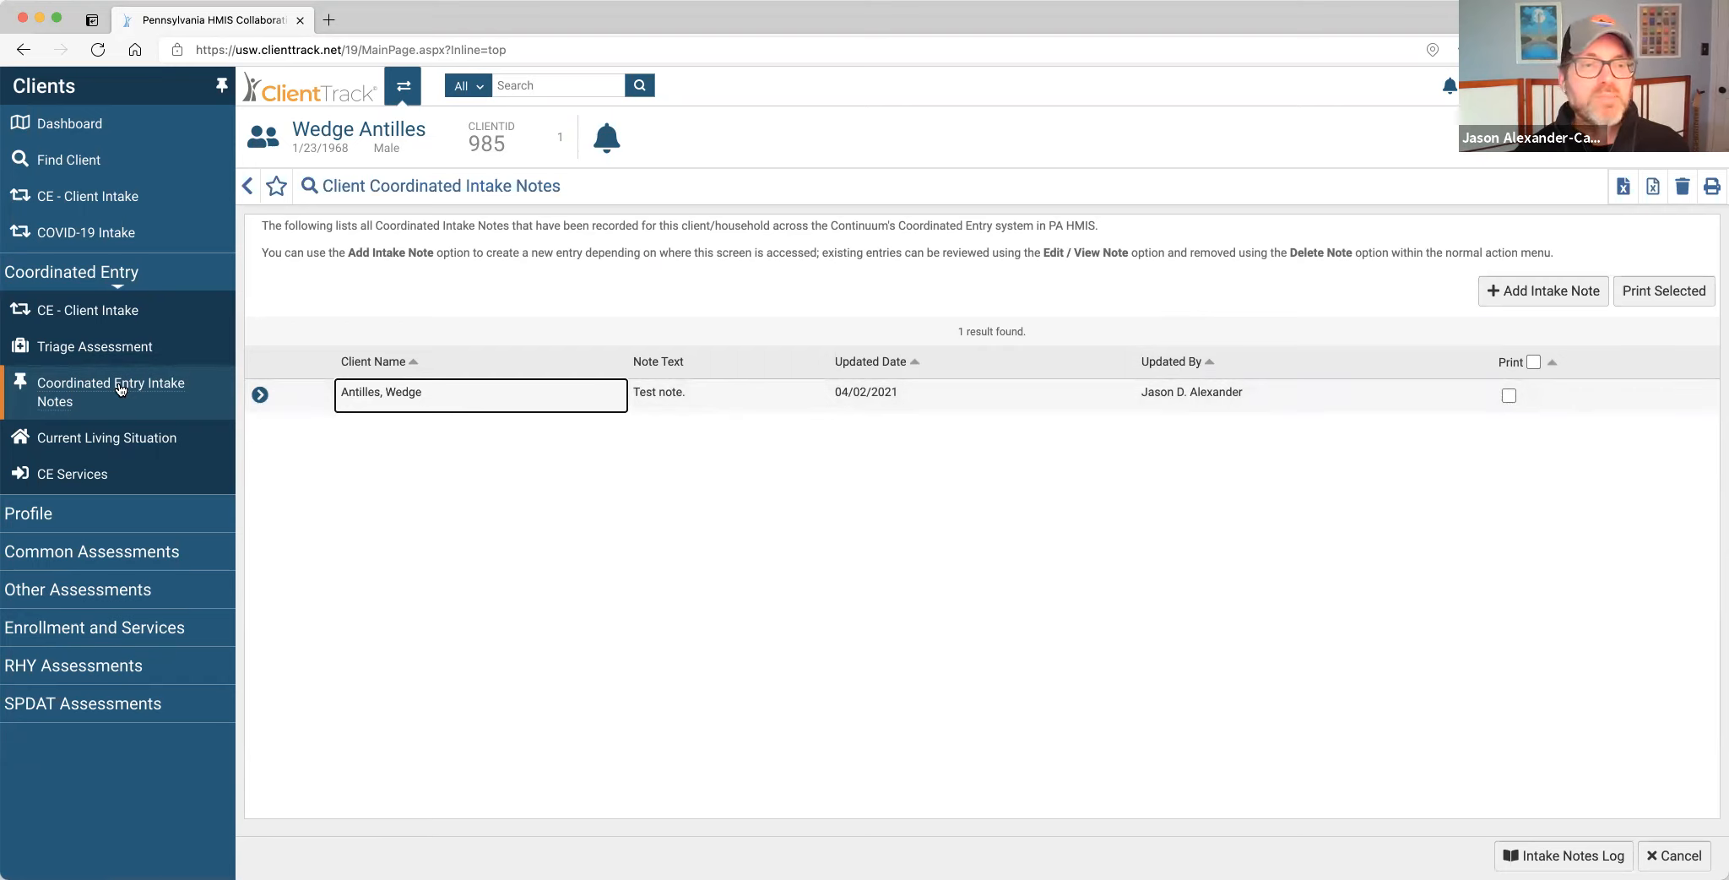
click(114, 513)
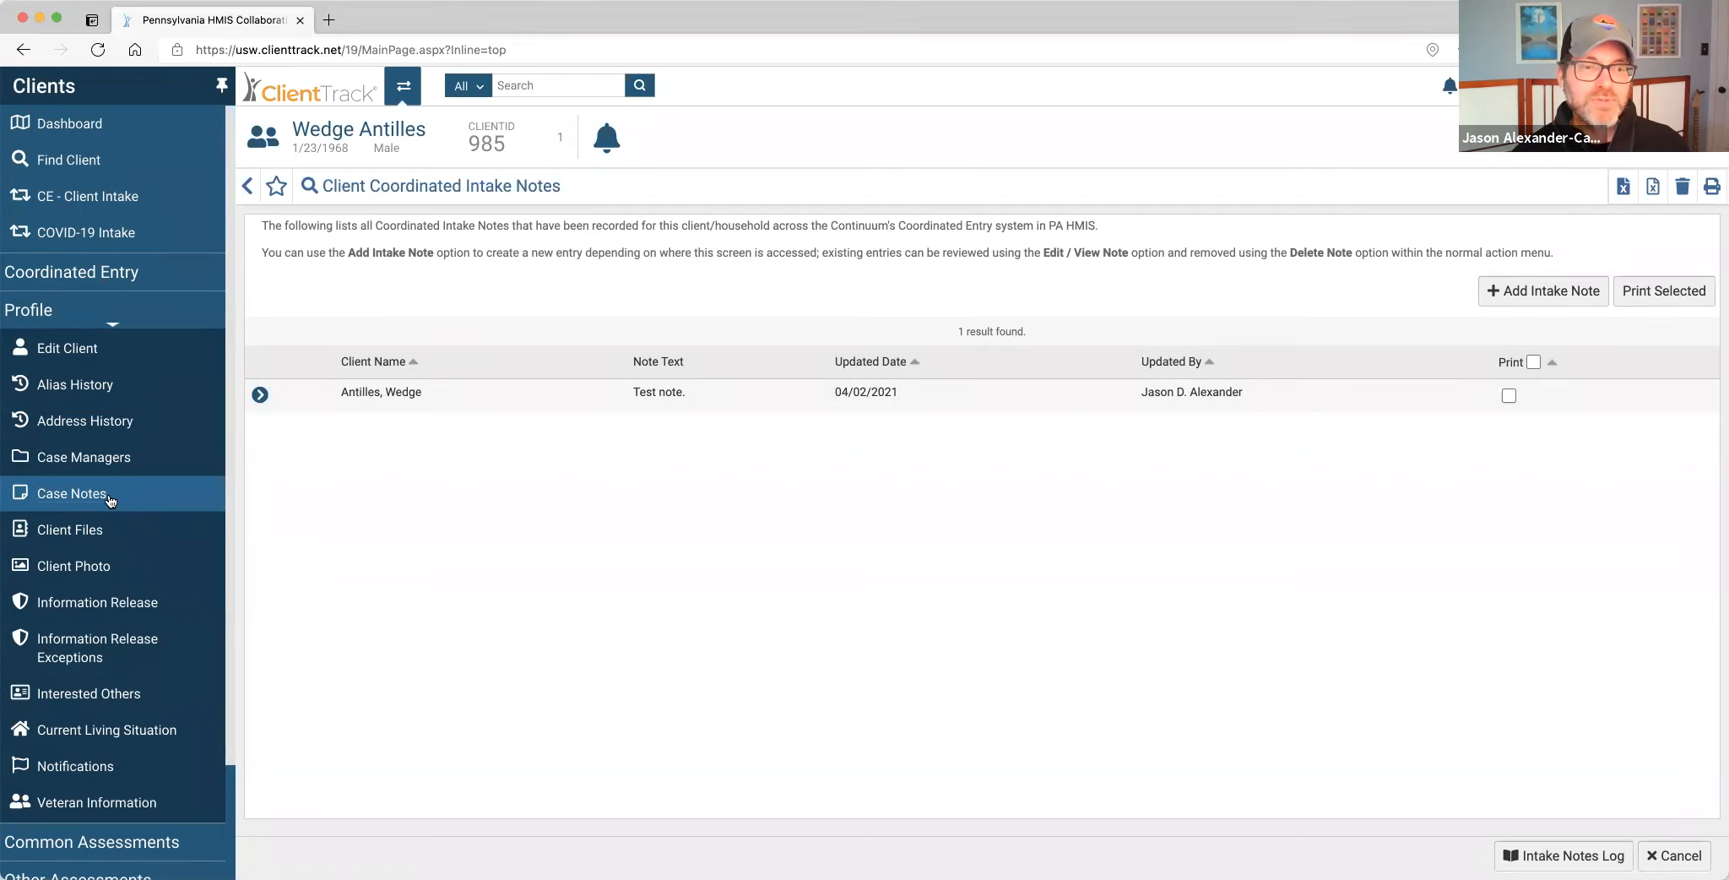
Open the client's Case Notes, which has no notes, and expand the Coordinated Entry and Profile sidebar sections.
click(110, 499)
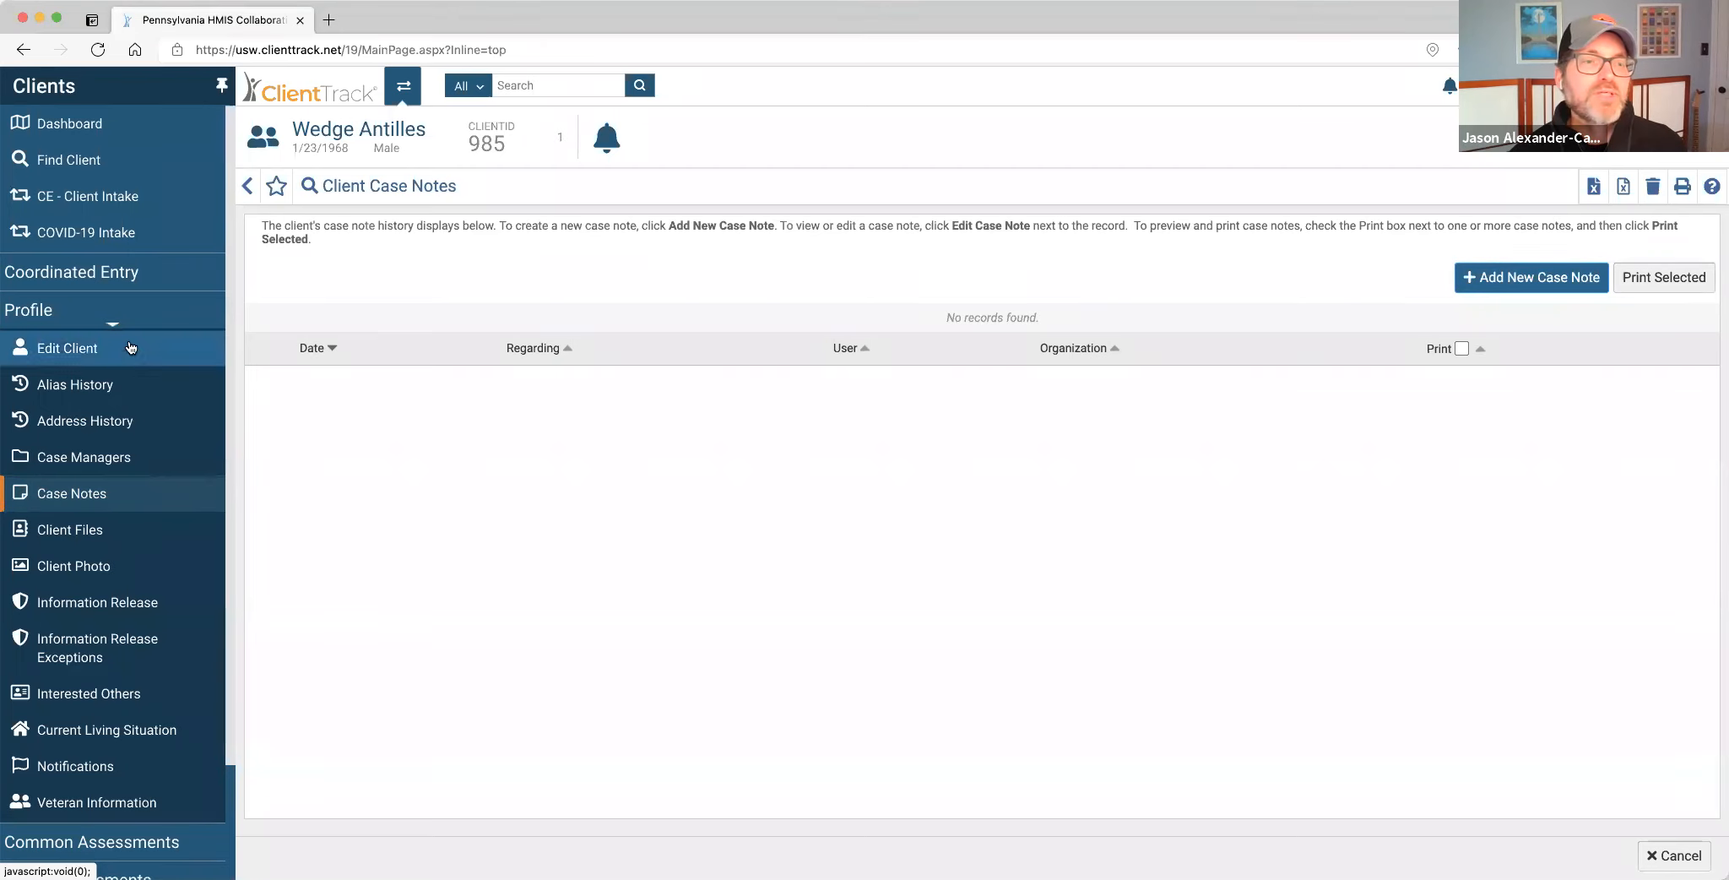
click(120, 284)
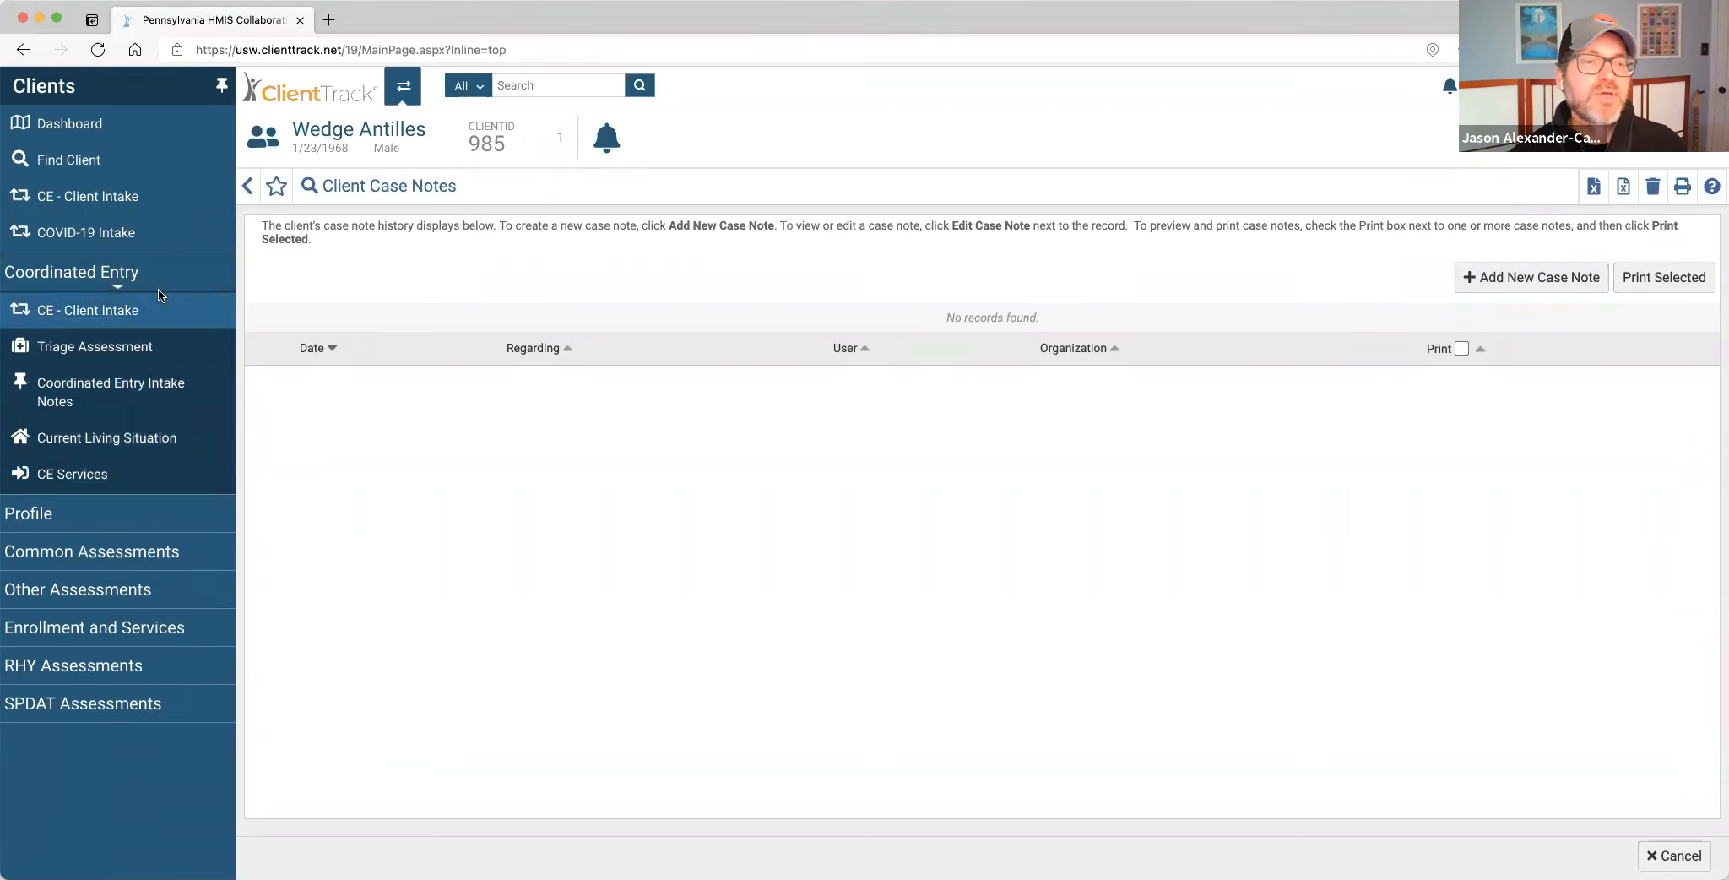
click(116, 524)
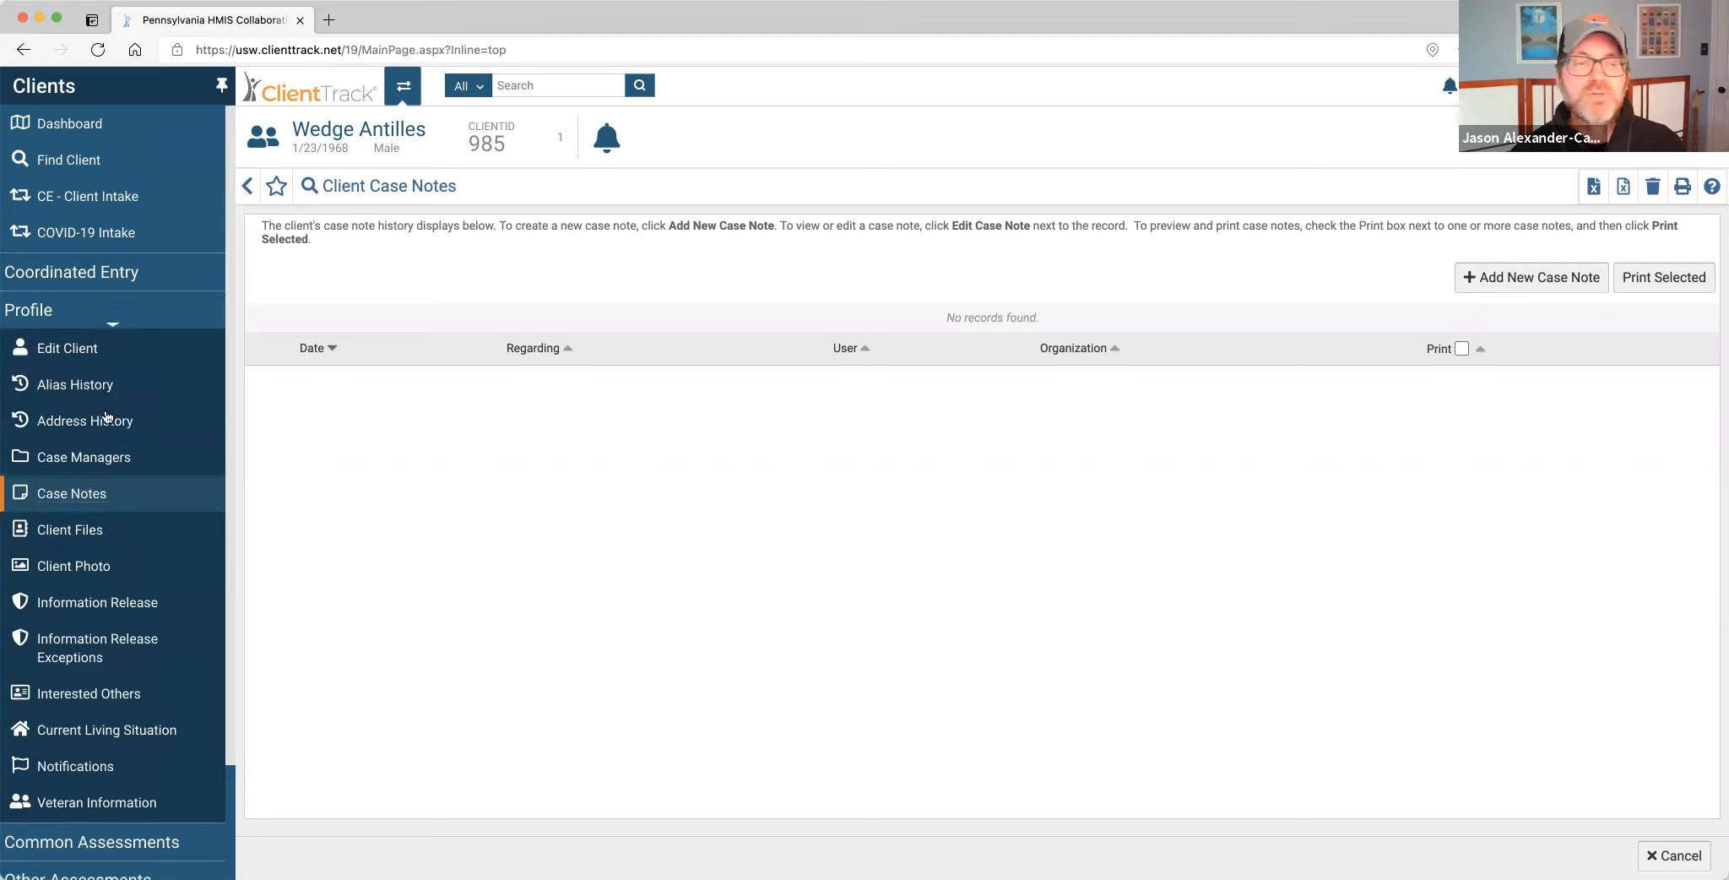
click(110, 272)
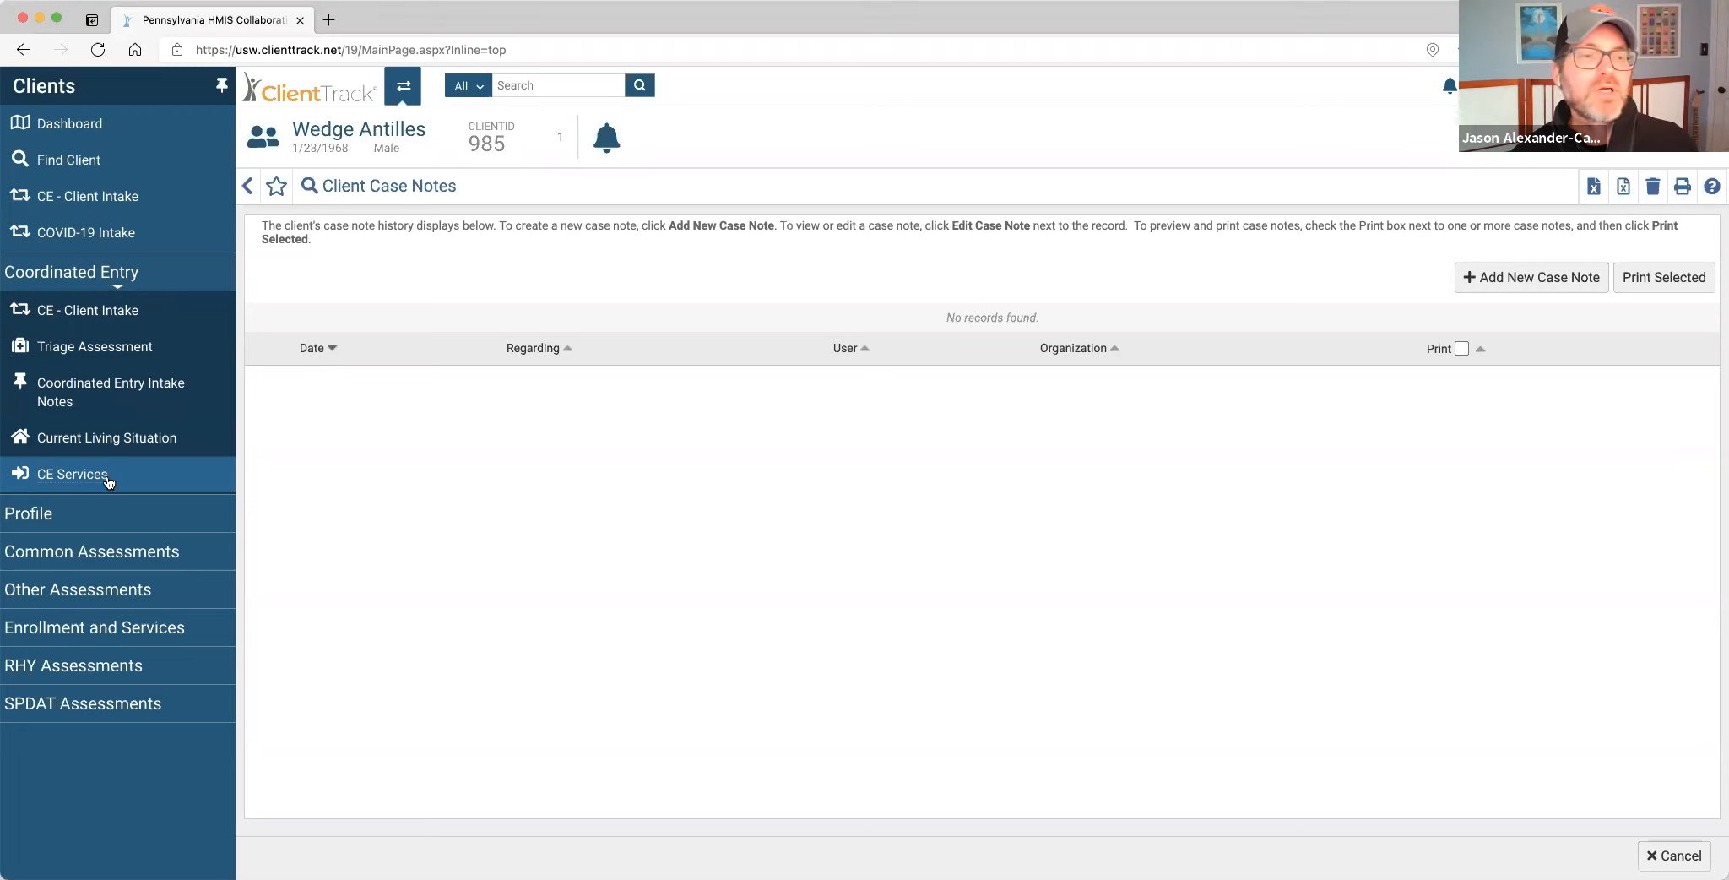
Add a new Coordinated Entry Event dated 04/02/2021 from CE Services and show the Event Type choices.
click(72, 473)
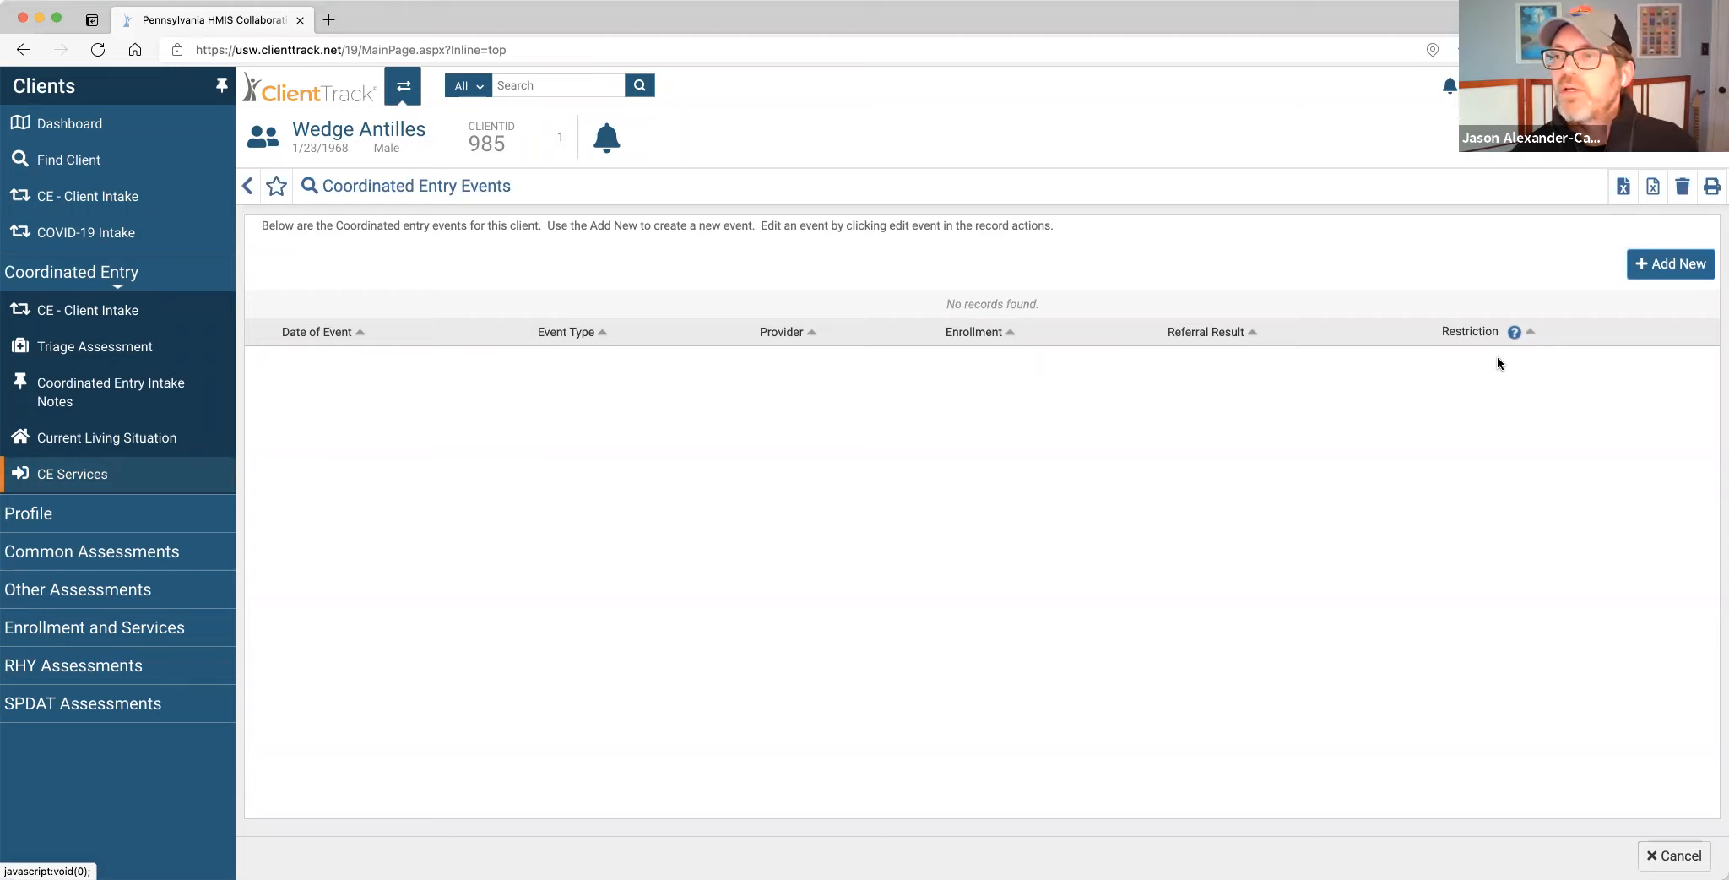
click(1676, 264)
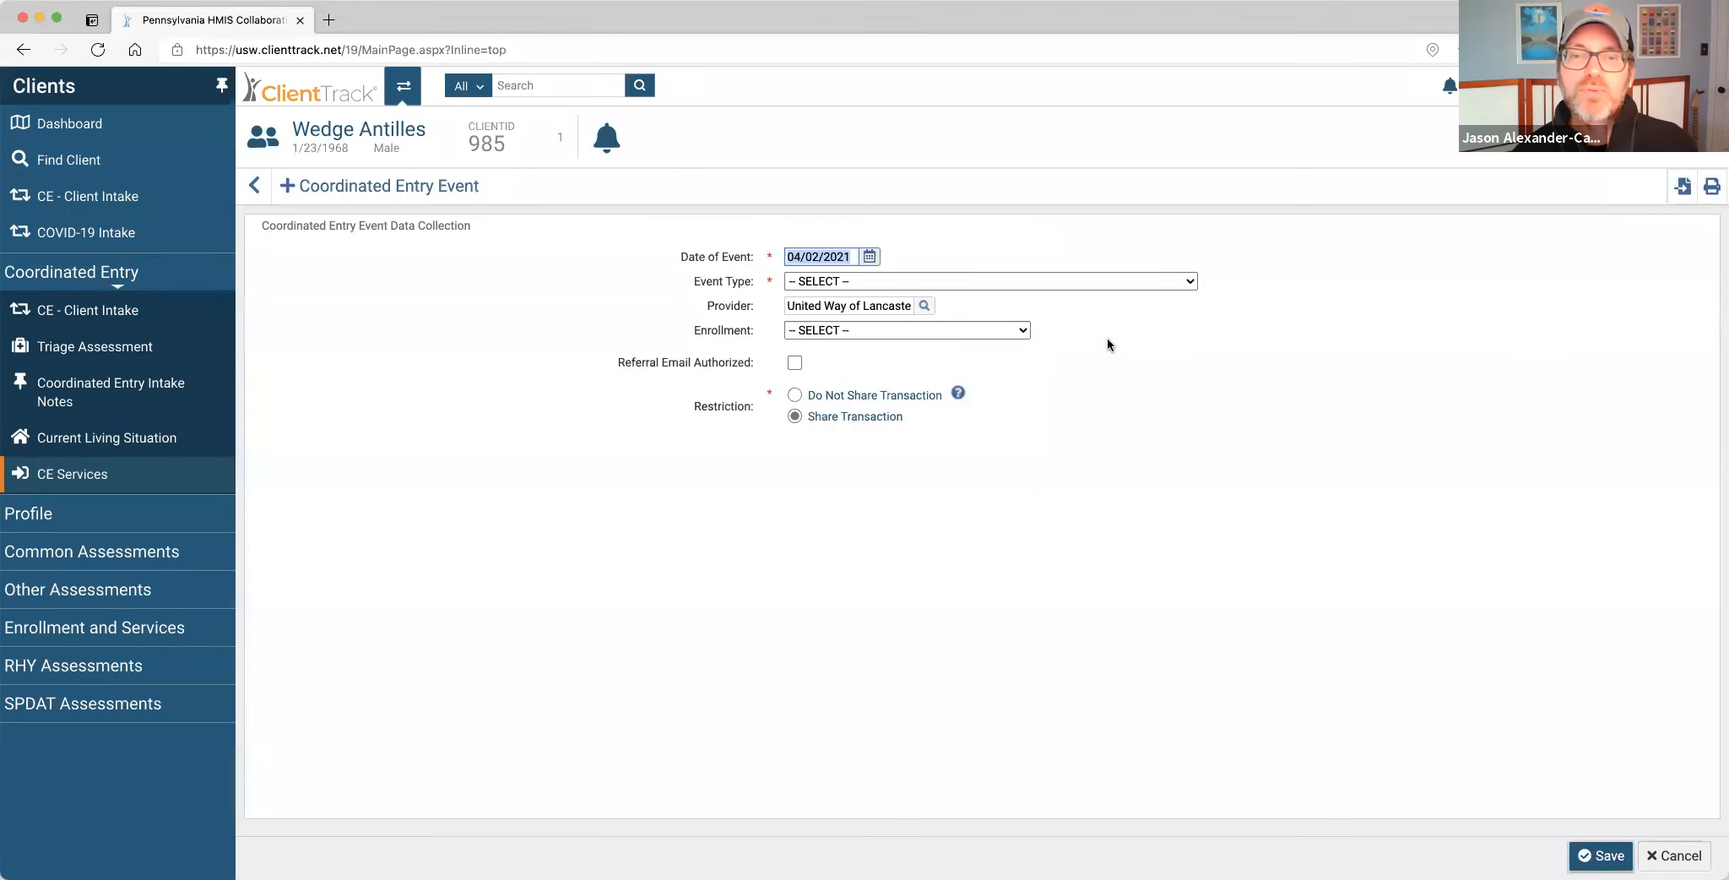
click(1086, 280)
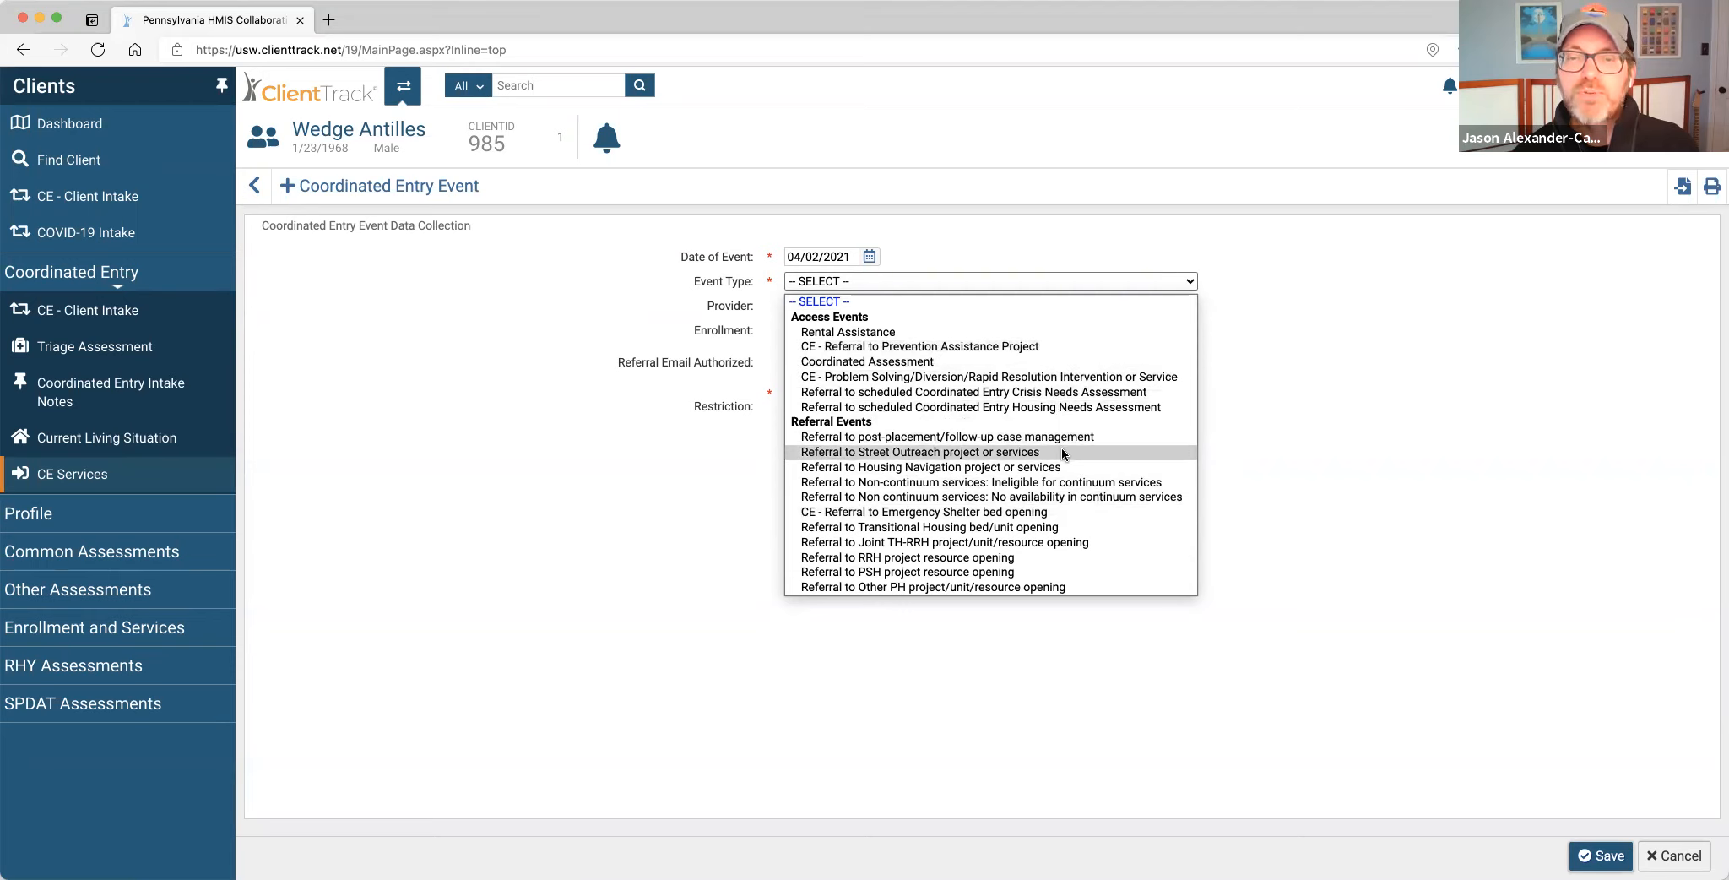
Try Rental Assistance as the event type and close the provider search without choosing anyone.
click(1058, 332)
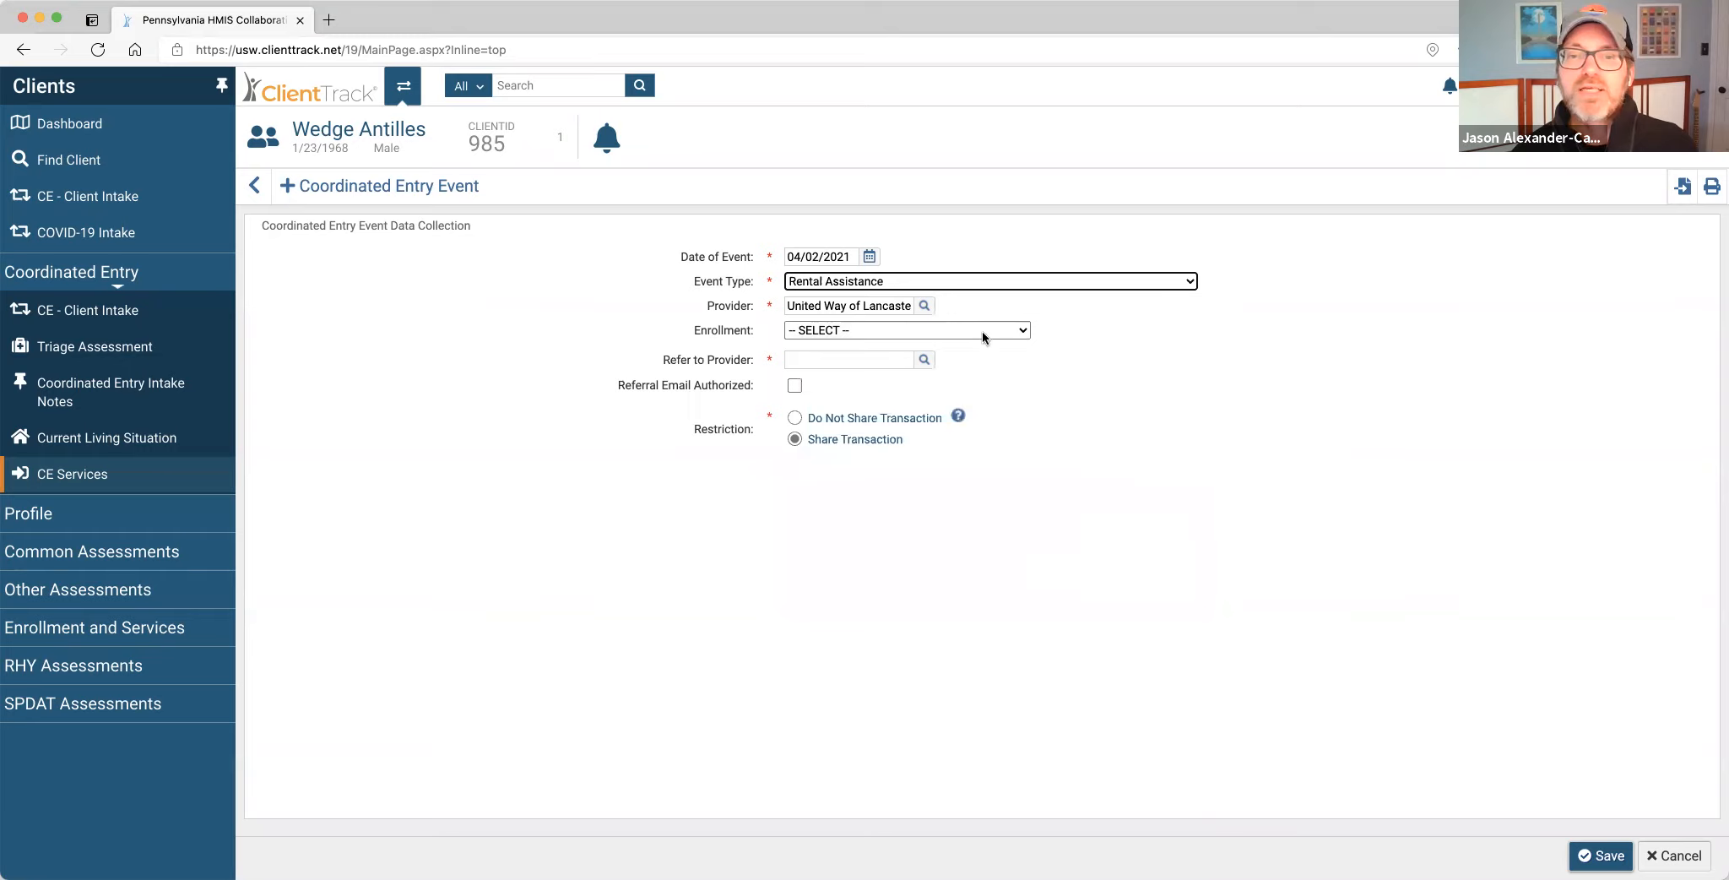
click(920, 363)
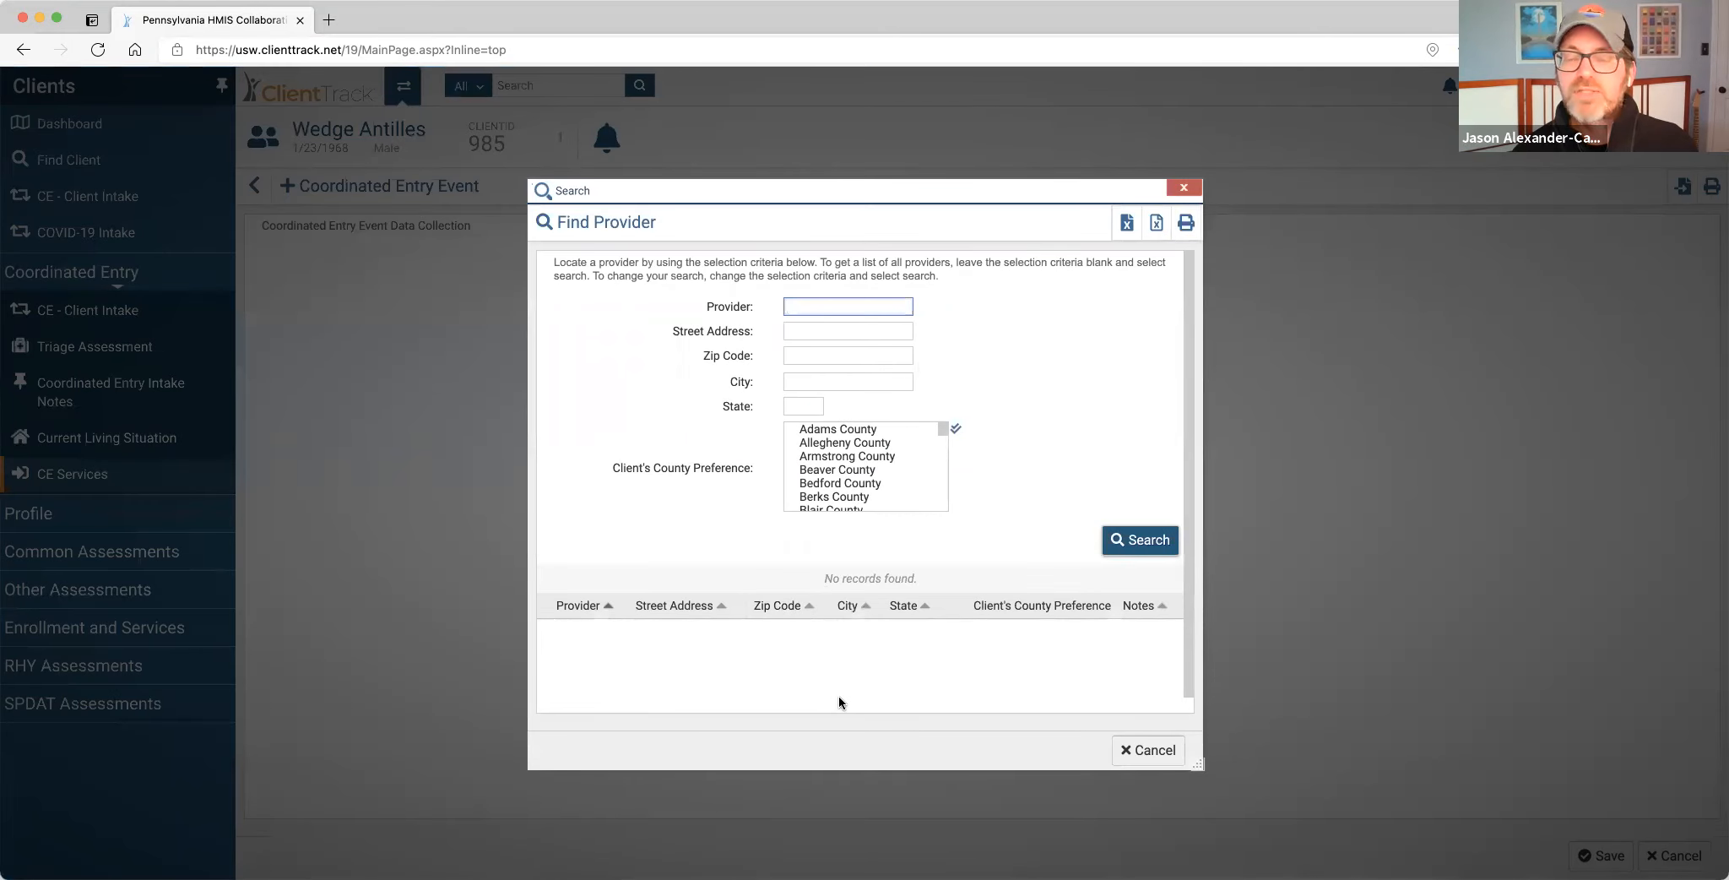
click(1149, 750)
Change the event type to CE - Referral to Prevention Assistance Project, leaving Refer to Provider empty.
click(1045, 278)
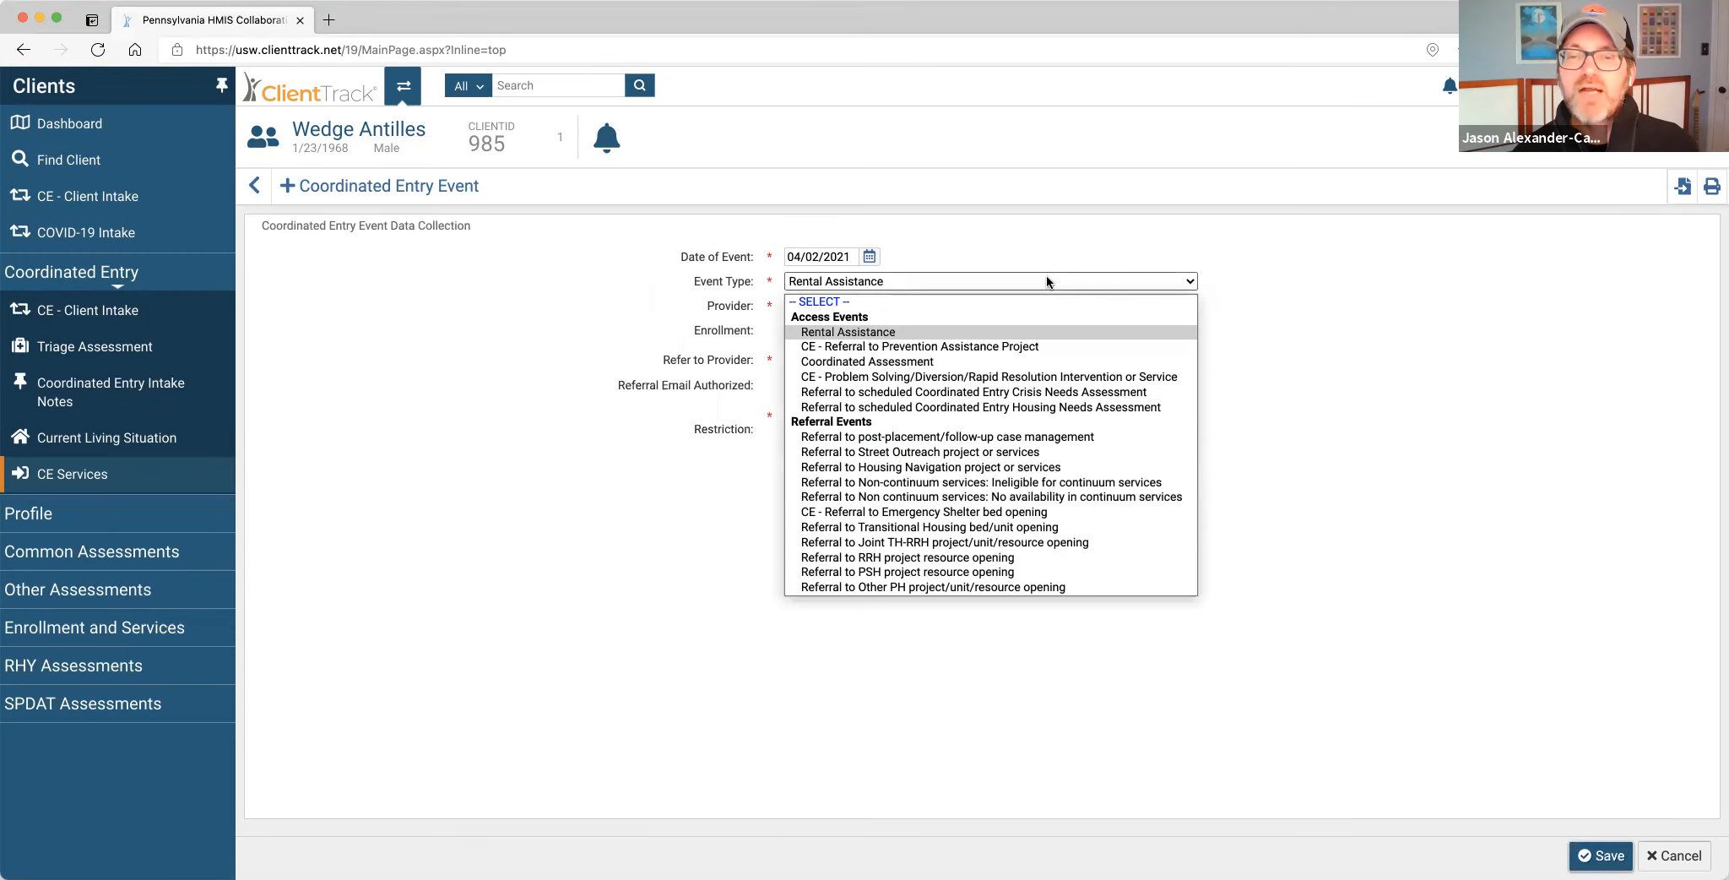
click(1065, 348)
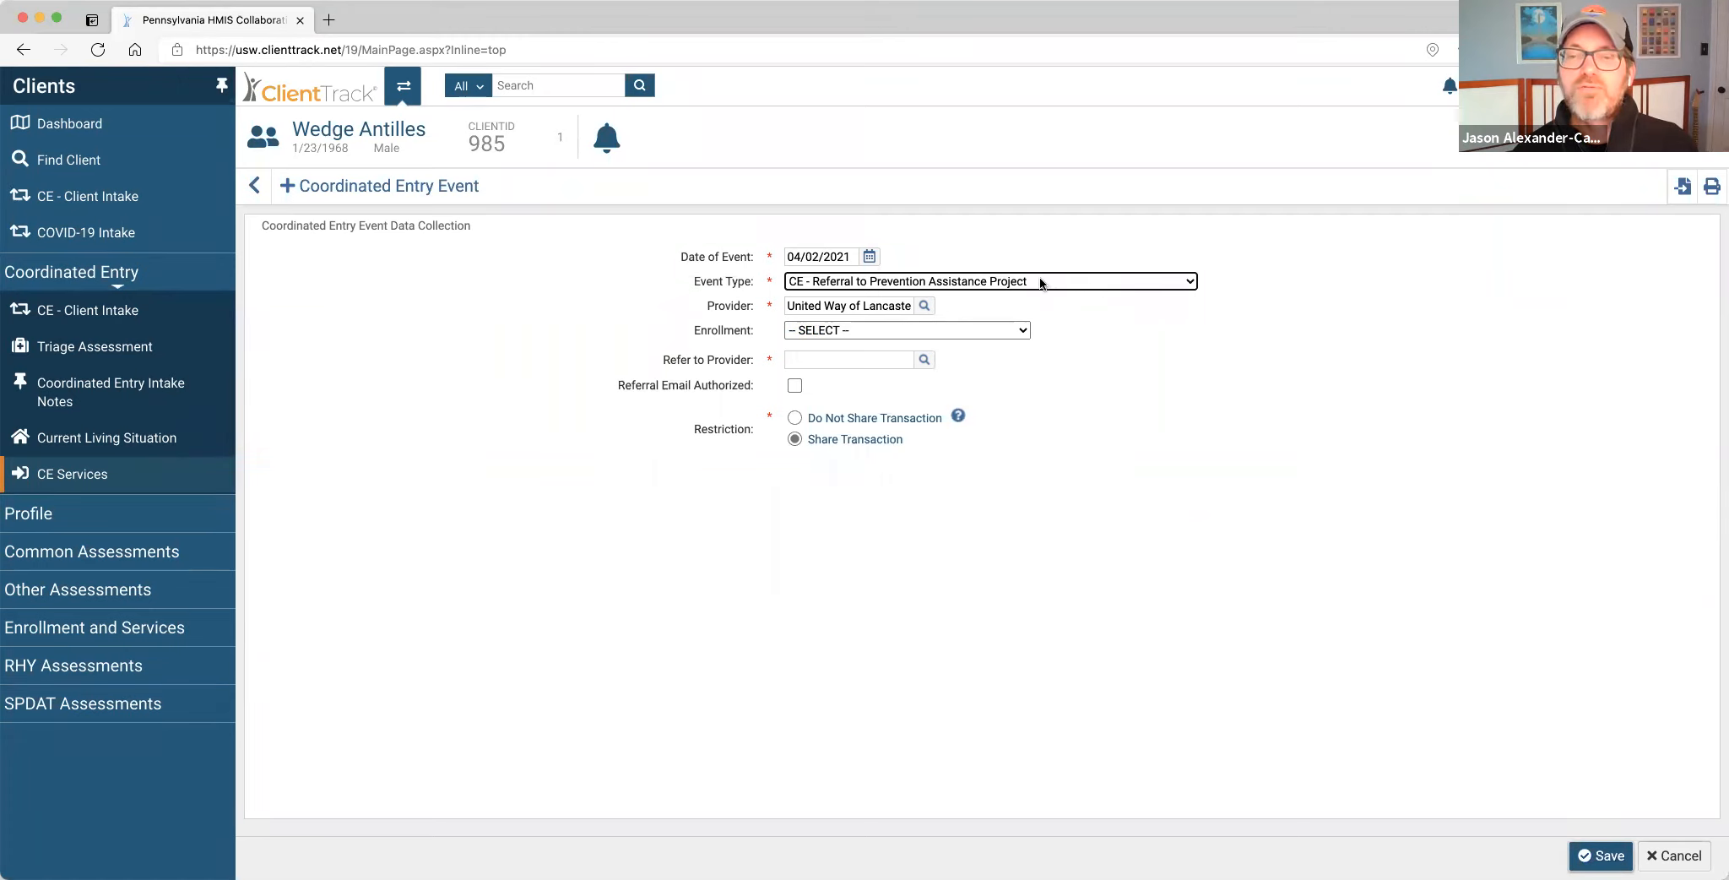
click(923, 359)
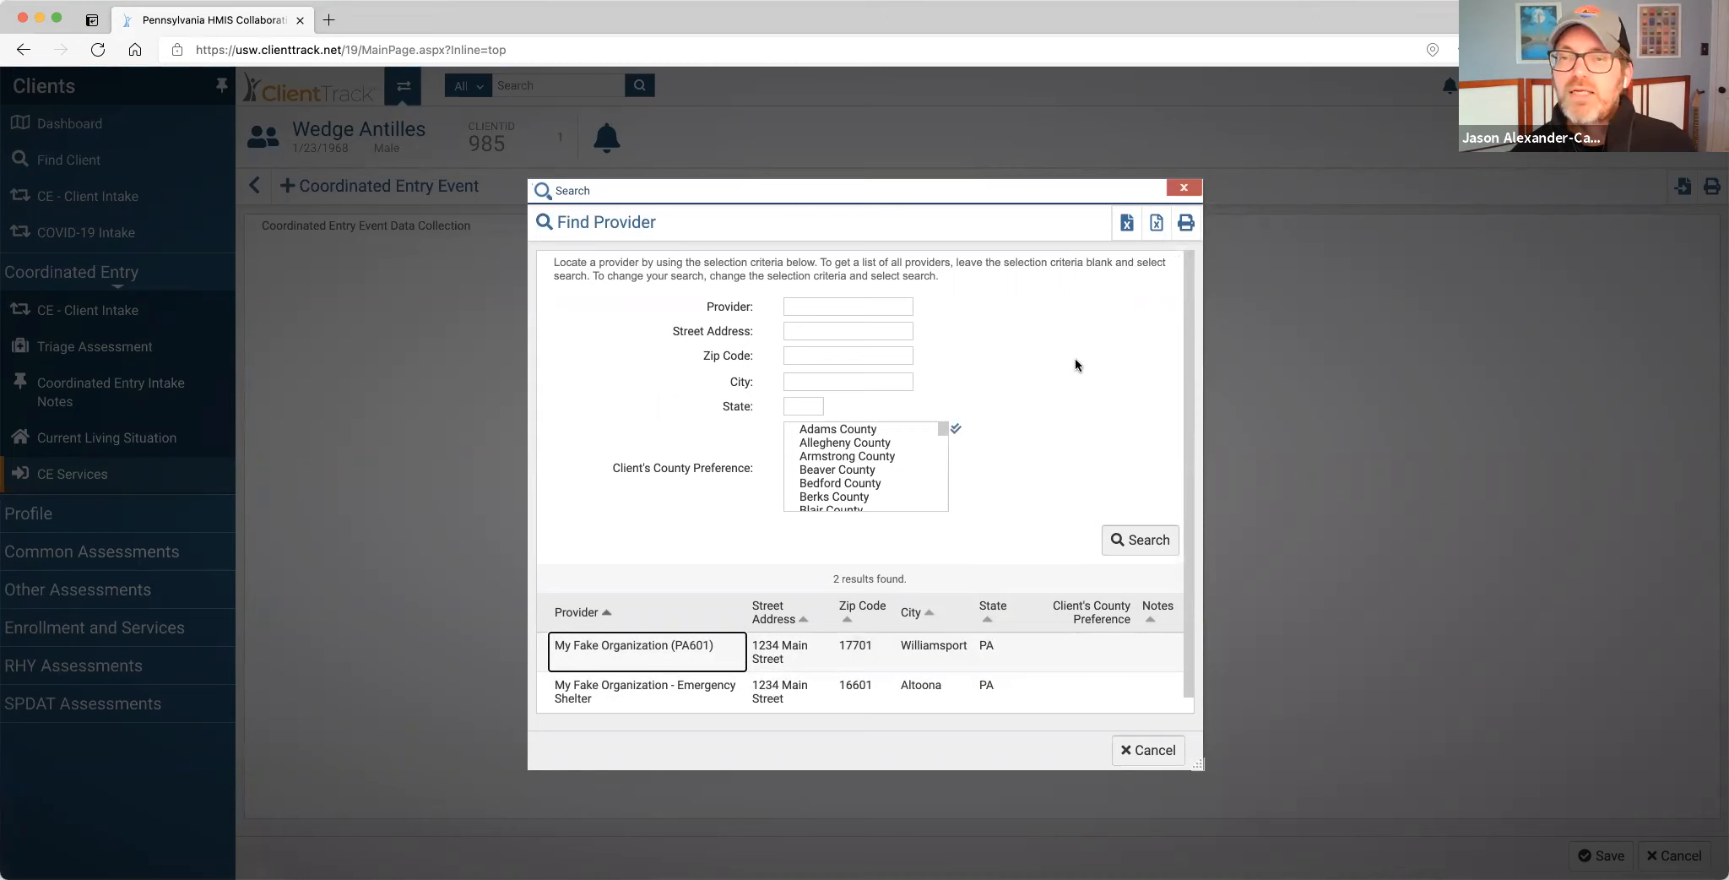
click(1183, 188)
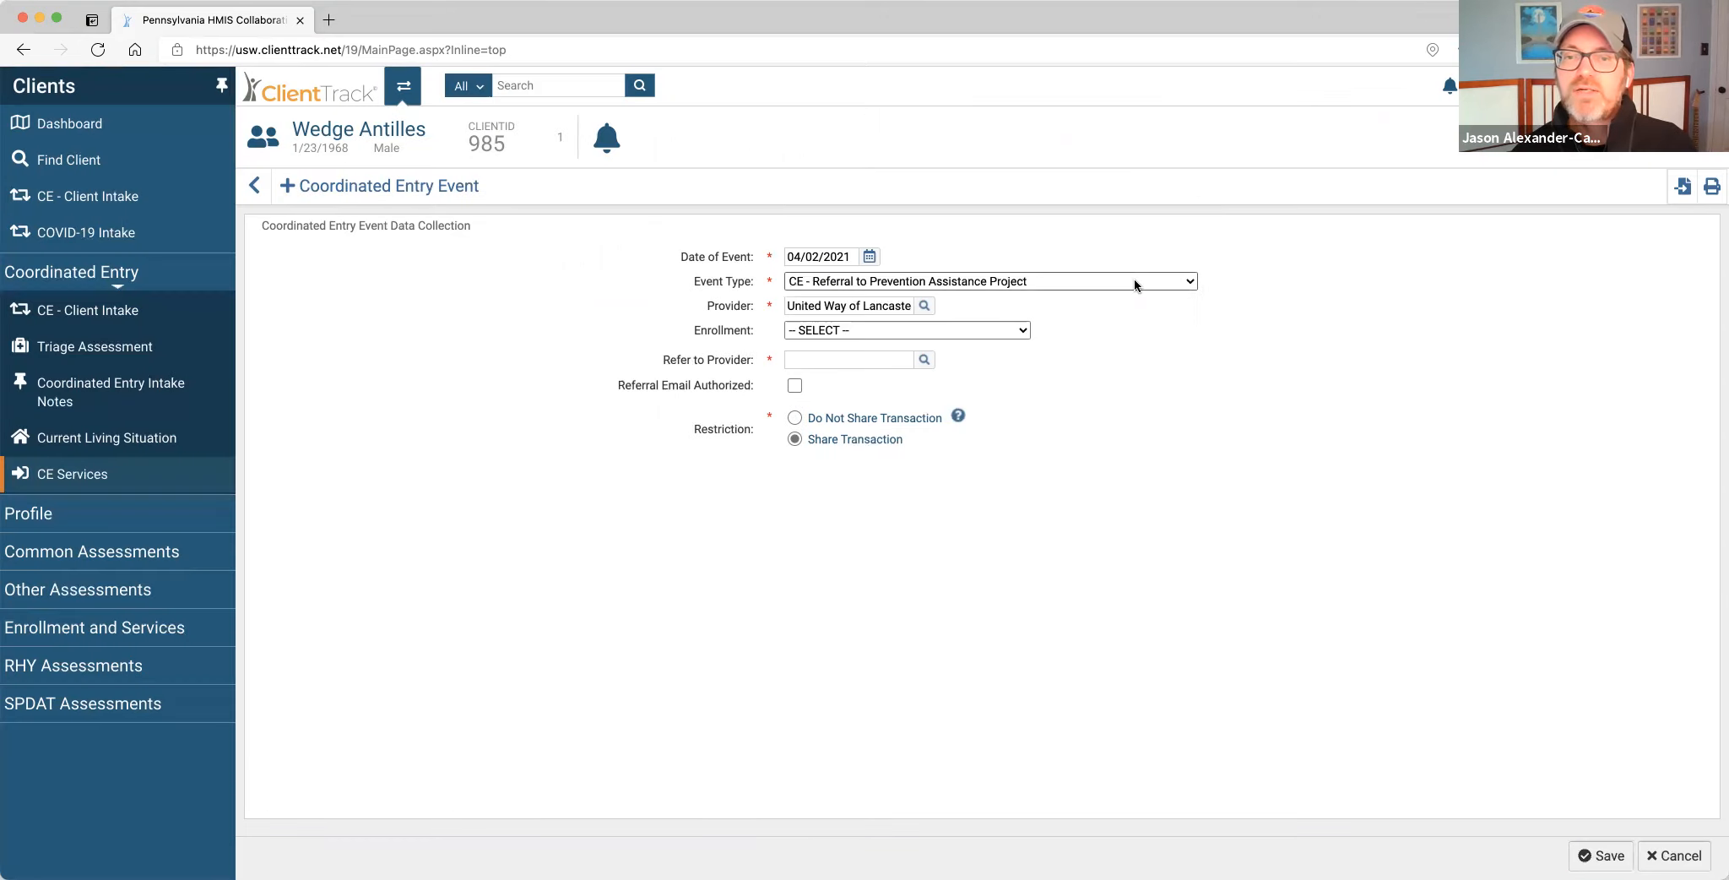
click(1069, 287)
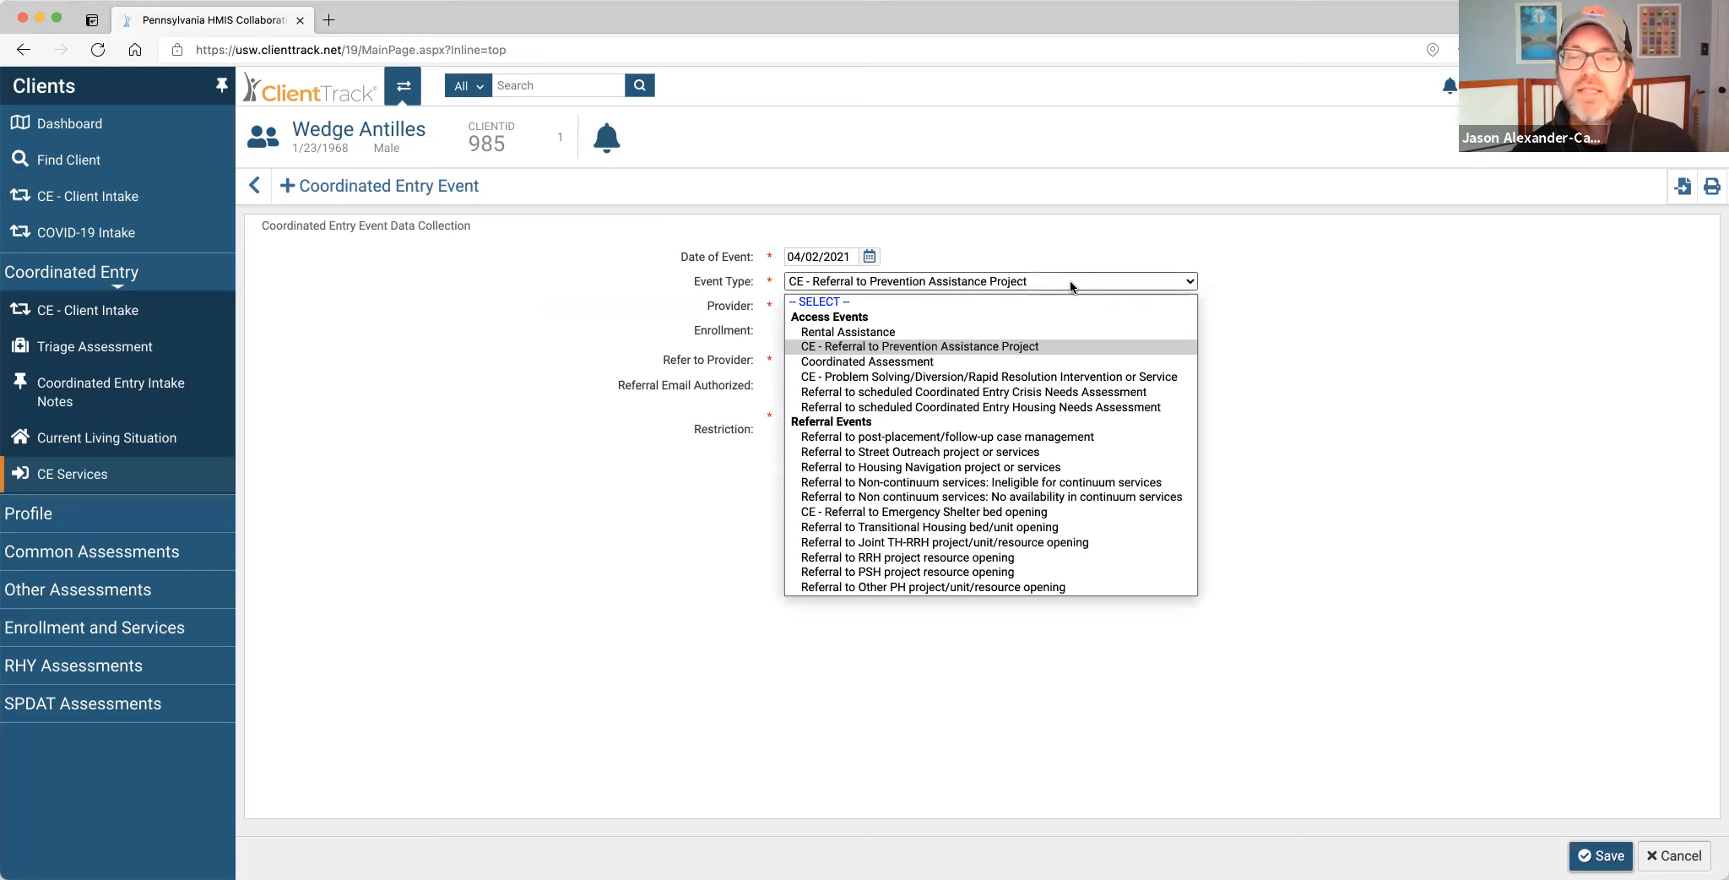
Choose CE - Referral to Emergency Shelter bed opening and search providers, returning three results.
click(1064, 512)
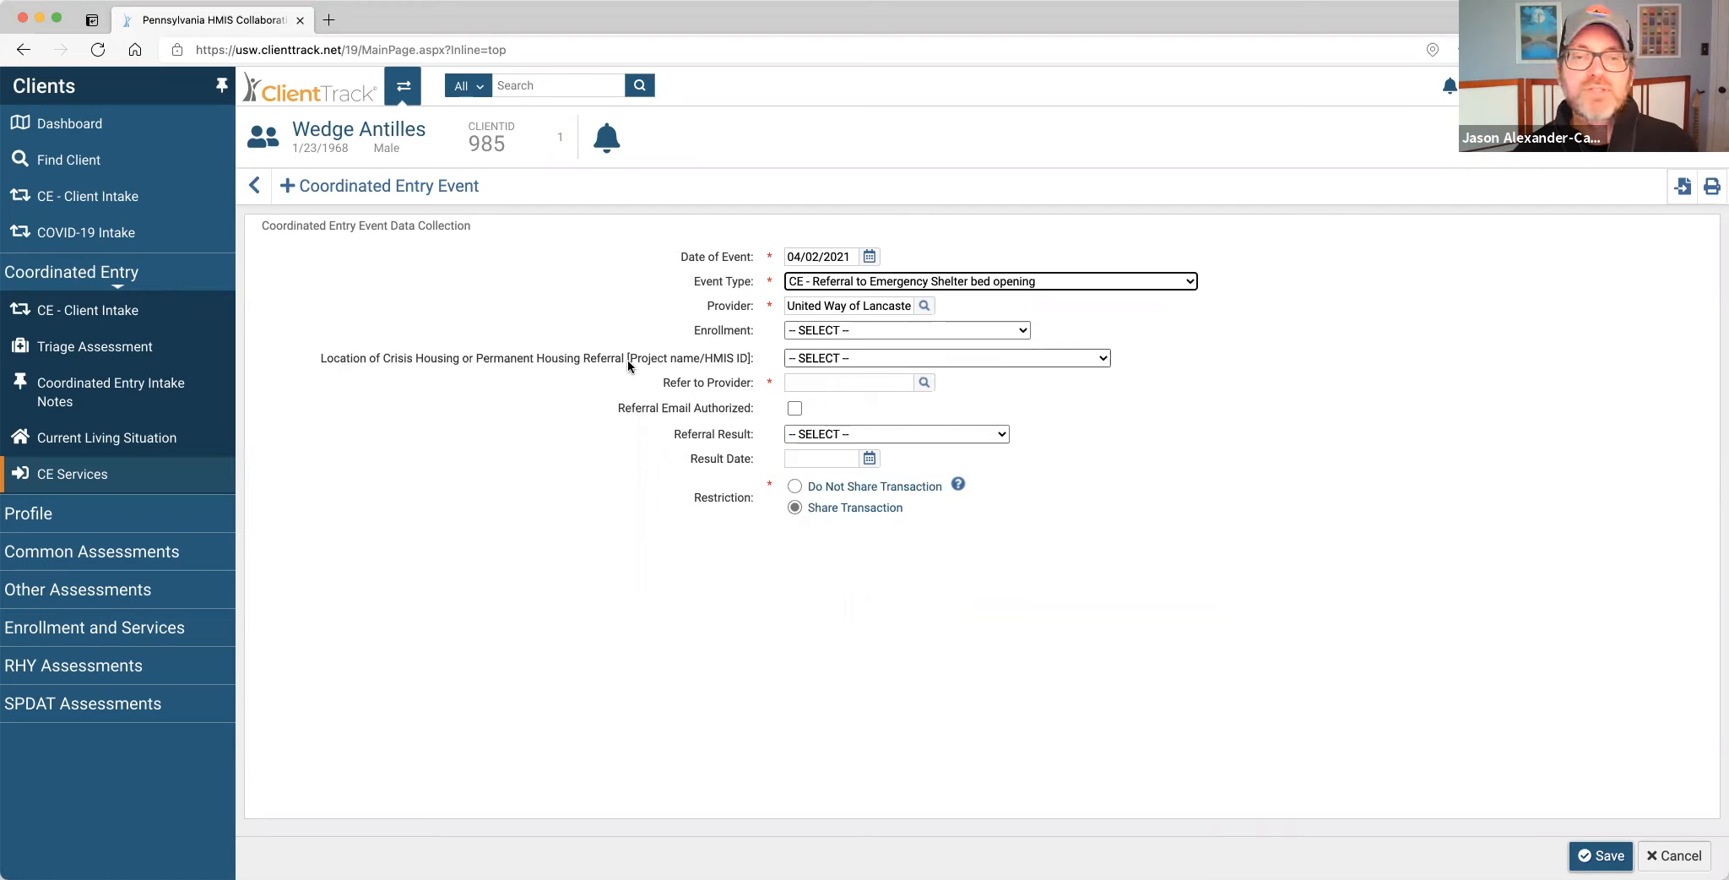
click(924, 383)
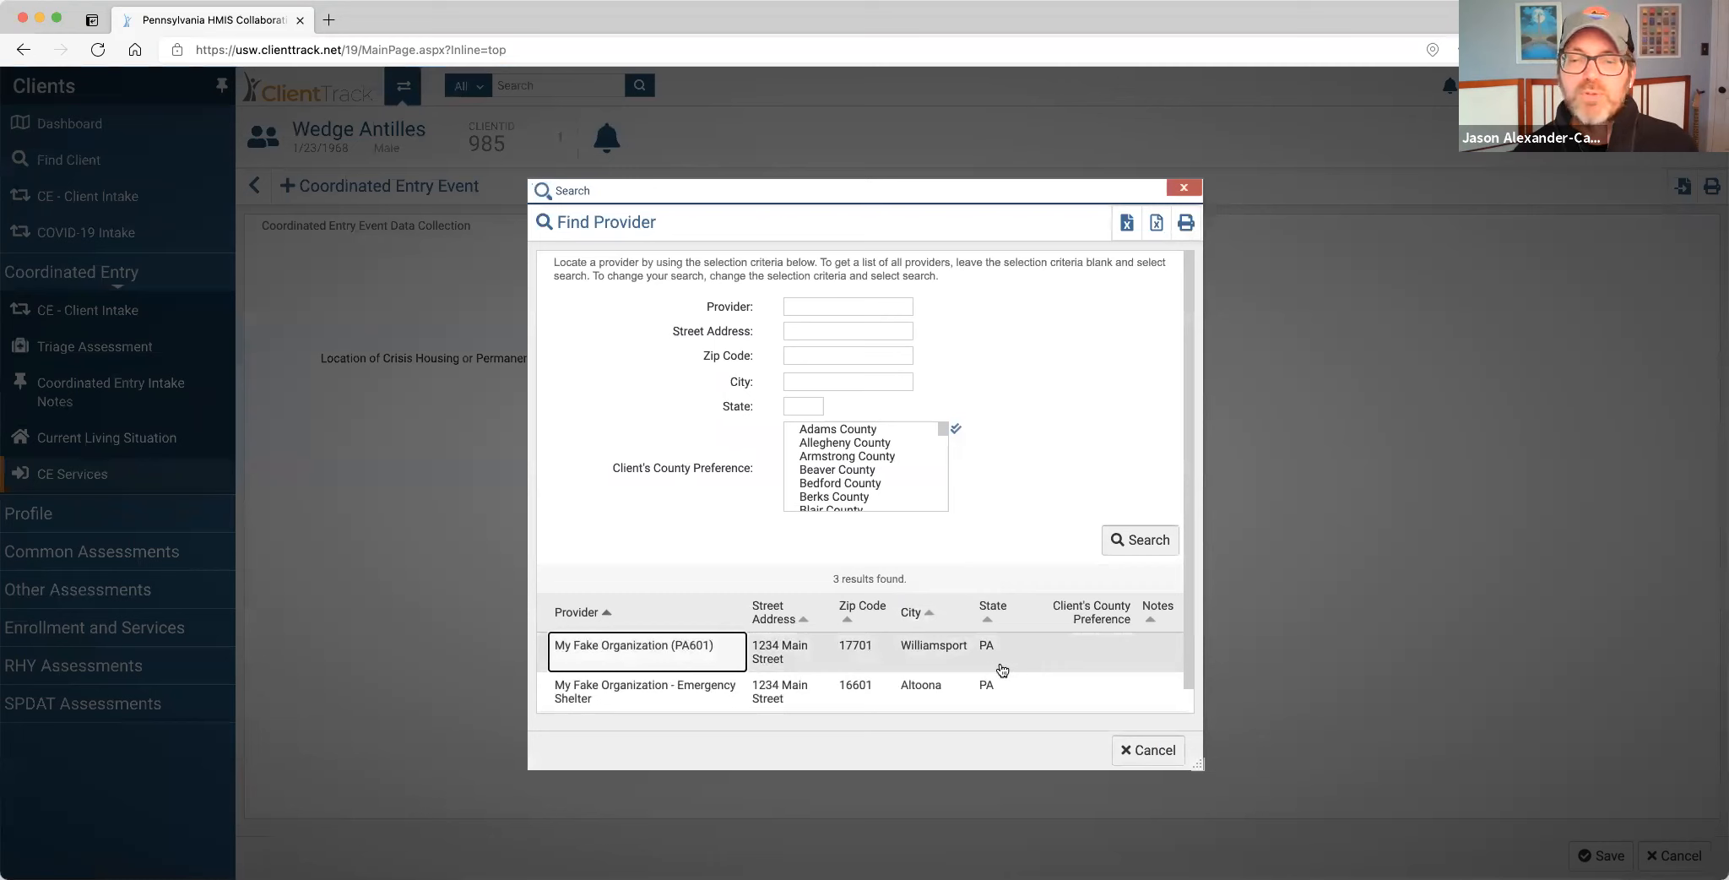
Add Adams, Bedford and Blair as county preferences in the provider search.
click(849, 305)
click(1045, 328)
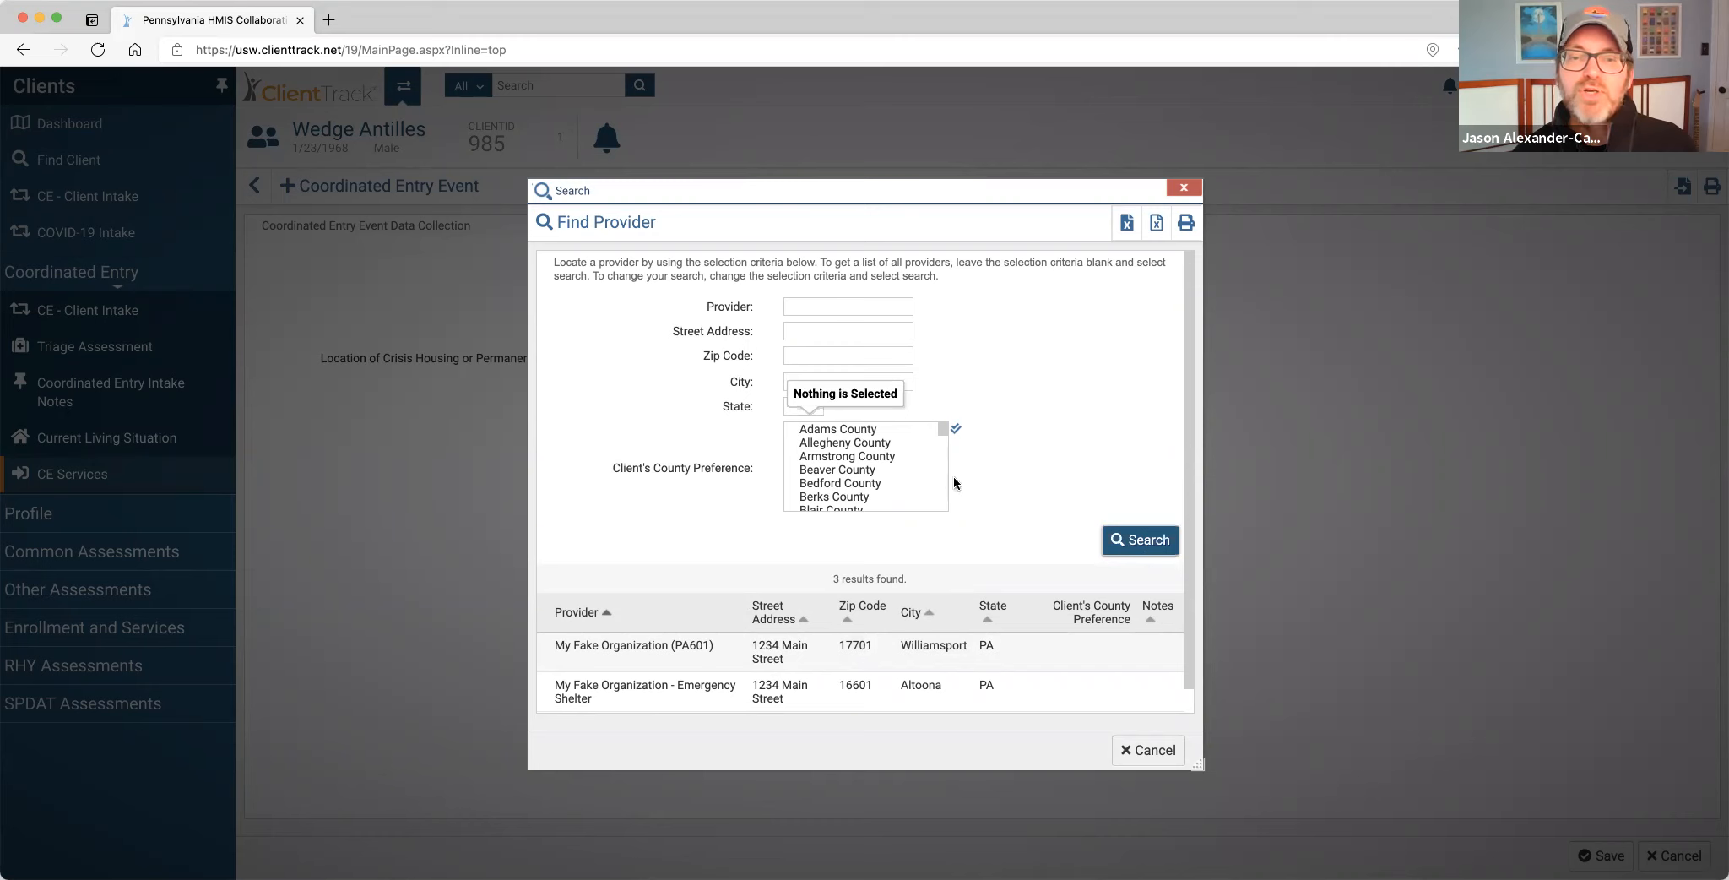
scroll(900, 479, down, 15)
scroll(902, 480, up, 15)
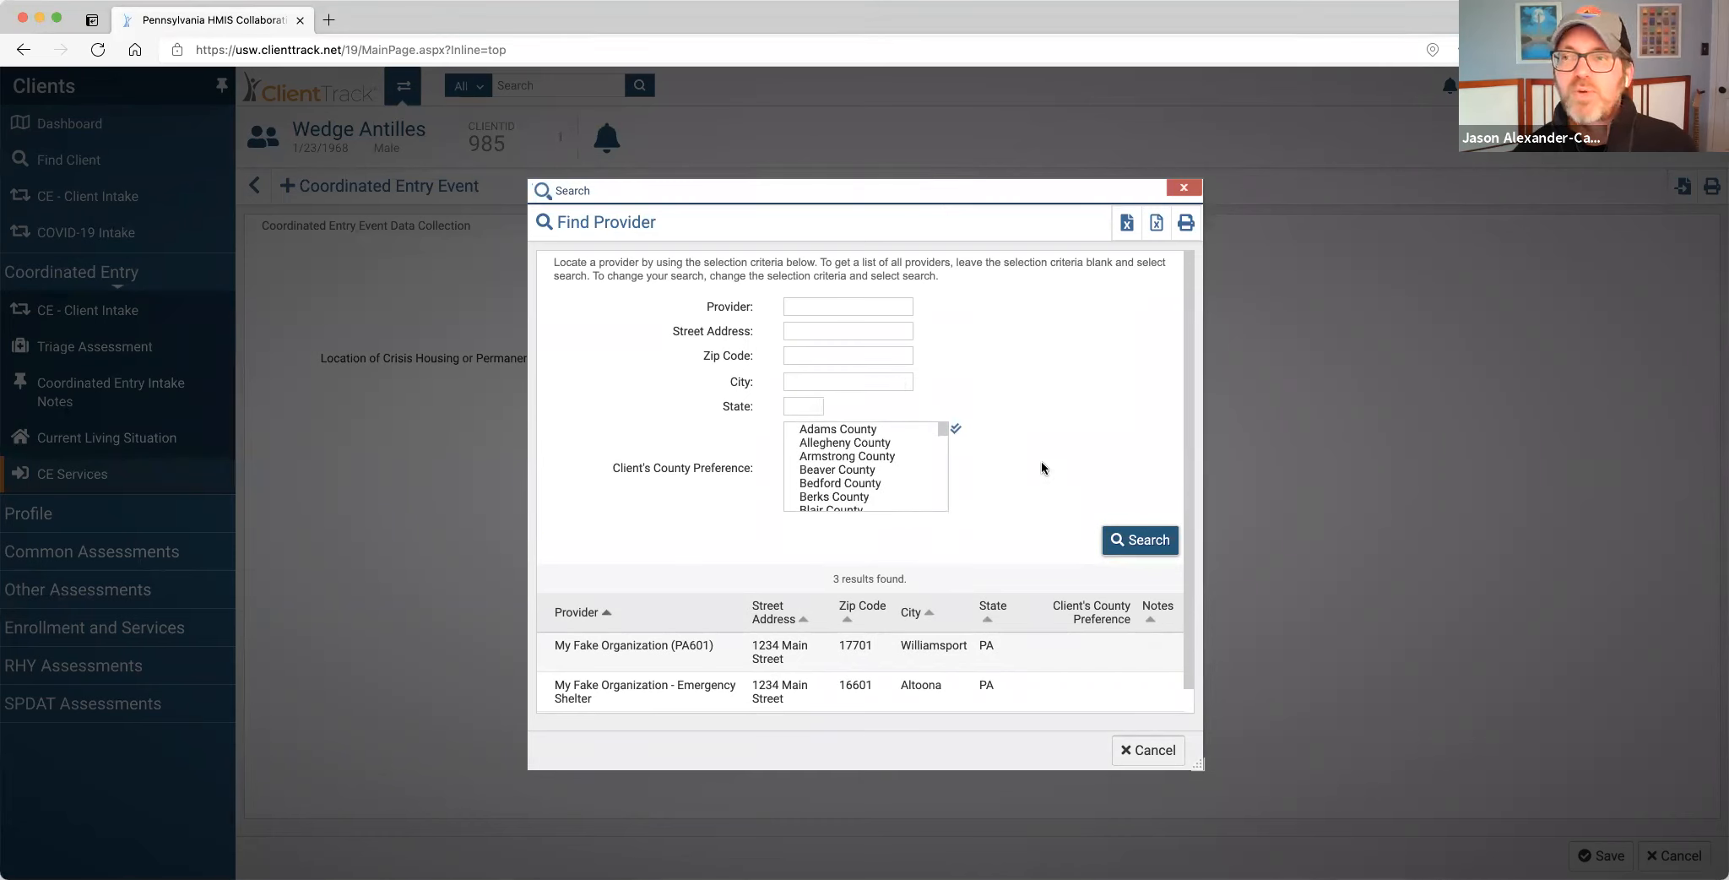
click(872, 430)
click(872, 484)
scroll(873, 486, down, 1)
scroll(872, 485, down, 1)
click(860, 461)
scroll(886, 478, up, 3)
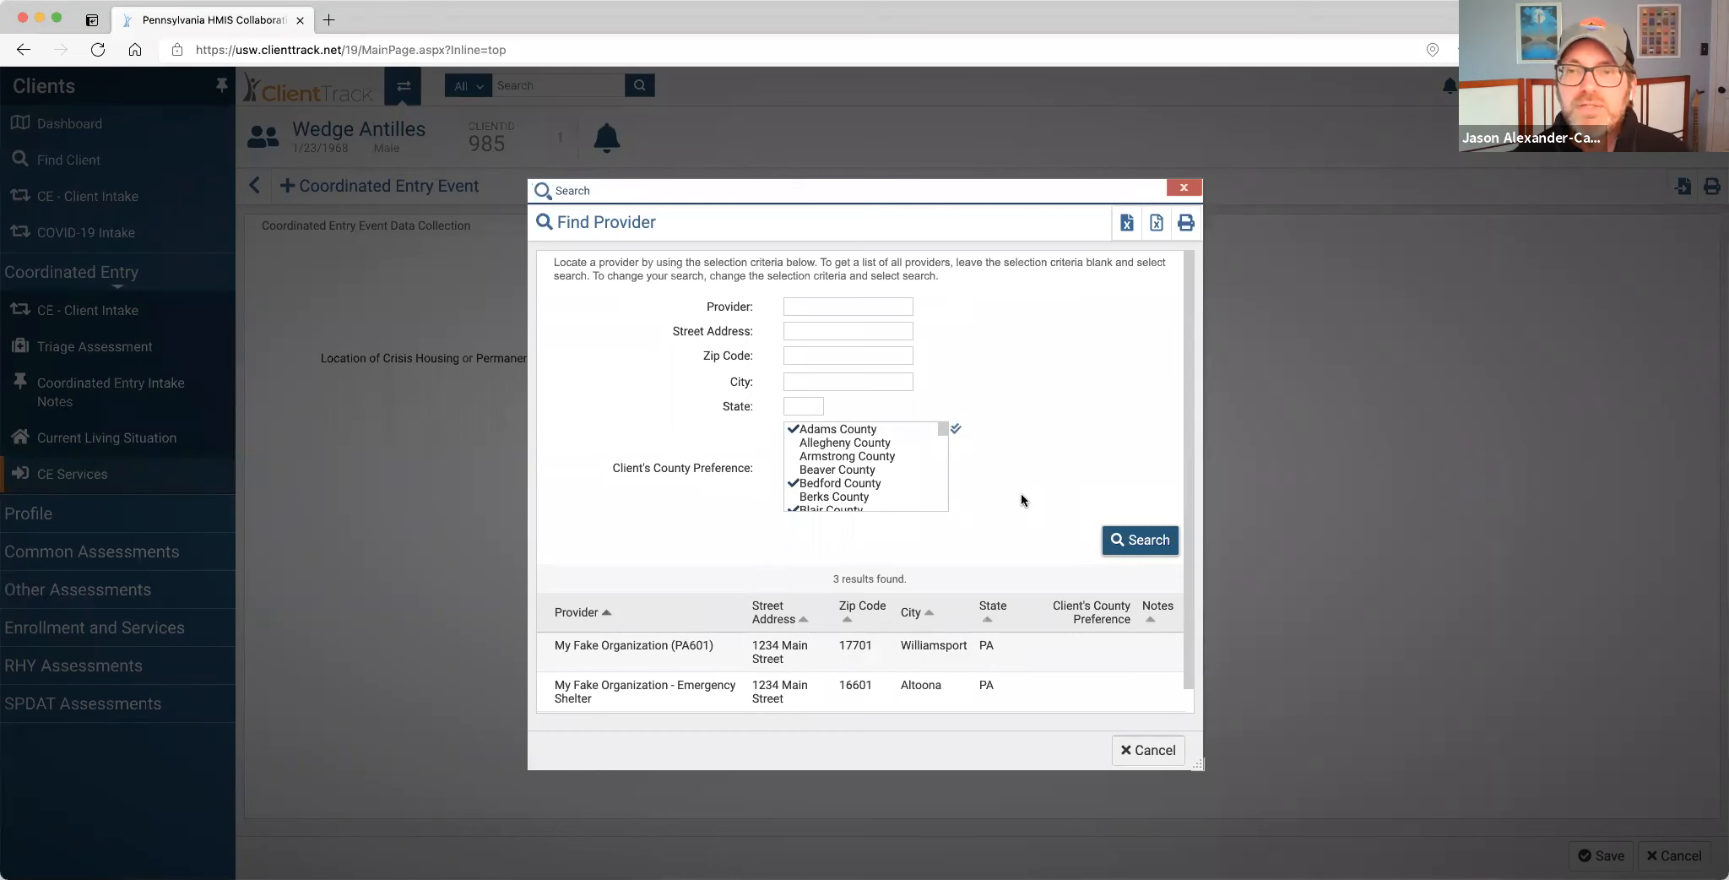
Clear every county with Select All and rerun the search, still listing three providers including Test.
mouse_move(900, 445)
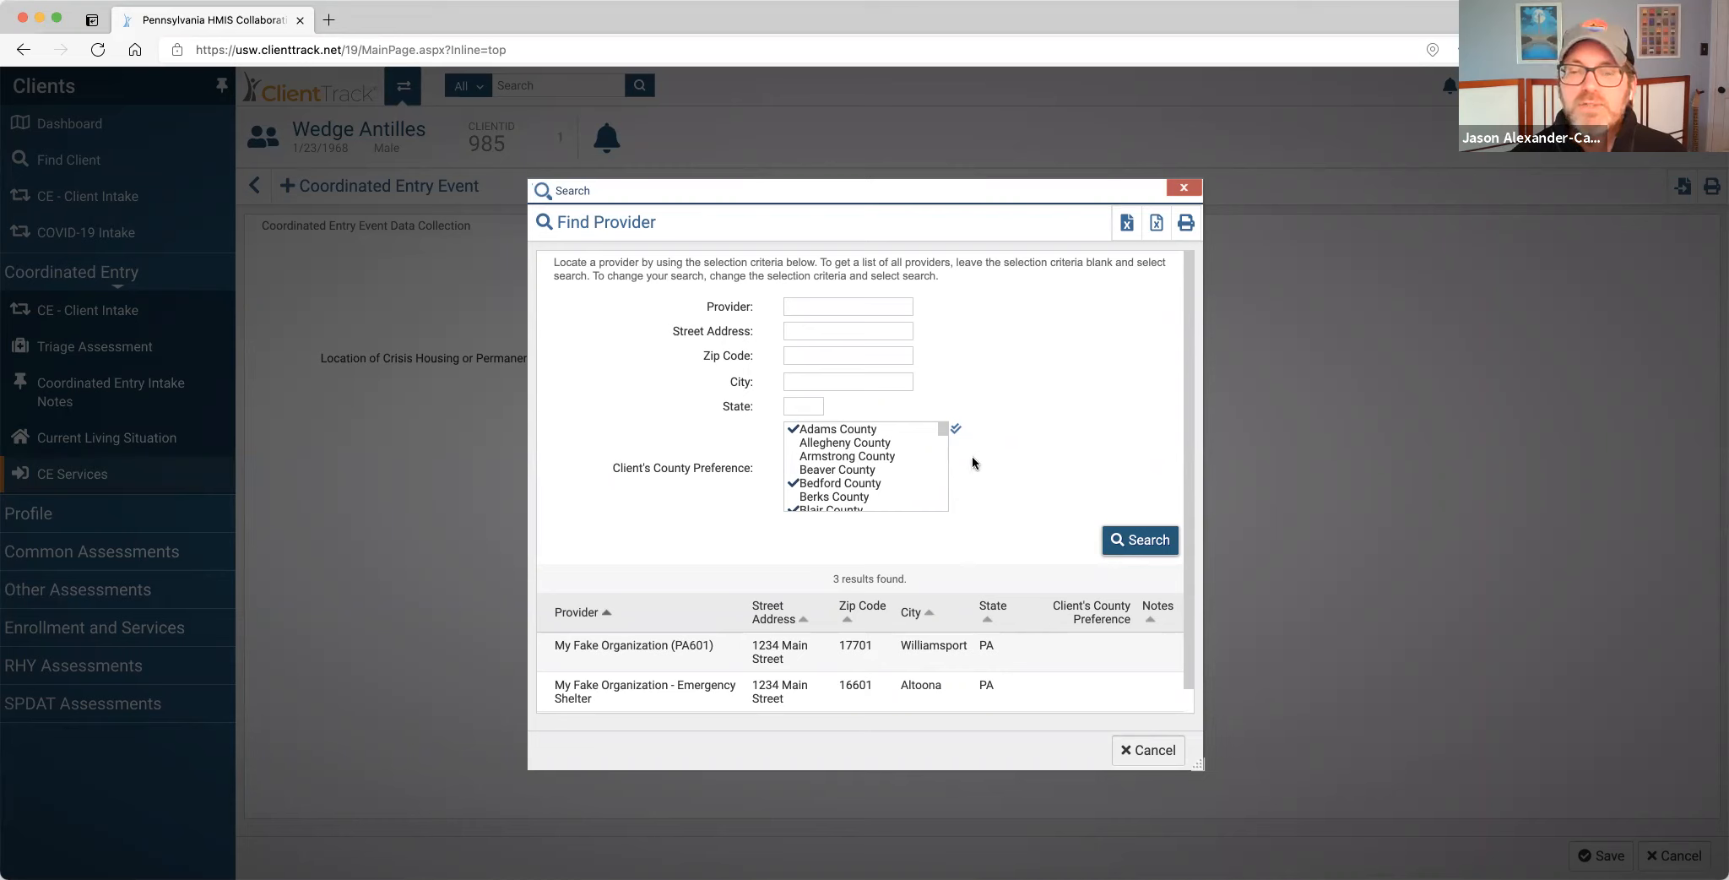
click(957, 430)
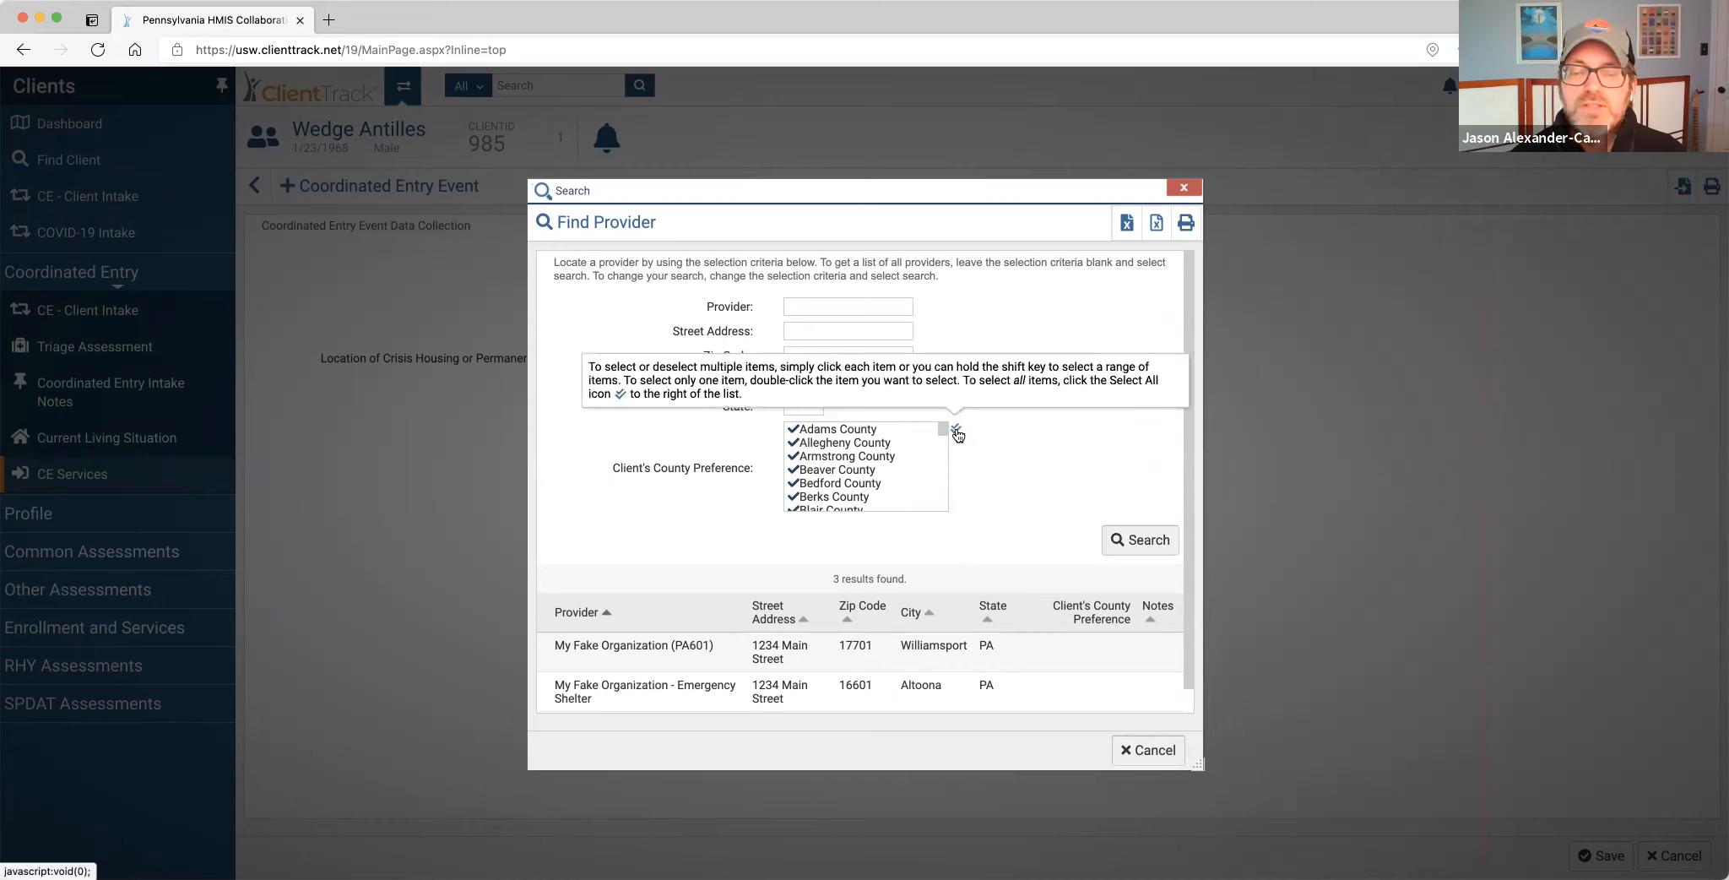
click(956, 431)
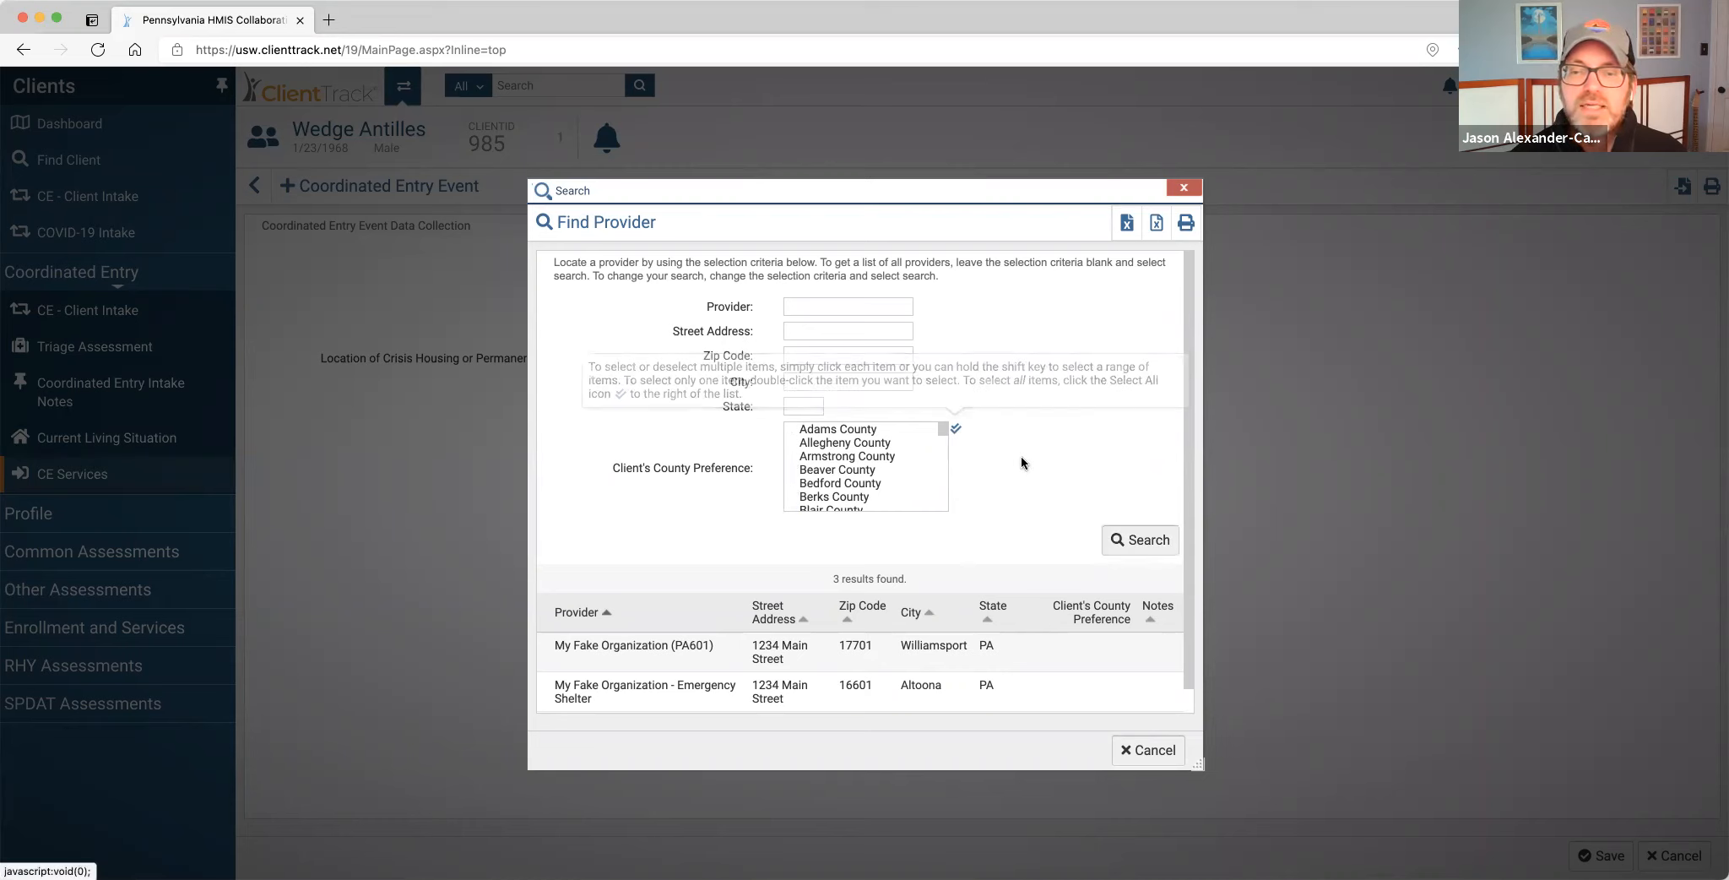
click(1130, 549)
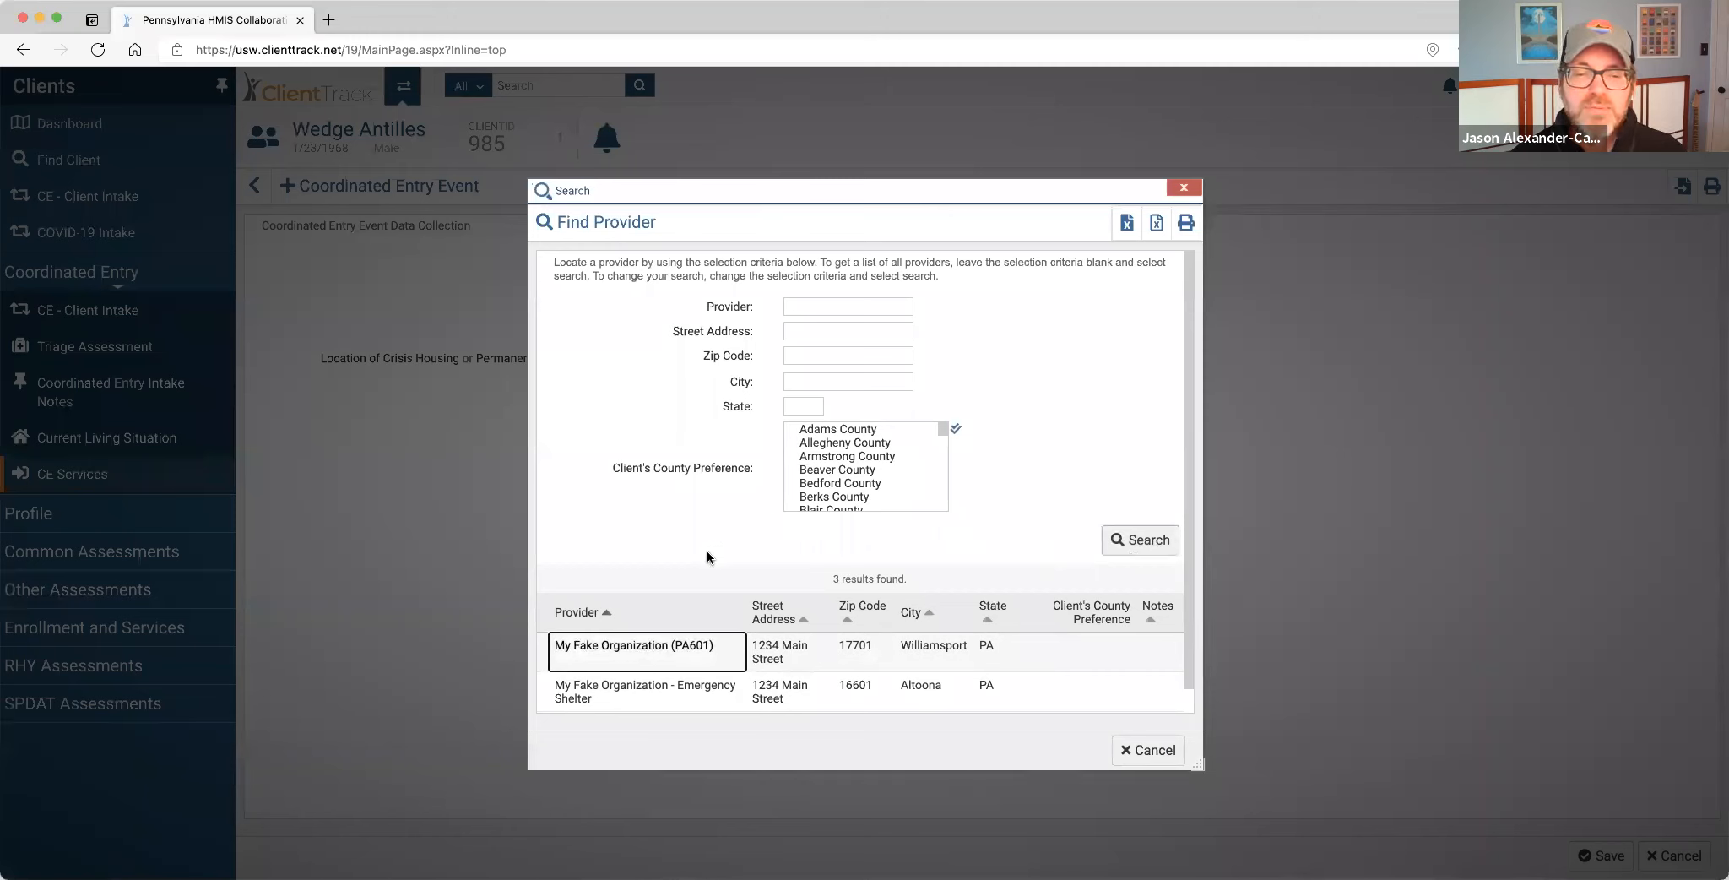
scroll(687, 654, down, 1)
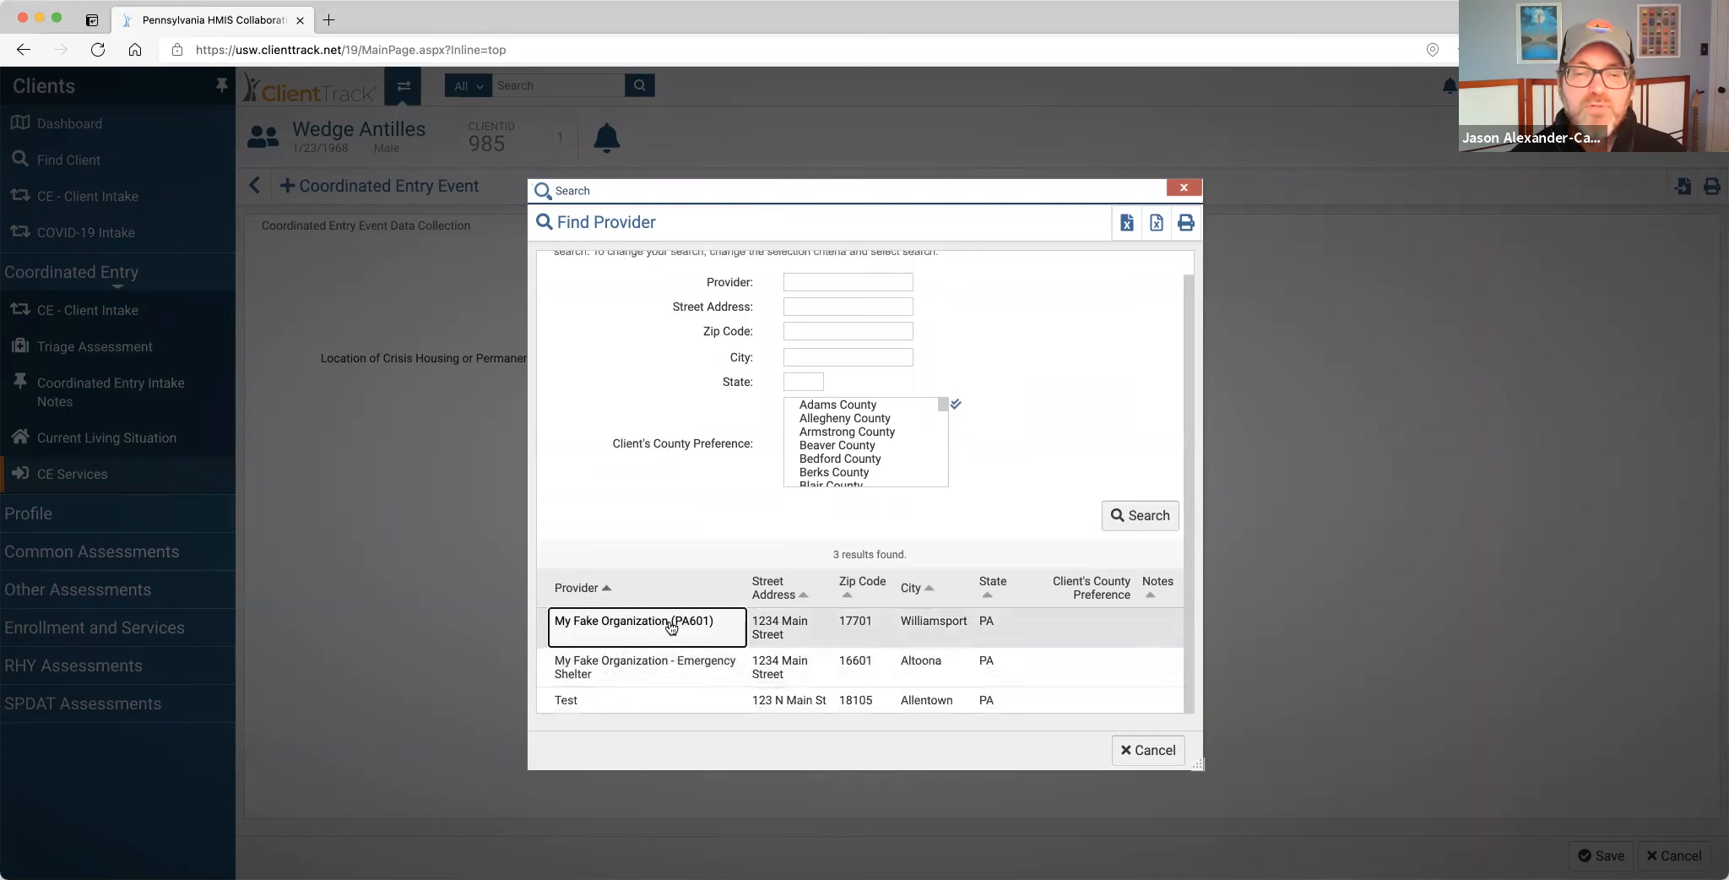
Refer to My Fake Organization - Emergency Shelter, authorize the referral email, and save the event.
click(655, 668)
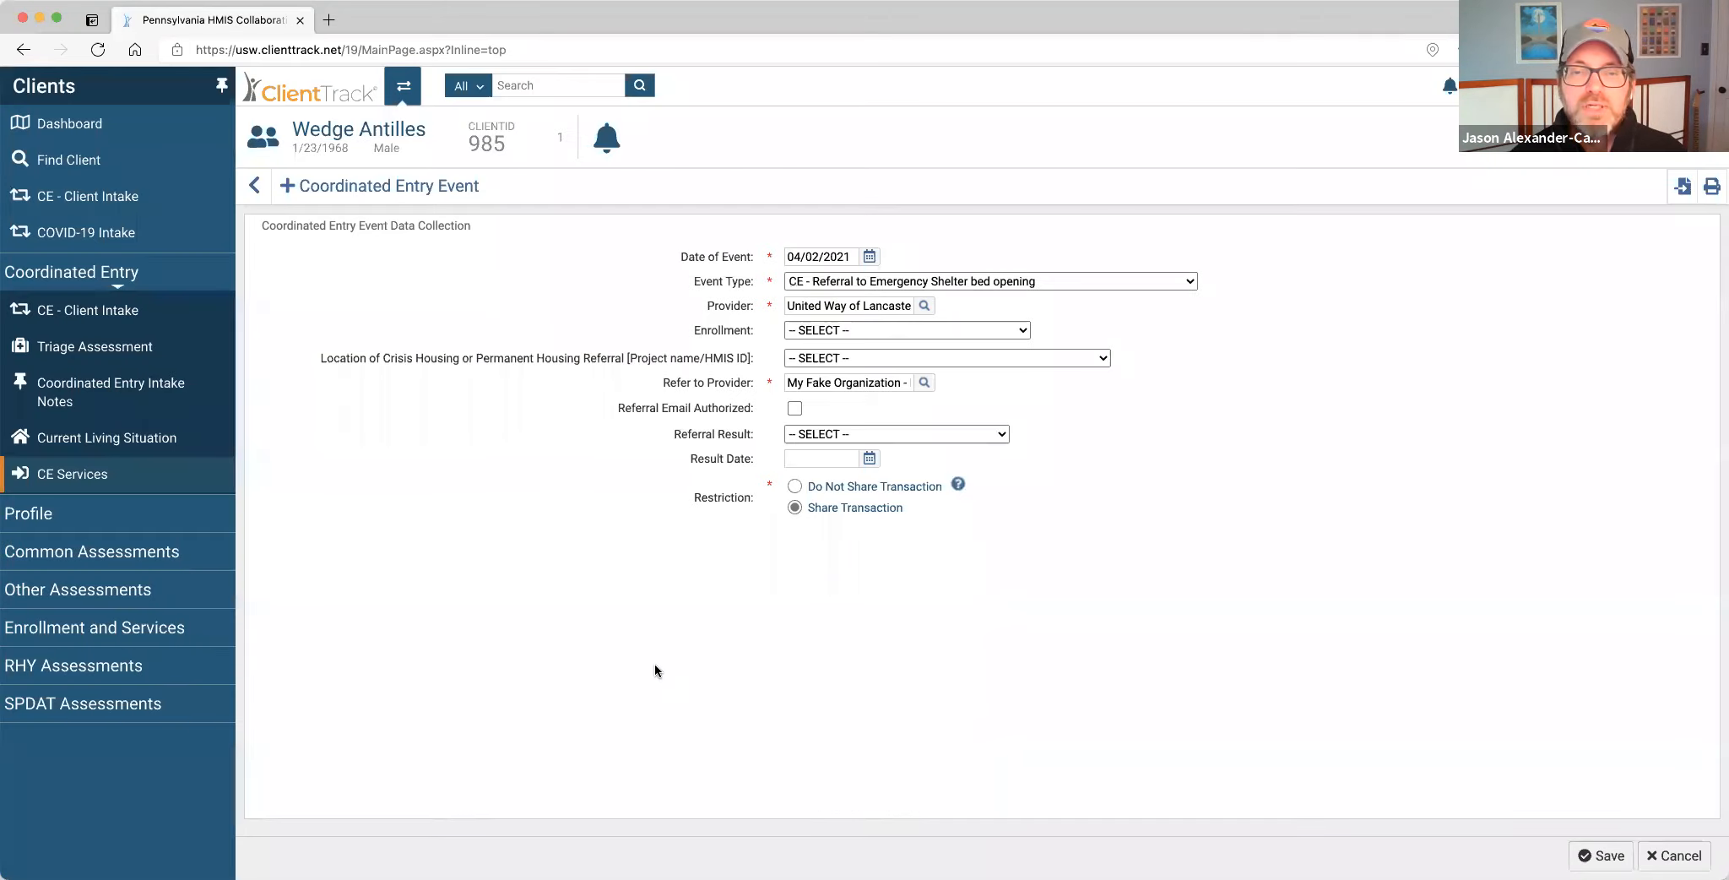
click(793, 410)
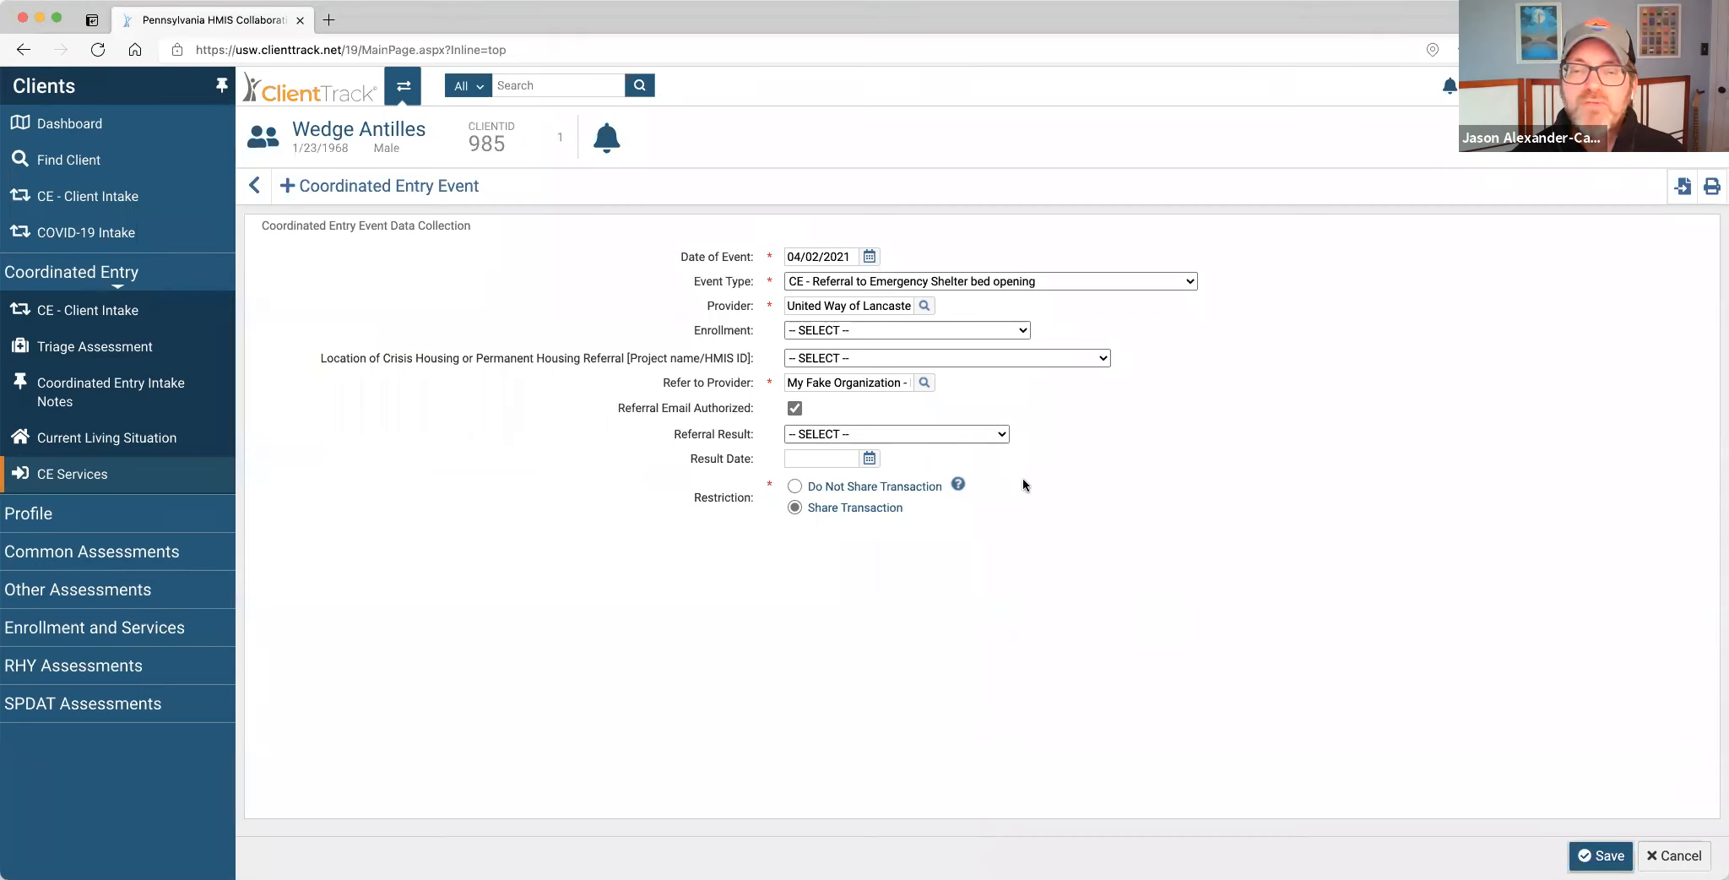
click(1600, 855)
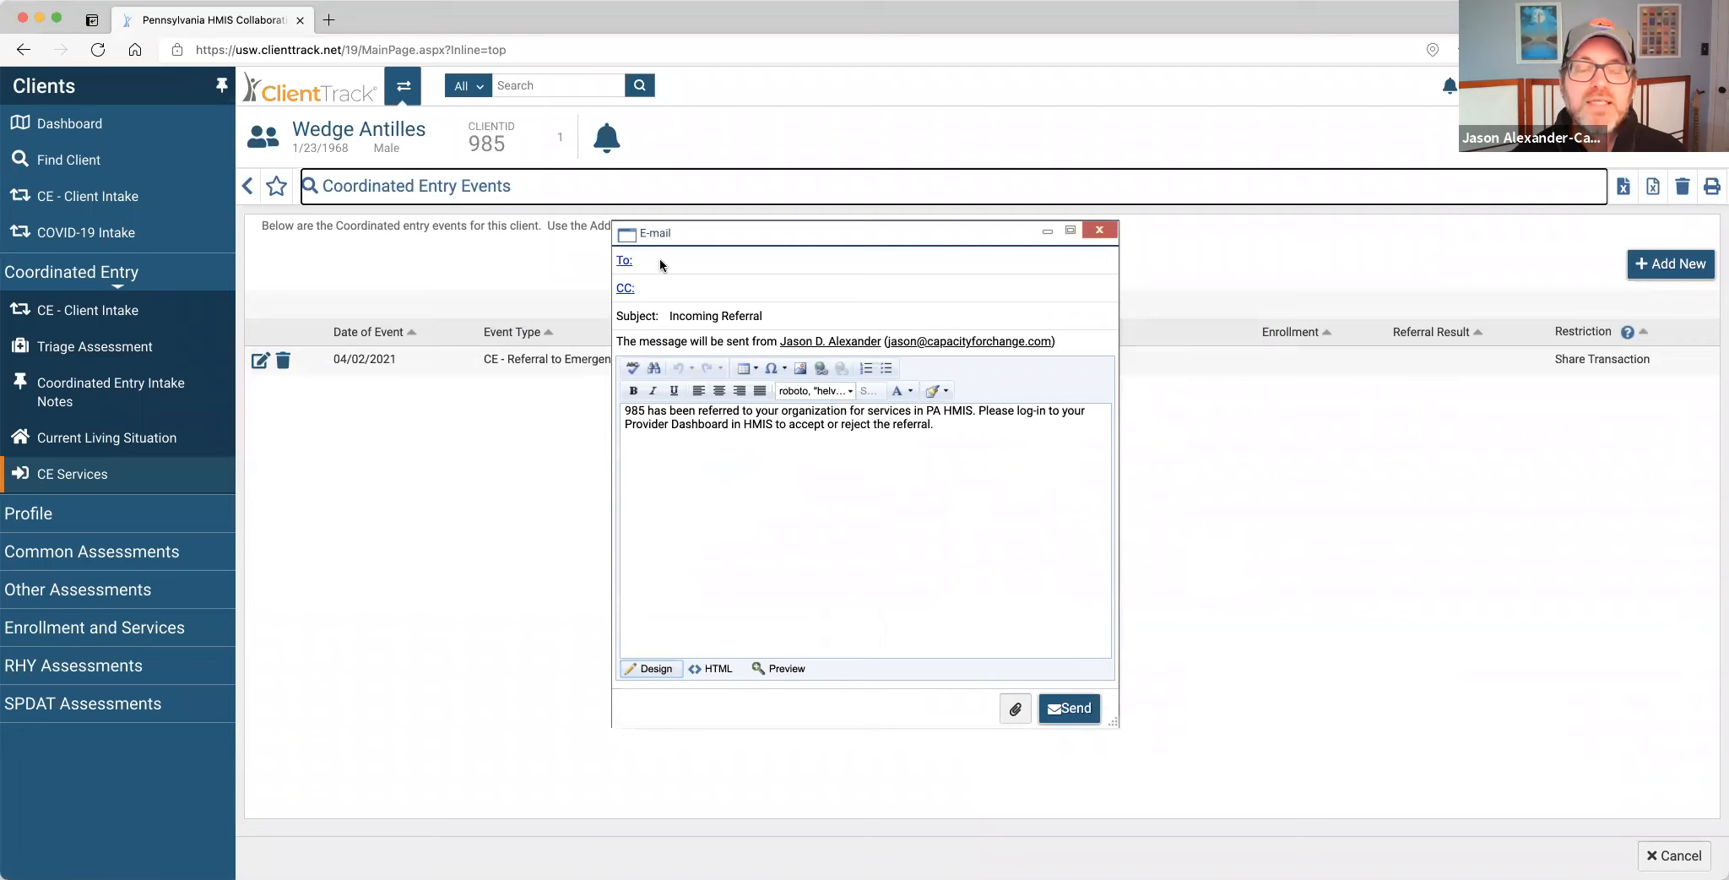
Fill the Incoming Referral e-mail's To field with one user checked in Address Books > Users.
click(625, 261)
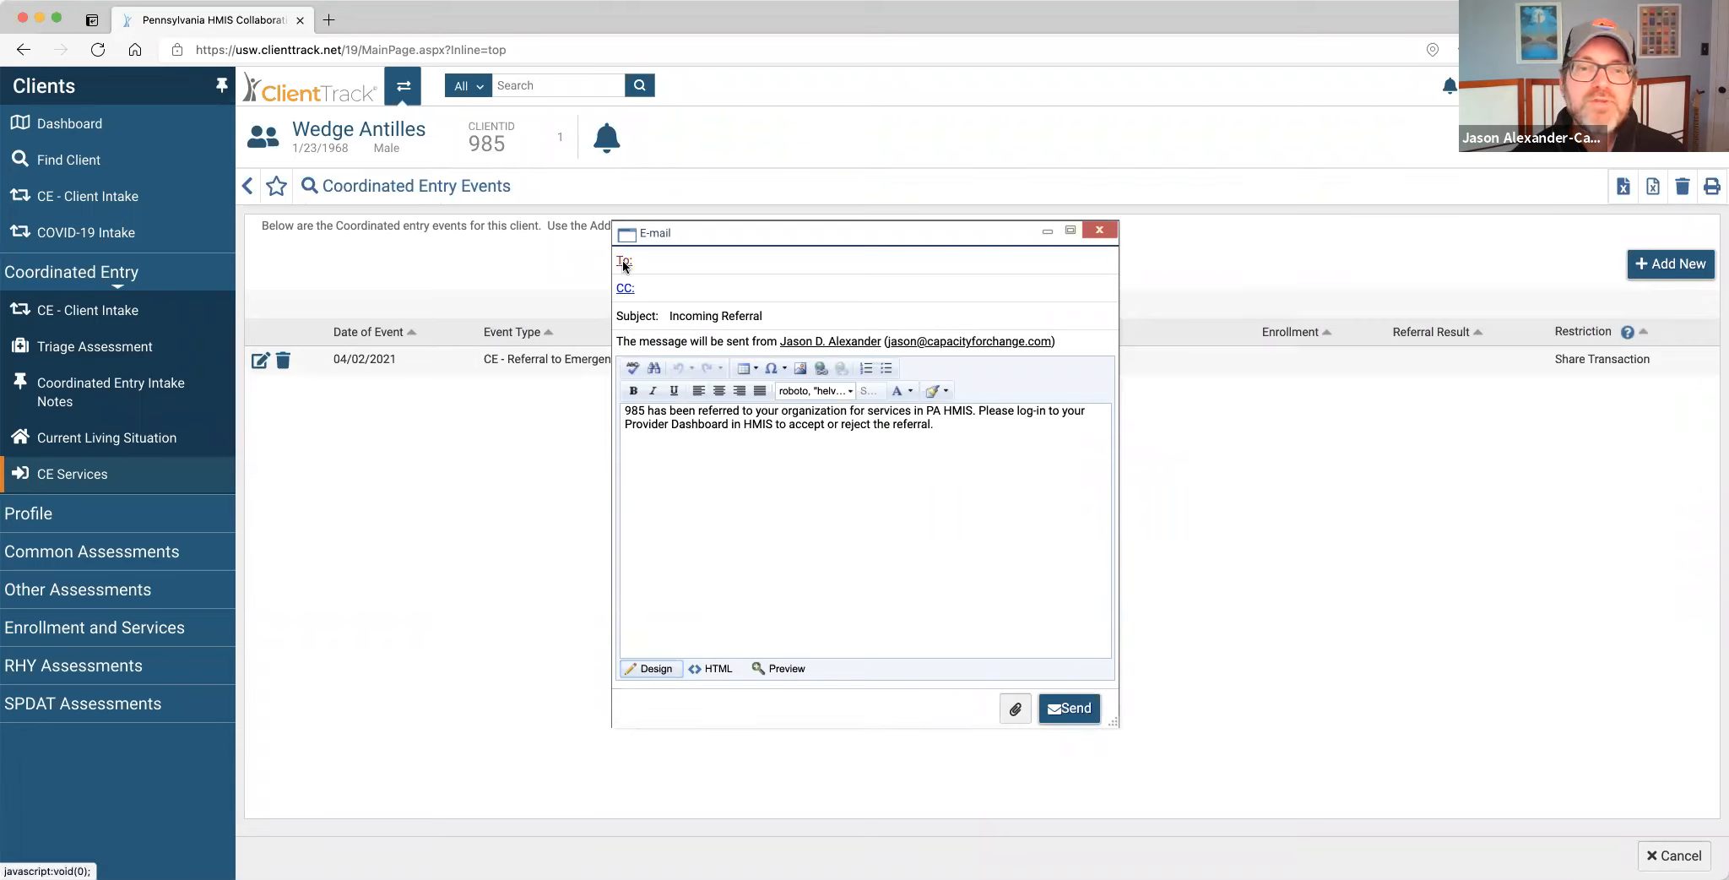
click(702, 339)
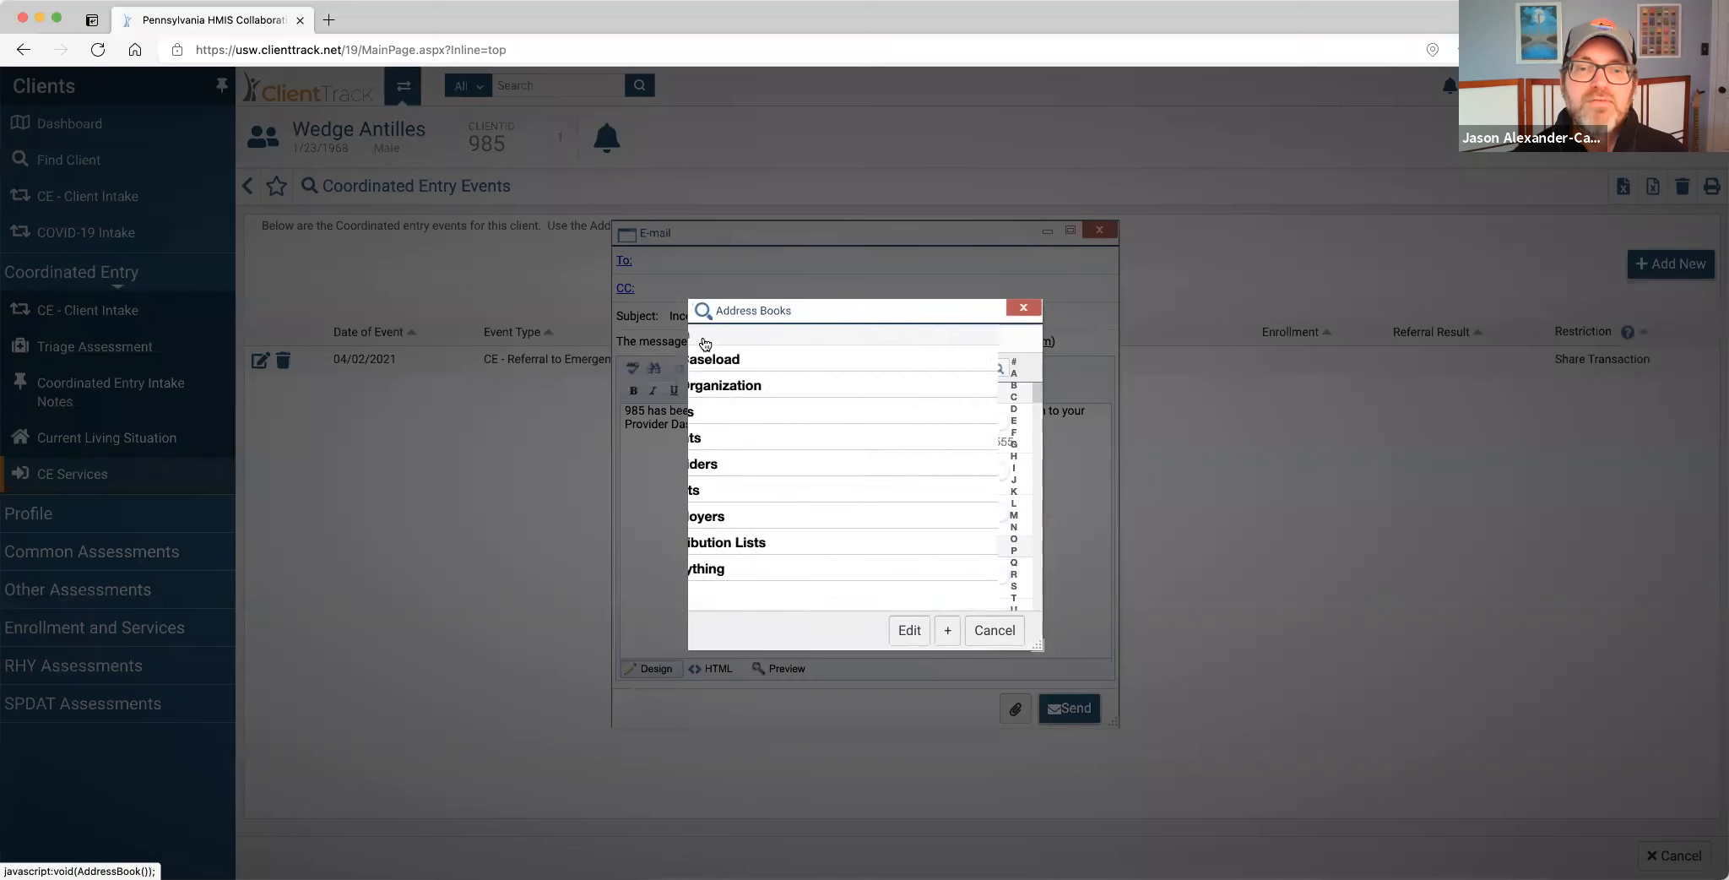
click(739, 413)
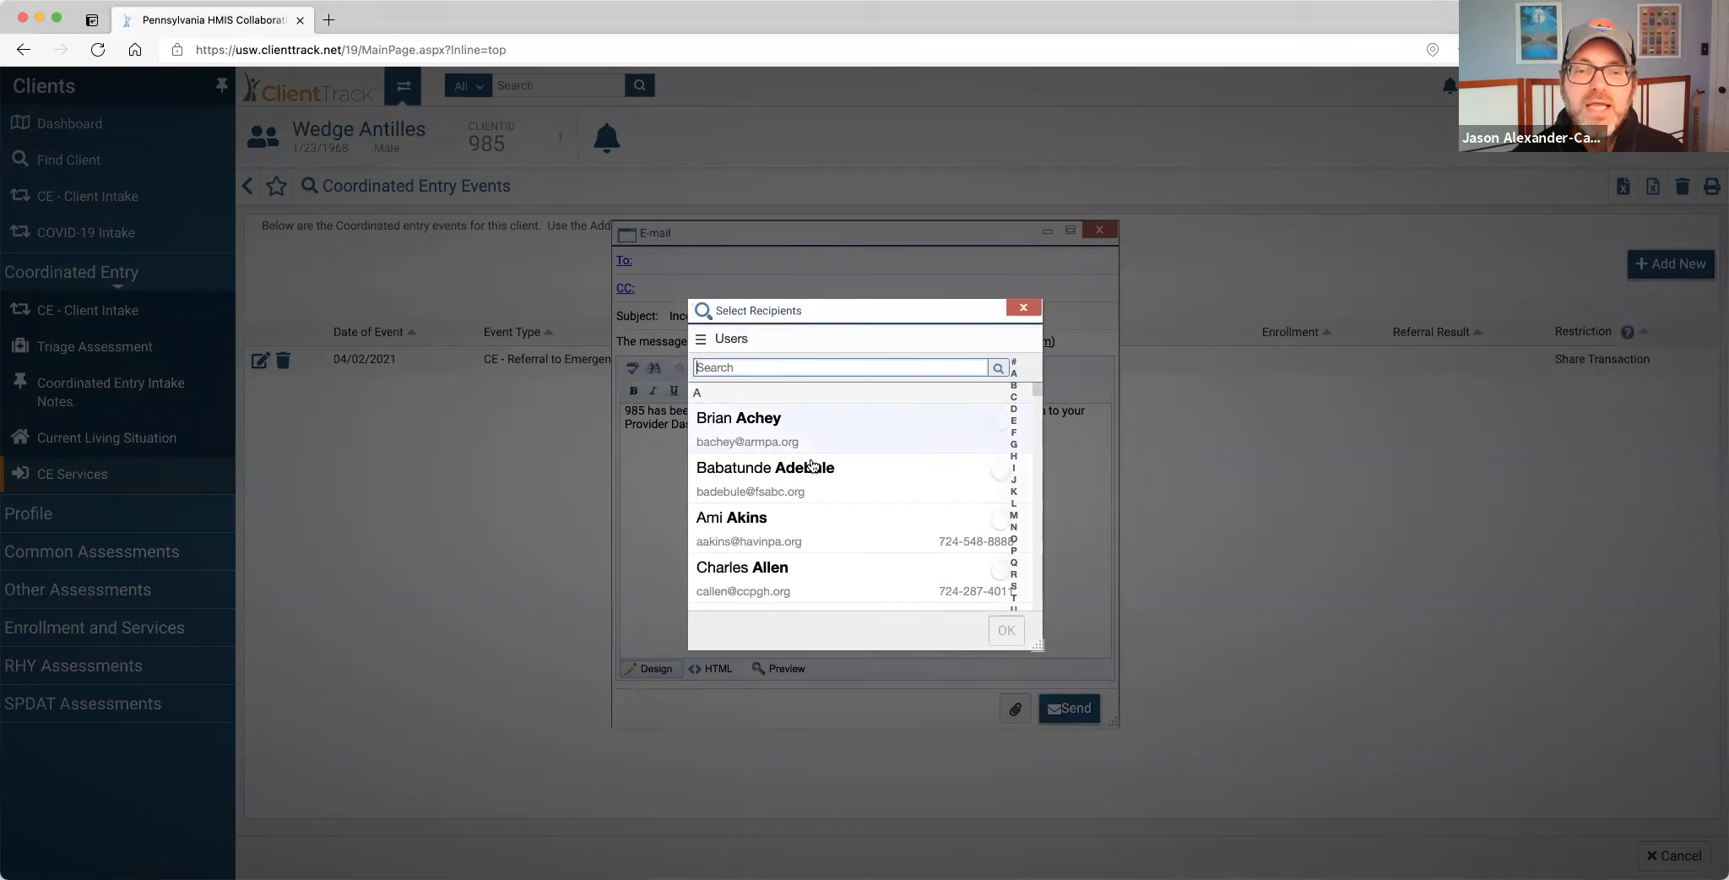
scroll(811, 473, down, 5)
scroll(813, 488, up, 2)
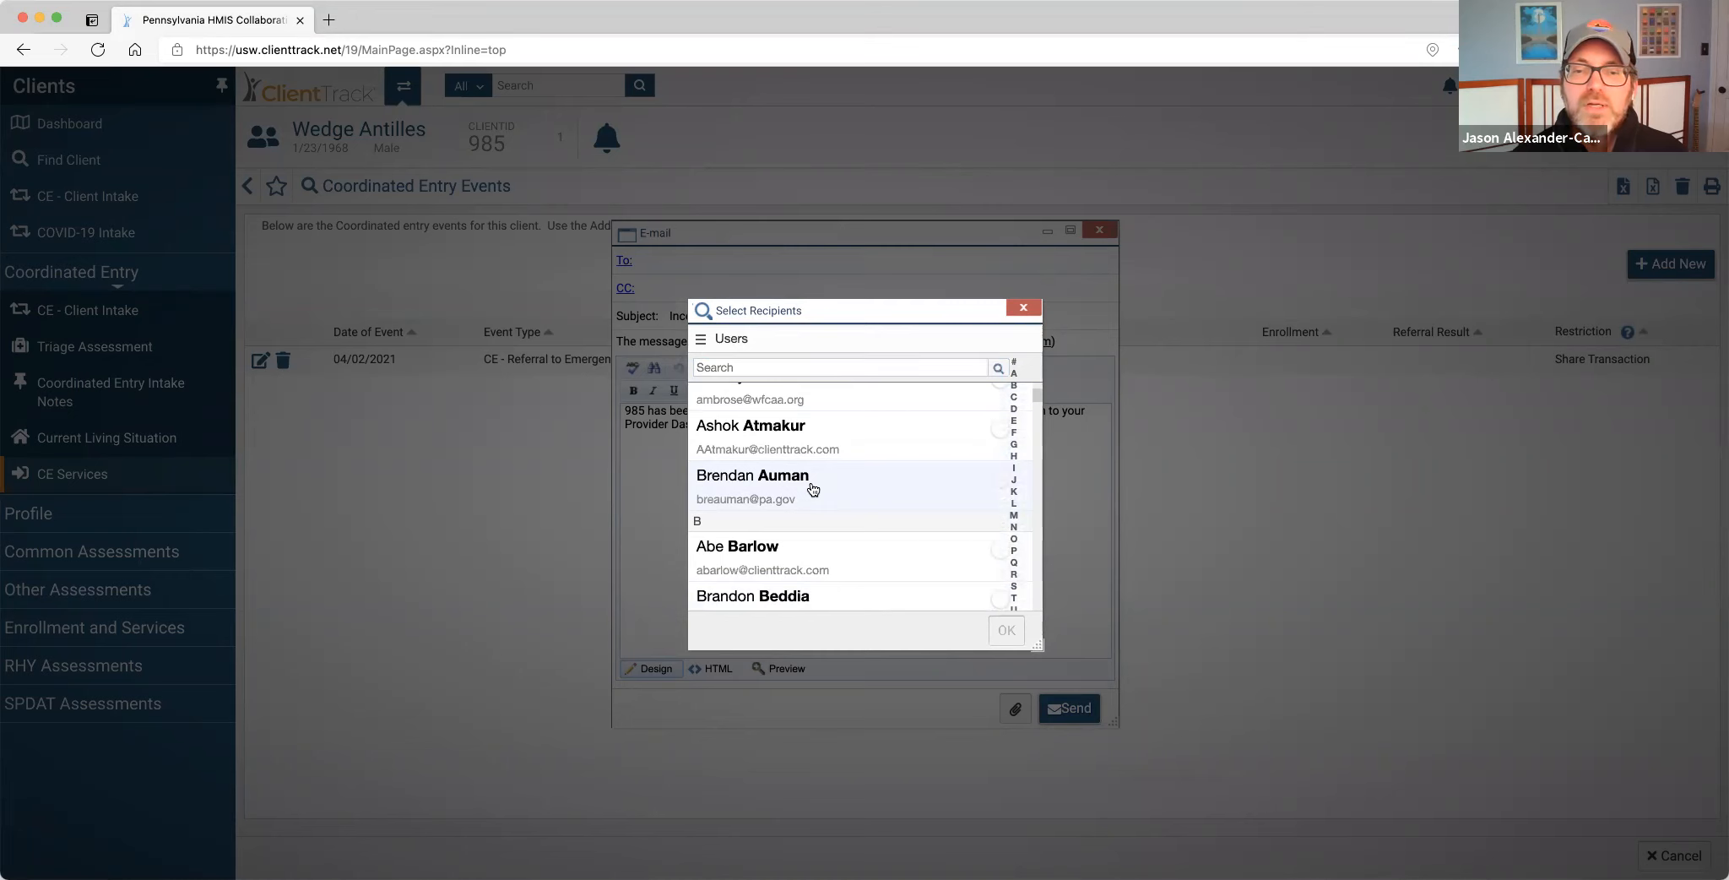
click(813, 489)
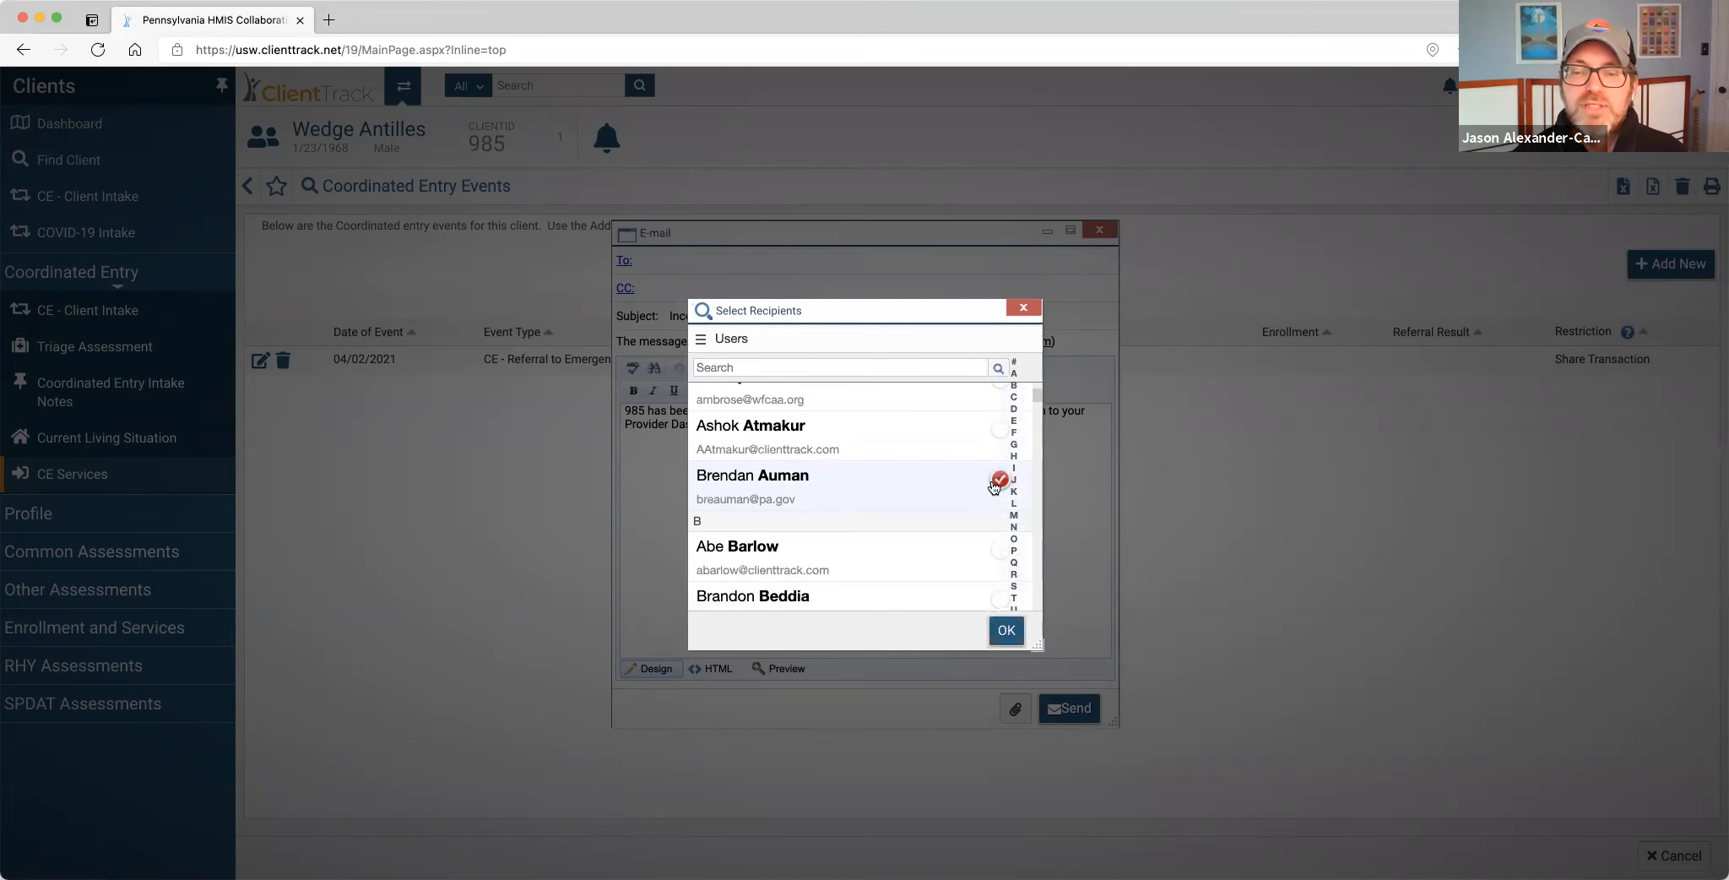
click(1006, 630)
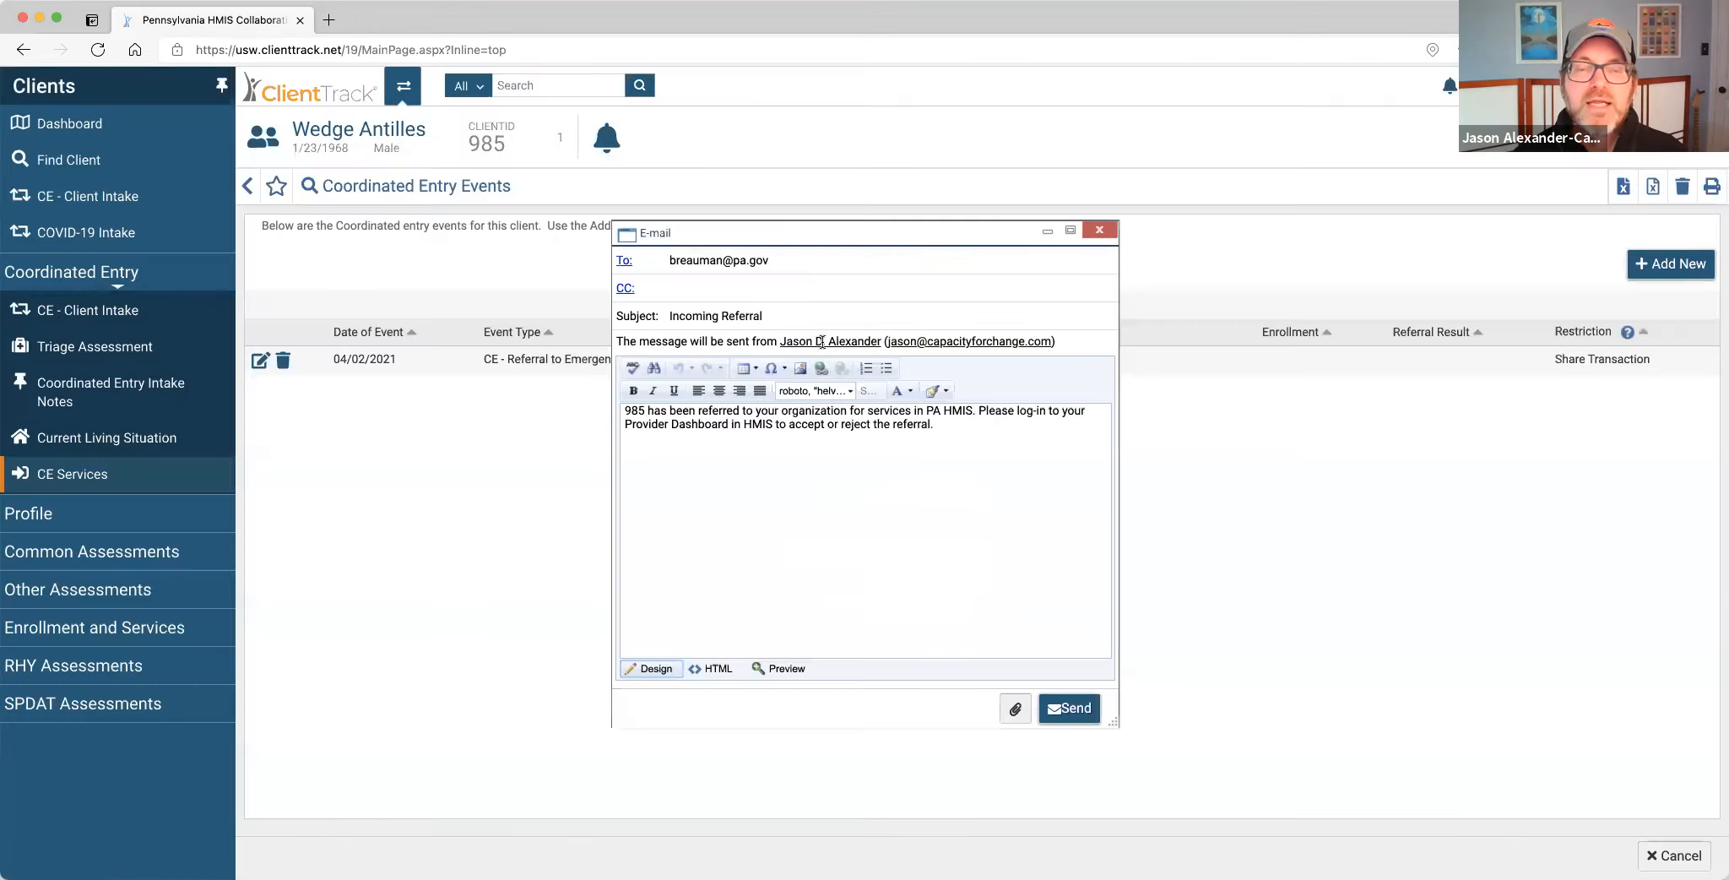
Replace the recipient with a colleague's suggested address and send the referral e-mail.
triple_click(775, 261)
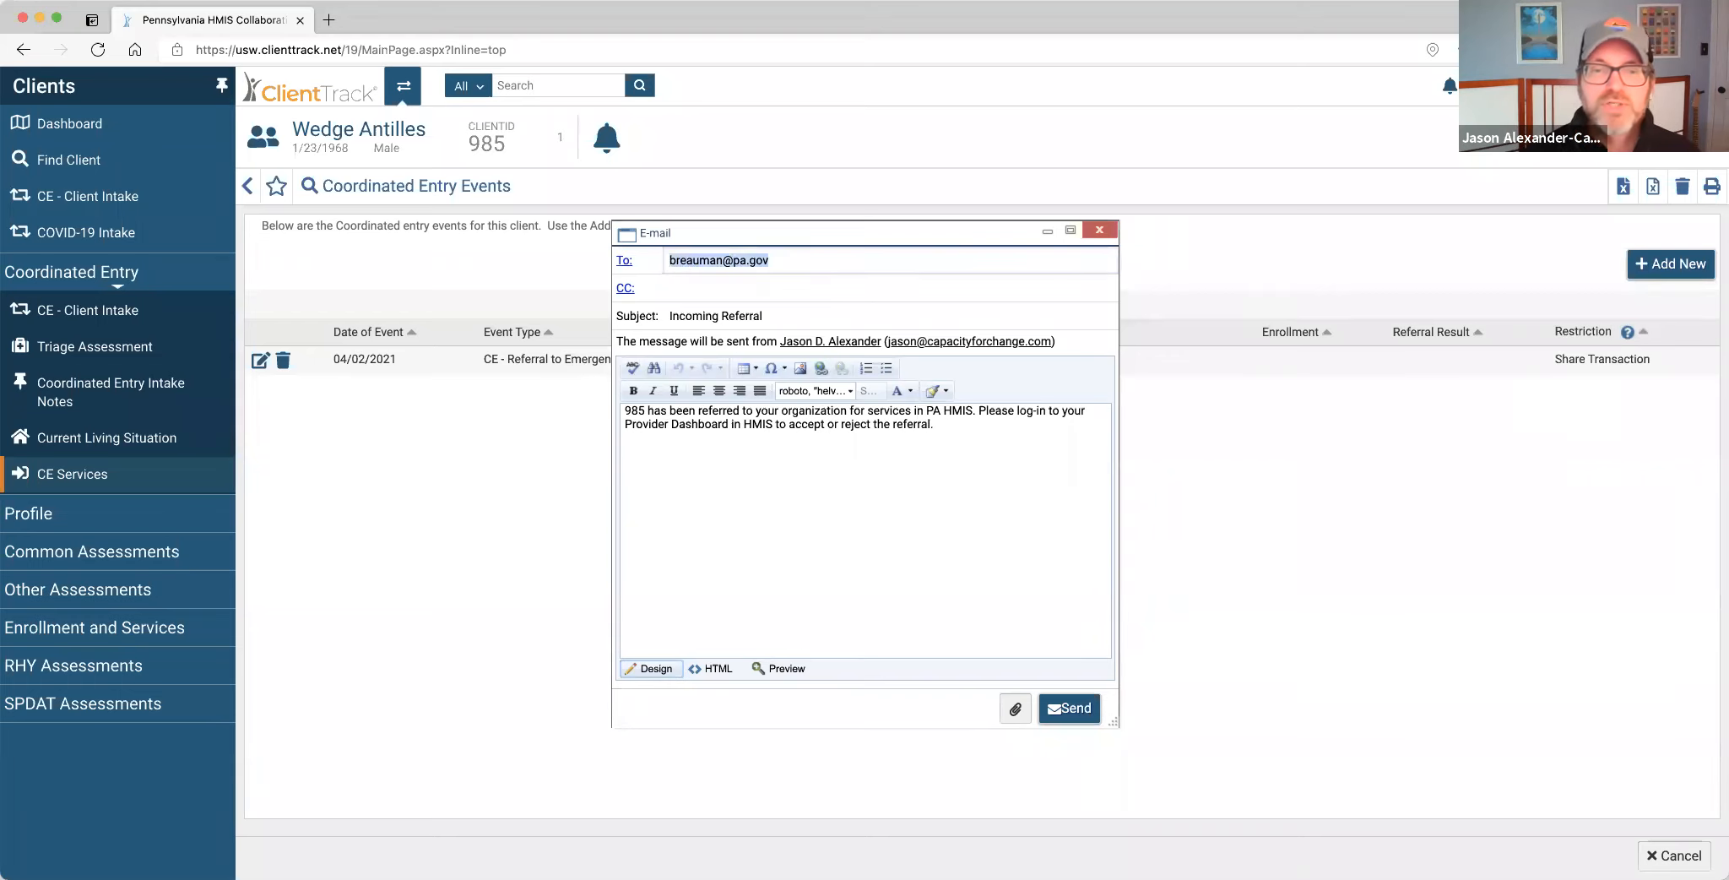
key(BackSpace)
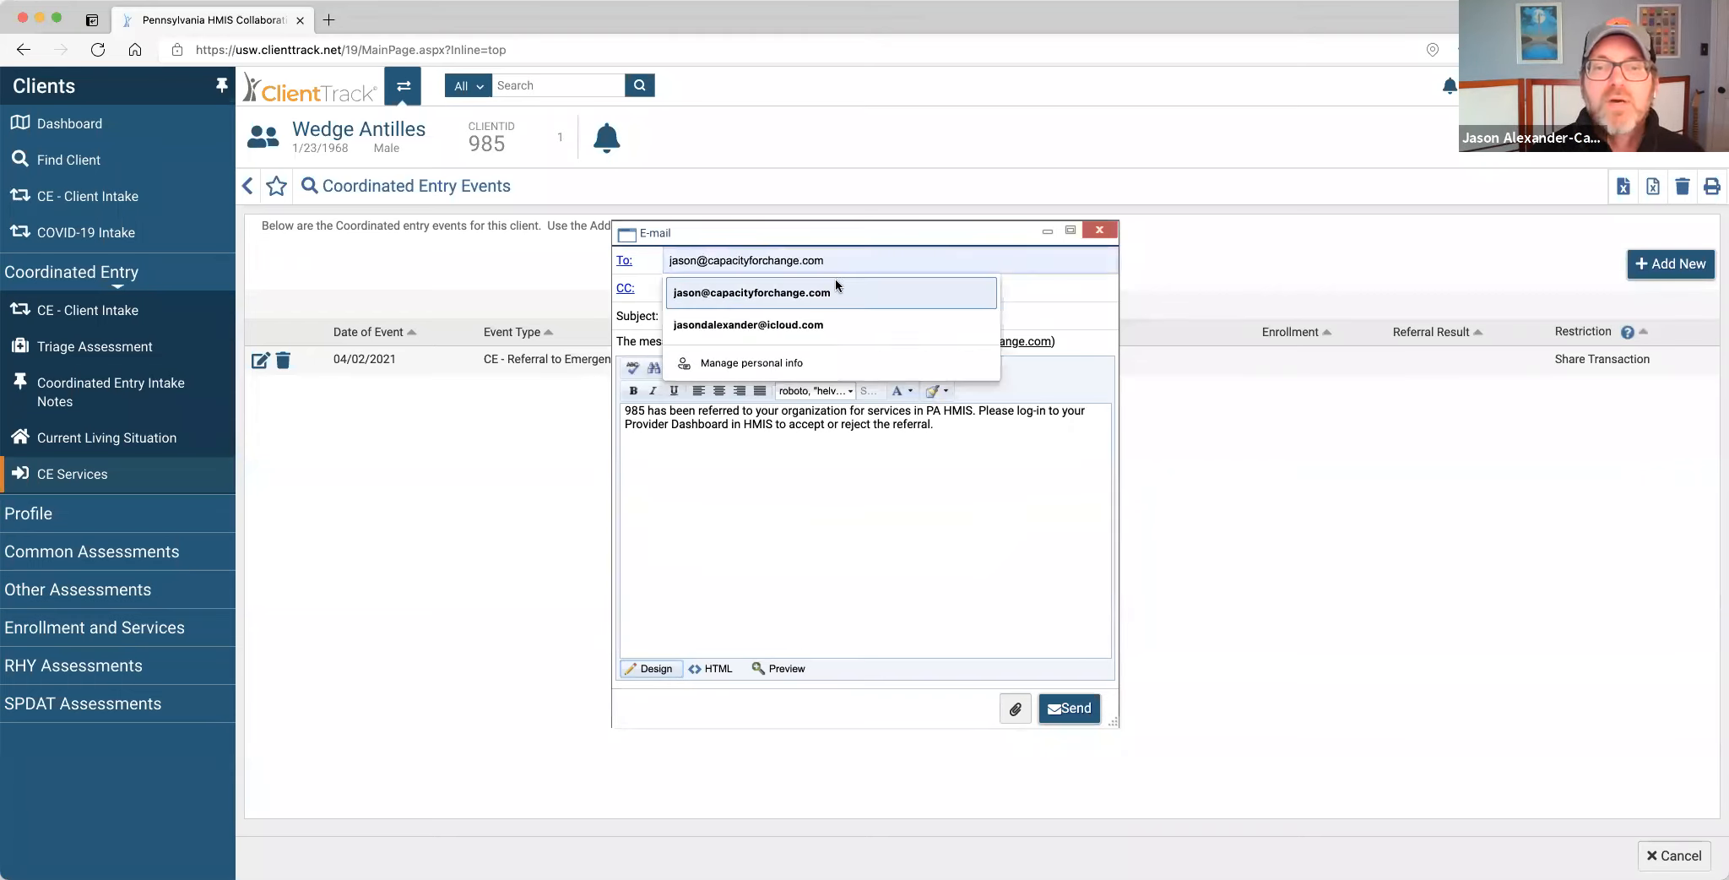
click(835, 280)
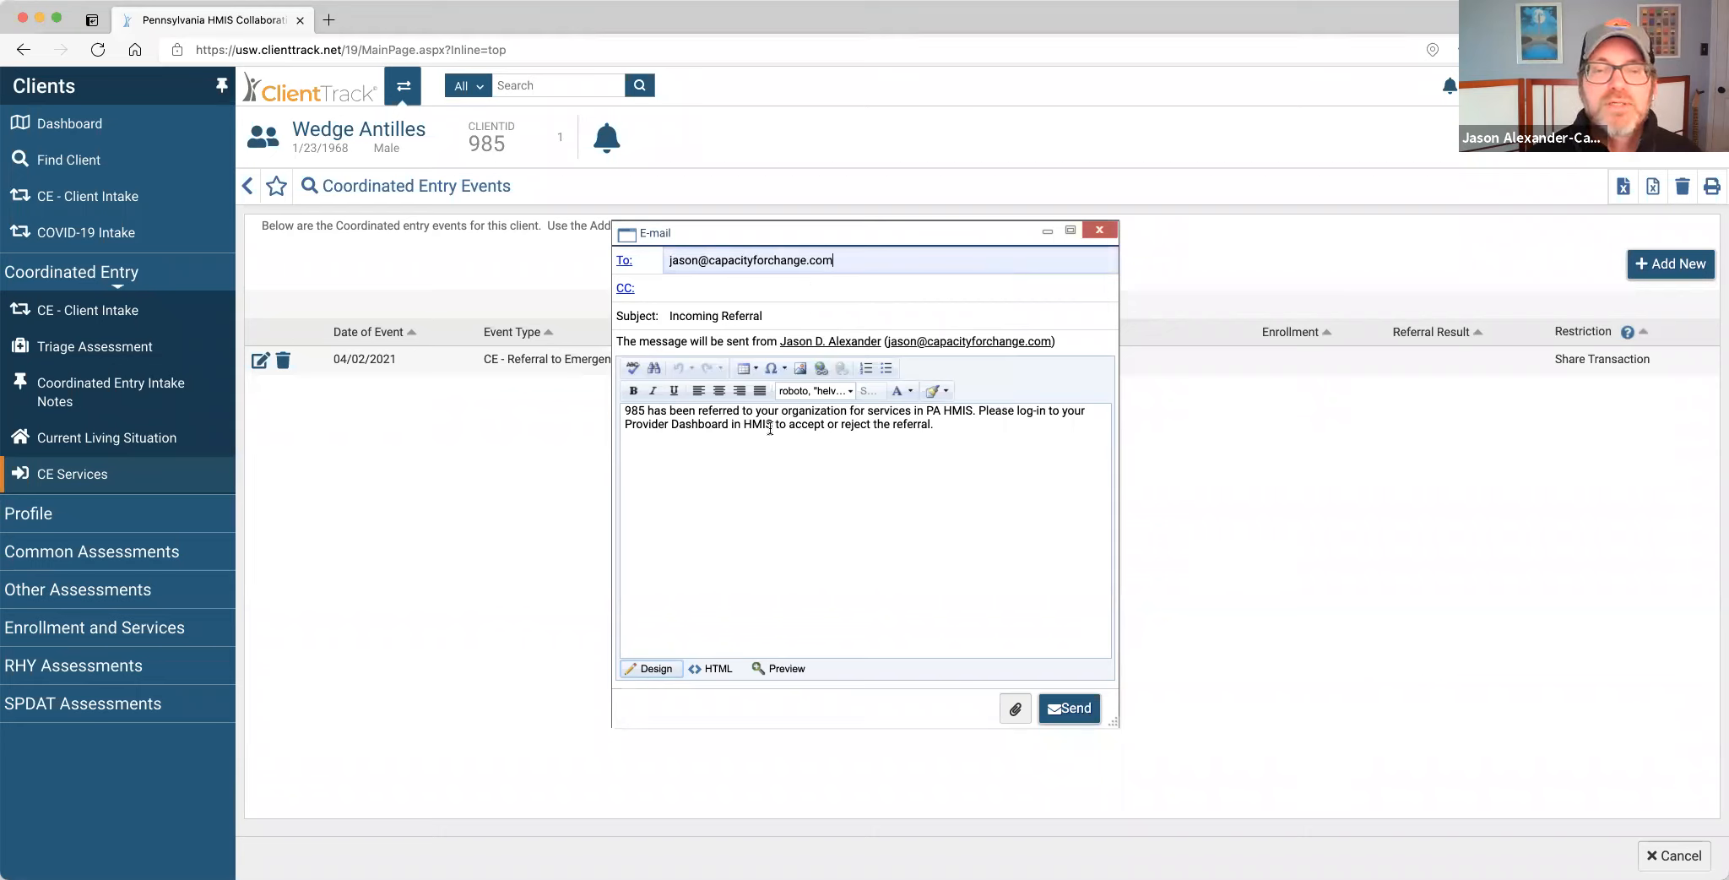
click(944, 425)
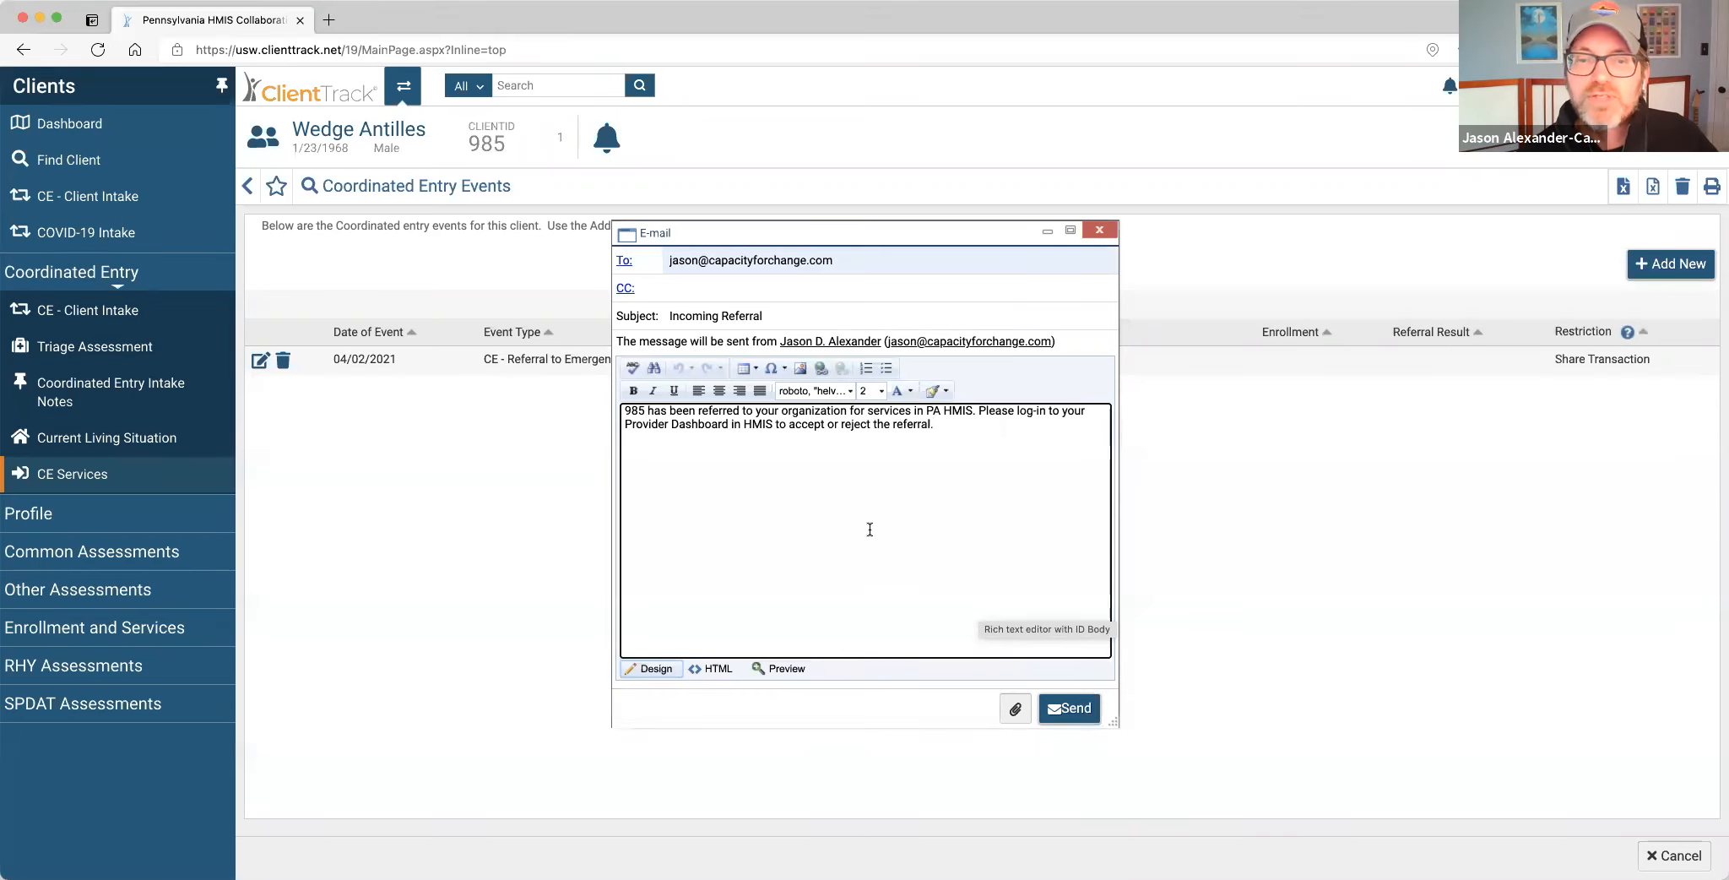
click(1067, 709)
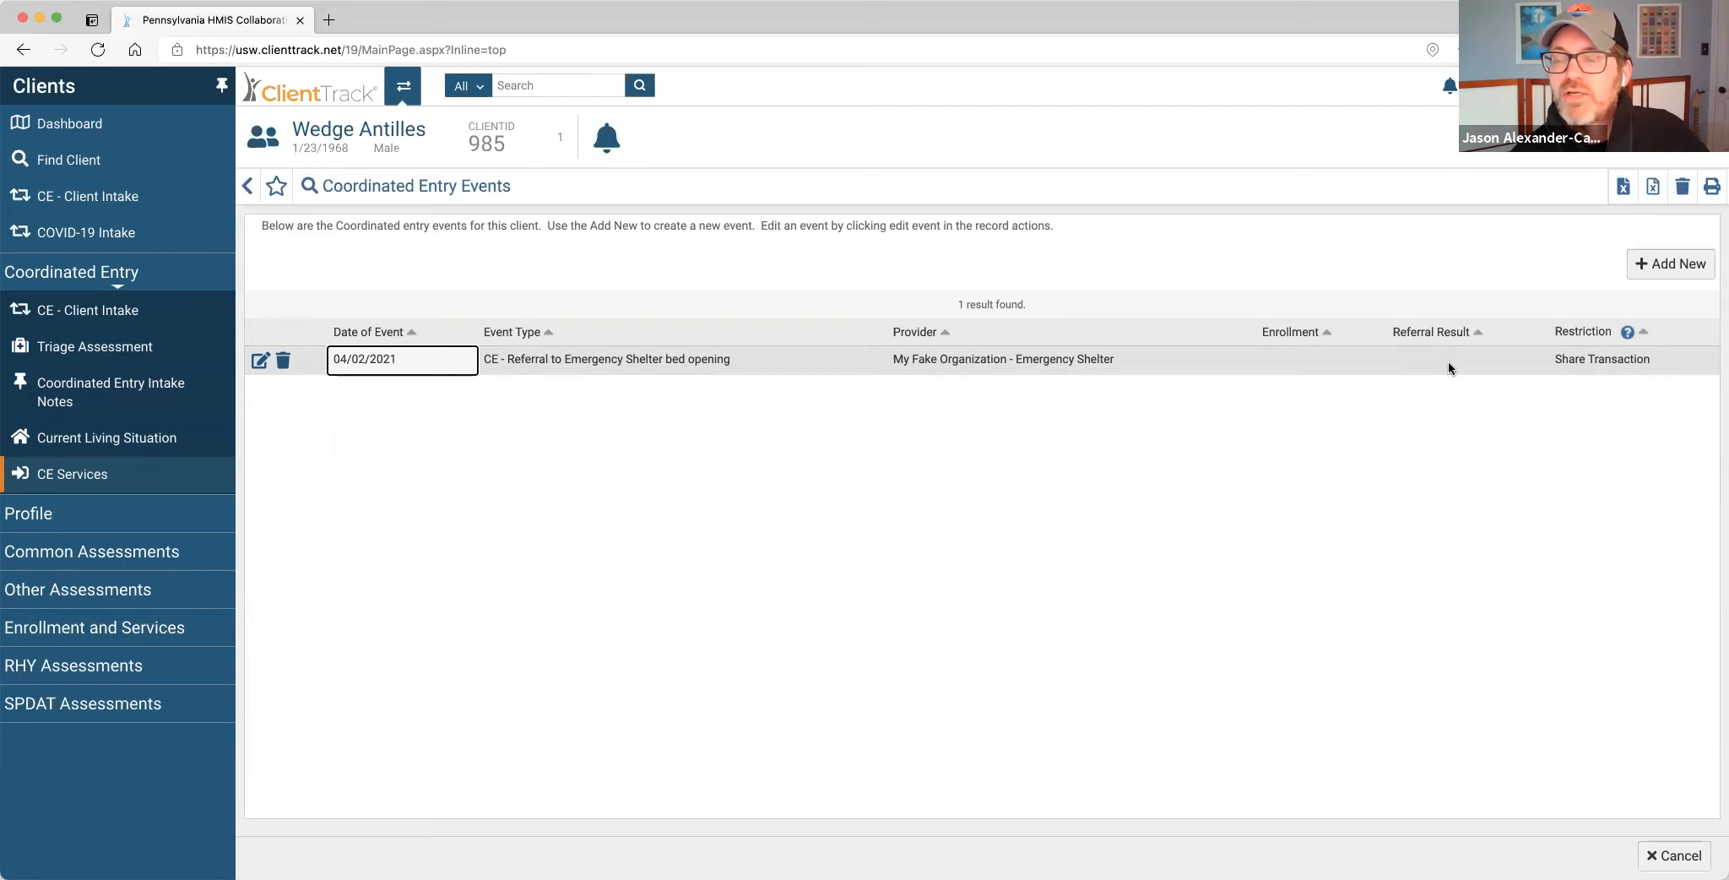
click(260, 360)
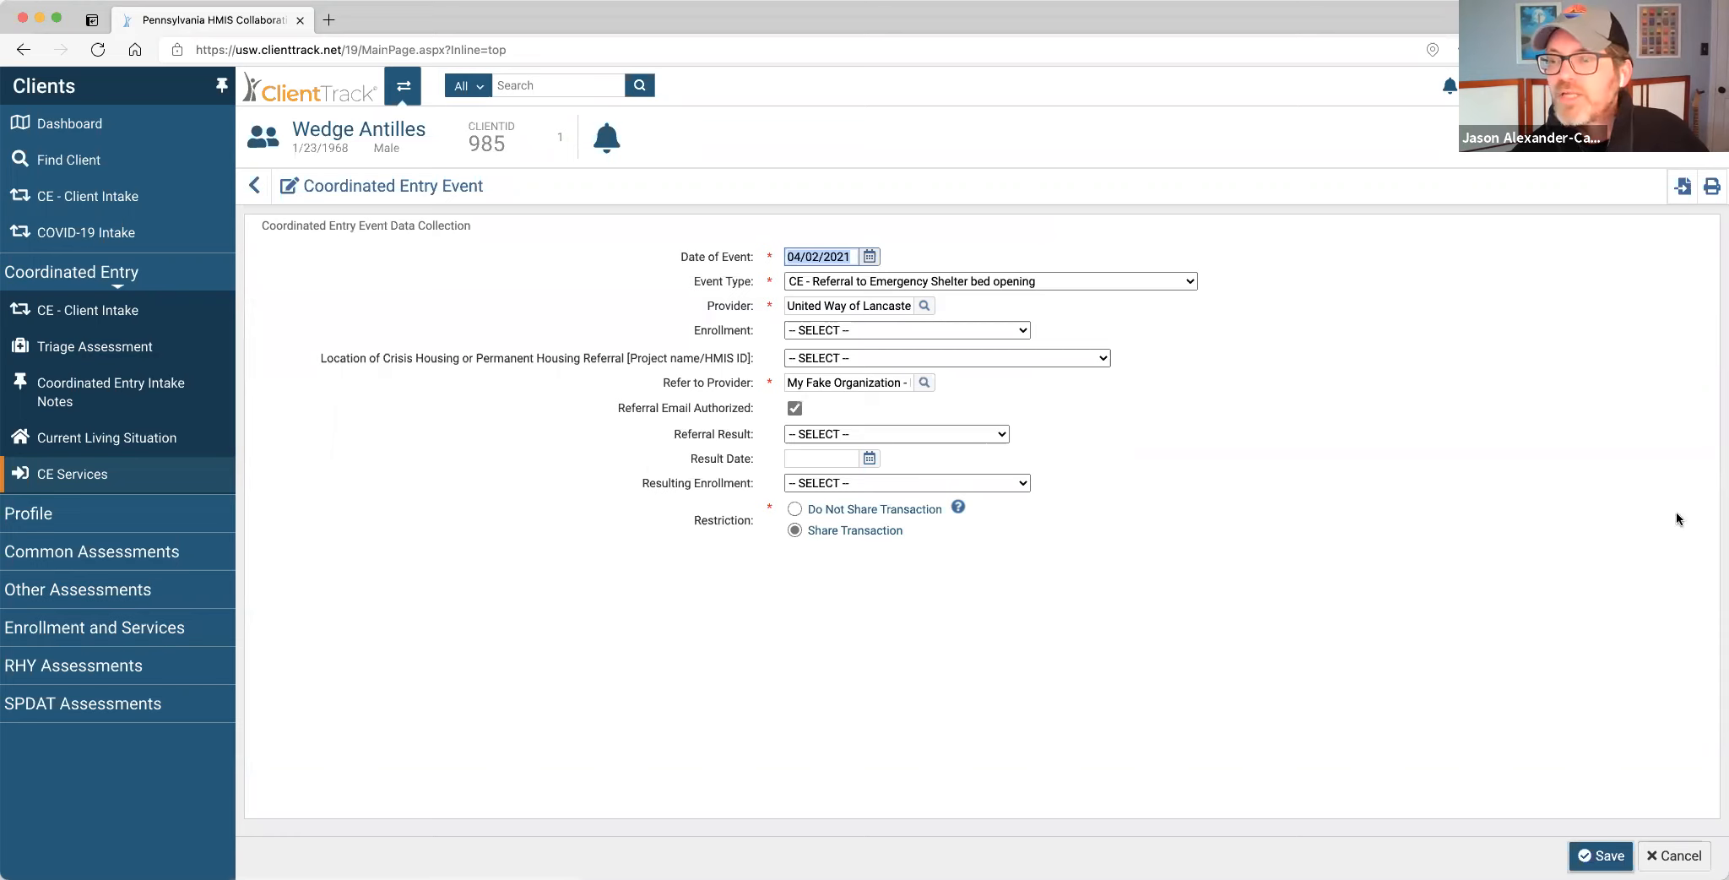
click(1673, 856)
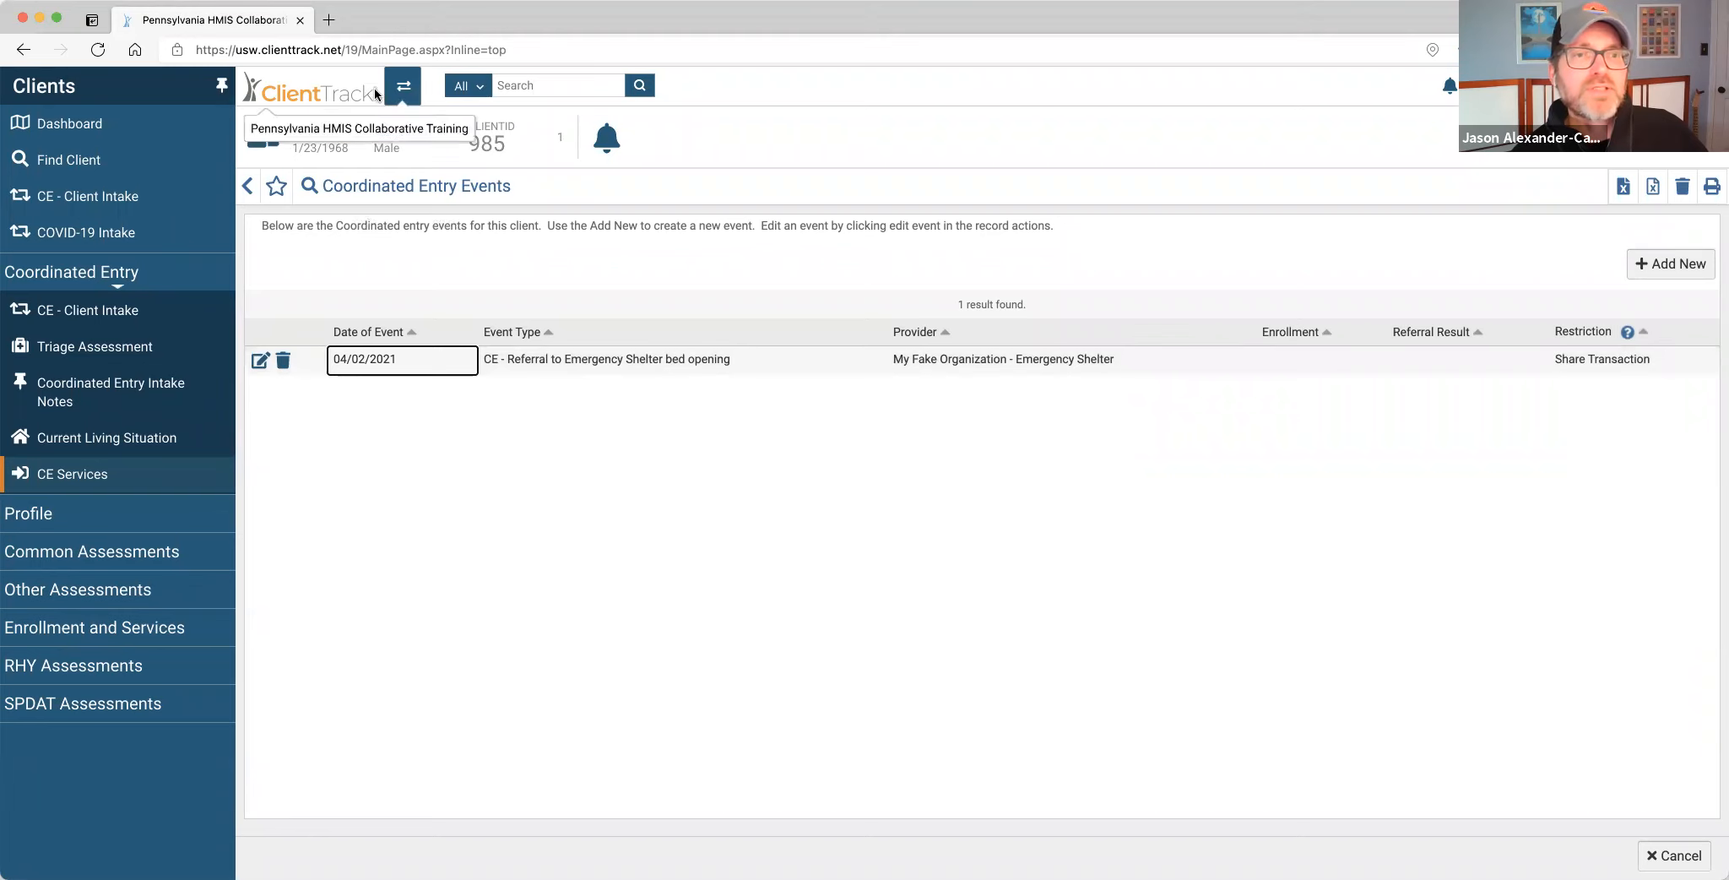
Switch to the DCED Training provider workspace and open its Provider Dashboard.
click(404, 87)
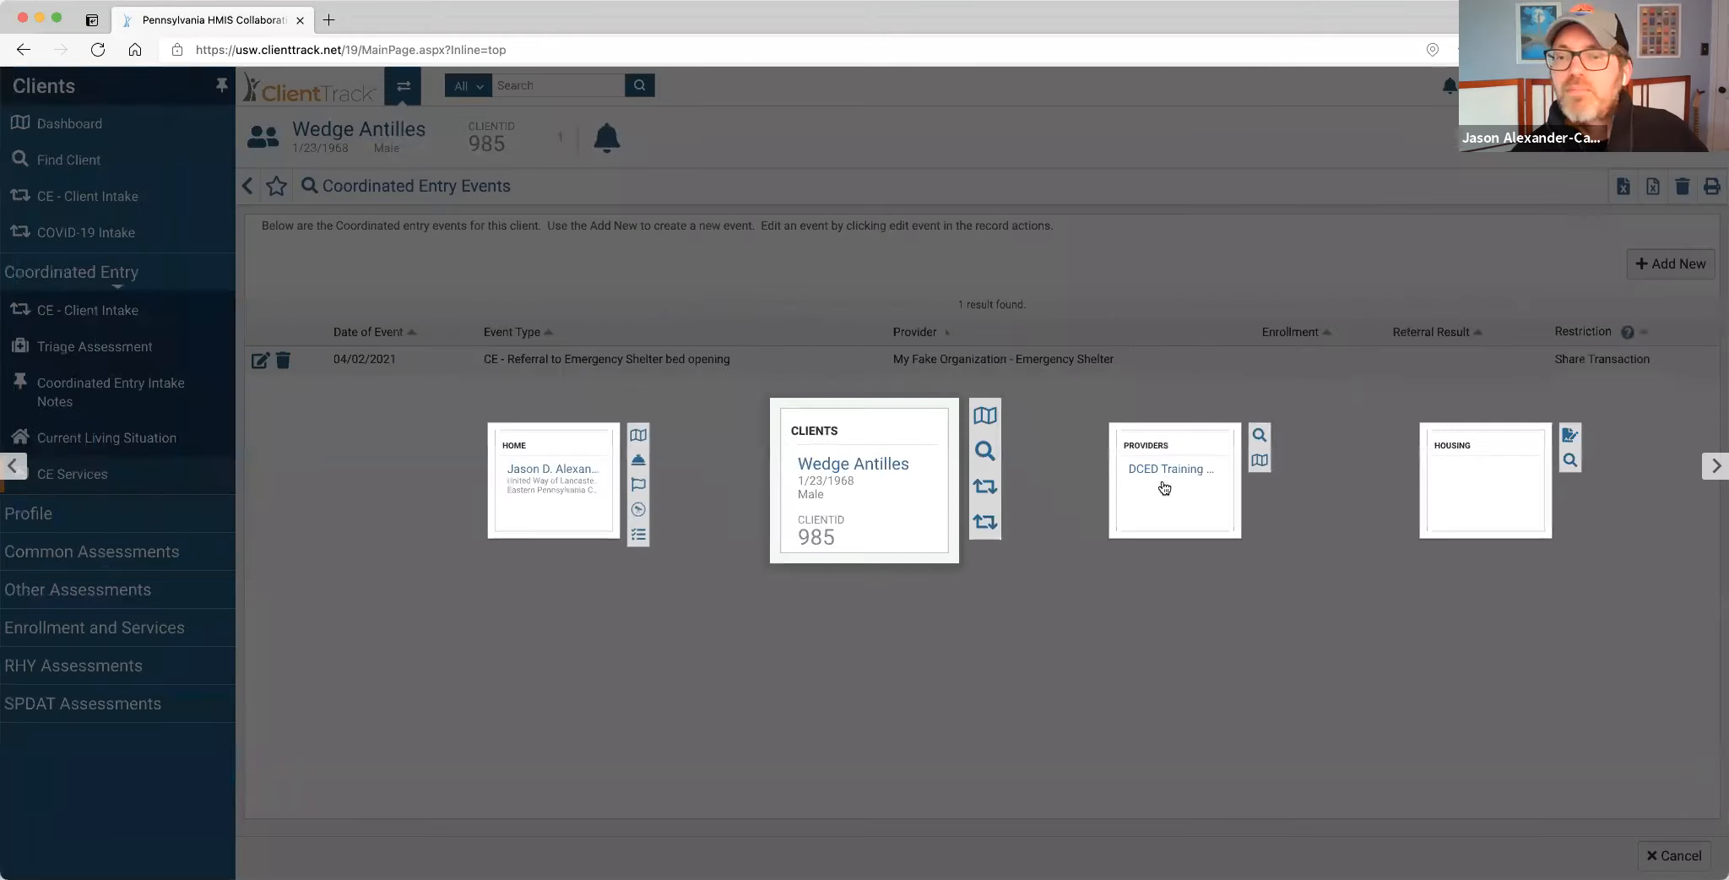
click(1163, 479)
click(128, 199)
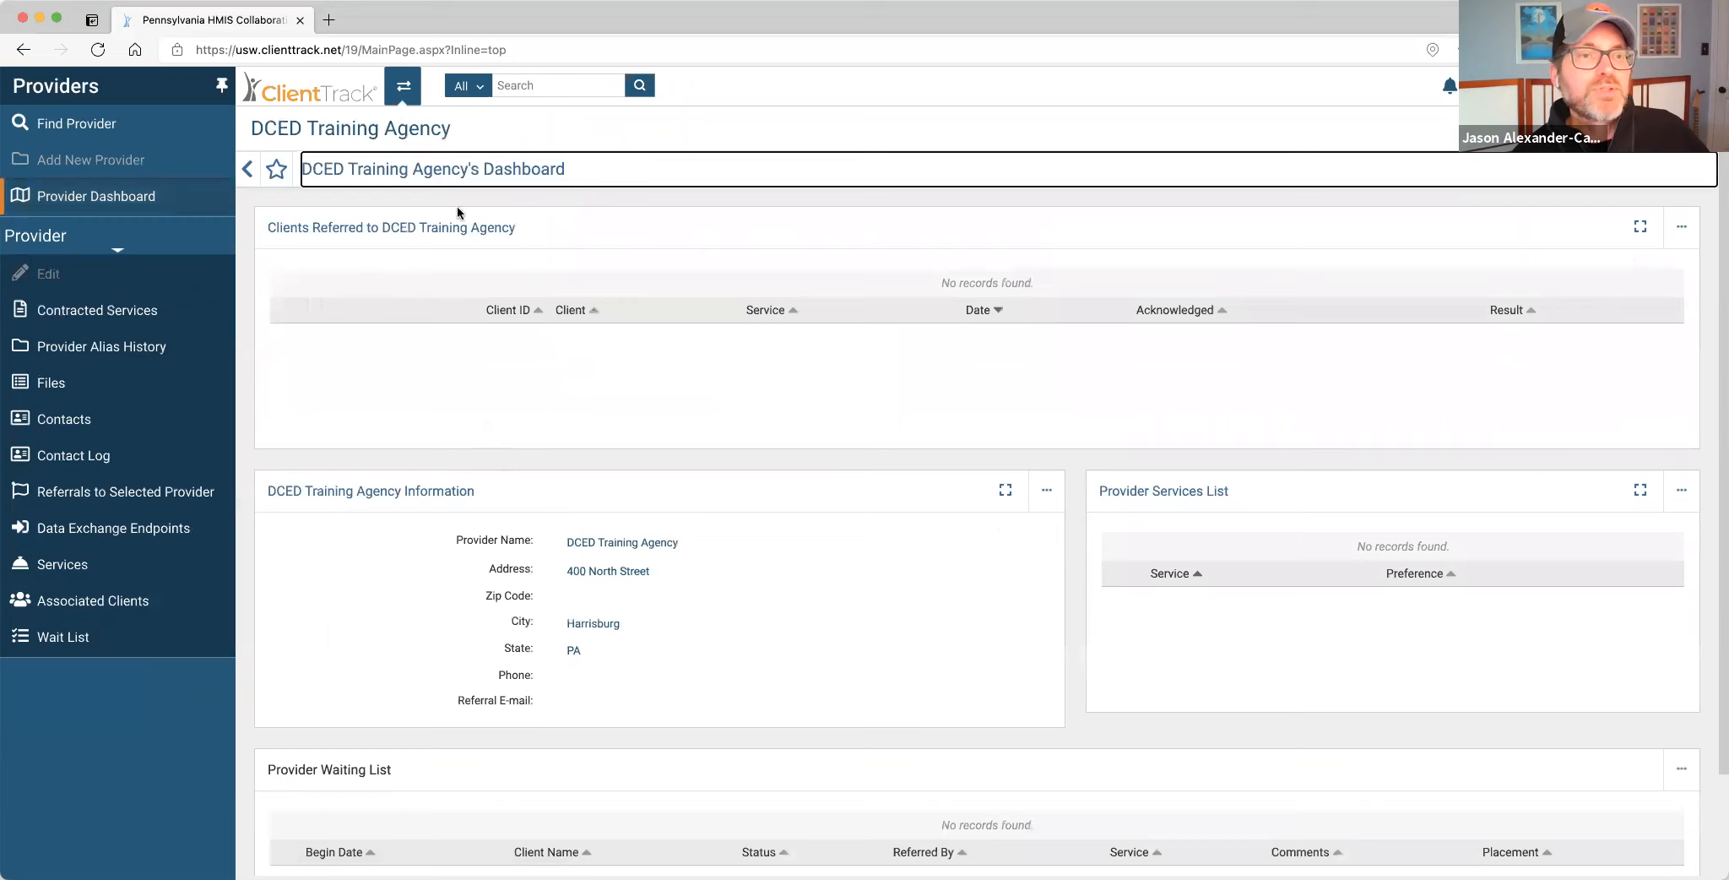
Search Find Provider for providers named 'Fake' in PA.
click(94, 131)
click(834, 232)
text(Fake)
key(Return)
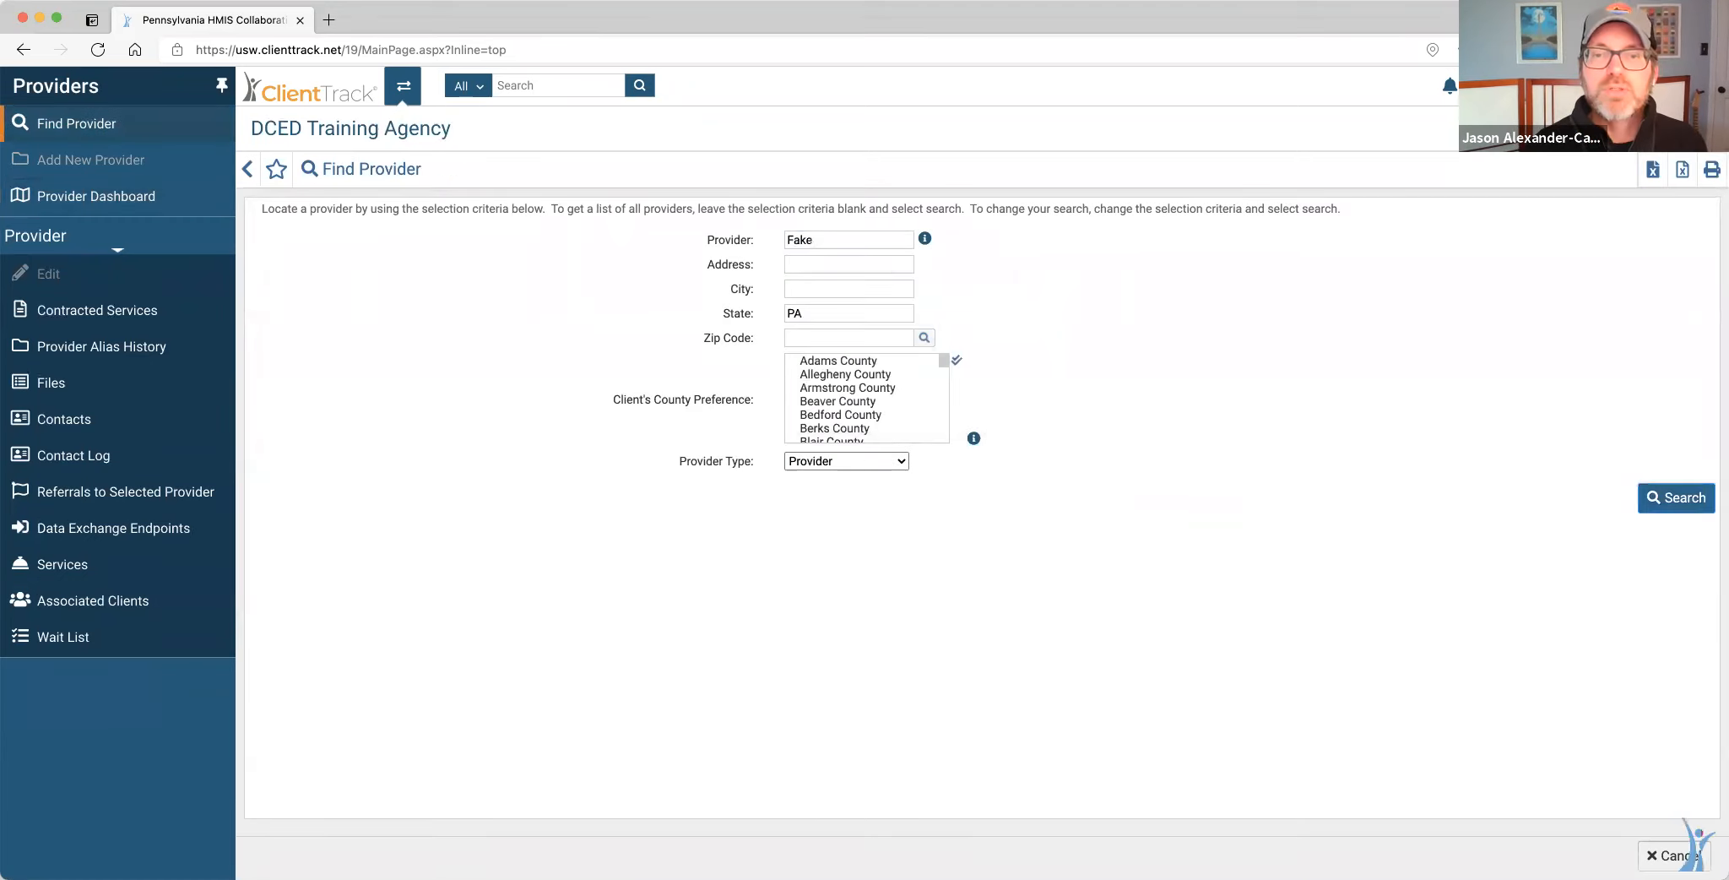
Open My Fake Organization - Emergency Shelter, view its referred clients, then its dashboard showing five referrals.
click(517, 614)
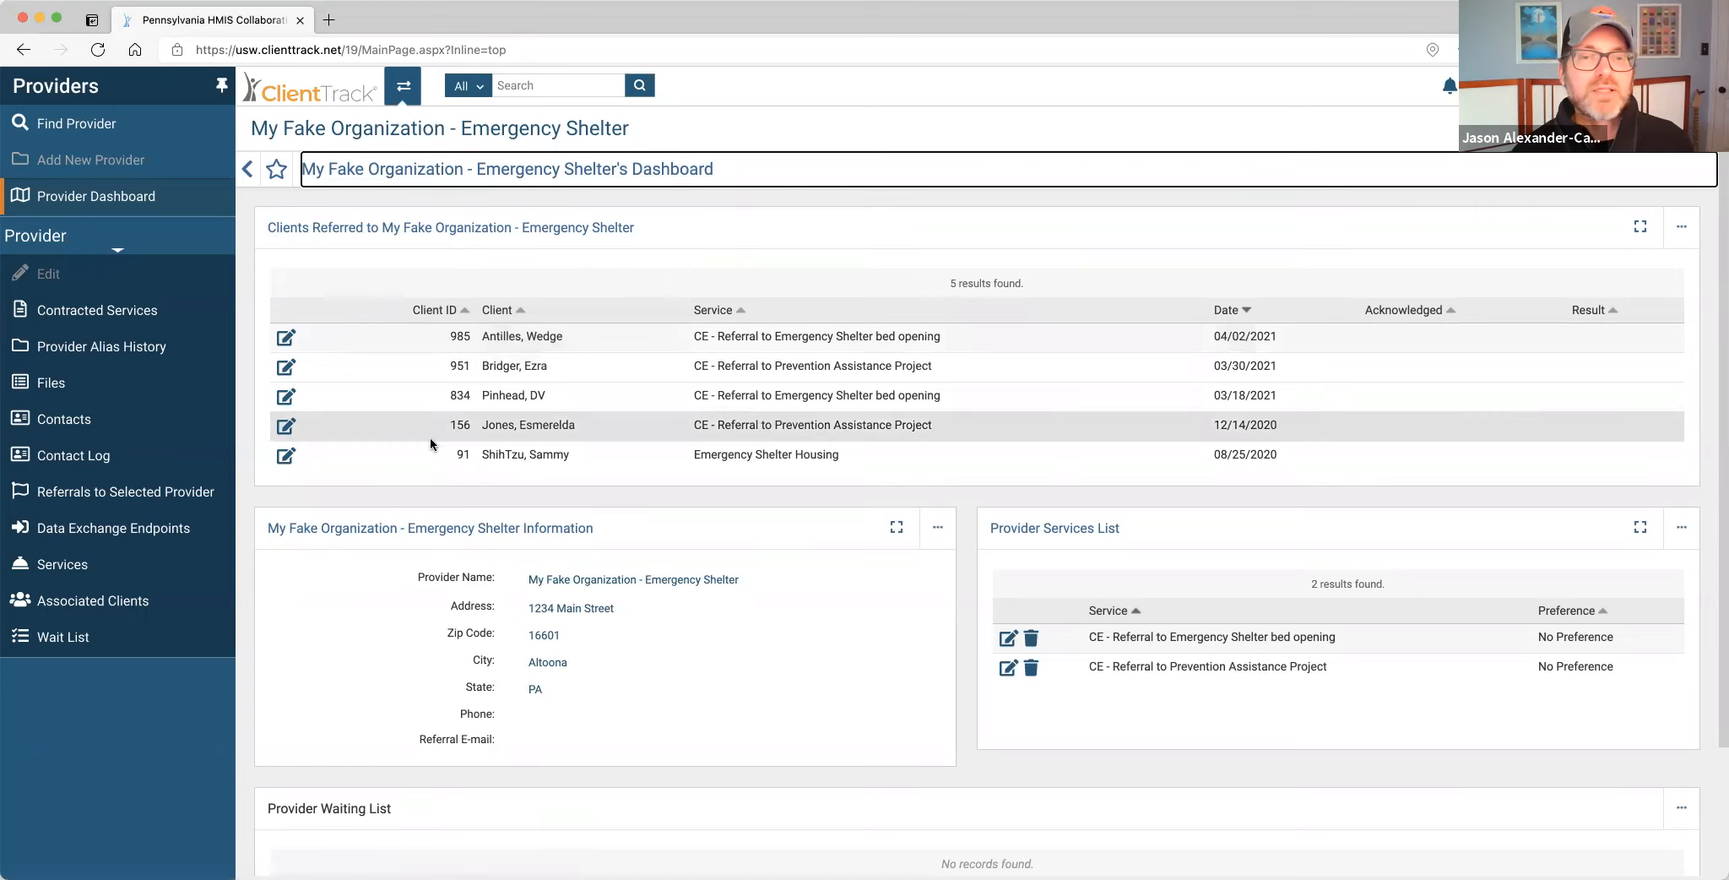
click(169, 491)
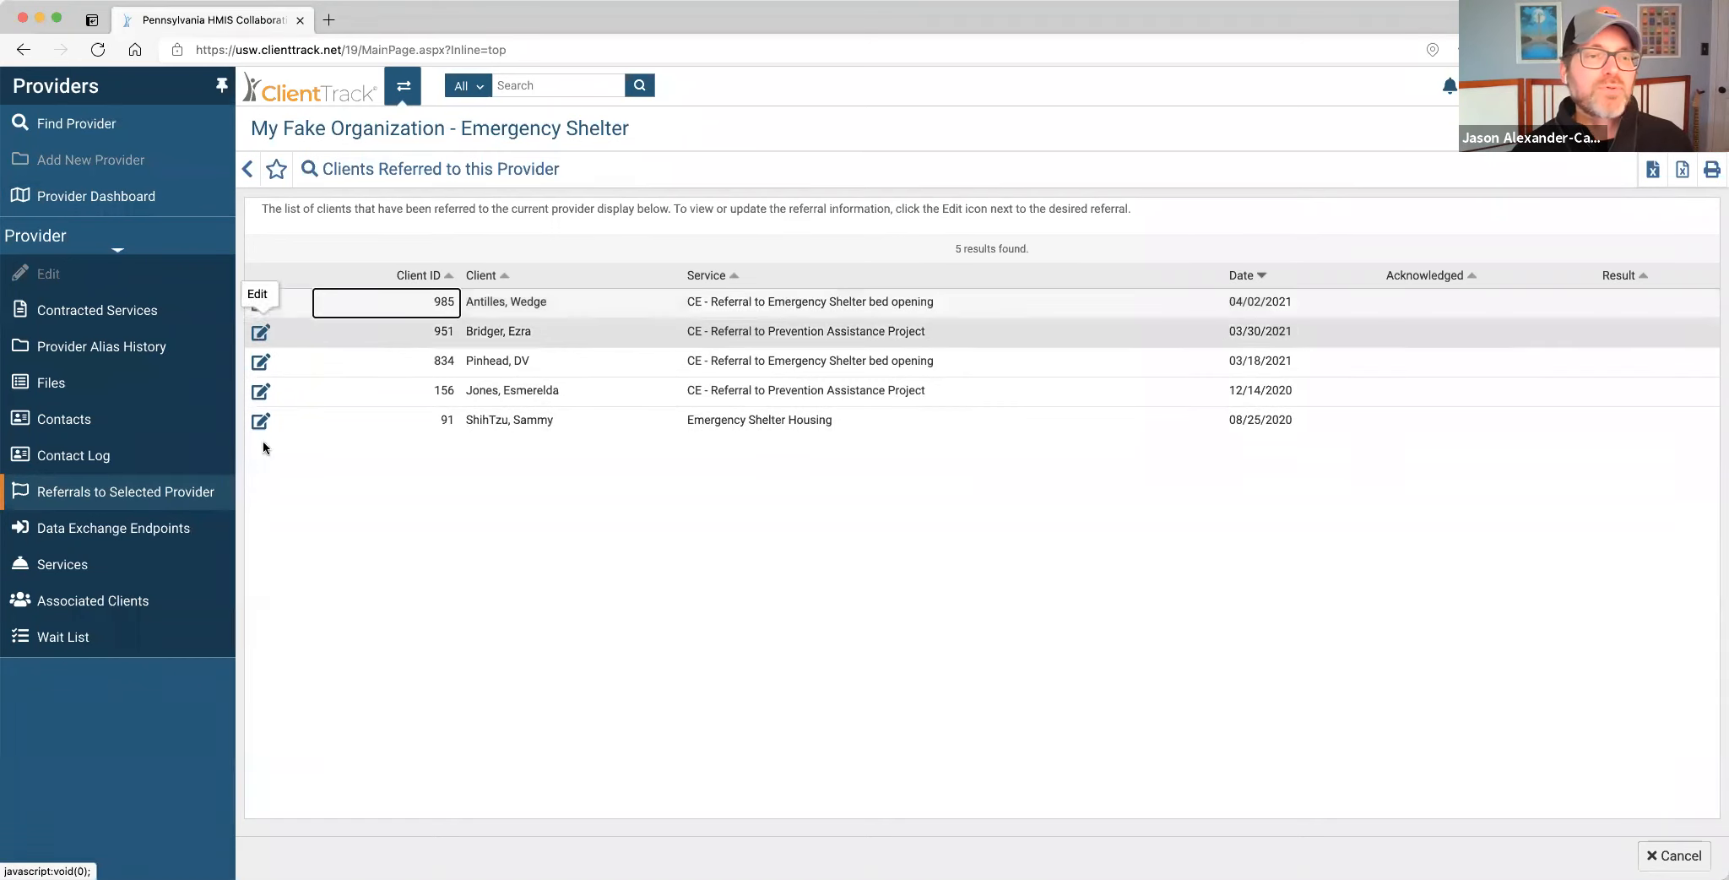
click(140, 196)
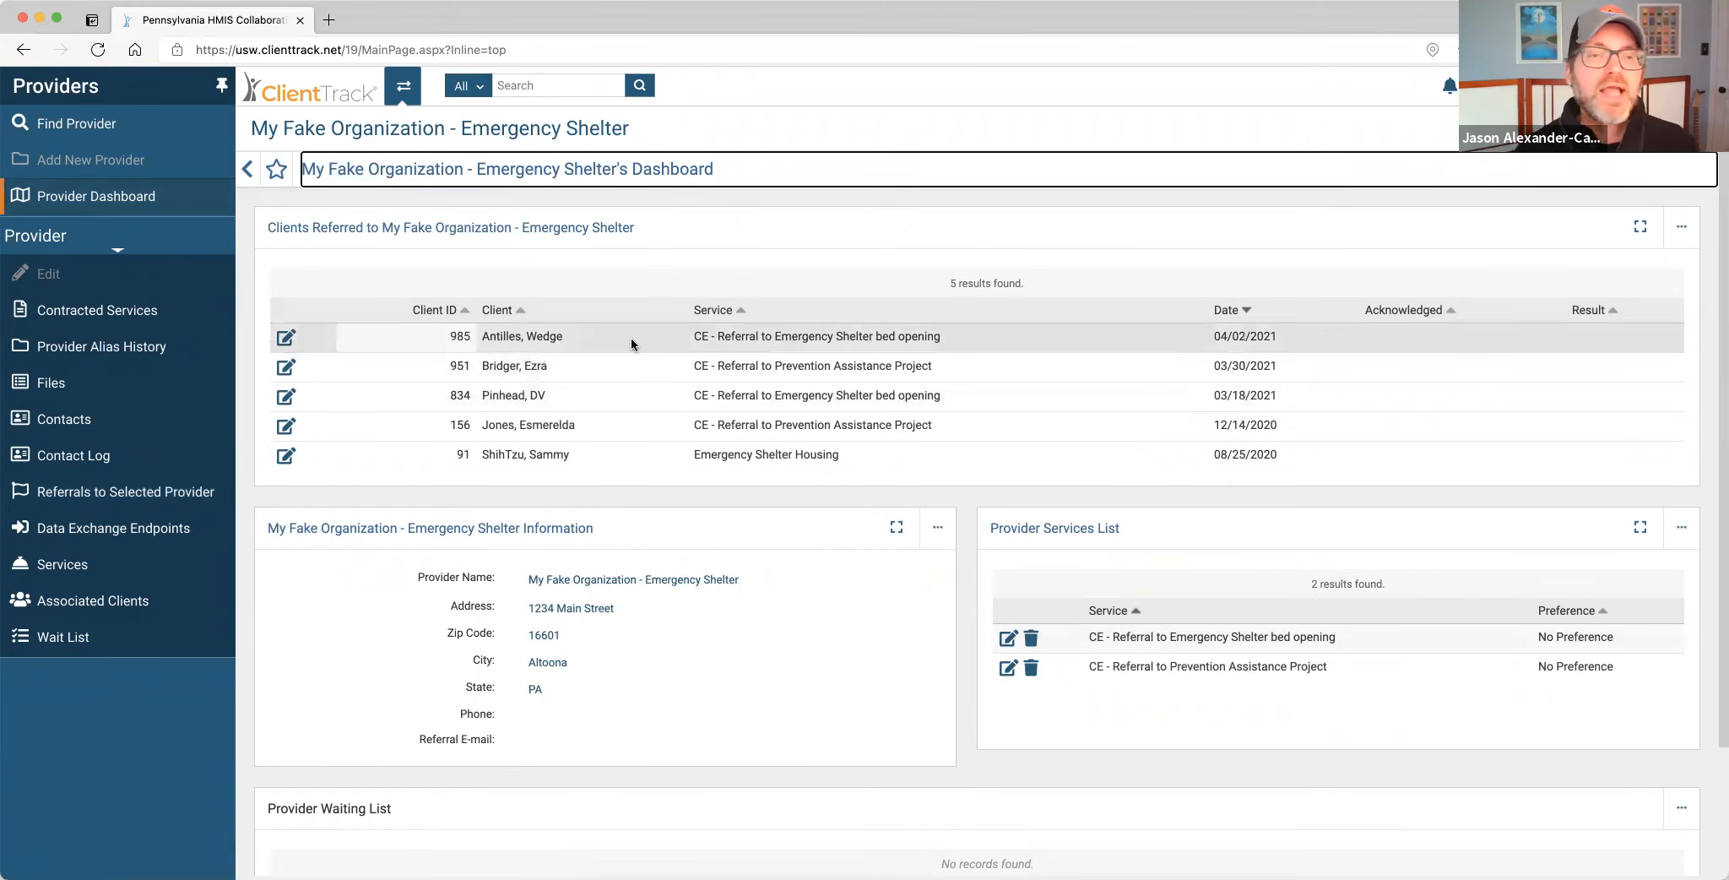
Mark the top bed-opening referral as acknowledged today, 04/02/2021, and save it.
click(286, 339)
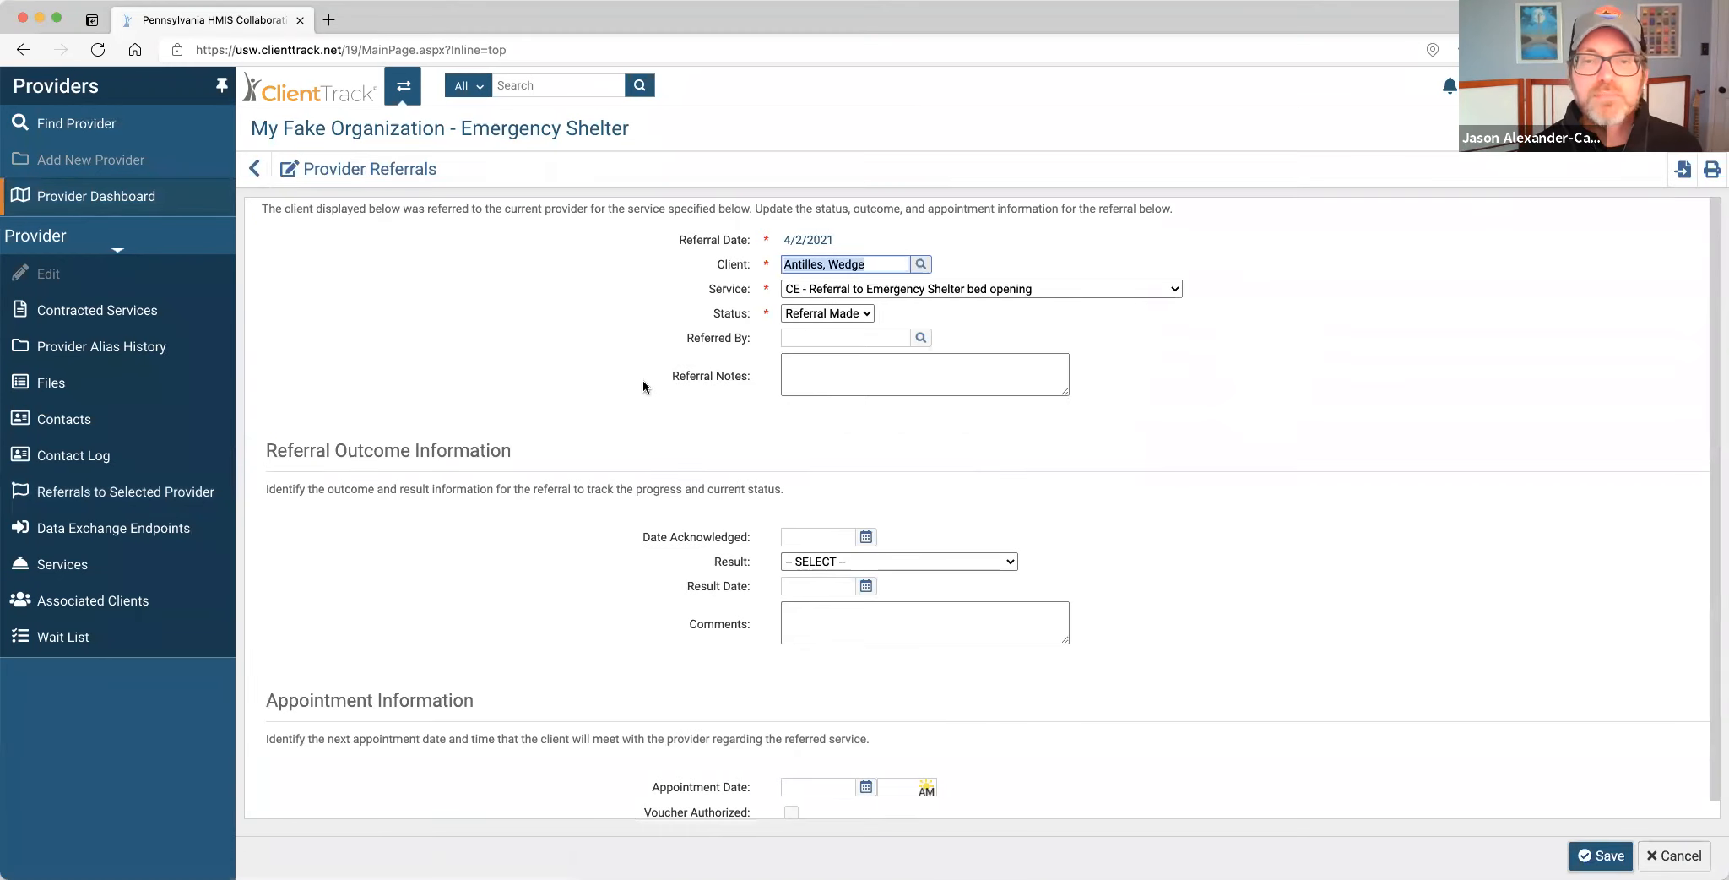
click(804, 368)
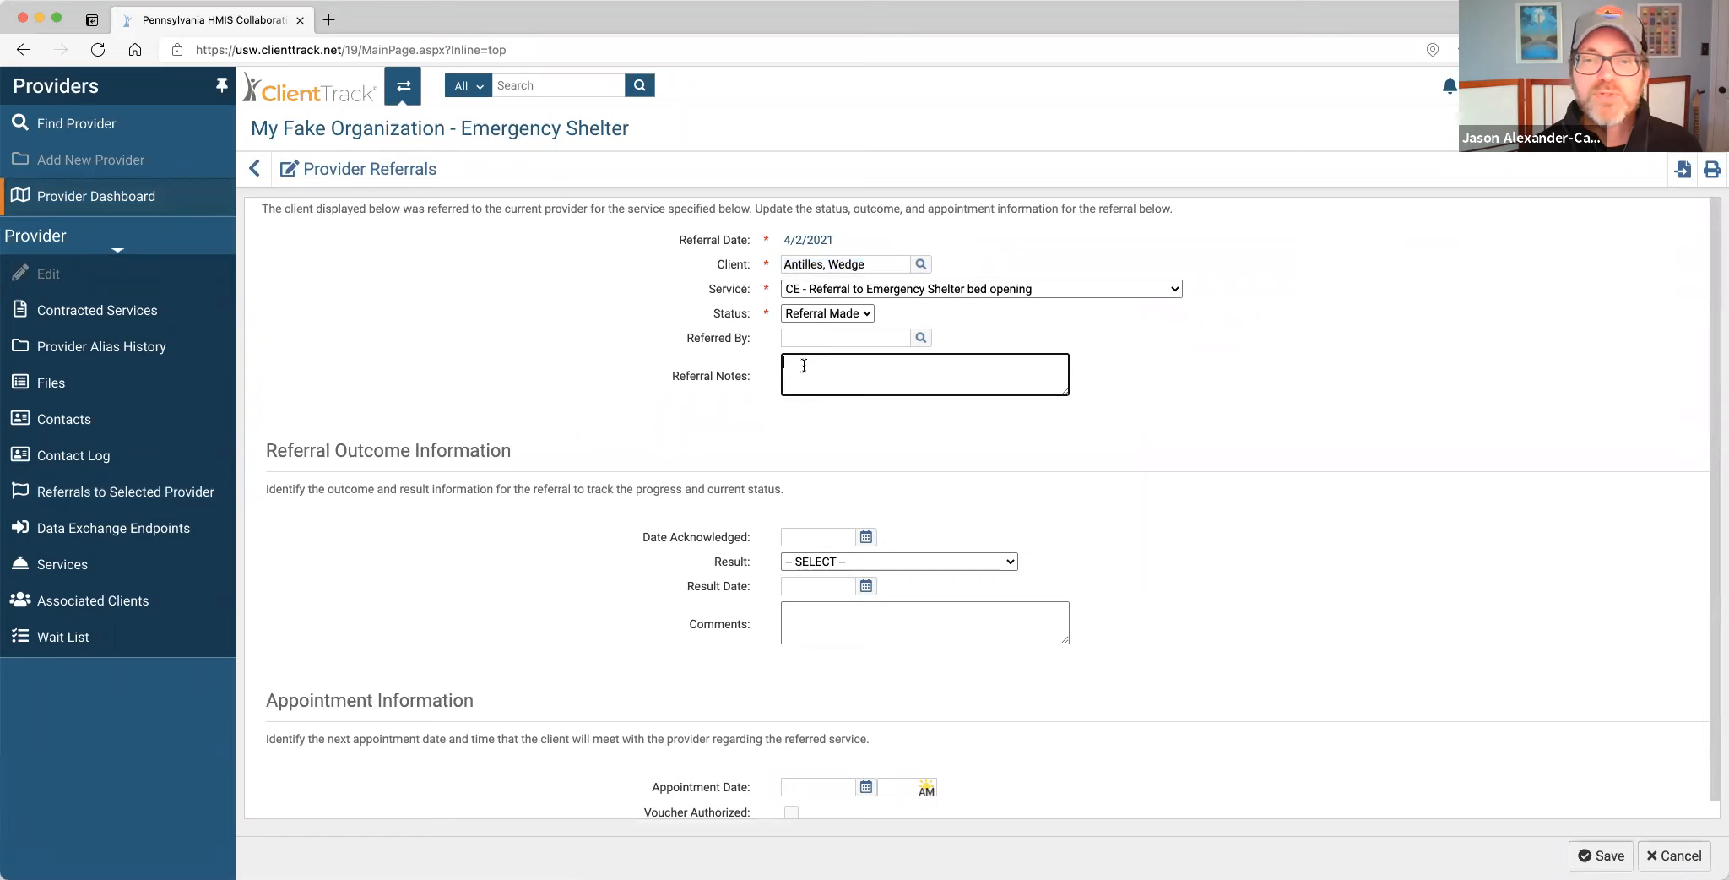
scroll(963, 418, down, 1)
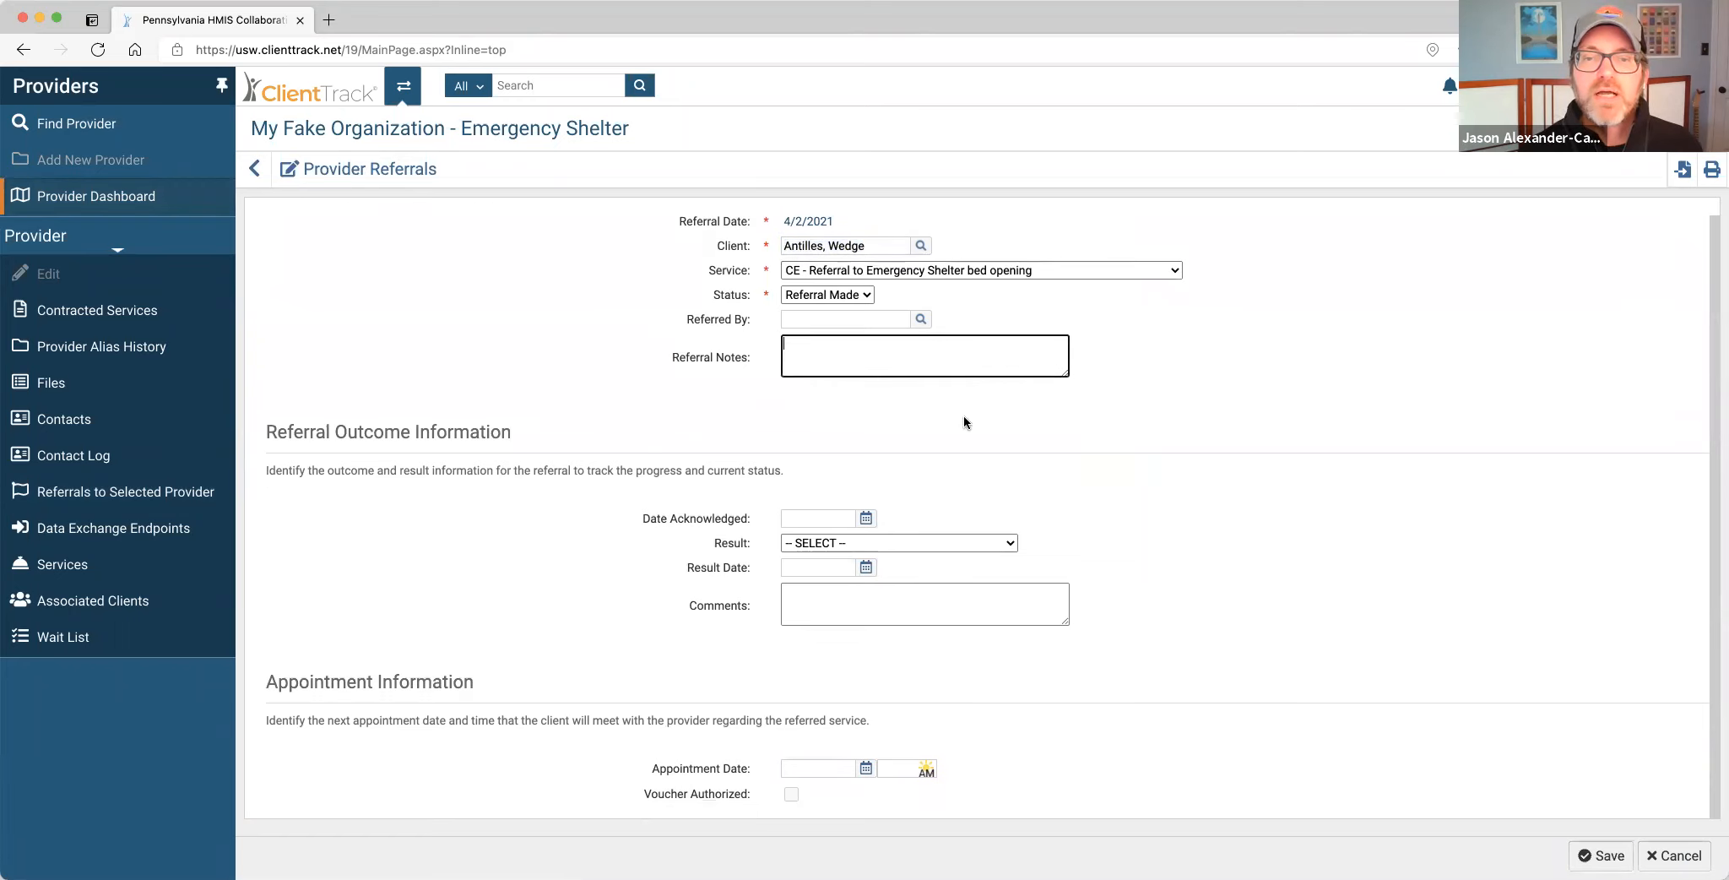
click(865, 518)
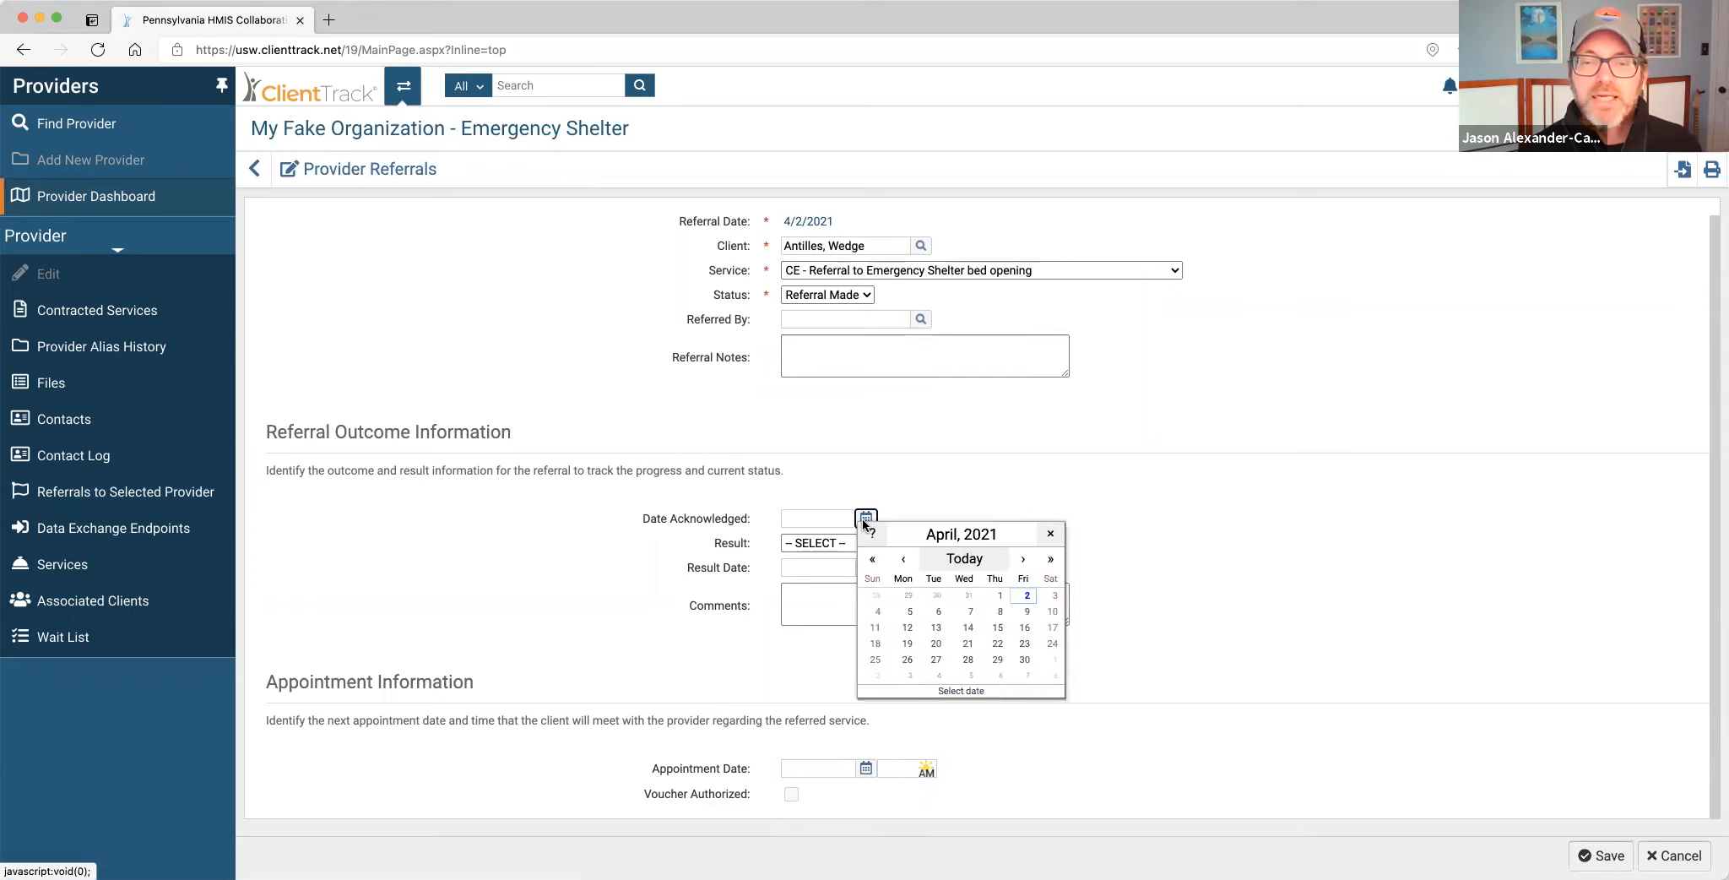
click(965, 560)
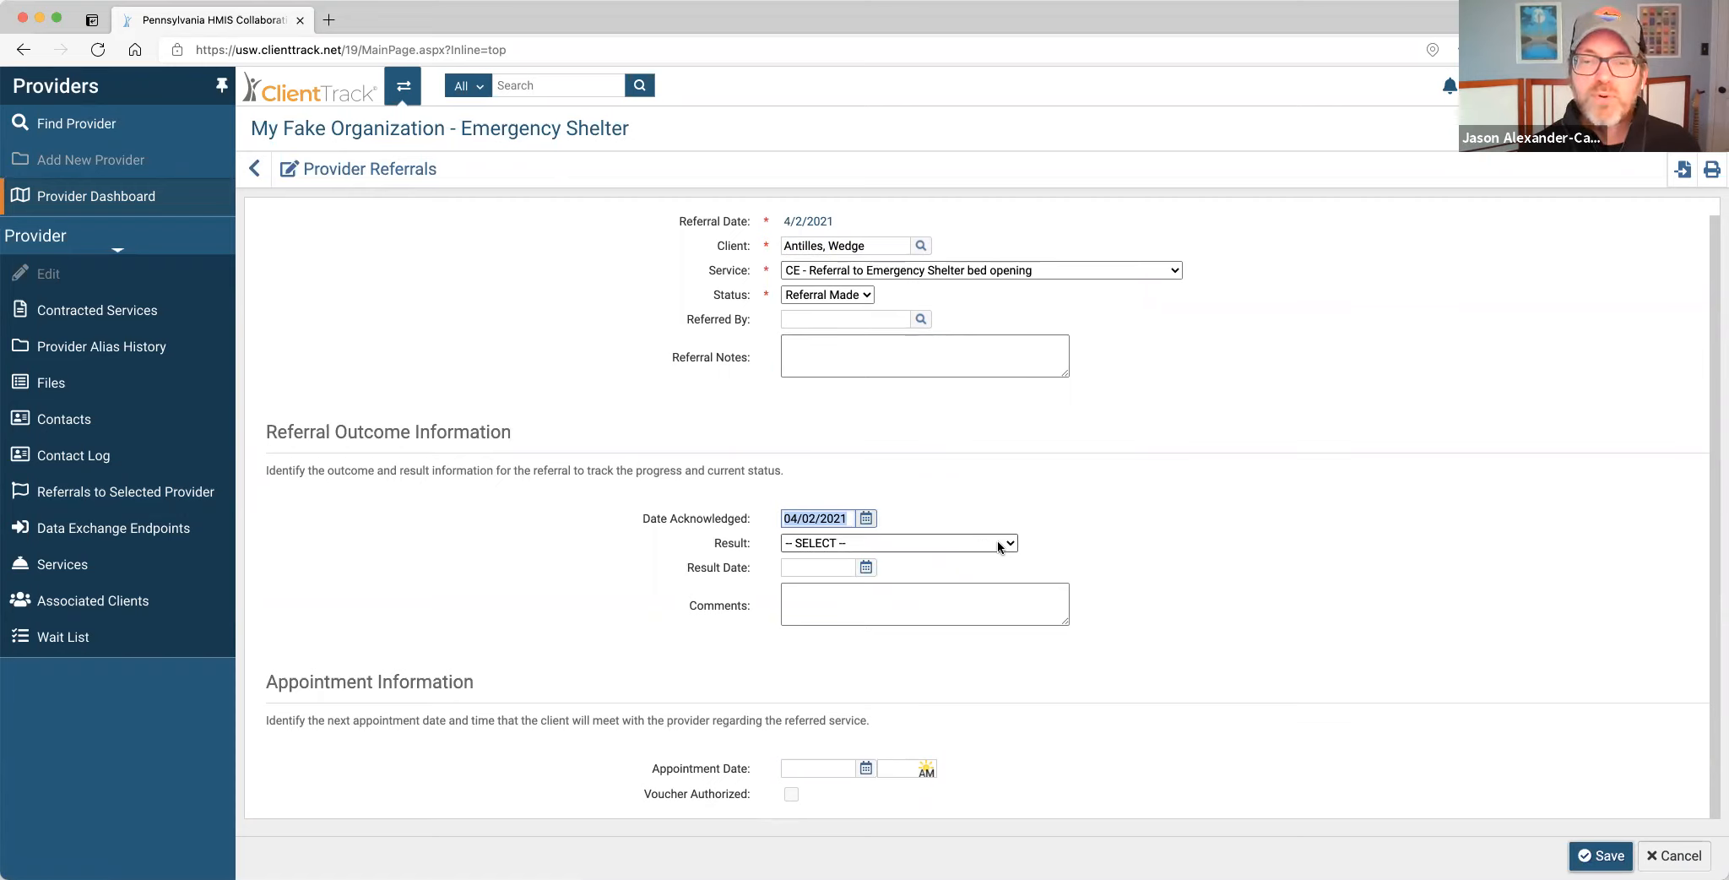
click(1600, 855)
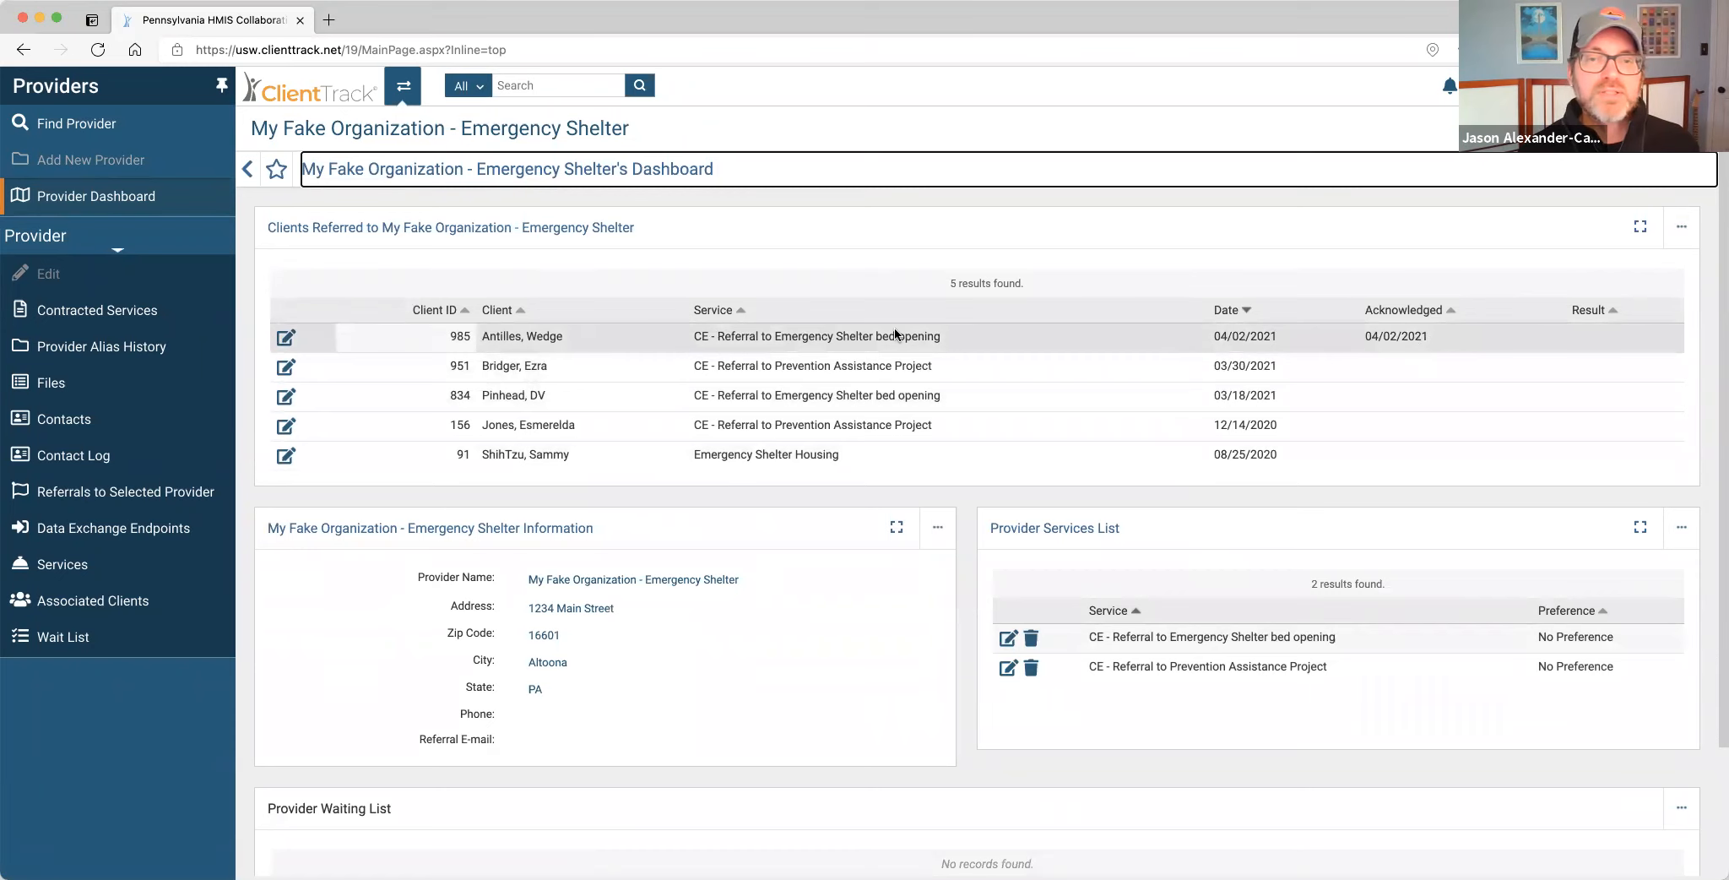
Give the top referral result date 04/02/2021 and result Rejected.
click(287, 339)
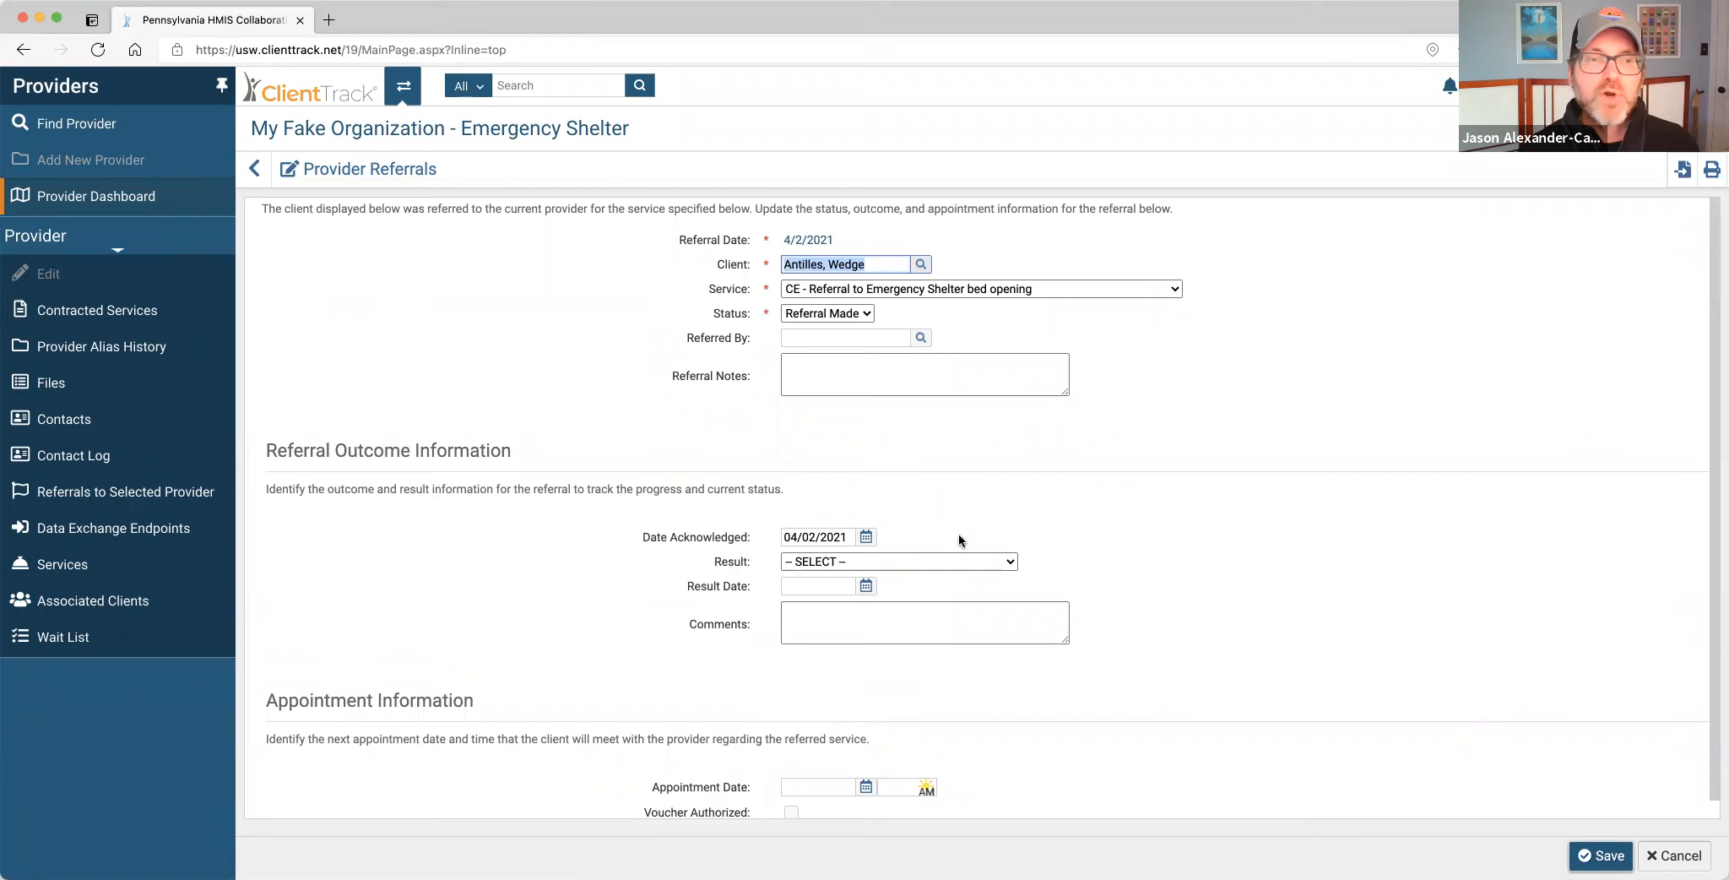
click(955, 561)
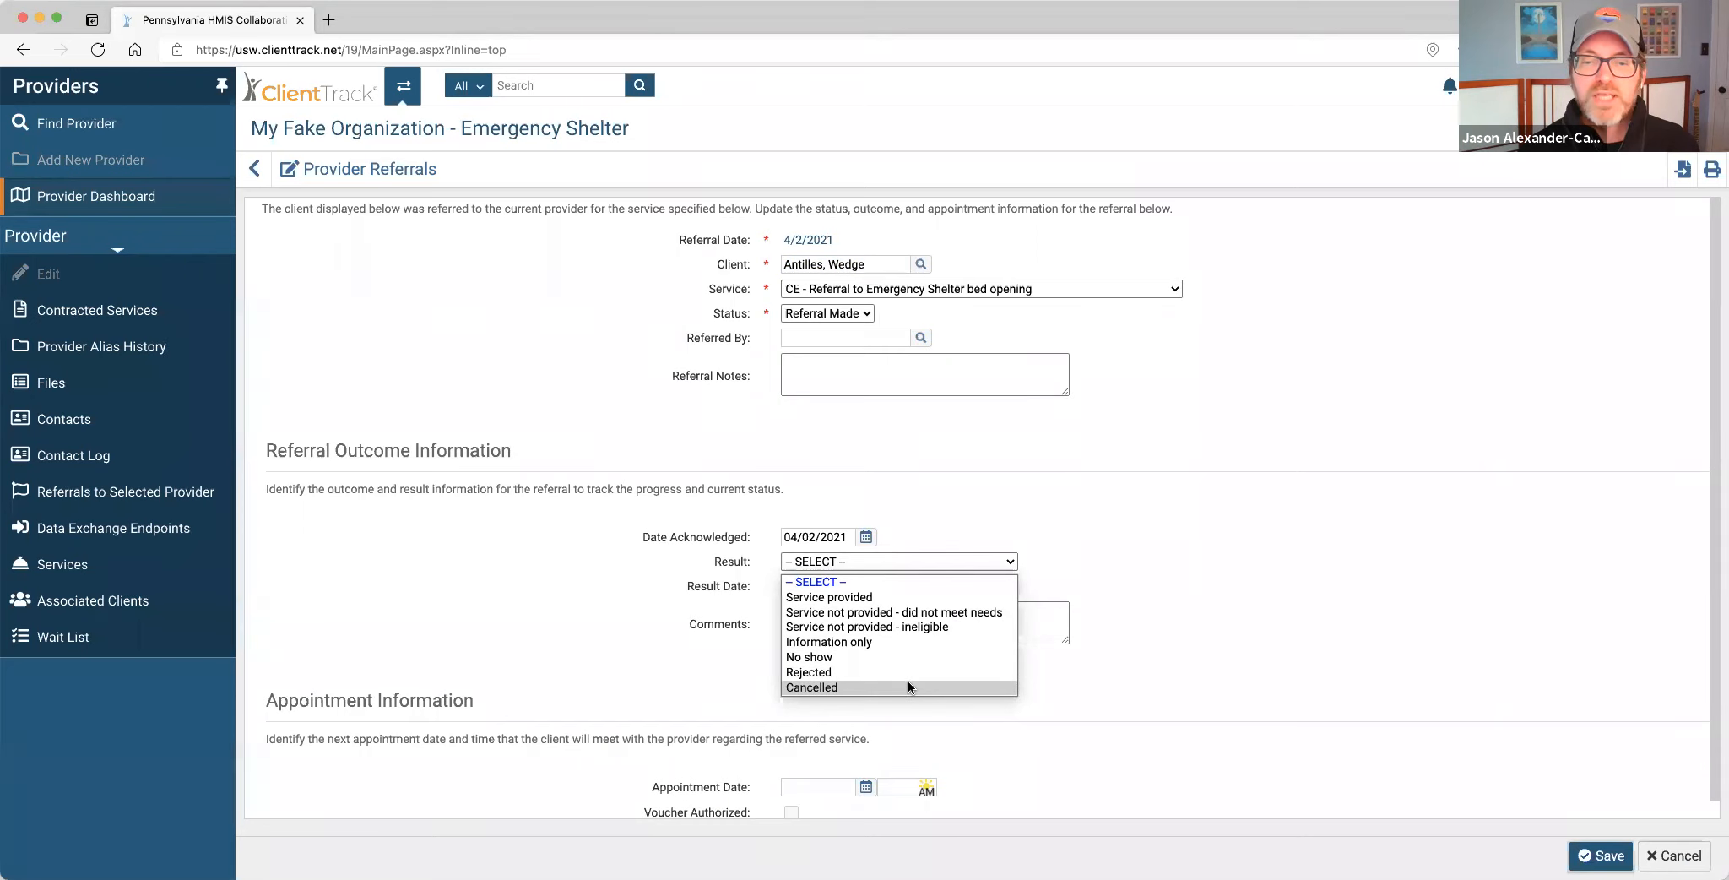
click(893, 597)
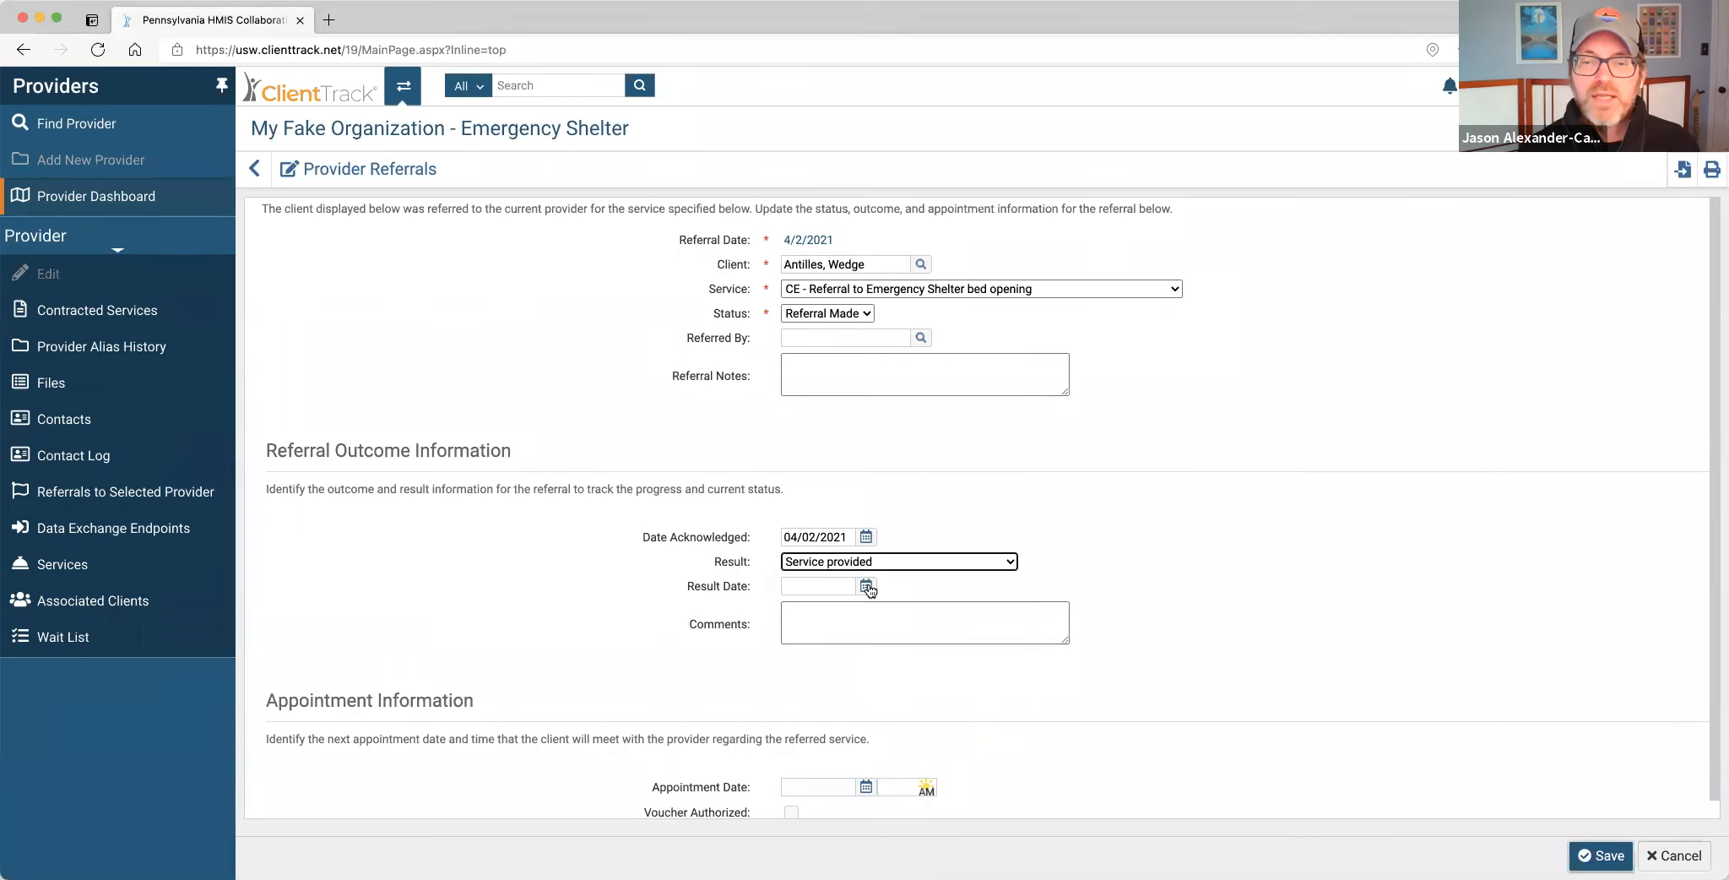
click(867, 587)
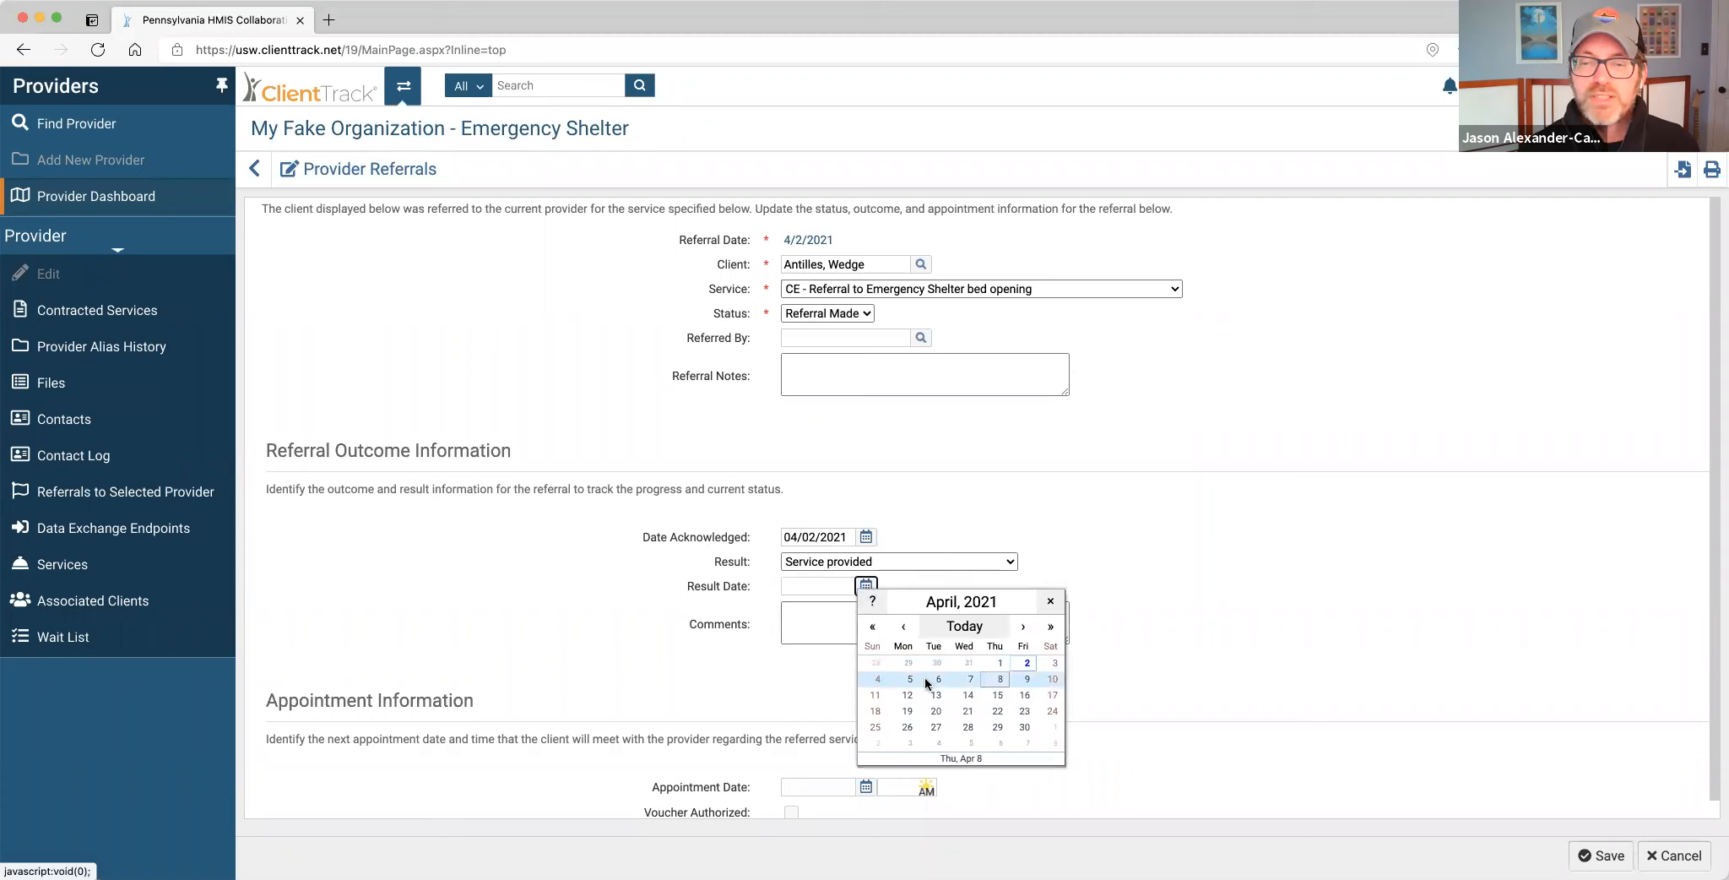
click(1026, 664)
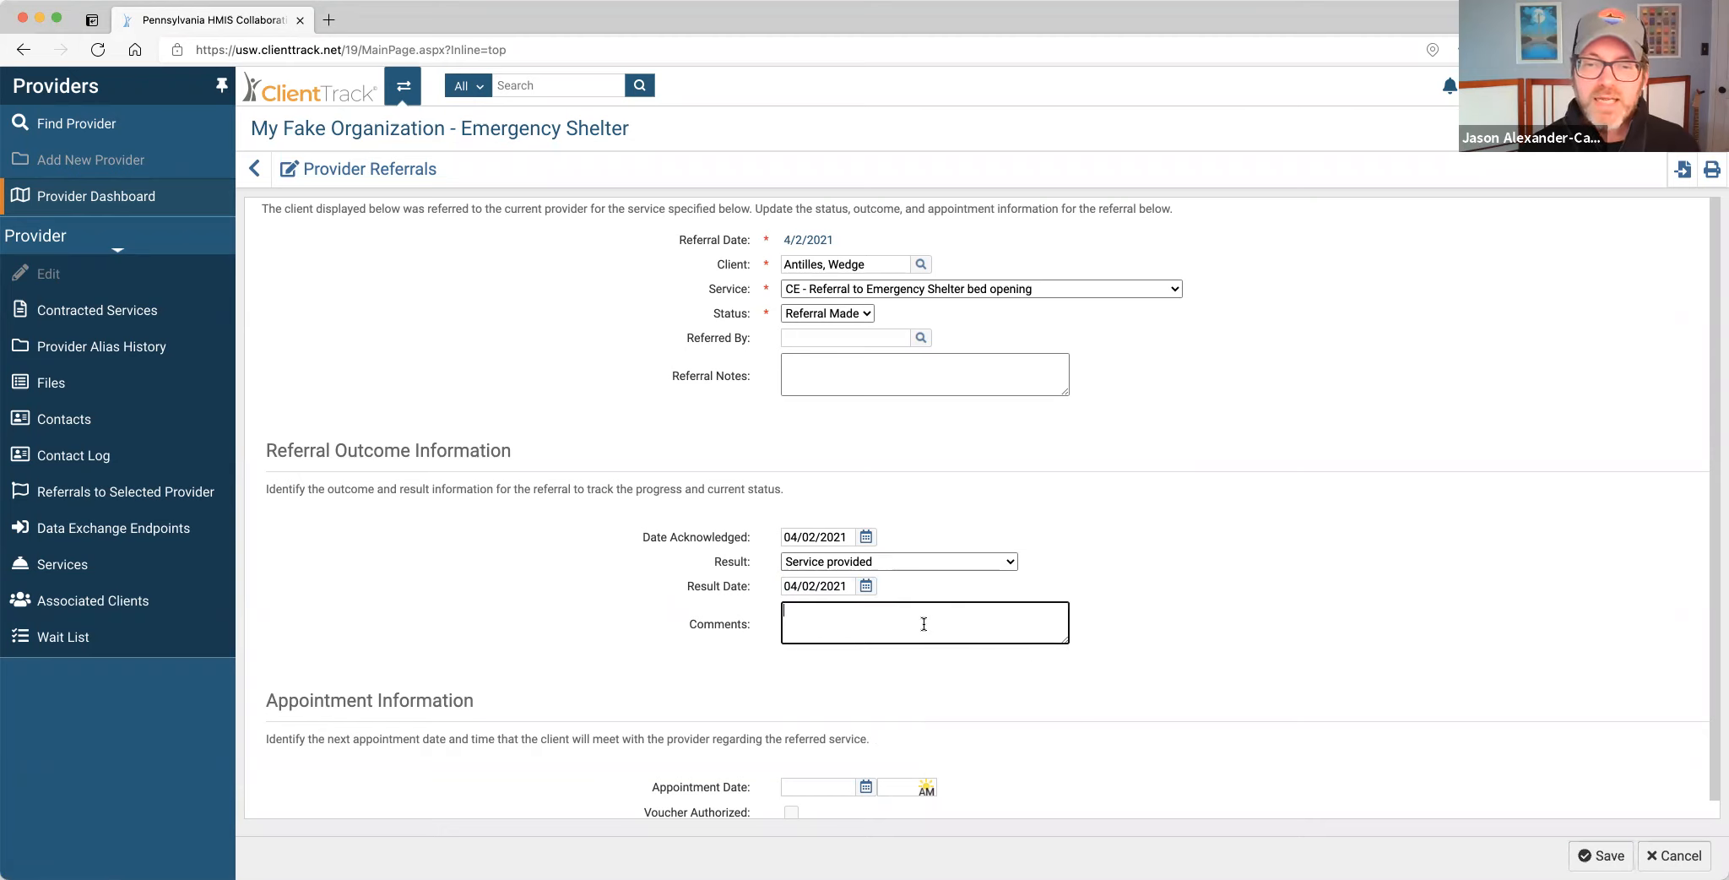
click(918, 563)
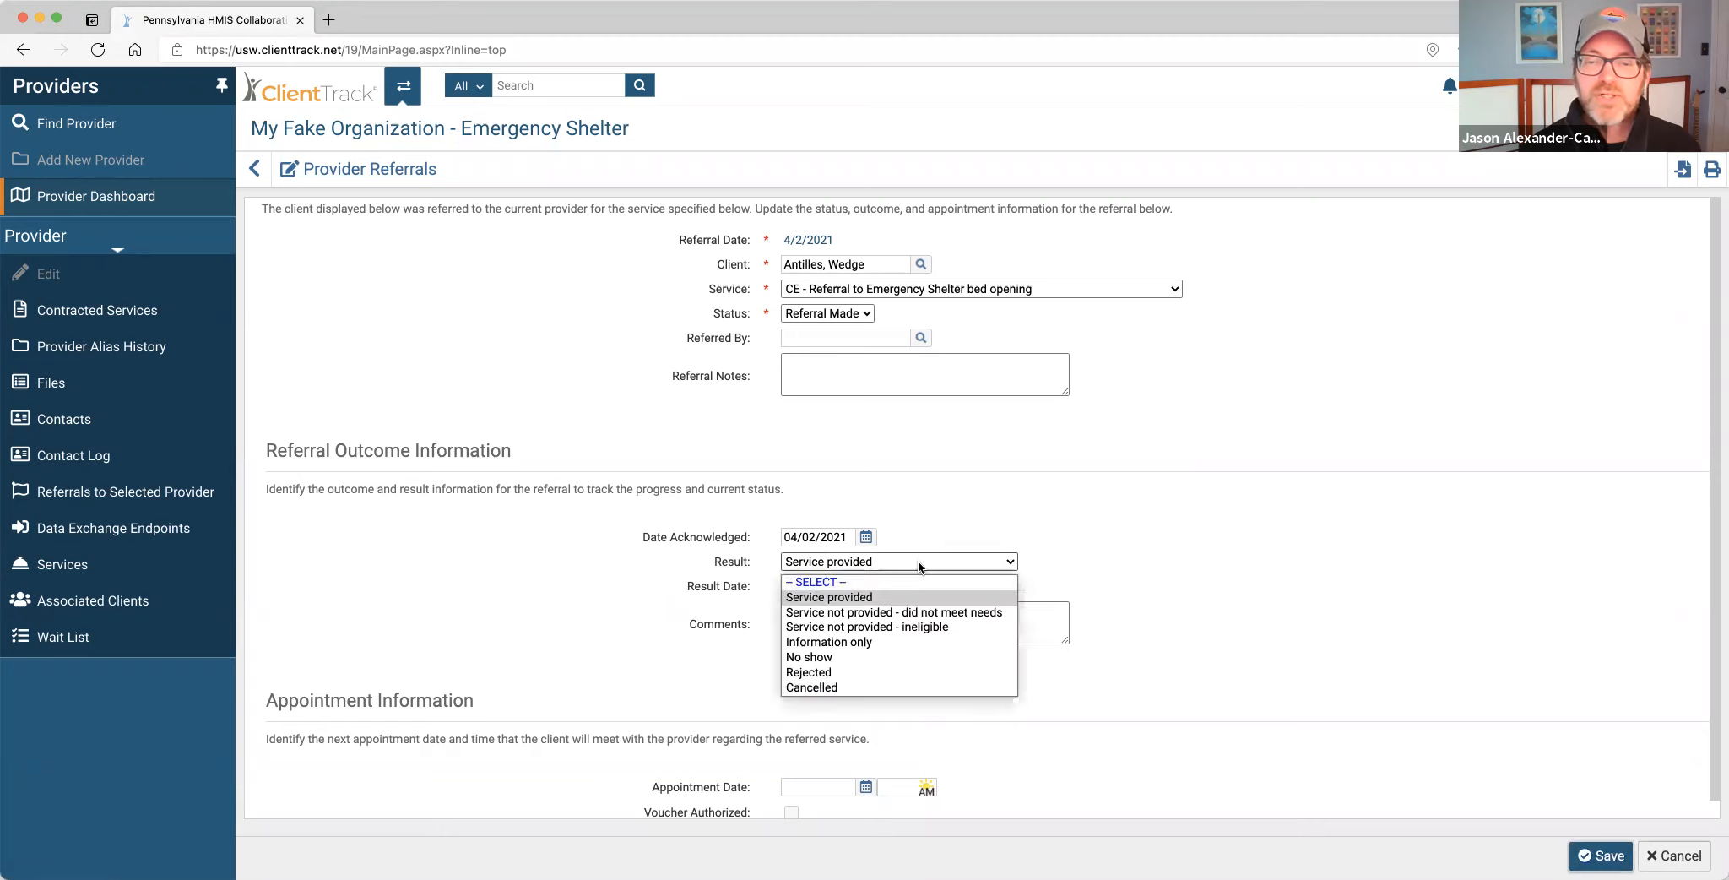
click(904, 673)
click(905, 626)
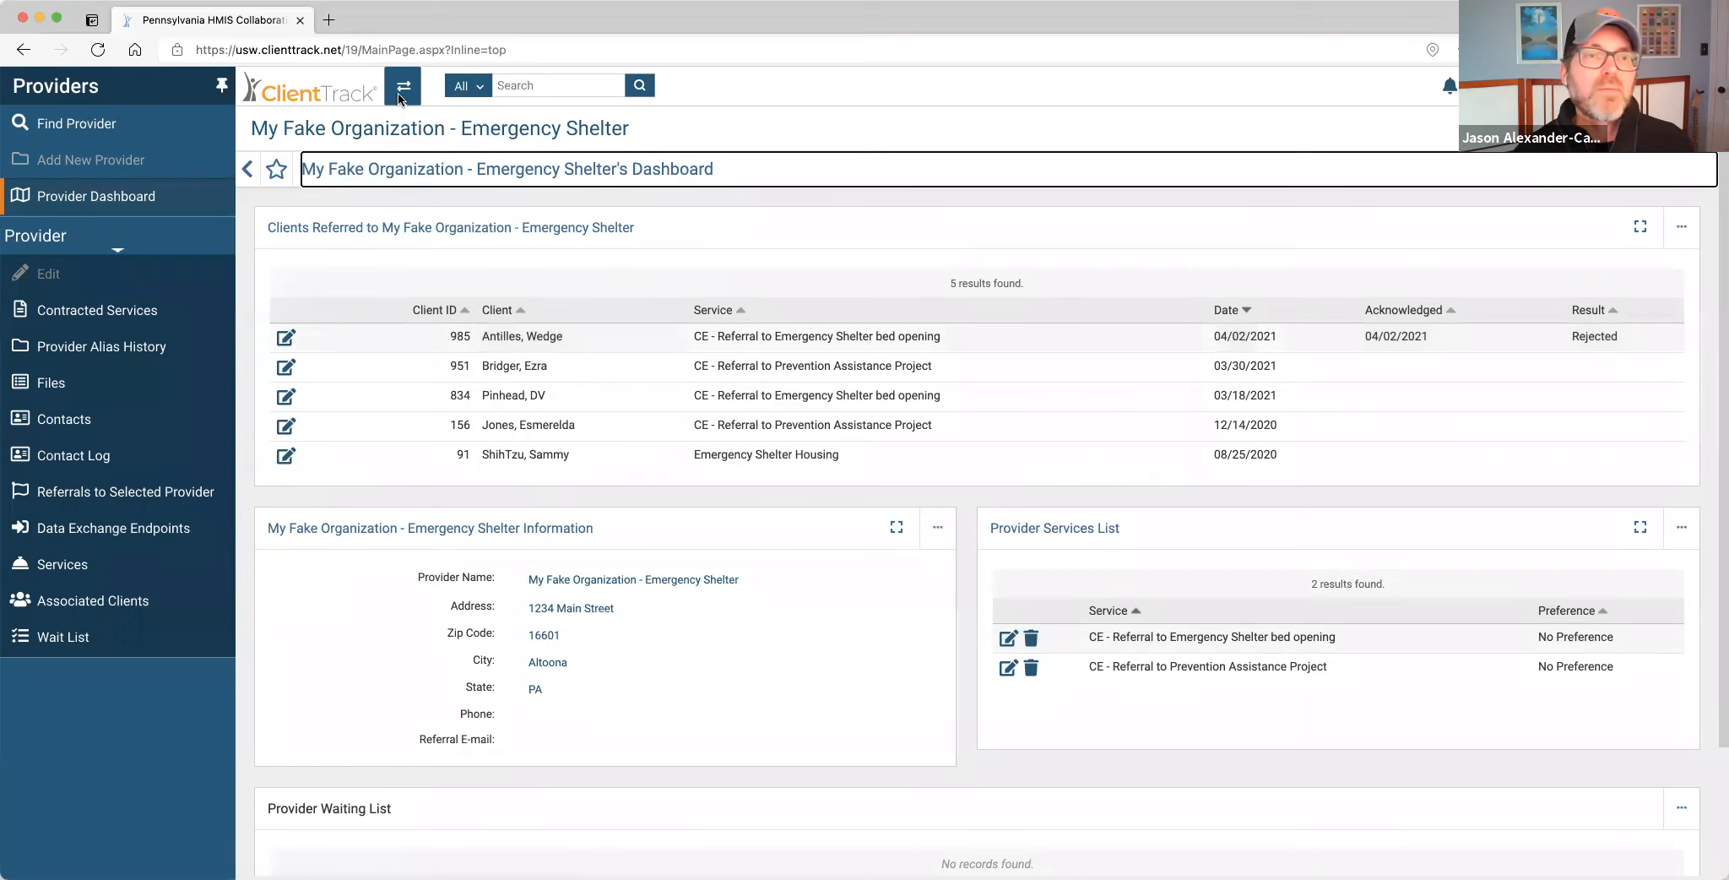
Switch to the client's workspace and open the CE Services events list from the dashboard.
click(401, 99)
click(558, 461)
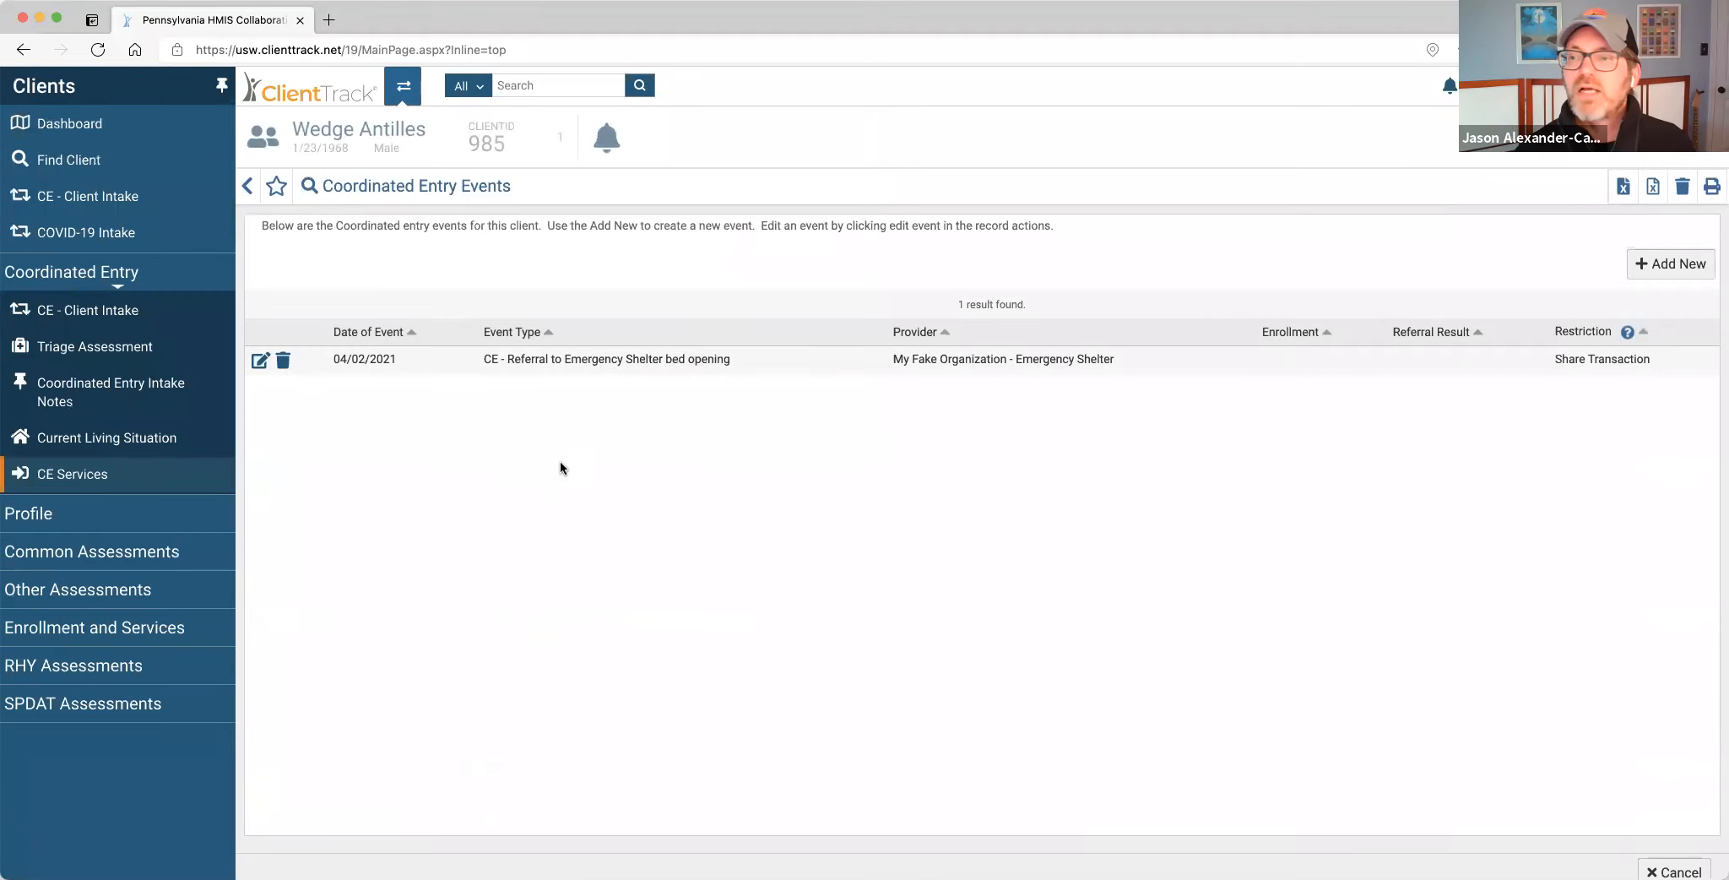
click(93, 124)
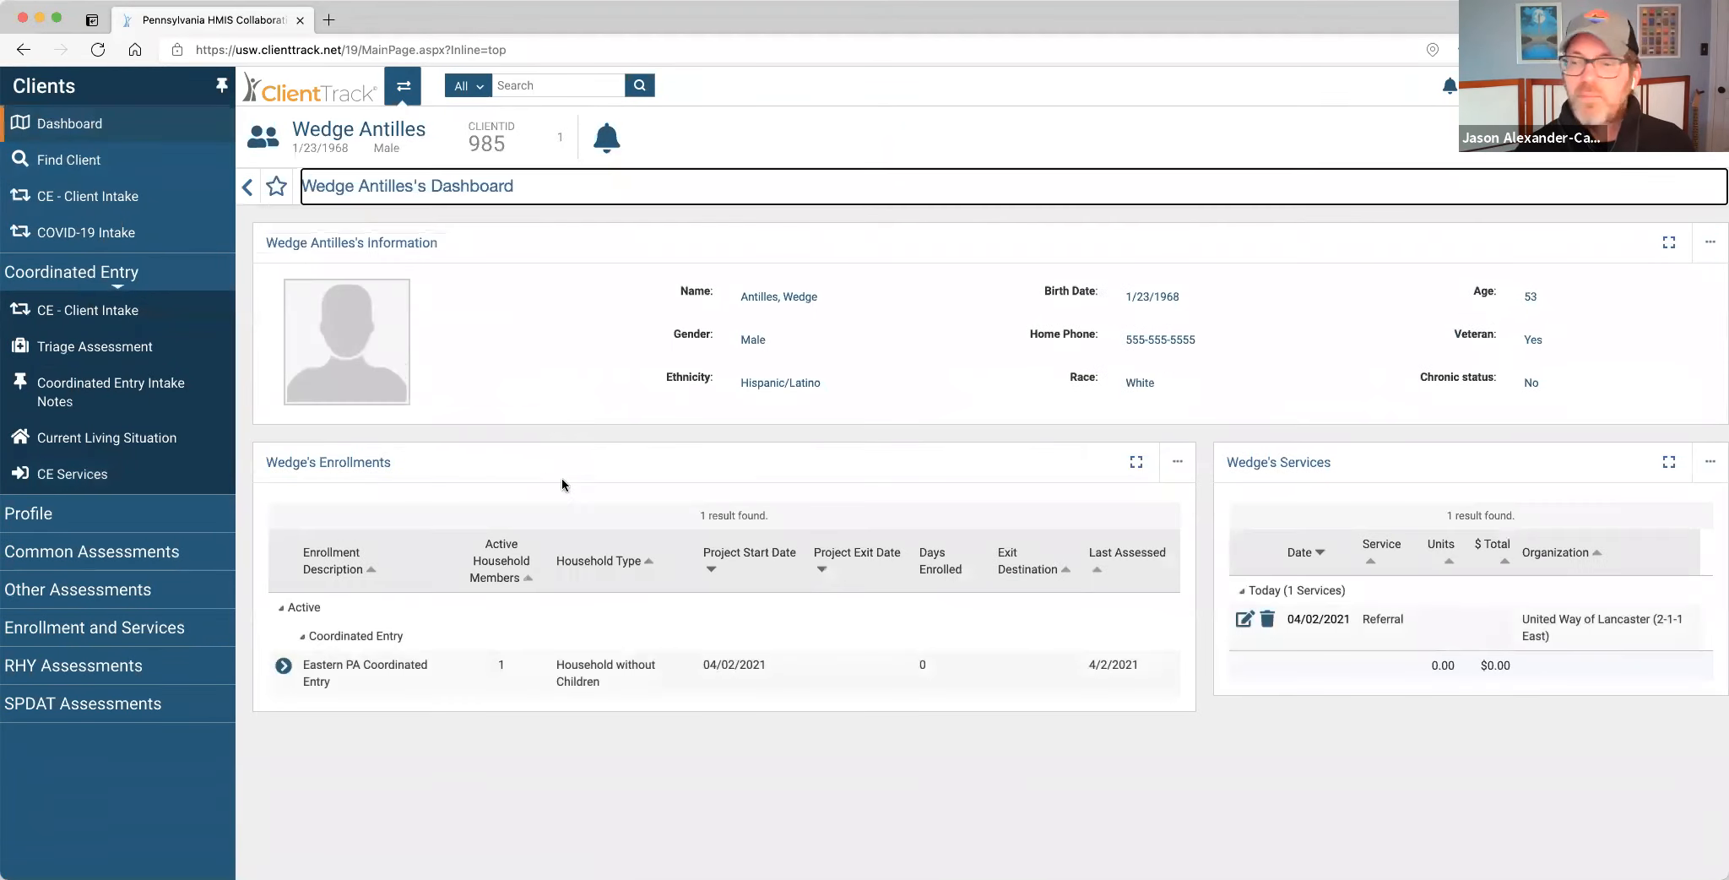
click(84, 473)
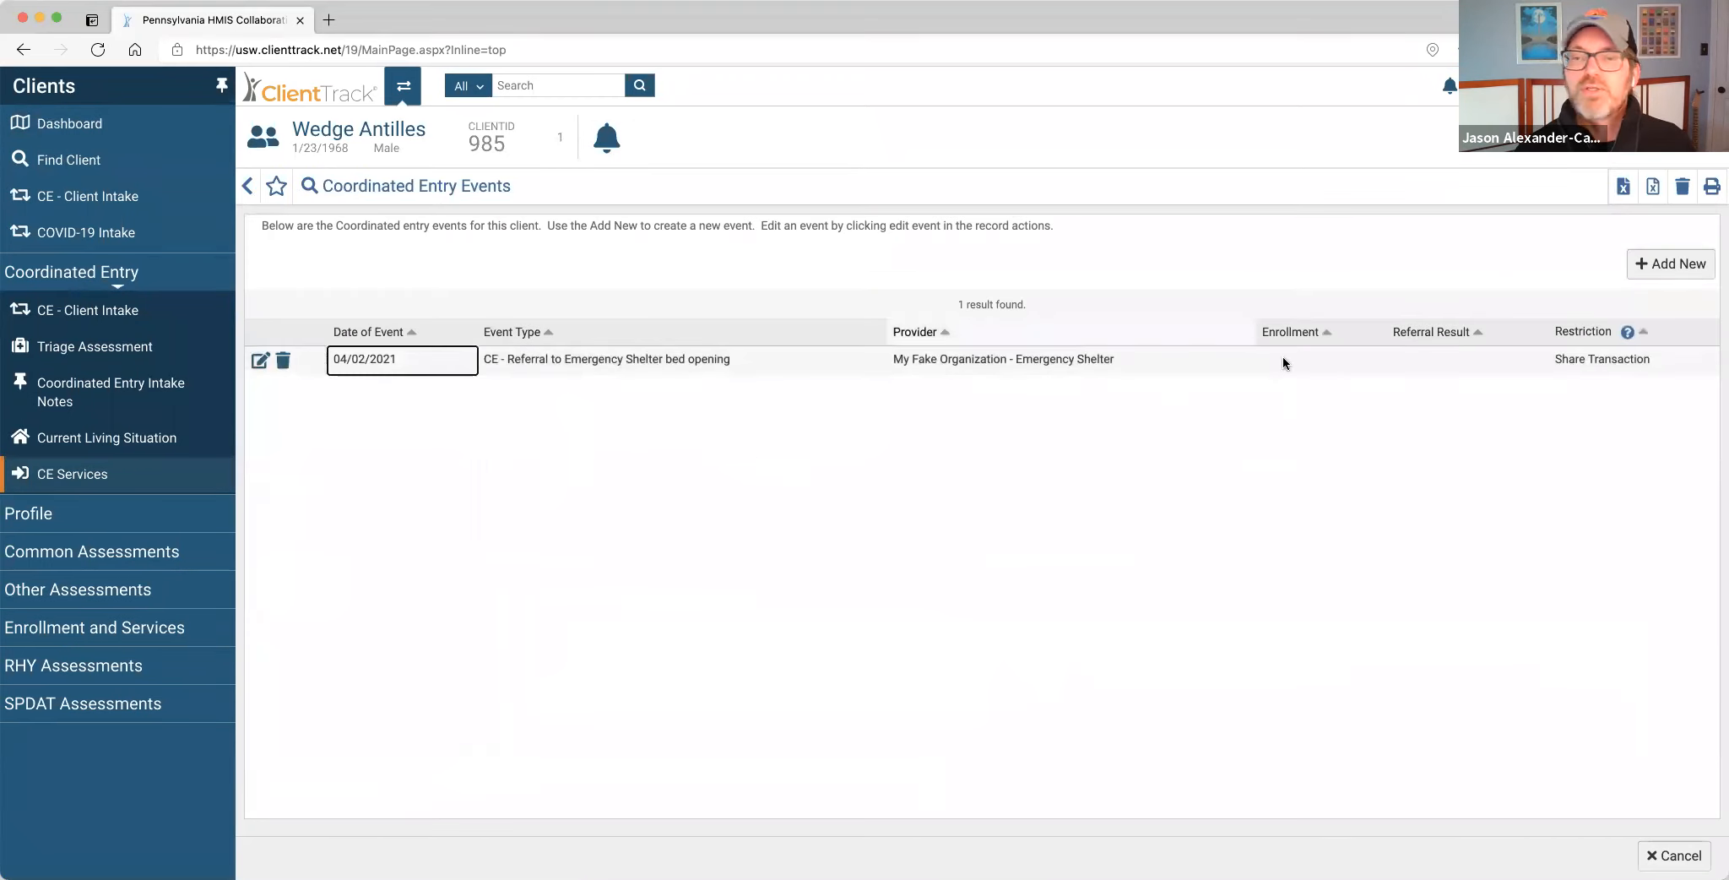
click(260, 360)
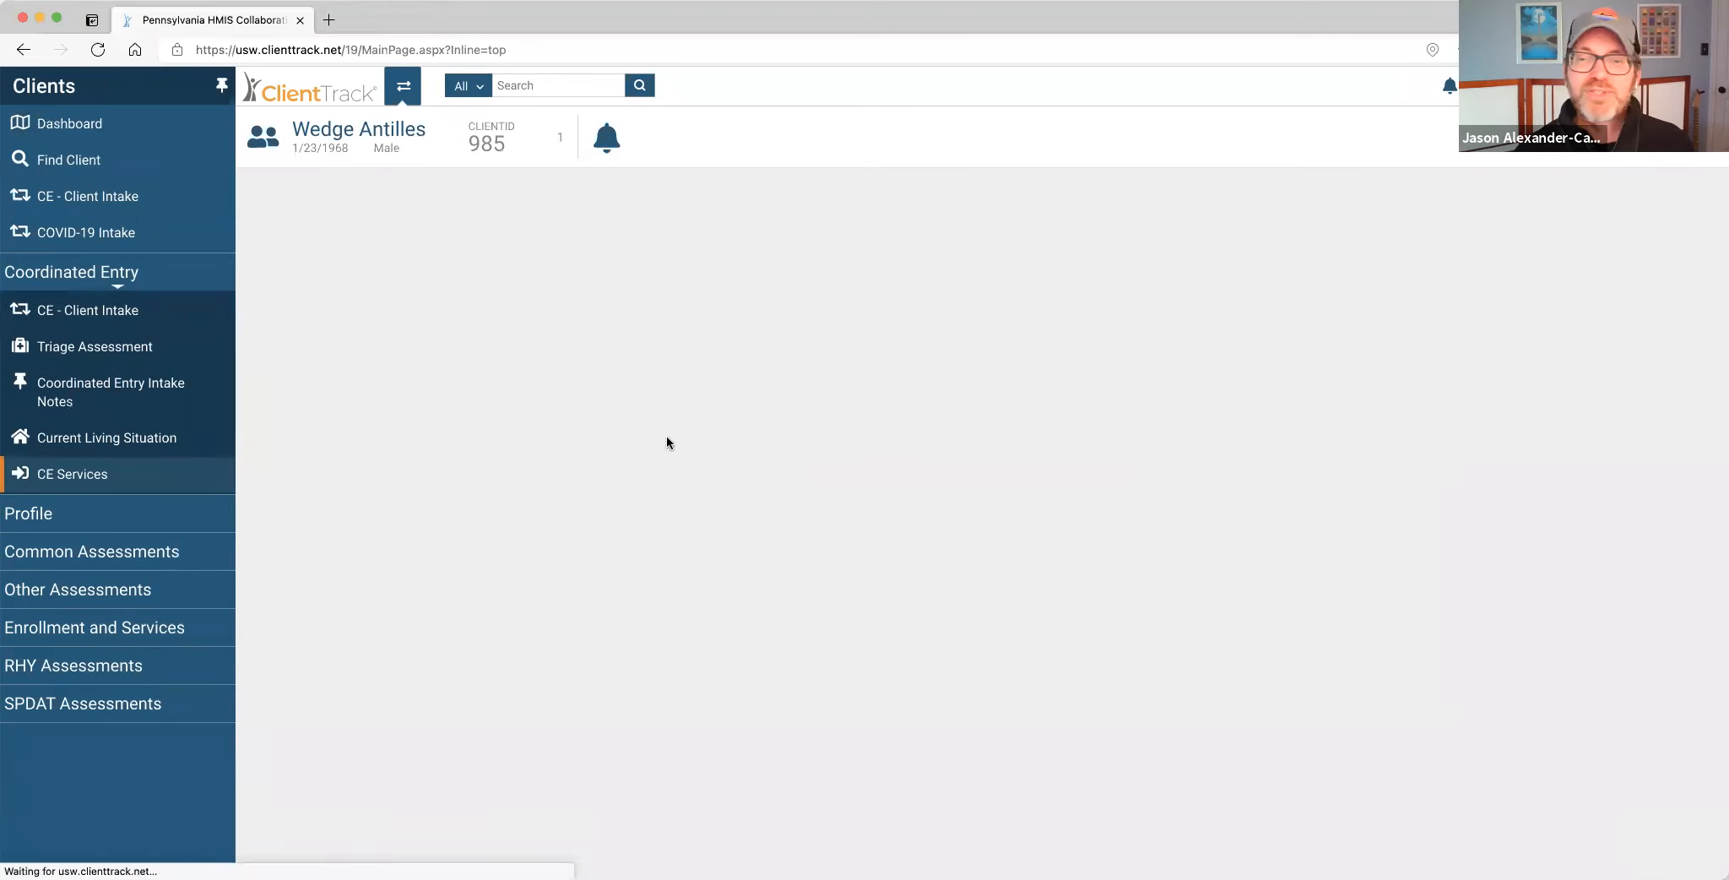
click(252, 187)
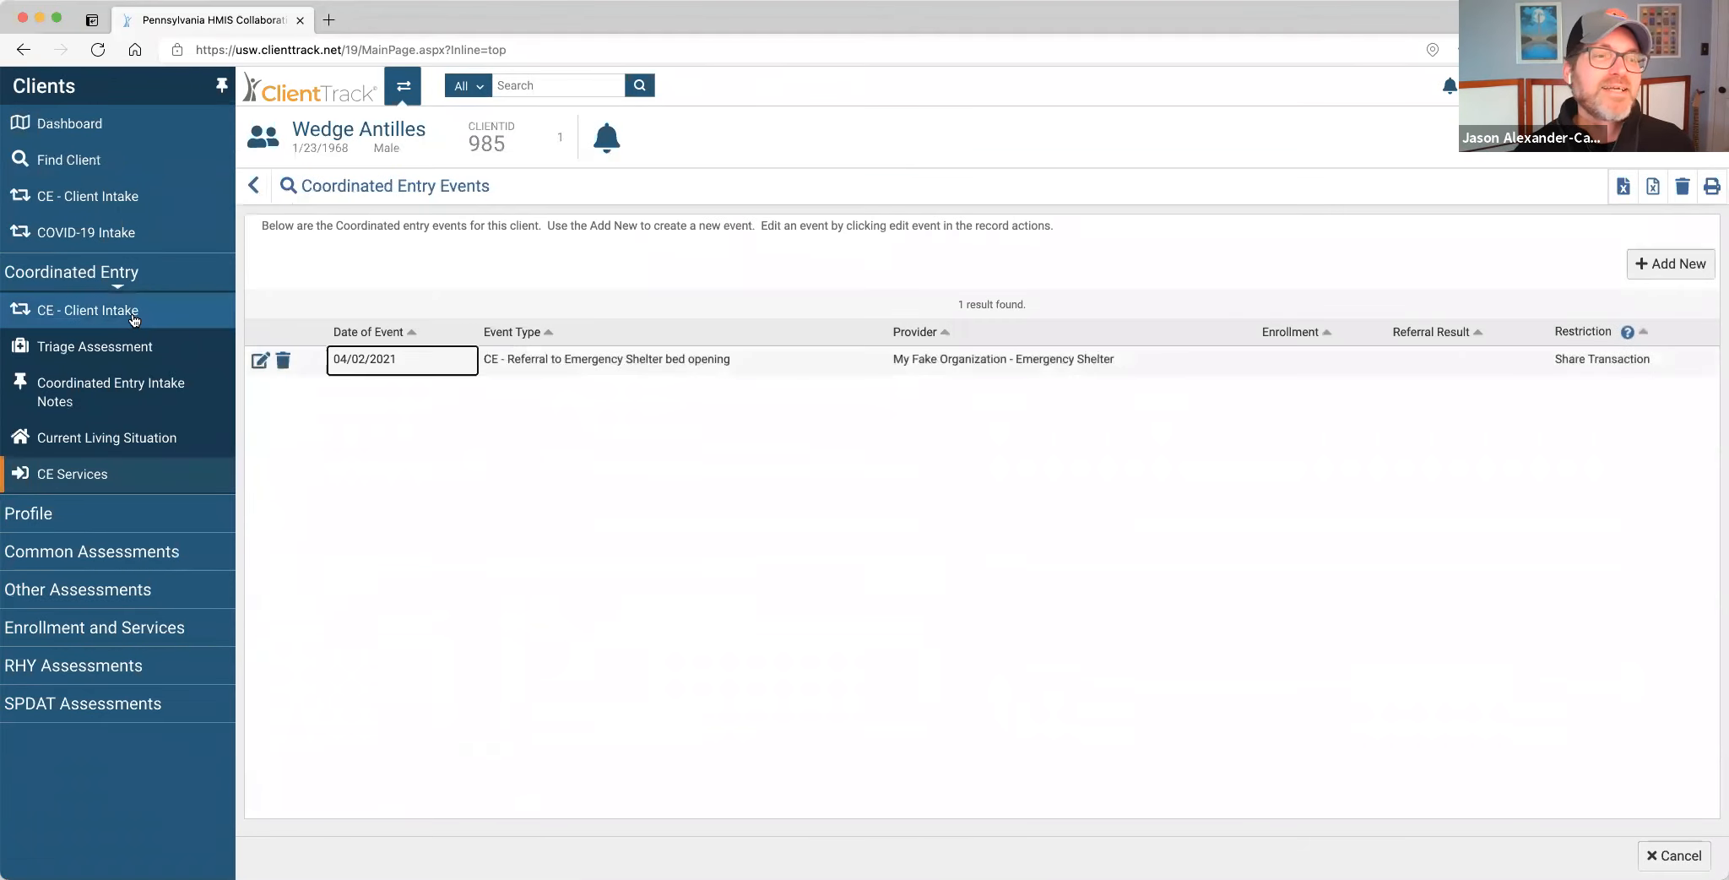
Cancel the first CE - Client Intake workflow and start a fresh CE - Client Intake.
click(134, 319)
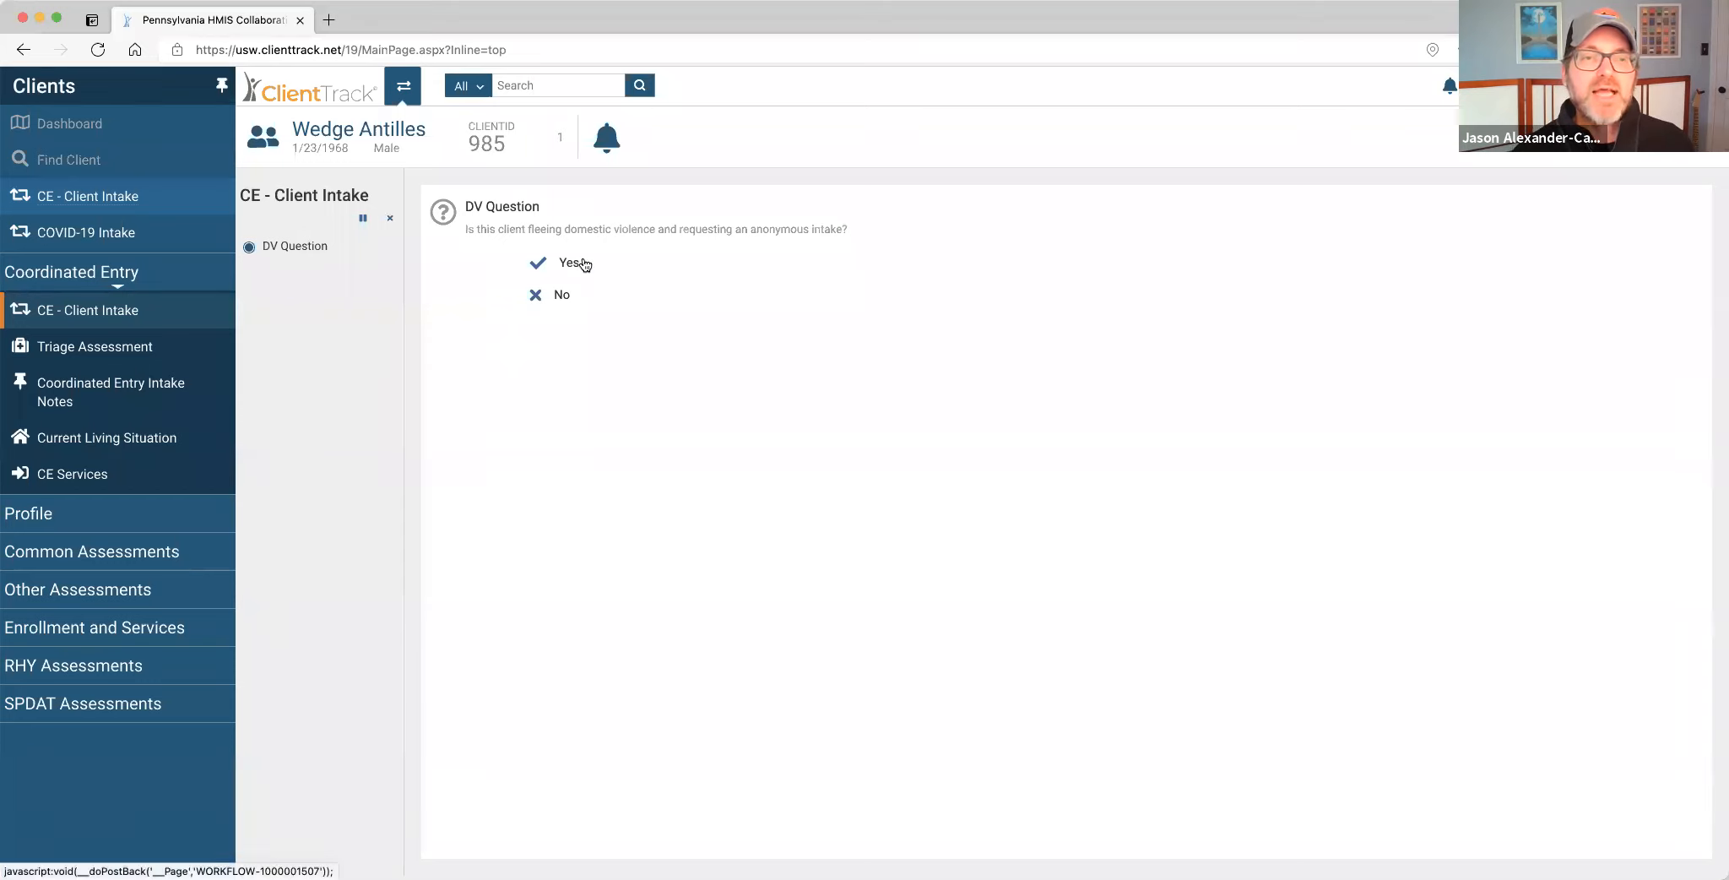
click(390, 217)
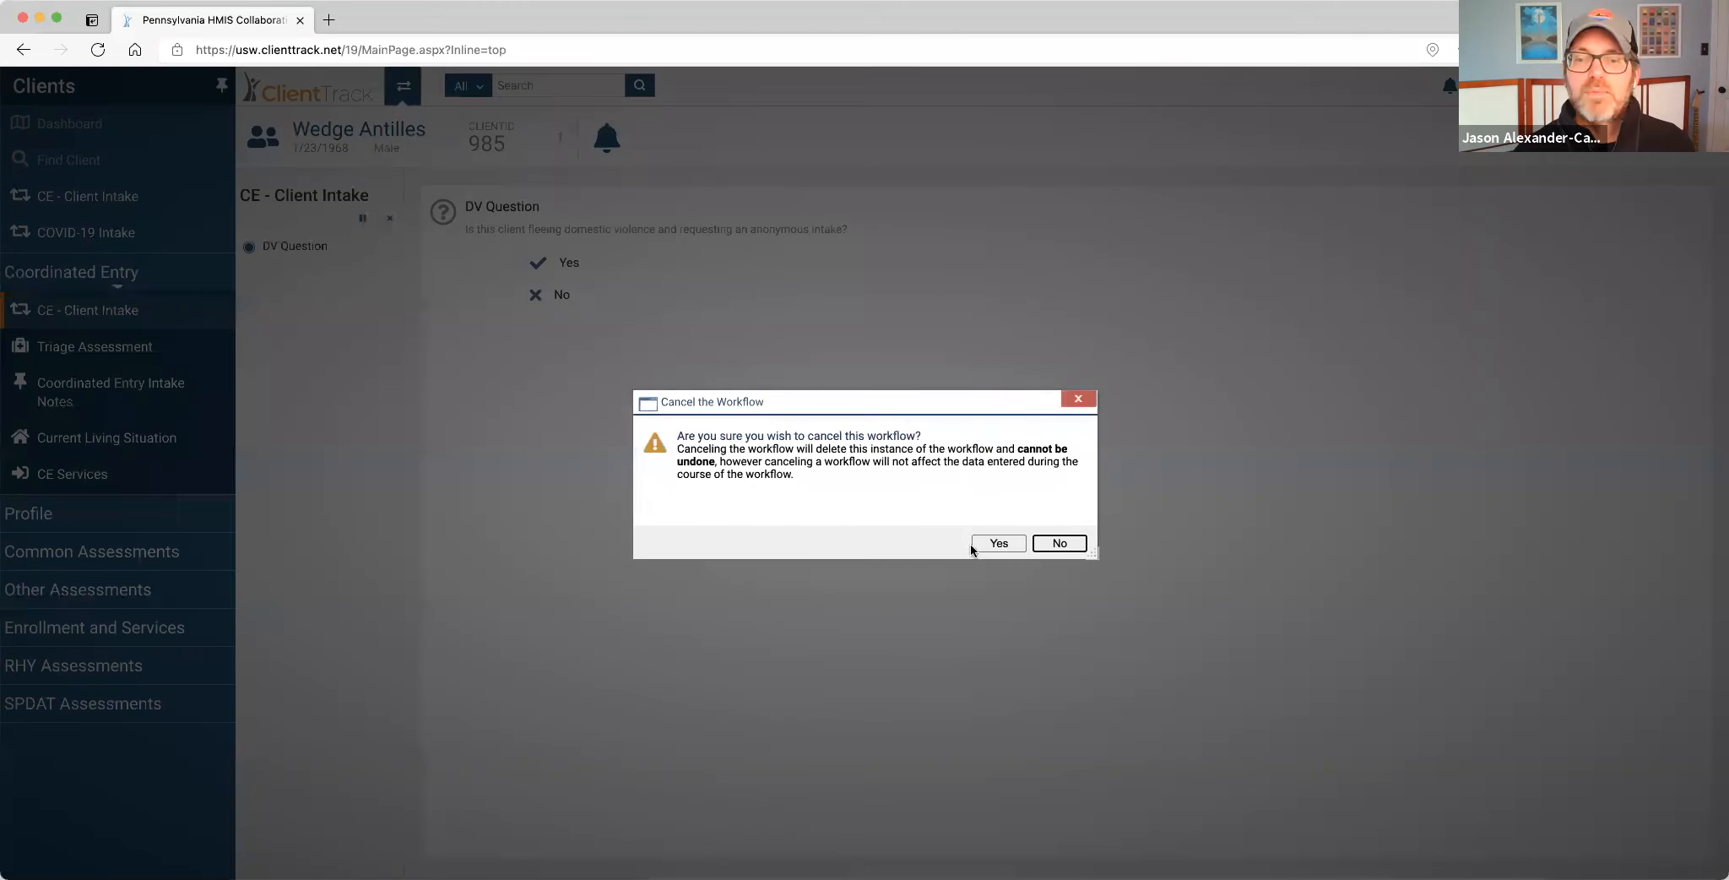
click(981, 539)
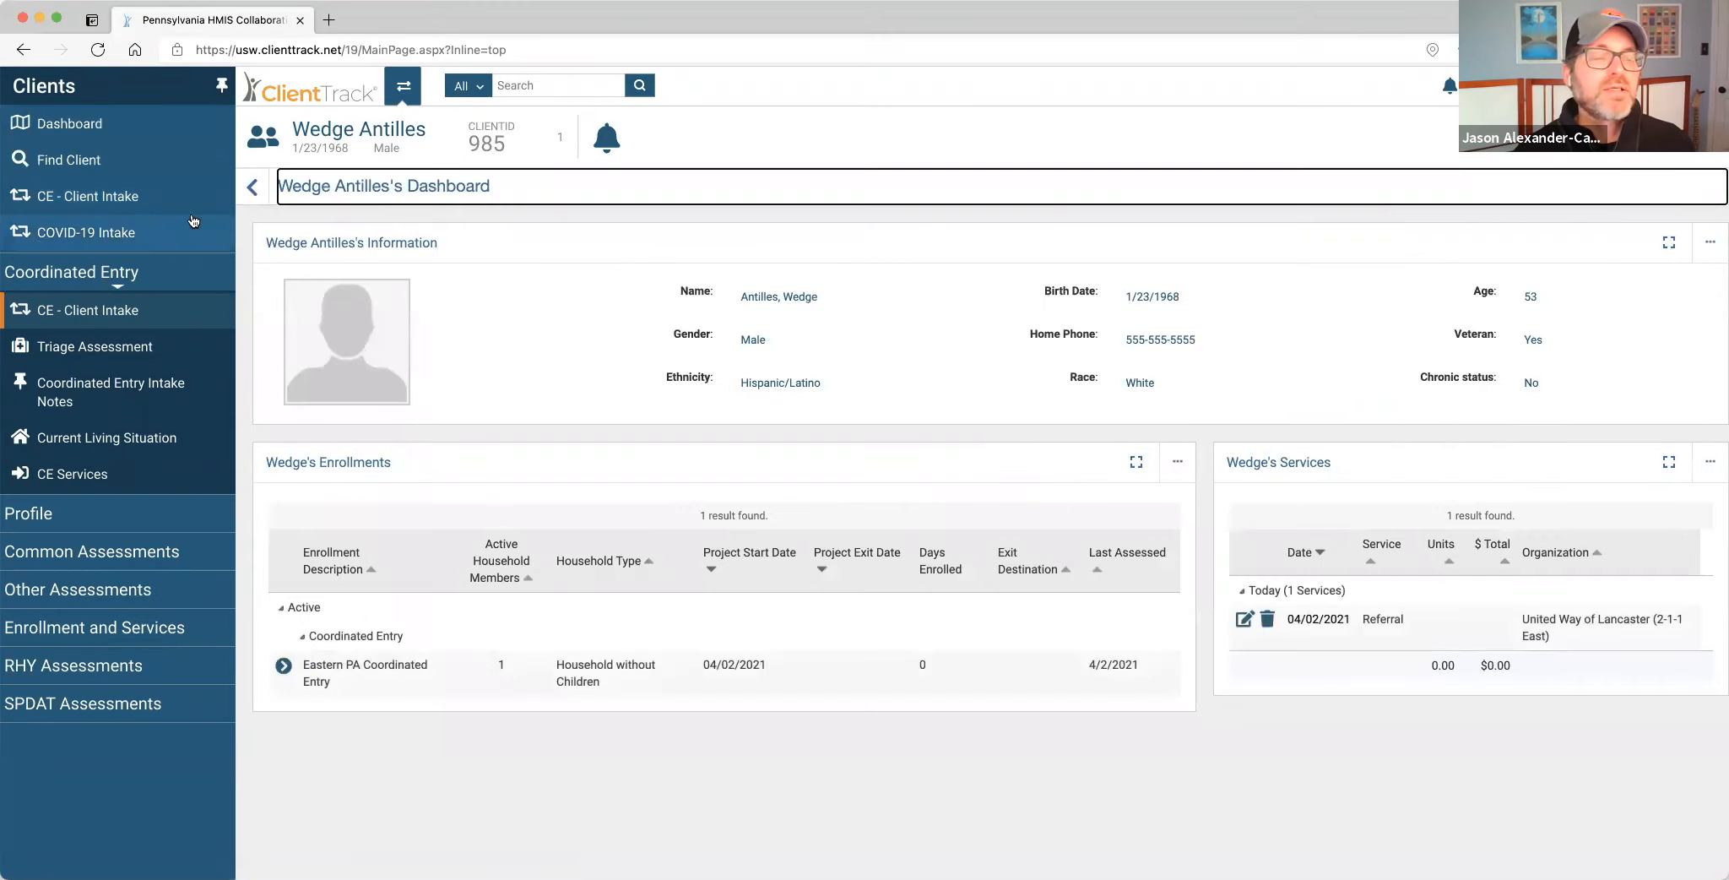
click(118, 310)
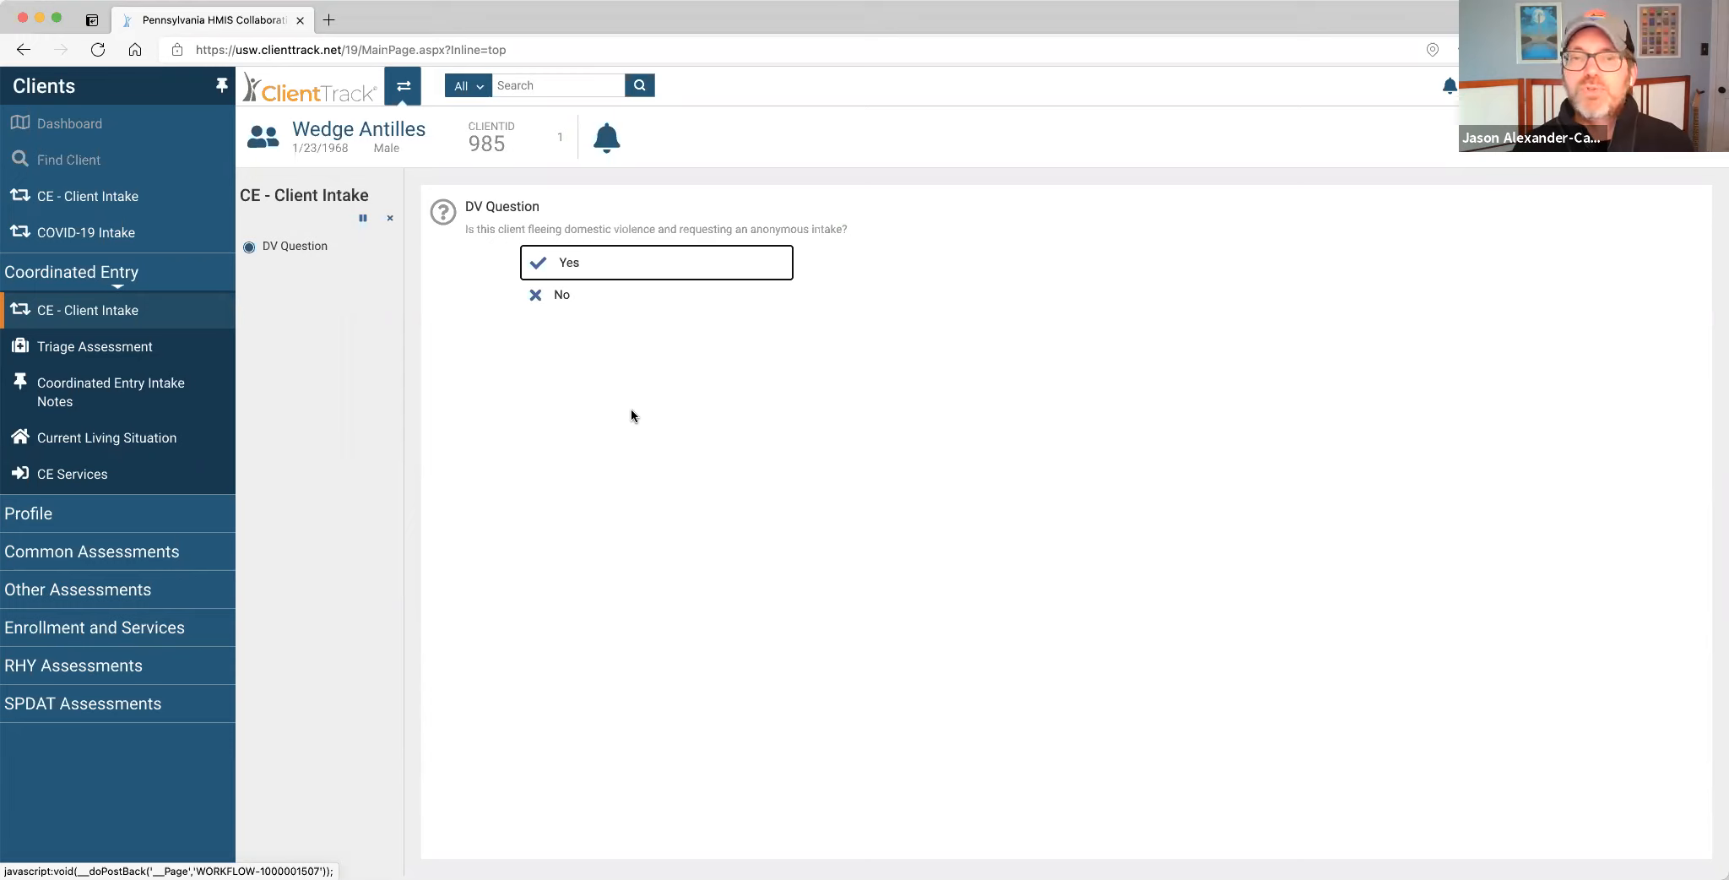
Request an anonymous DV intake and add a new client with last name Easter.
click(577, 270)
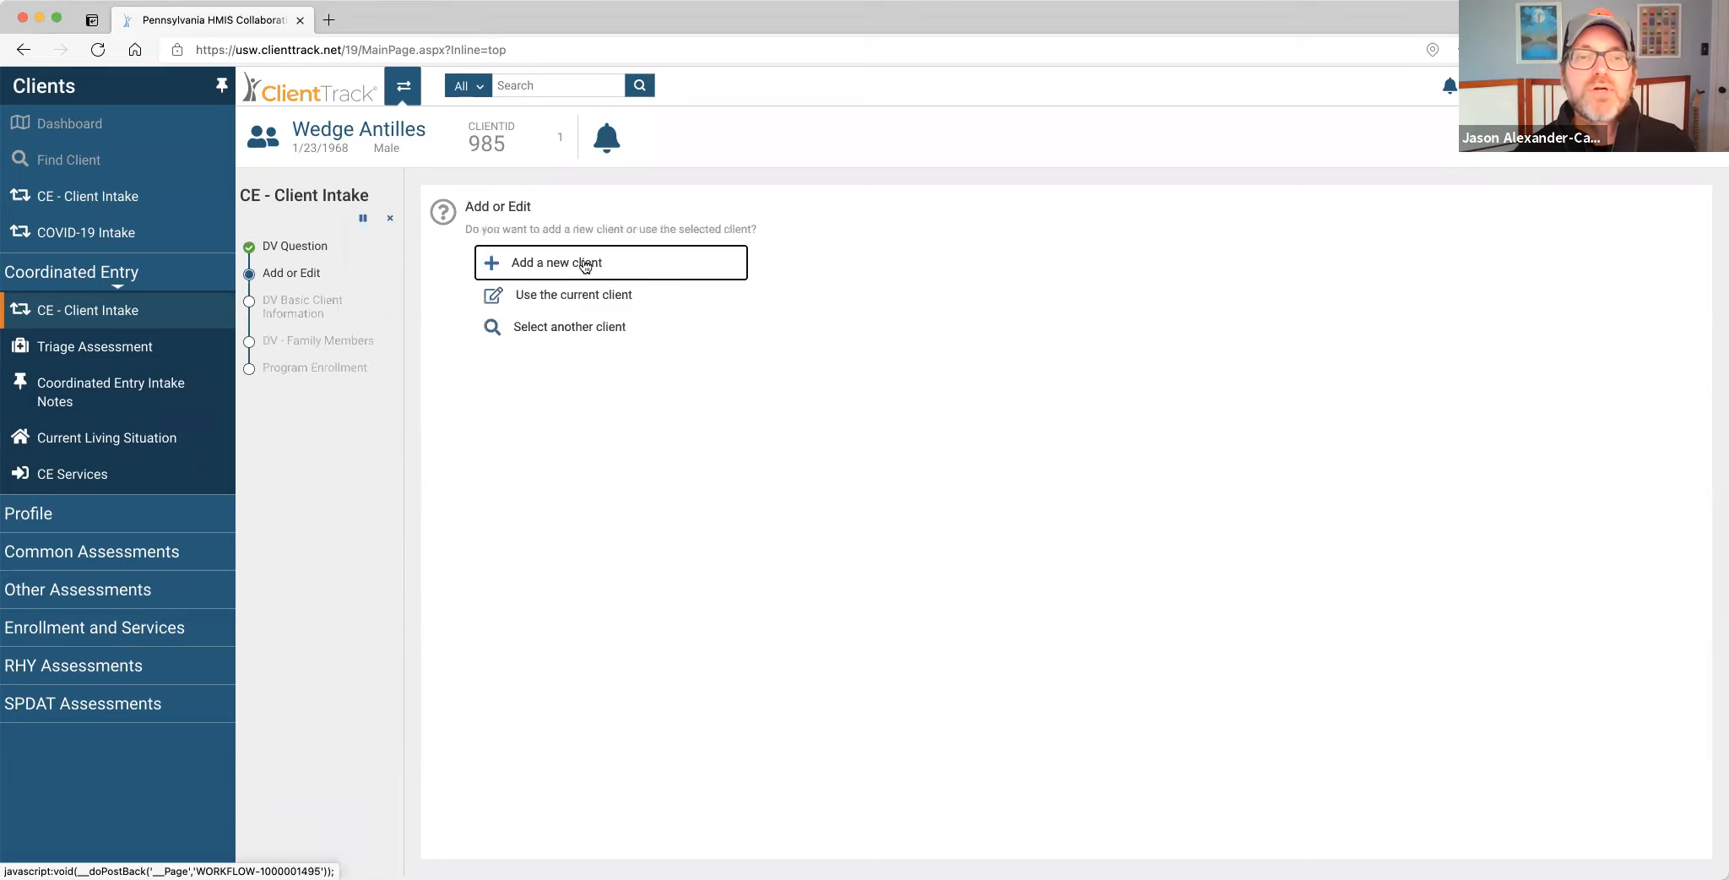
click(582, 265)
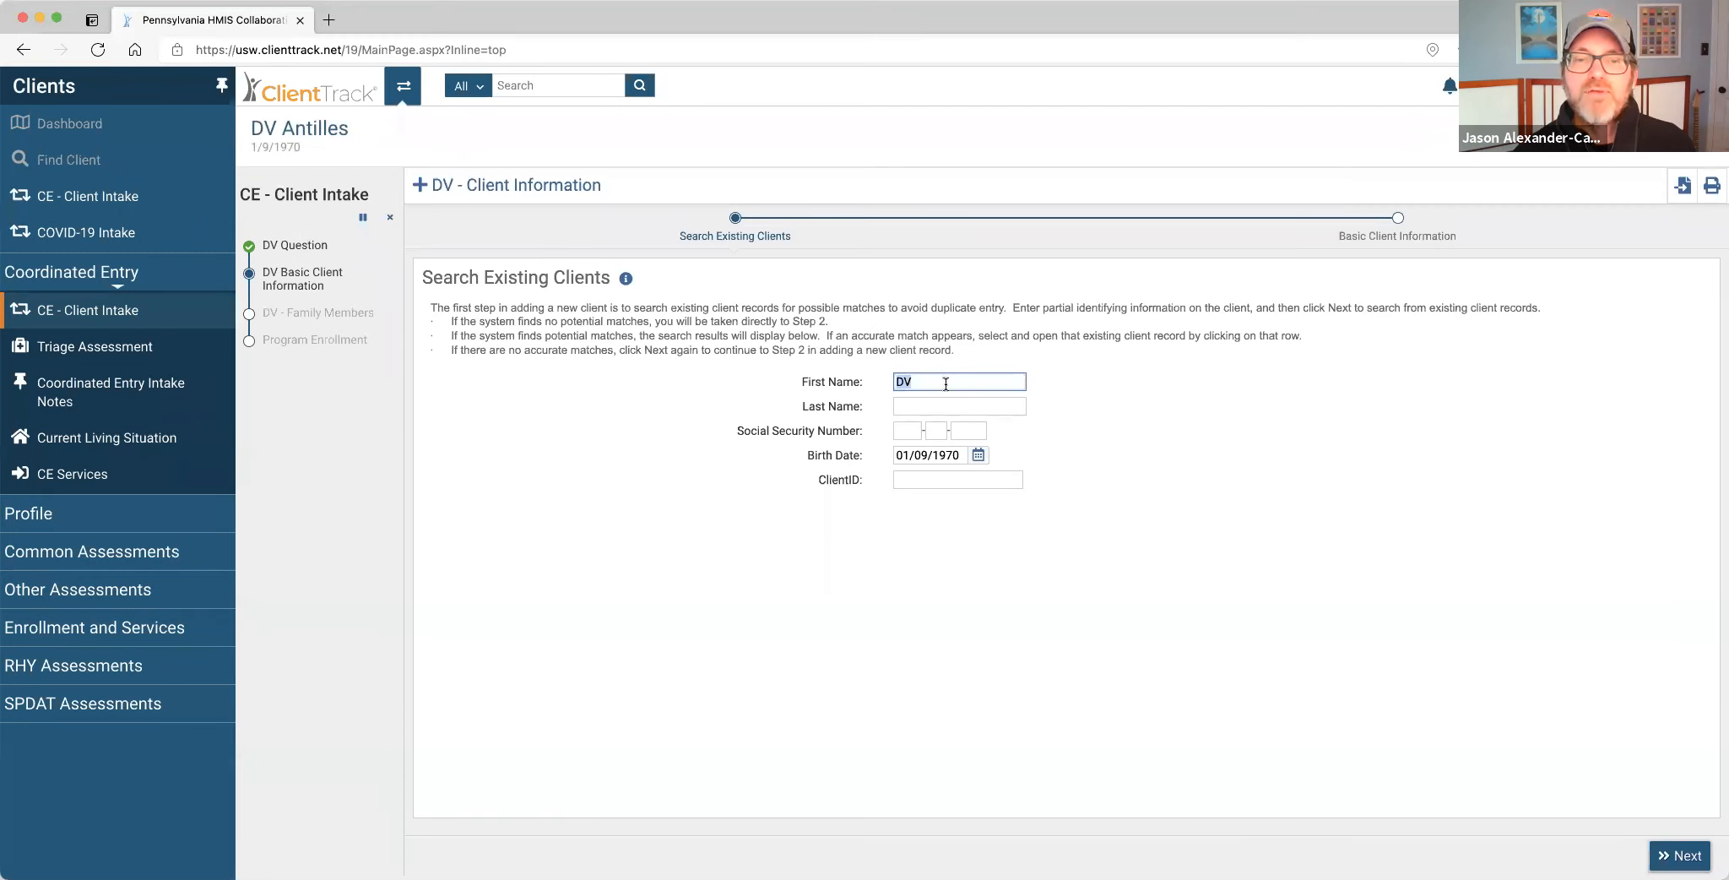
click(927, 406)
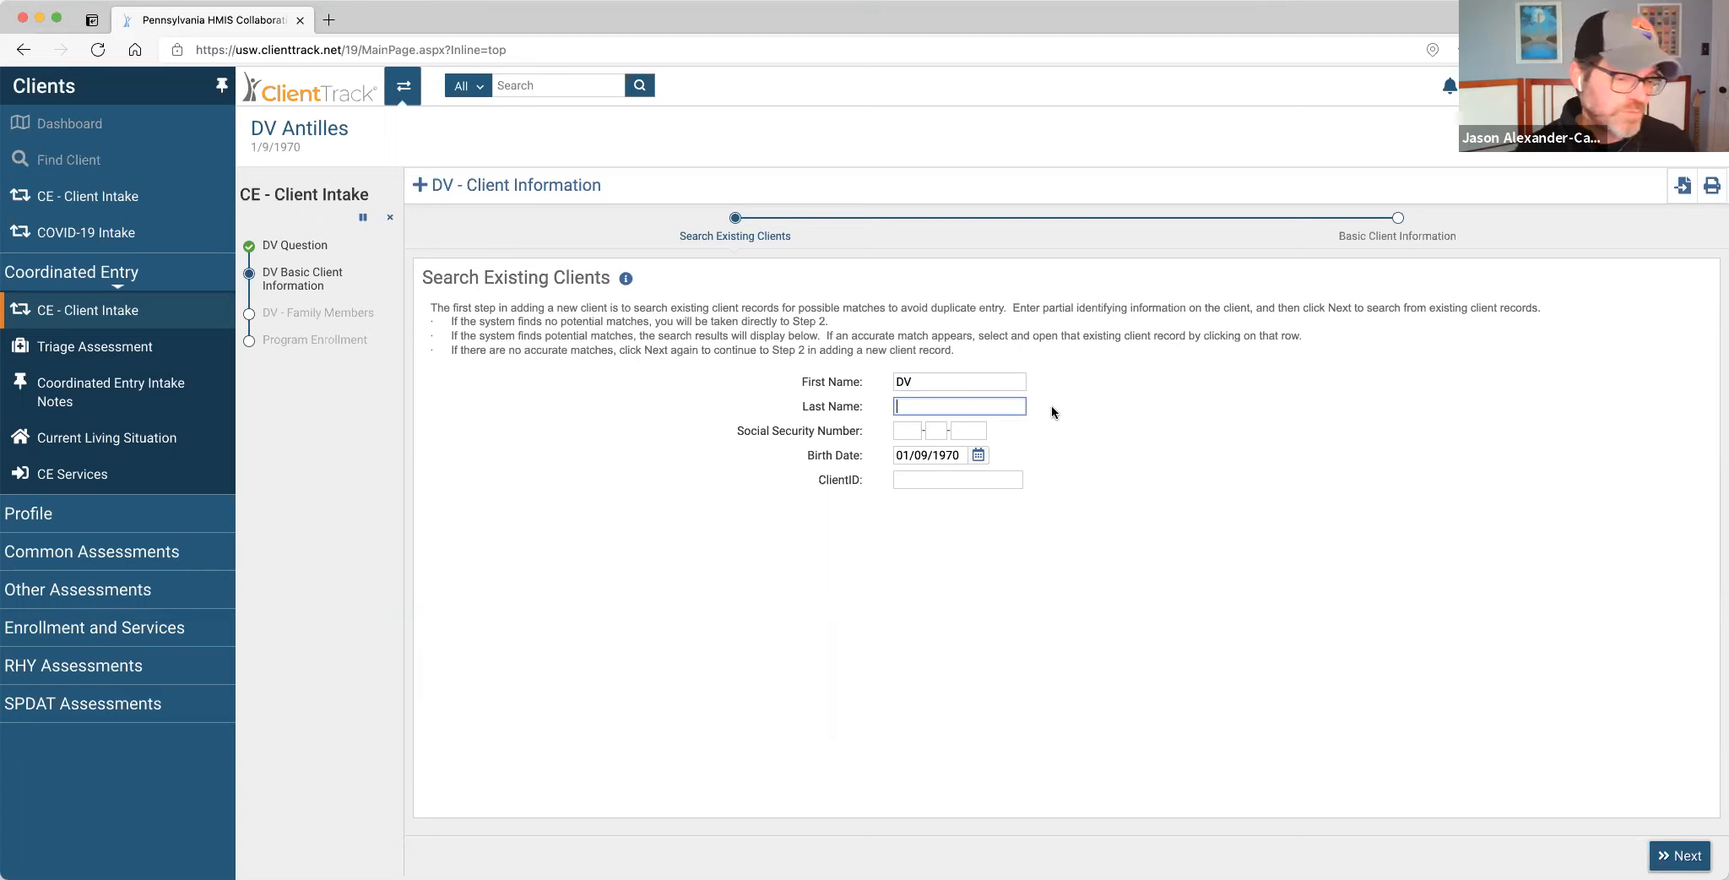
text(Easter)
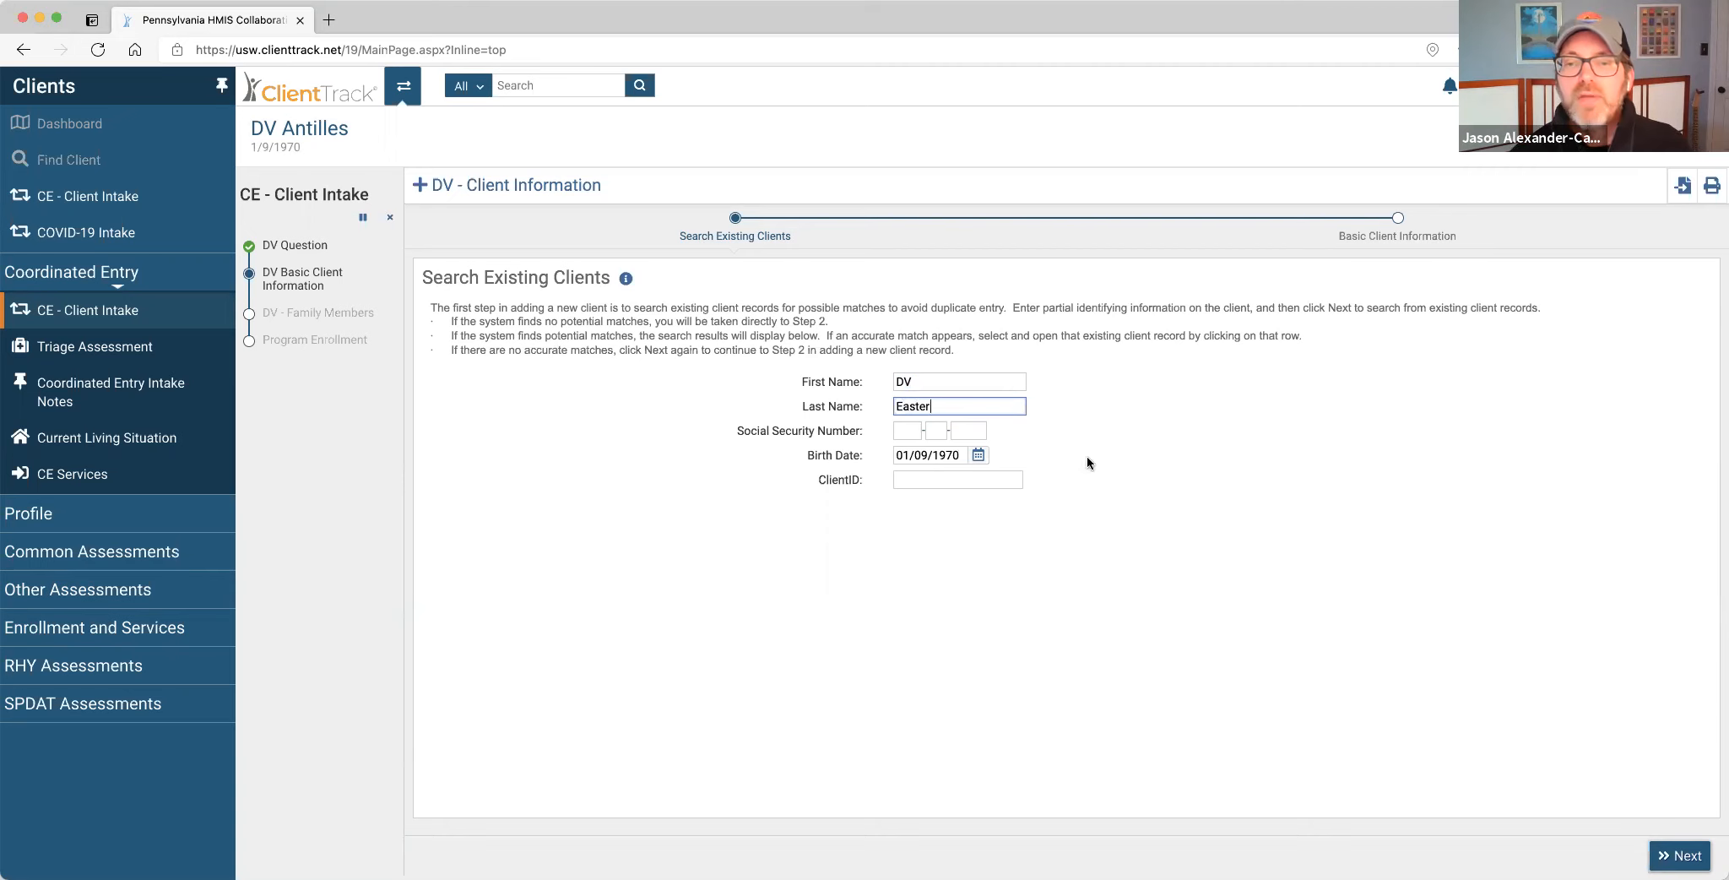
click(1663, 853)
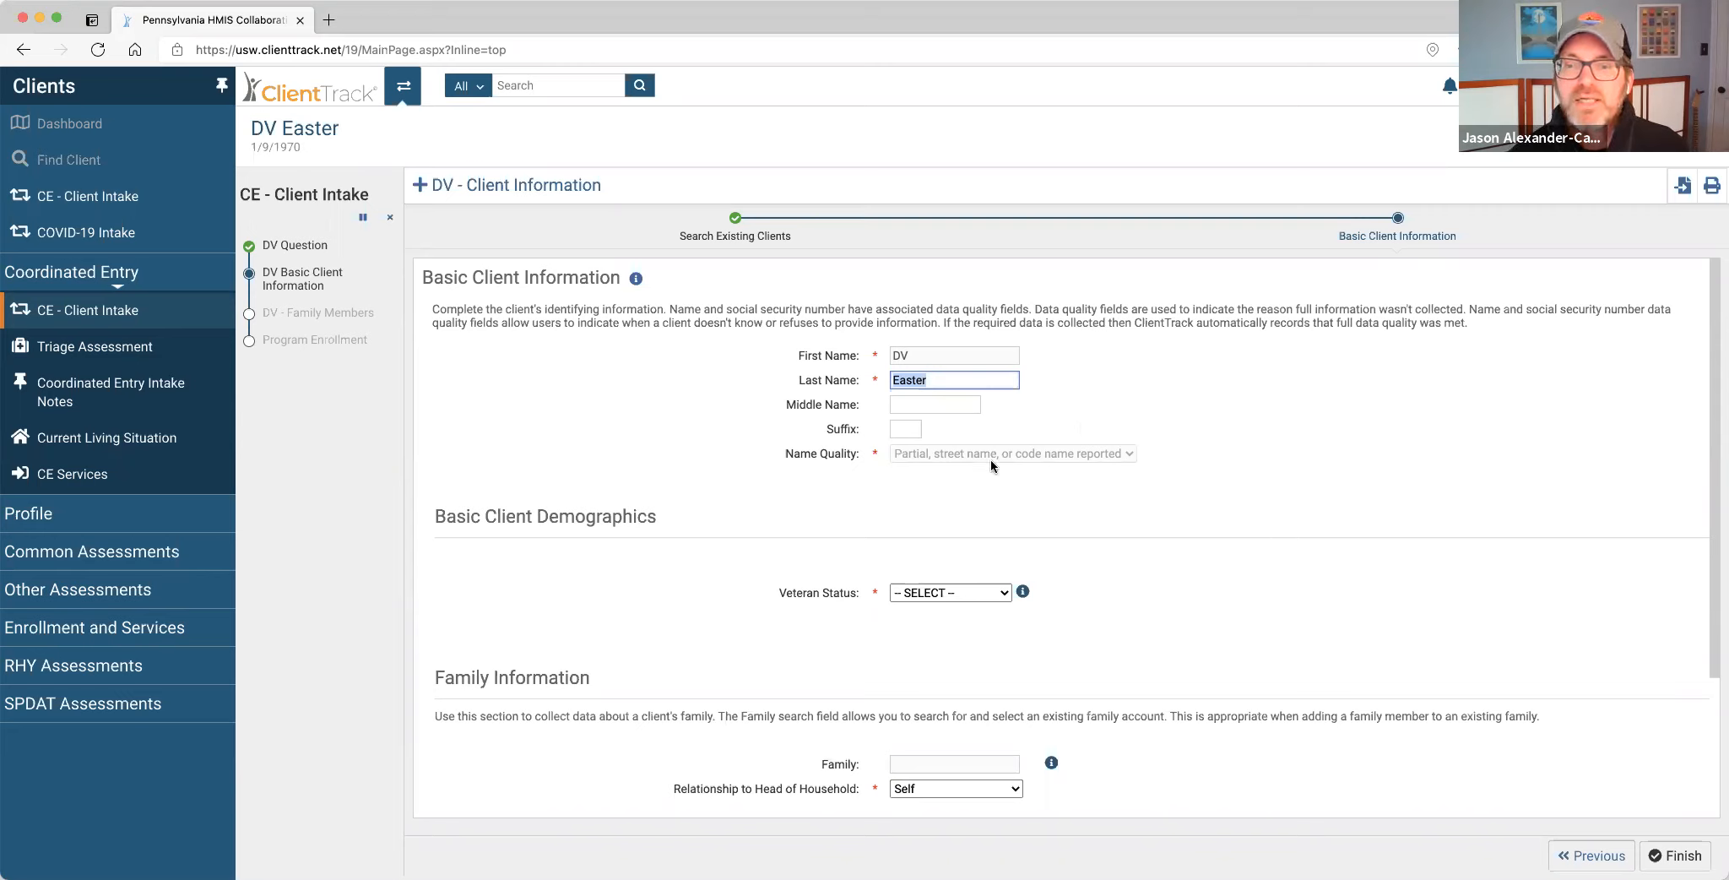
Set DV Easter's Veteran Status dropdown to Yes.
scroll(1081, 477, down, 3)
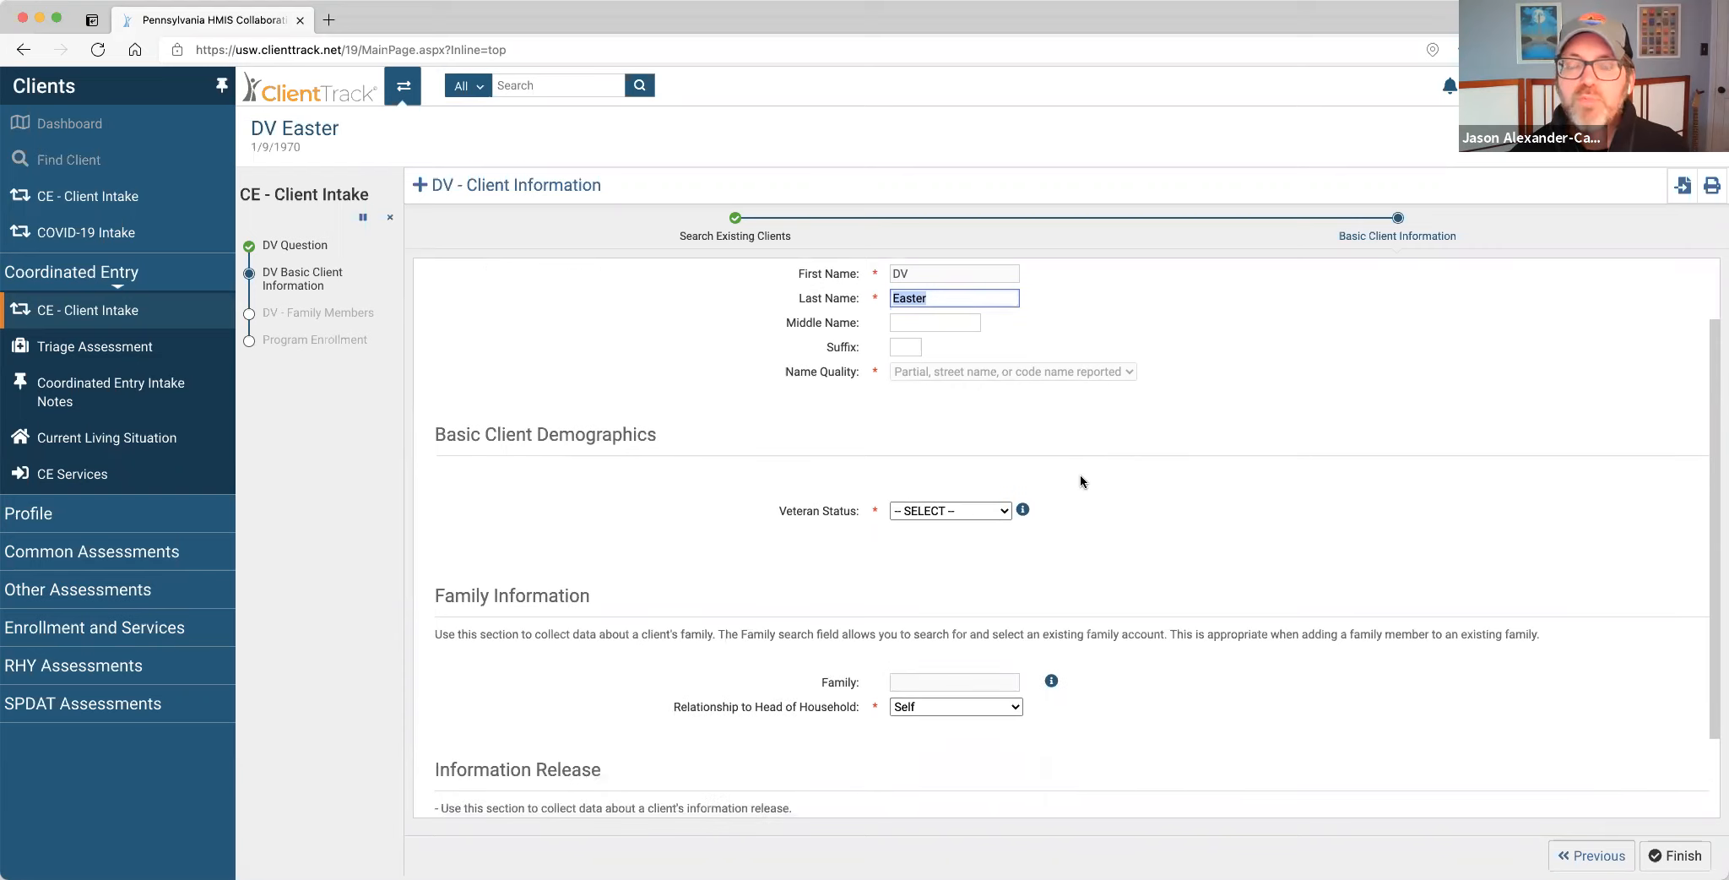
scroll(1078, 474, down, 1)
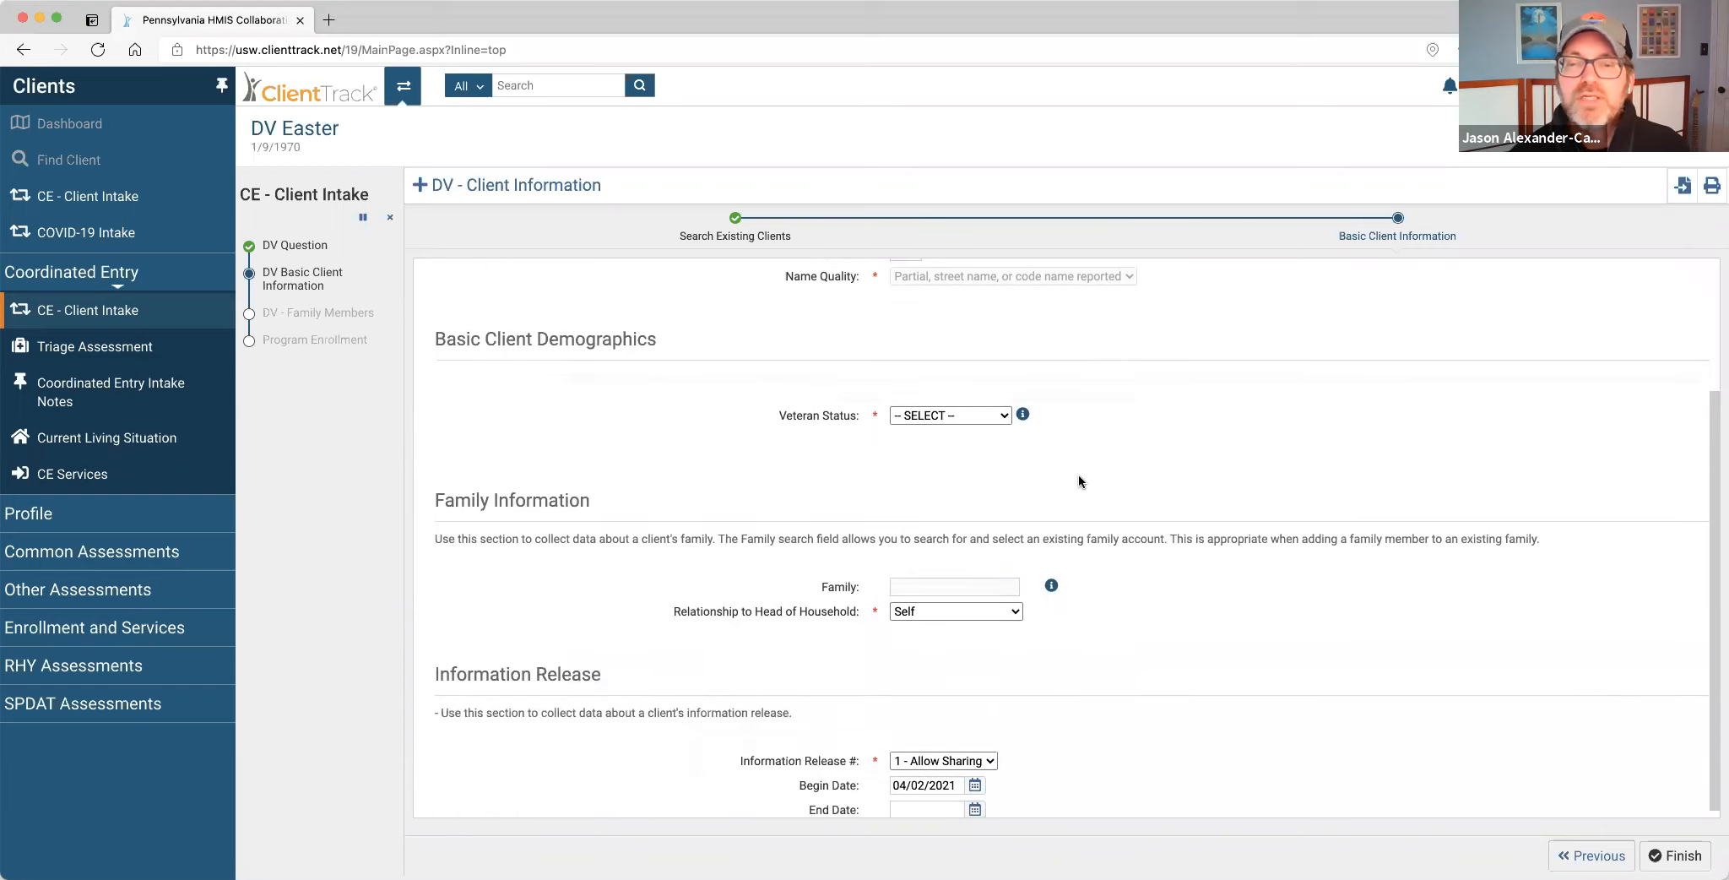
click(1004, 420)
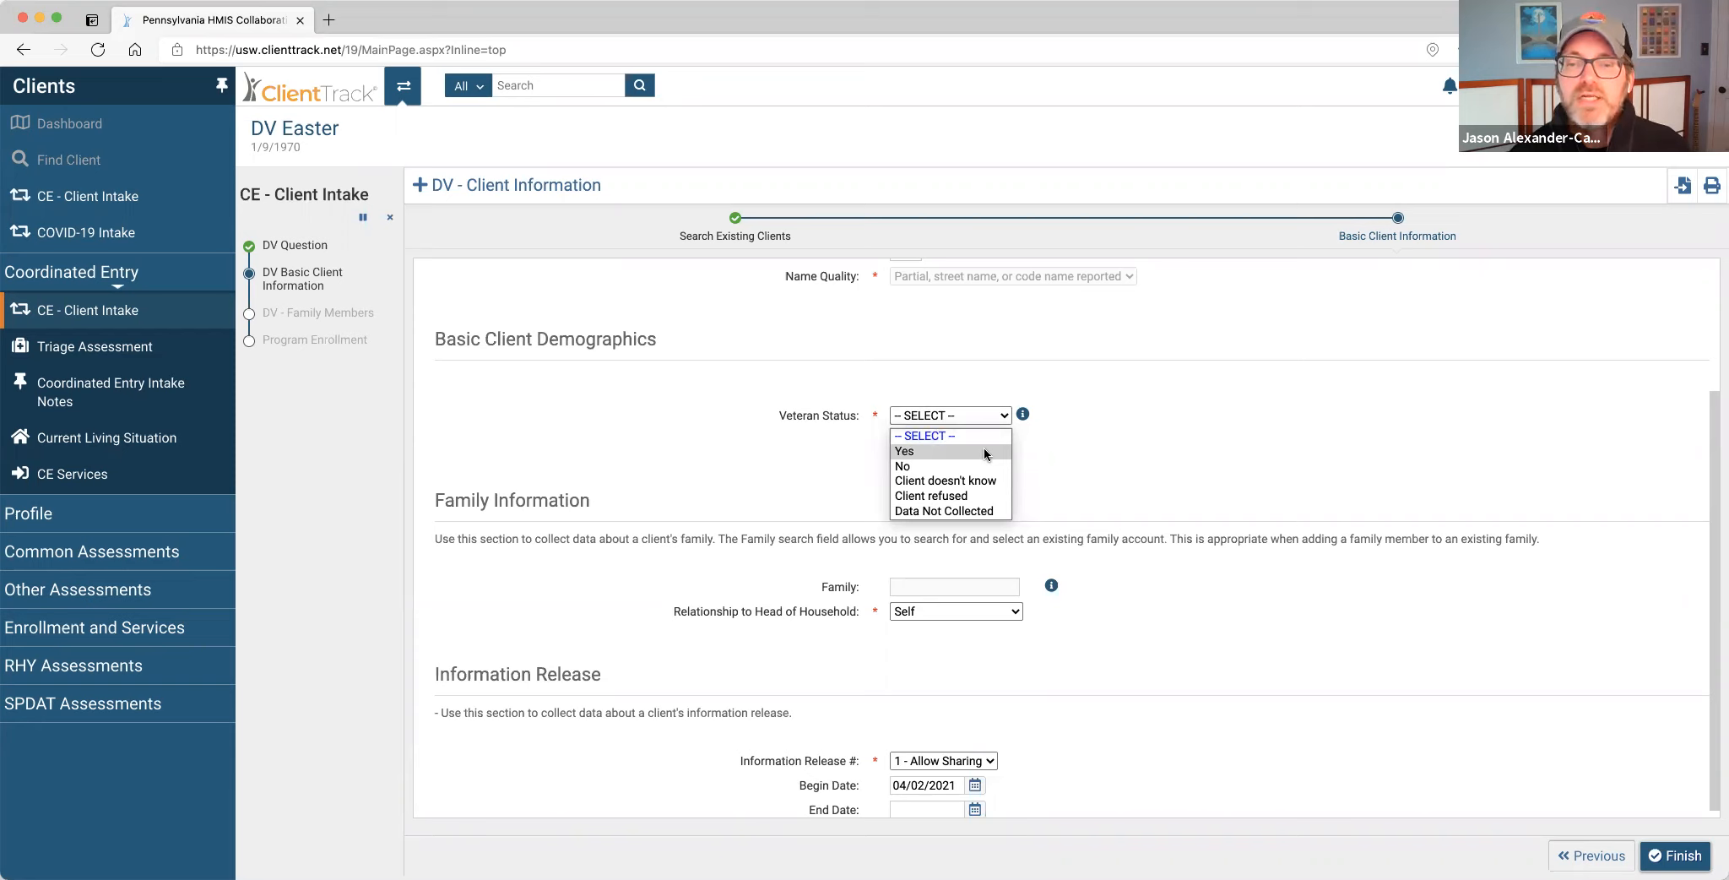
click(984, 452)
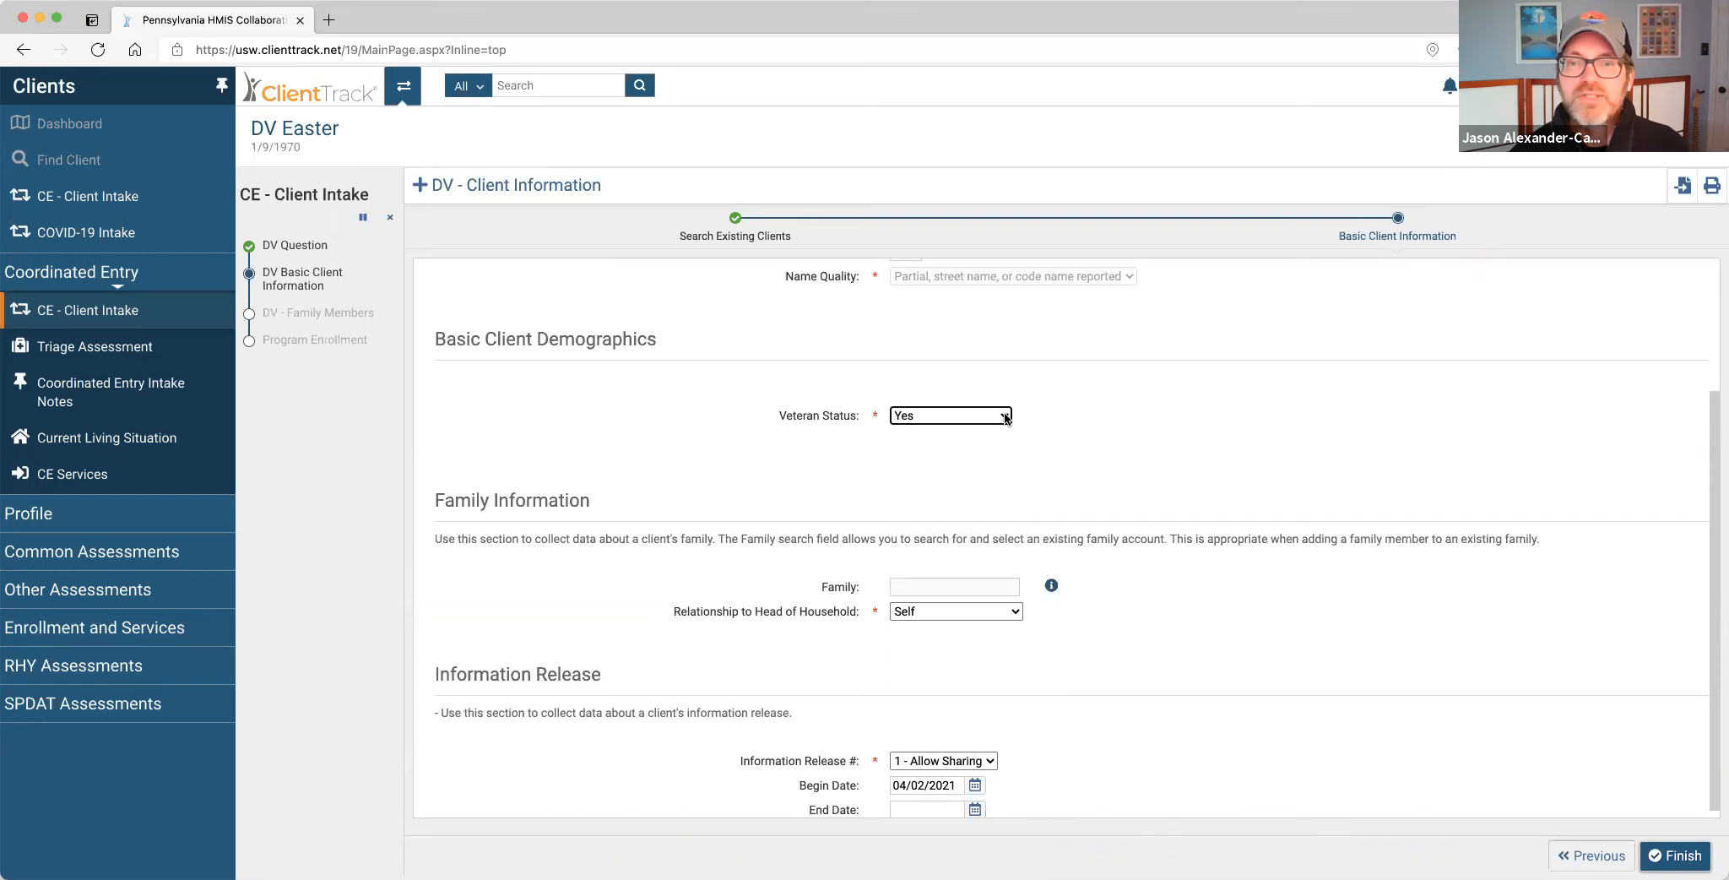
scroll(1111, 502, down, 1)
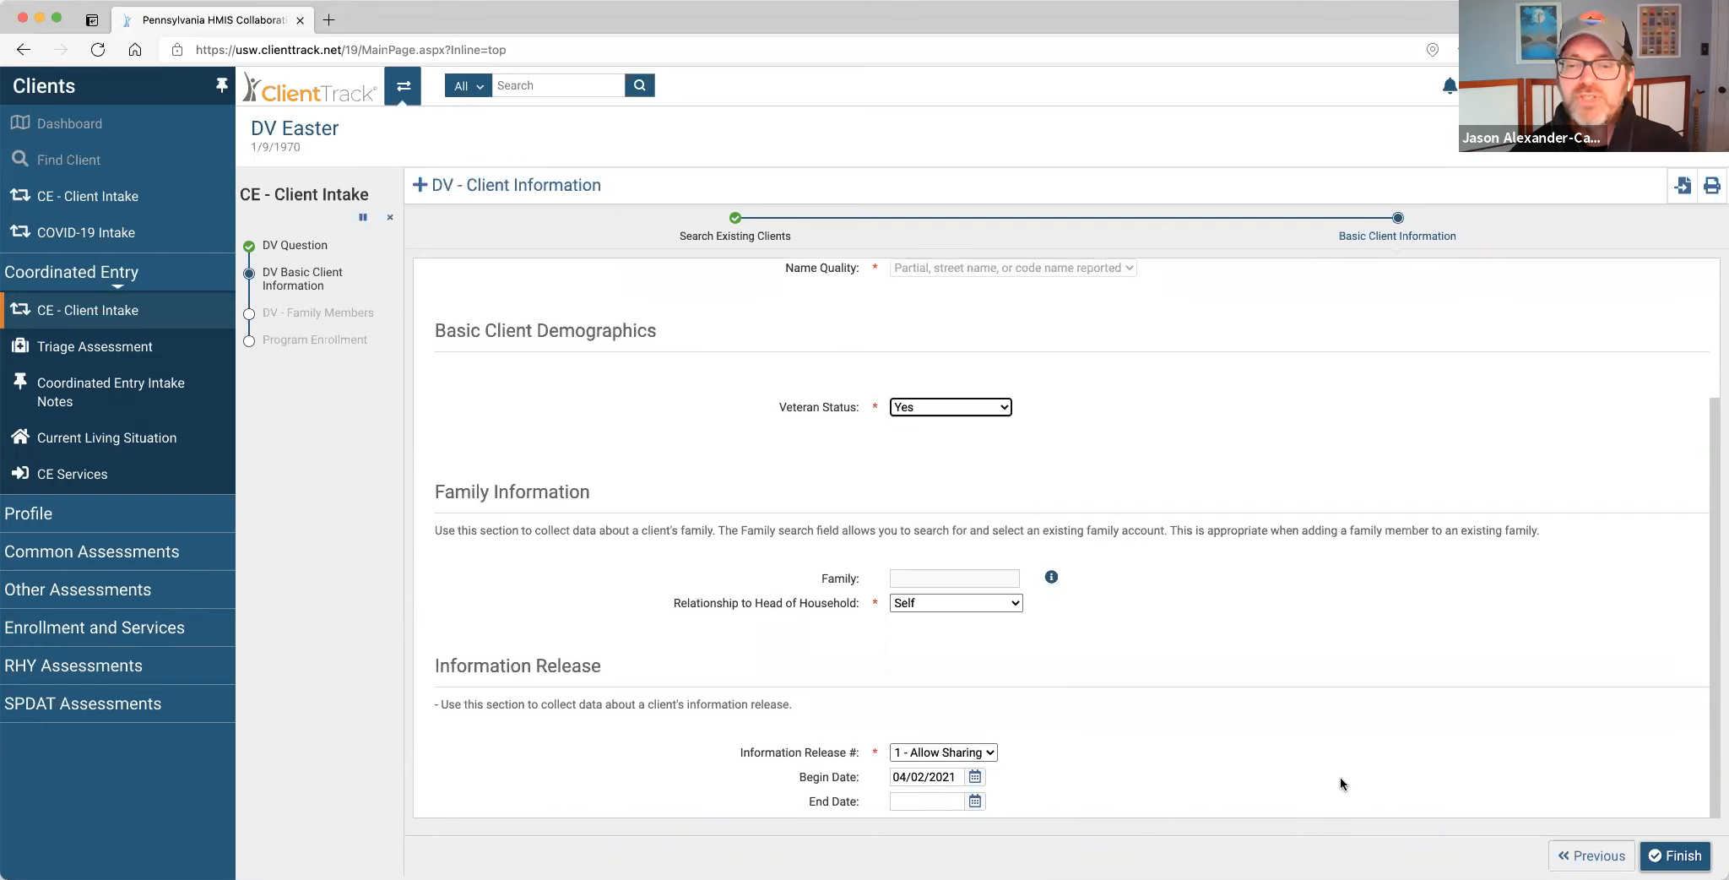
click(1676, 855)
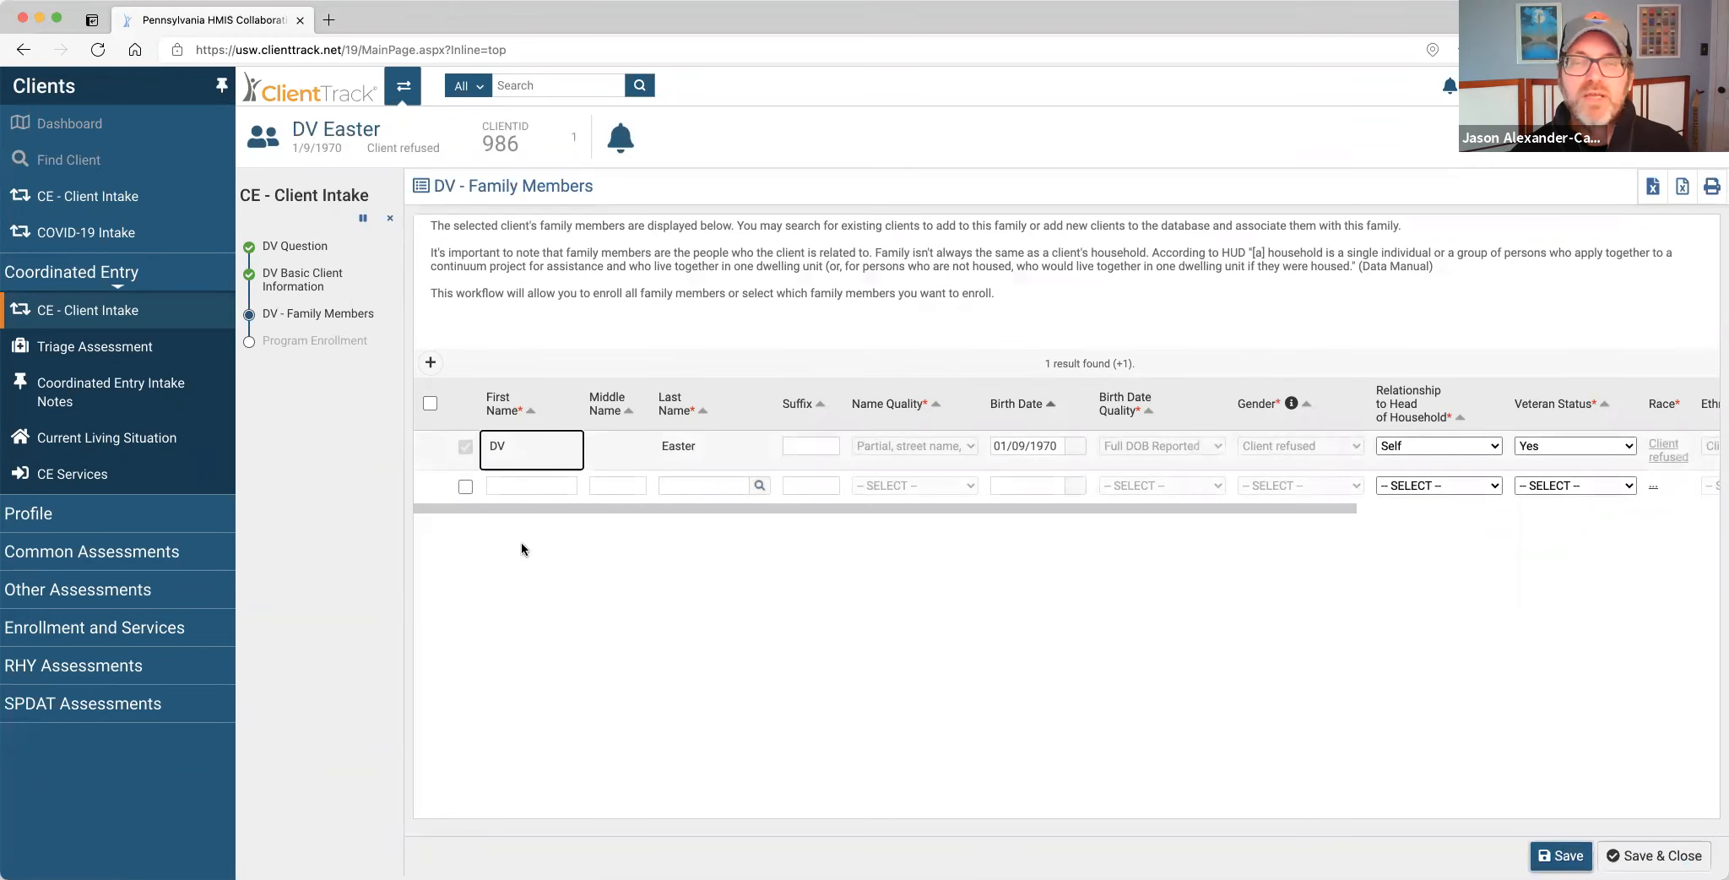
click(465, 486)
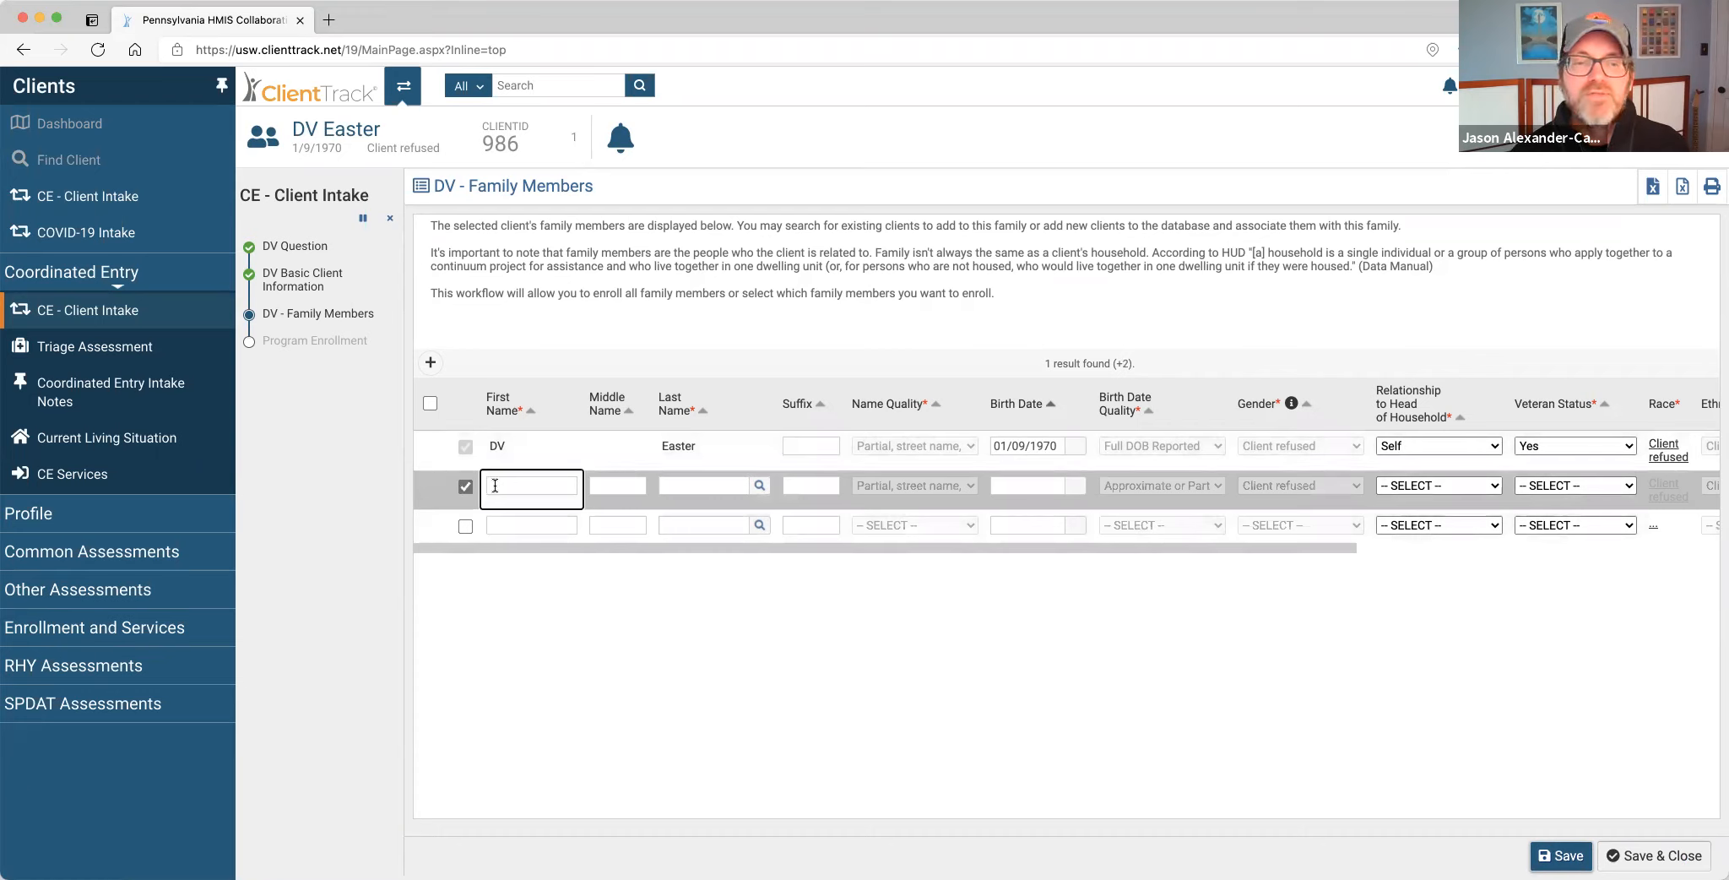
click(494, 486)
text(DV K)
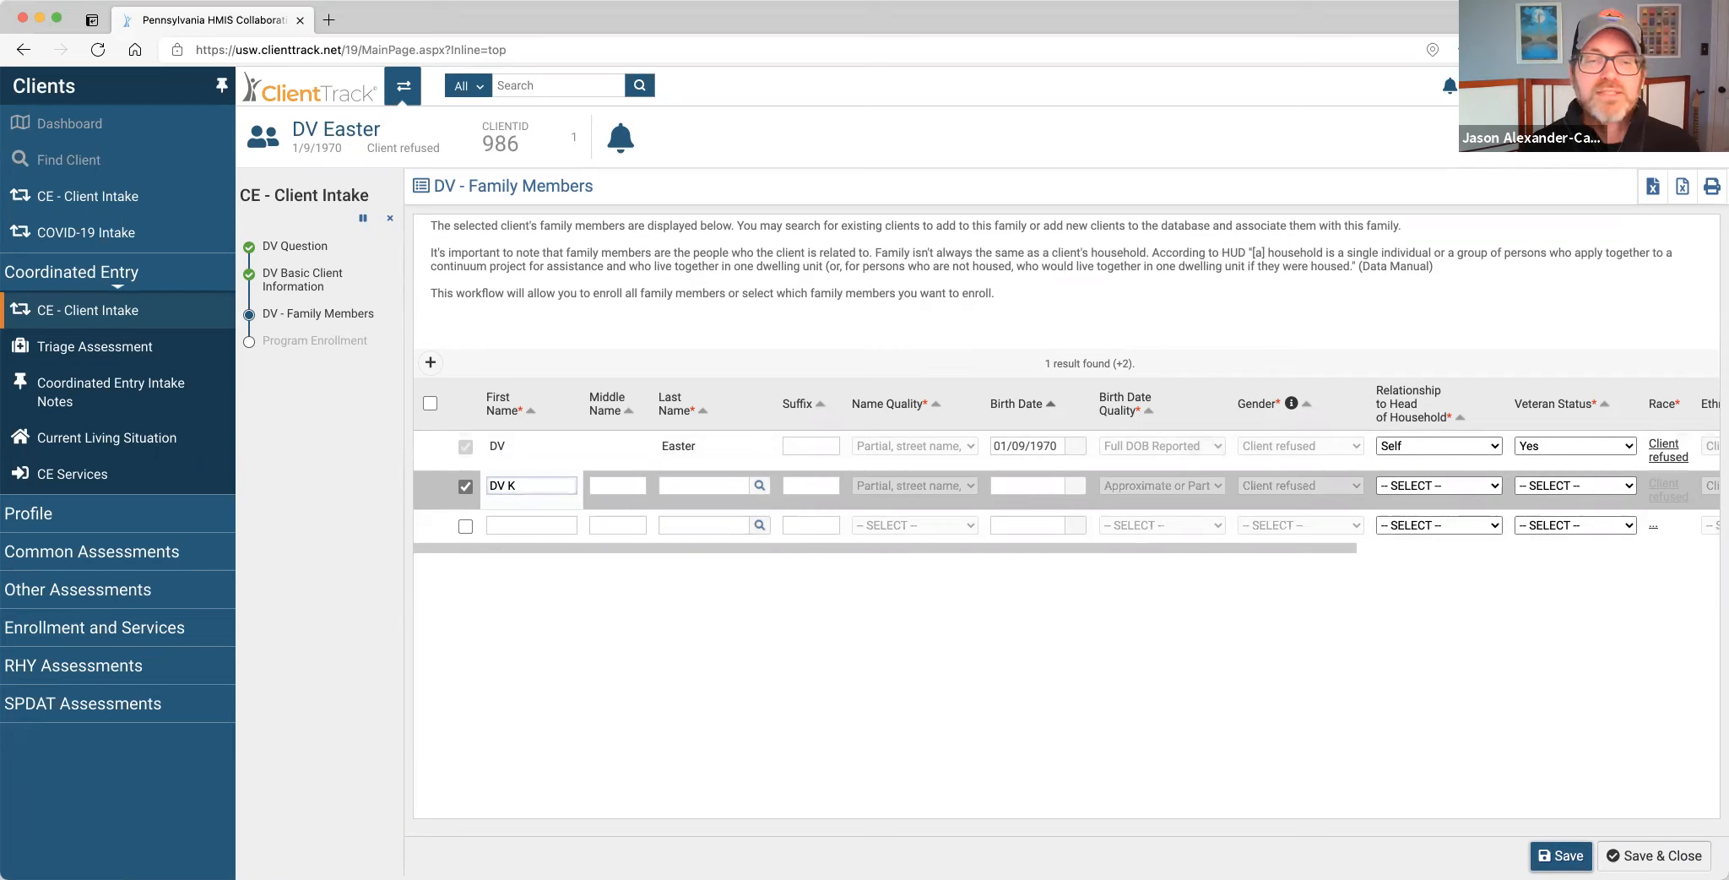
click(686, 484)
text(Easter)
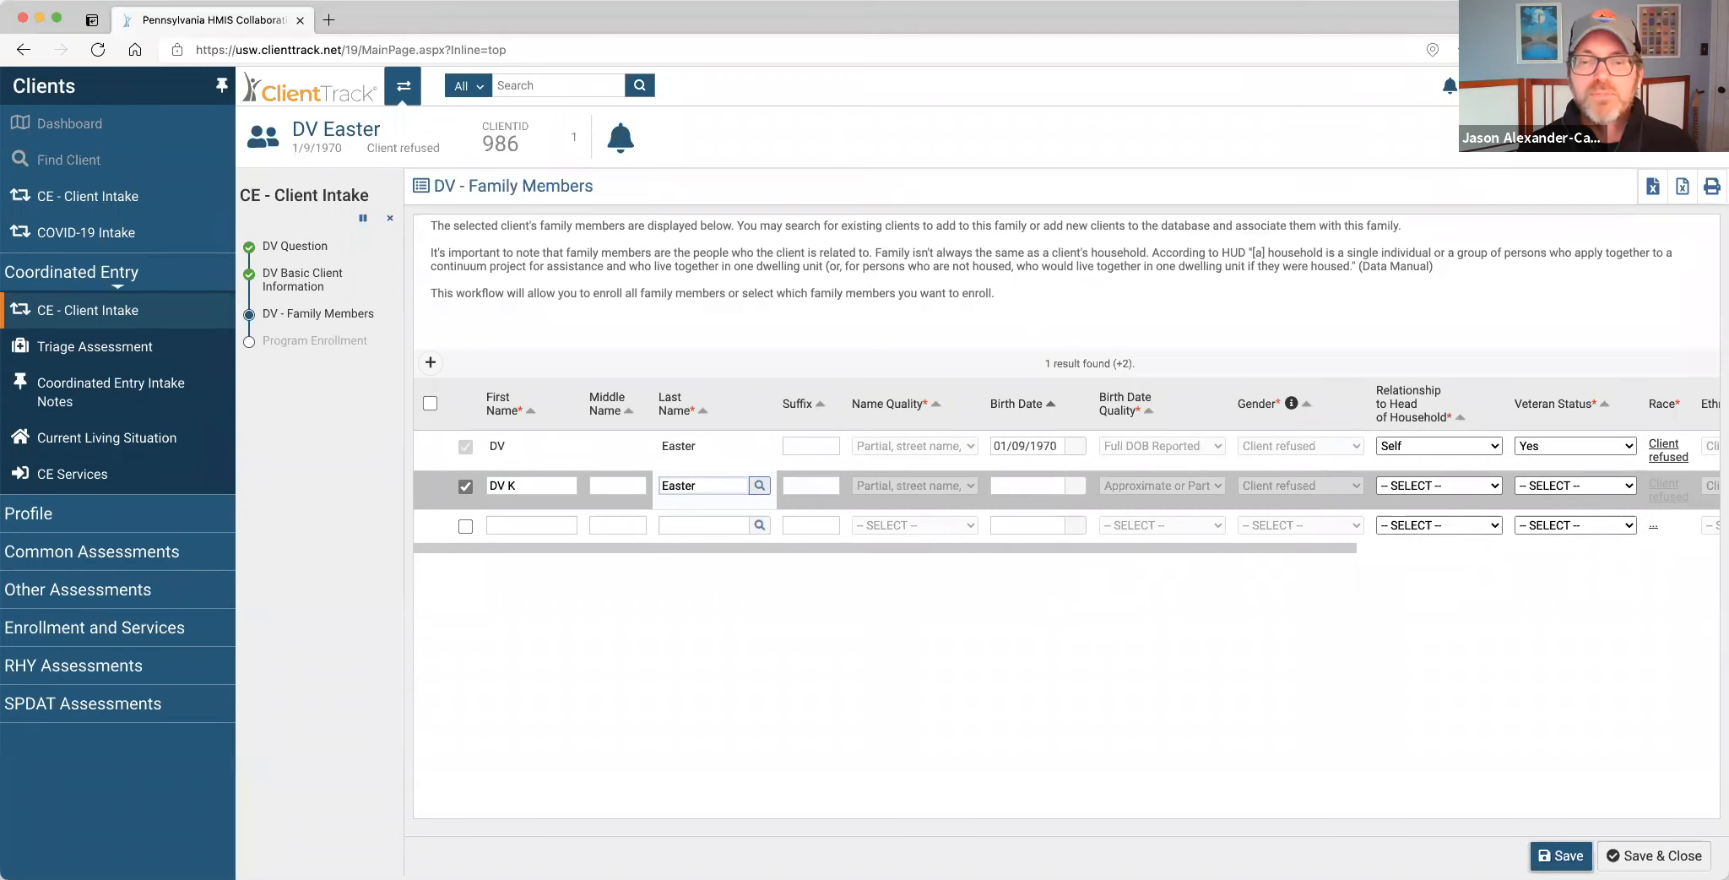
key(Tab)
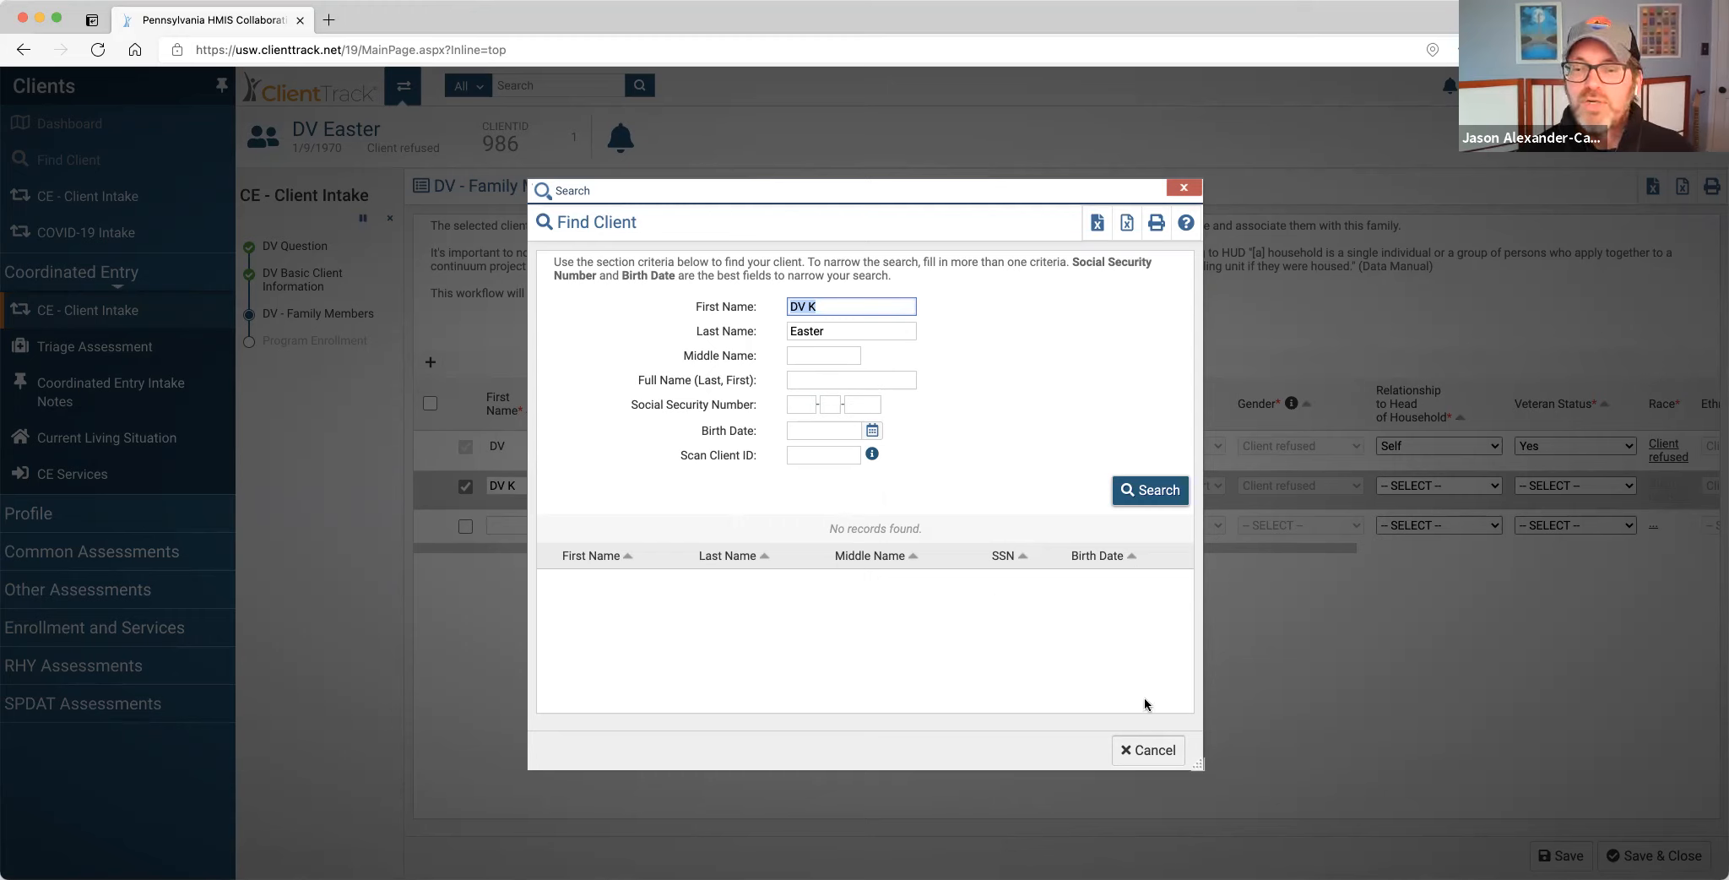
click(1159, 748)
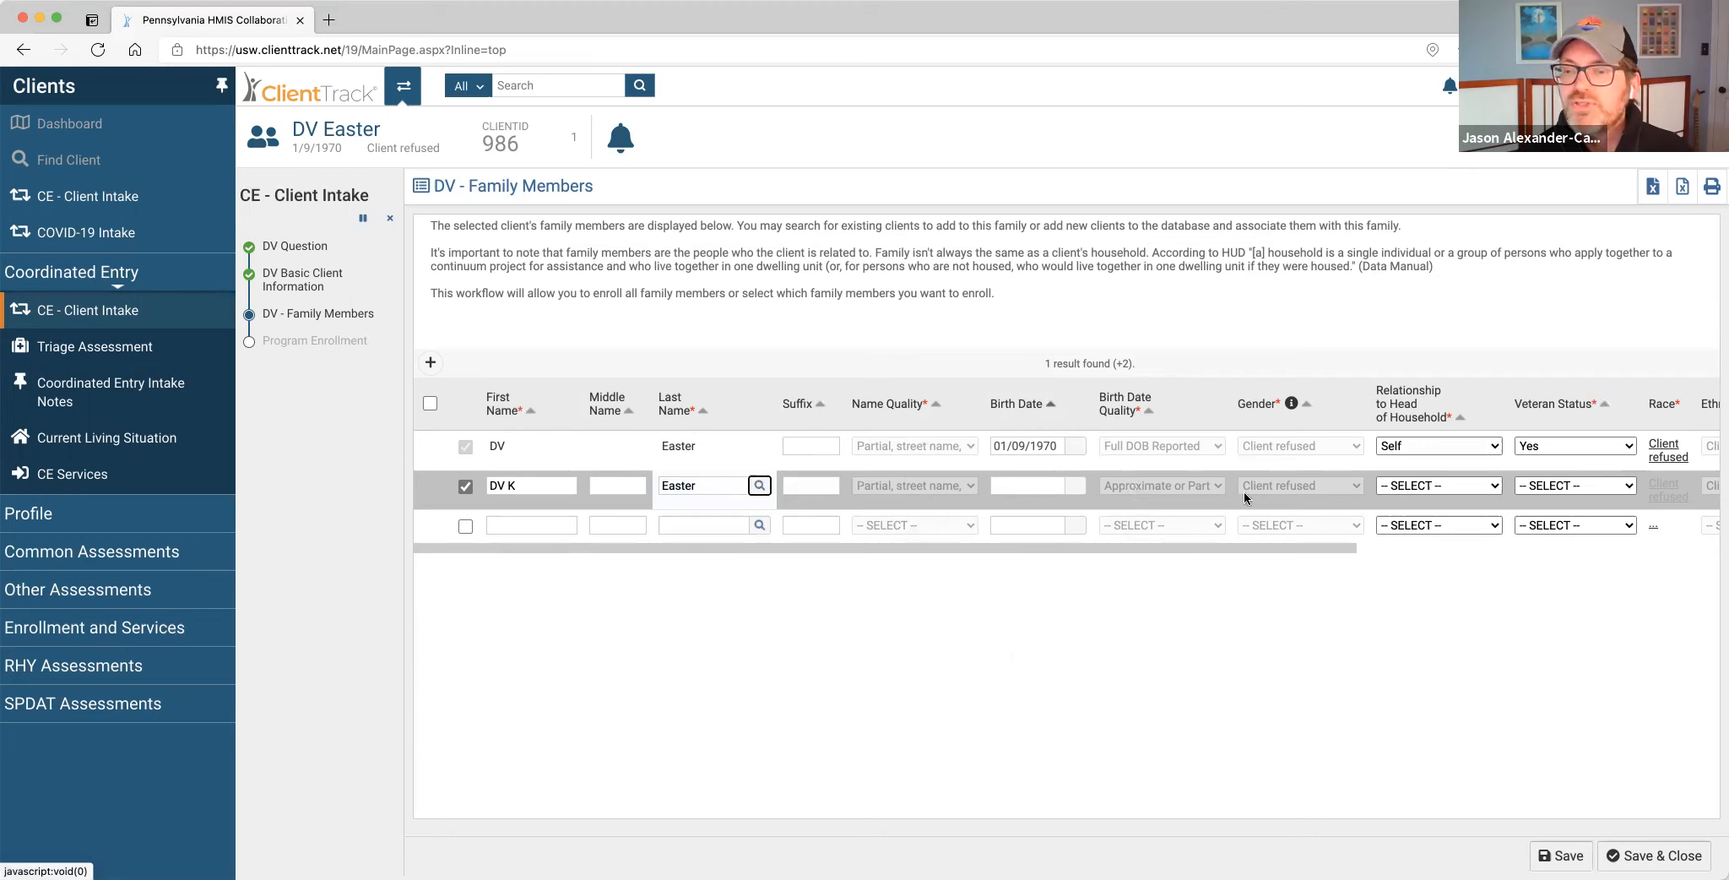
drag(1323, 551, 1677, 538)
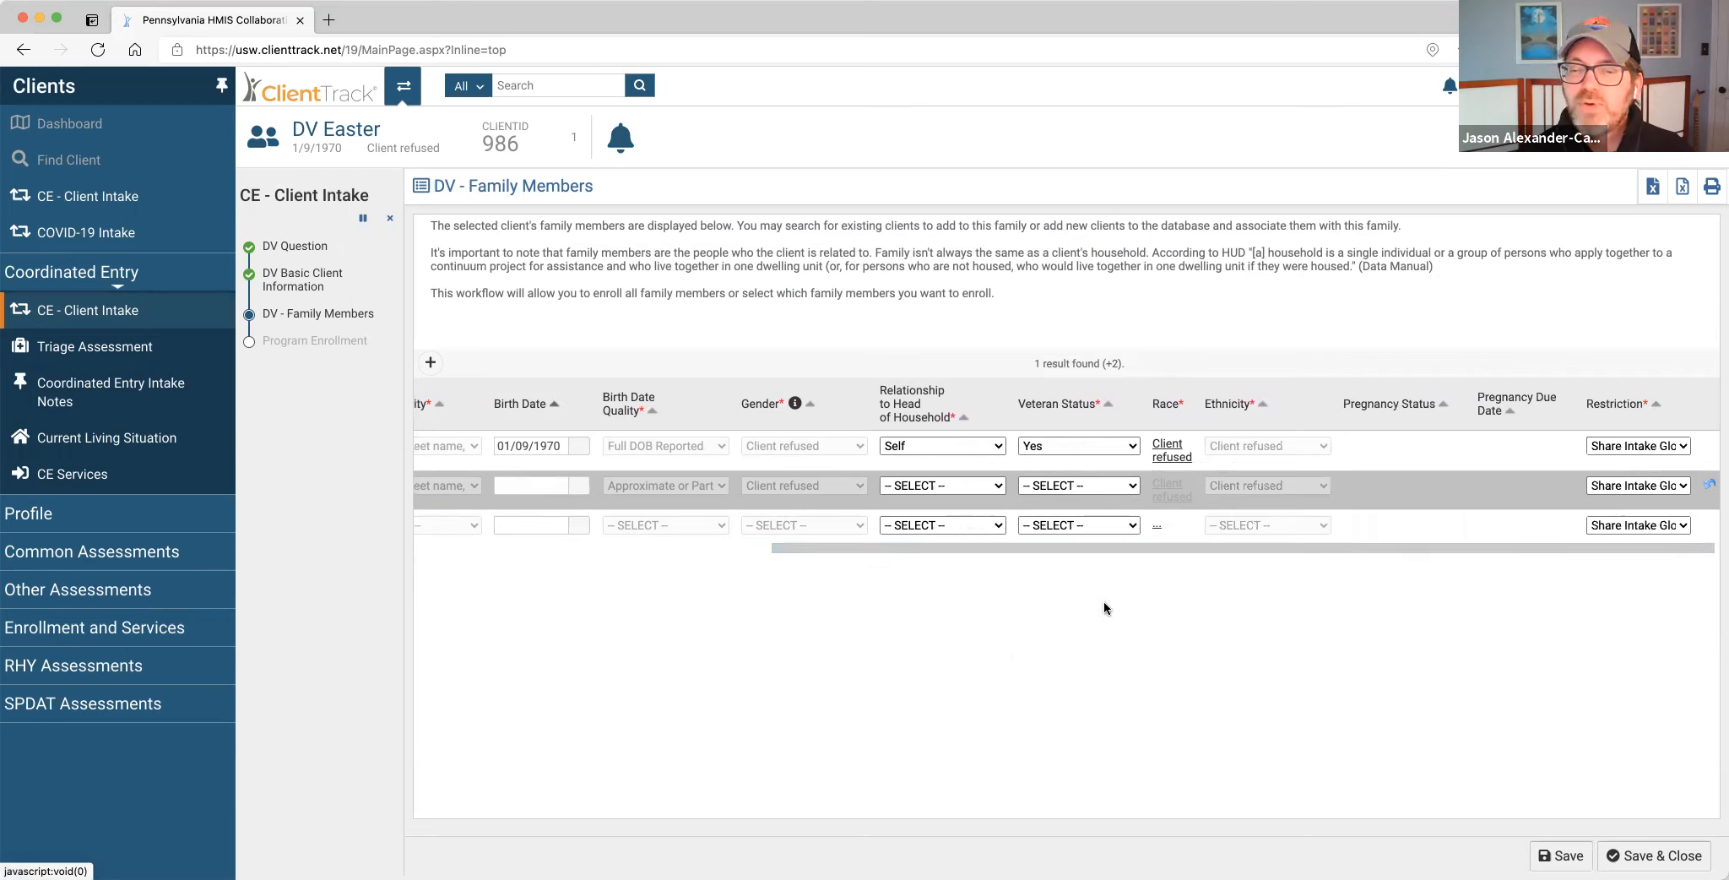
drag(813, 549, 471, 553)
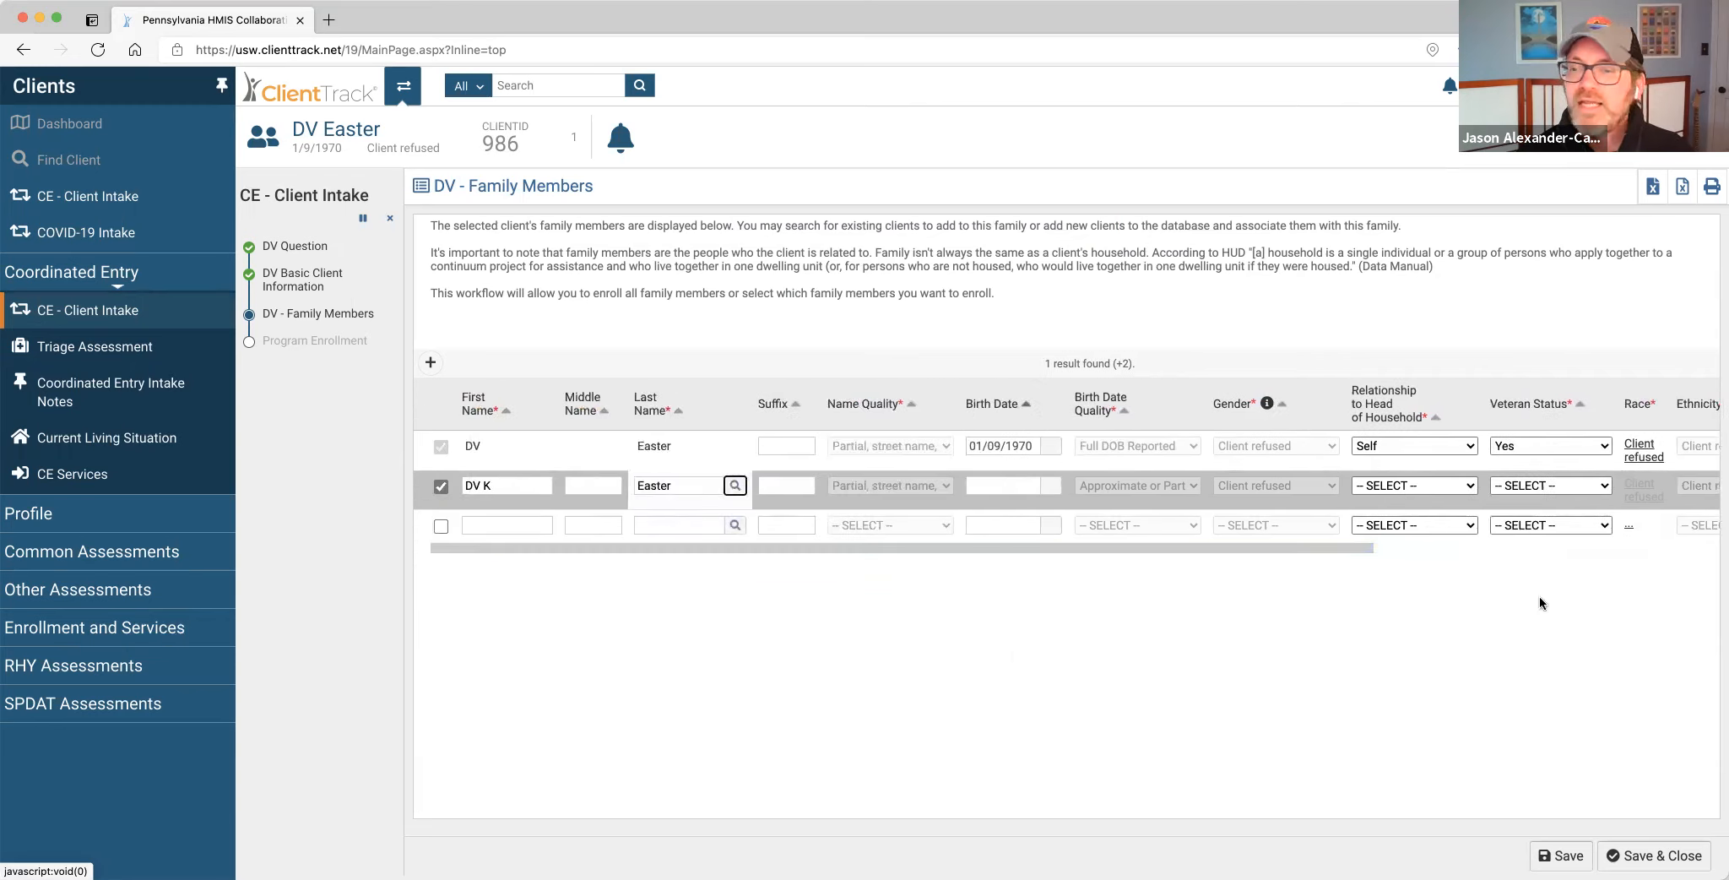
click(1469, 487)
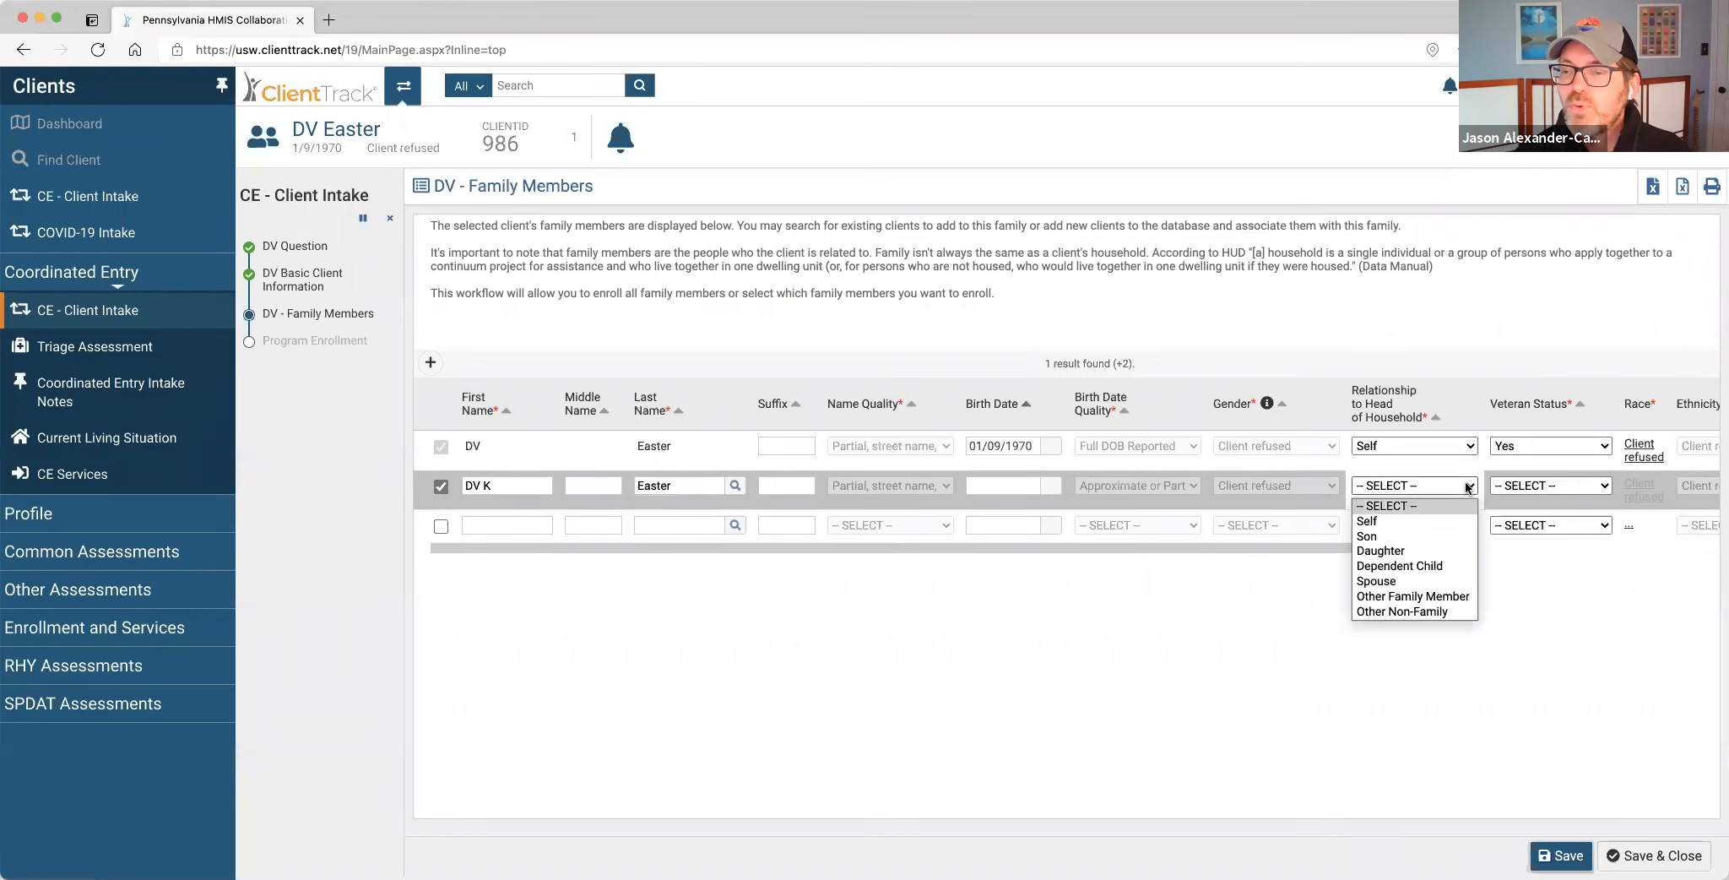
click(1445, 565)
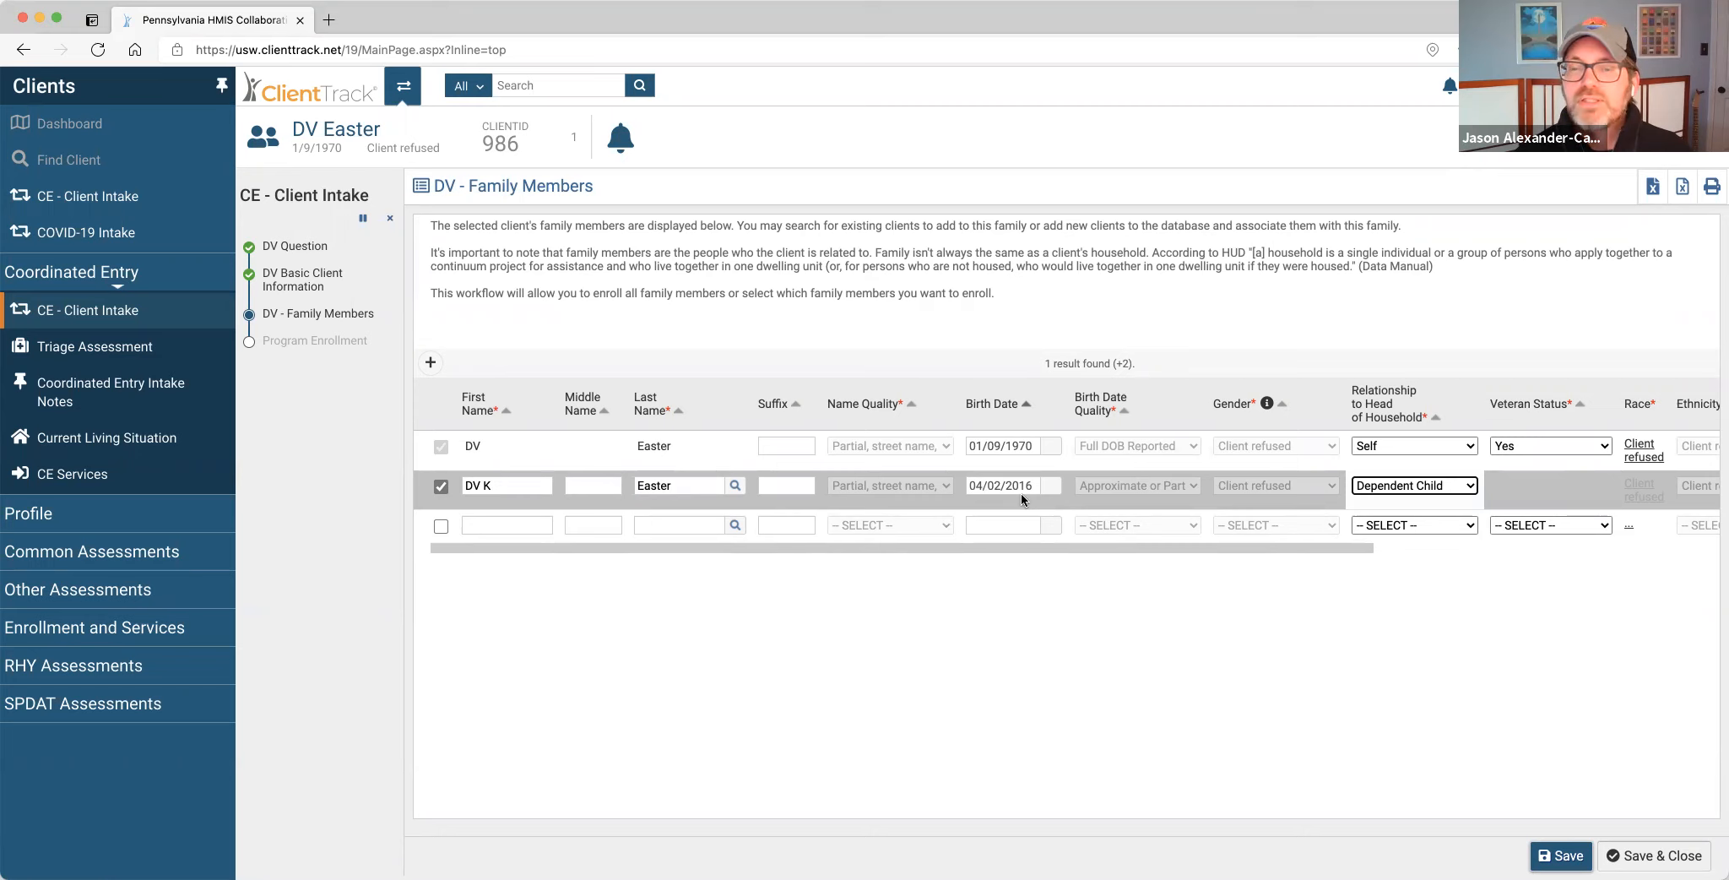
drag(1136, 545, 1482, 548)
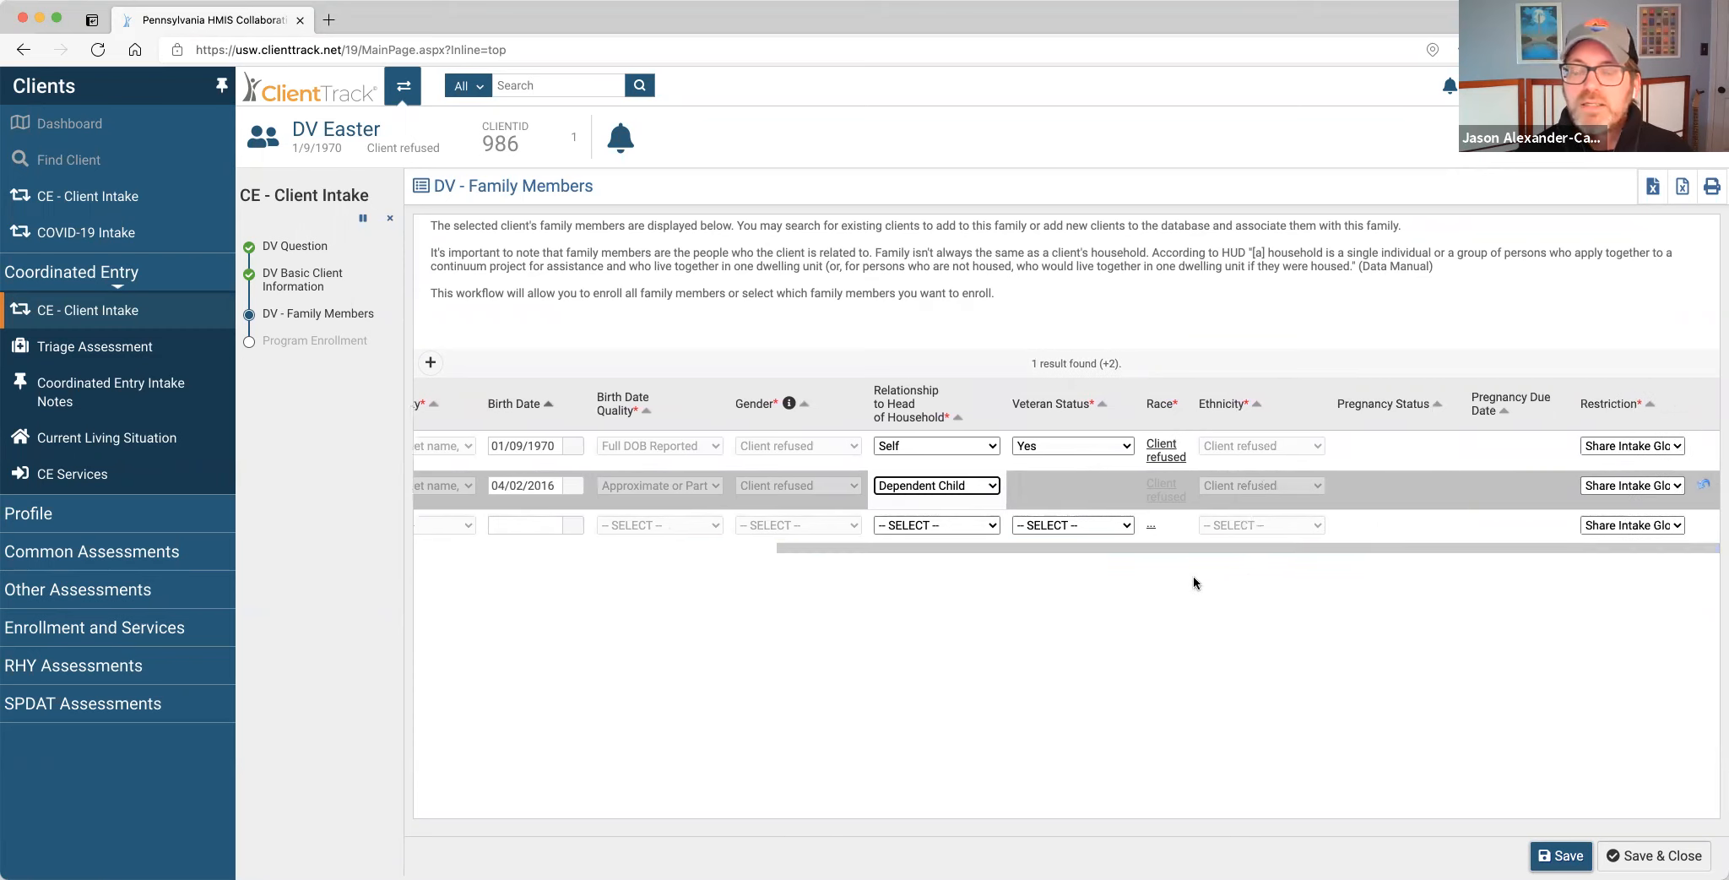
drag(1016, 545, 425, 550)
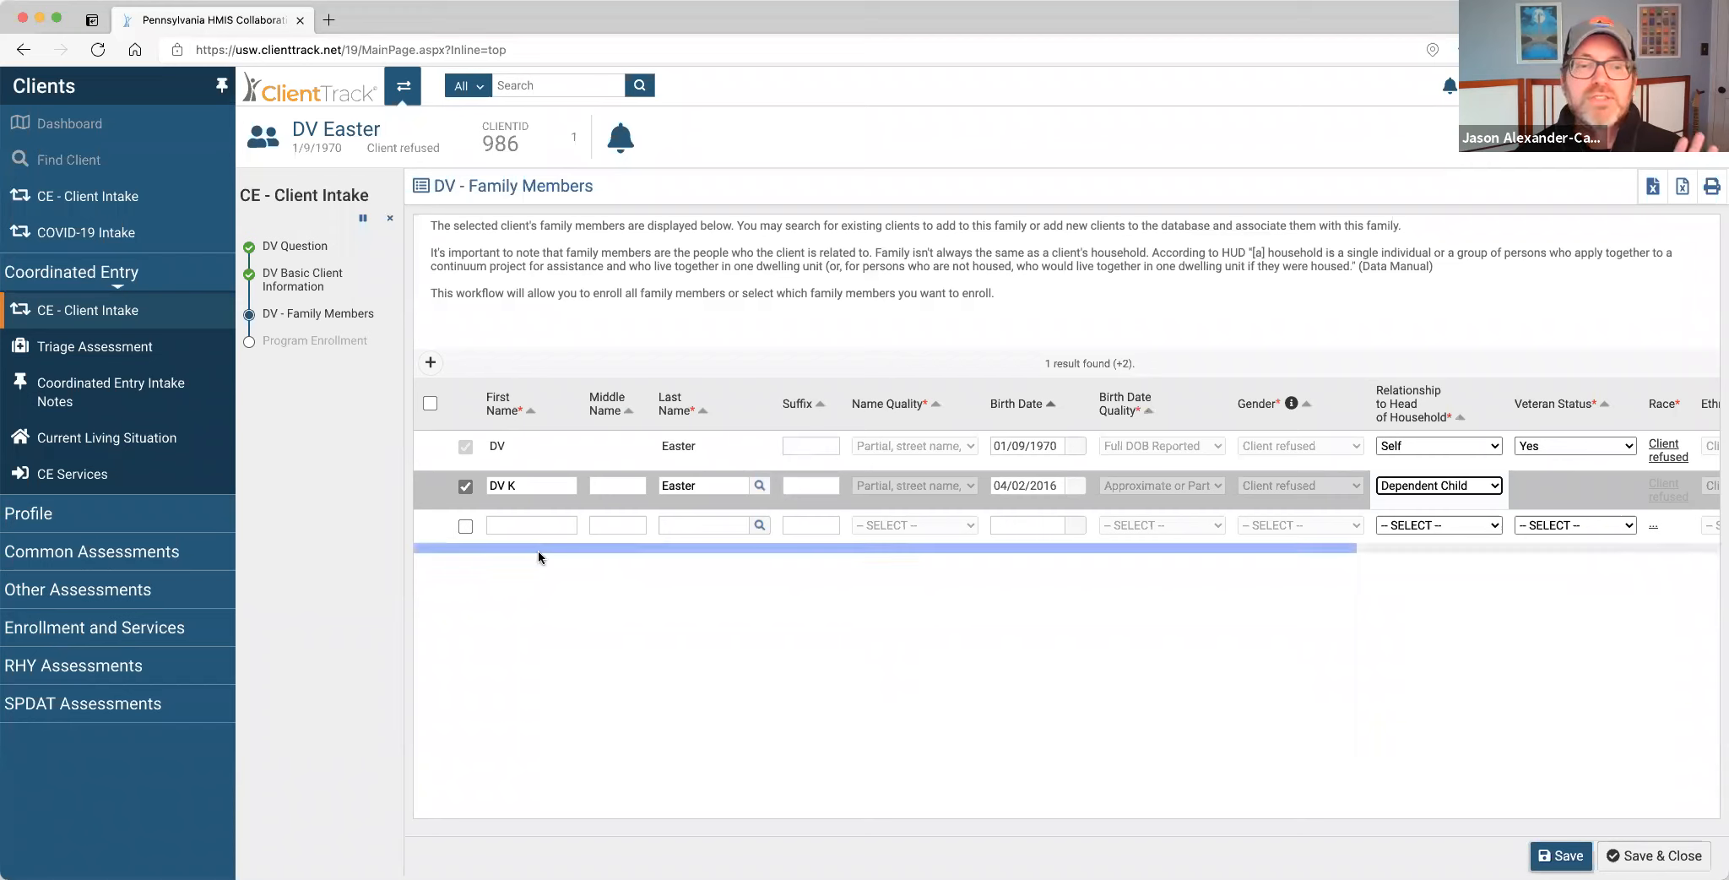
click(465, 525)
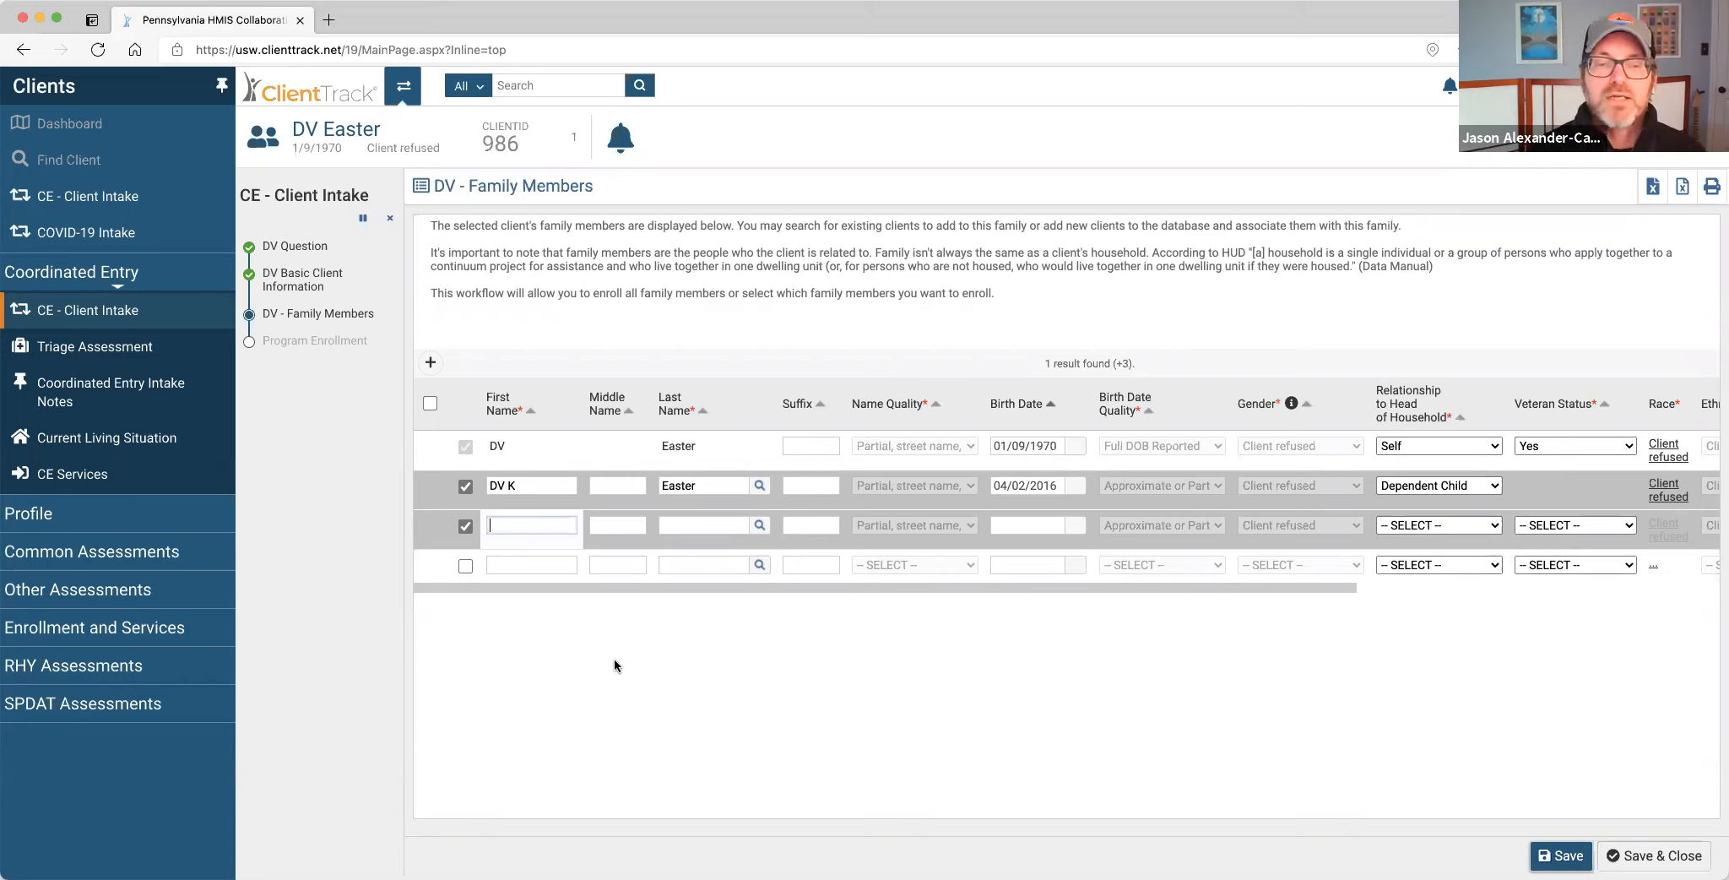
Add DV FM Easter as an Other Family Member with veteran status No.
text(DV FM)
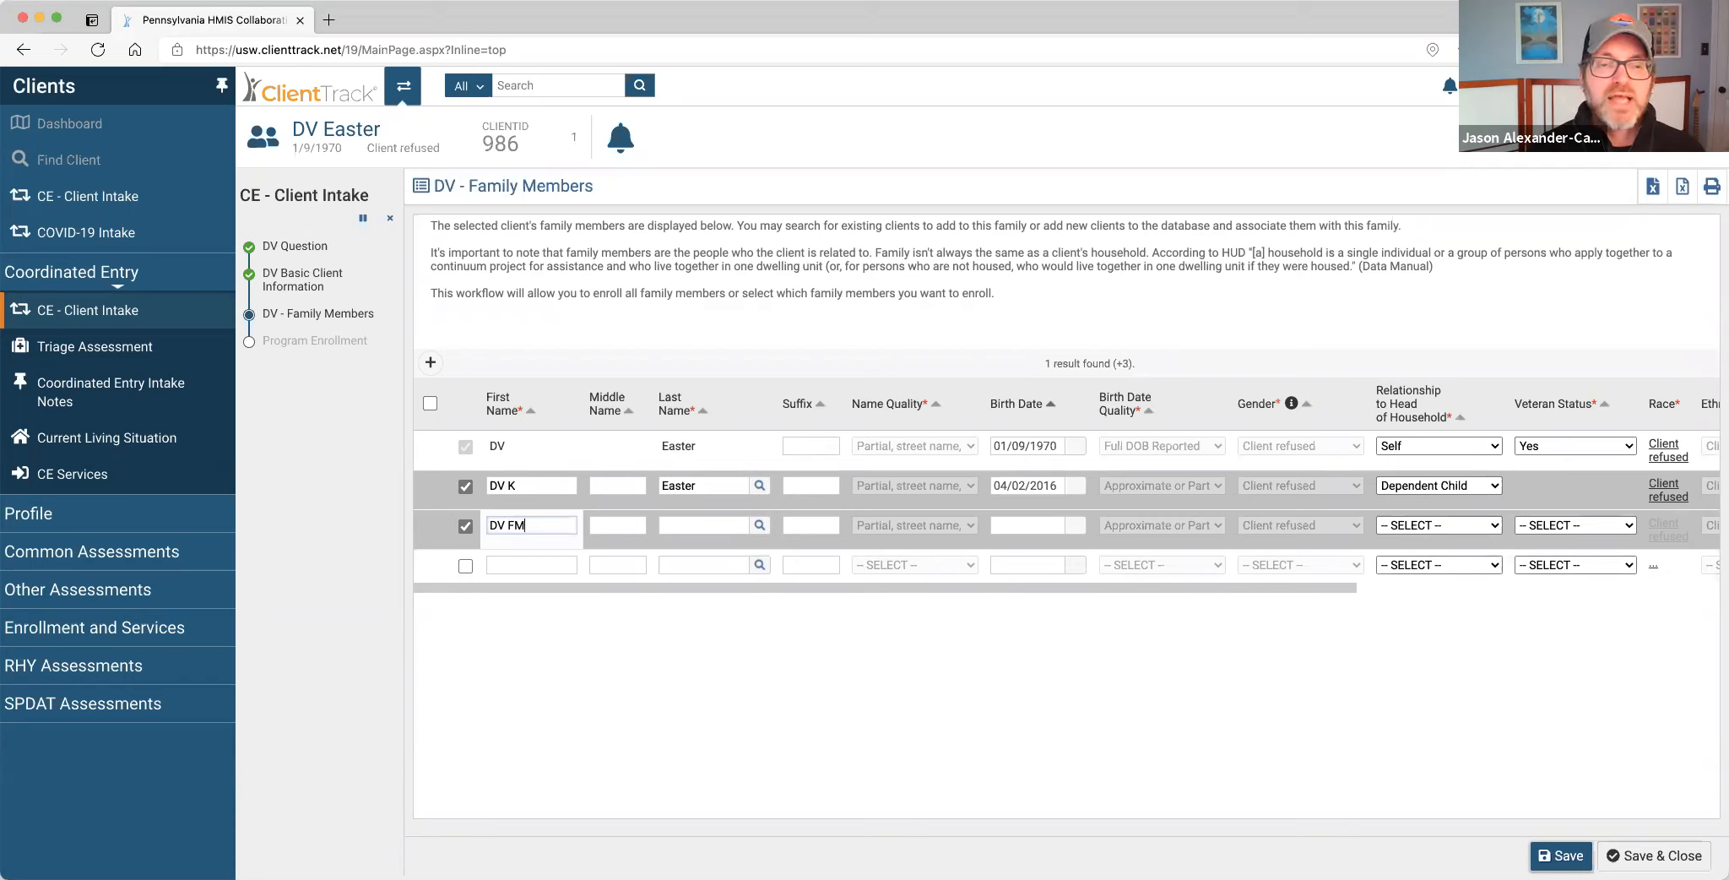
key(Tab)
key(Tab)
text(Easter)
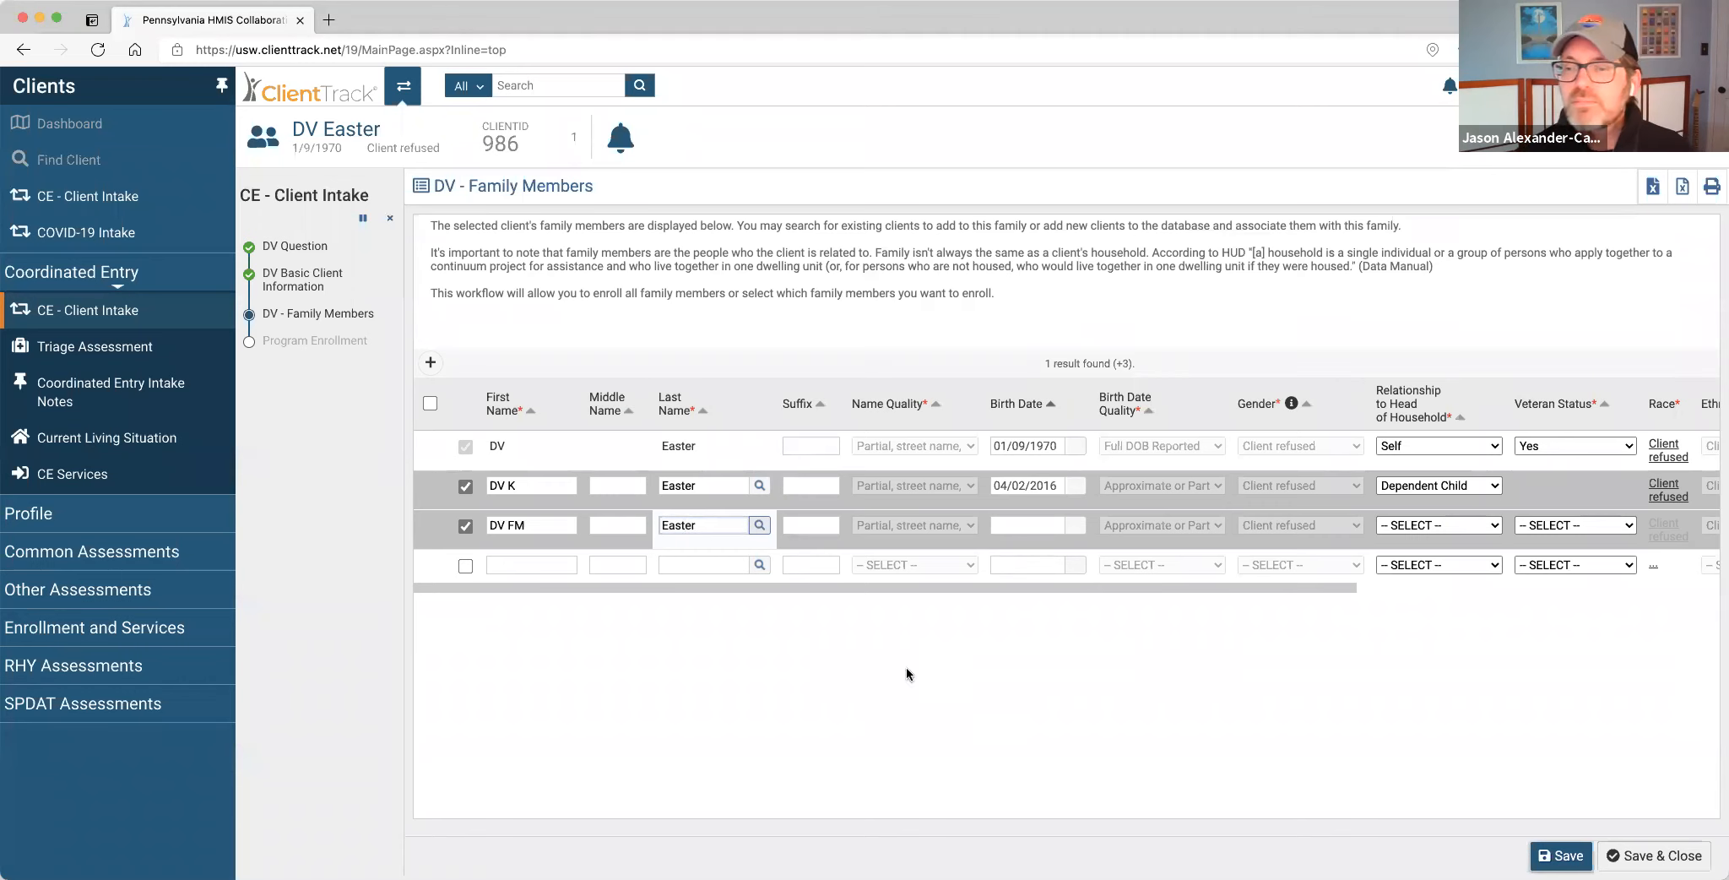
key(Tab)
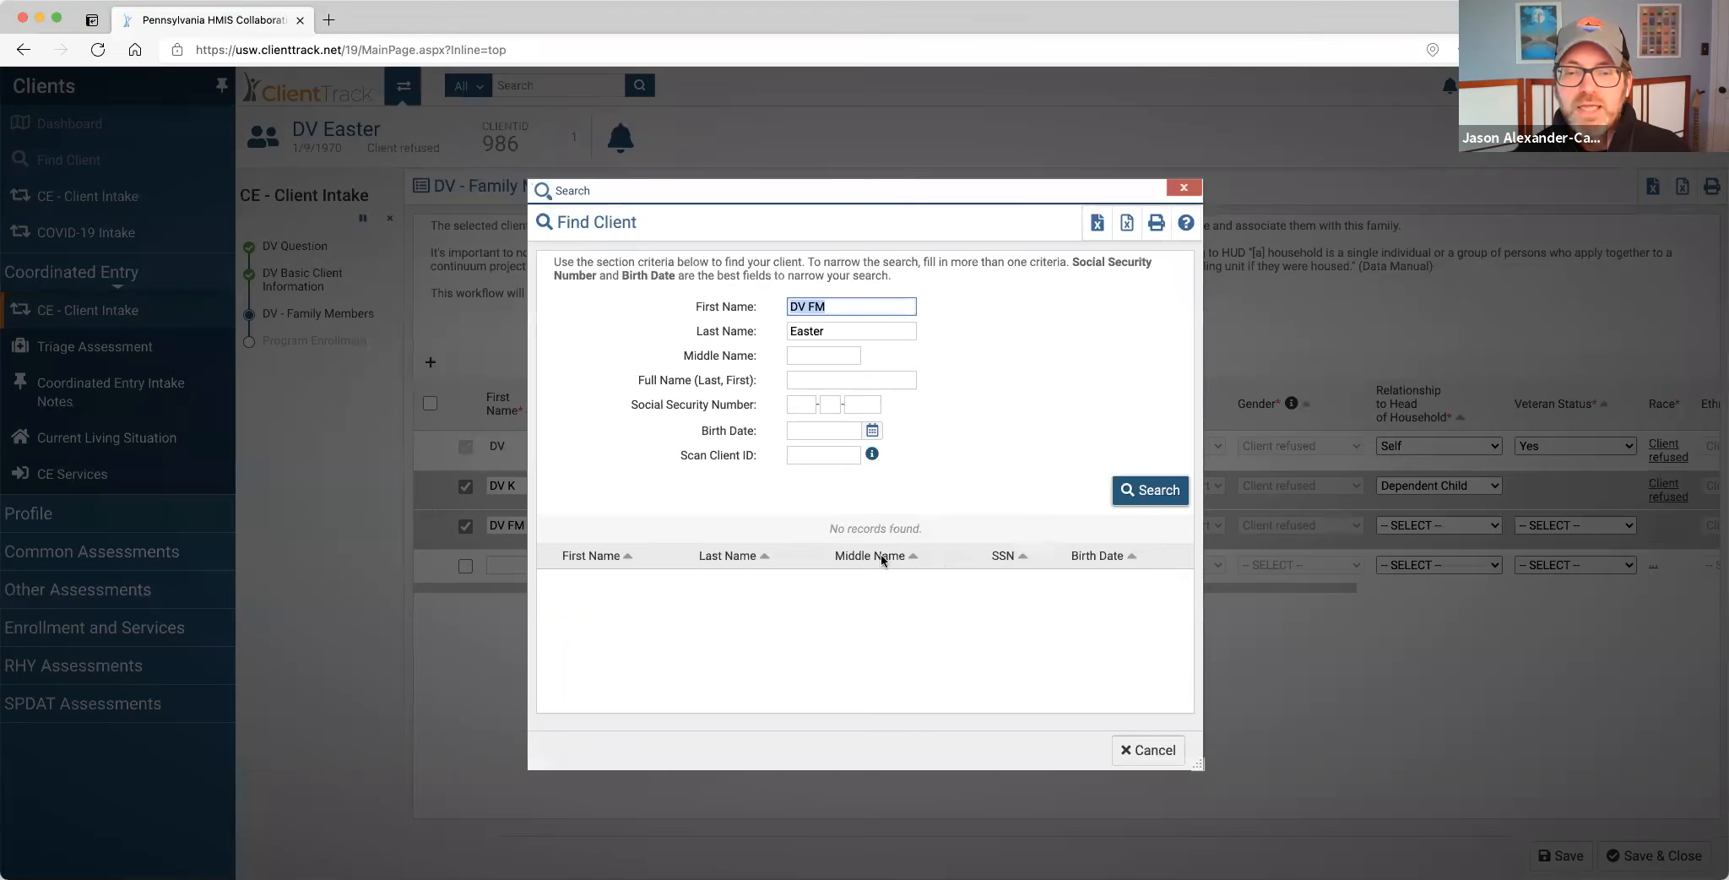
click(1146, 749)
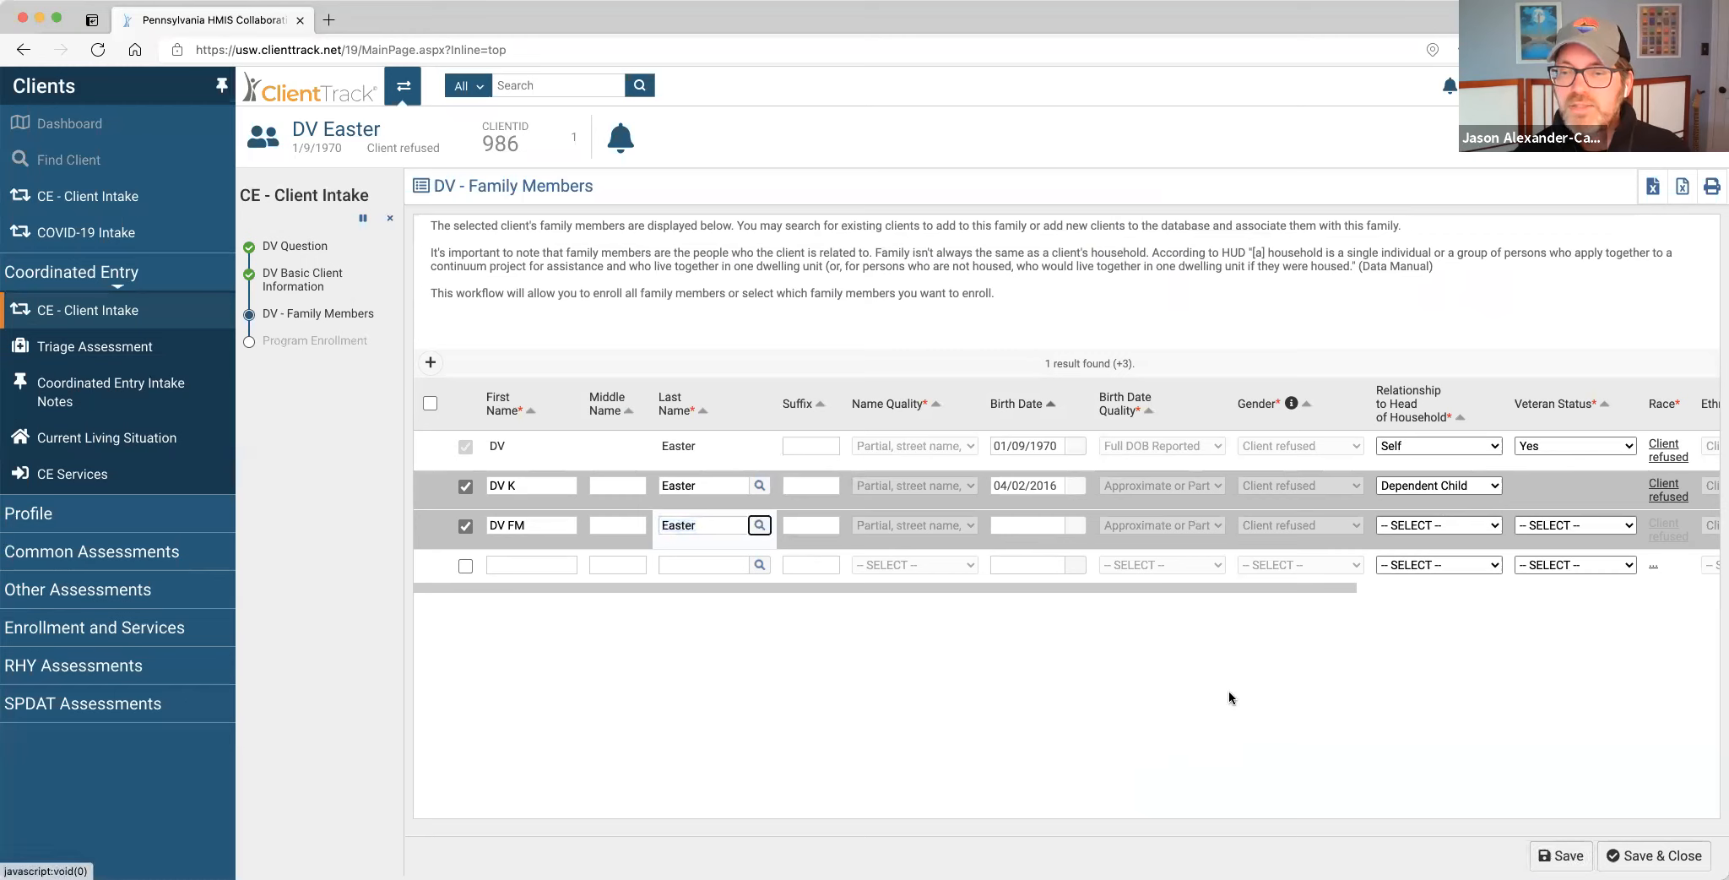
click(1492, 527)
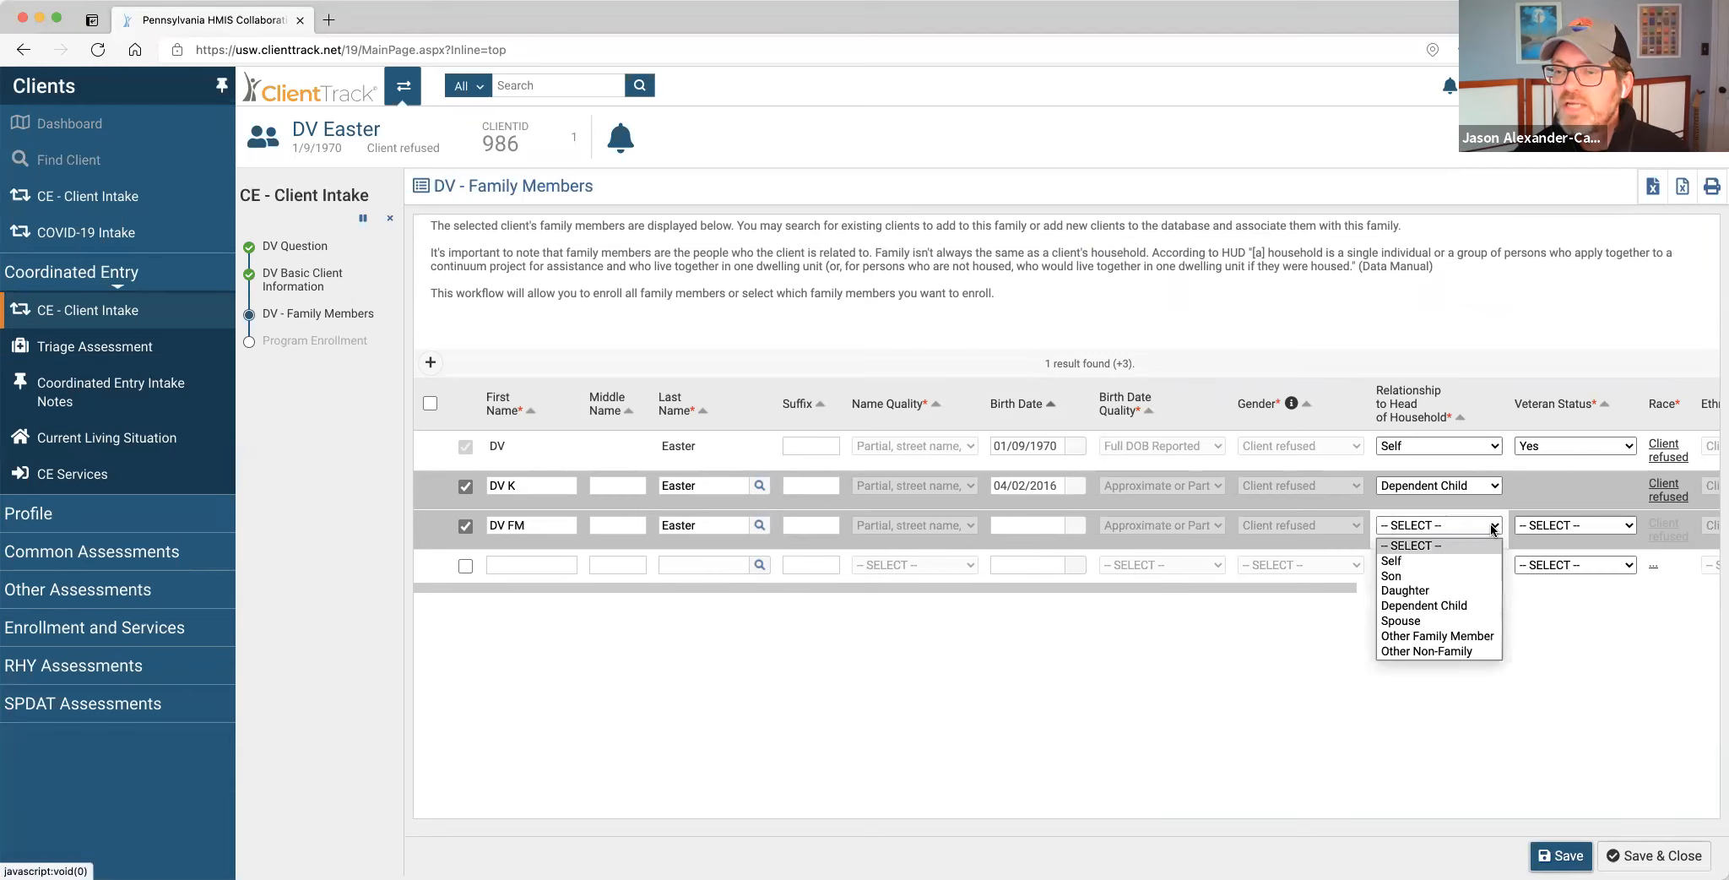
click(1491, 641)
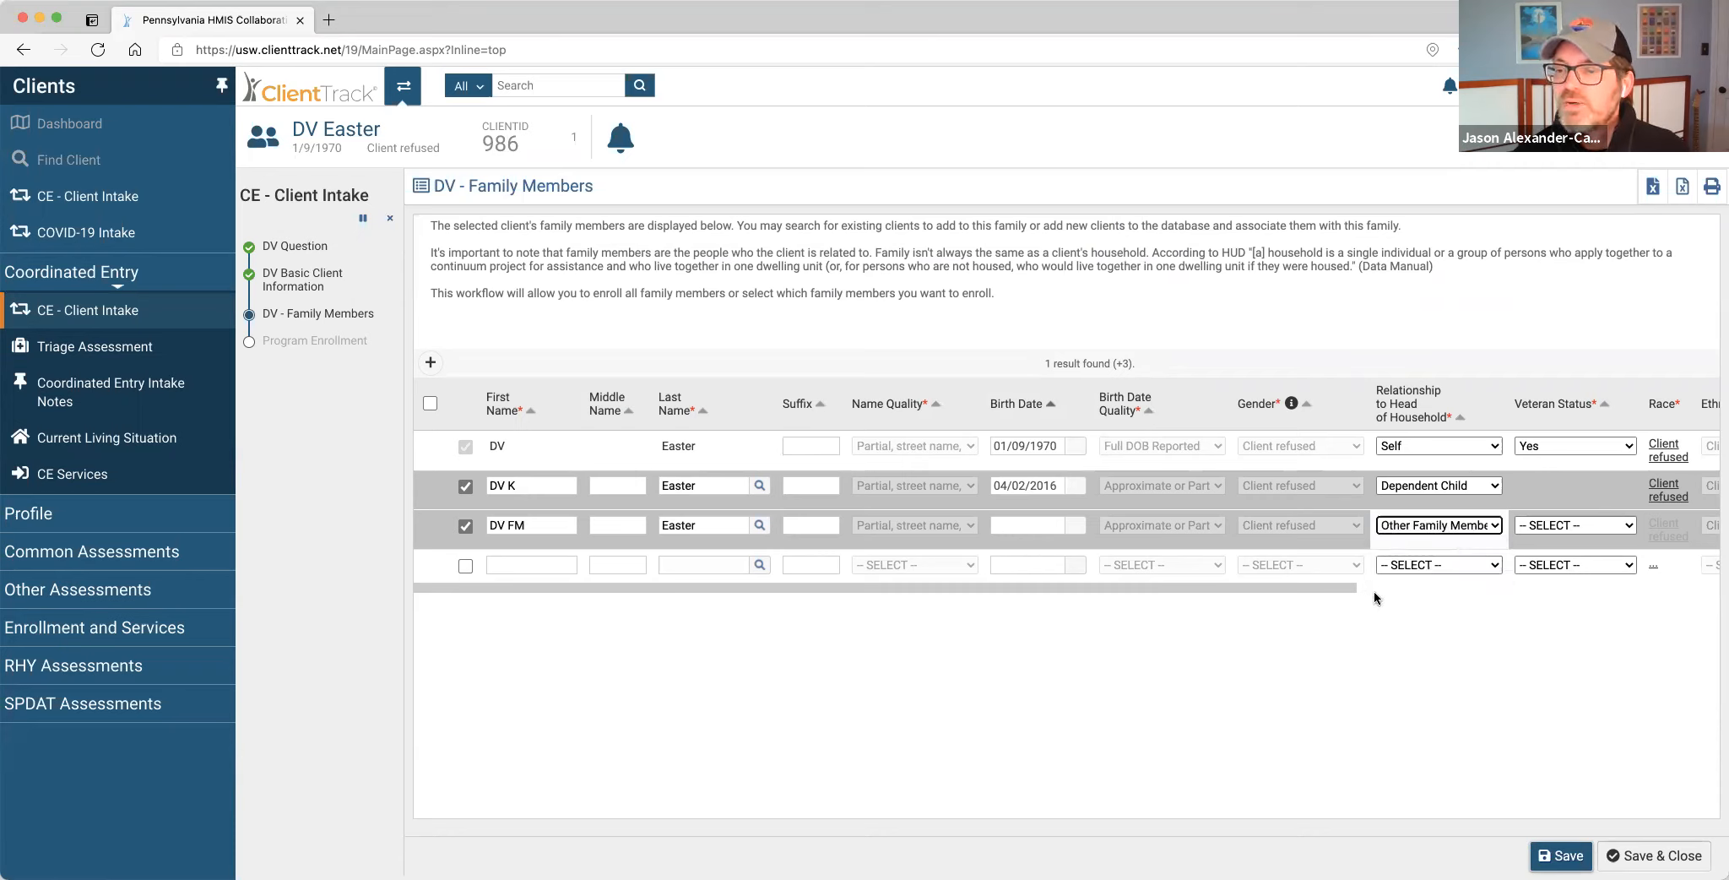
click(1538, 526)
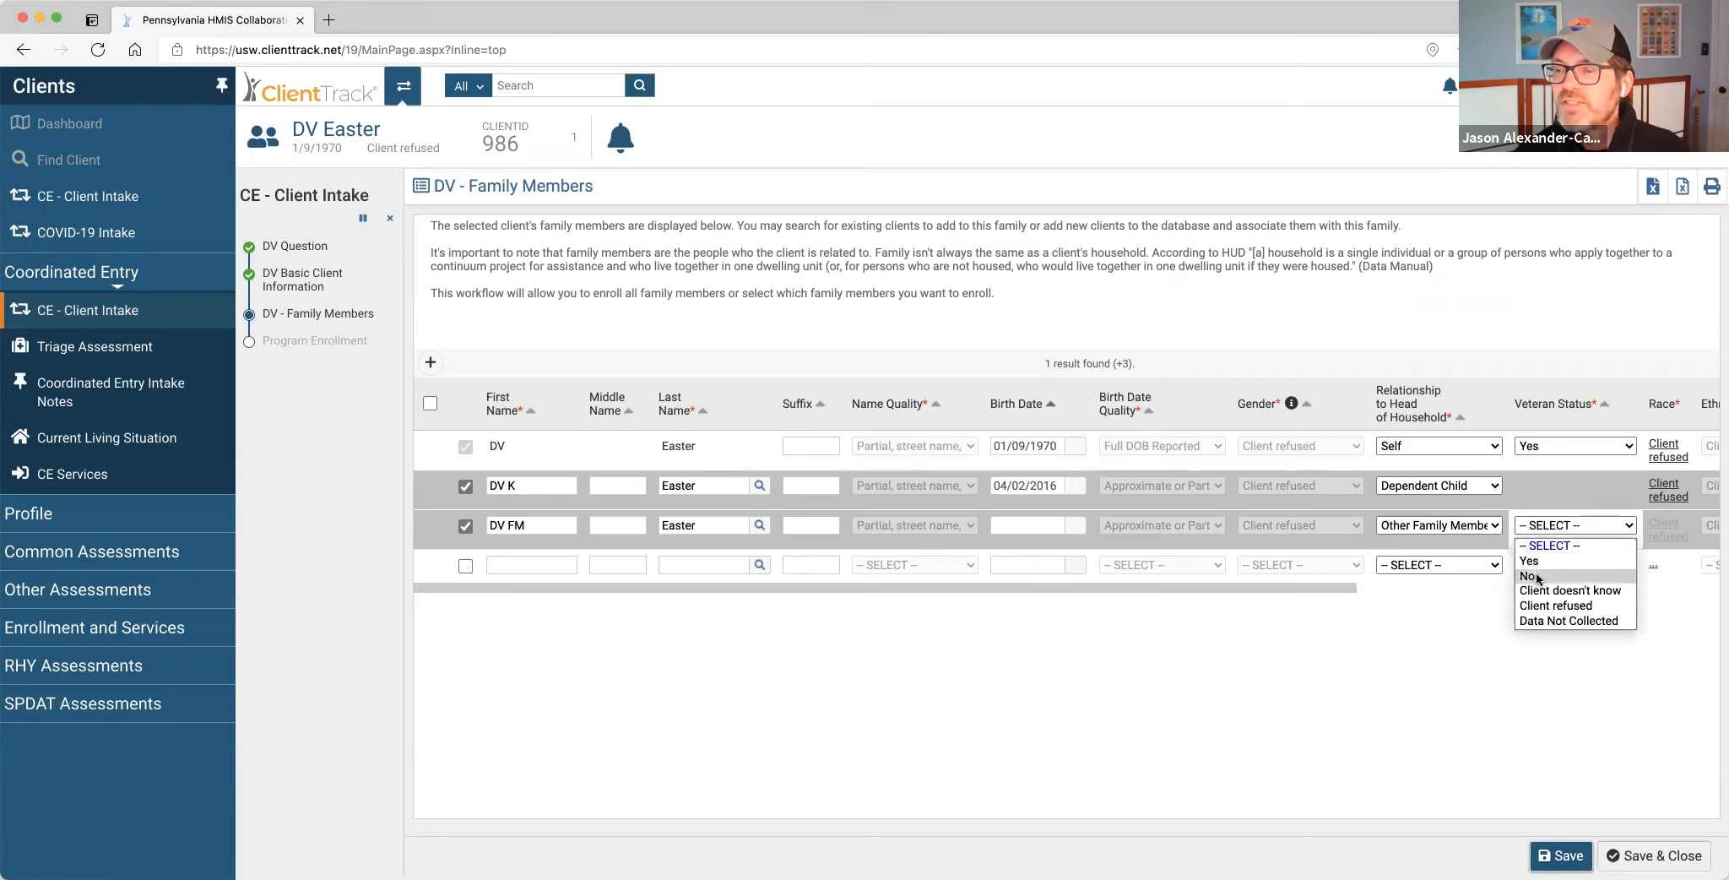
click(1537, 576)
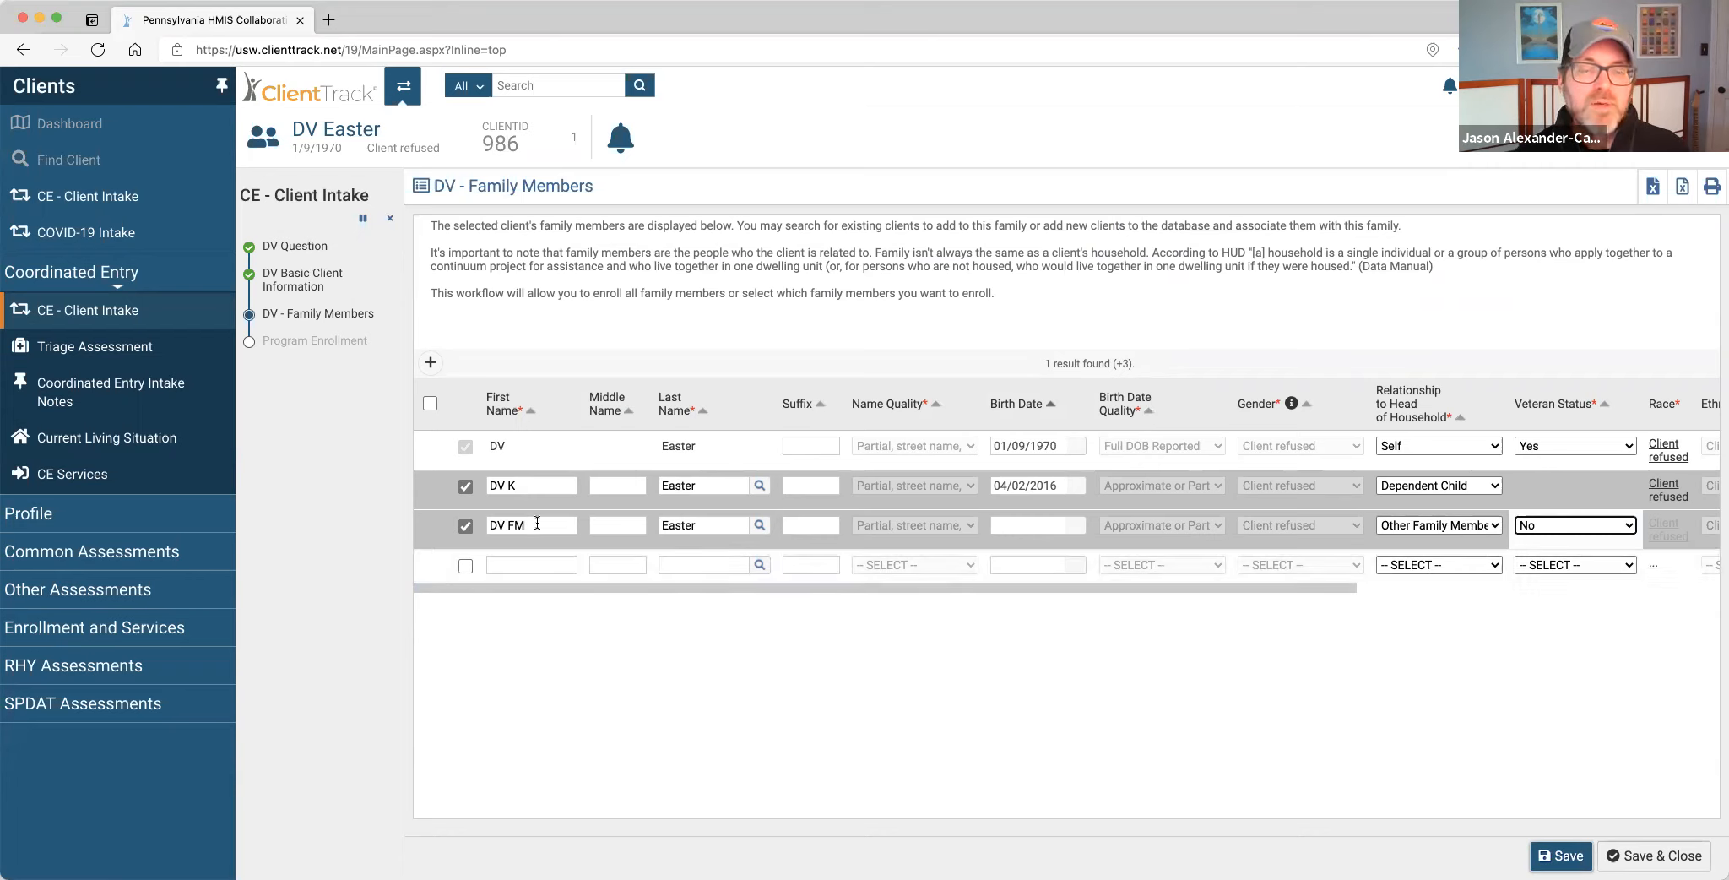
Add a fourth member, DV FM Easter, as Other Family Member with veteran status Yes.
click(466, 565)
click(497, 565)
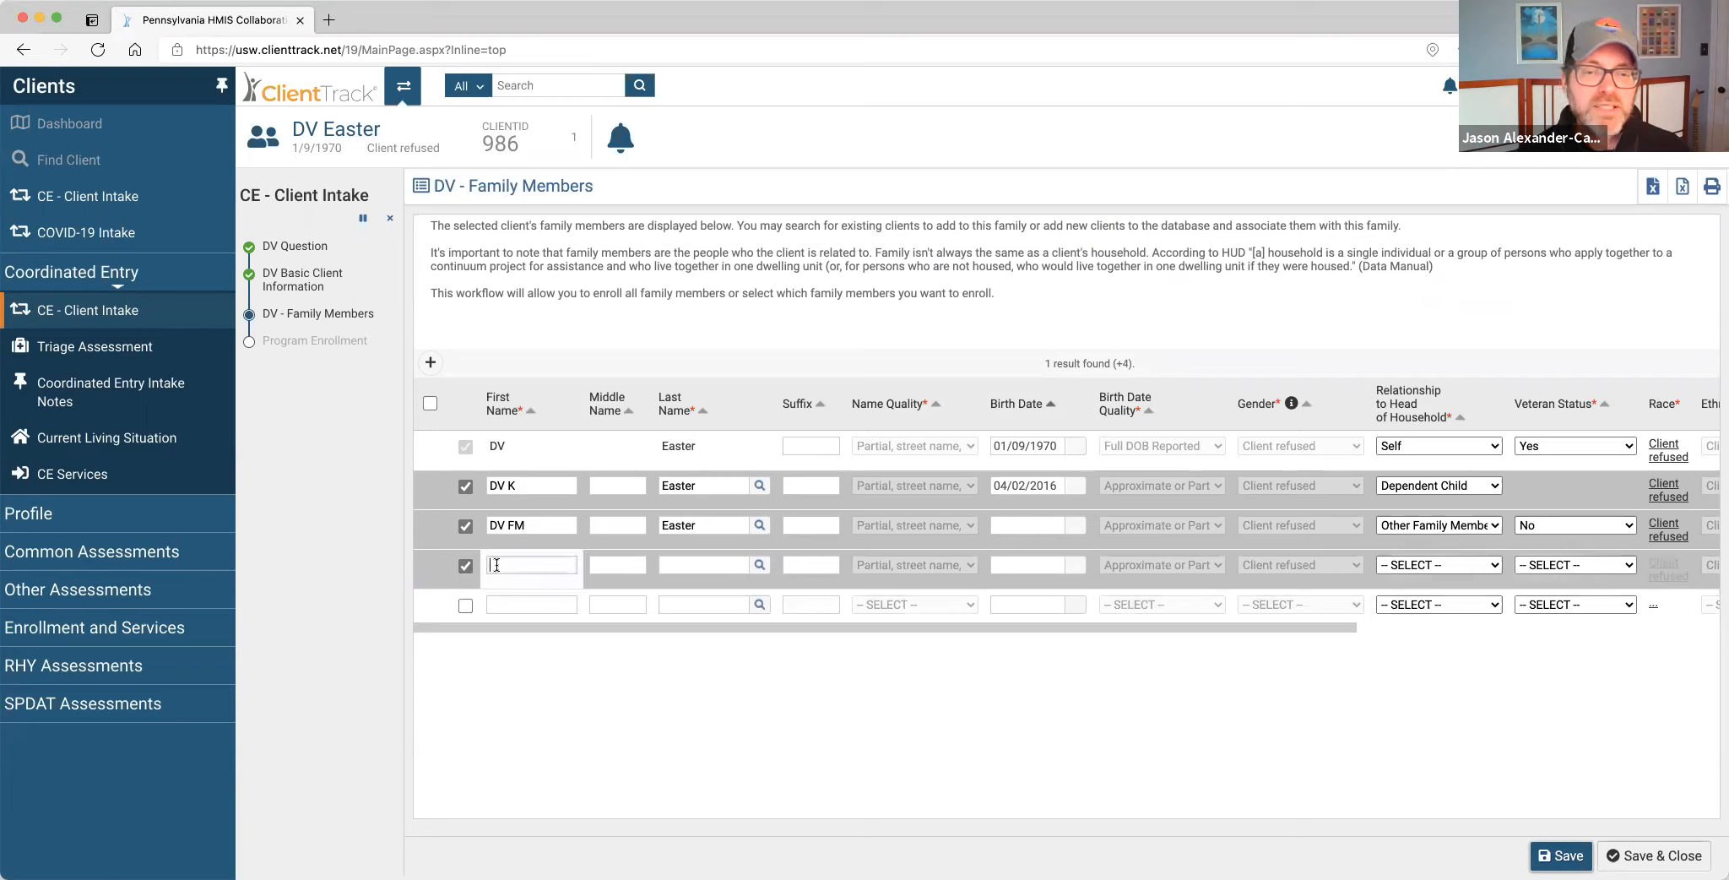
text(DV FM)
key(Tab)
key(Tab)
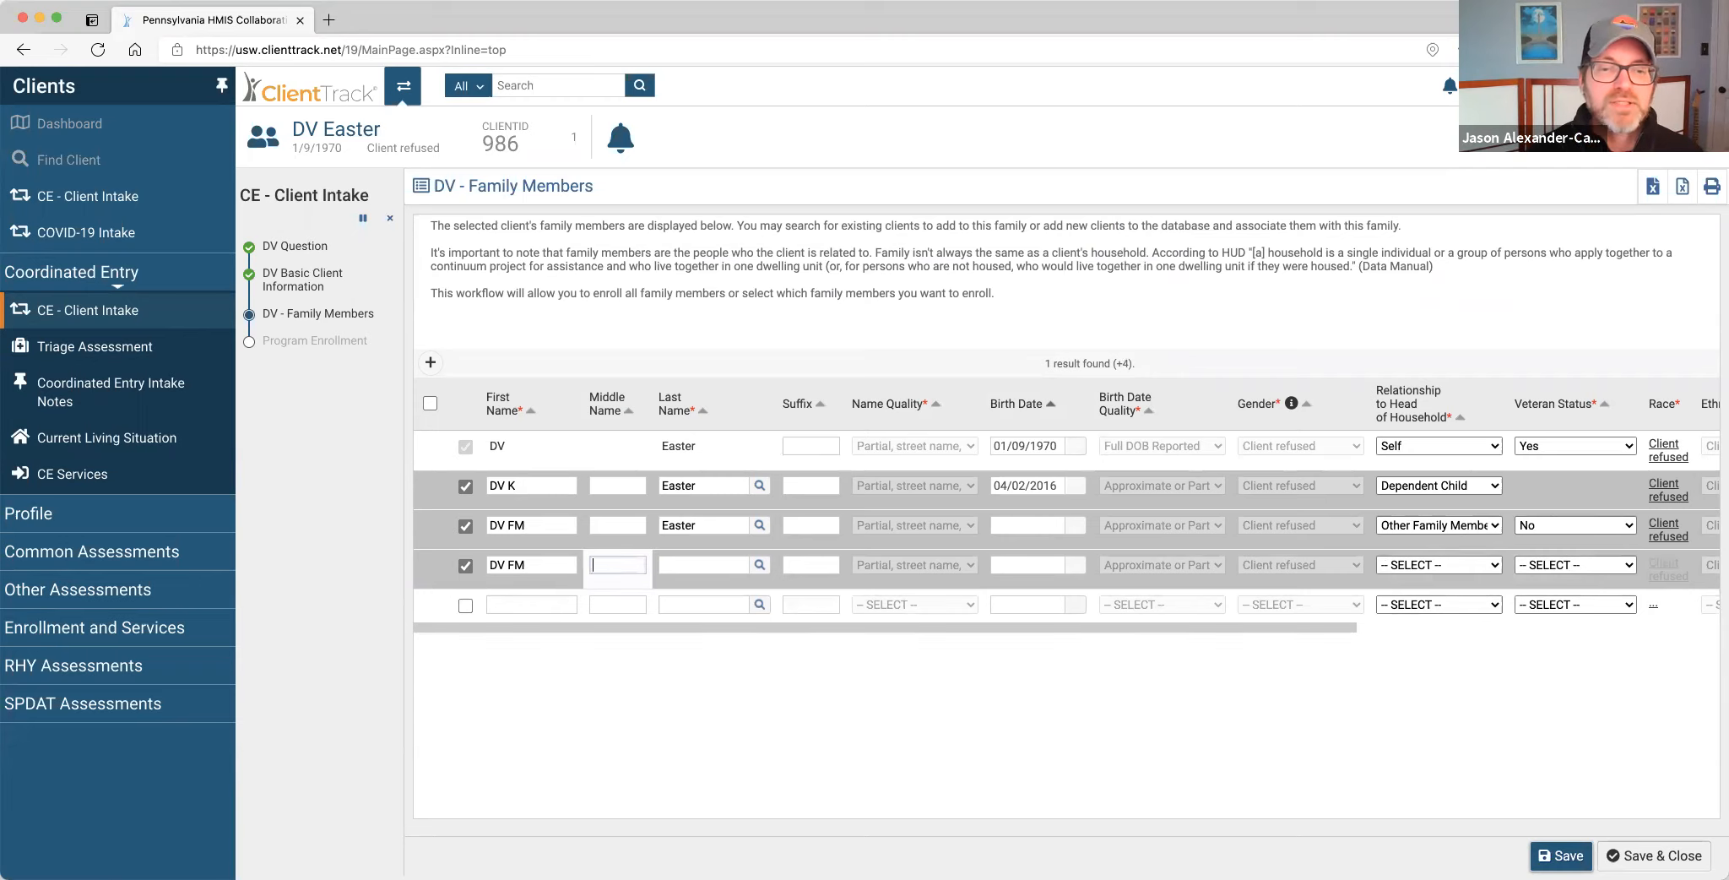
text(Easter)
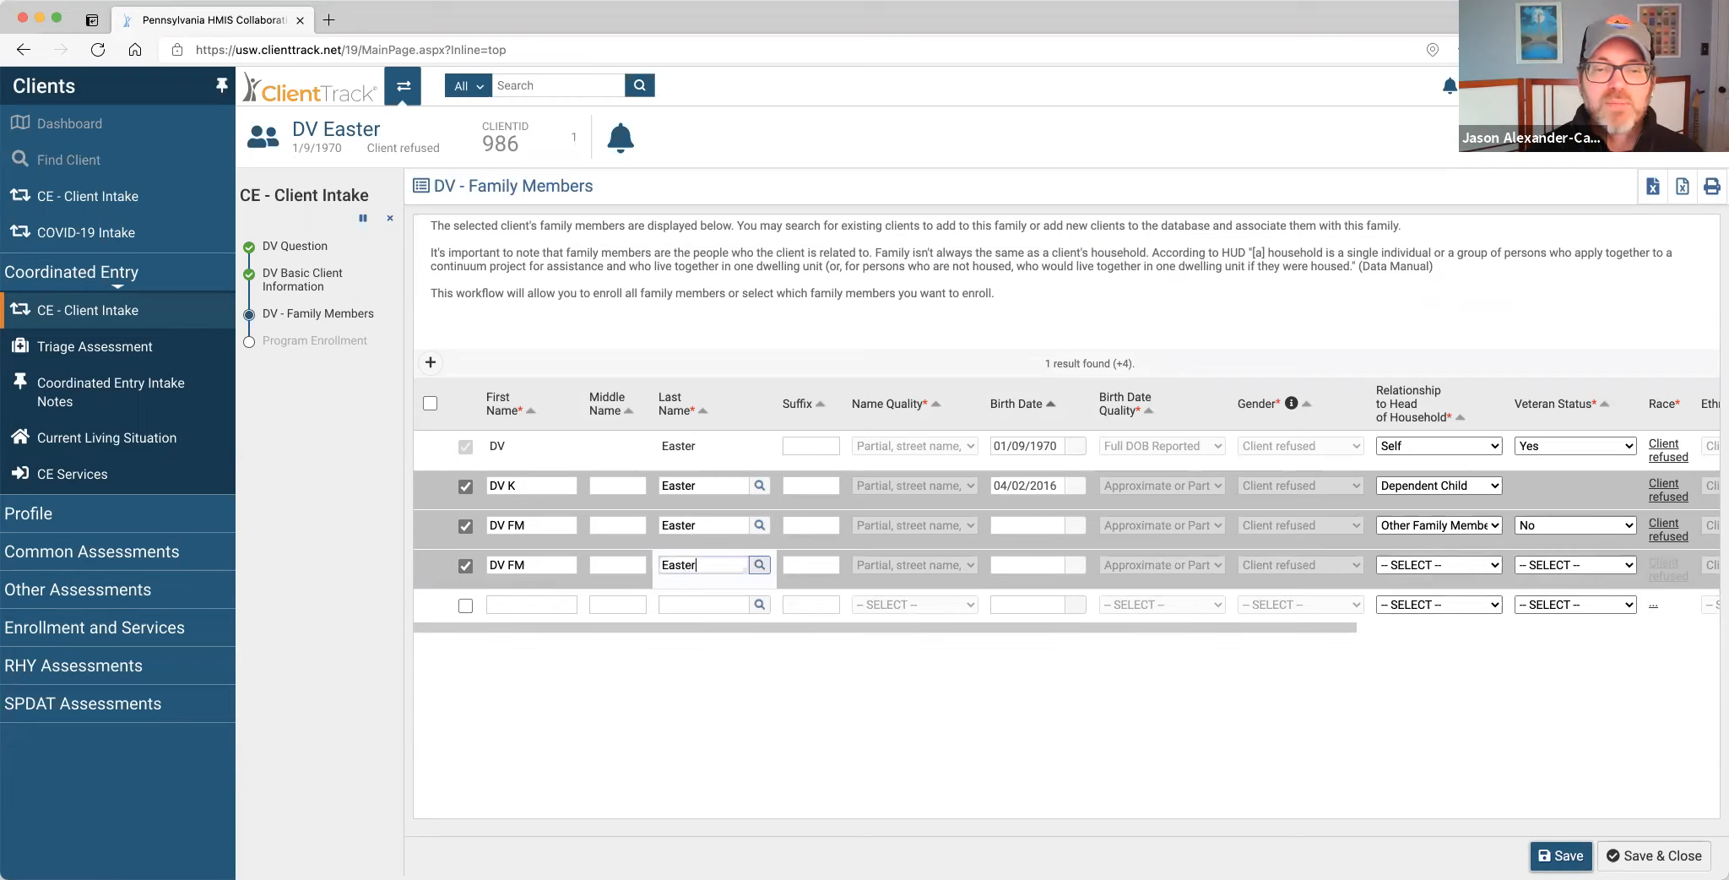
key(Tab)
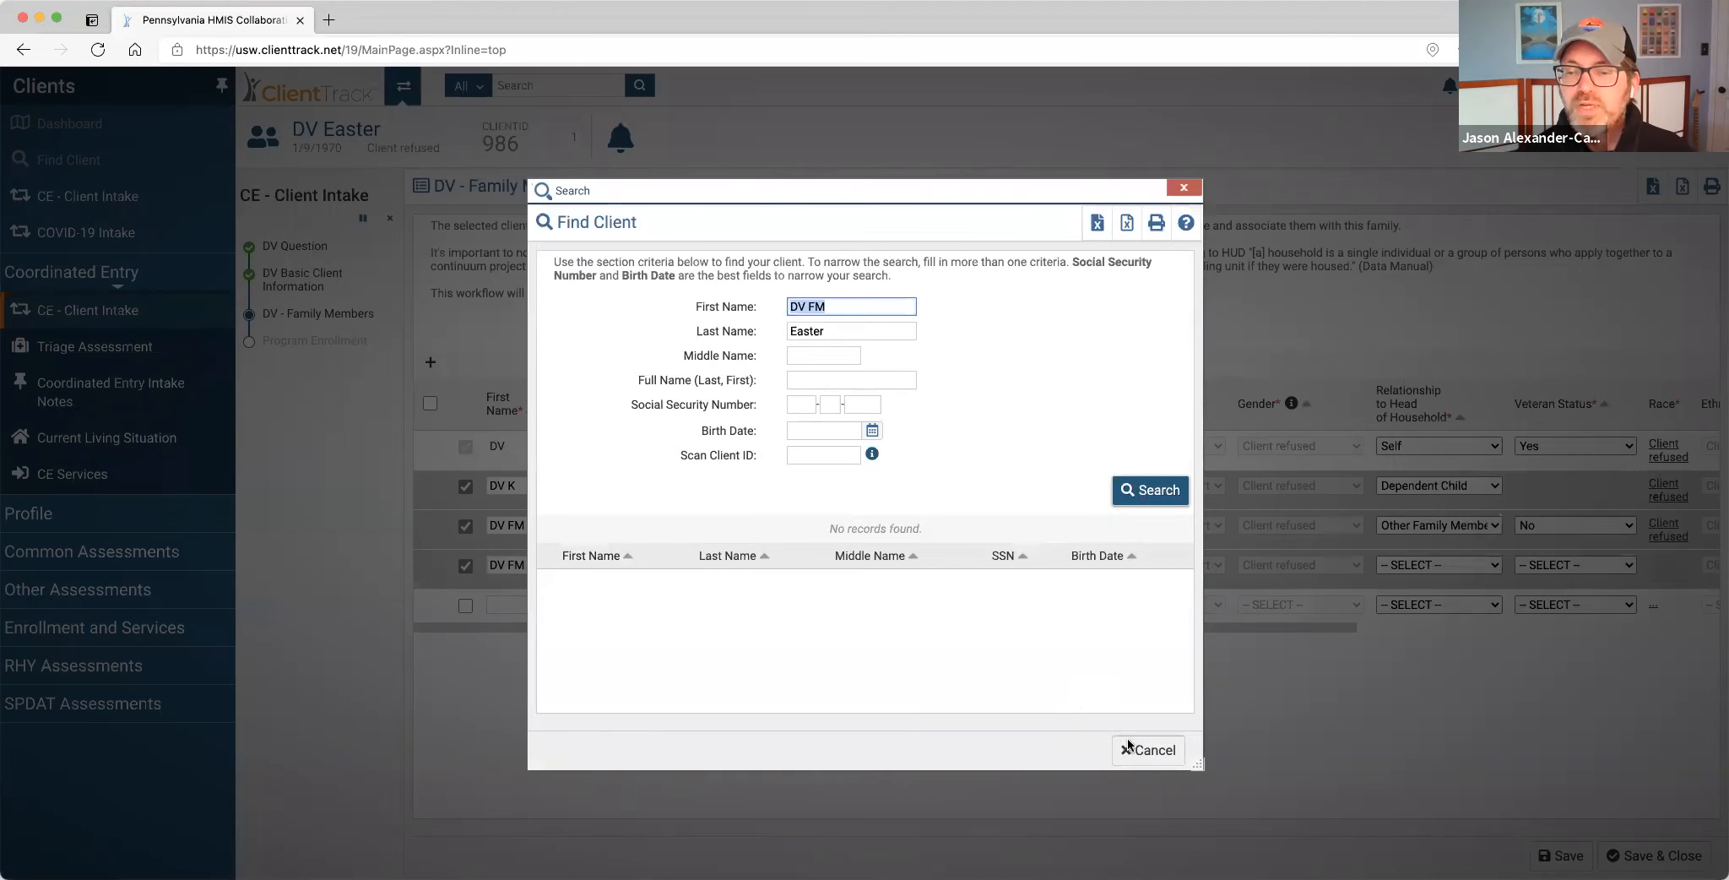
click(1143, 753)
key(Tab)
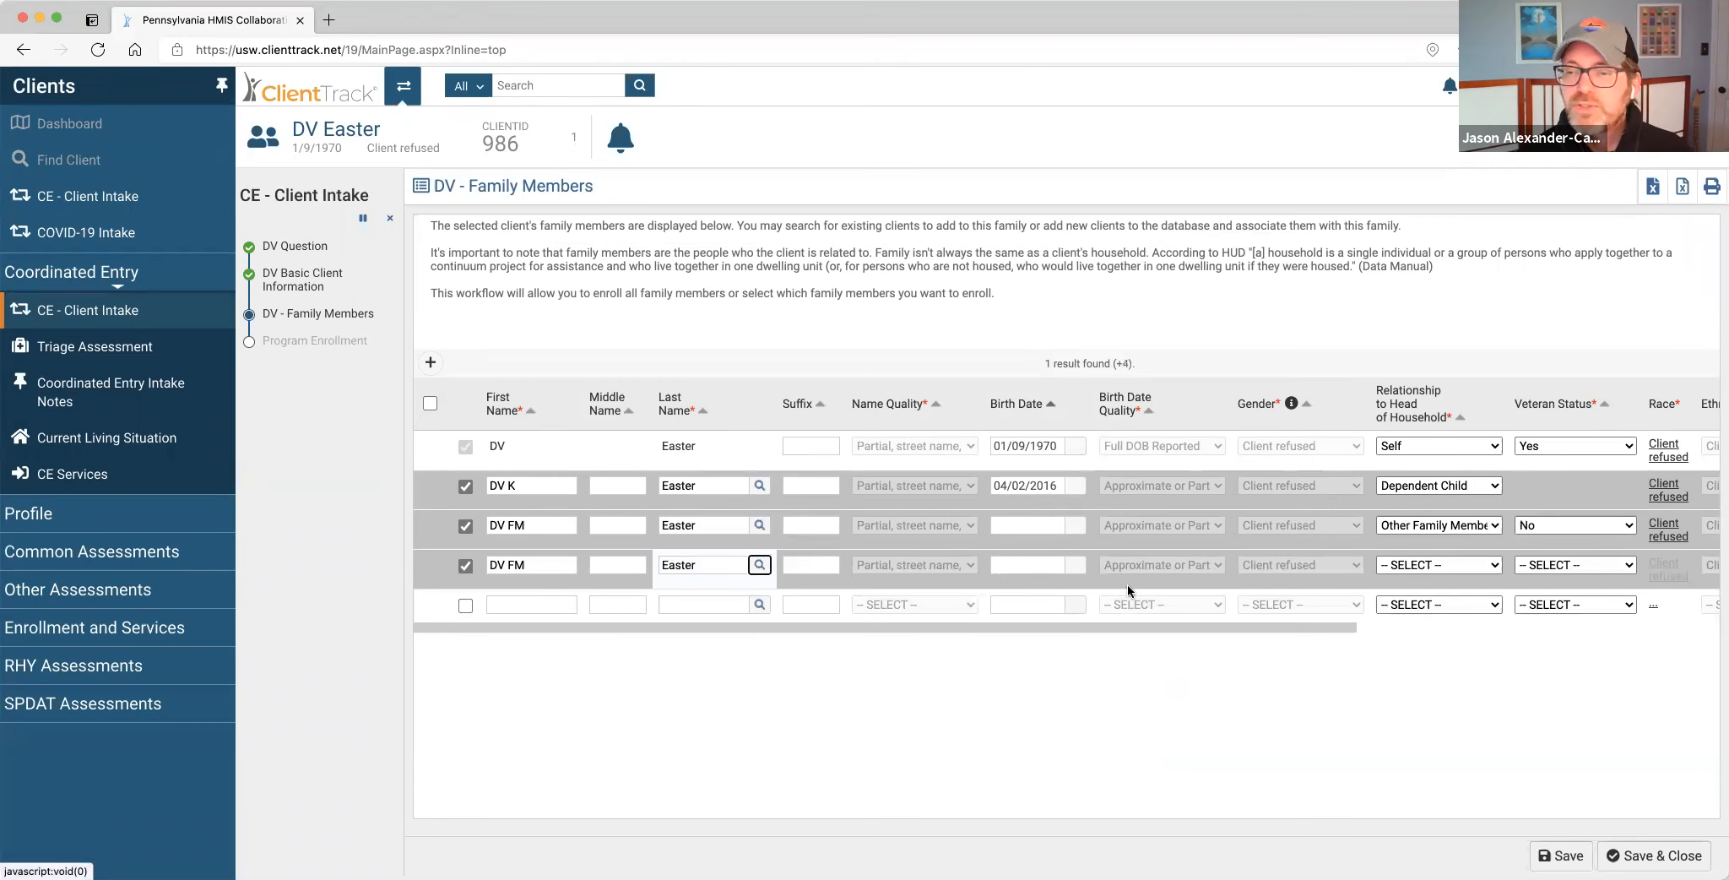
click(1443, 560)
click(1455, 674)
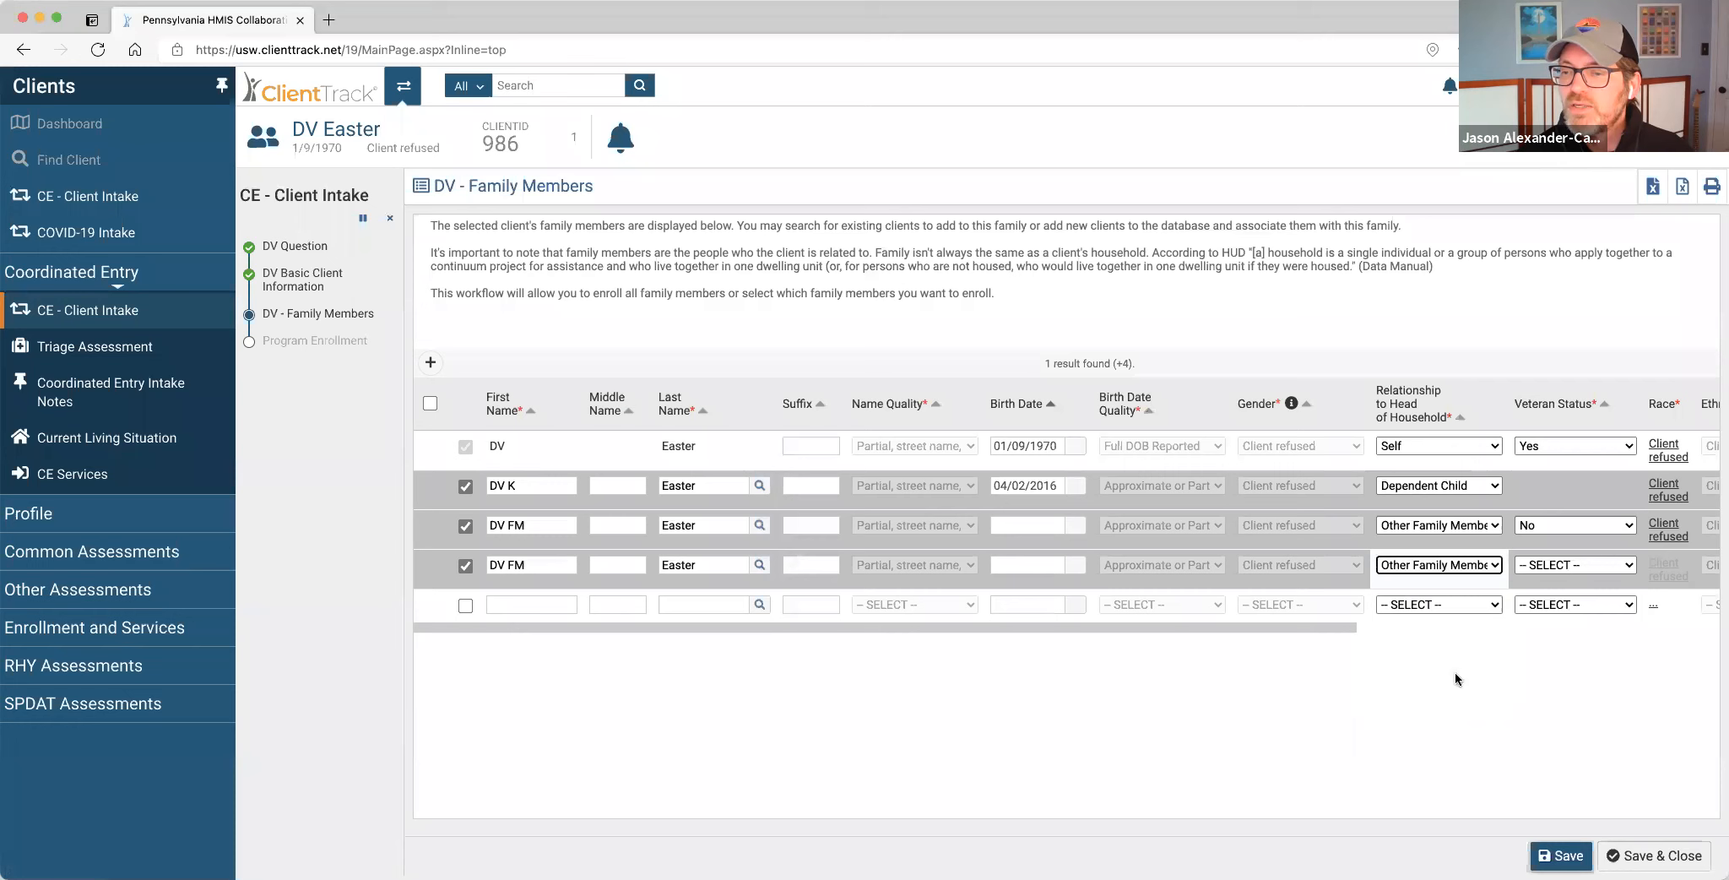
click(1566, 567)
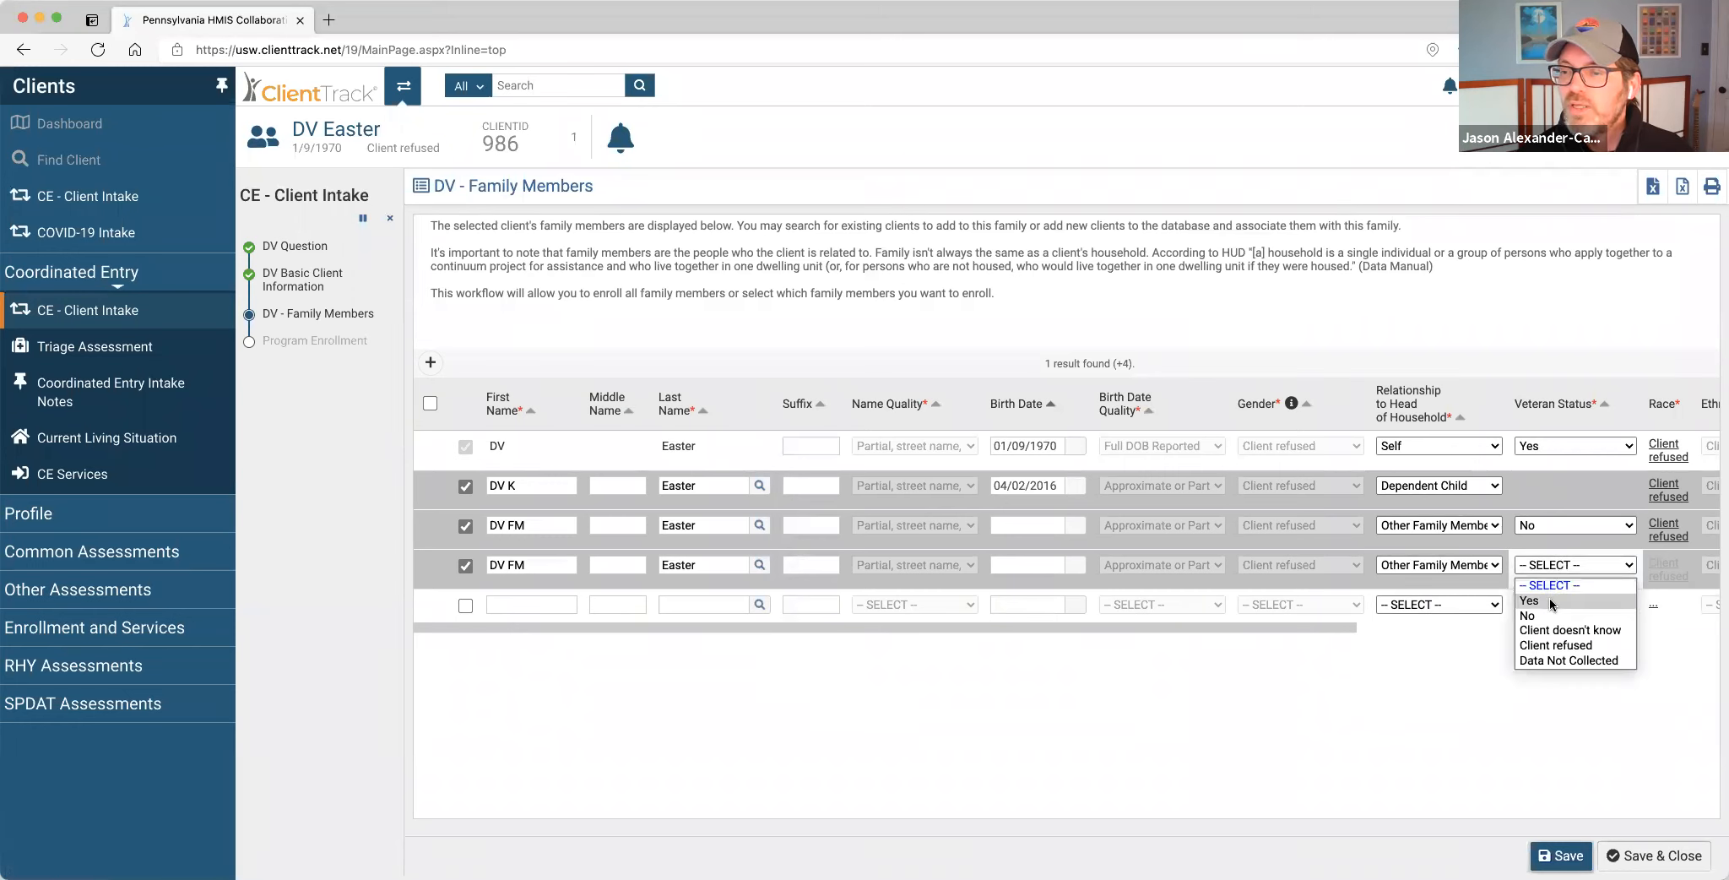
click(1556, 596)
Add a fifth member row with first name DV FM.
click(464, 604)
click(508, 605)
text(DV FM)
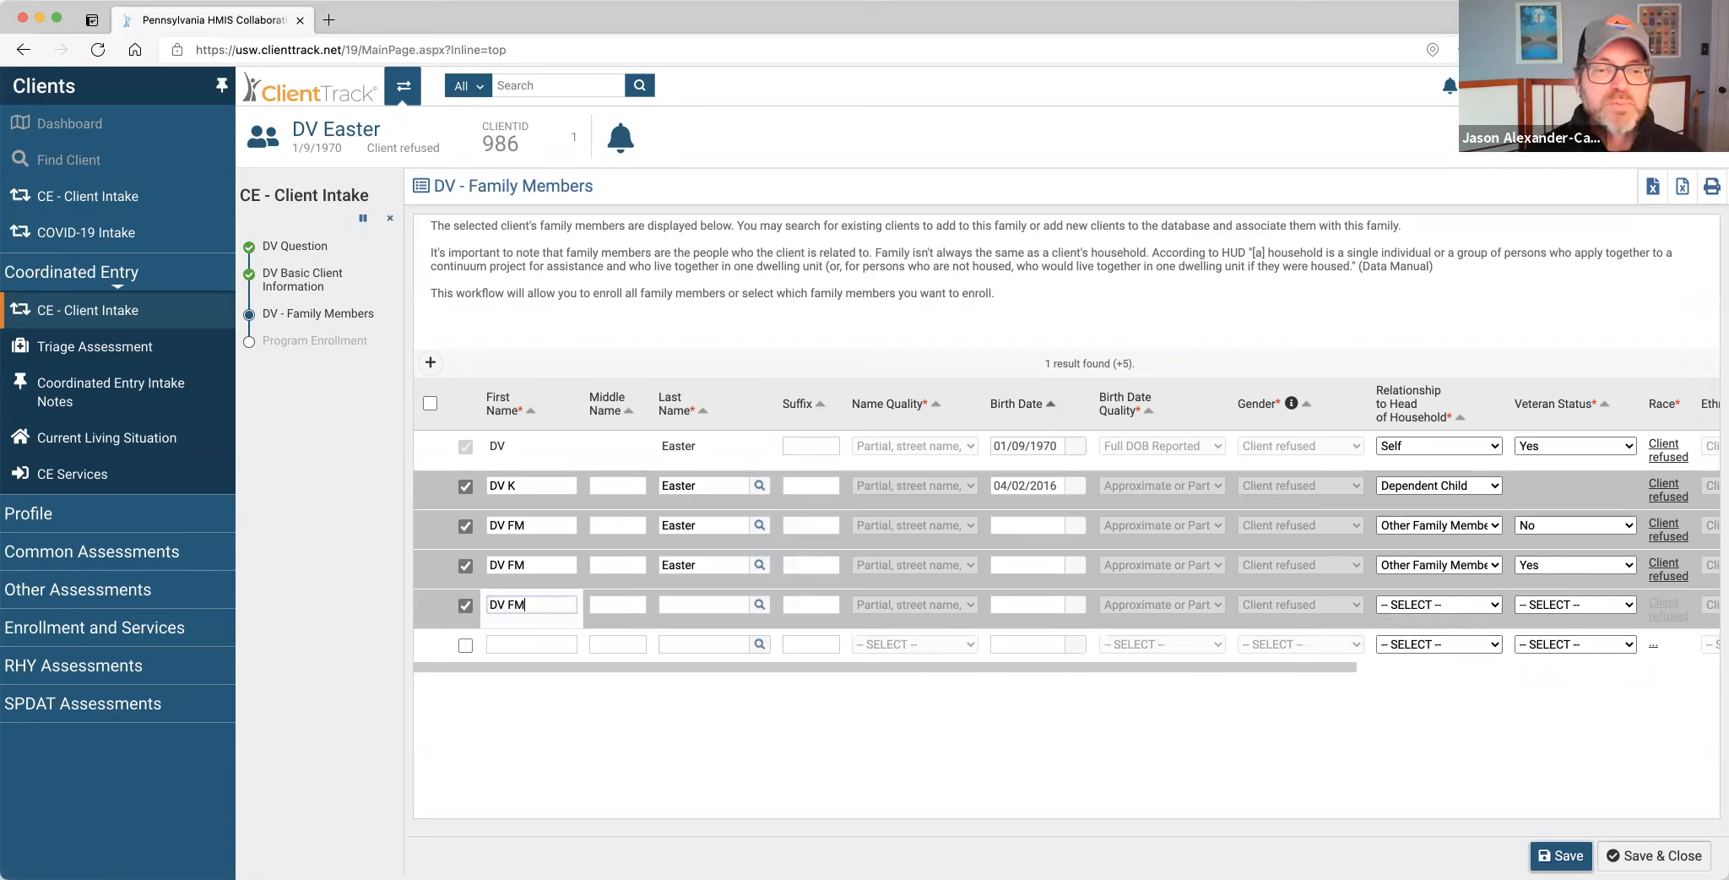
Rename the fifth member to DV NFM Easter, set Other Non-Family and veteran status No.
key(BackSpace)
key(BackSpace)
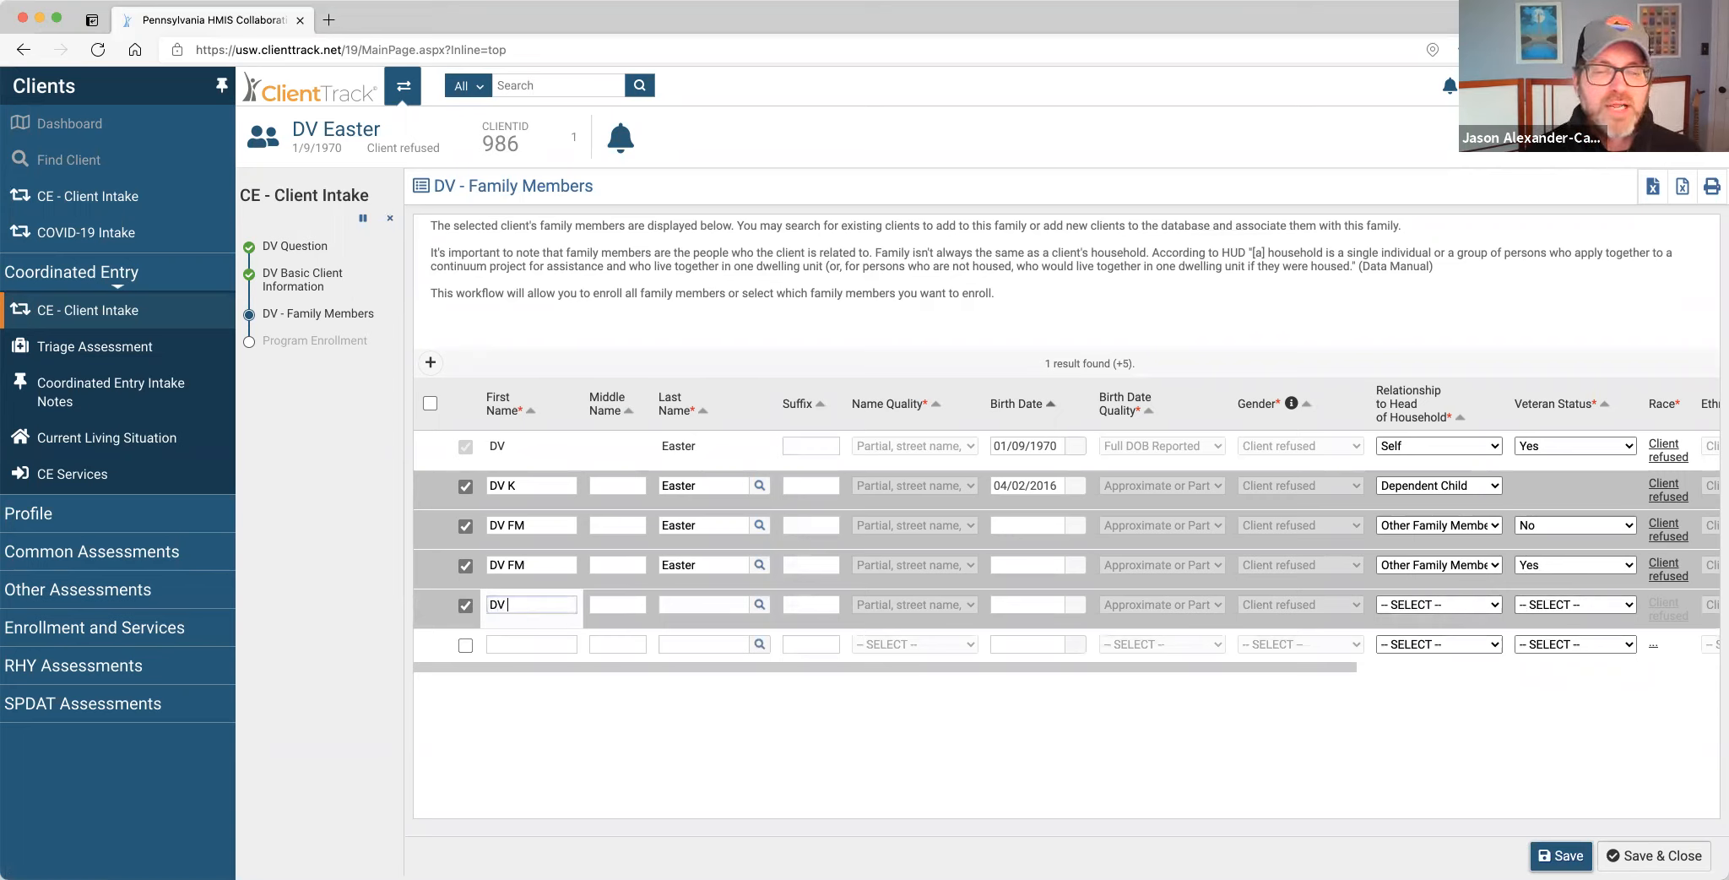
text(NFM)
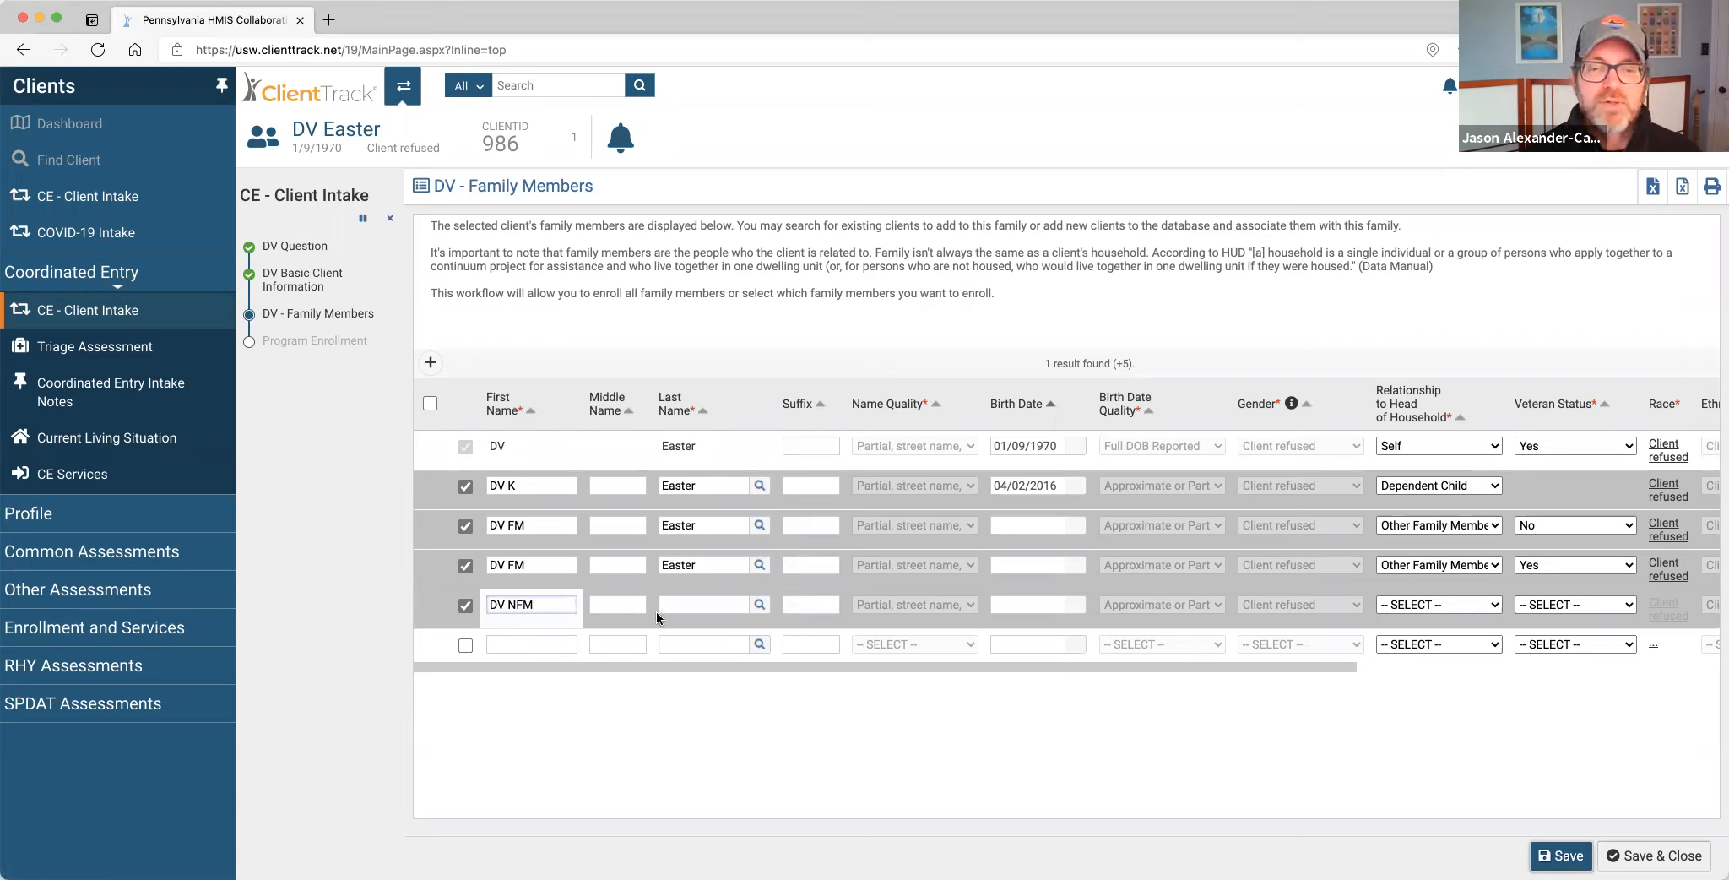
click(679, 606)
text(Easter)
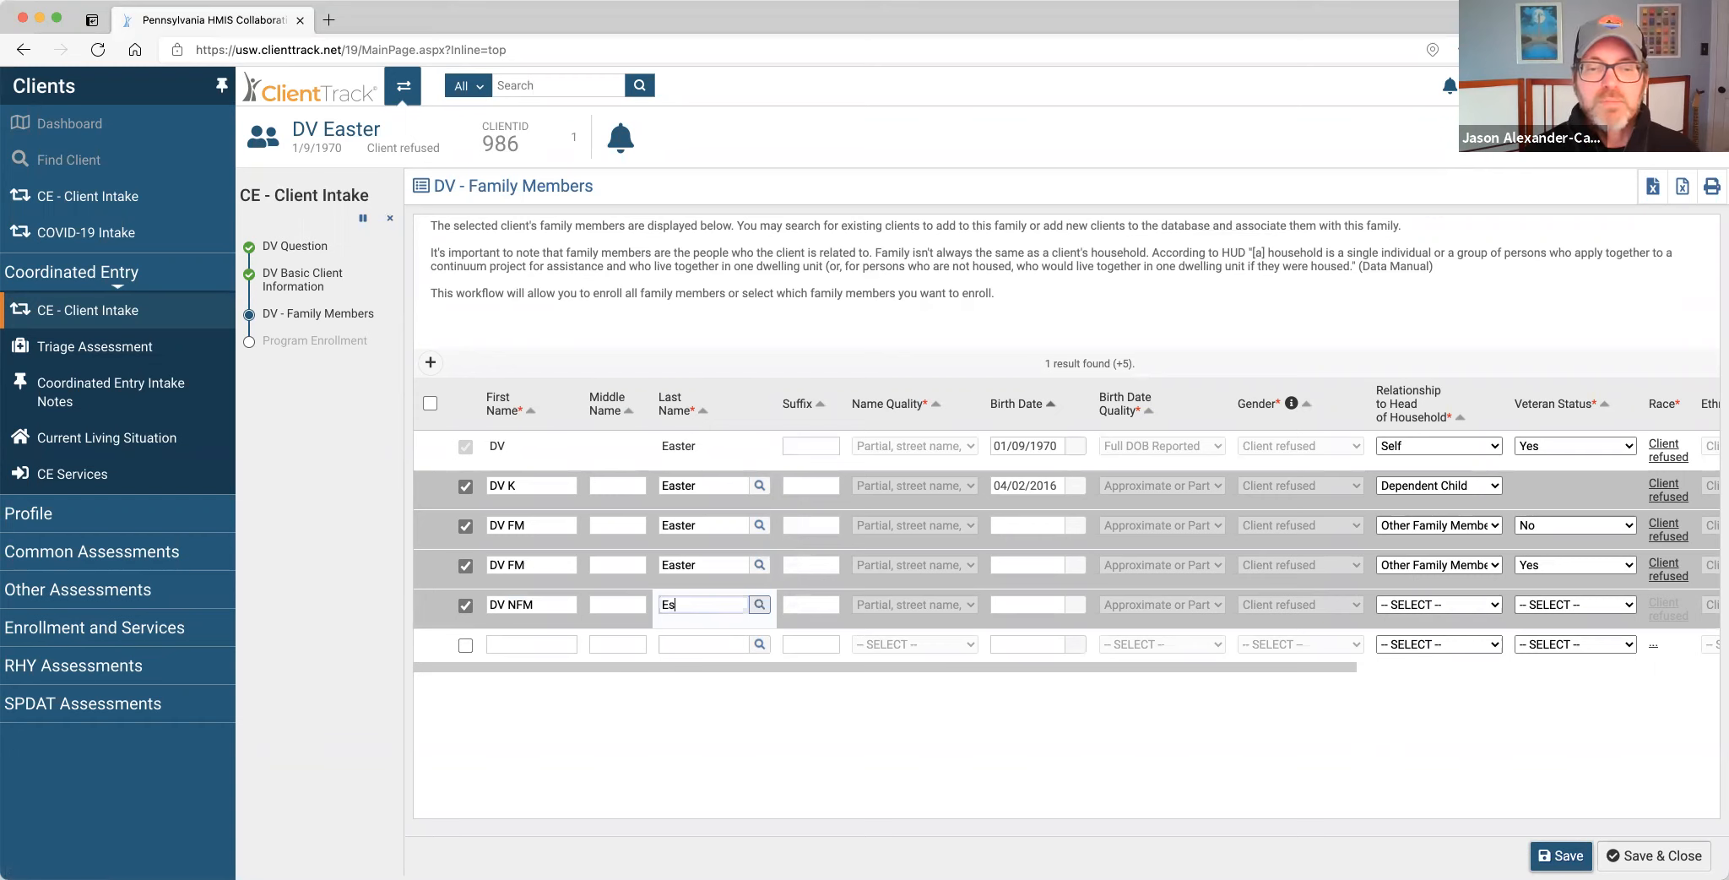
key(Tab)
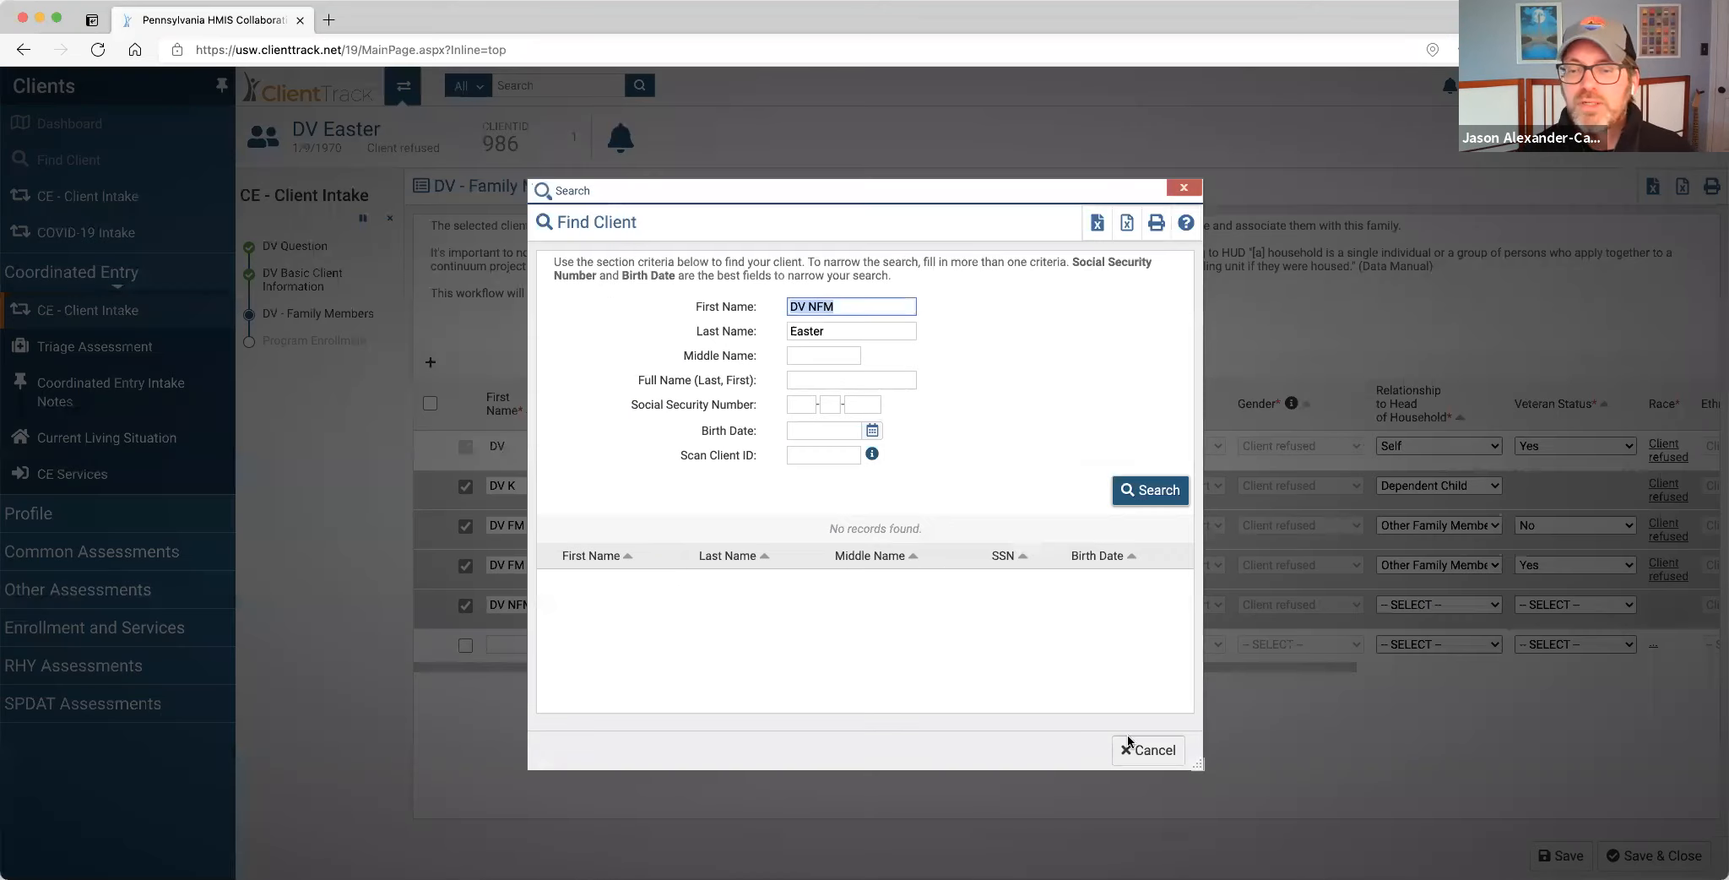
click(1129, 748)
click(1436, 606)
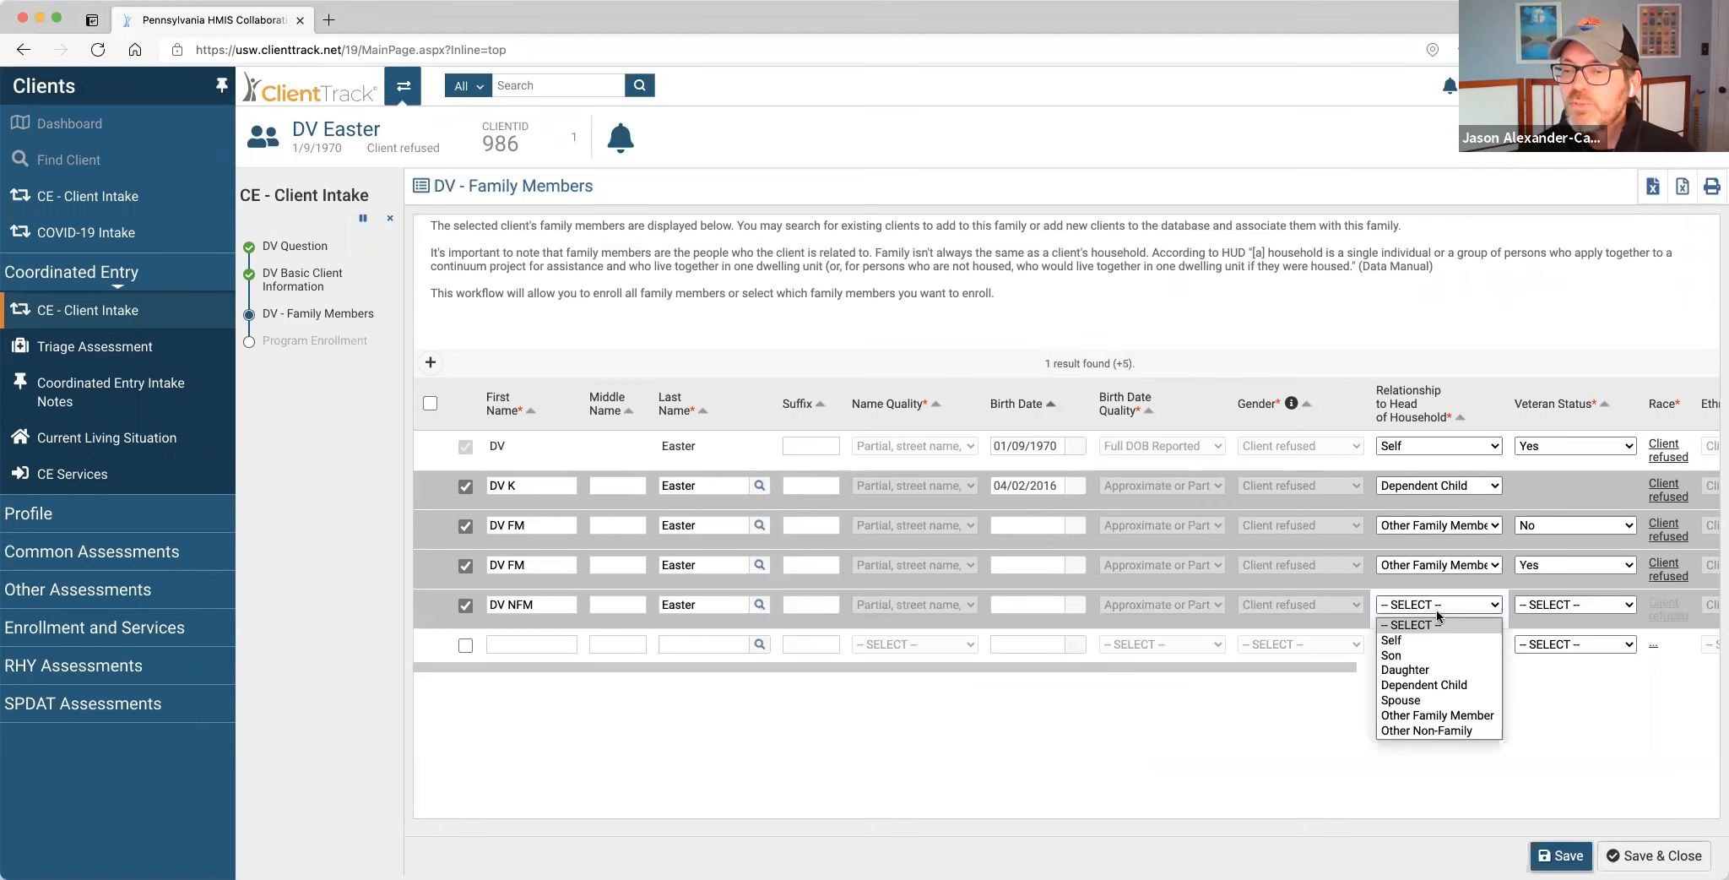
click(1474, 725)
click(1564, 604)
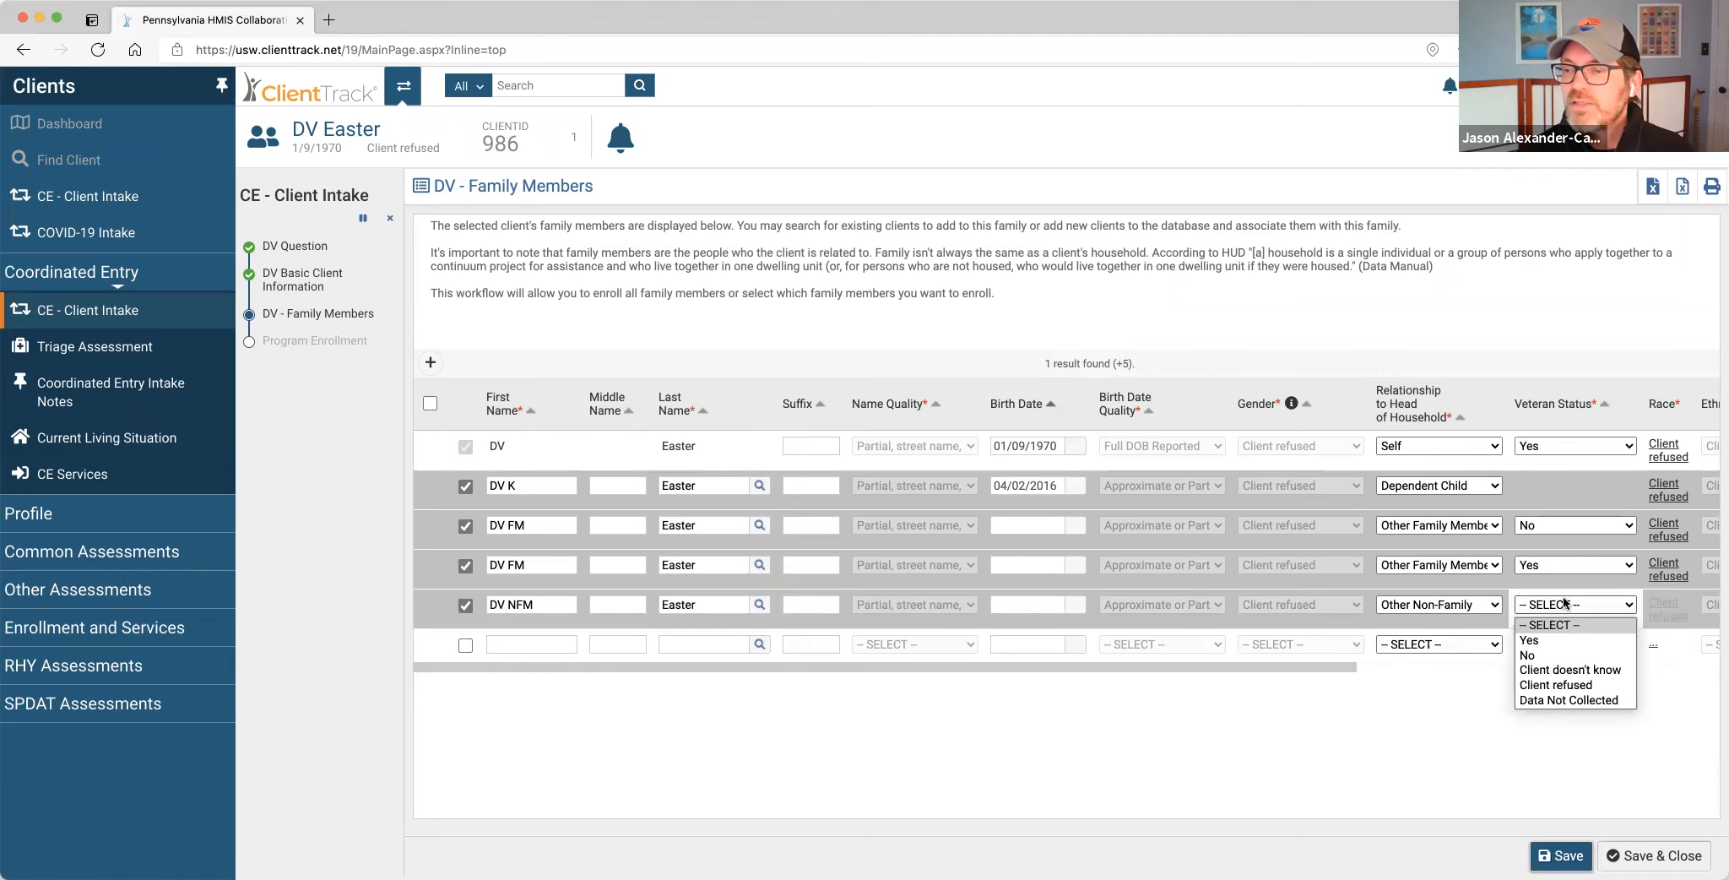
click(1550, 651)
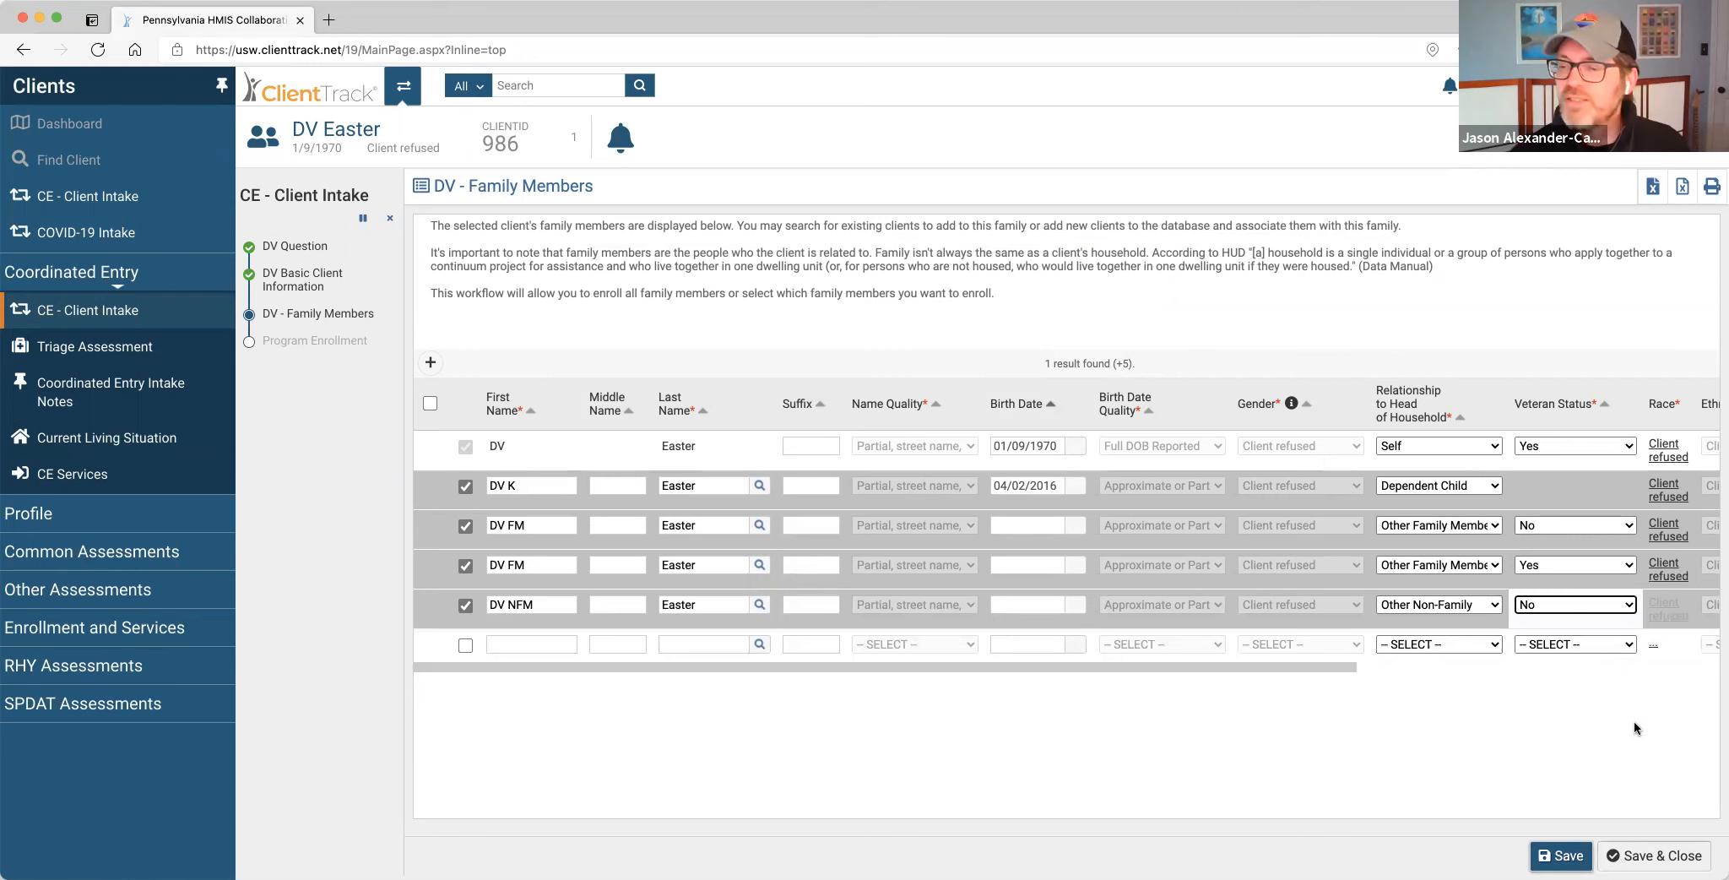
Save the five family members past the duplicate warnings and reopen the DV - Family Members step.
click(1659, 852)
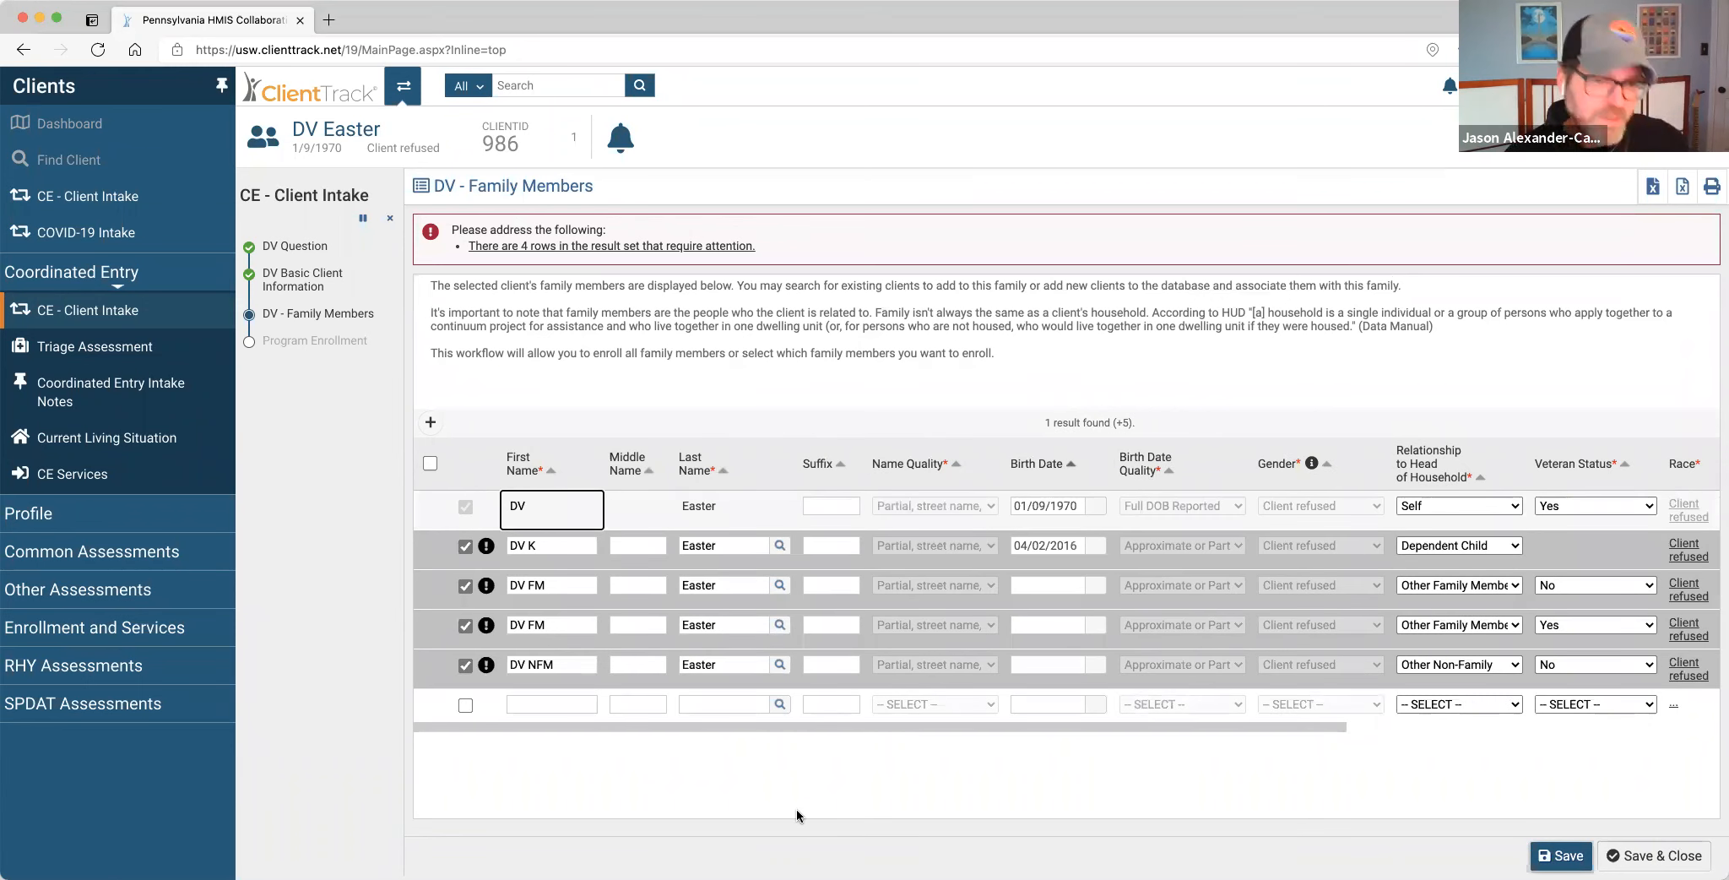
mouse_move(495, 550)
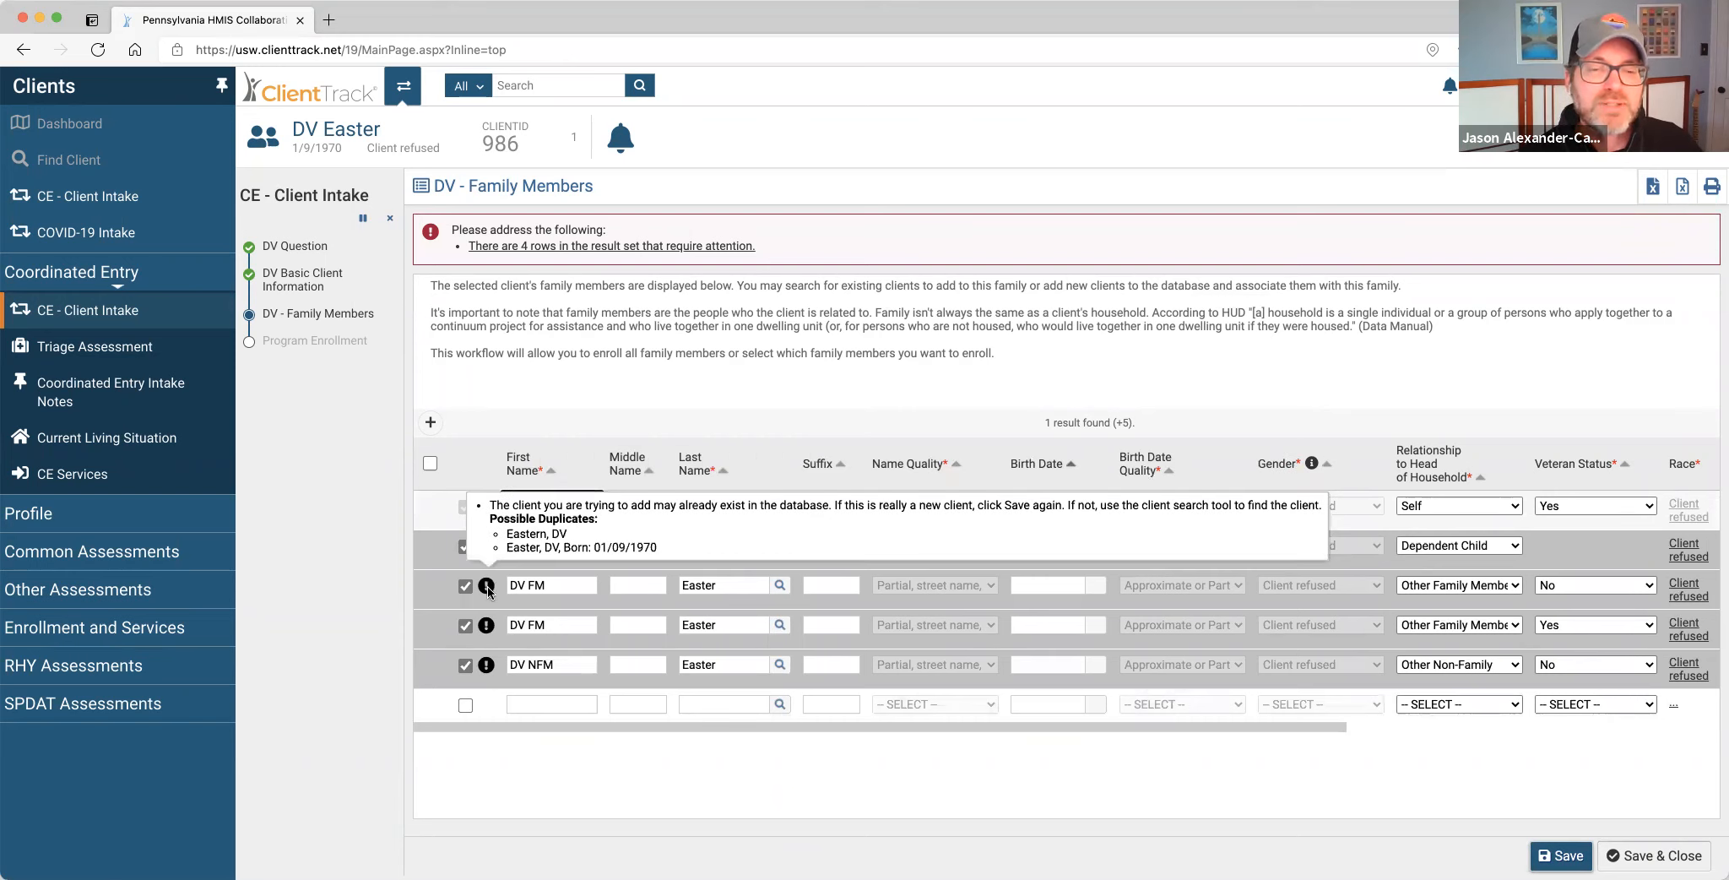
mouse_move(488, 627)
mouse_move(487, 667)
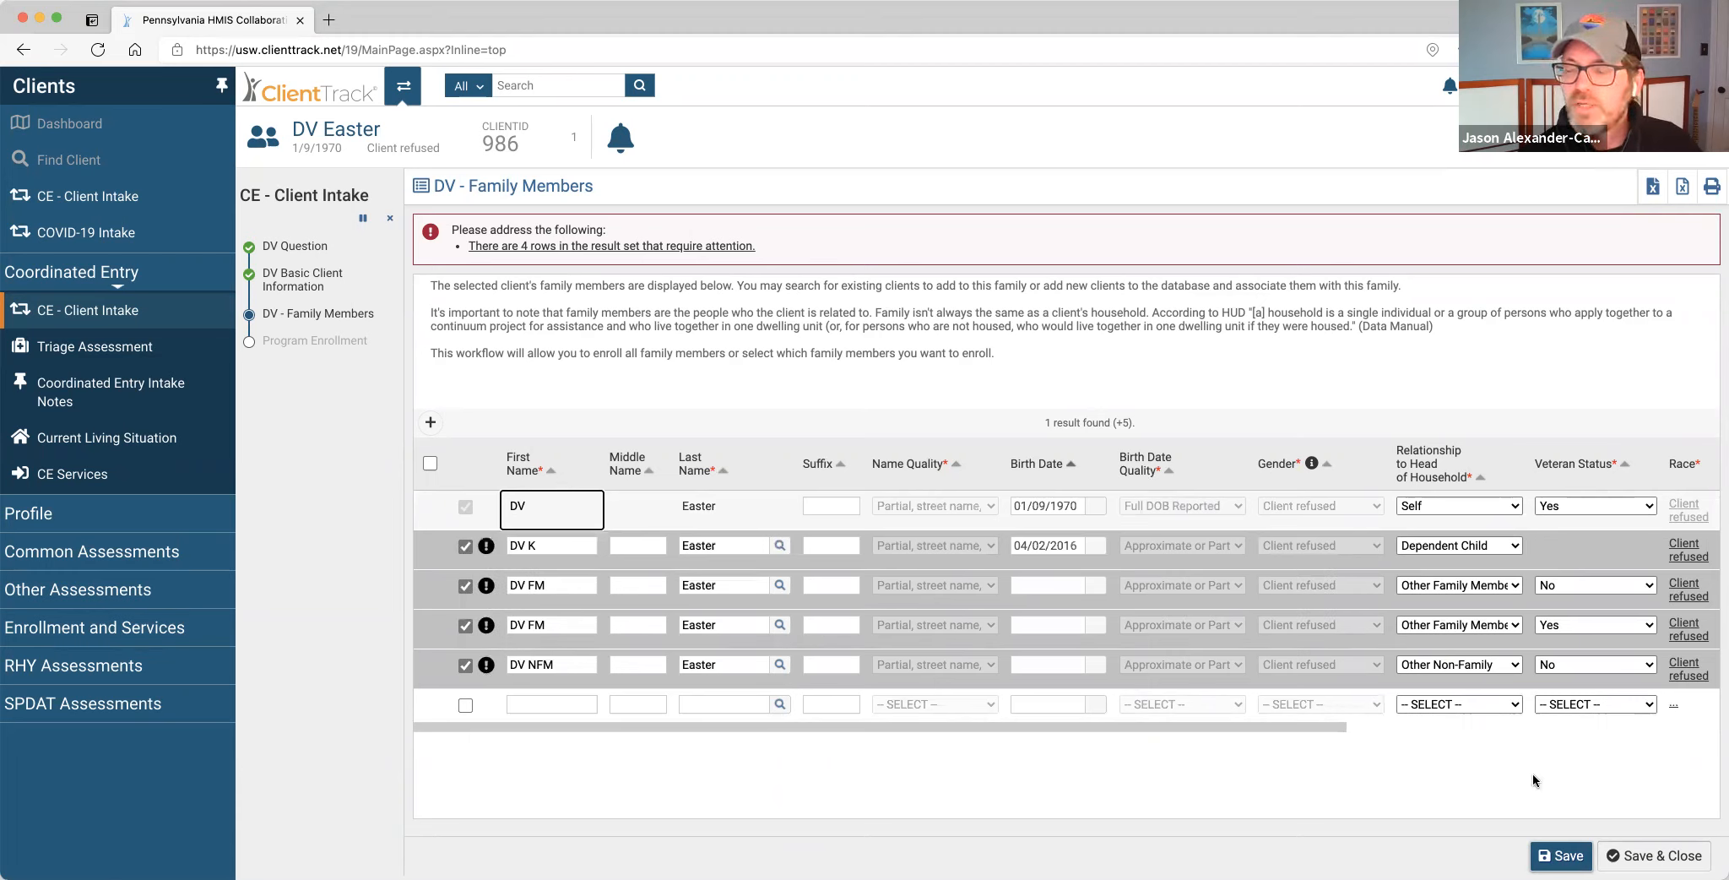
click(1661, 863)
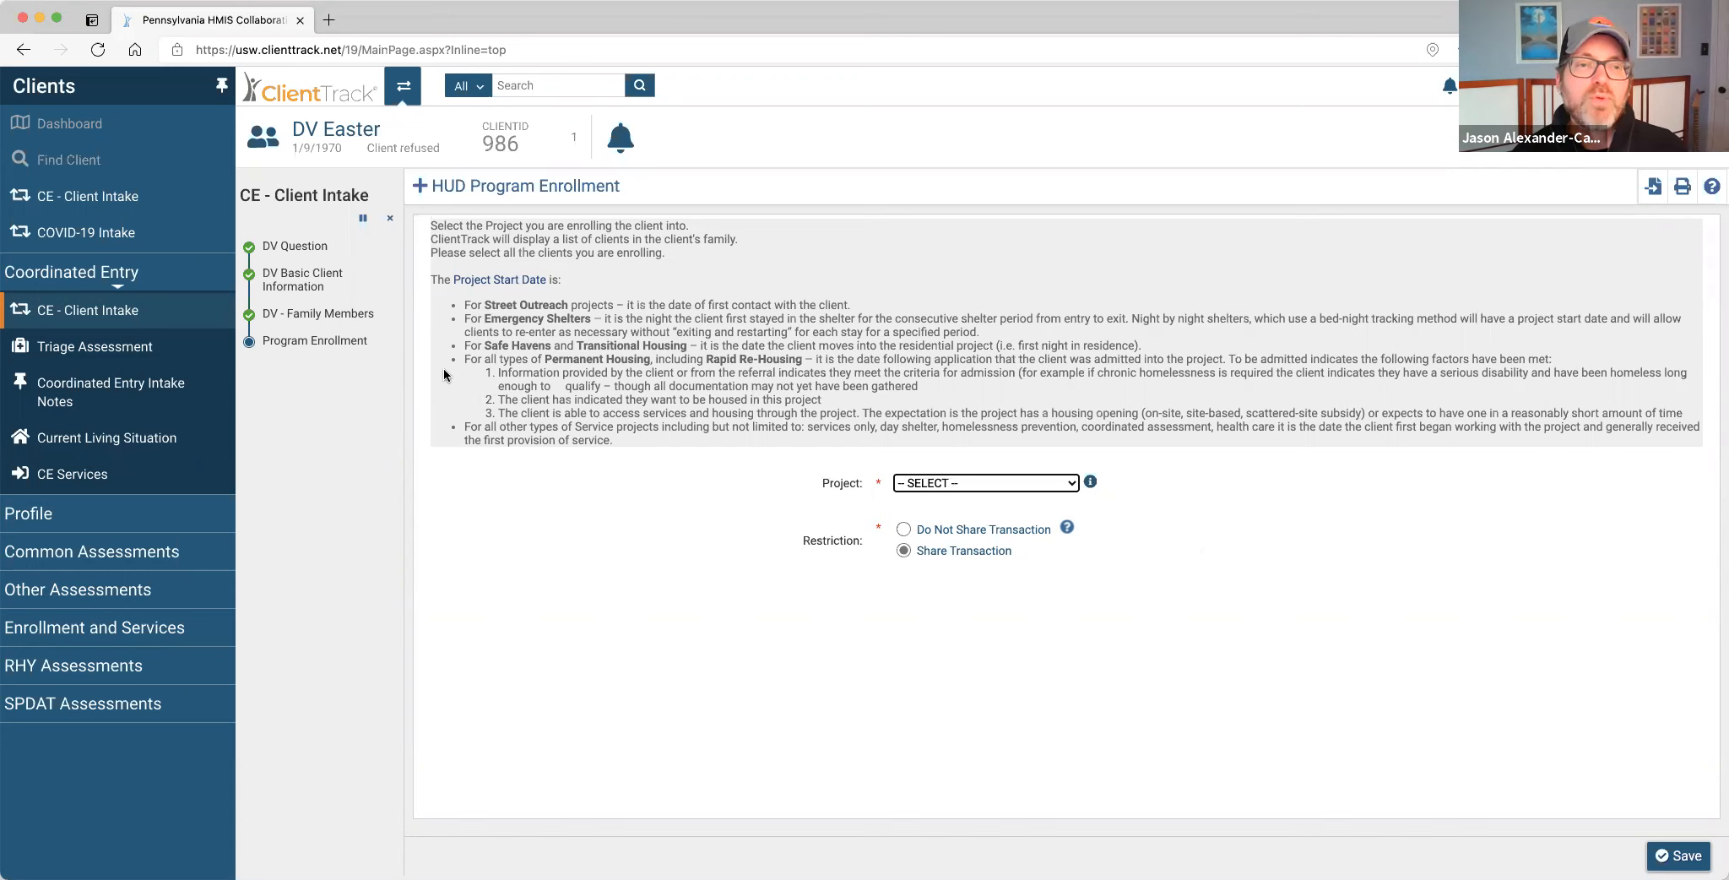
click(370, 315)
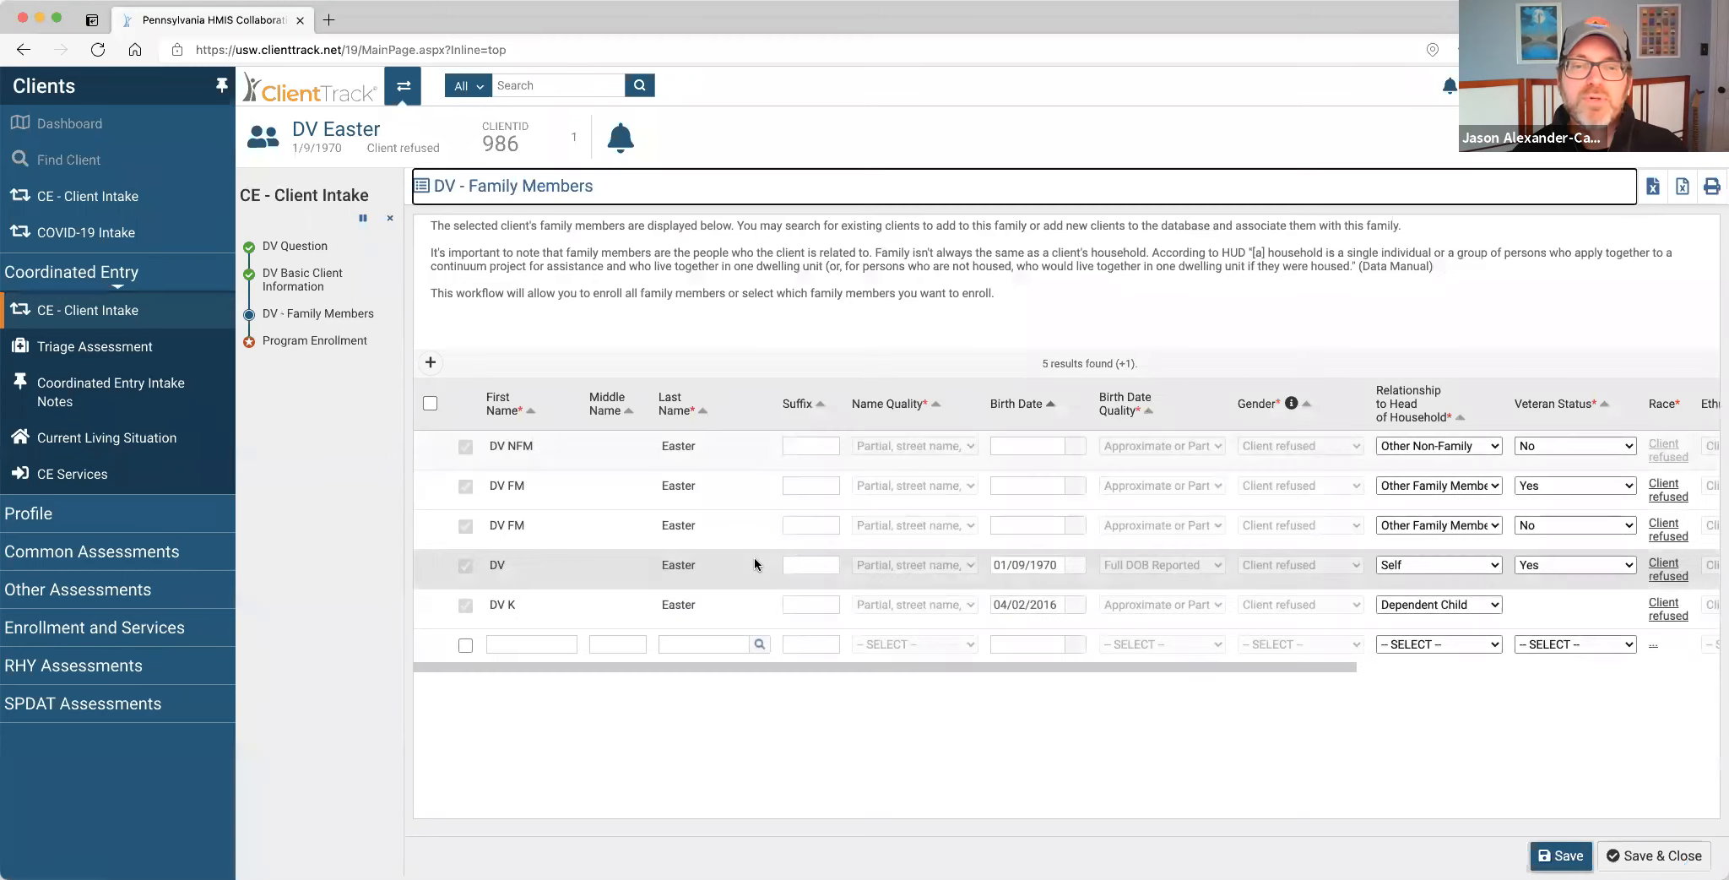
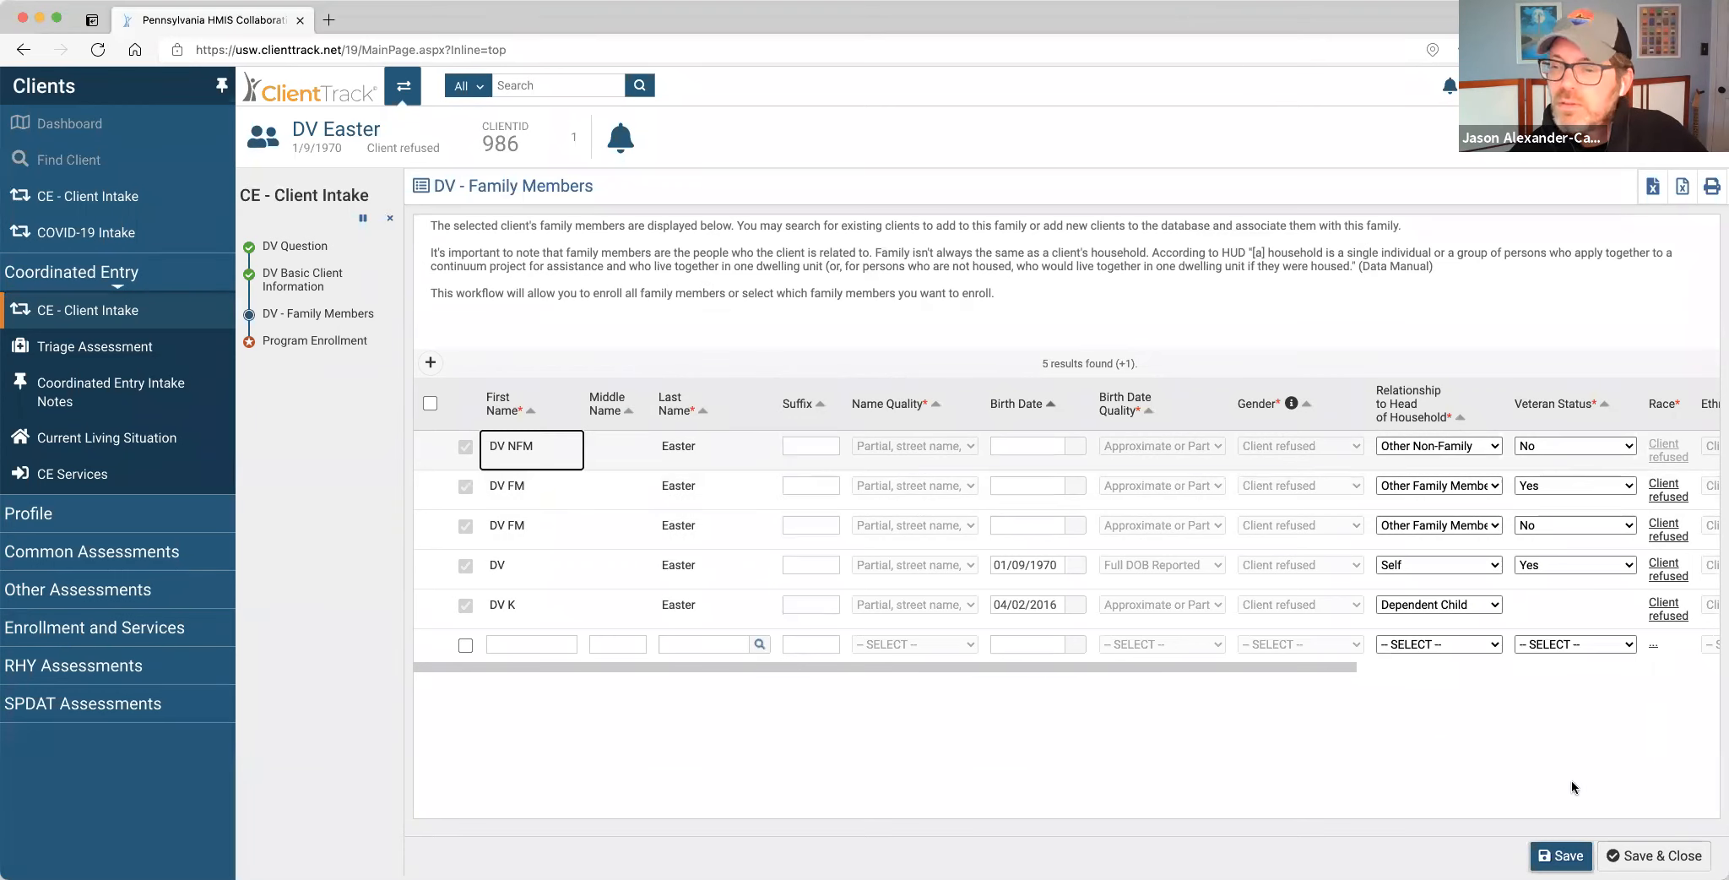
Save the five family members and continue to HUD Program Enrollment.
click(1653, 855)
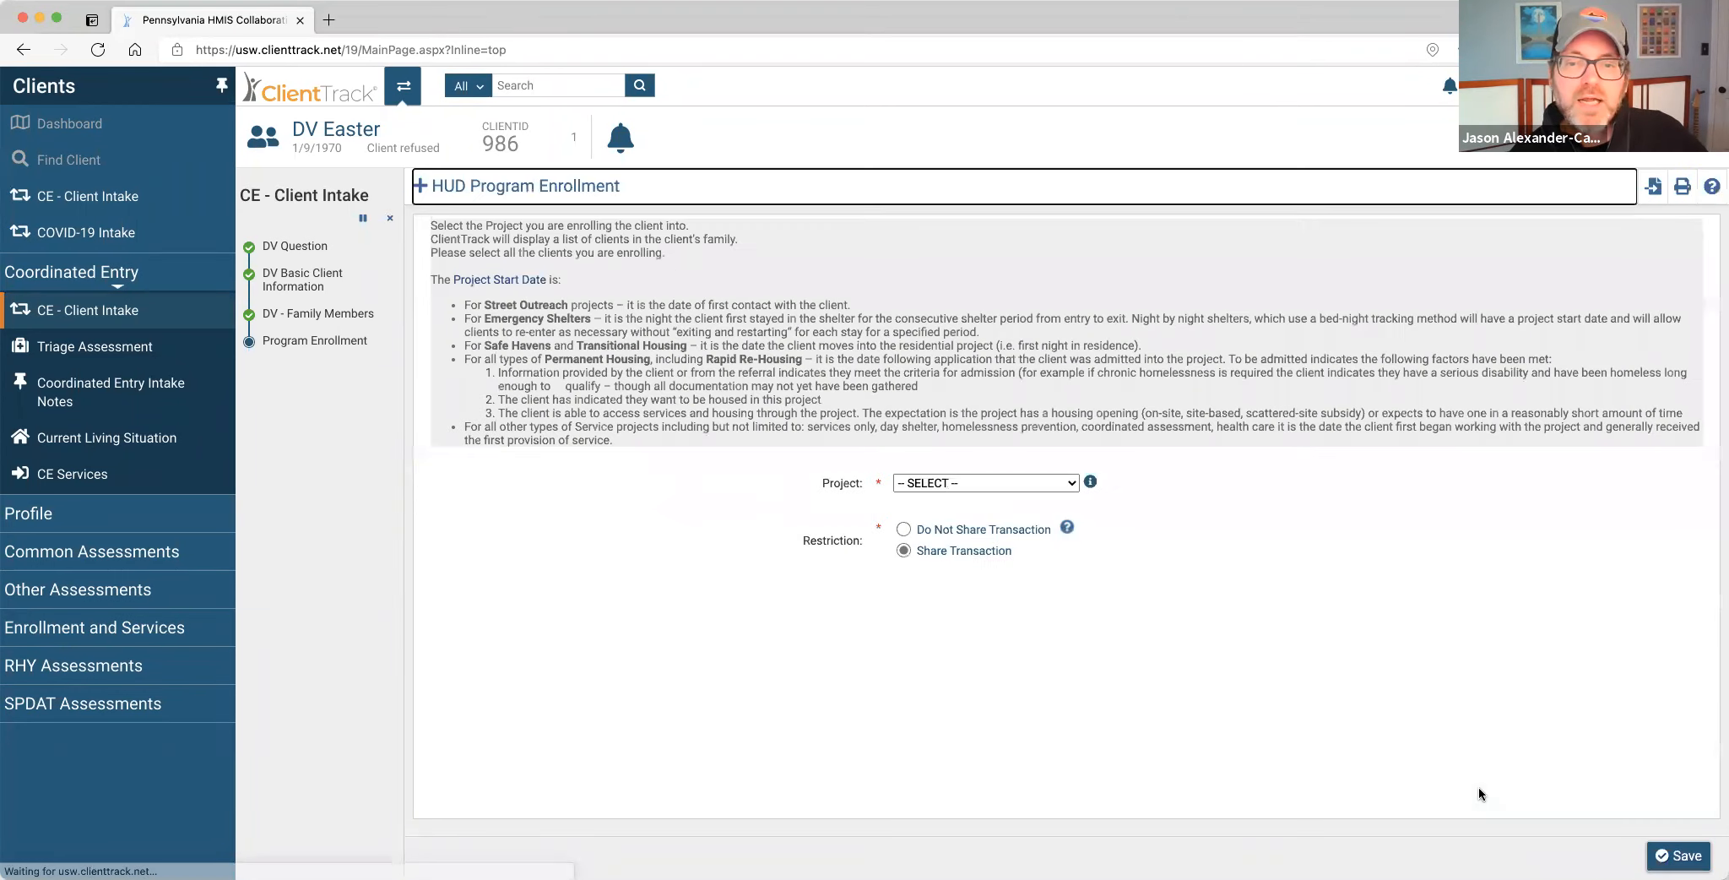
Choose Eastern PA Coordinated Entry as the enrollment project and bring the household list into view.
click(1059, 481)
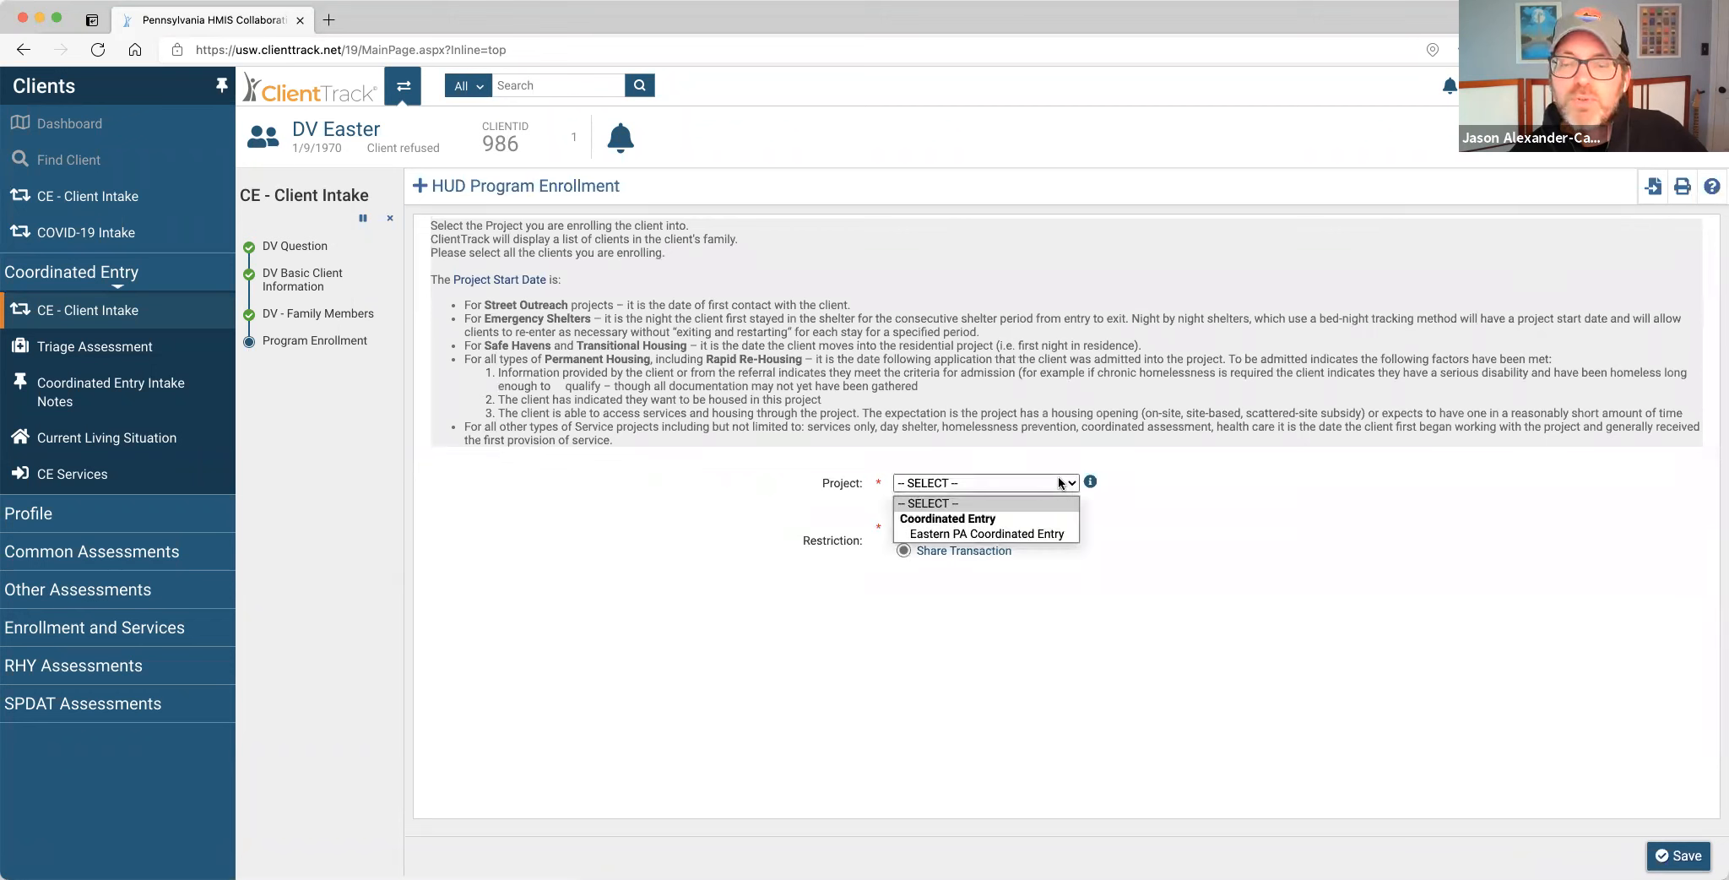
click(1059, 534)
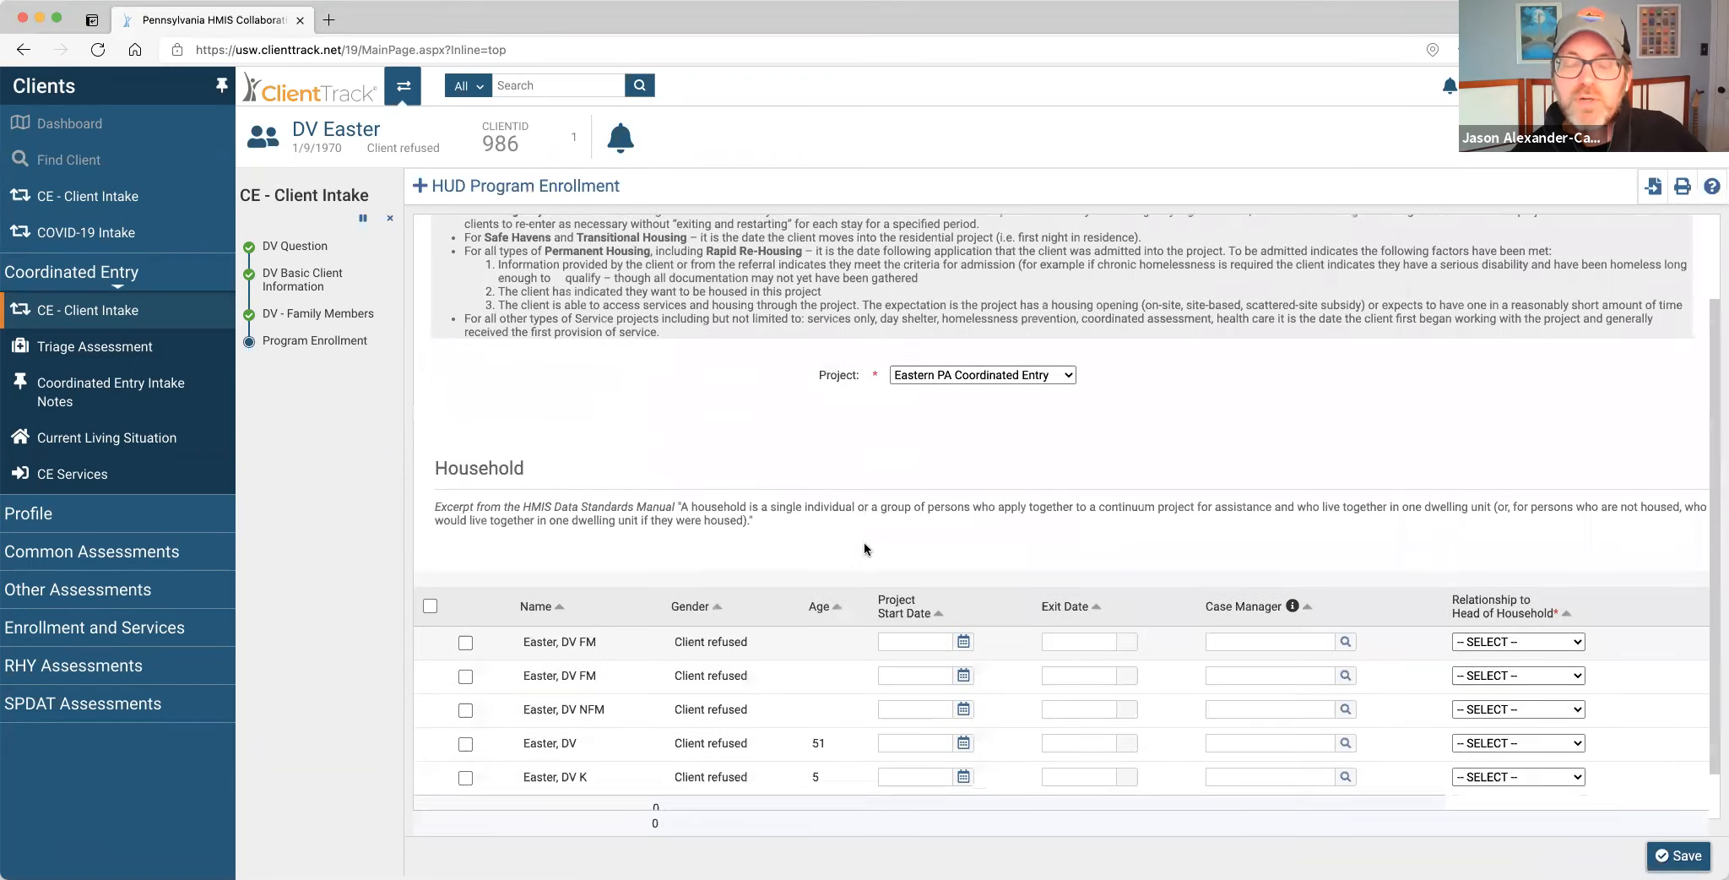
scroll(861, 506, down, 1)
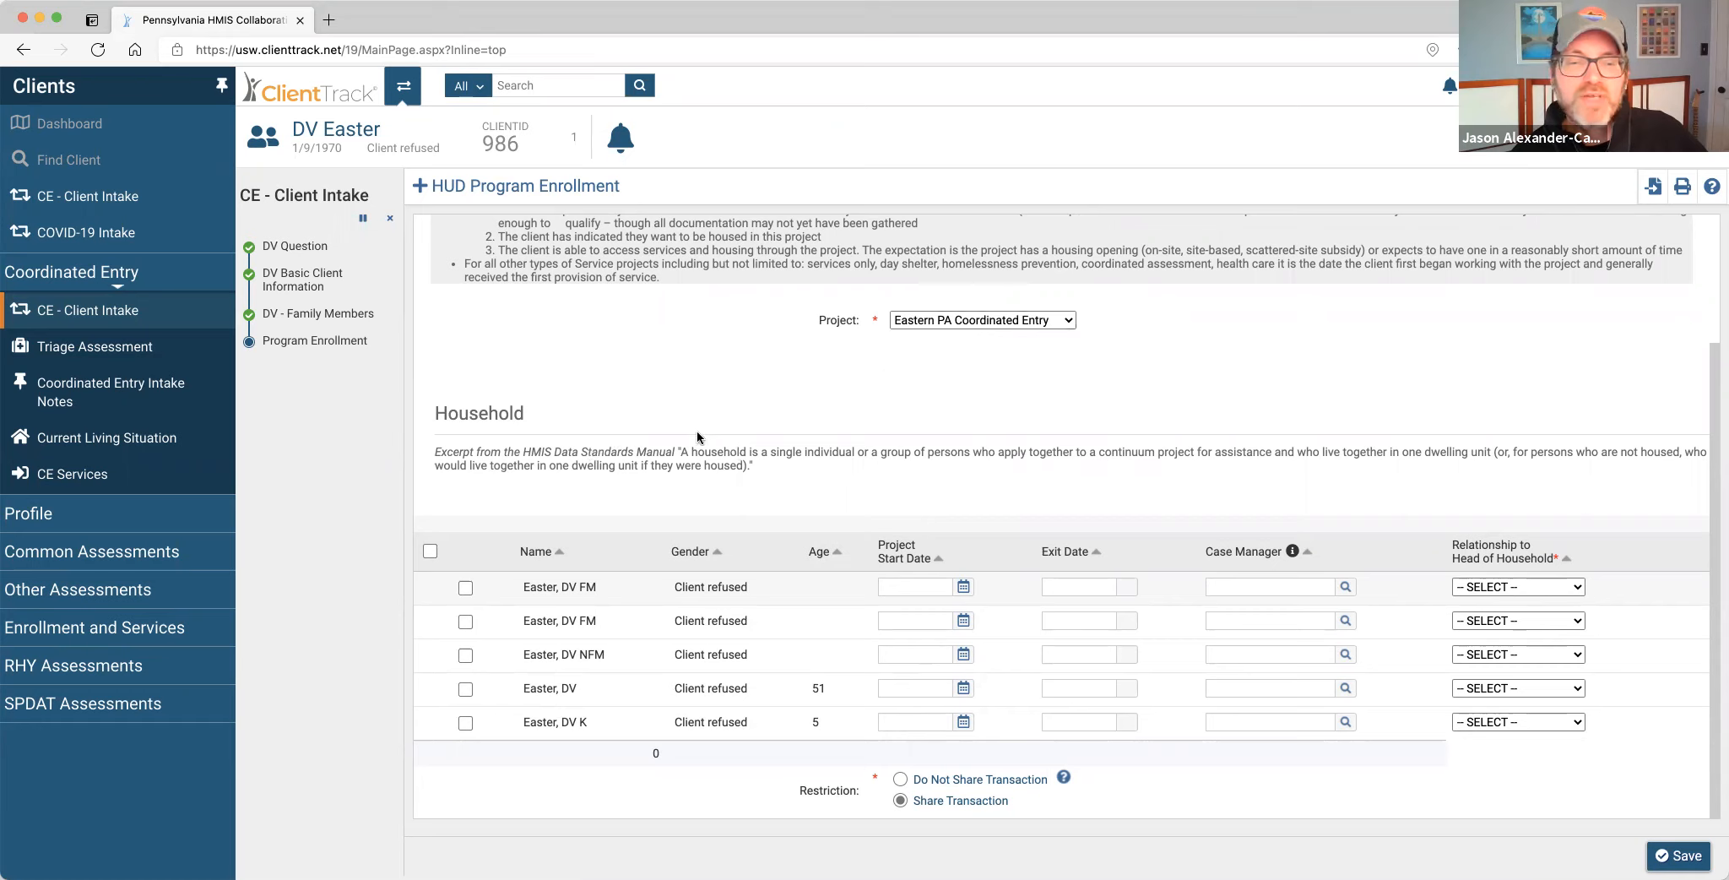
Include all five household members and save the 04/02/2021 enrollment.
click(430, 553)
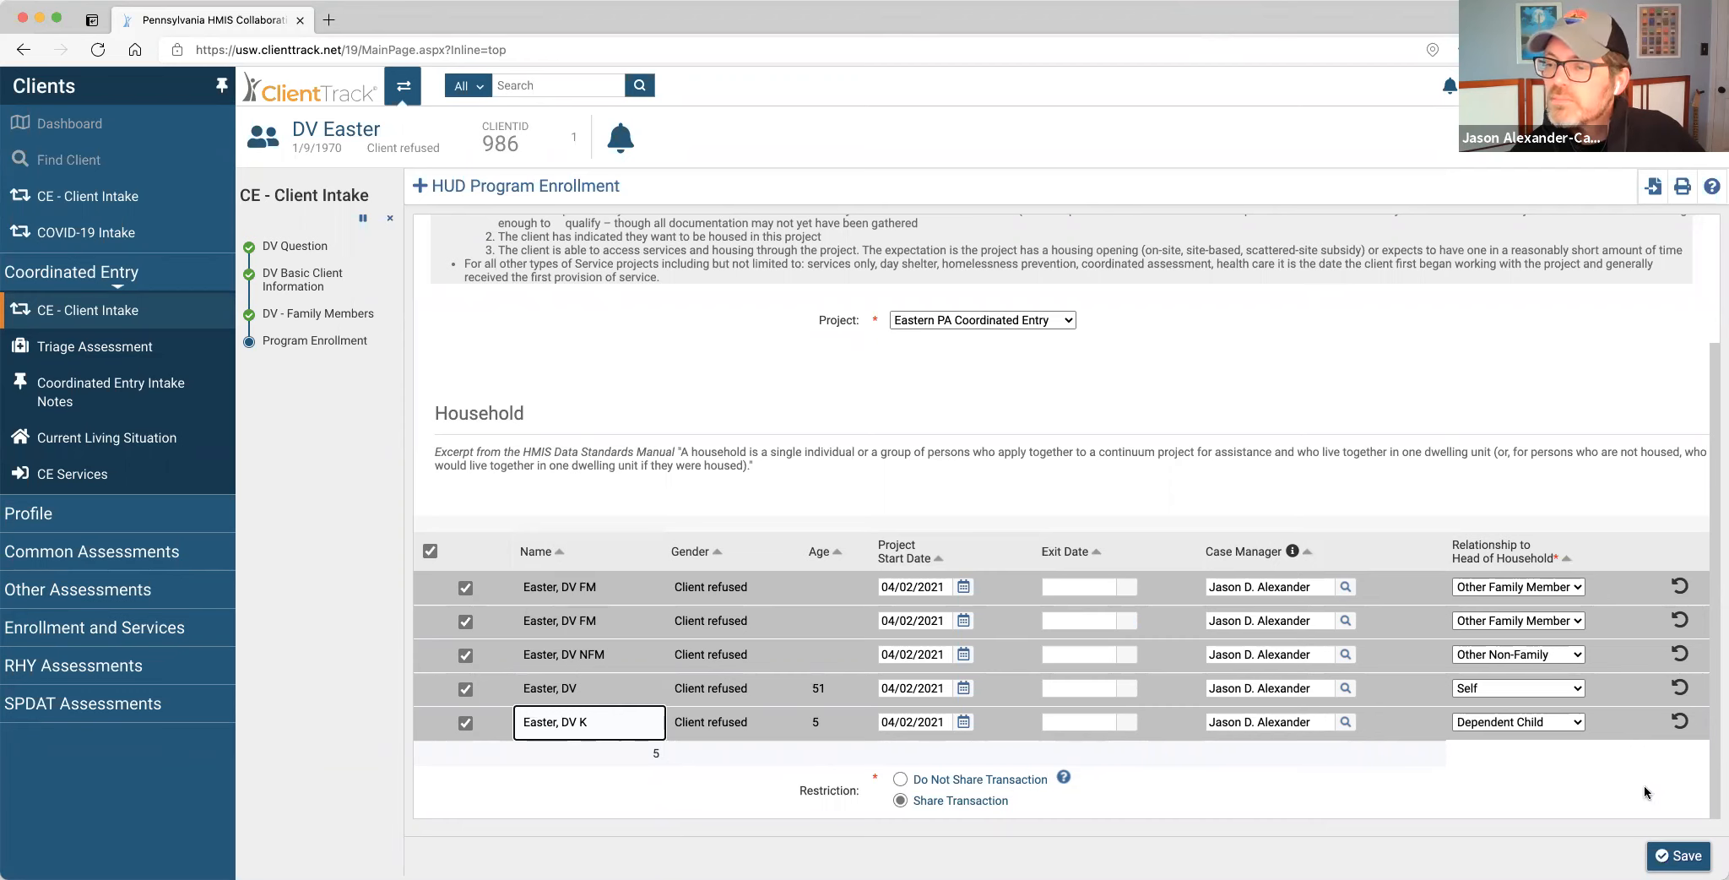
click(1680, 855)
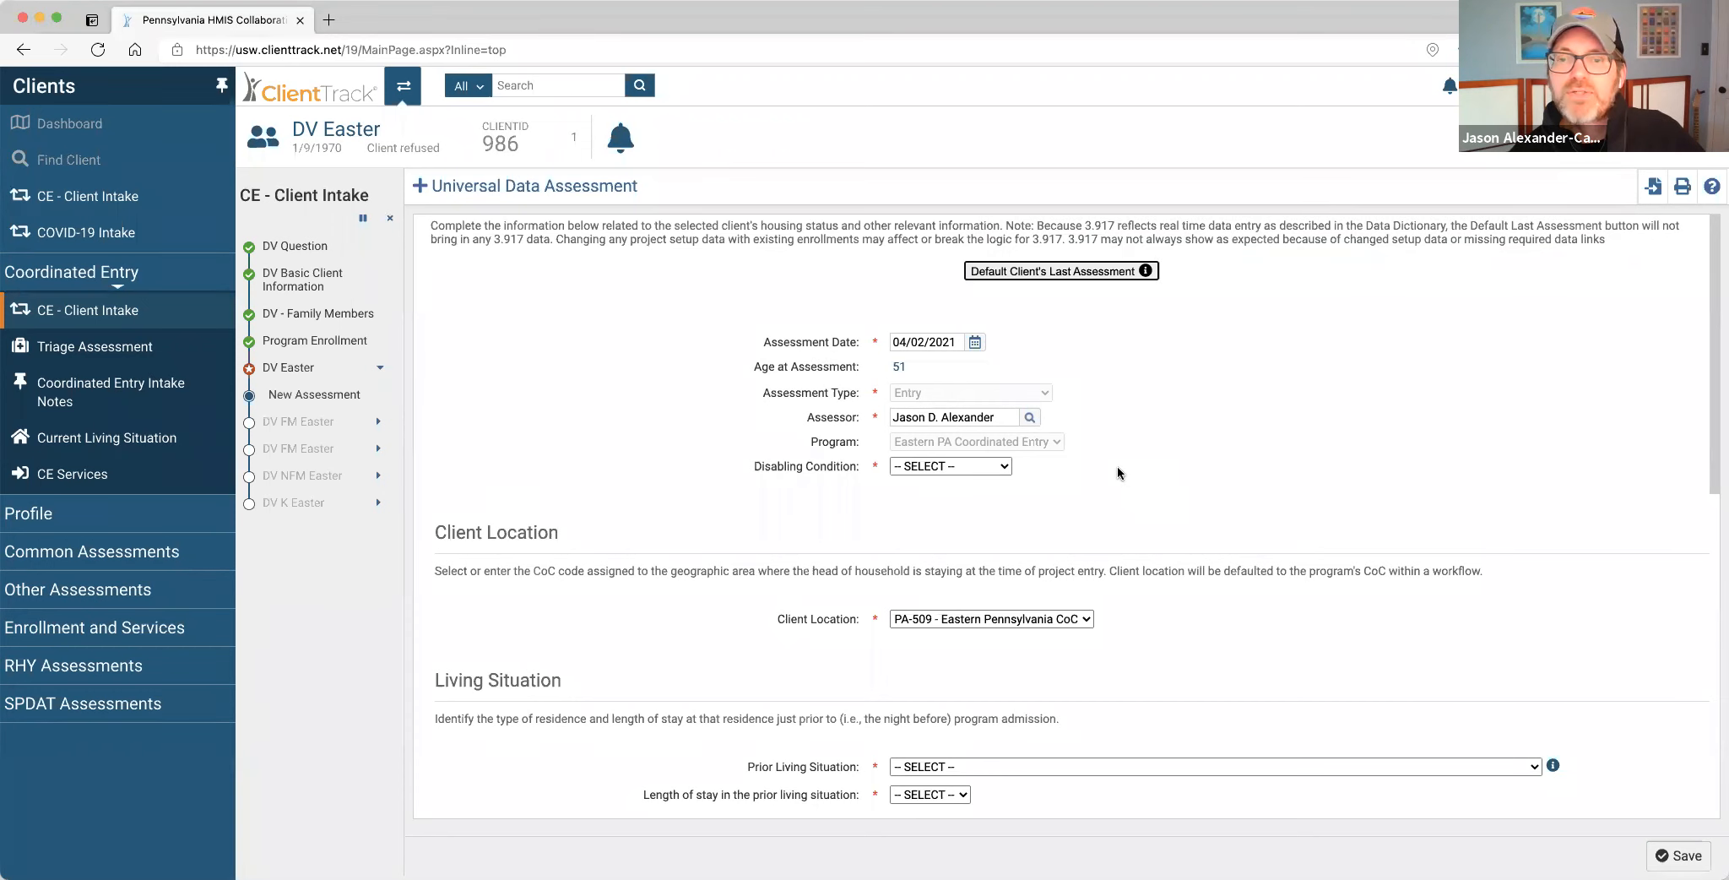
Answer Yes to Disabling Condition on the Universal Data Assessment.
scroll(1118, 473, down, 2)
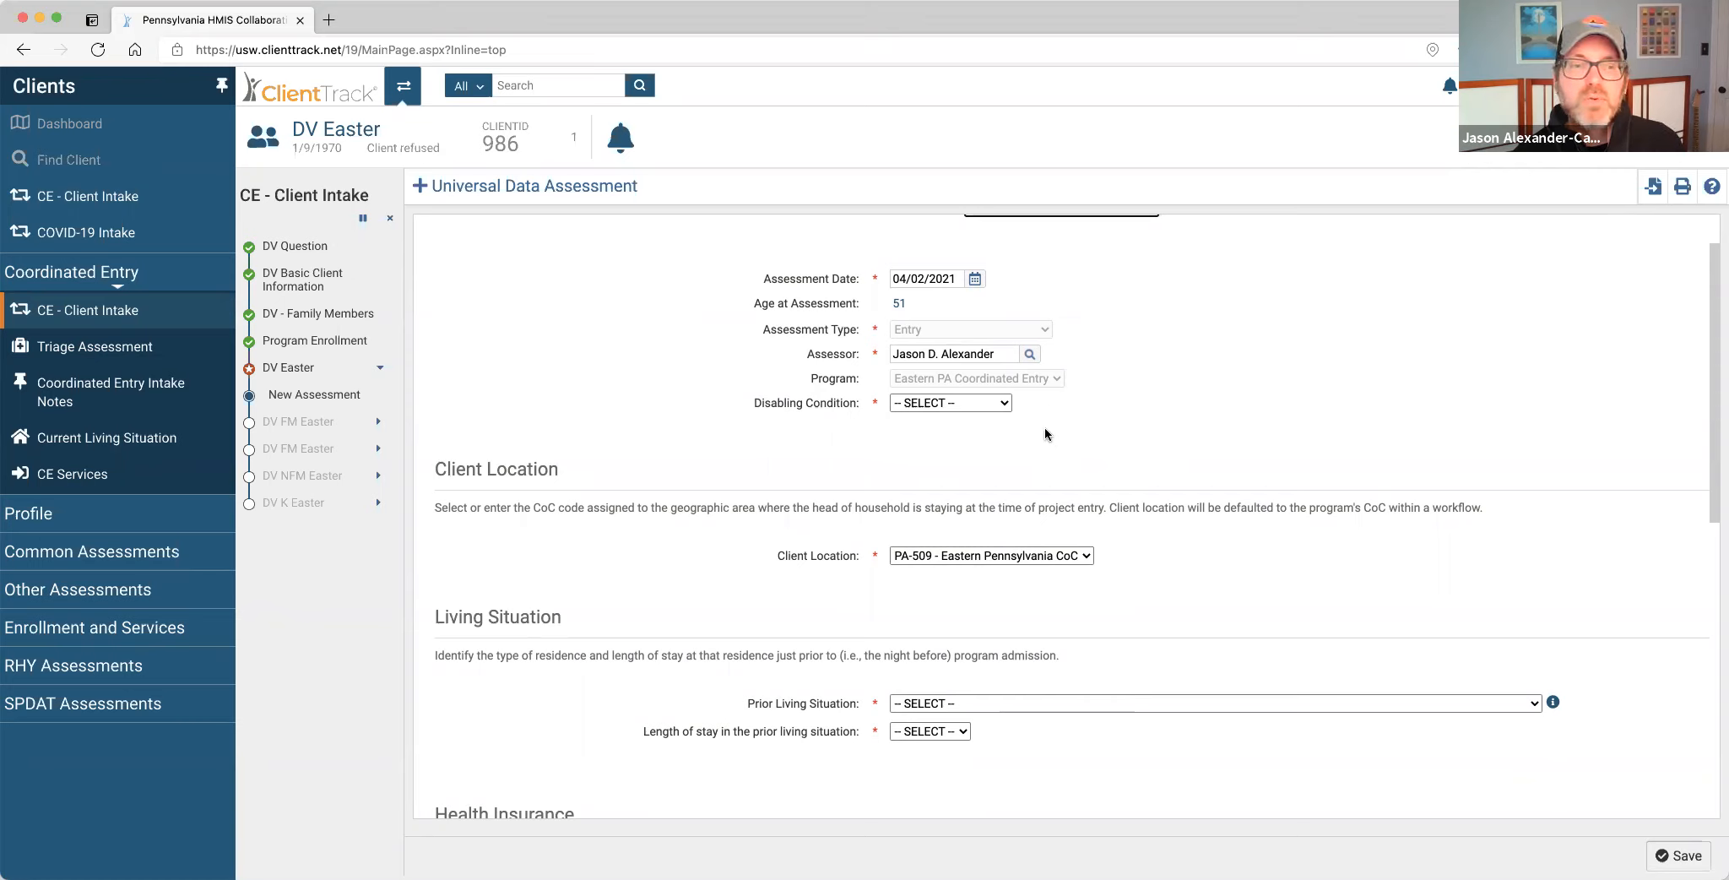
click(1006, 406)
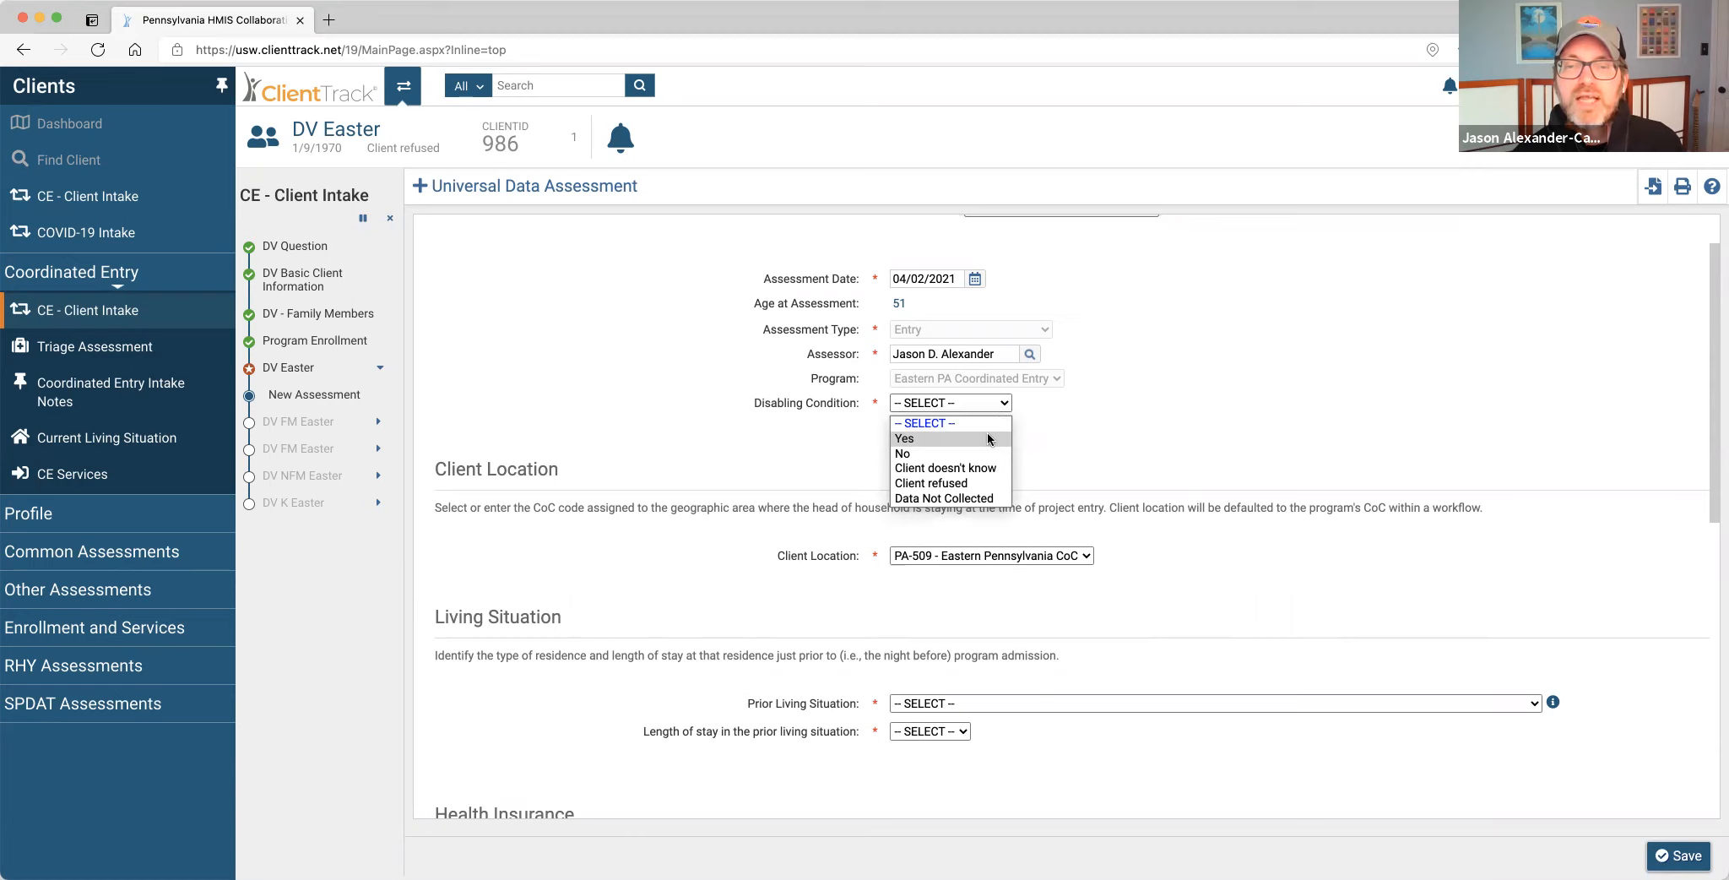
click(988, 438)
Set prior living situation to a place not meant for habitation, two to six nights, homeless since 03/31/2021.
scroll(1122, 497, down, 3)
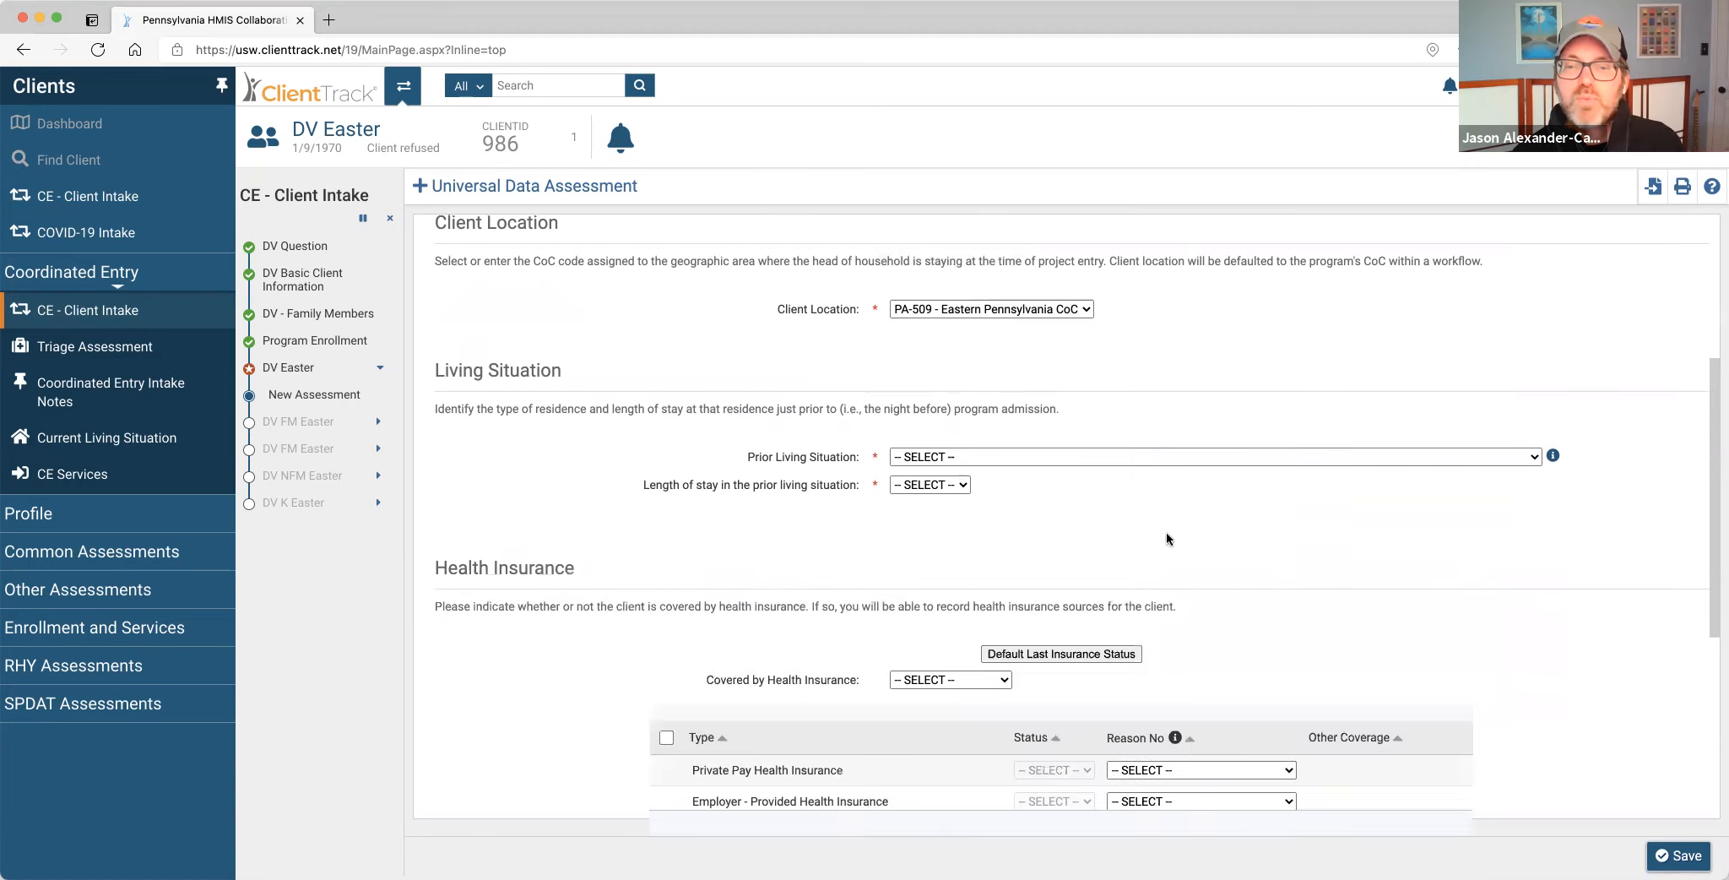
click(1073, 457)
click(1066, 503)
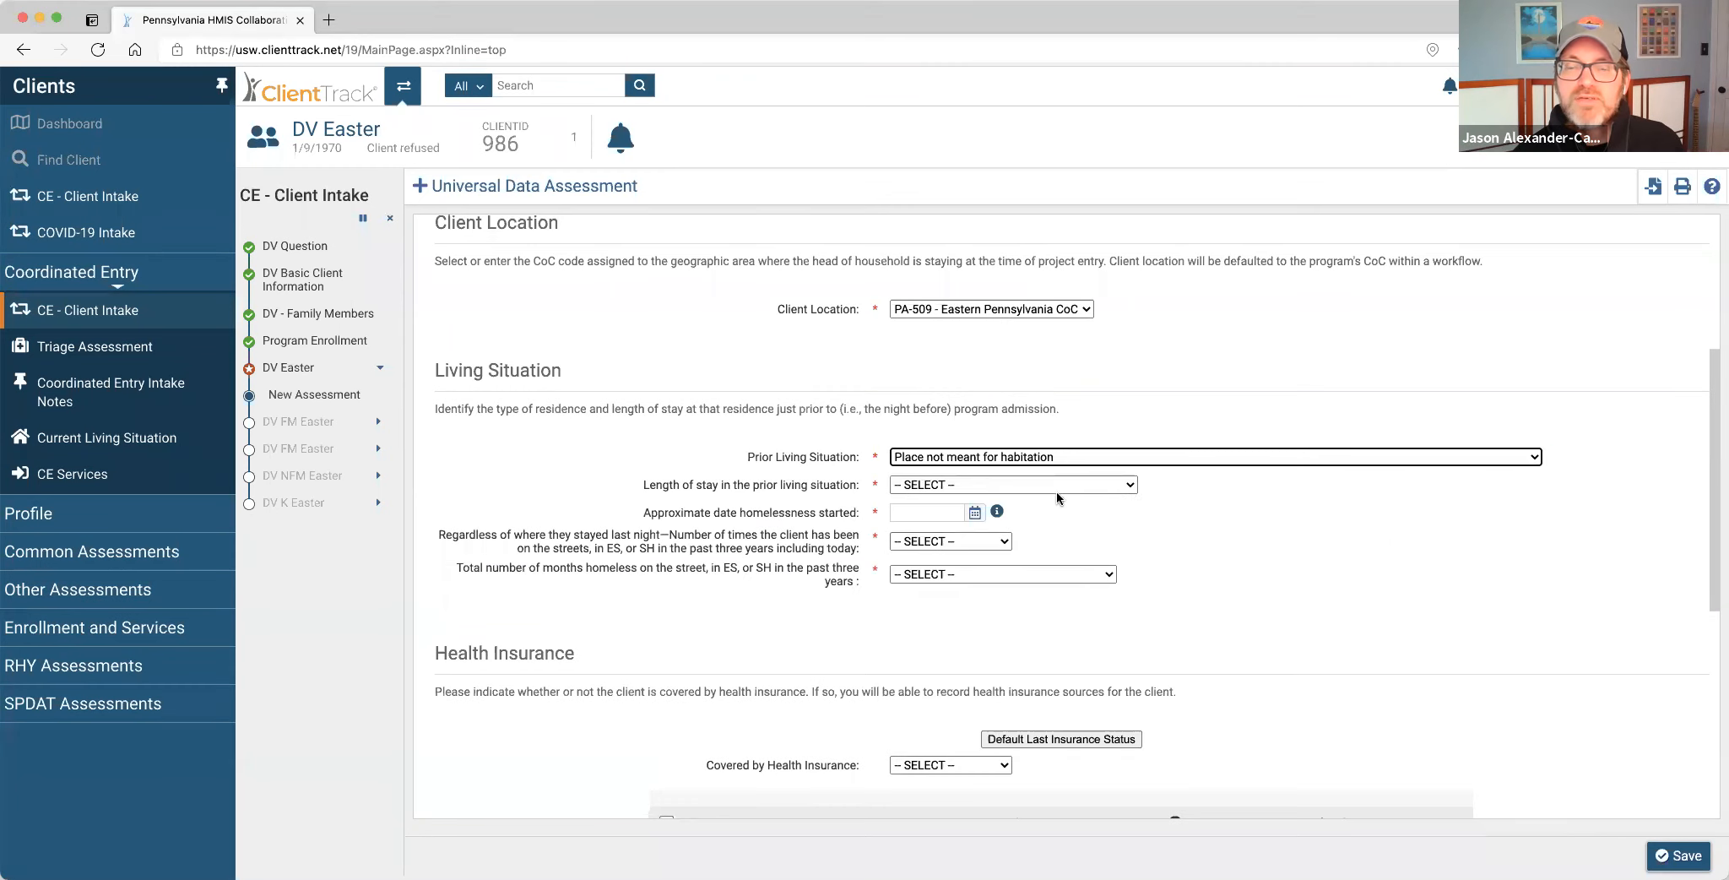
click(1055, 486)
click(1036, 530)
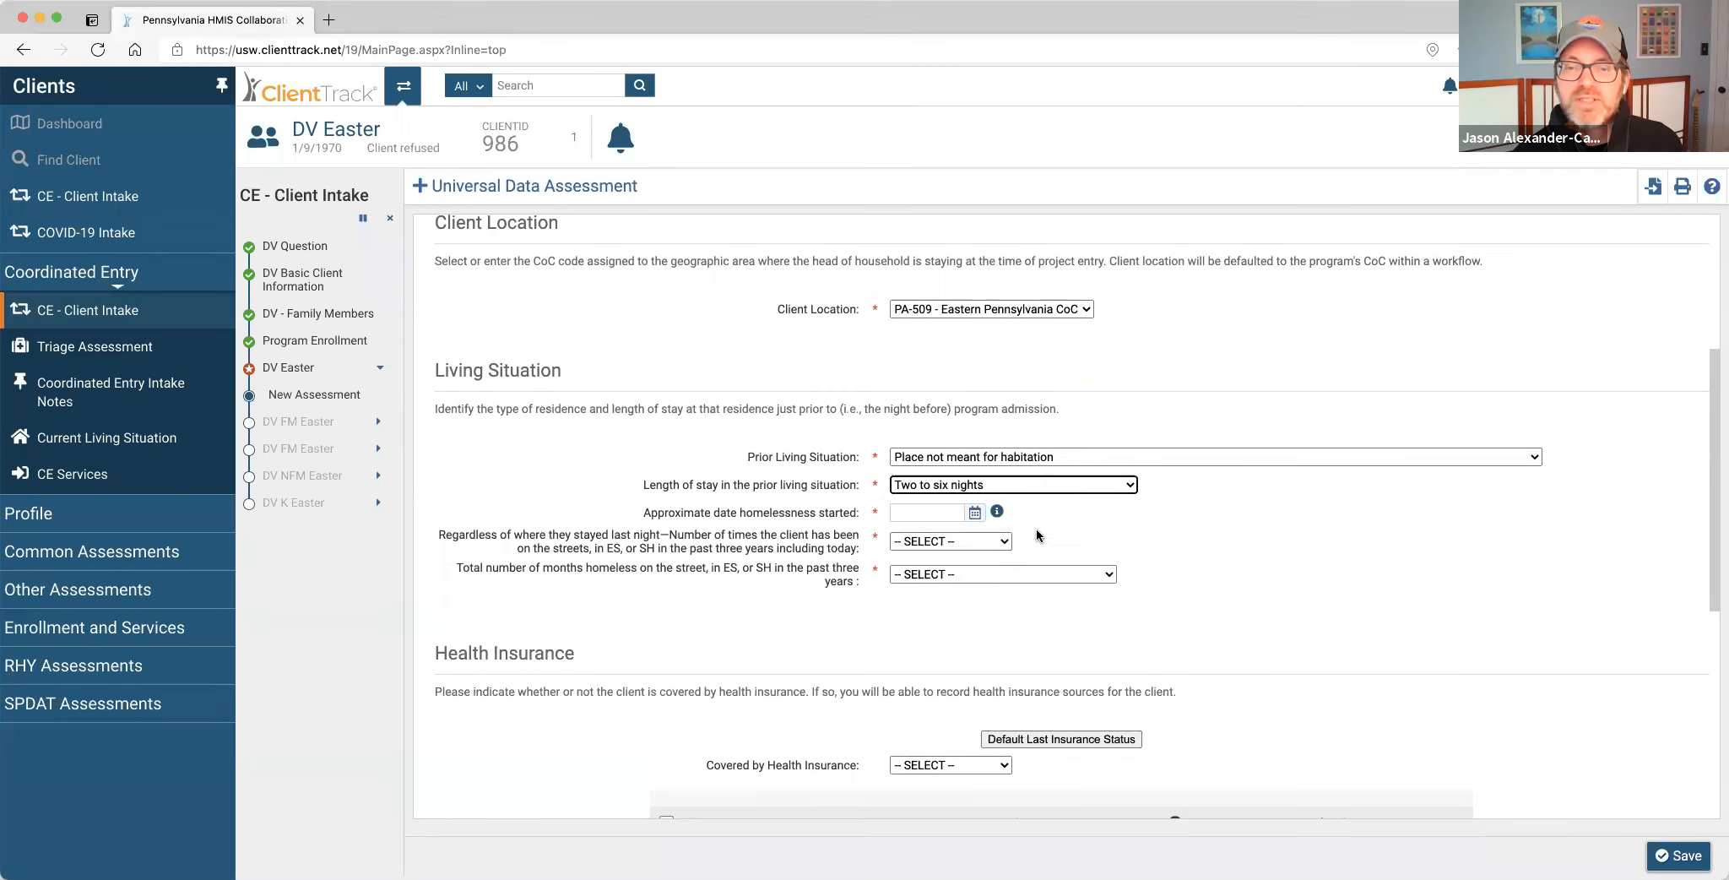
click(983, 512)
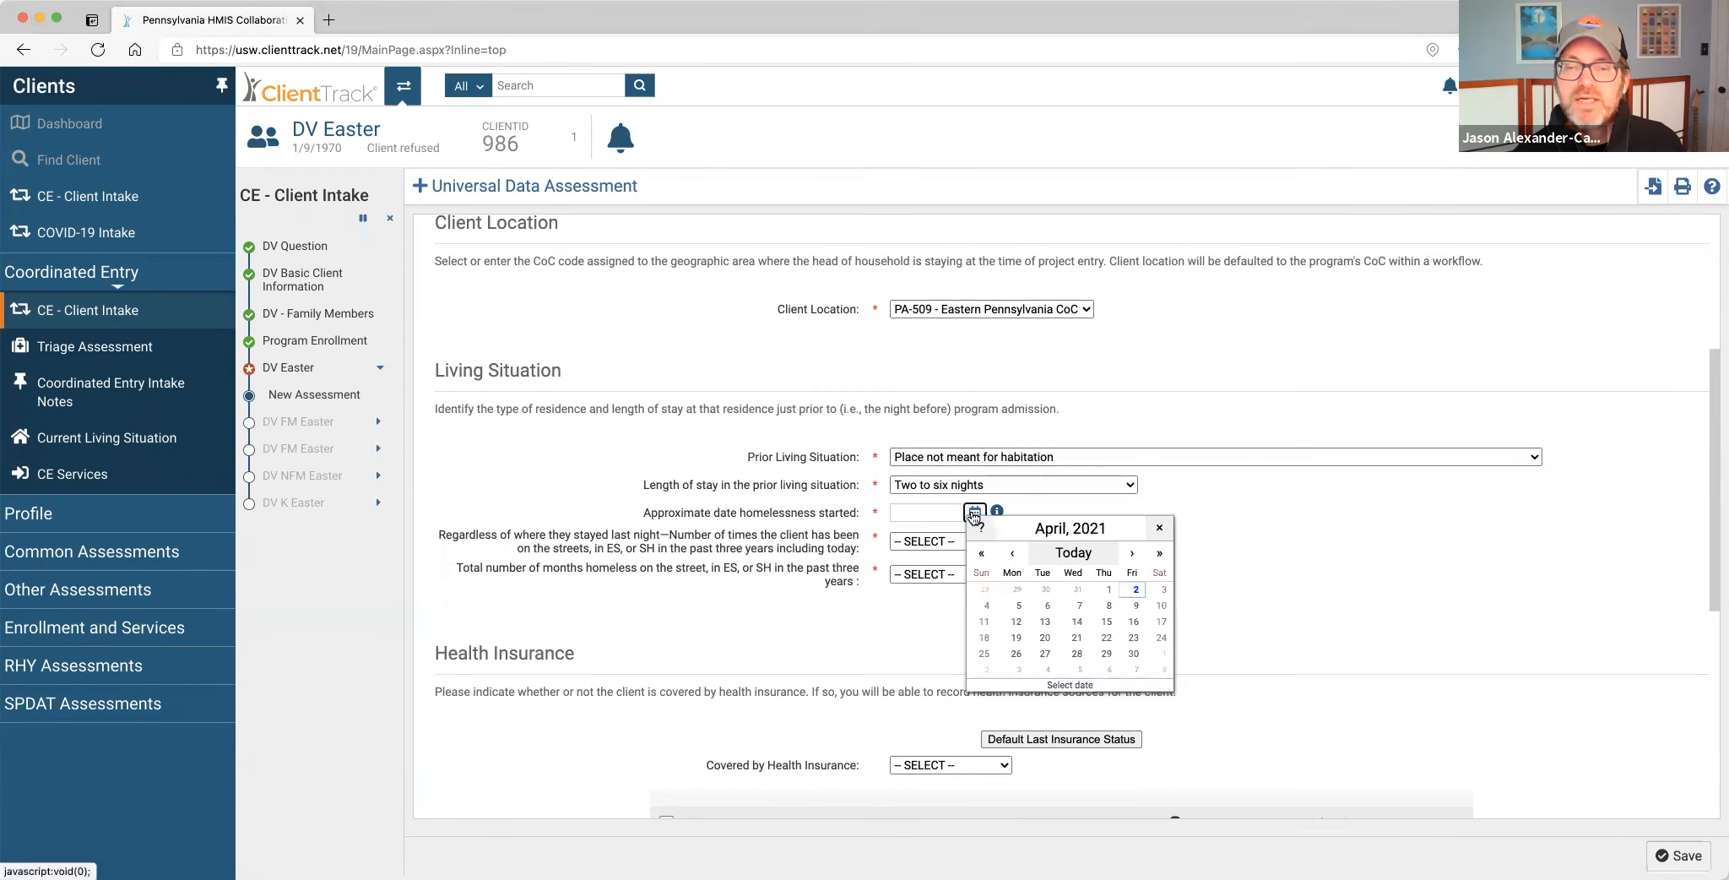
click(1076, 589)
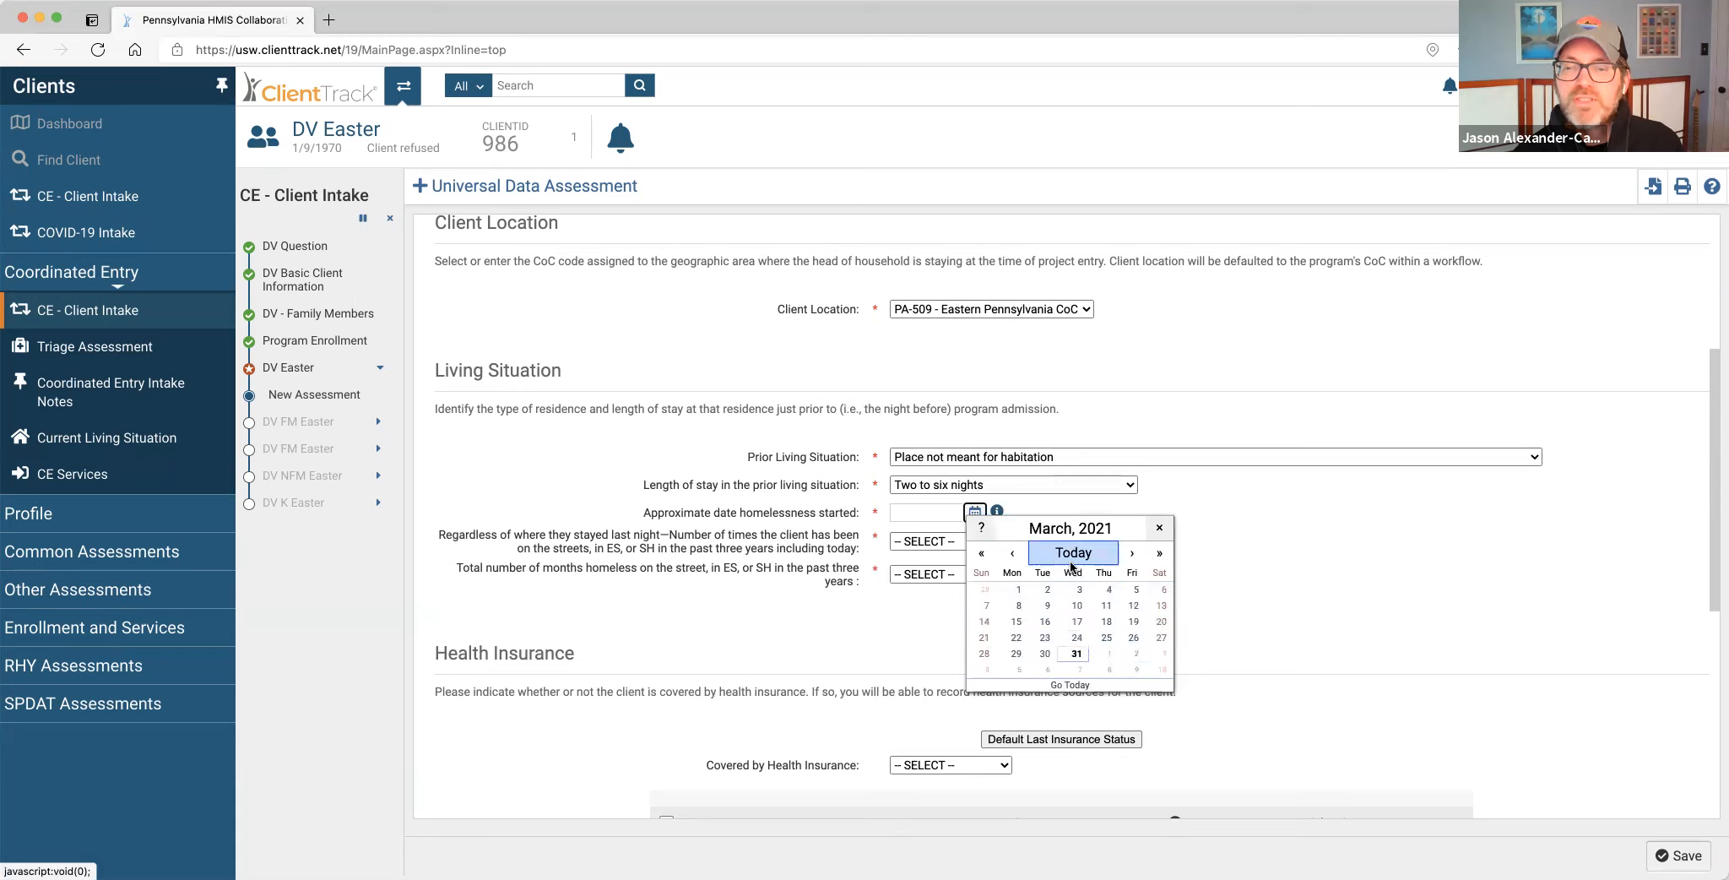
click(1074, 653)
Record homeless one time and one month in the past three years, then save the assessment.
click(988, 539)
click(976, 576)
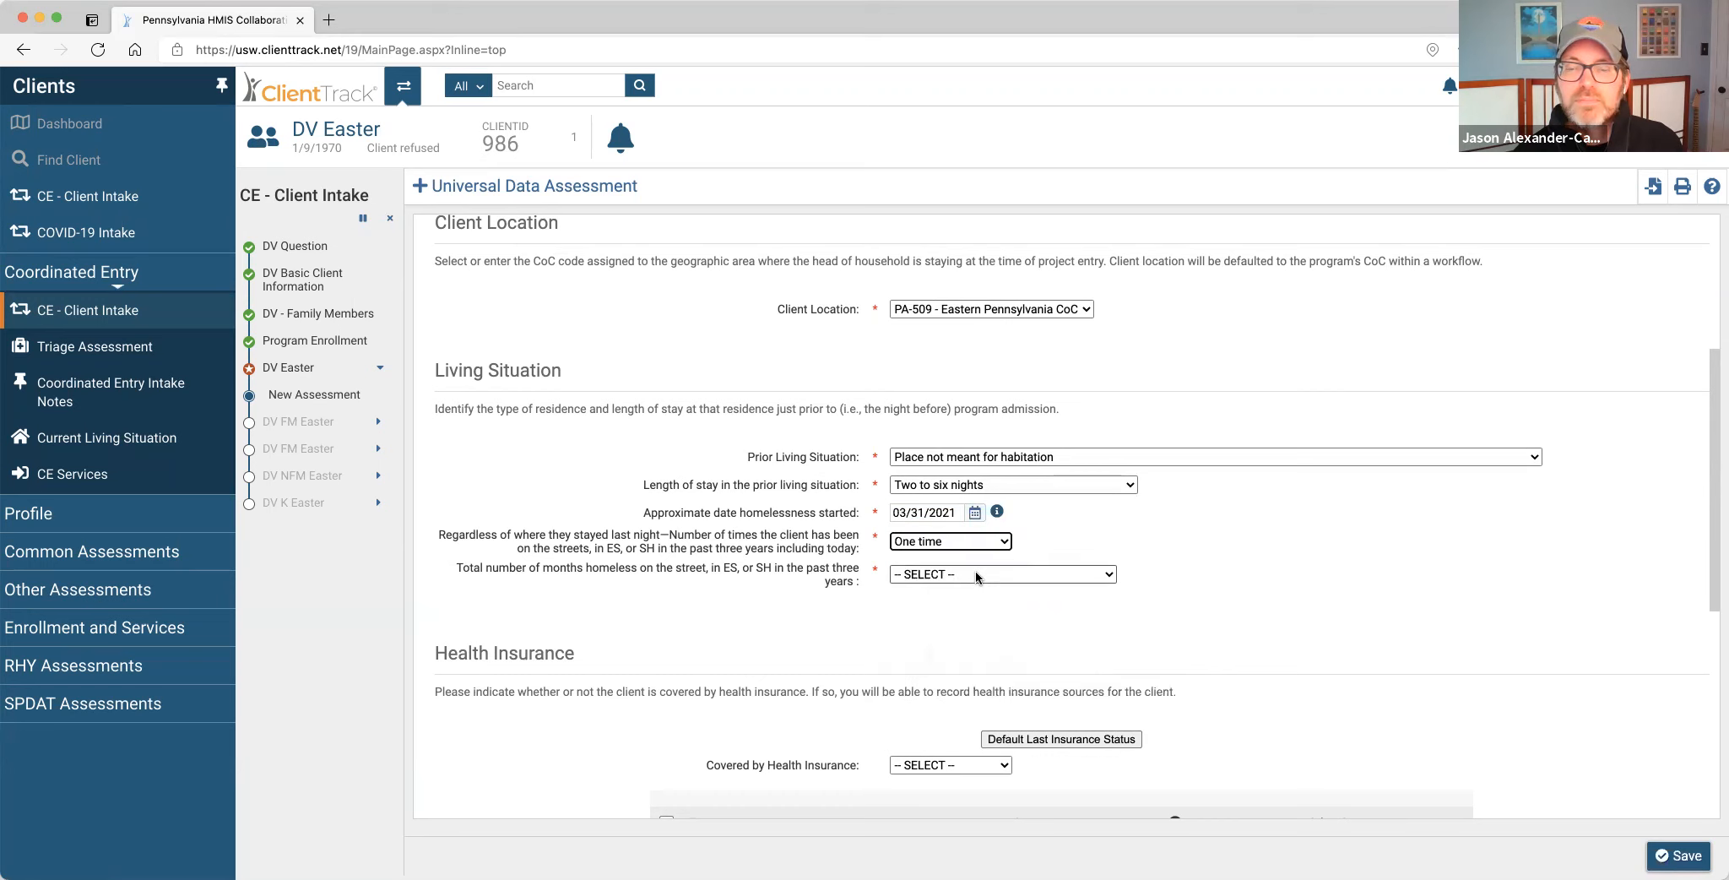
click(976, 573)
click(968, 611)
scroll(1286, 686, down, 6)
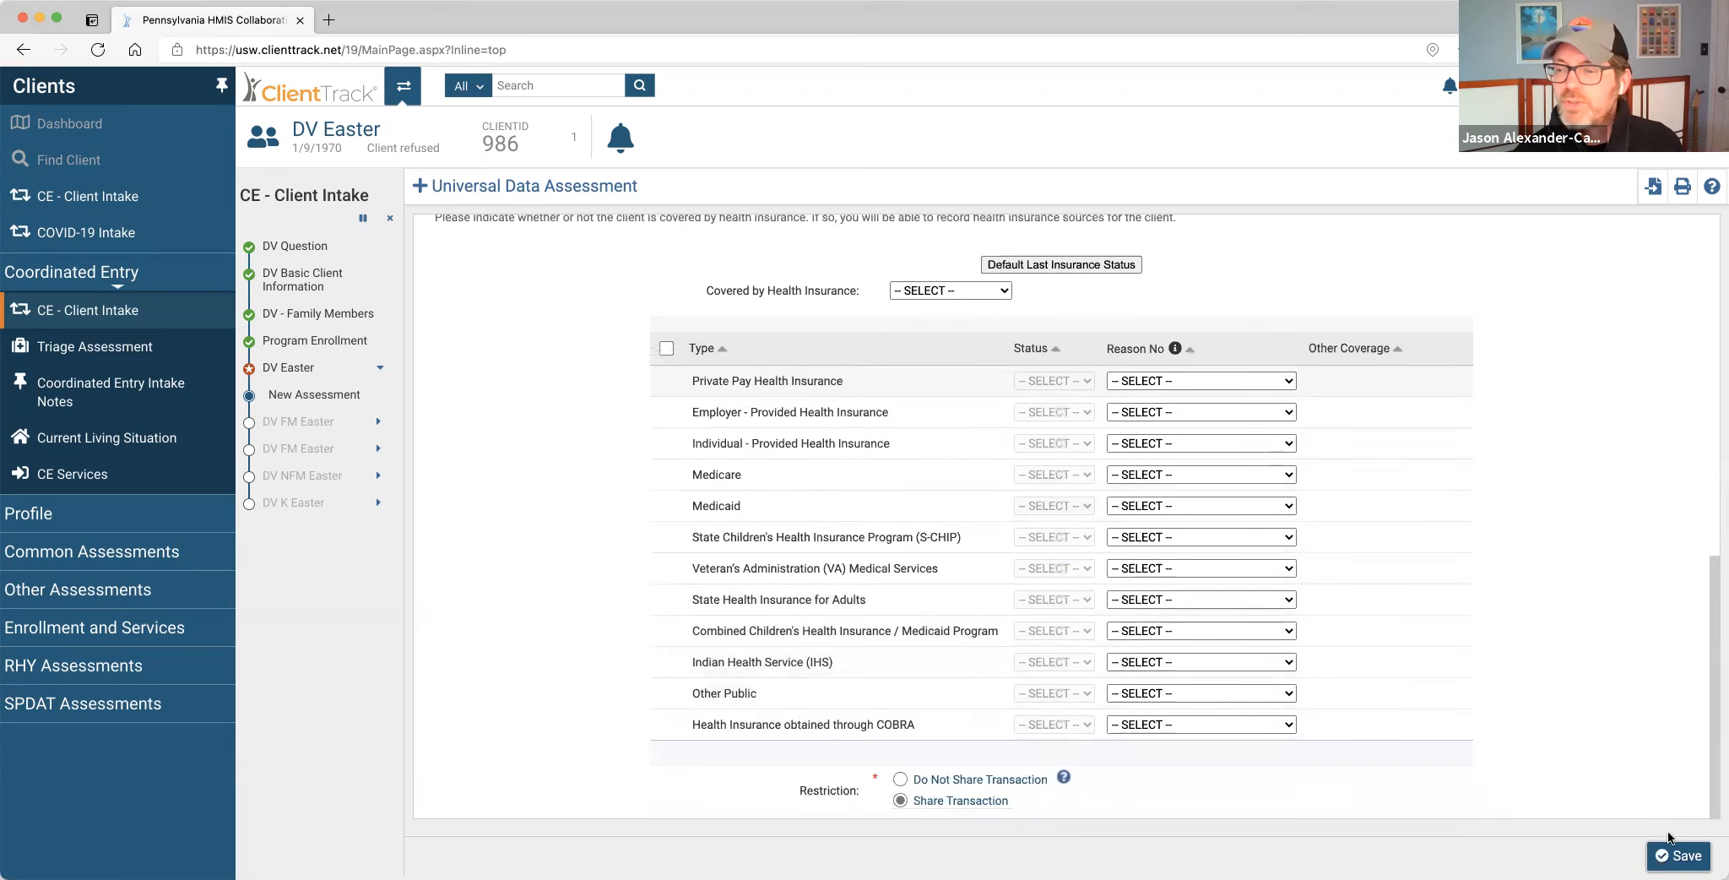
click(1678, 855)
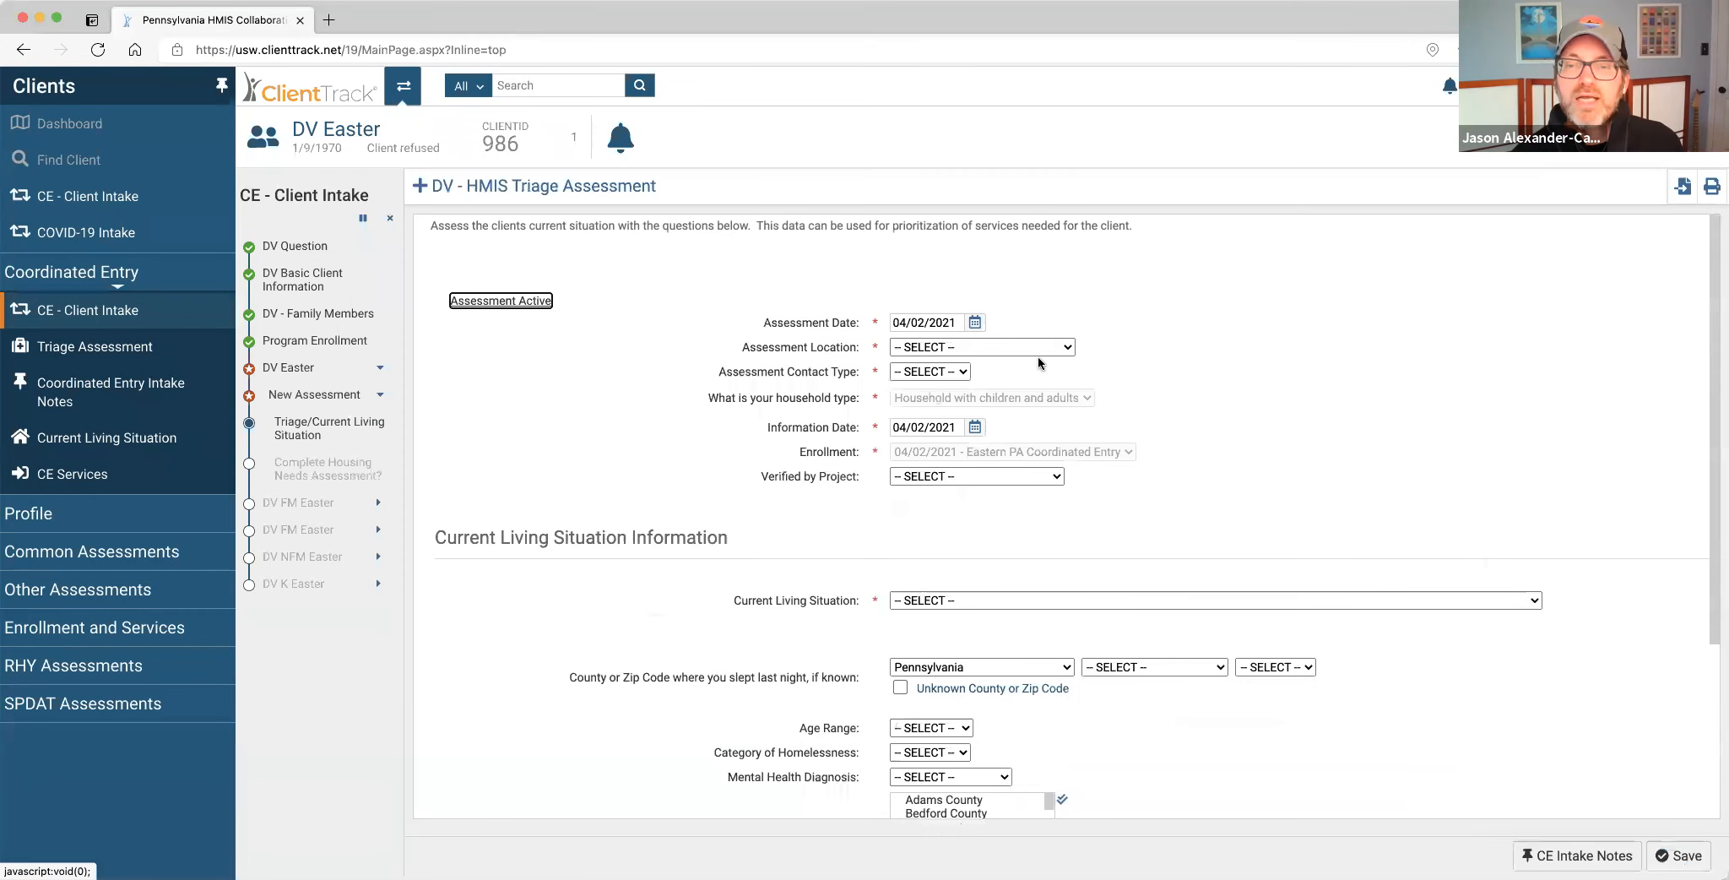
Set the triage assessment location to United Way of Lancaster with Phone contact.
click(1037, 350)
click(1016, 378)
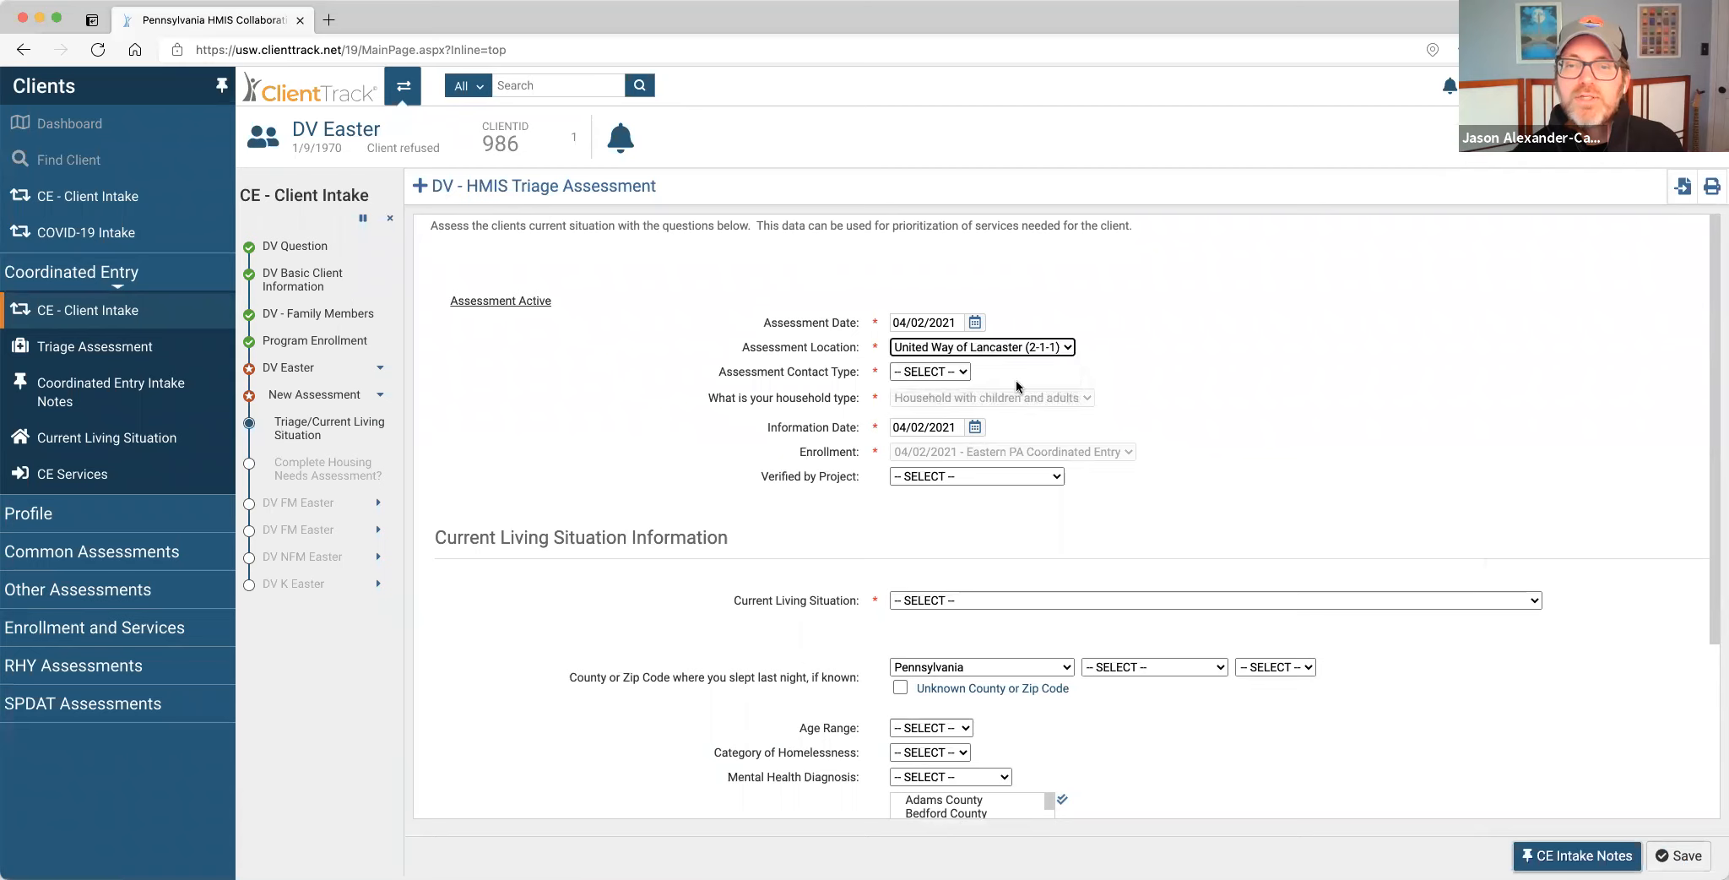
click(953, 374)
click(940, 401)
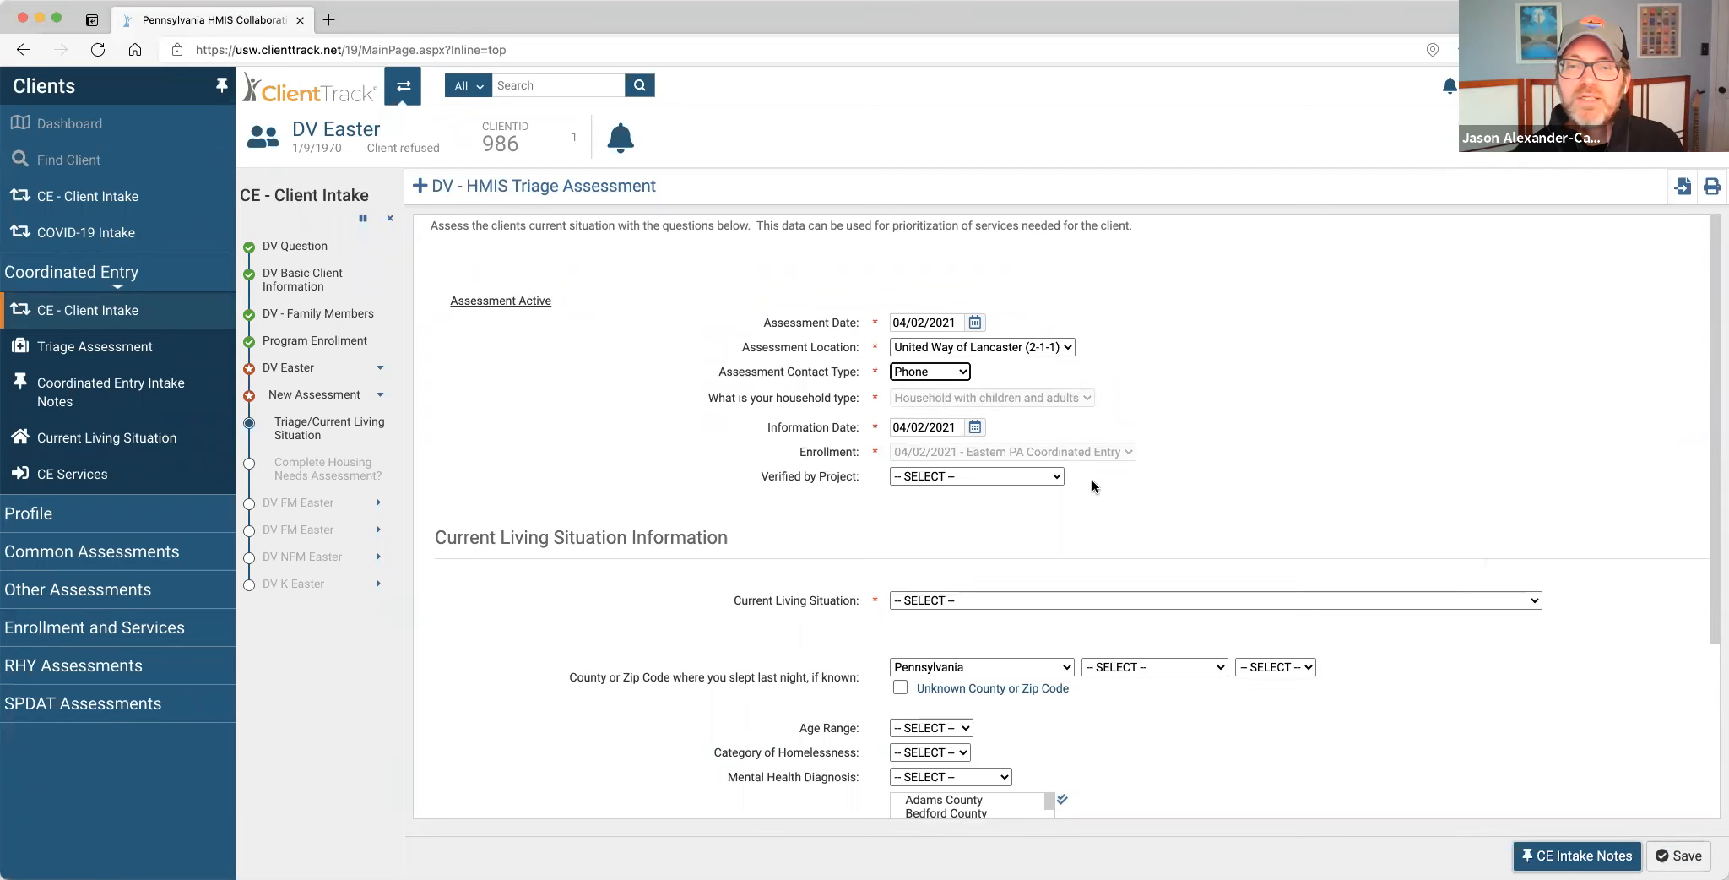
Record current living situation as a place not meant for habitation in Cambria County, zip 15915.
scroll(1091, 478, down, 5)
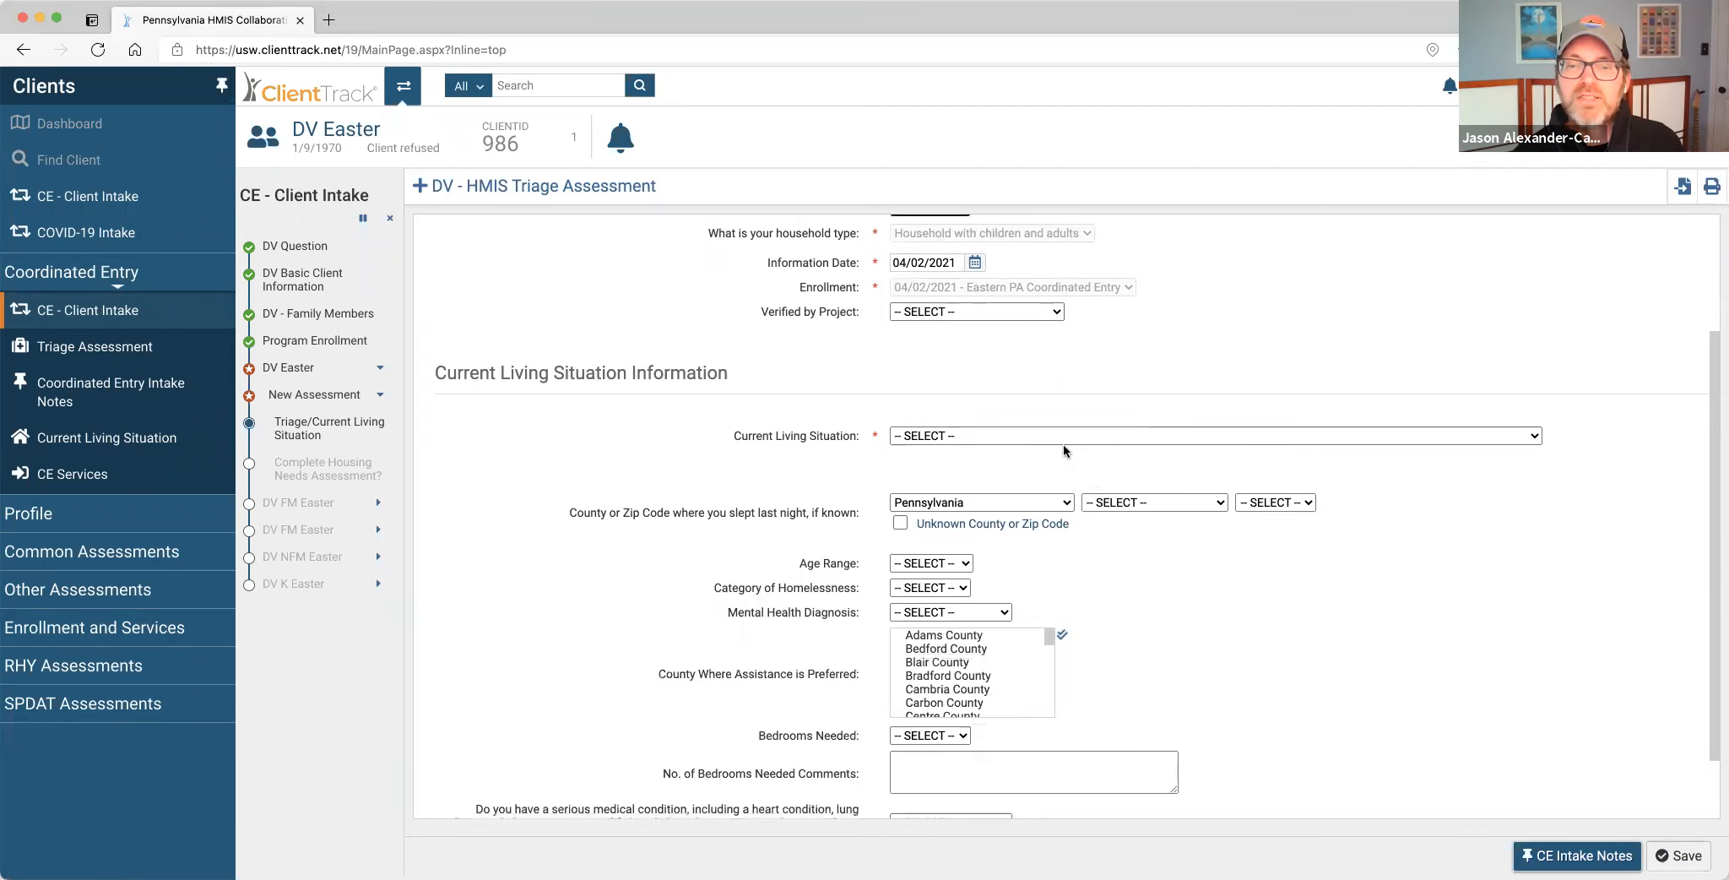
click(1032, 436)
click(1028, 480)
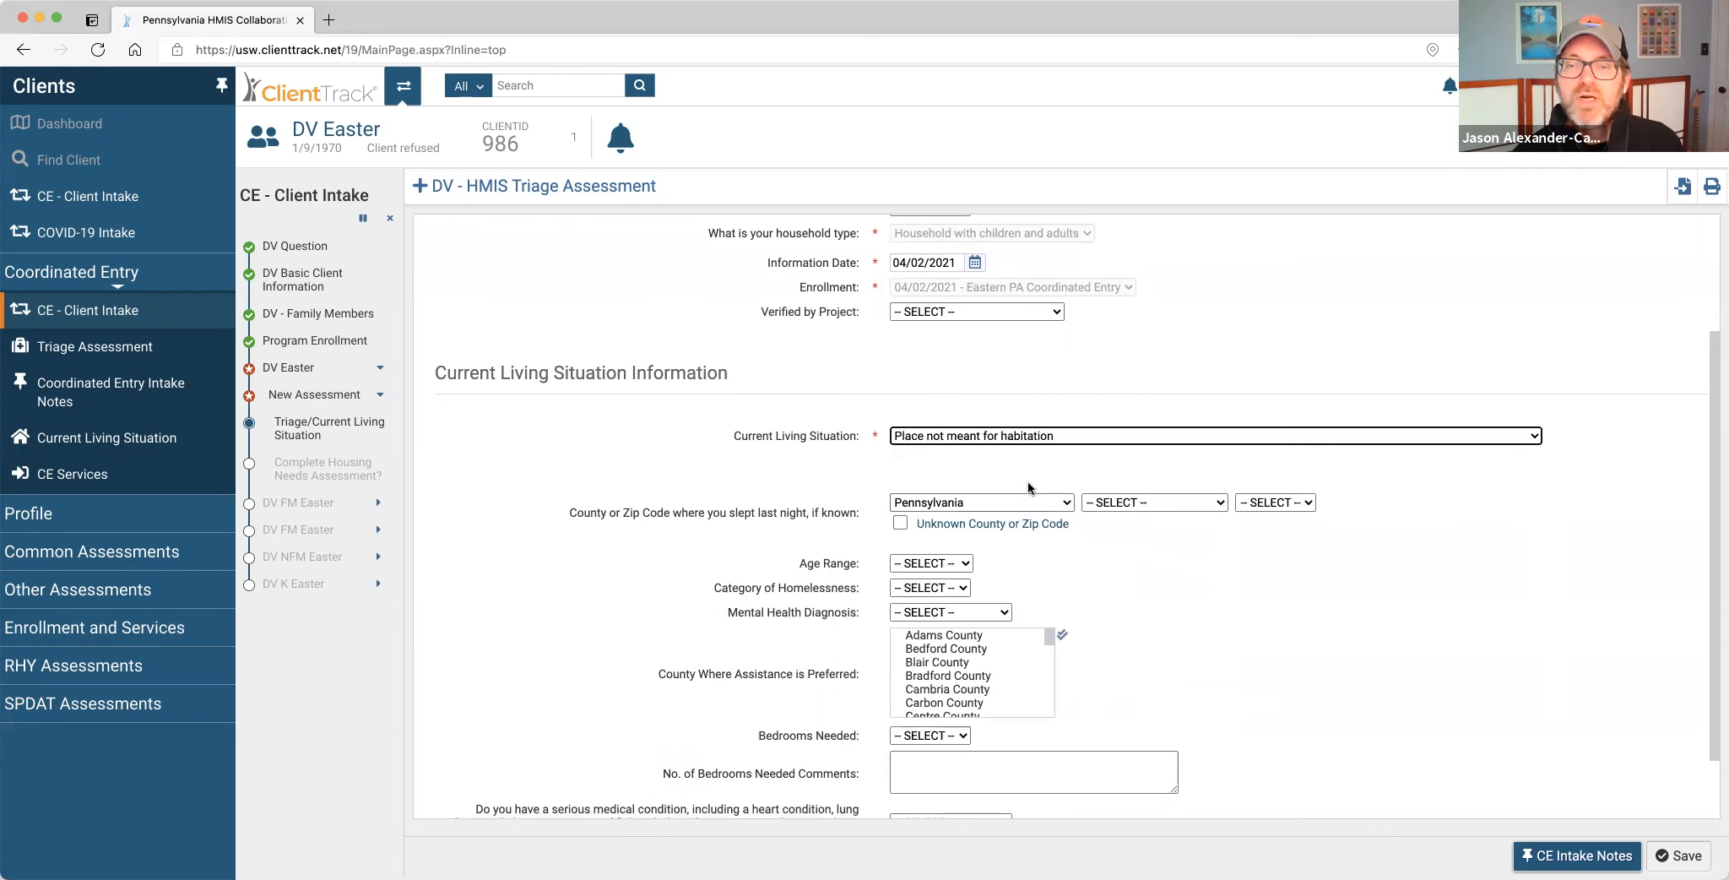
click(1131, 503)
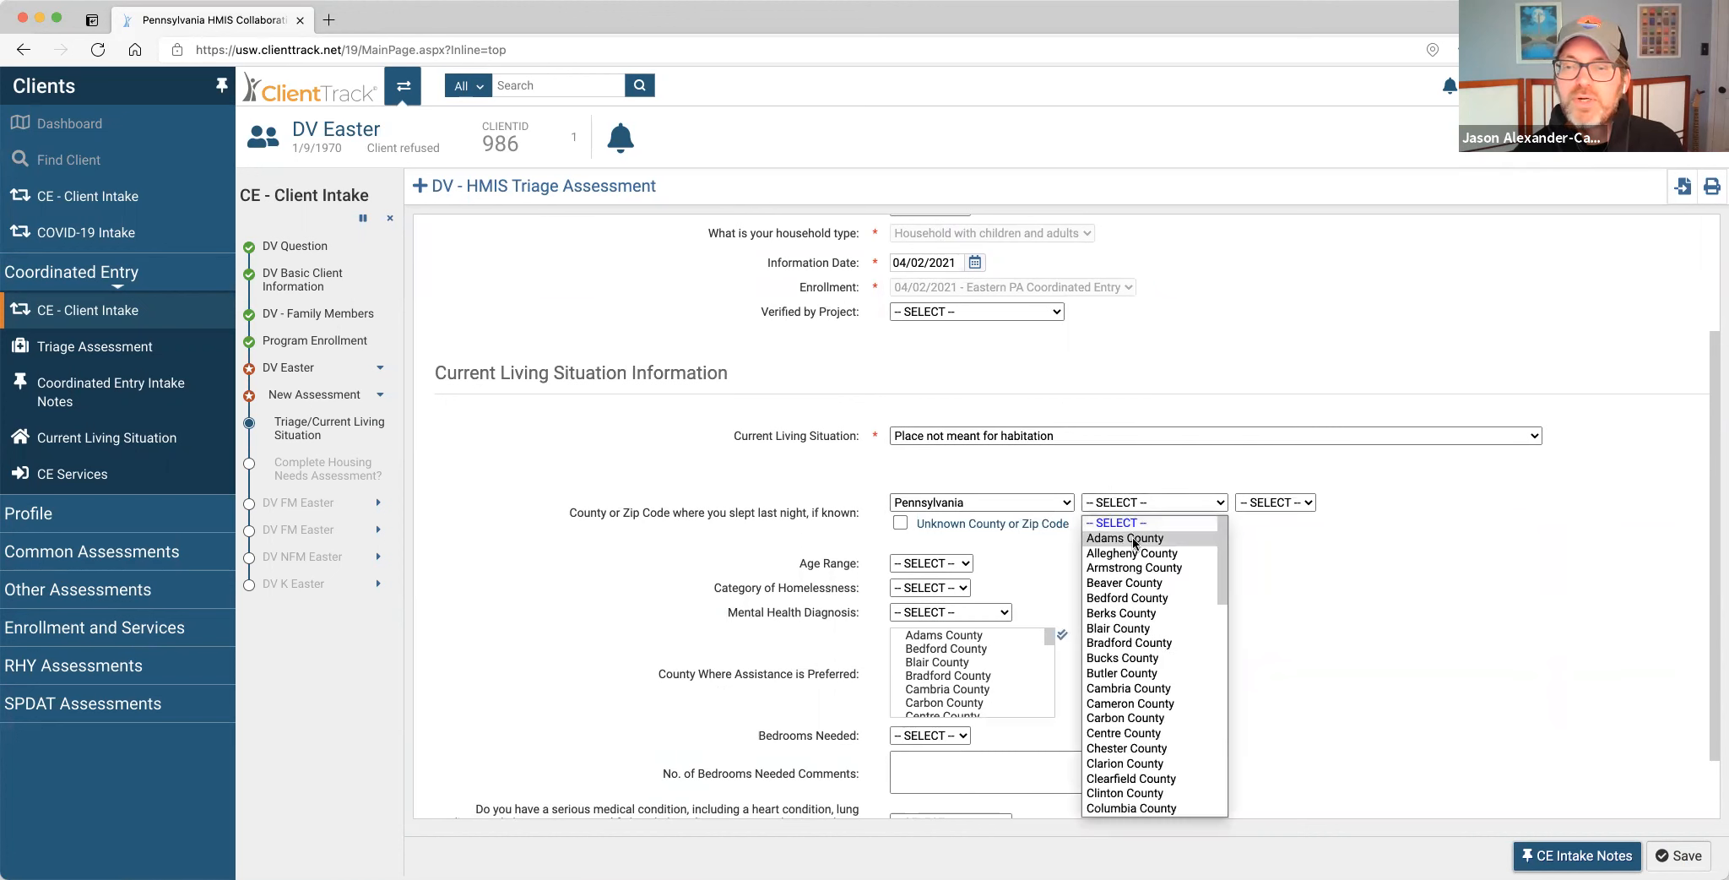
click(1129, 688)
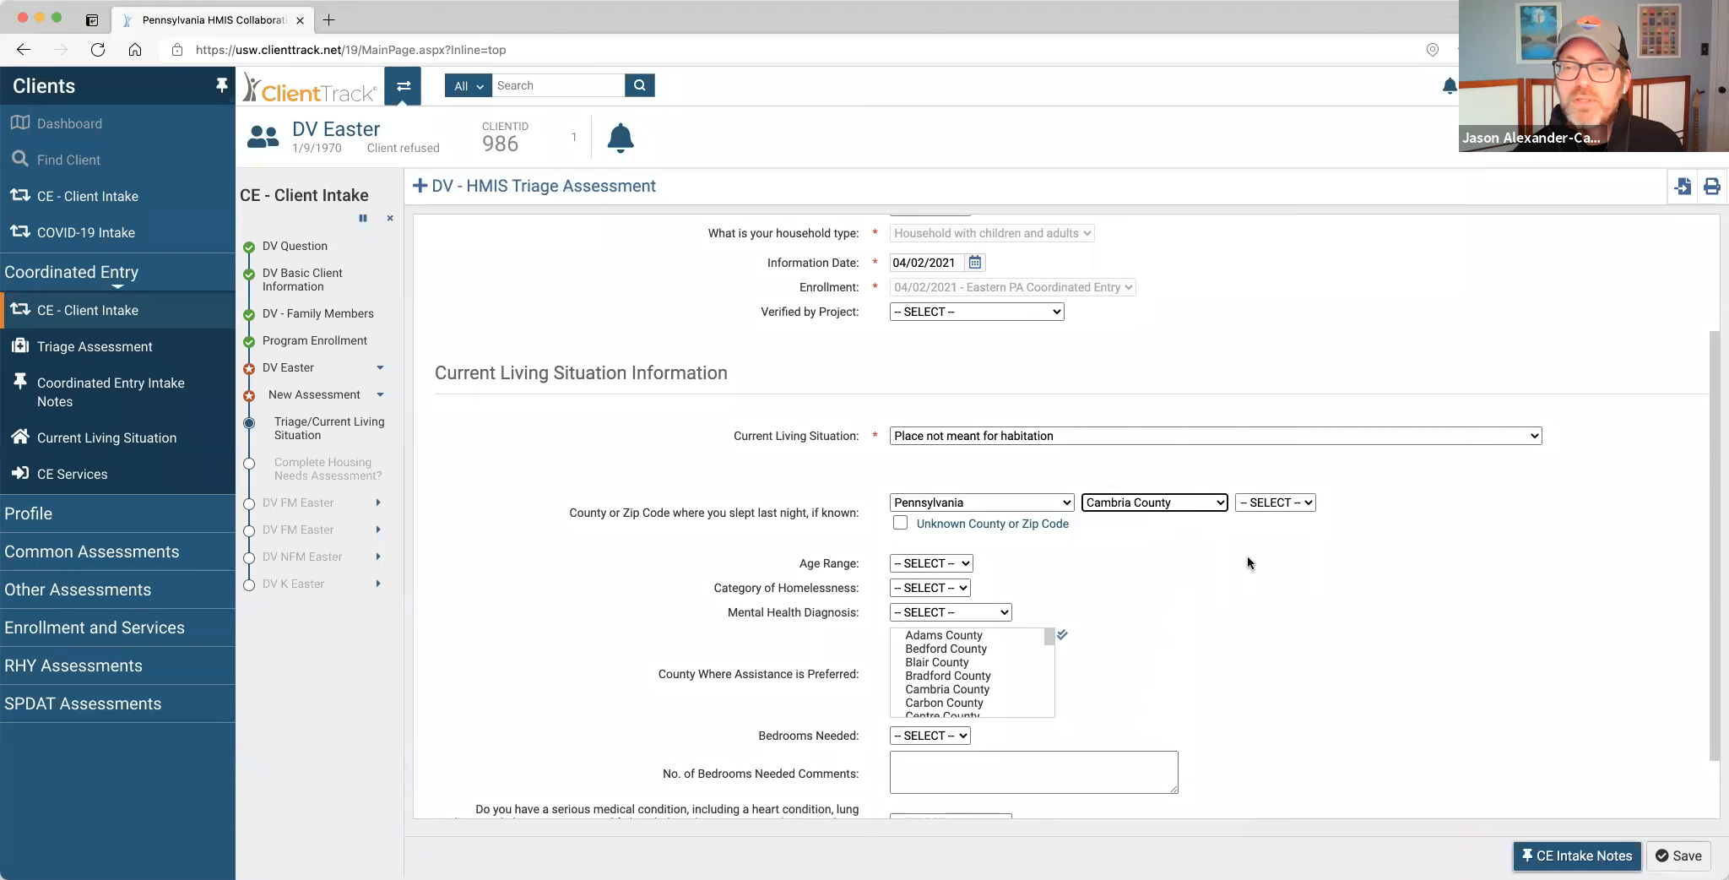
click(1274, 502)
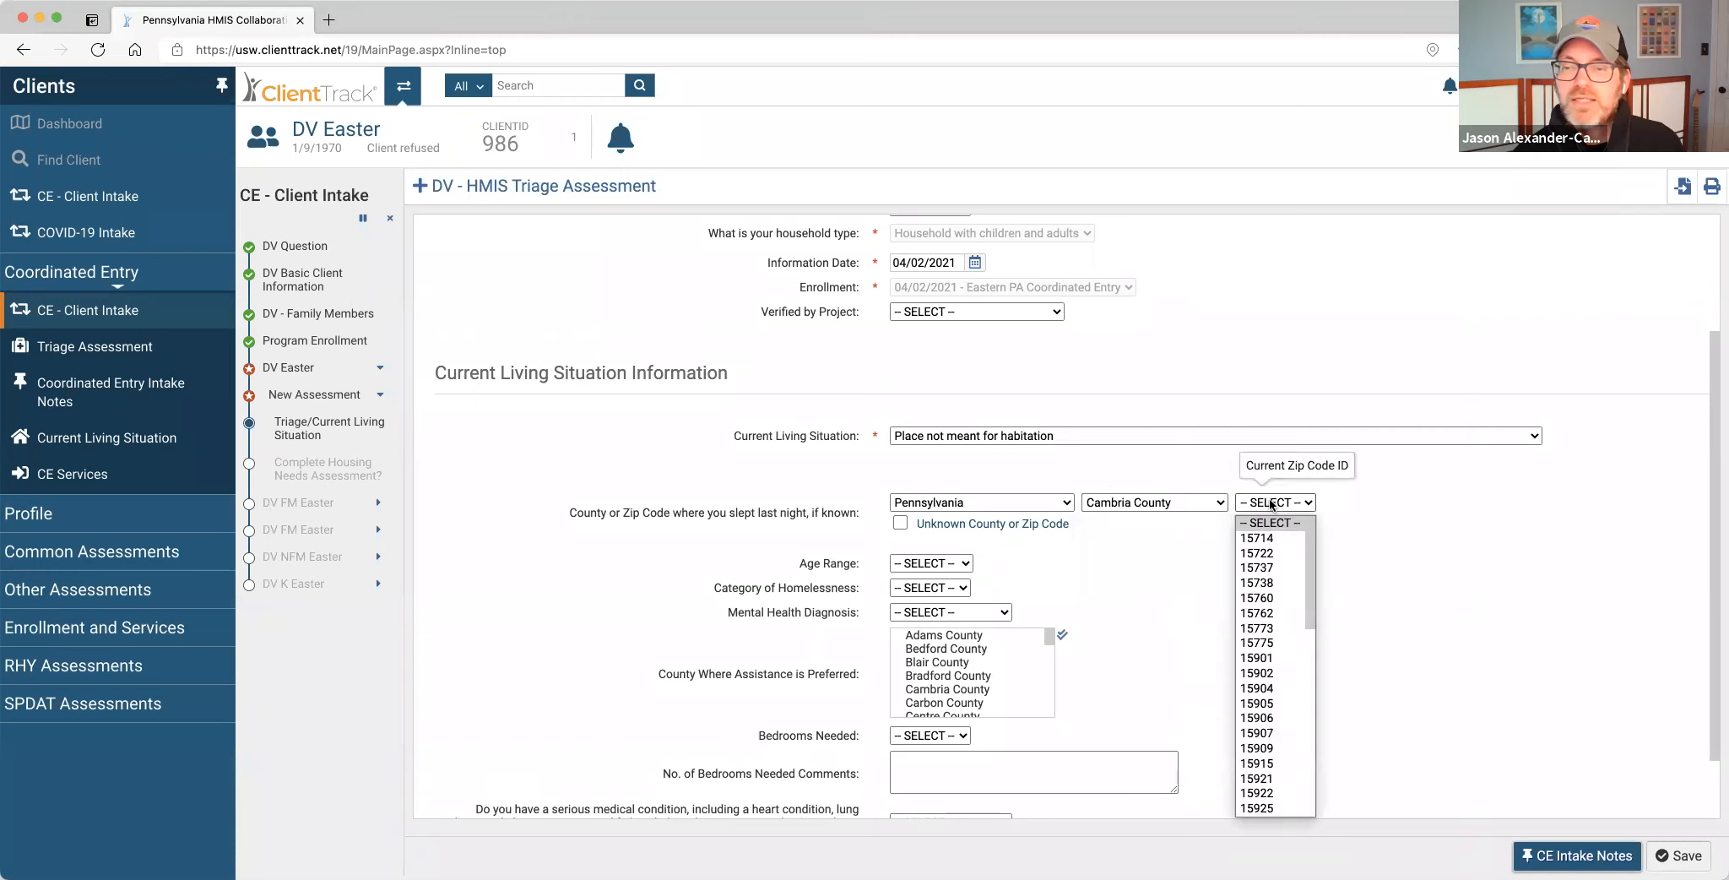
click(1266, 763)
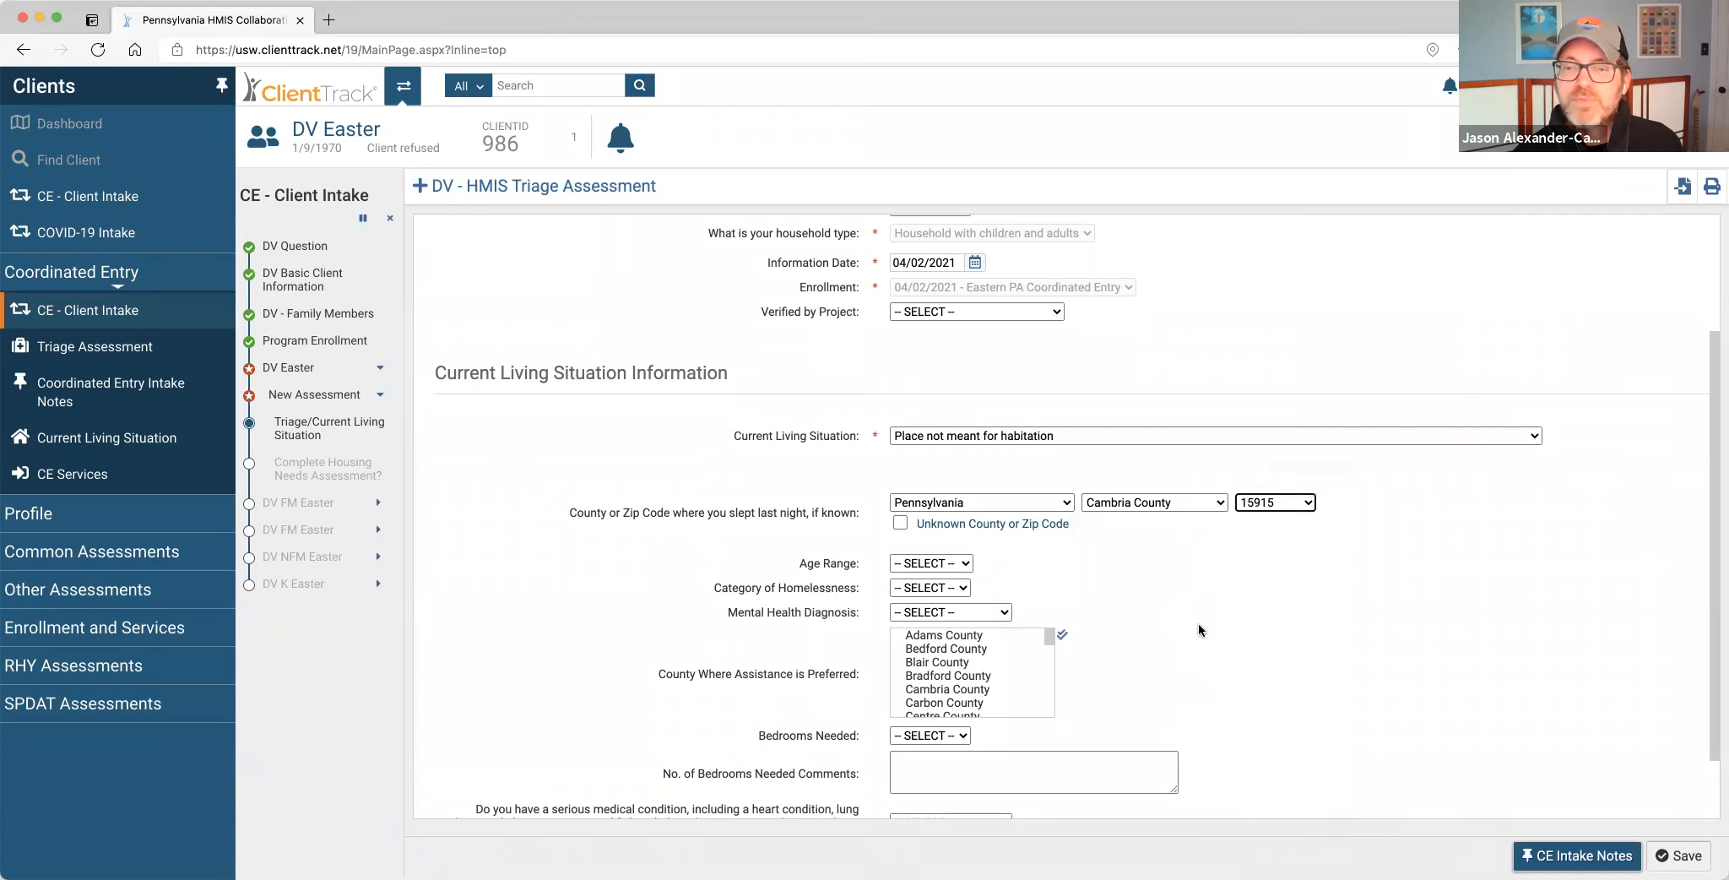
click(964, 563)
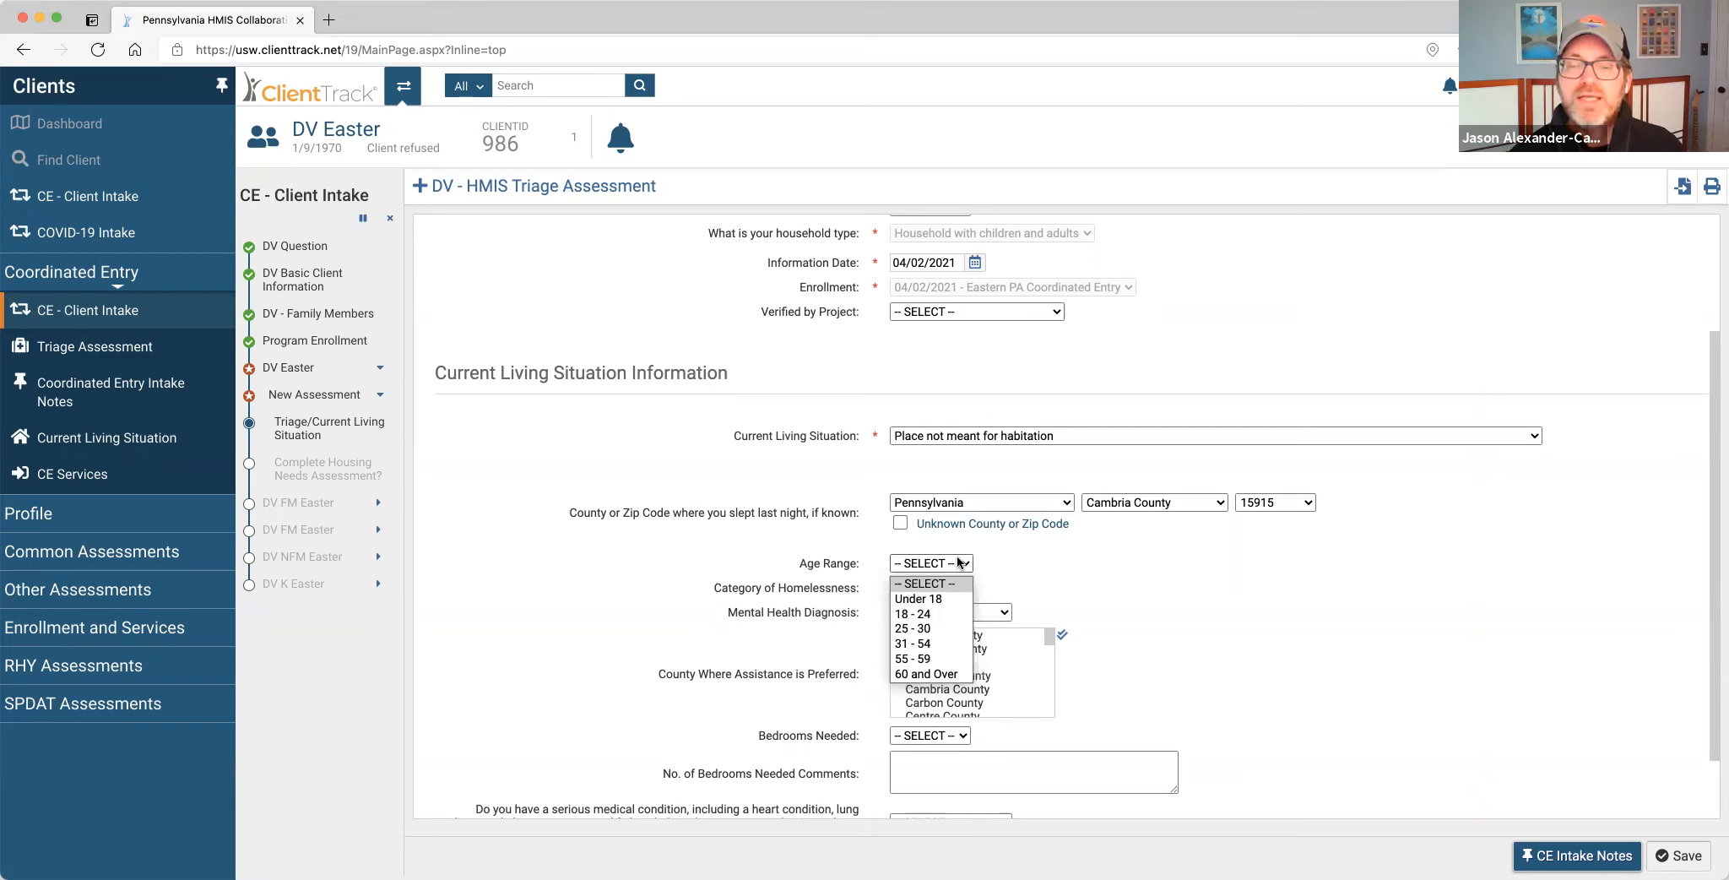
Set age range 25 - 30, mental health diagnosis No, and preferred counties Blair, Bradford and Clinton.
click(934, 628)
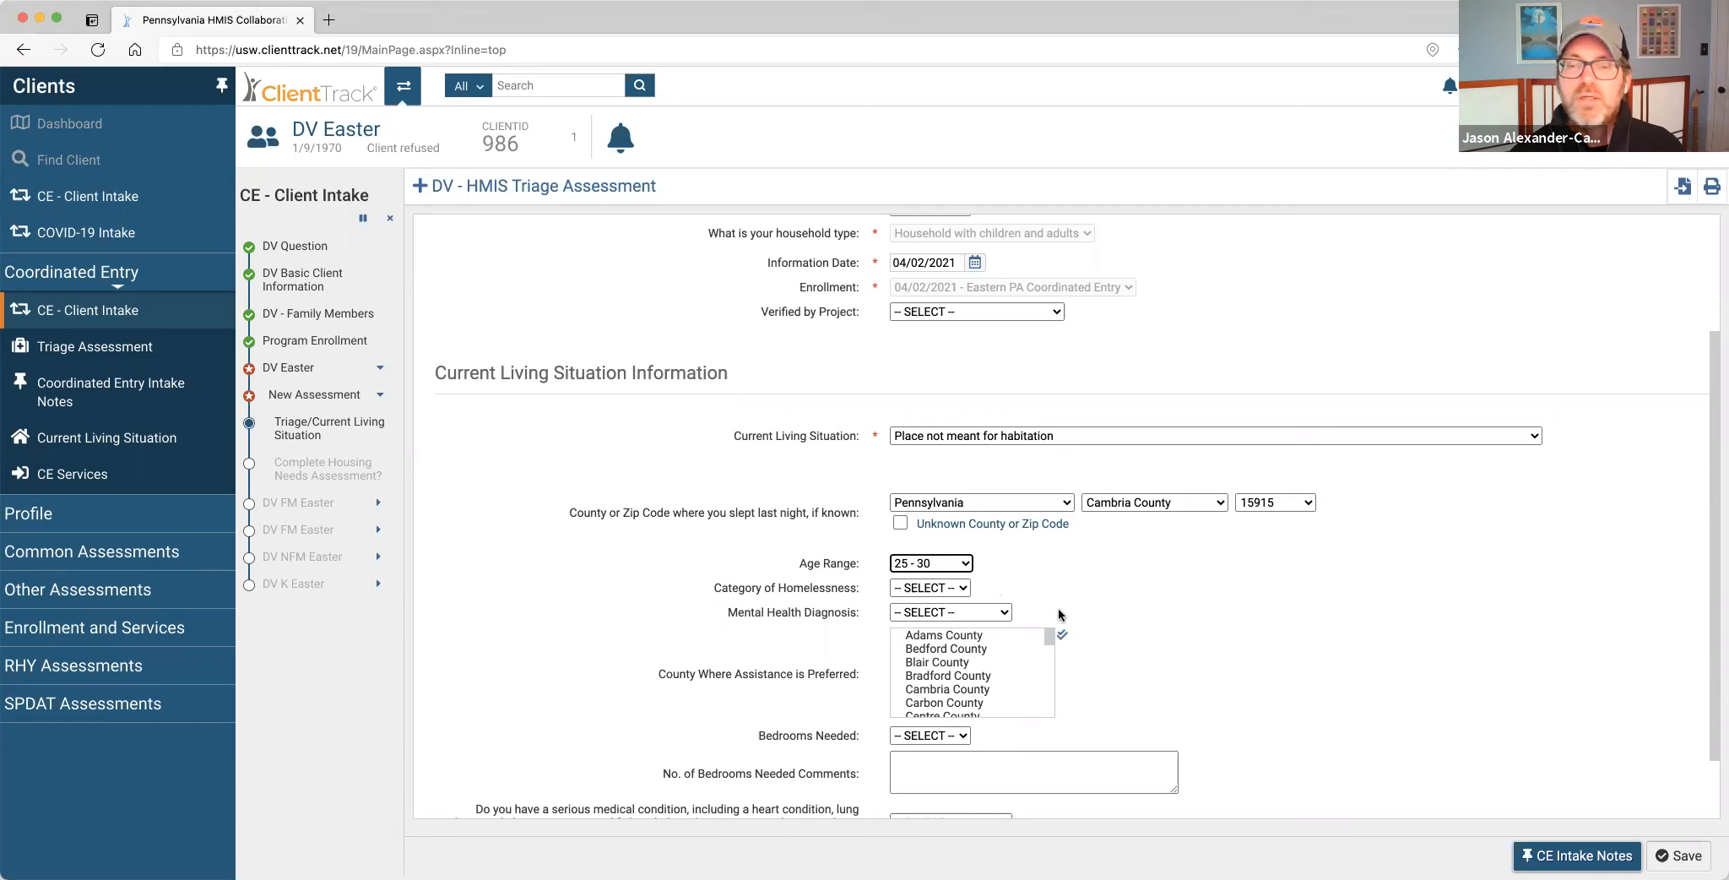
click(997, 612)
click(954, 665)
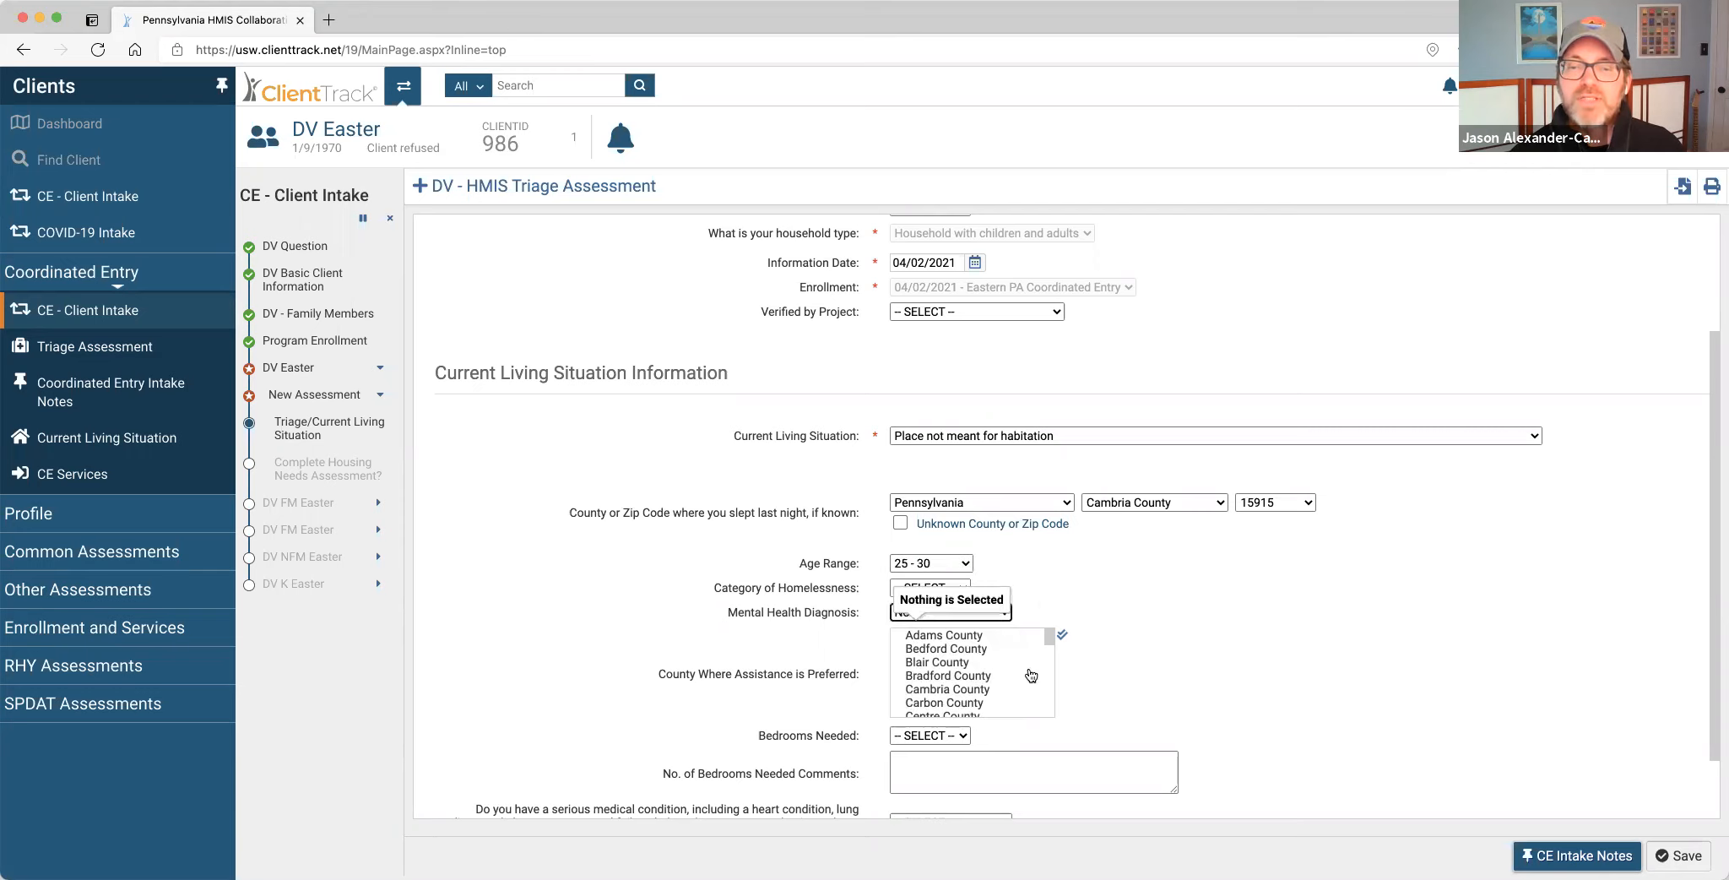
click(960, 663)
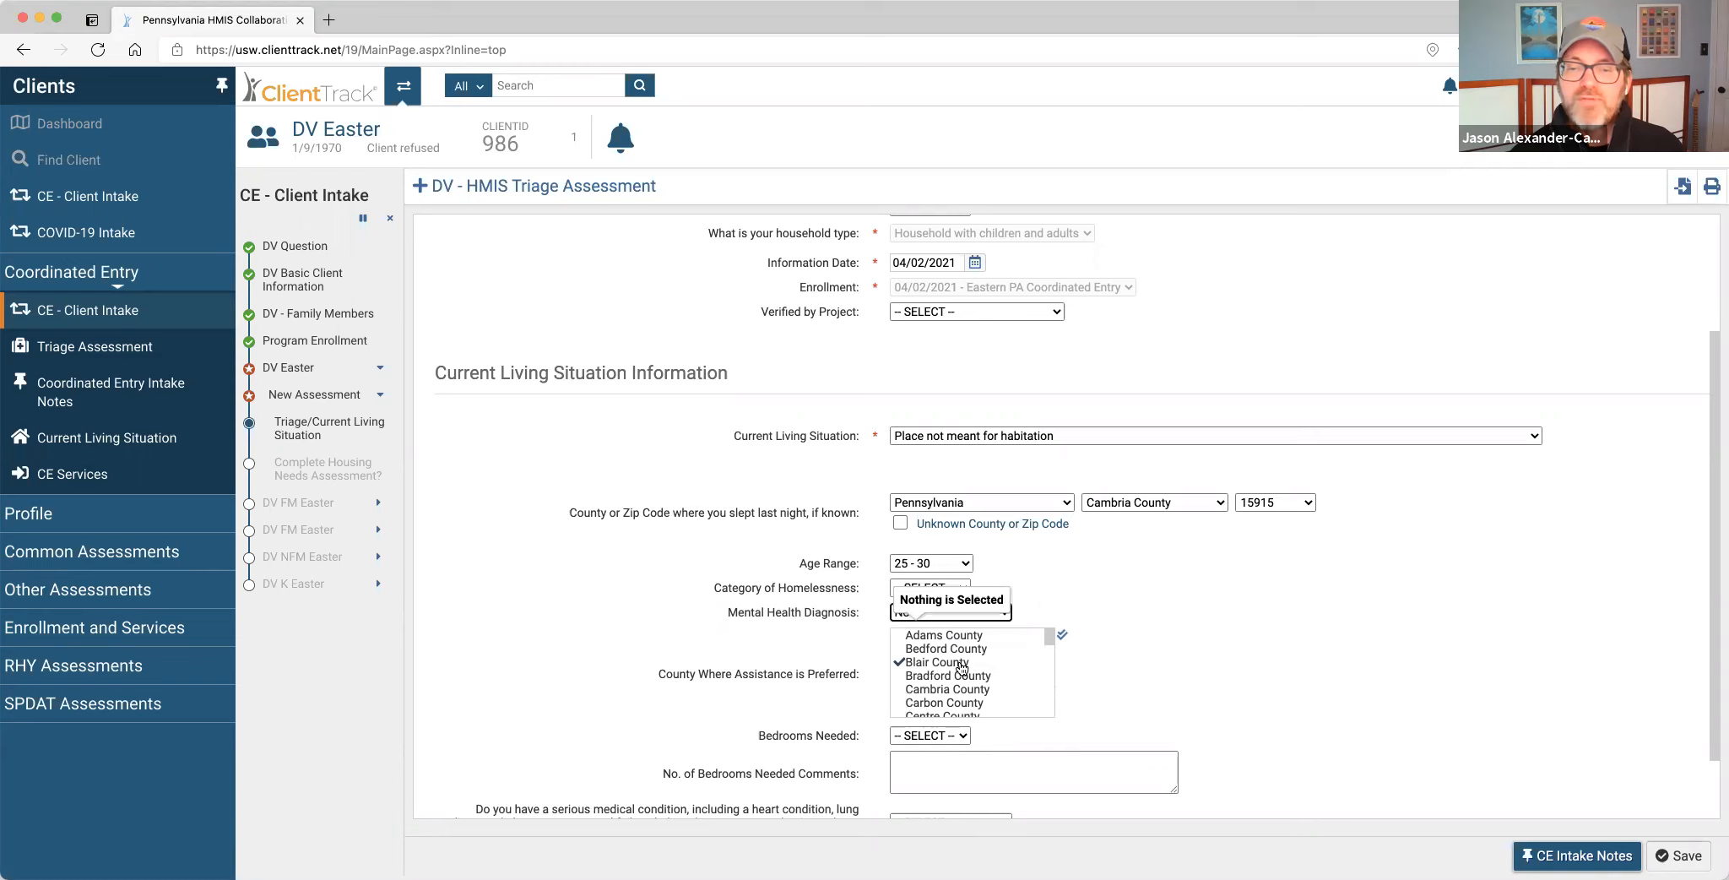
click(963, 675)
scroll(967, 681, down, 2)
click(962, 657)
scroll(1084, 694, down, 2)
Set bedrooms needed to 5 or more, serious medical condition No, and save the triage assessment.
click(956, 656)
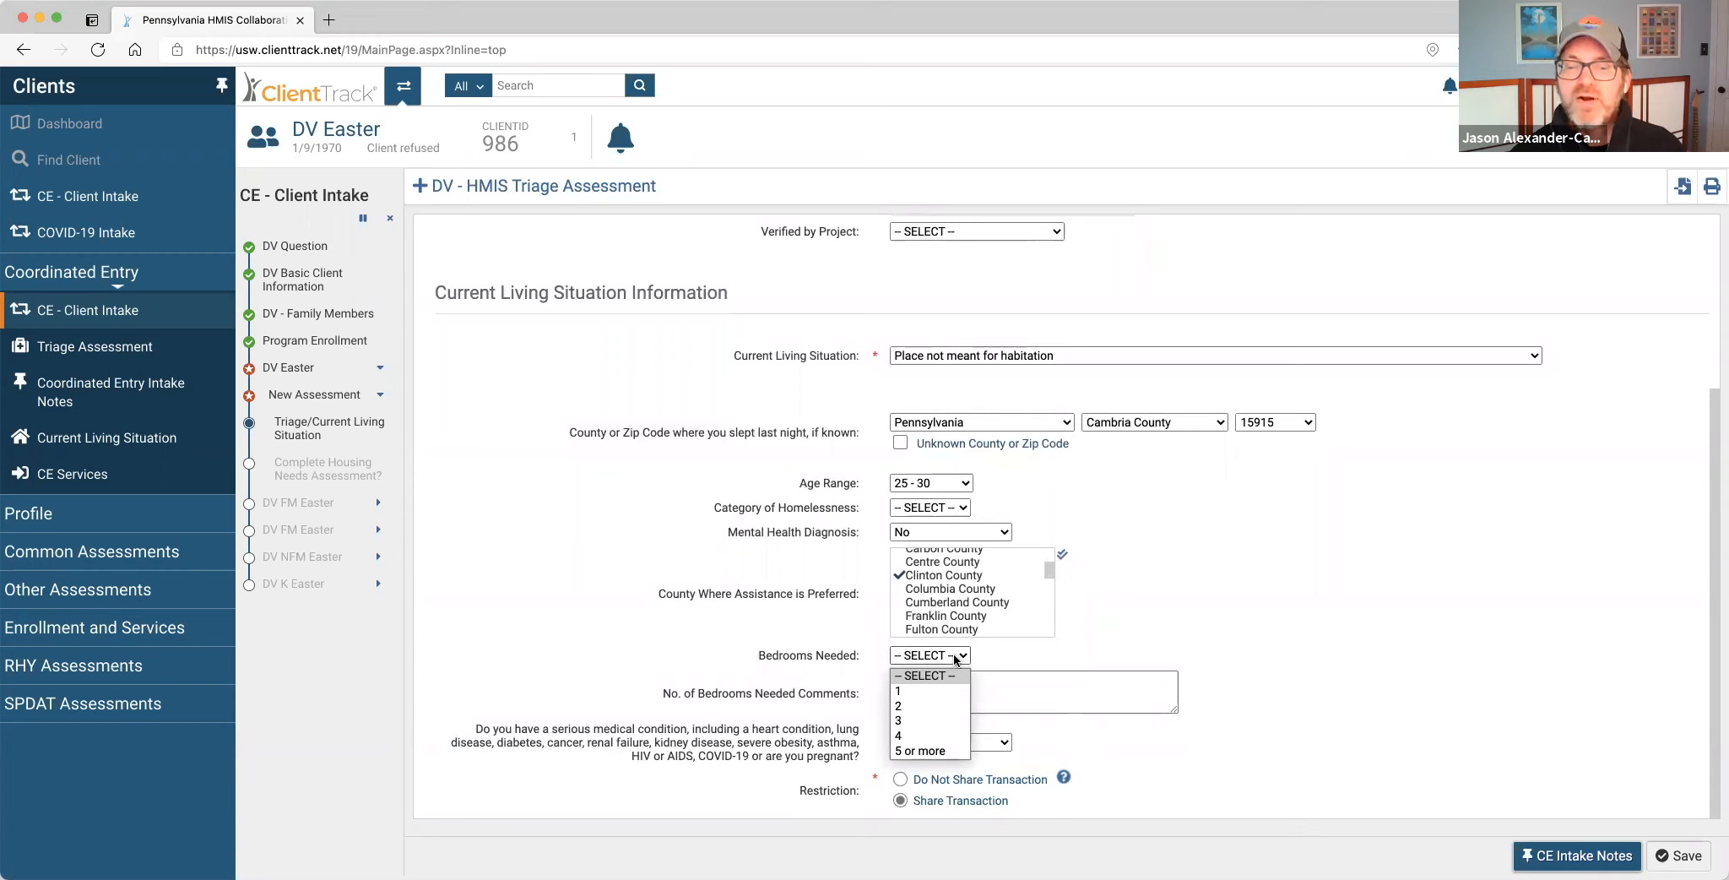
click(932, 751)
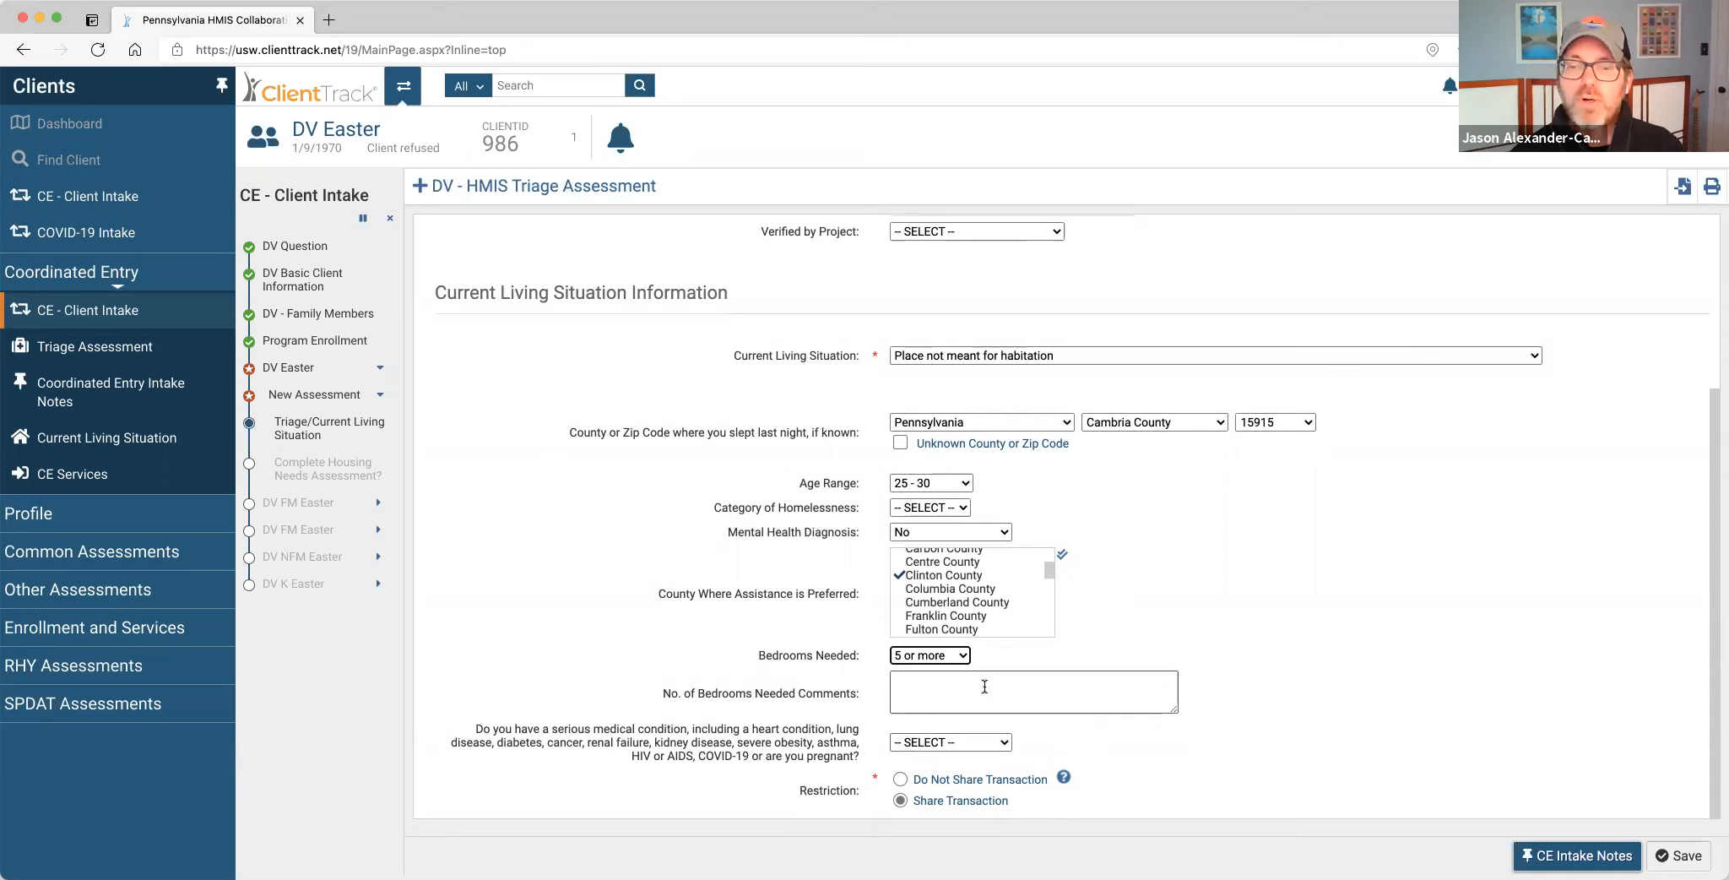
click(985, 686)
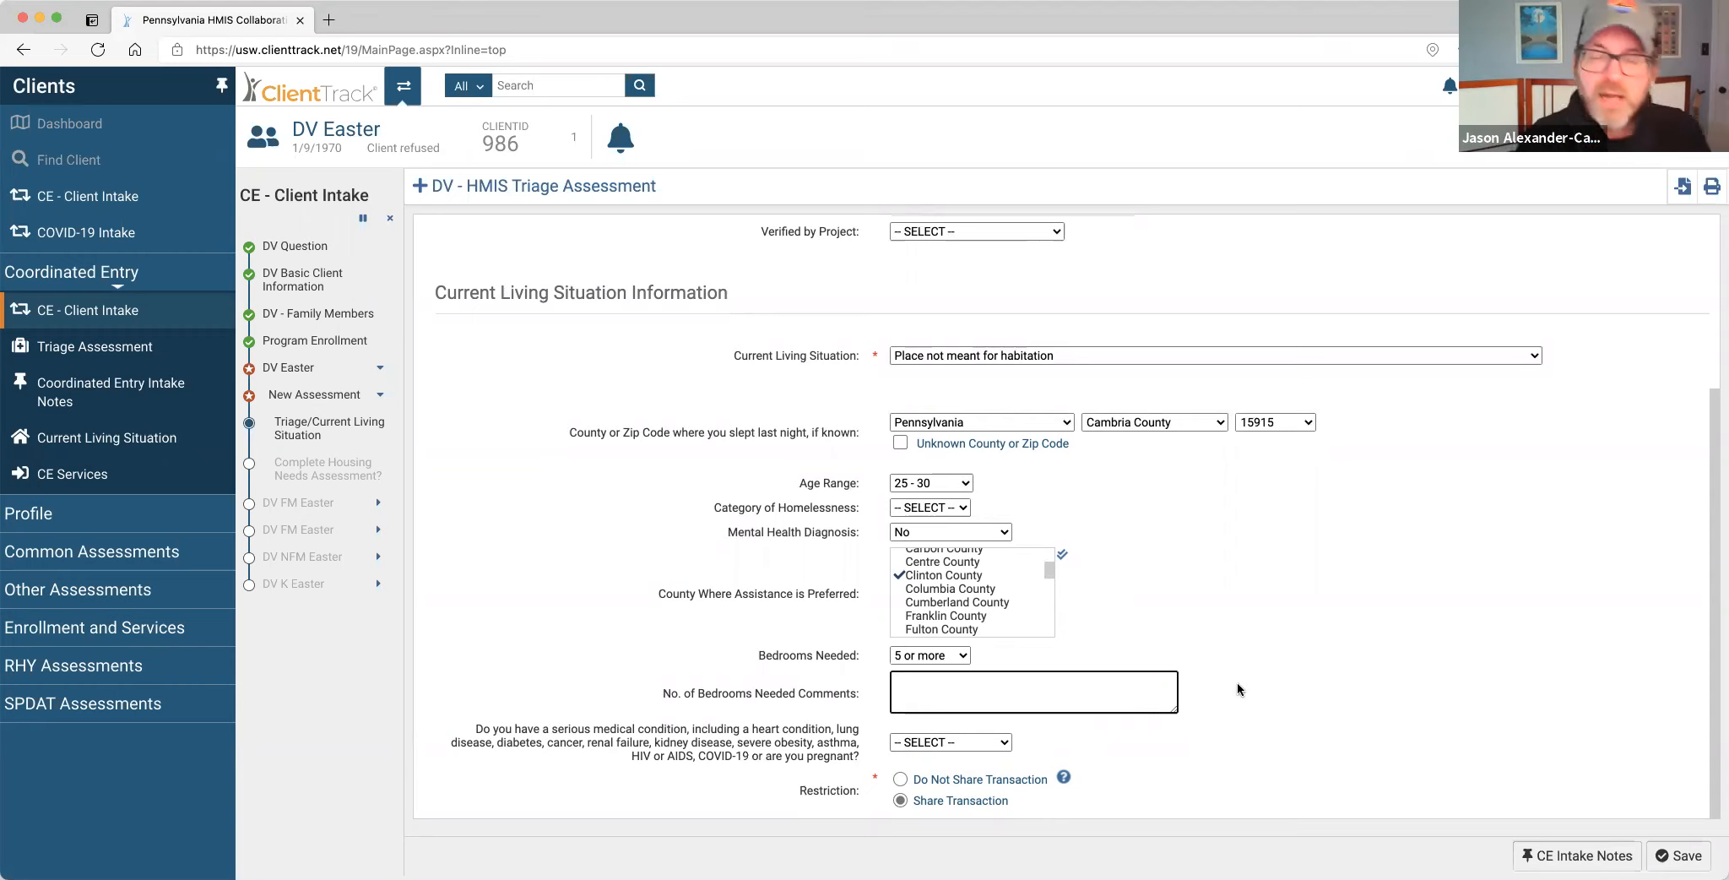
click(926, 745)
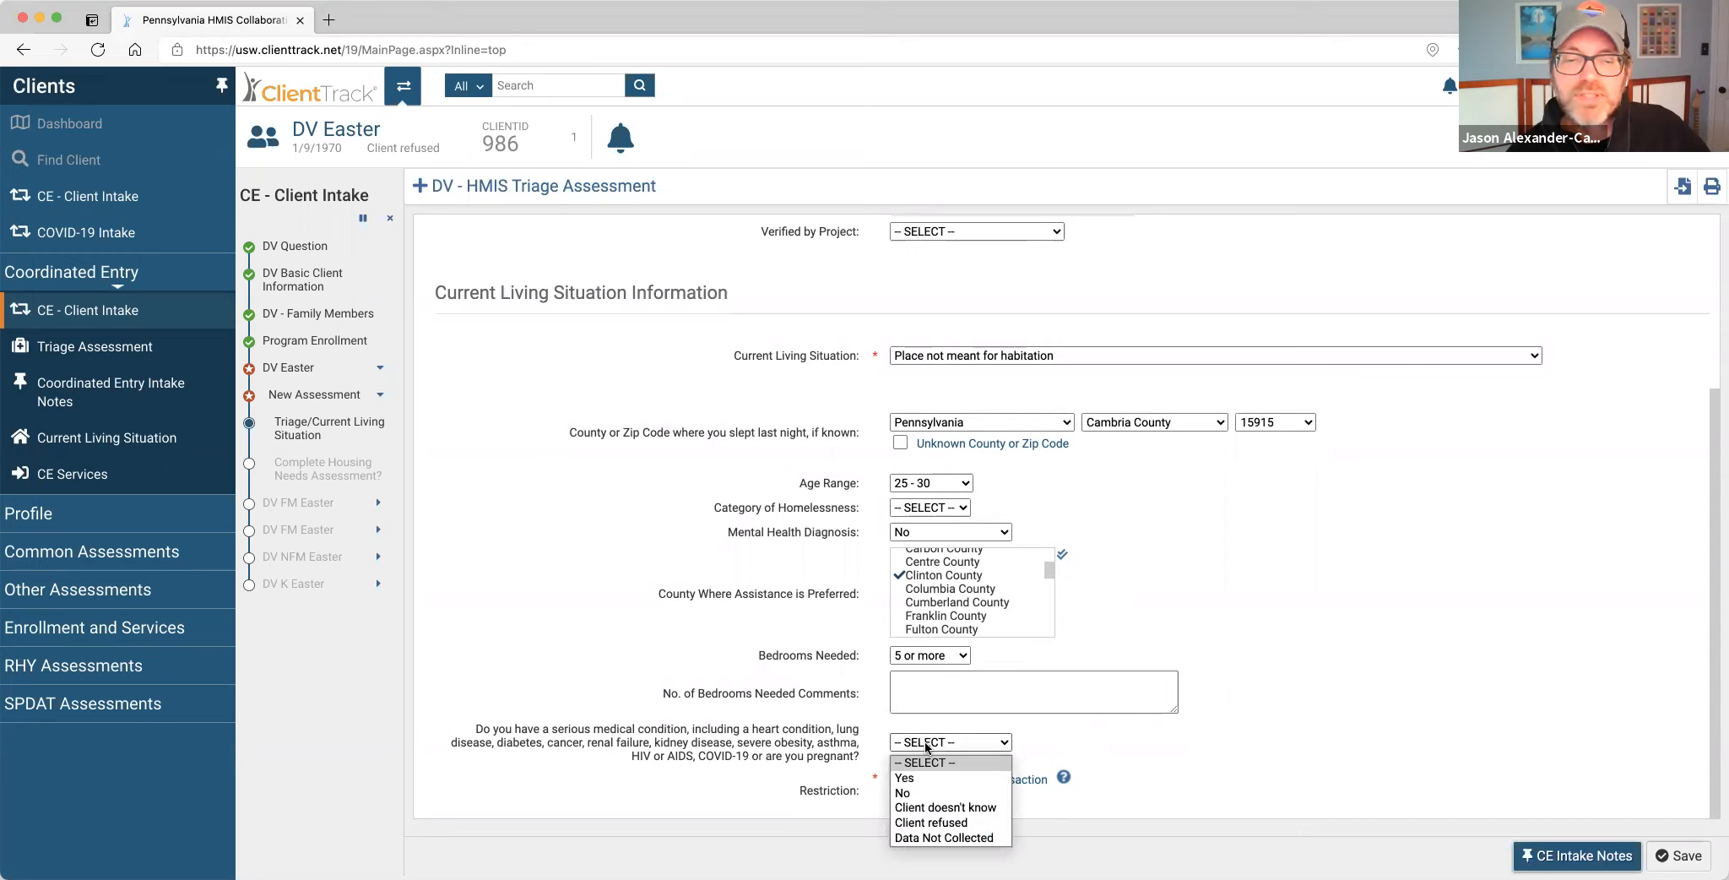
click(920, 793)
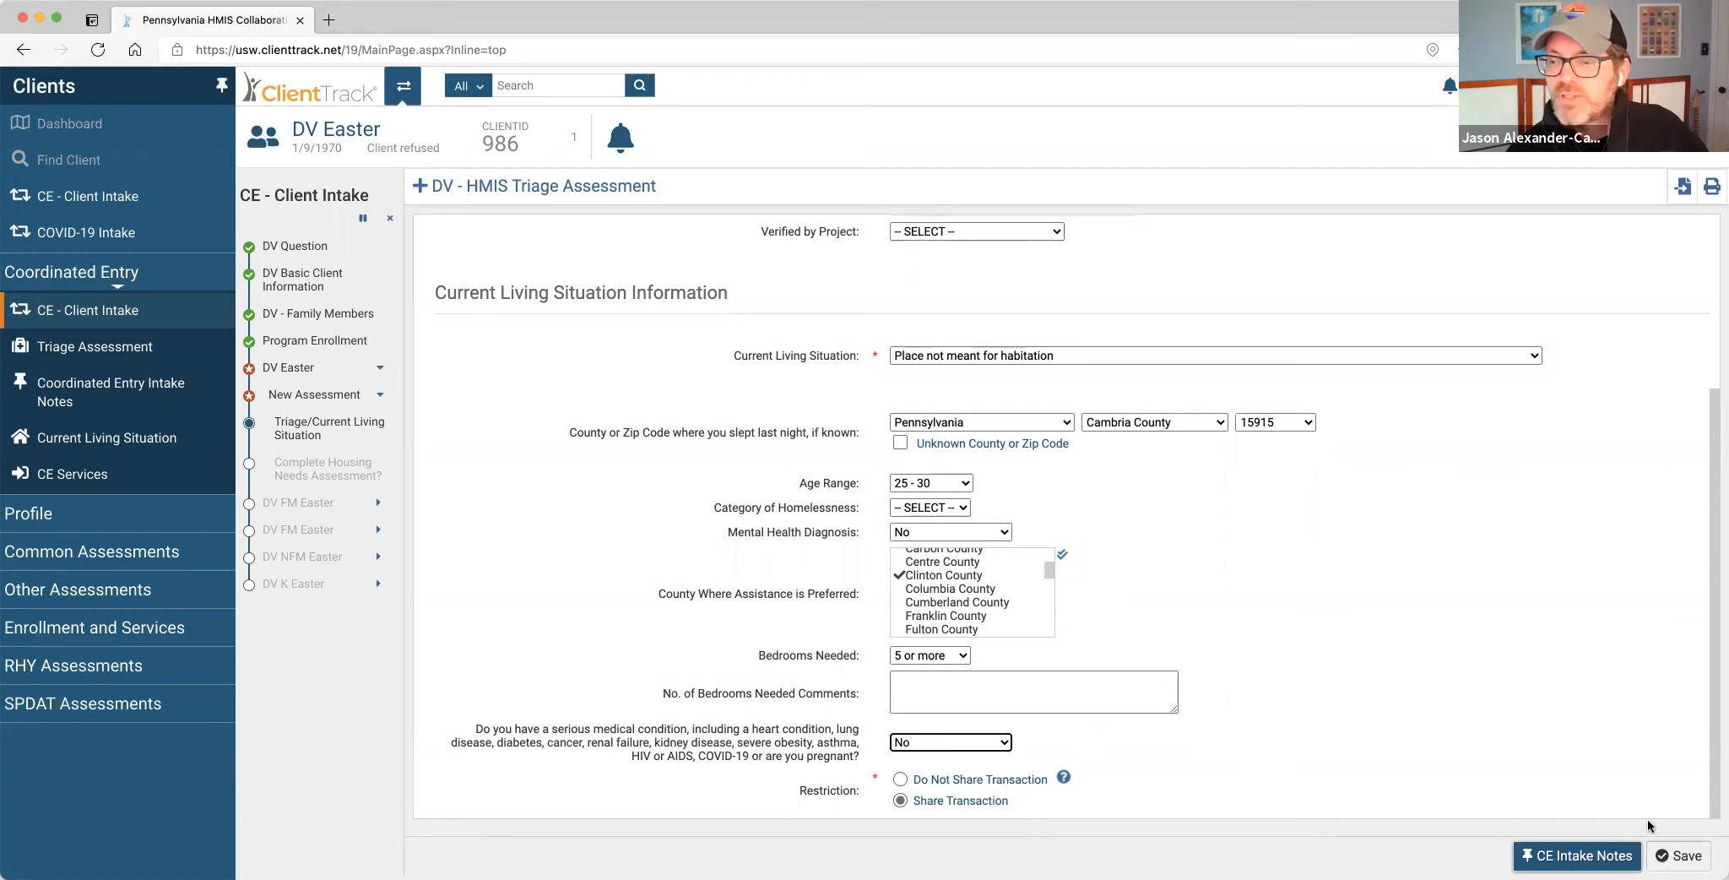
click(1675, 847)
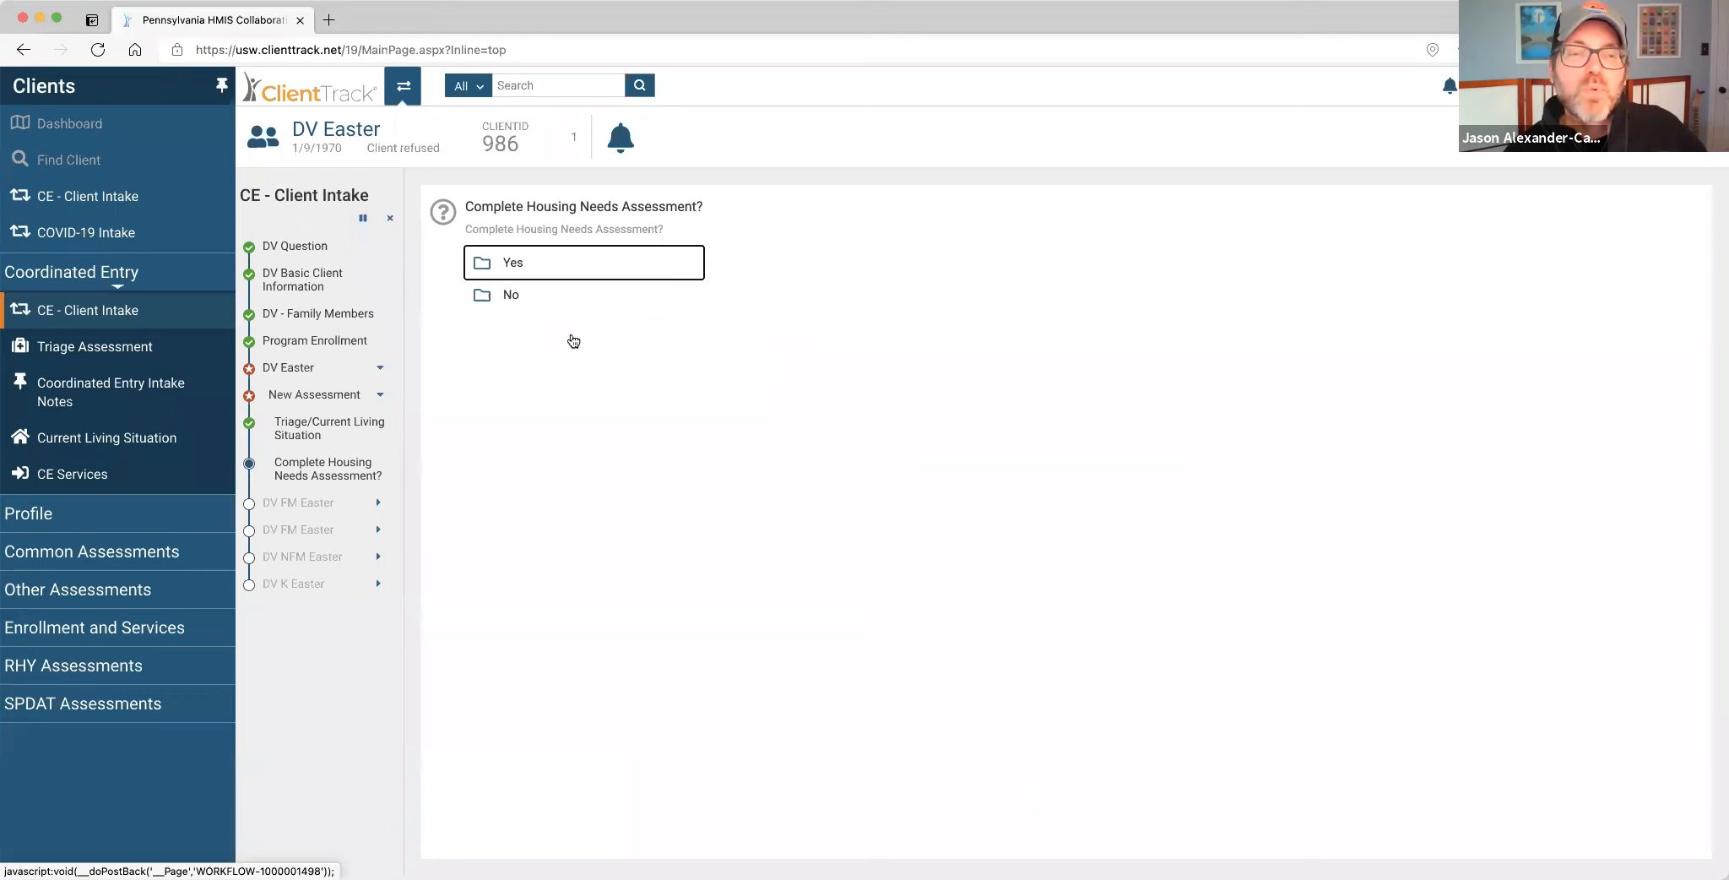
Answer Yes to completing the Housing Needs Assessment.
click(519, 265)
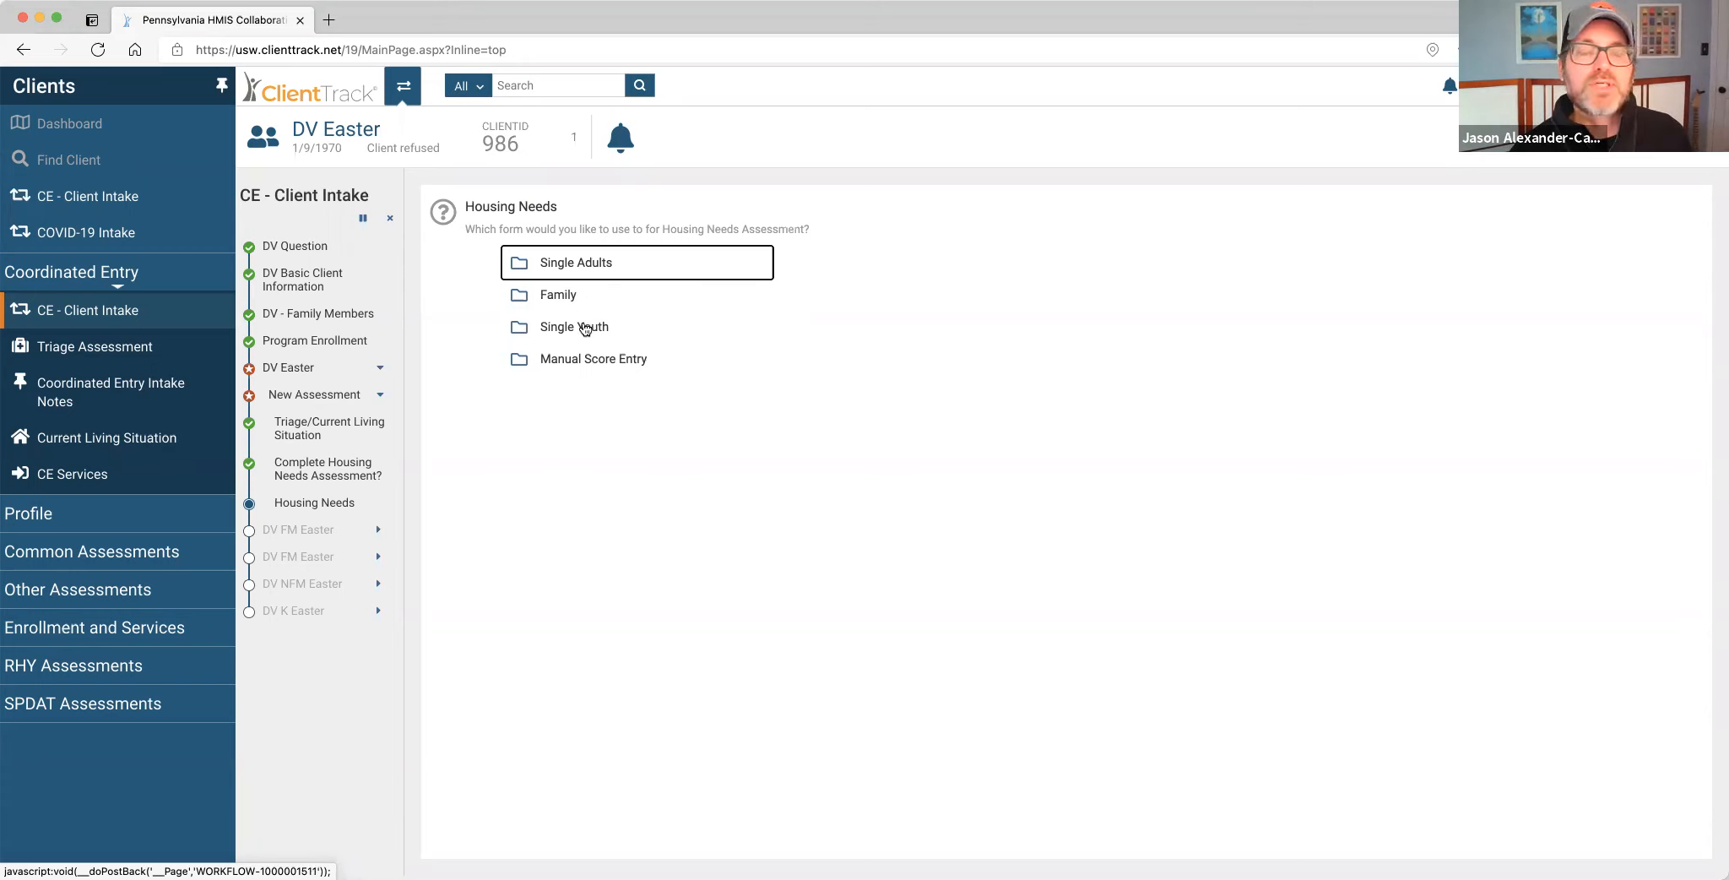
Pick the Family form to start the Family VI-SPDAT.
click(559, 297)
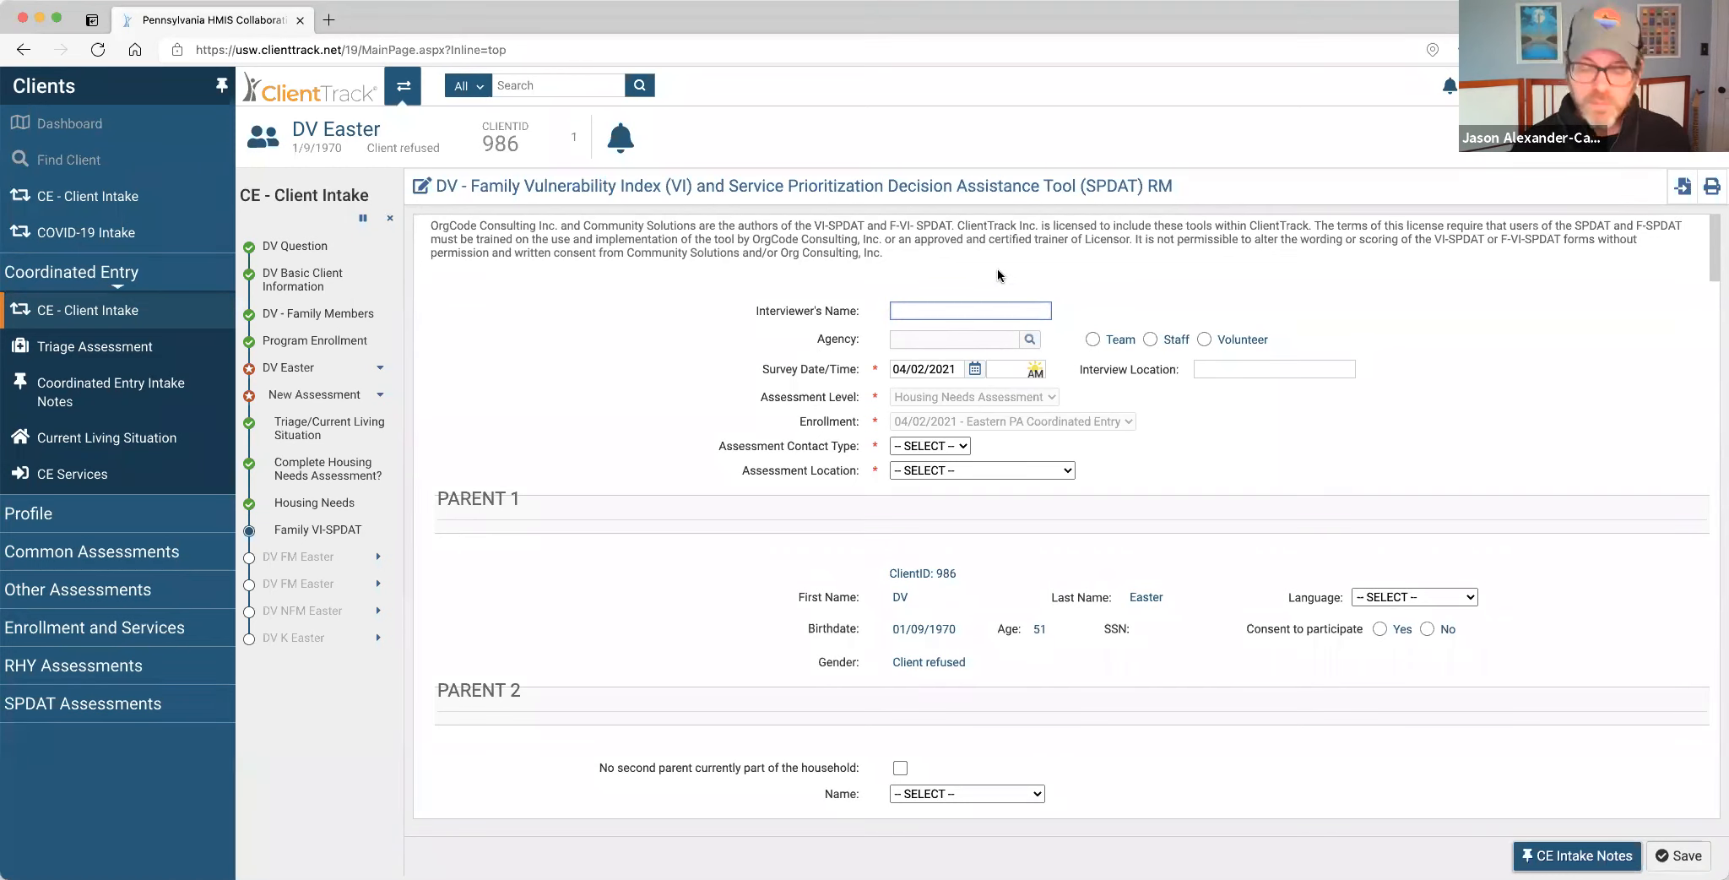
Enter the interviewer's name as staff, with Phone contact at United Way of Lancaster (2-1-1).
click(1150, 340)
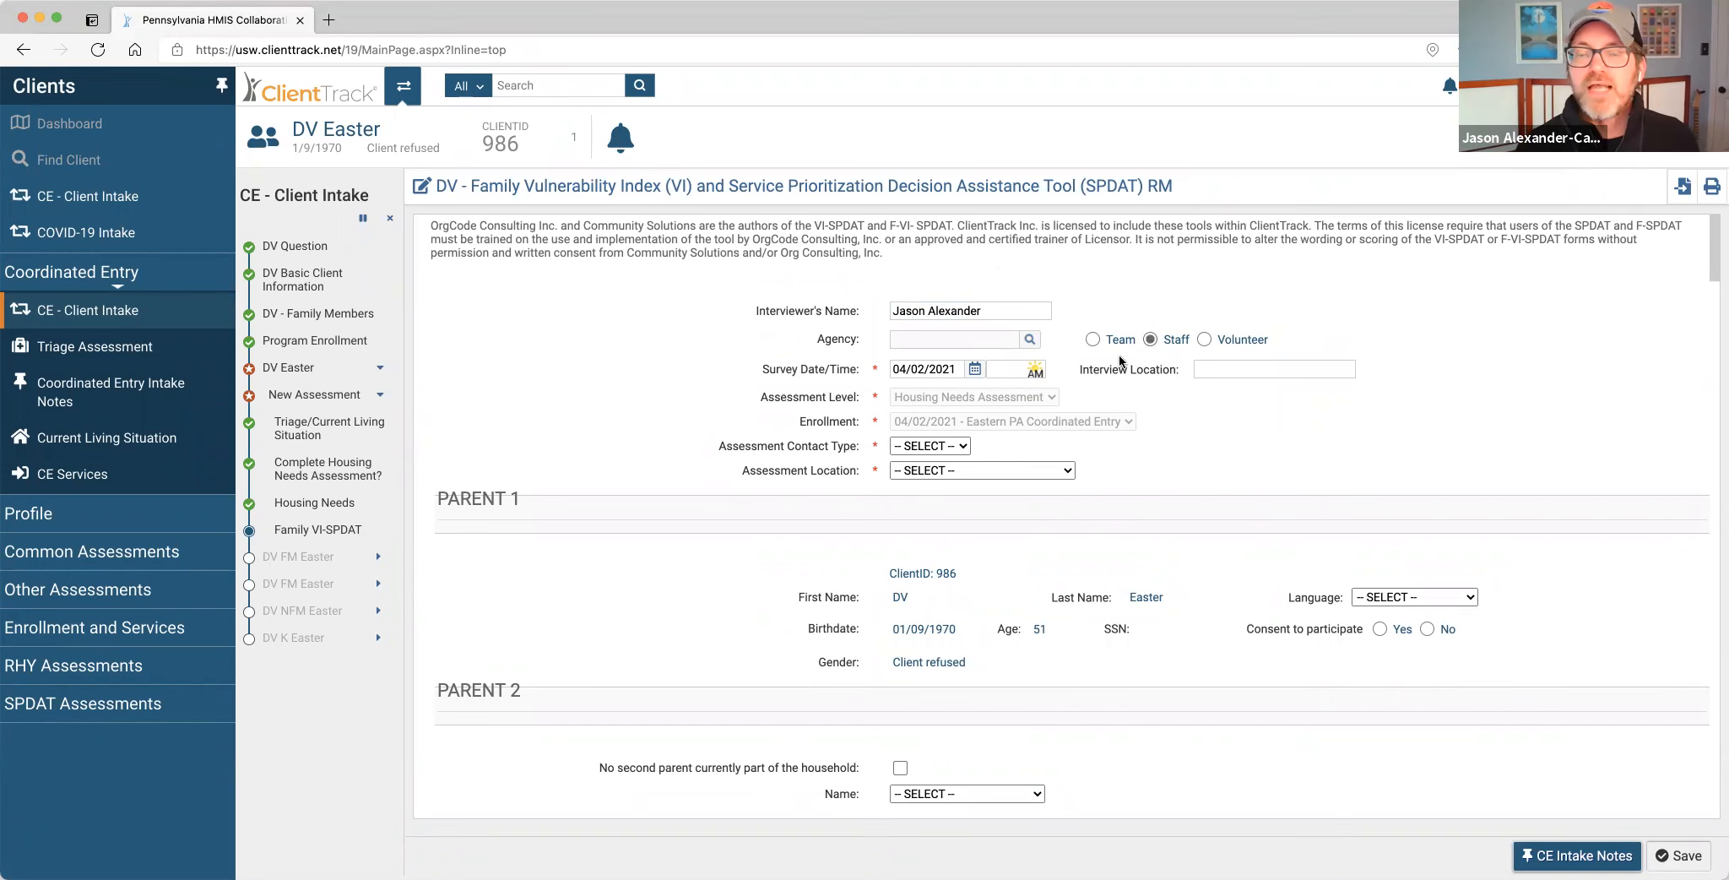
click(958, 445)
click(941, 475)
click(957, 470)
click(964, 506)
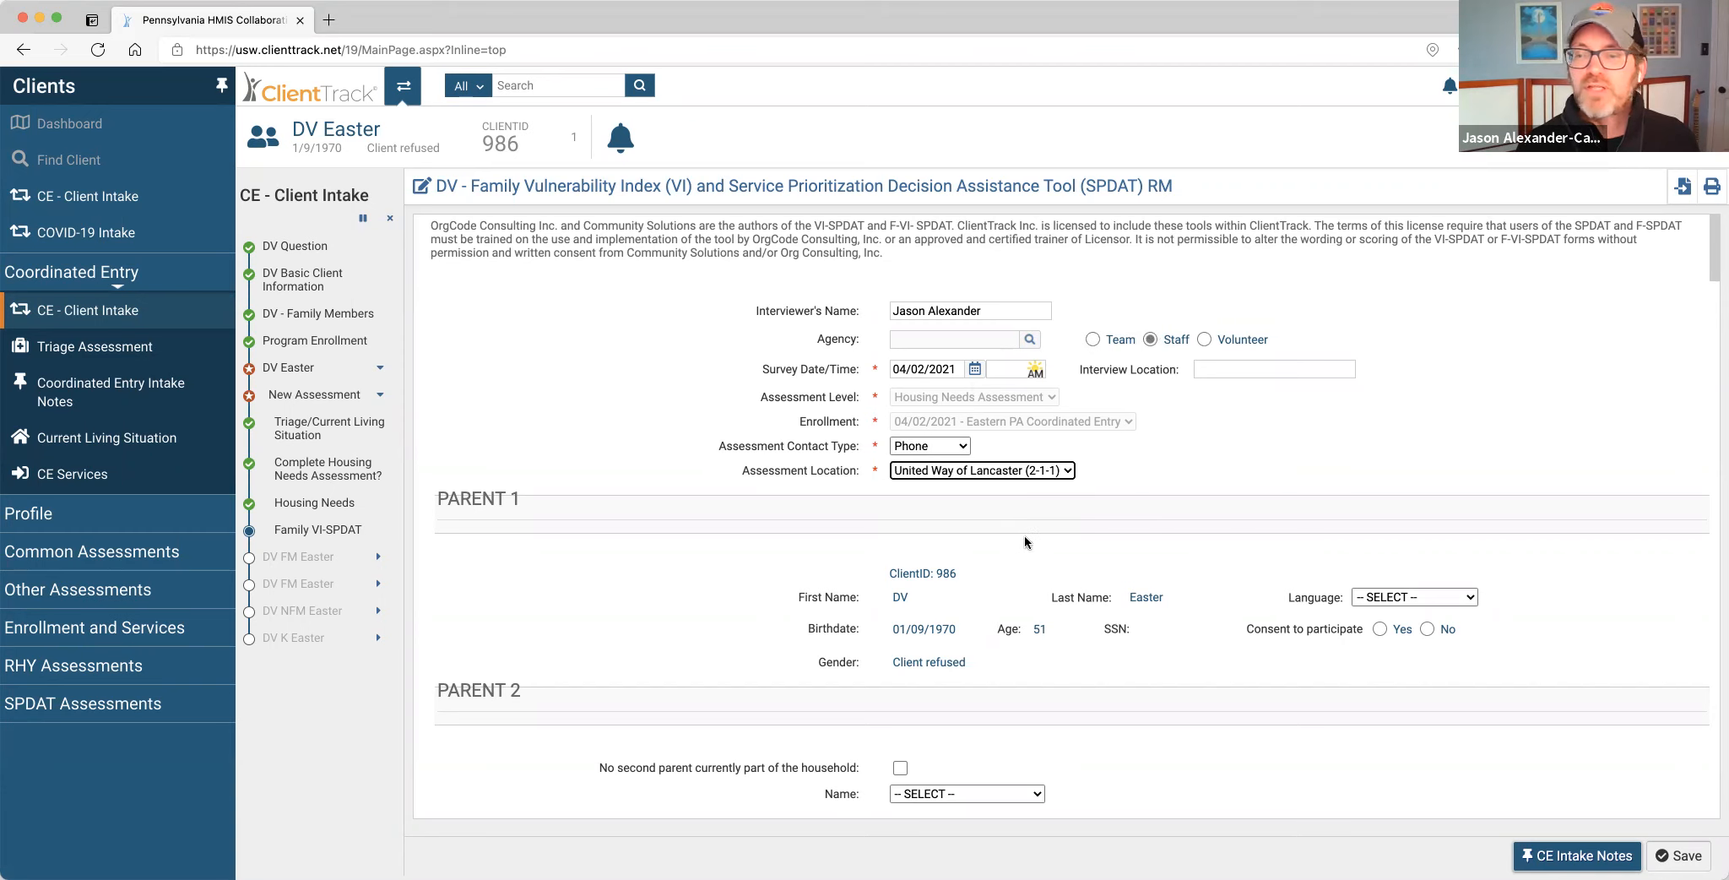
Set the parent's language to English, consent Yes, and mark no second parent.
scroll(988, 498, down, 2)
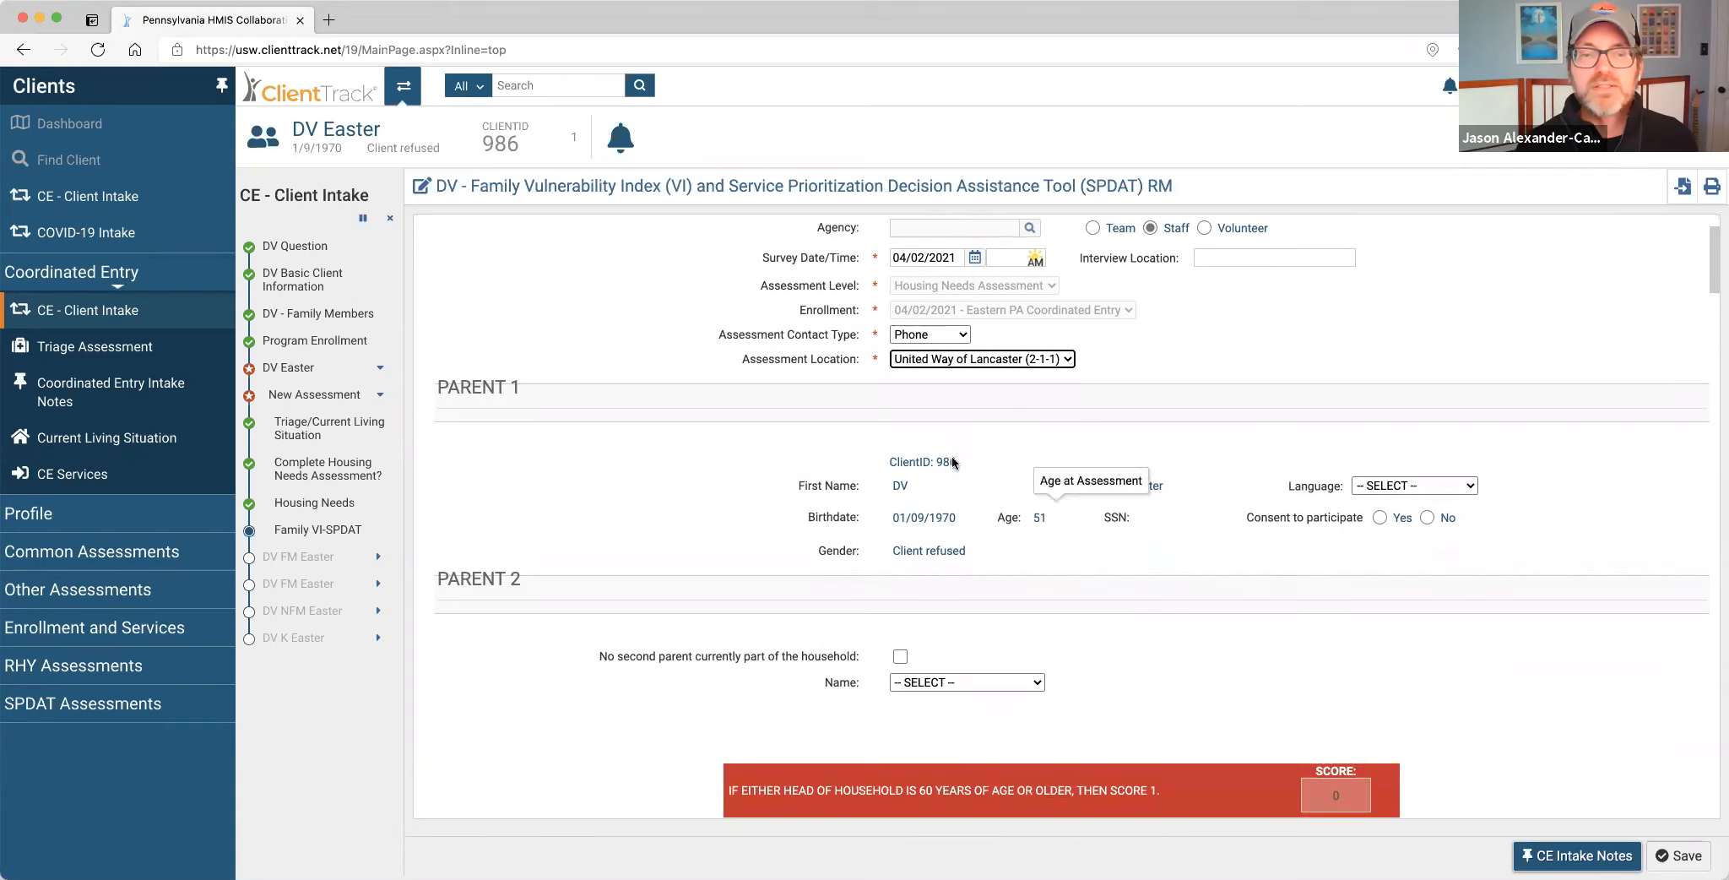
click(1409, 487)
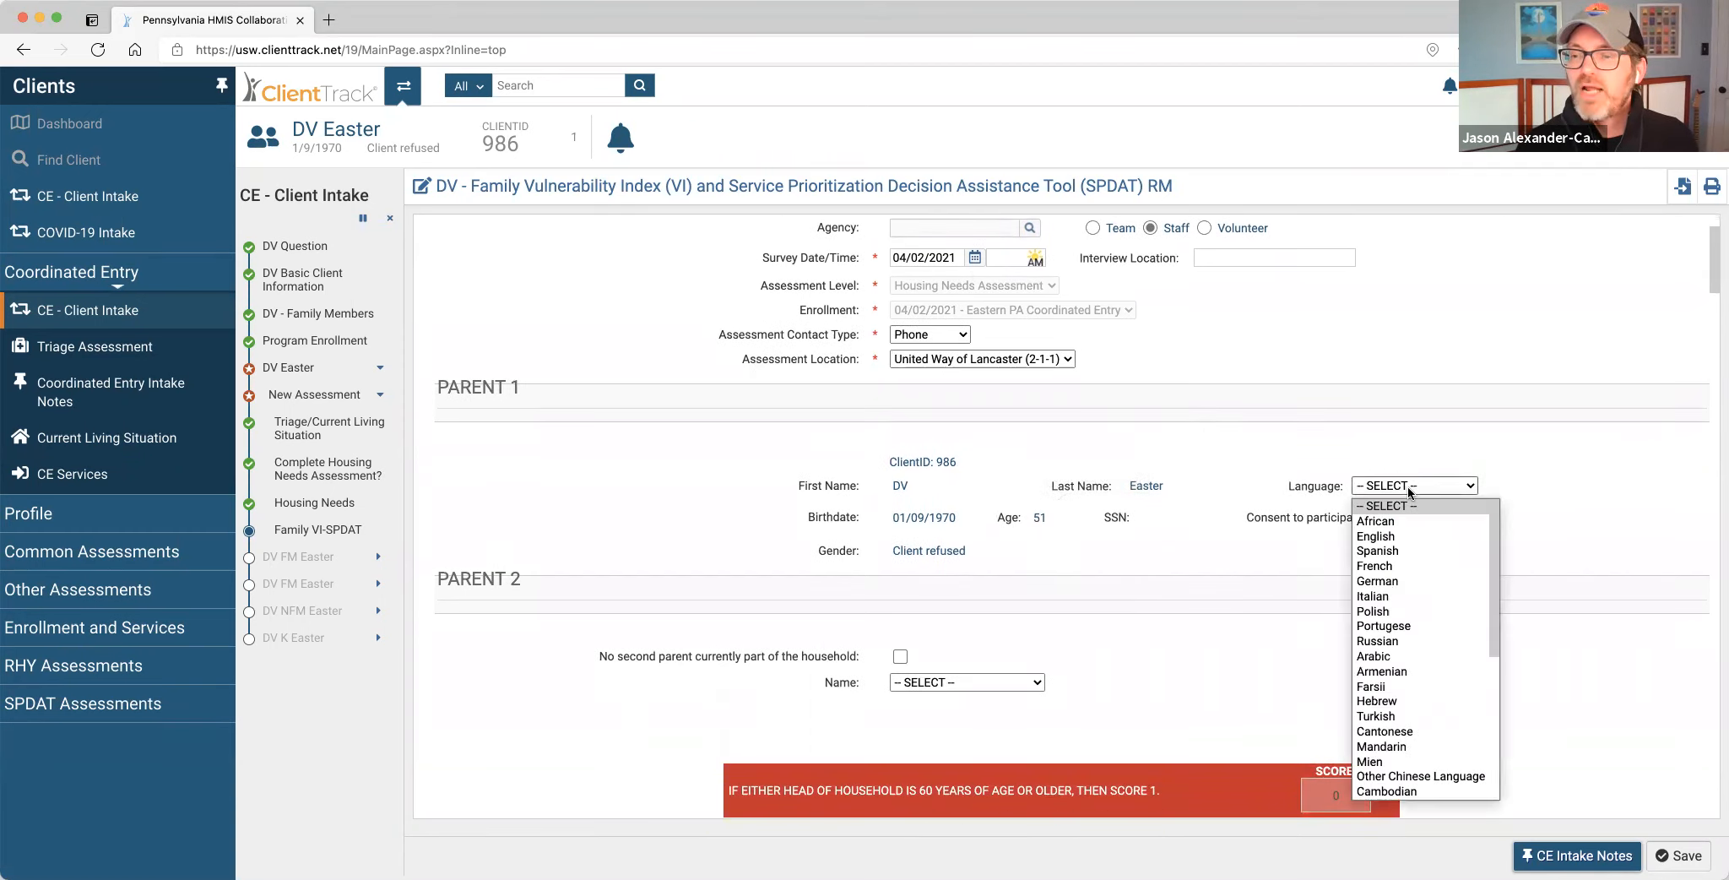
click(1401, 532)
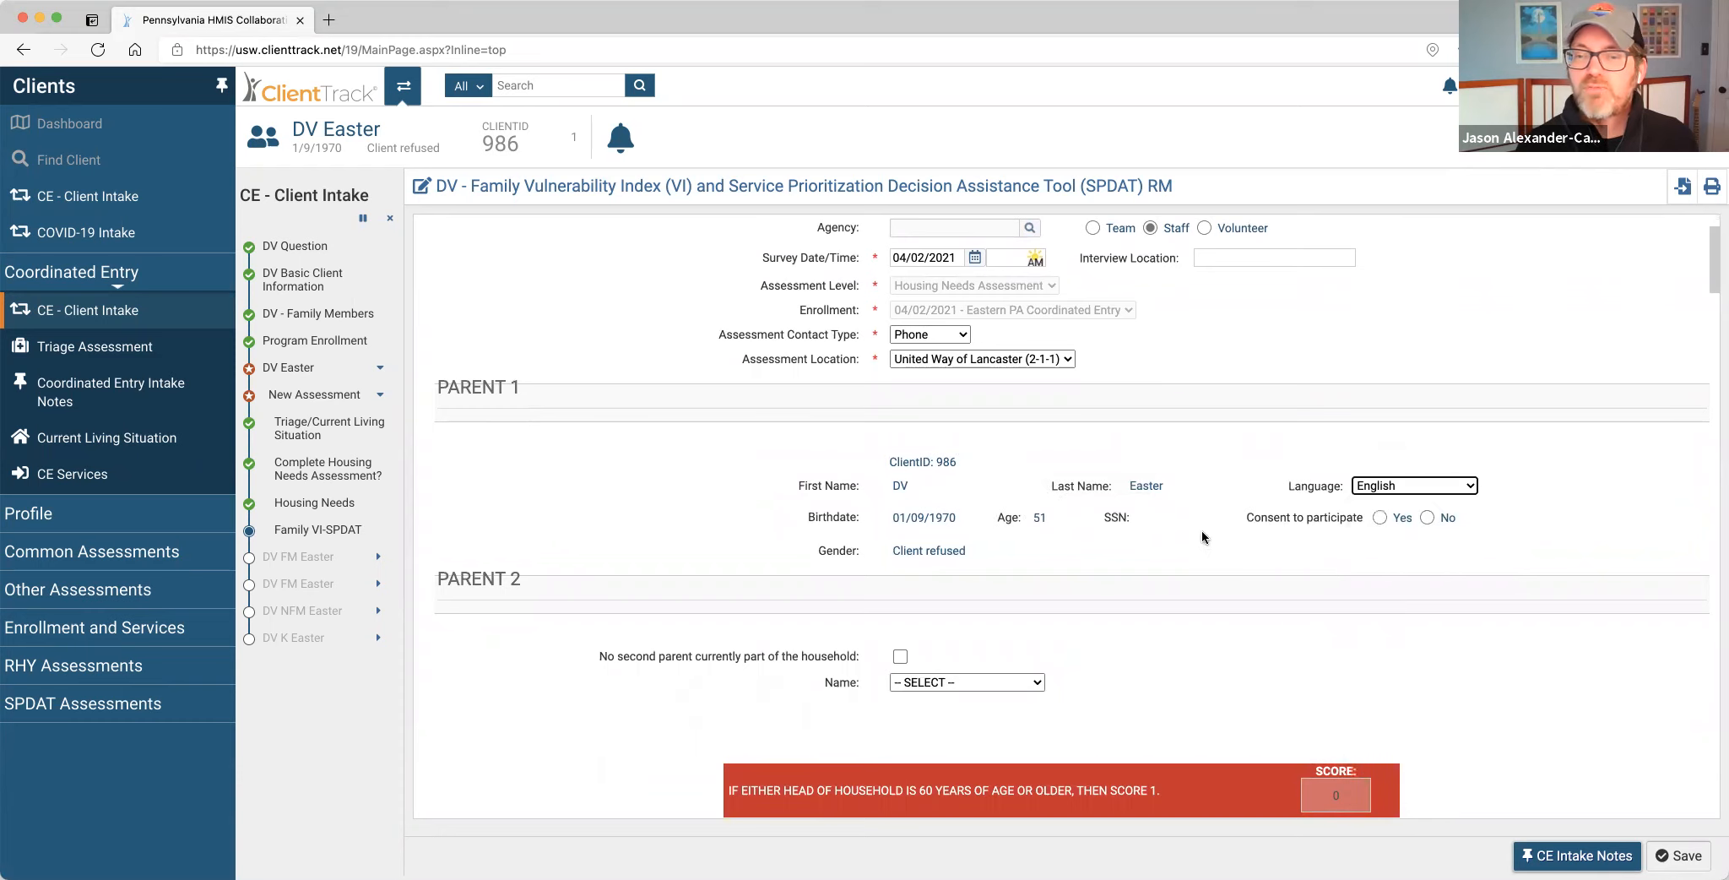
scroll(1201, 530, down, 1)
click(1379, 473)
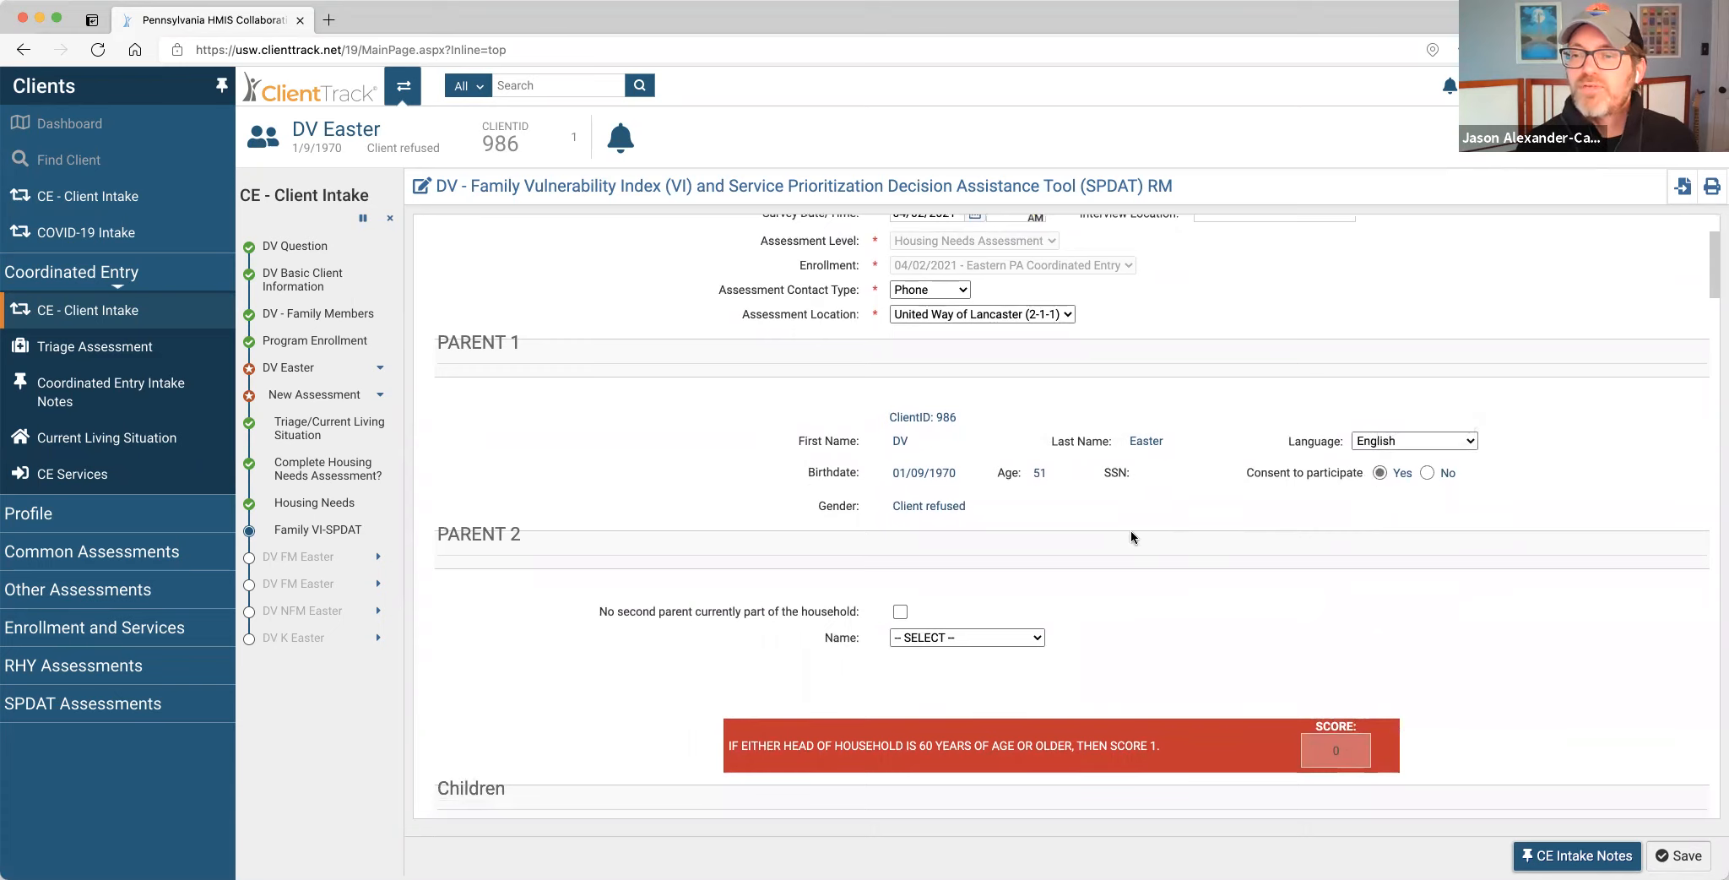
scroll(1130, 537, down, 2)
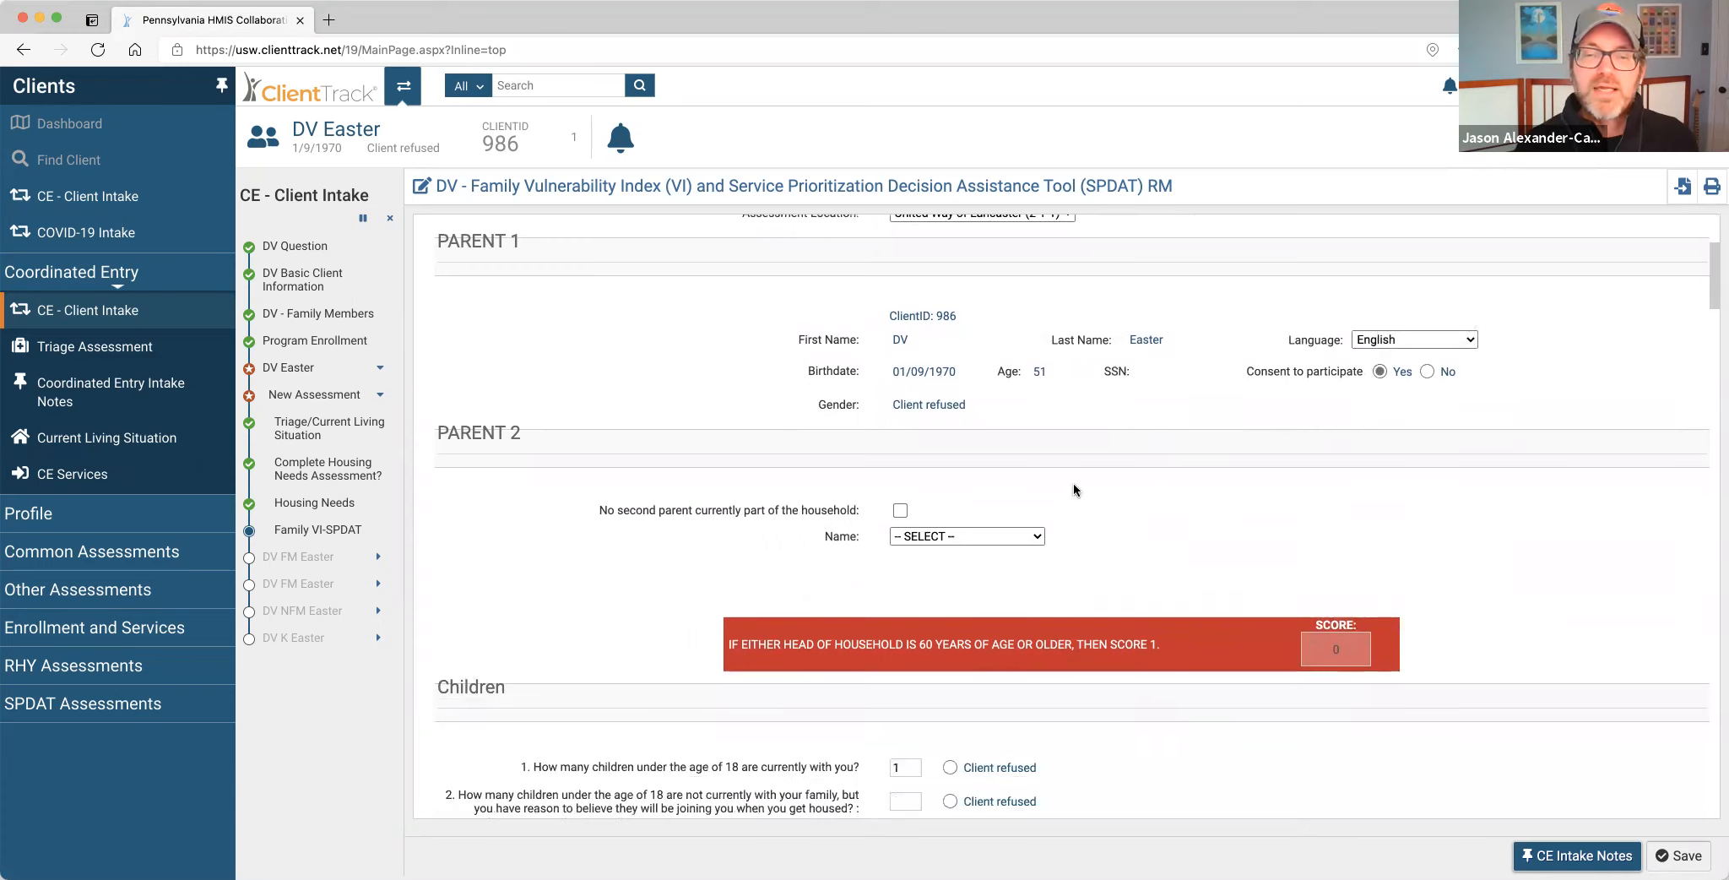
click(900, 509)
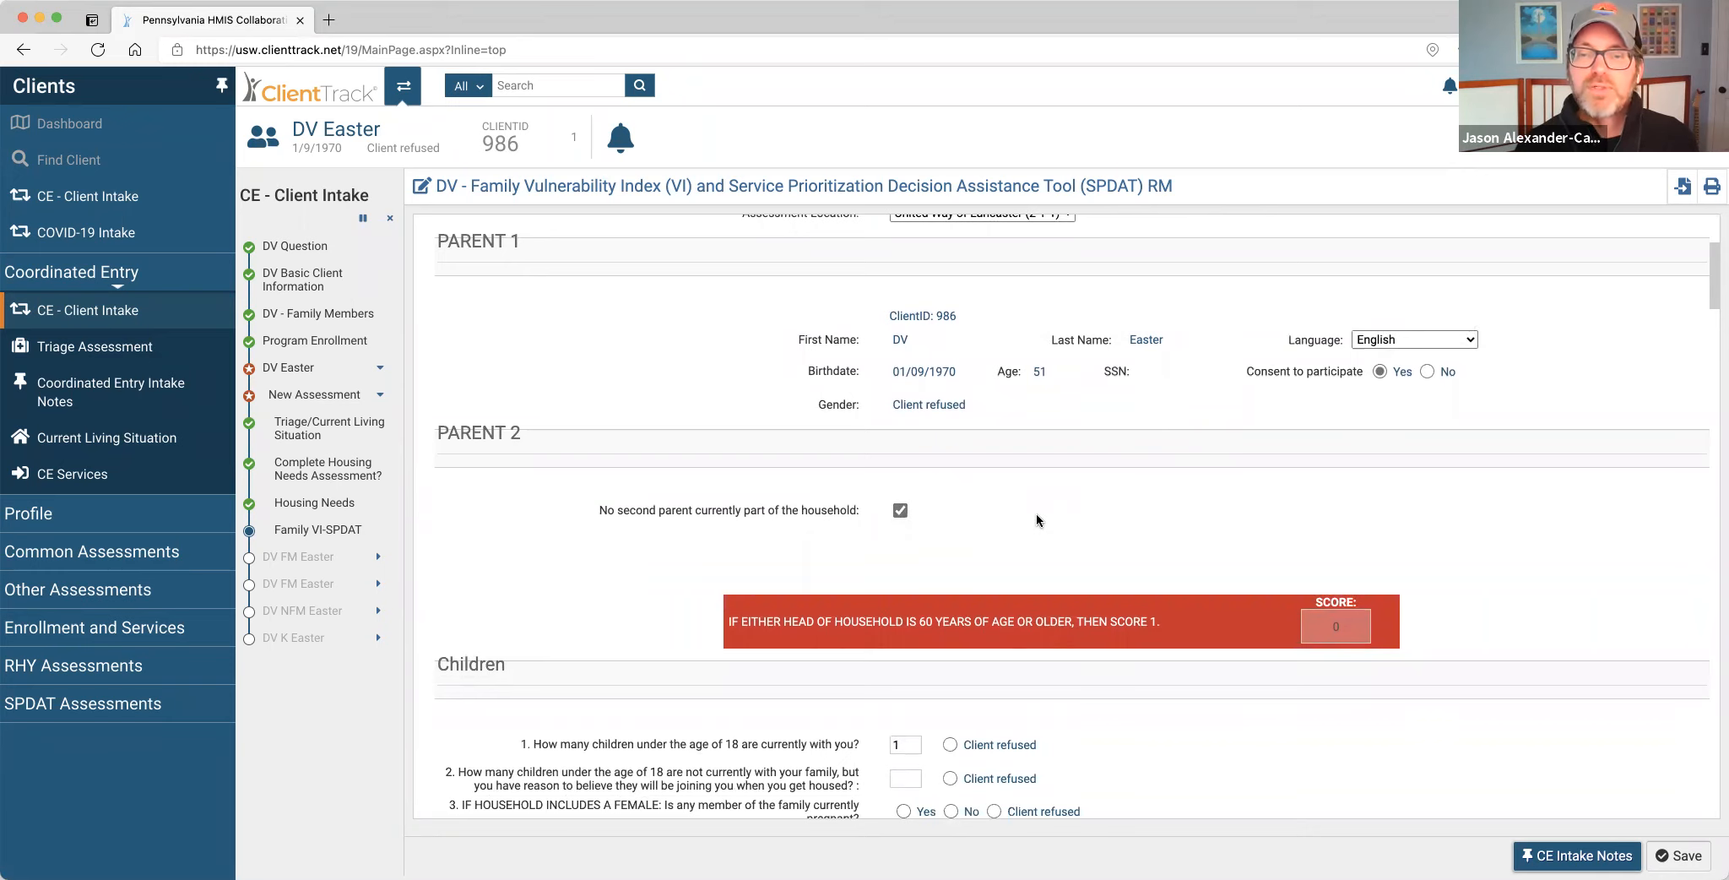
scroll(1036, 511, down, 5)
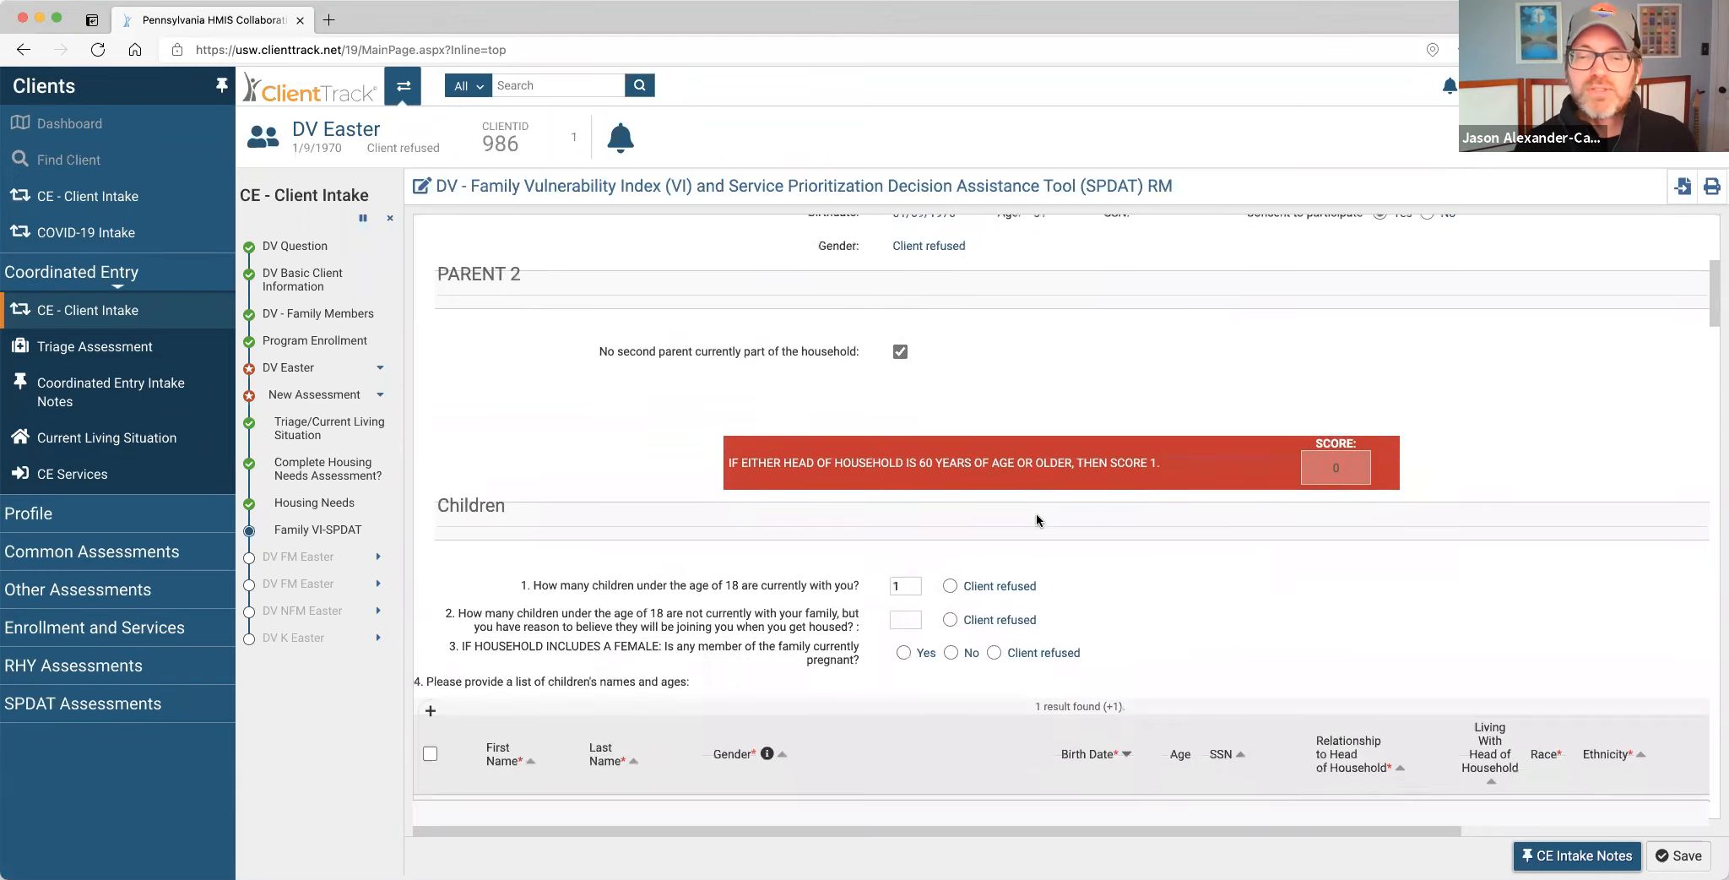
scroll(1189, 487, down, 2)
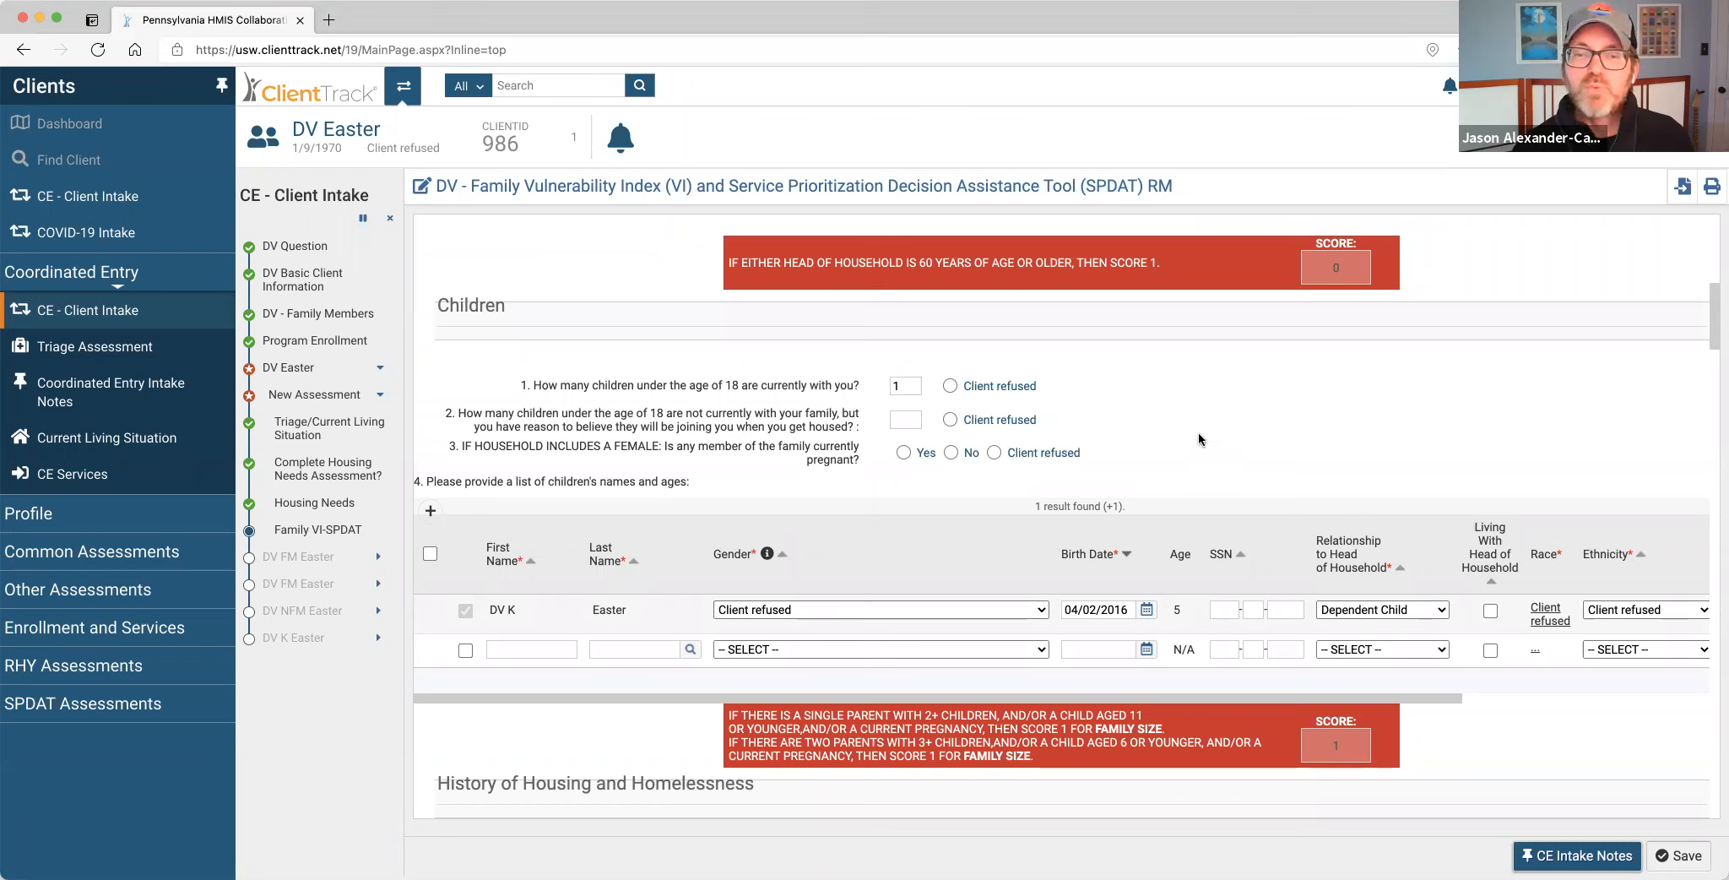
Answer the children questions as Client refused, leaving the VI-SPDAT pre-screen total at 1.
scroll(1122, 415, up, 1)
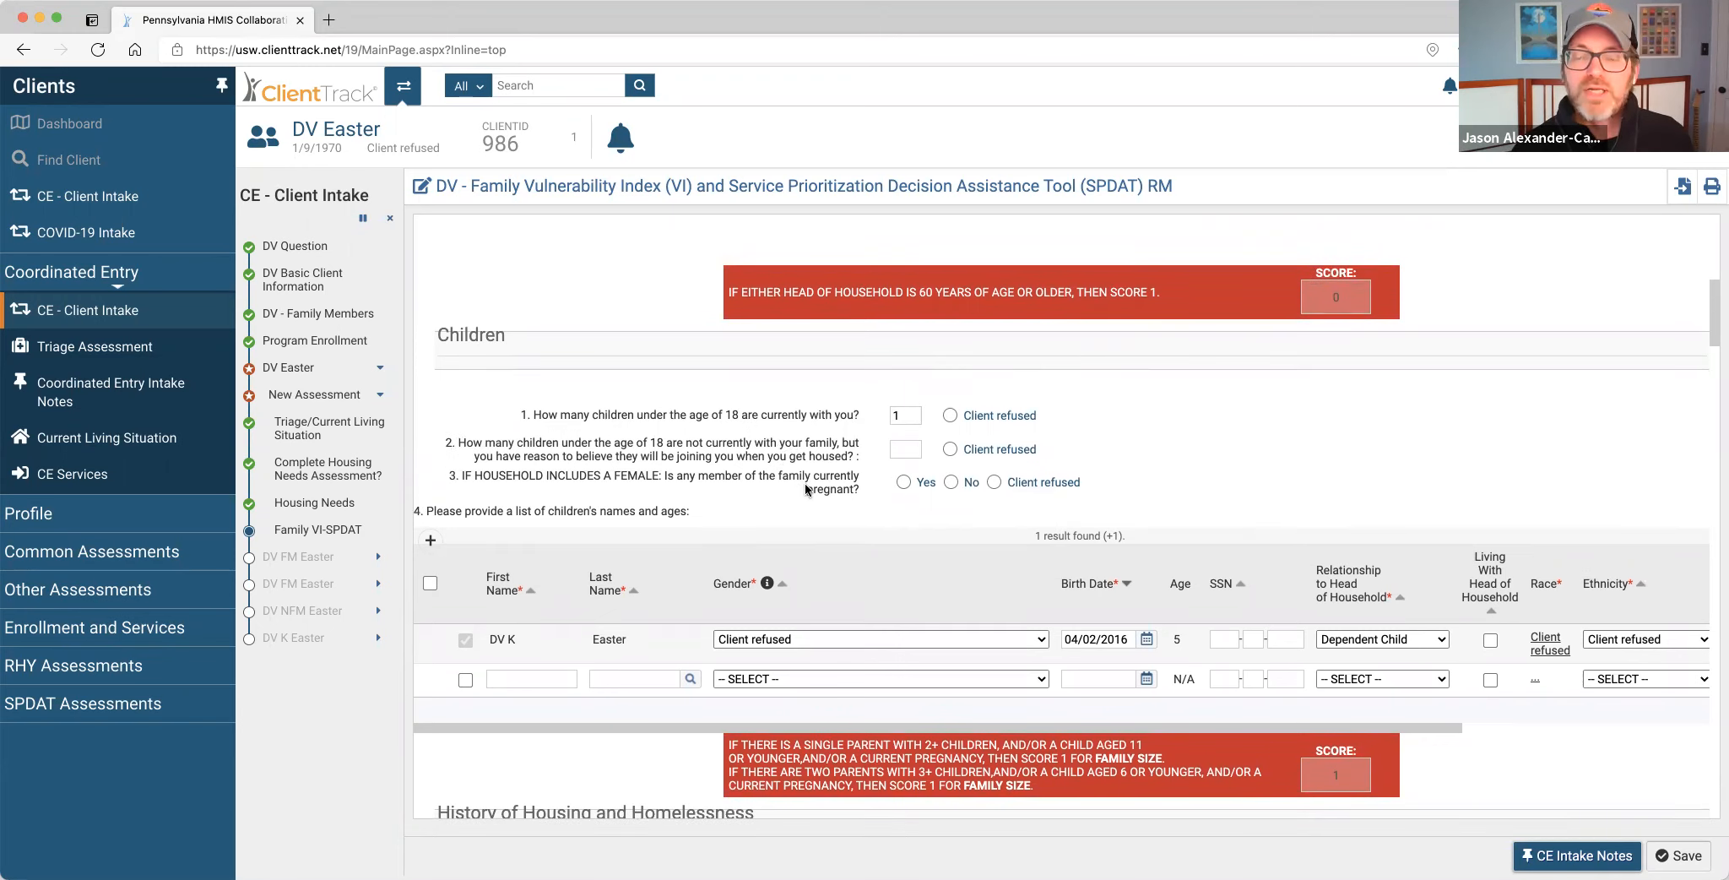
click(949, 413)
click(949, 448)
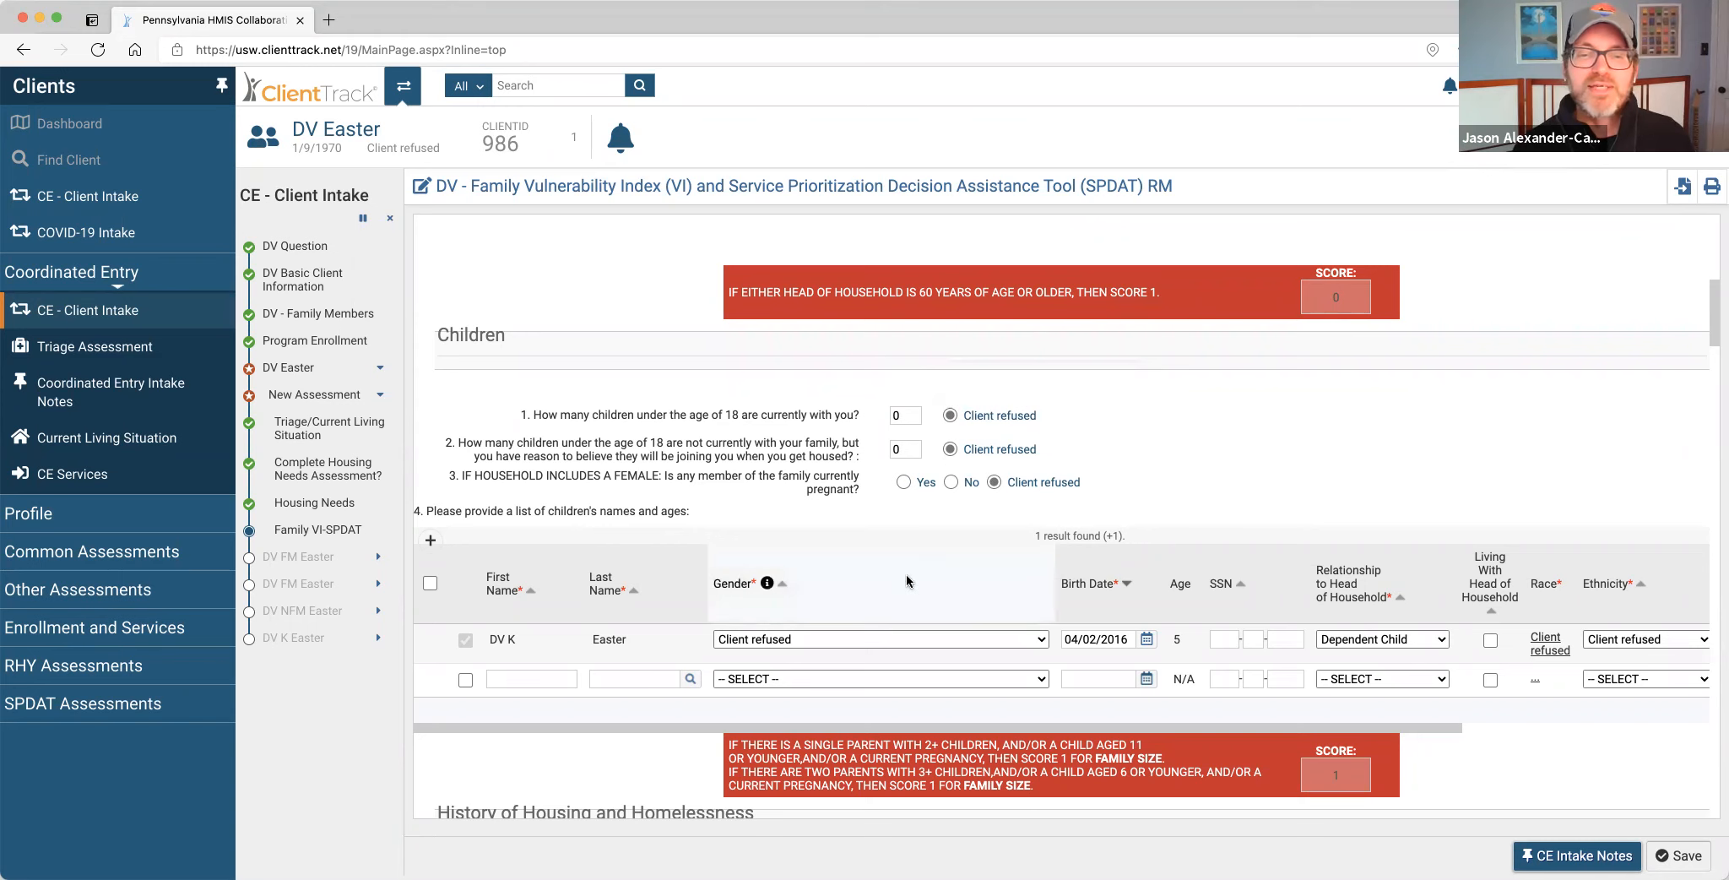
scroll(1094, 753, down, 5)
scroll(1095, 753, down, 4)
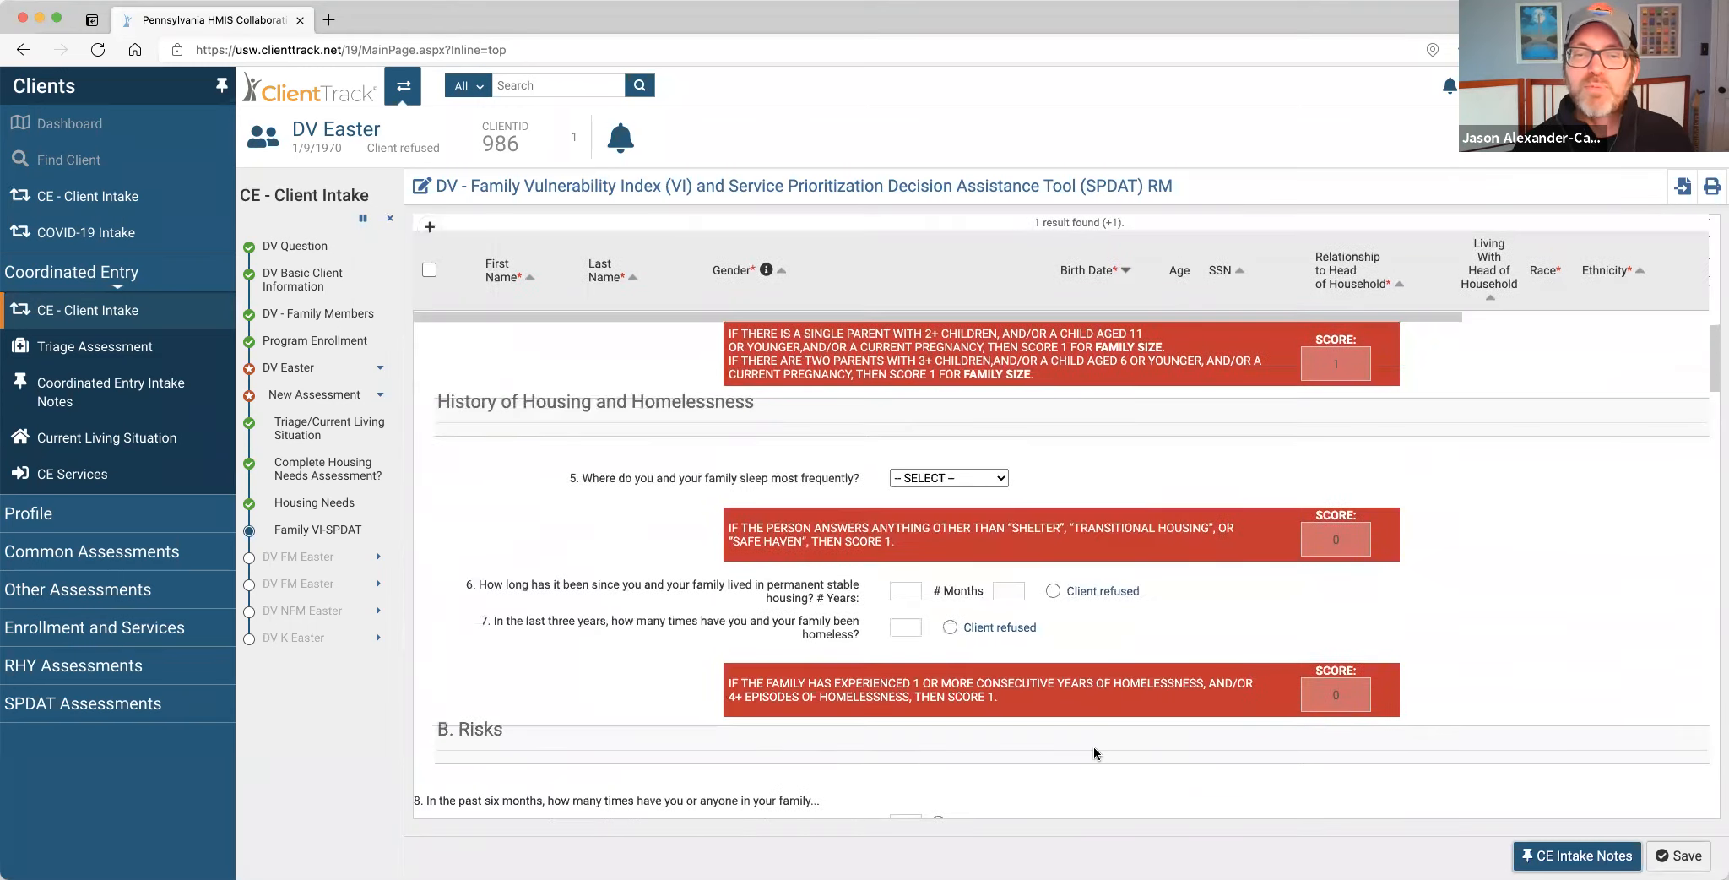
scroll(1094, 753, down, 2)
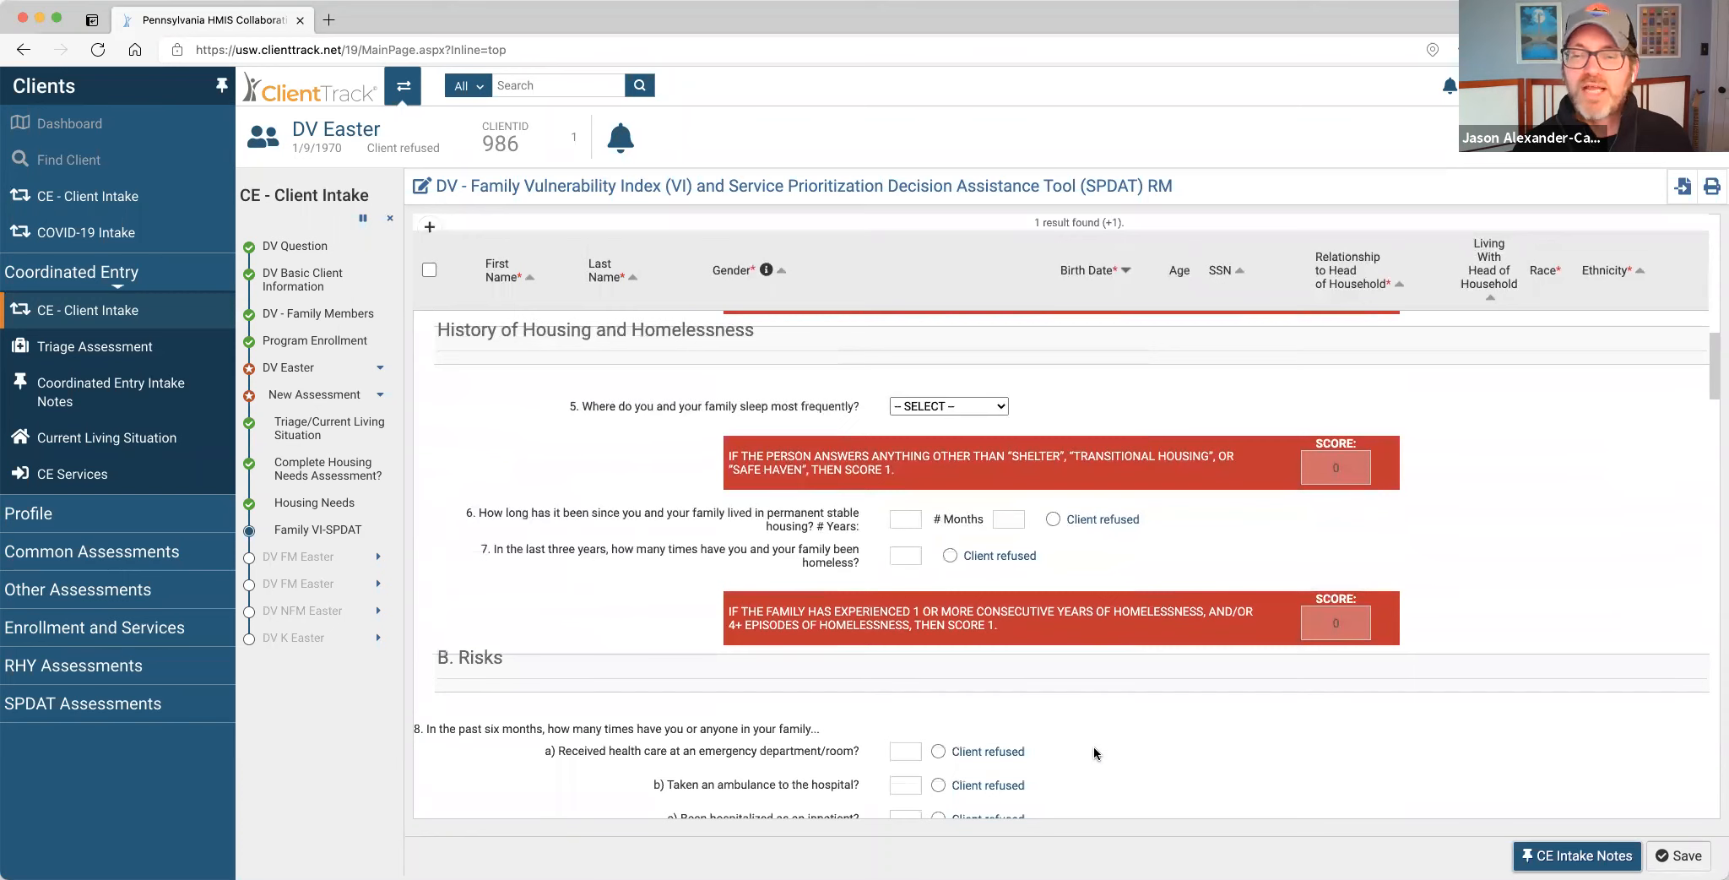
scroll(1095, 753, down, 20)
scroll(1094, 753, down, 15)
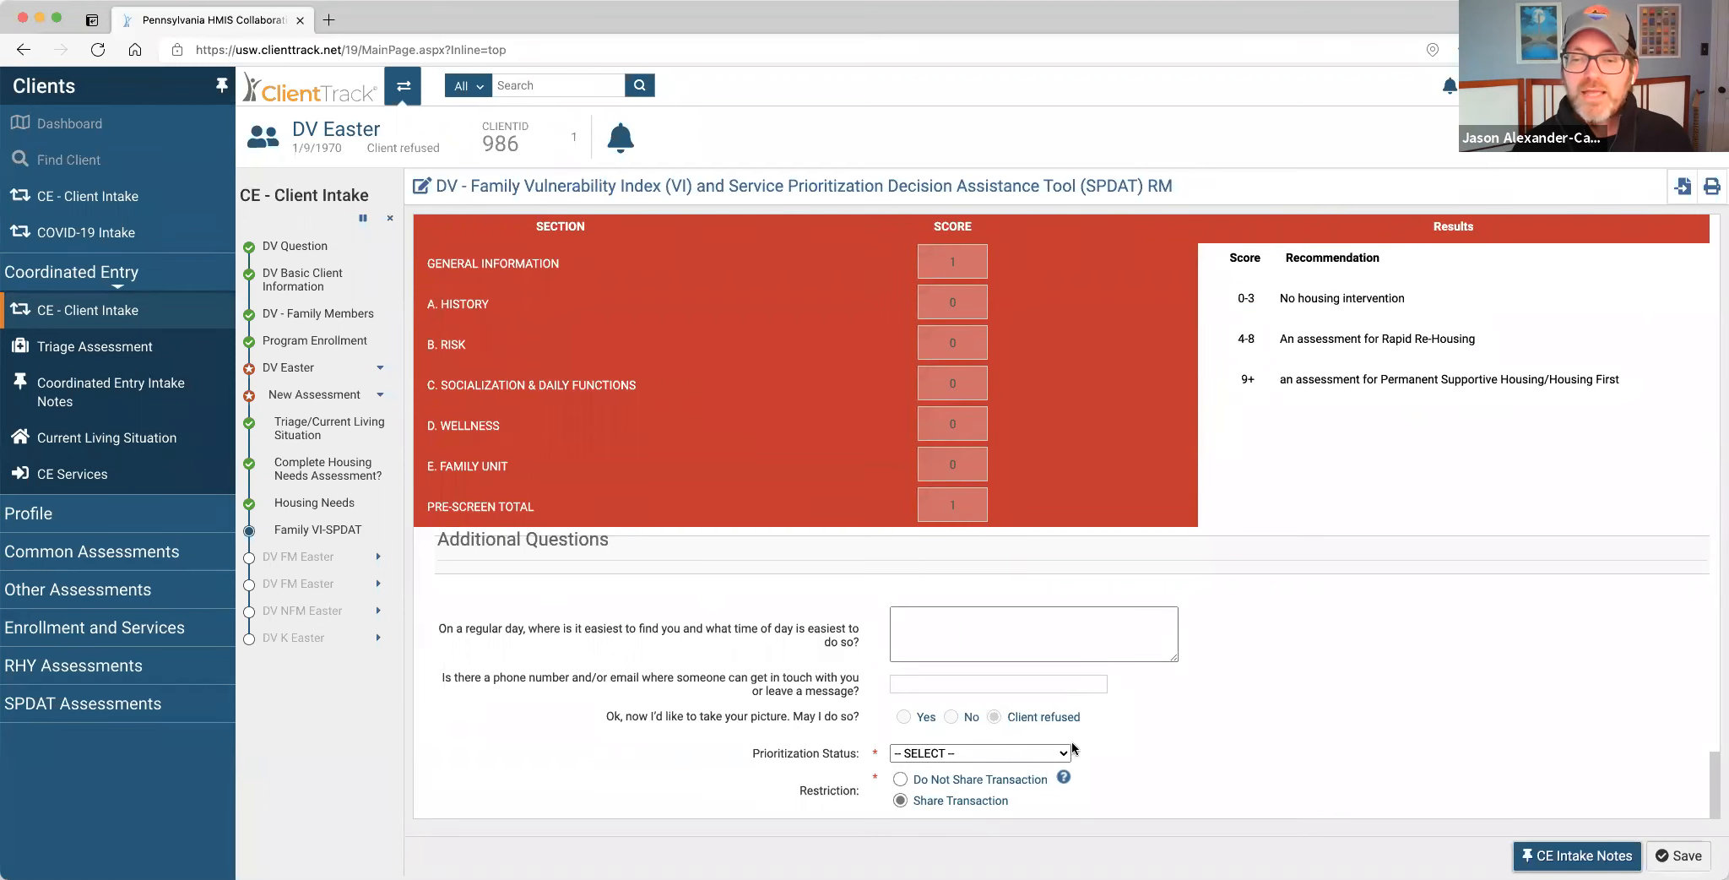
Set Prioritization Status to 'Placed on prioritization list' and save the Family VI-SPDAT.
click(1052, 752)
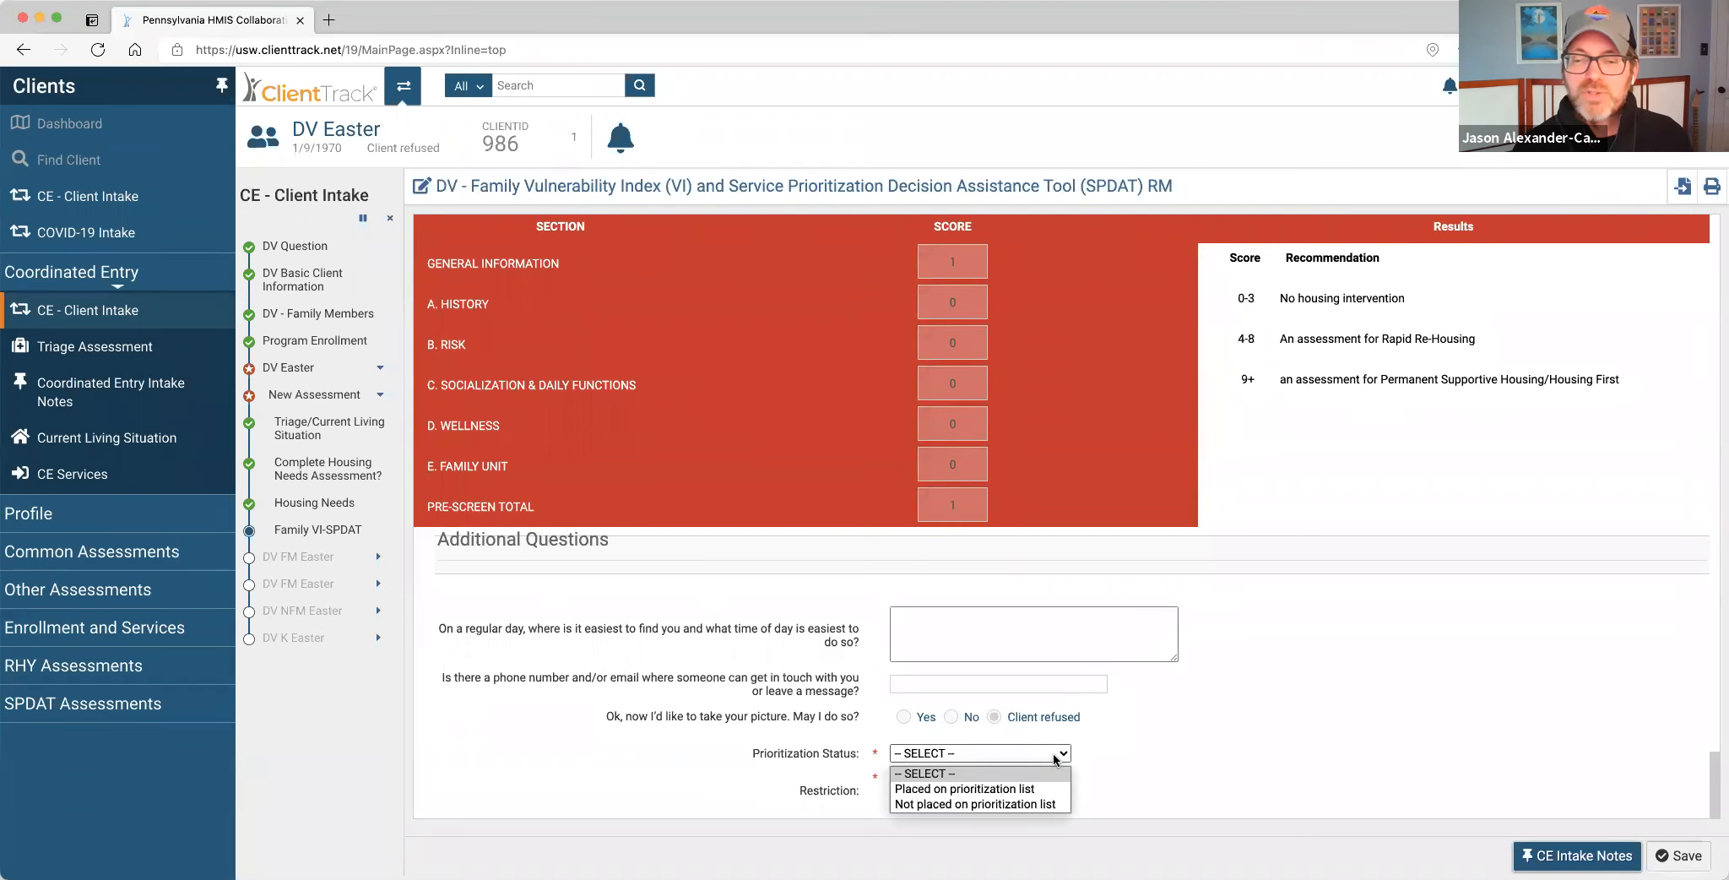
click(1020, 789)
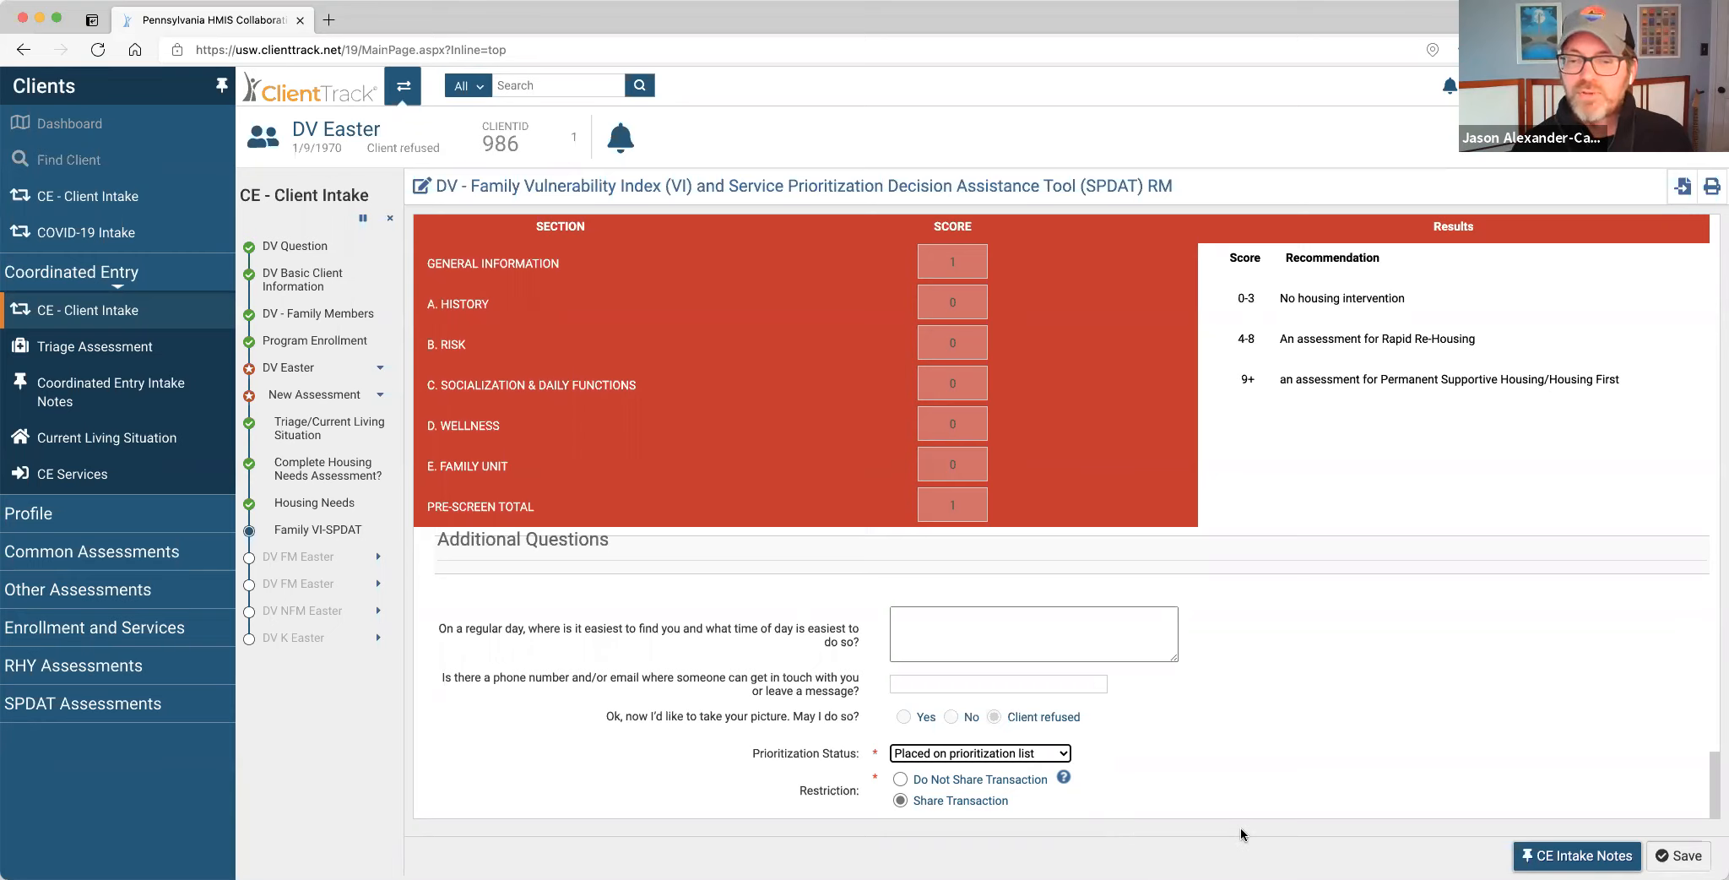
click(1679, 854)
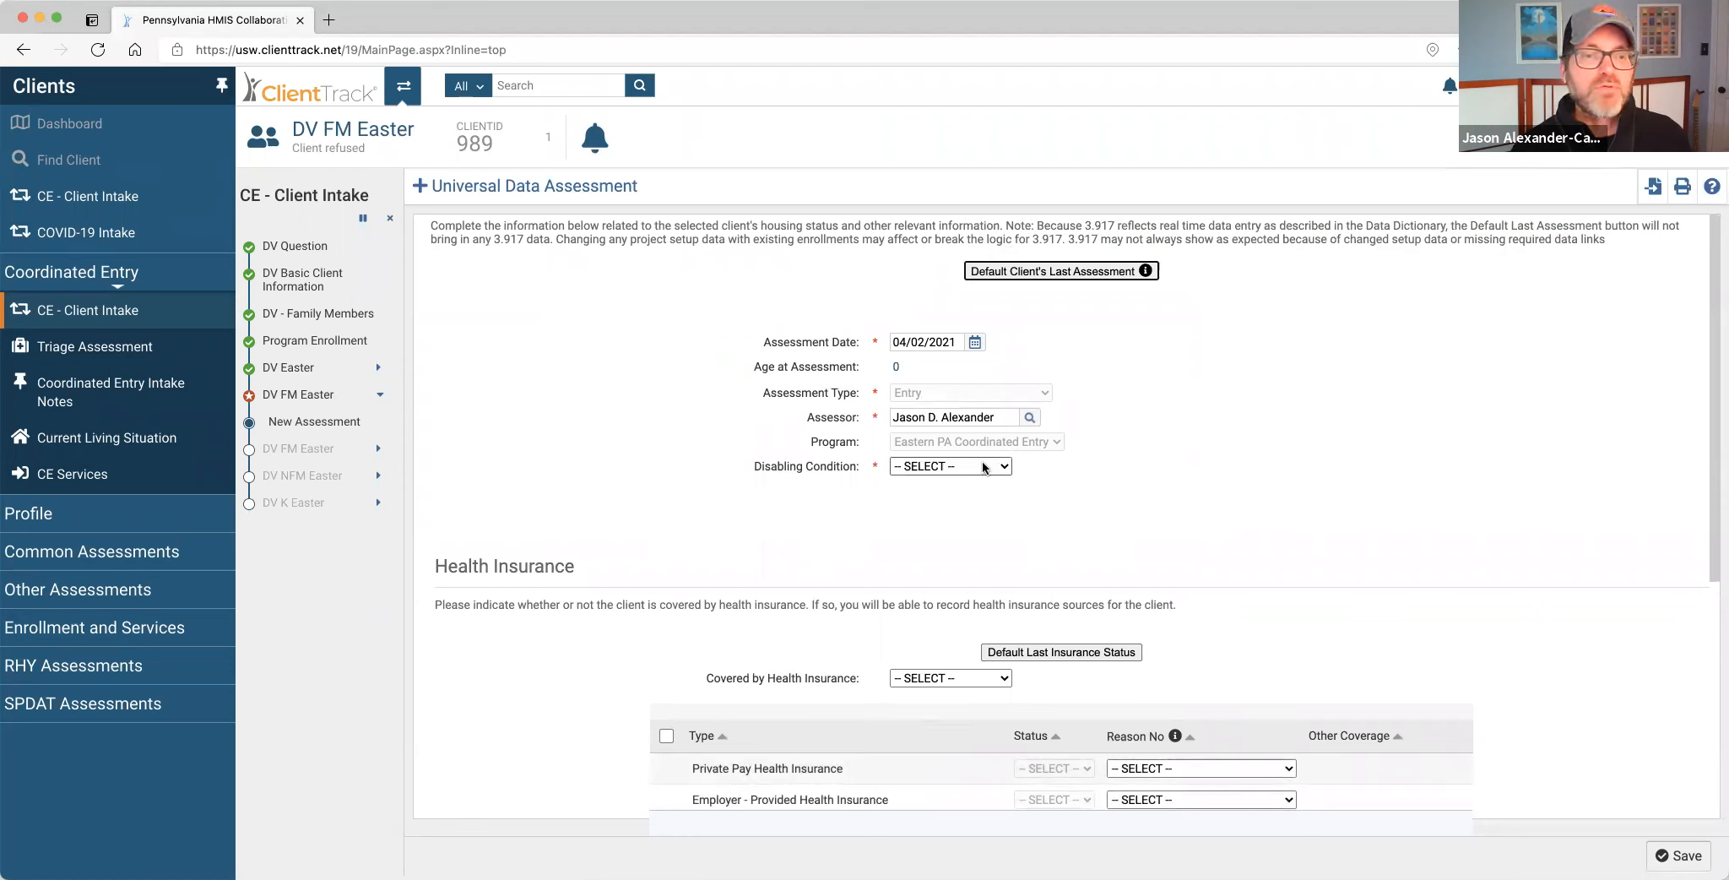
Save the first DV FM Easter member's entry: Disabling Condition No, living situation 'Place not meant for habitation'.
click(982, 466)
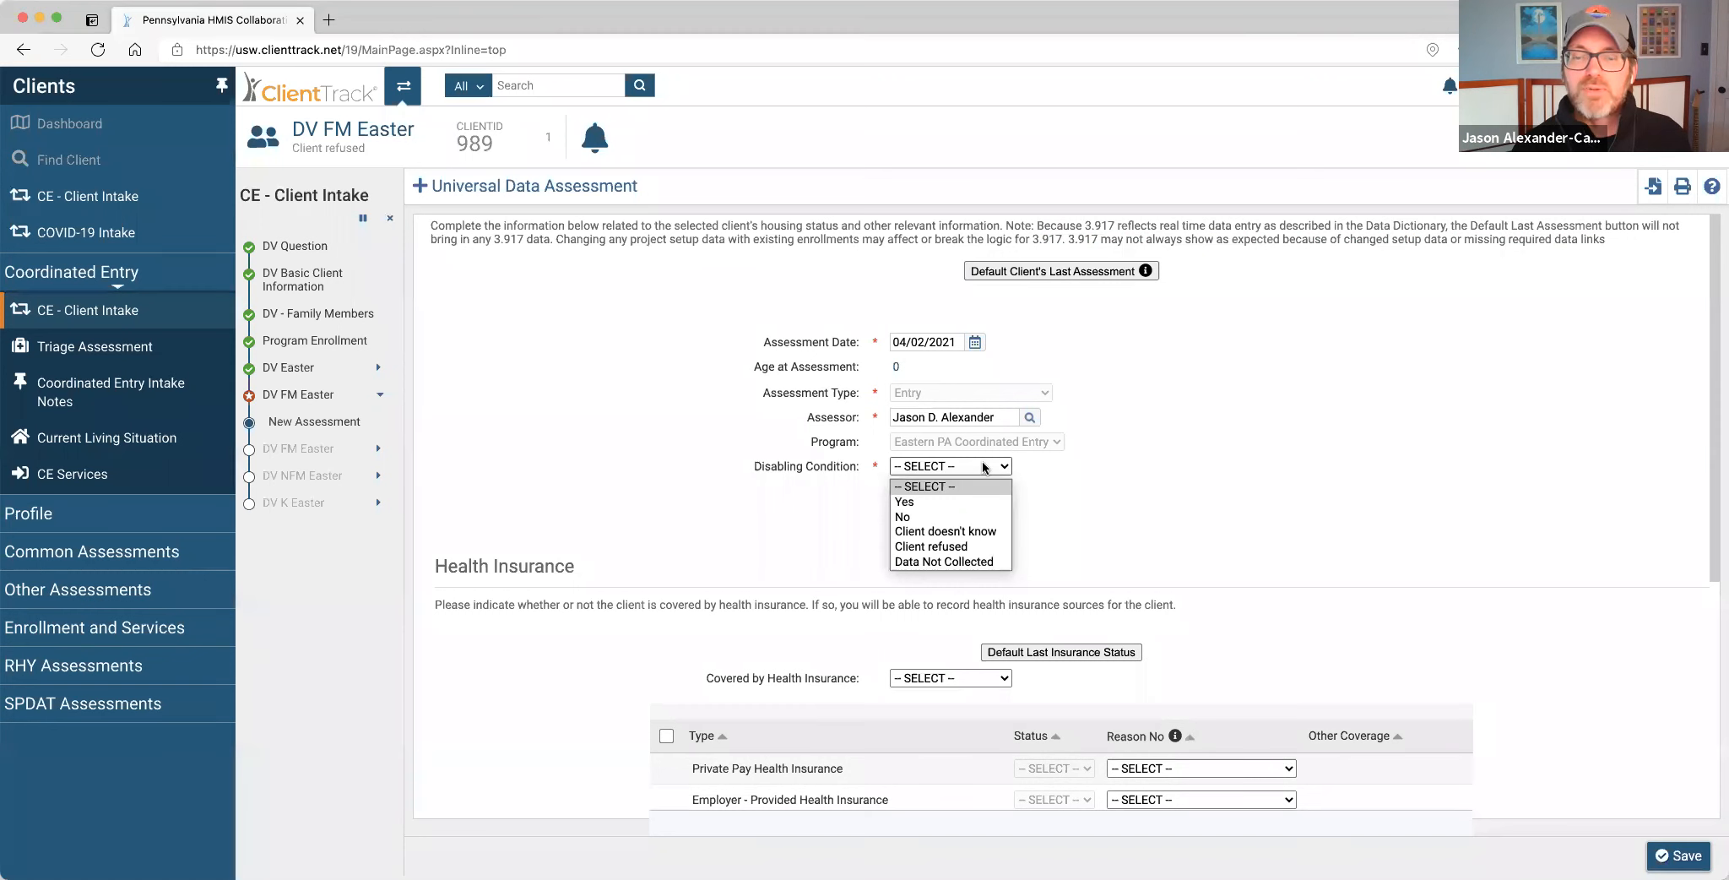
click(956, 516)
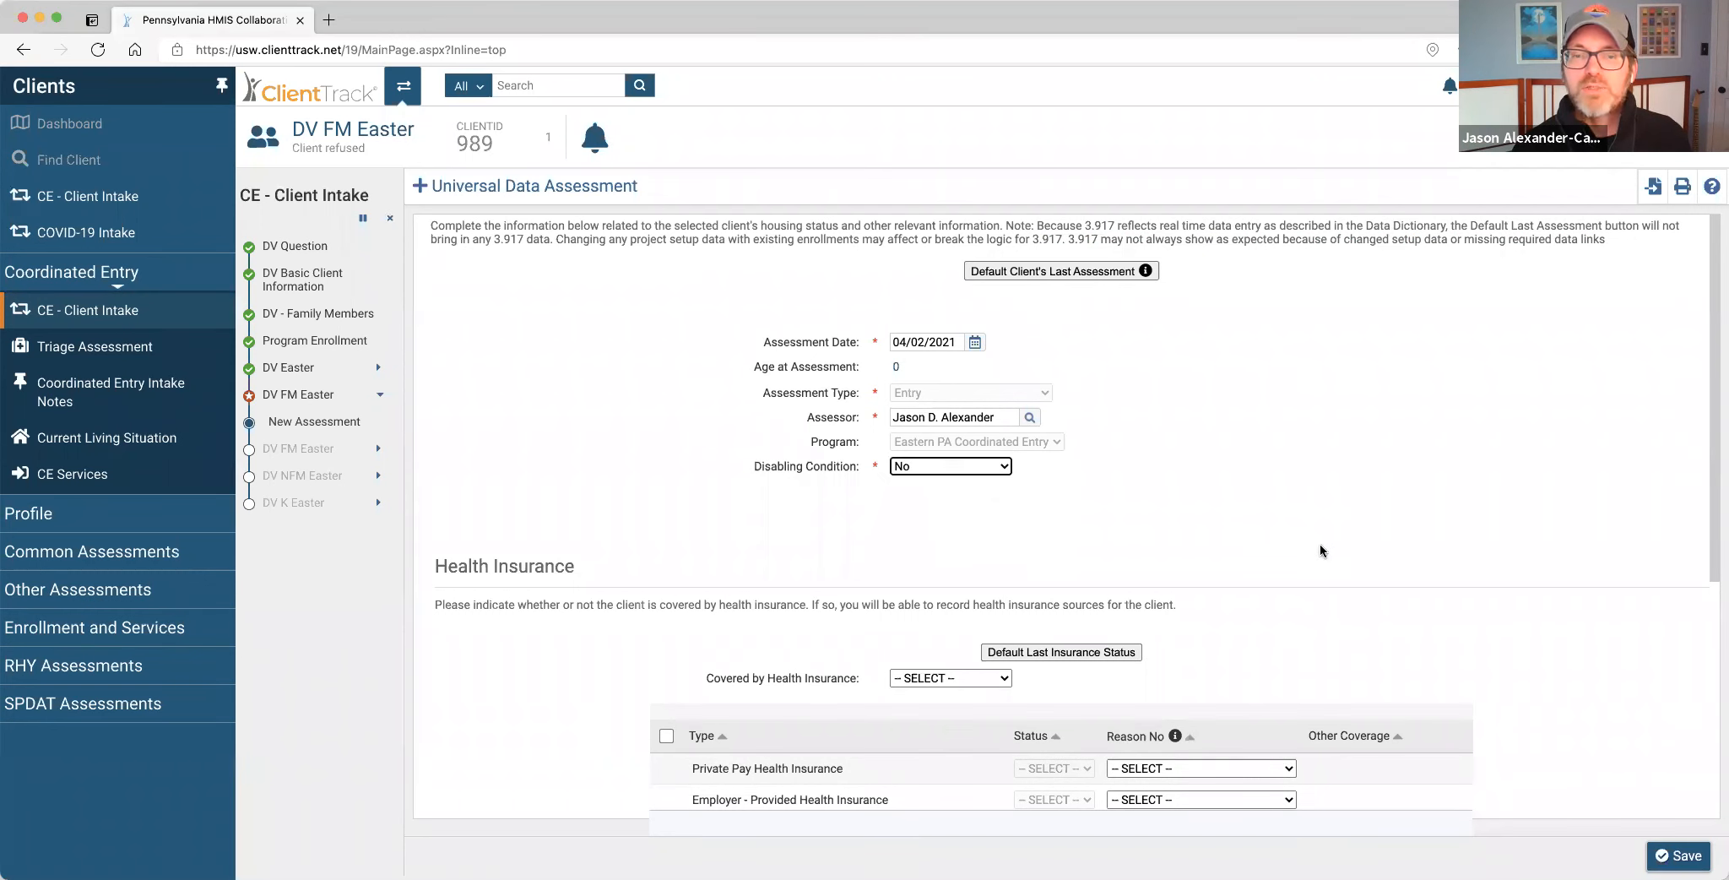
scroll(1319, 551, down, 5)
click(1654, 855)
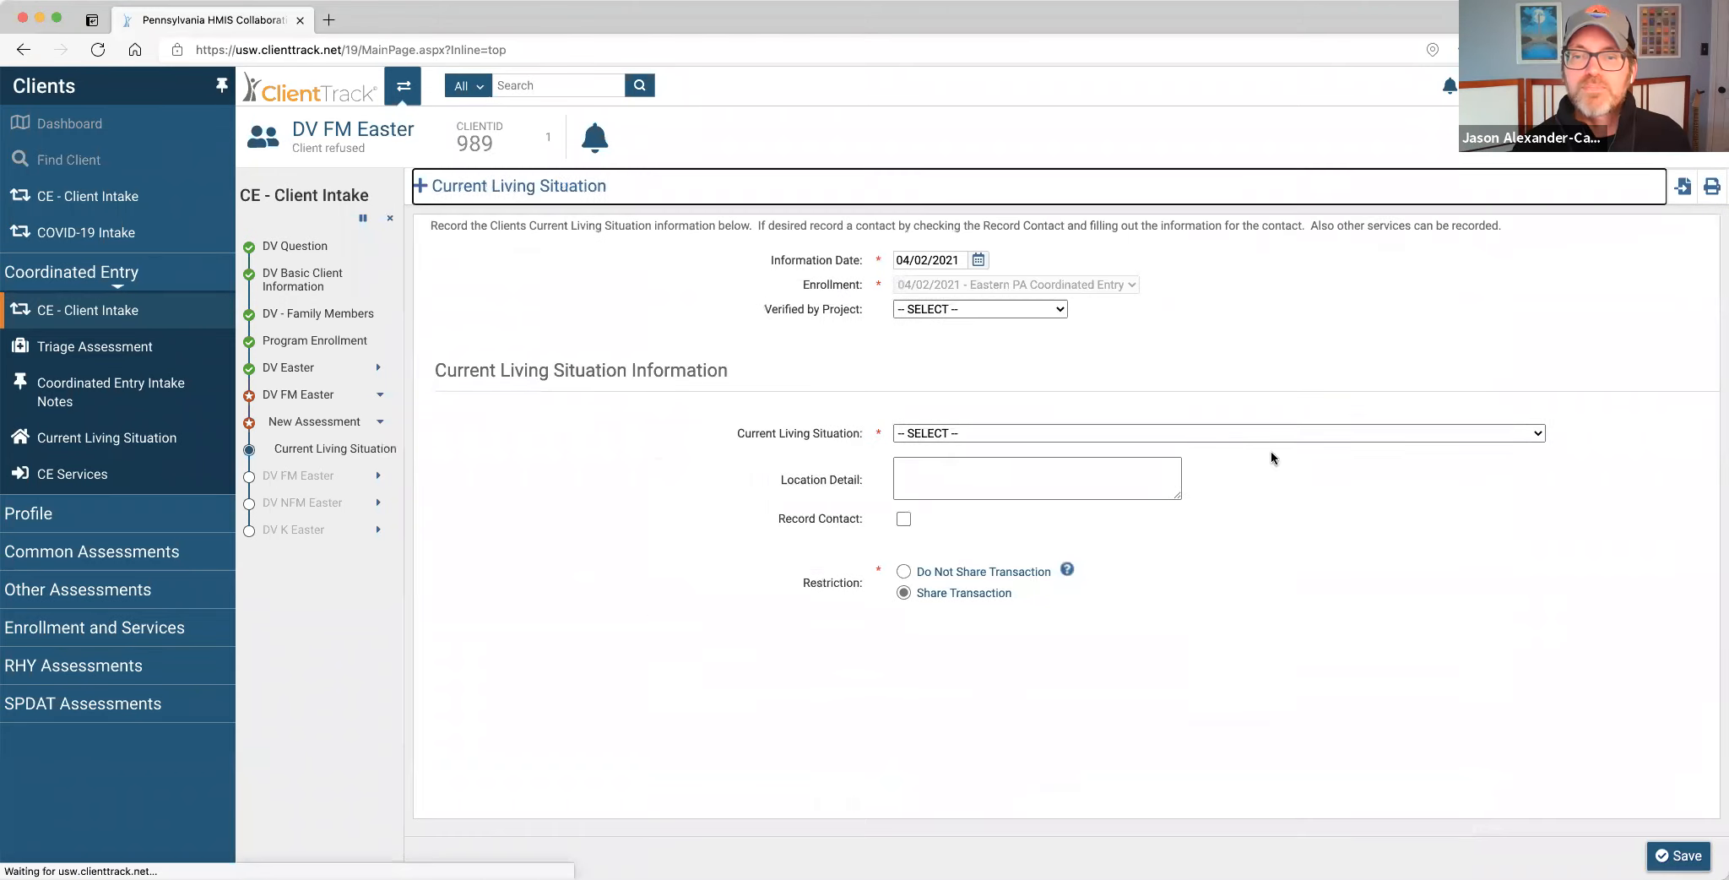
click(994, 434)
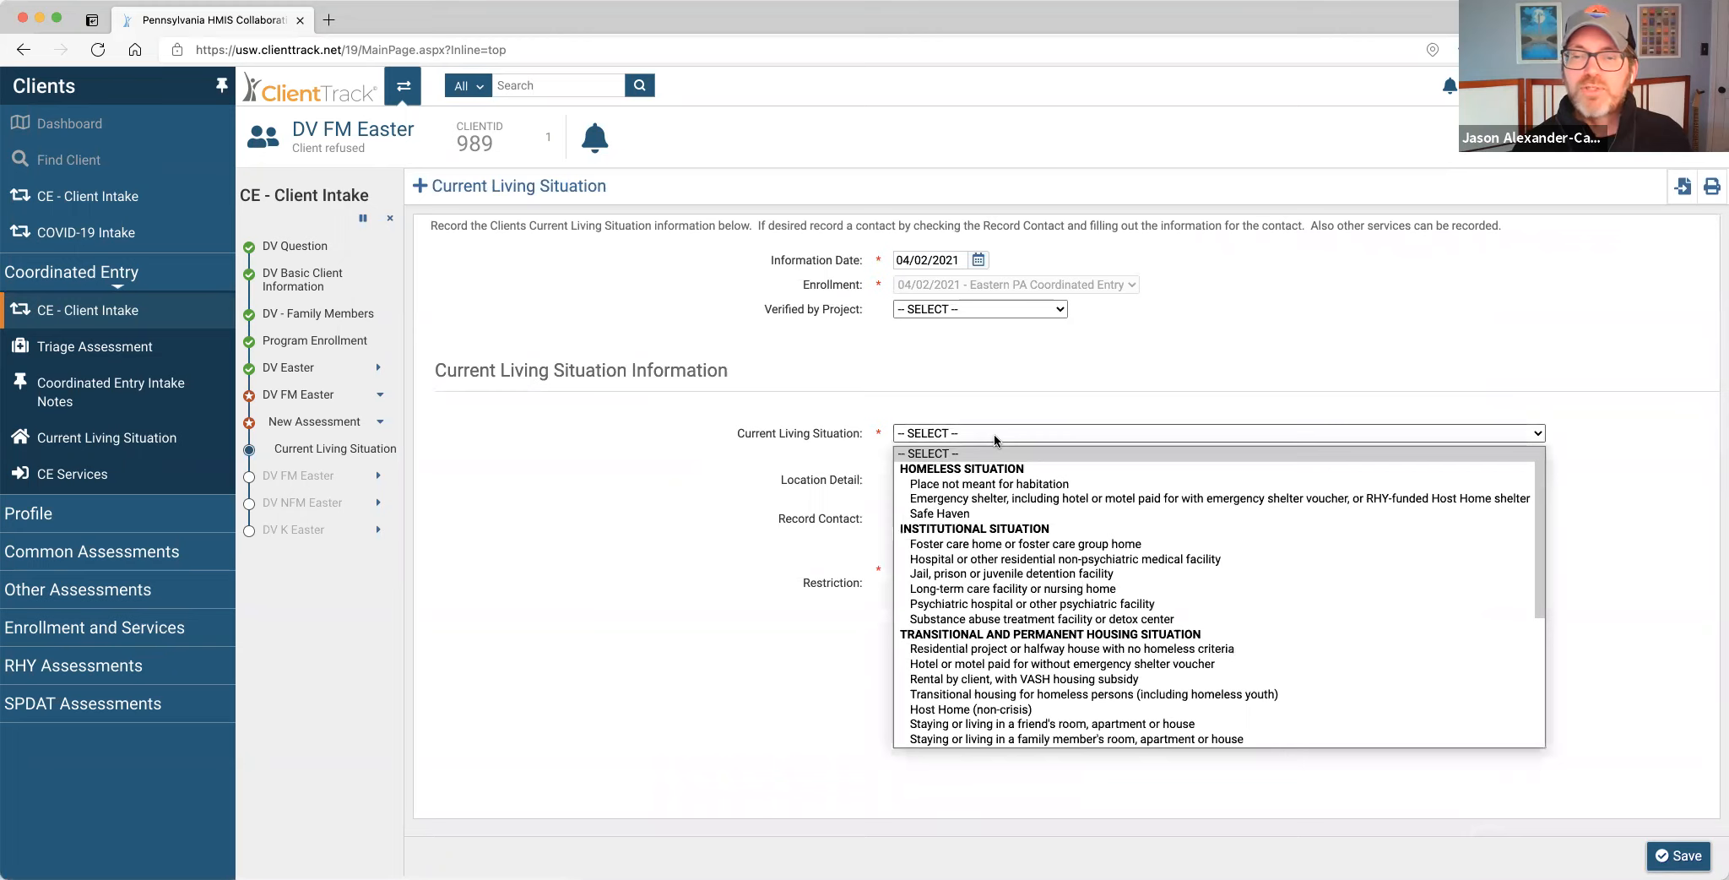
click(1061, 484)
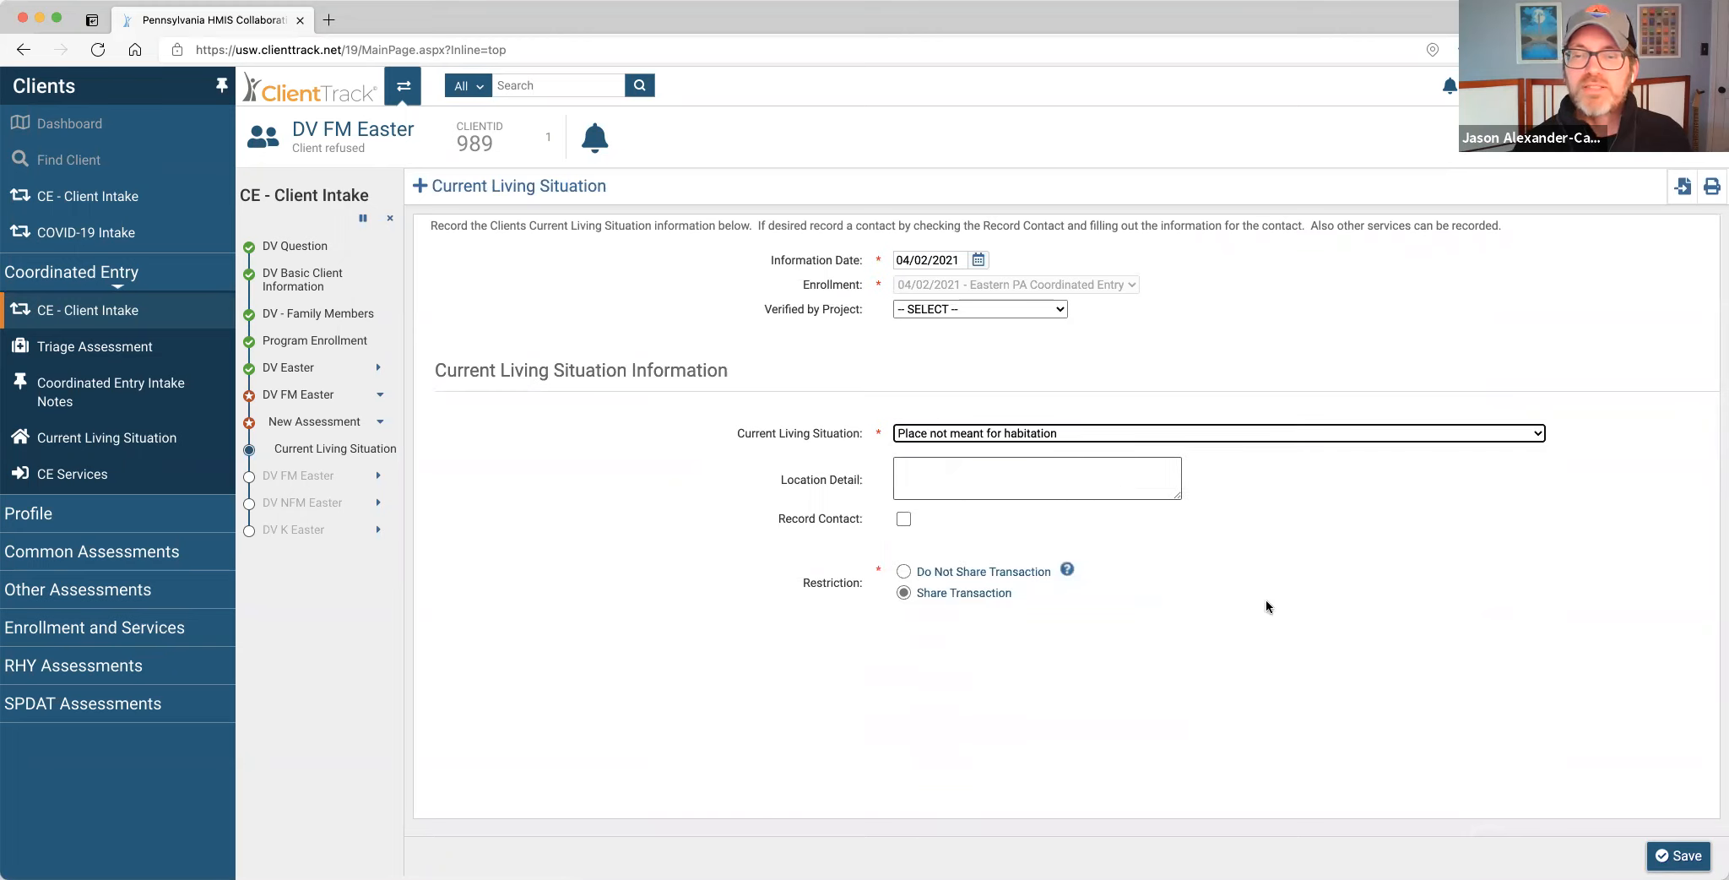
click(1678, 855)
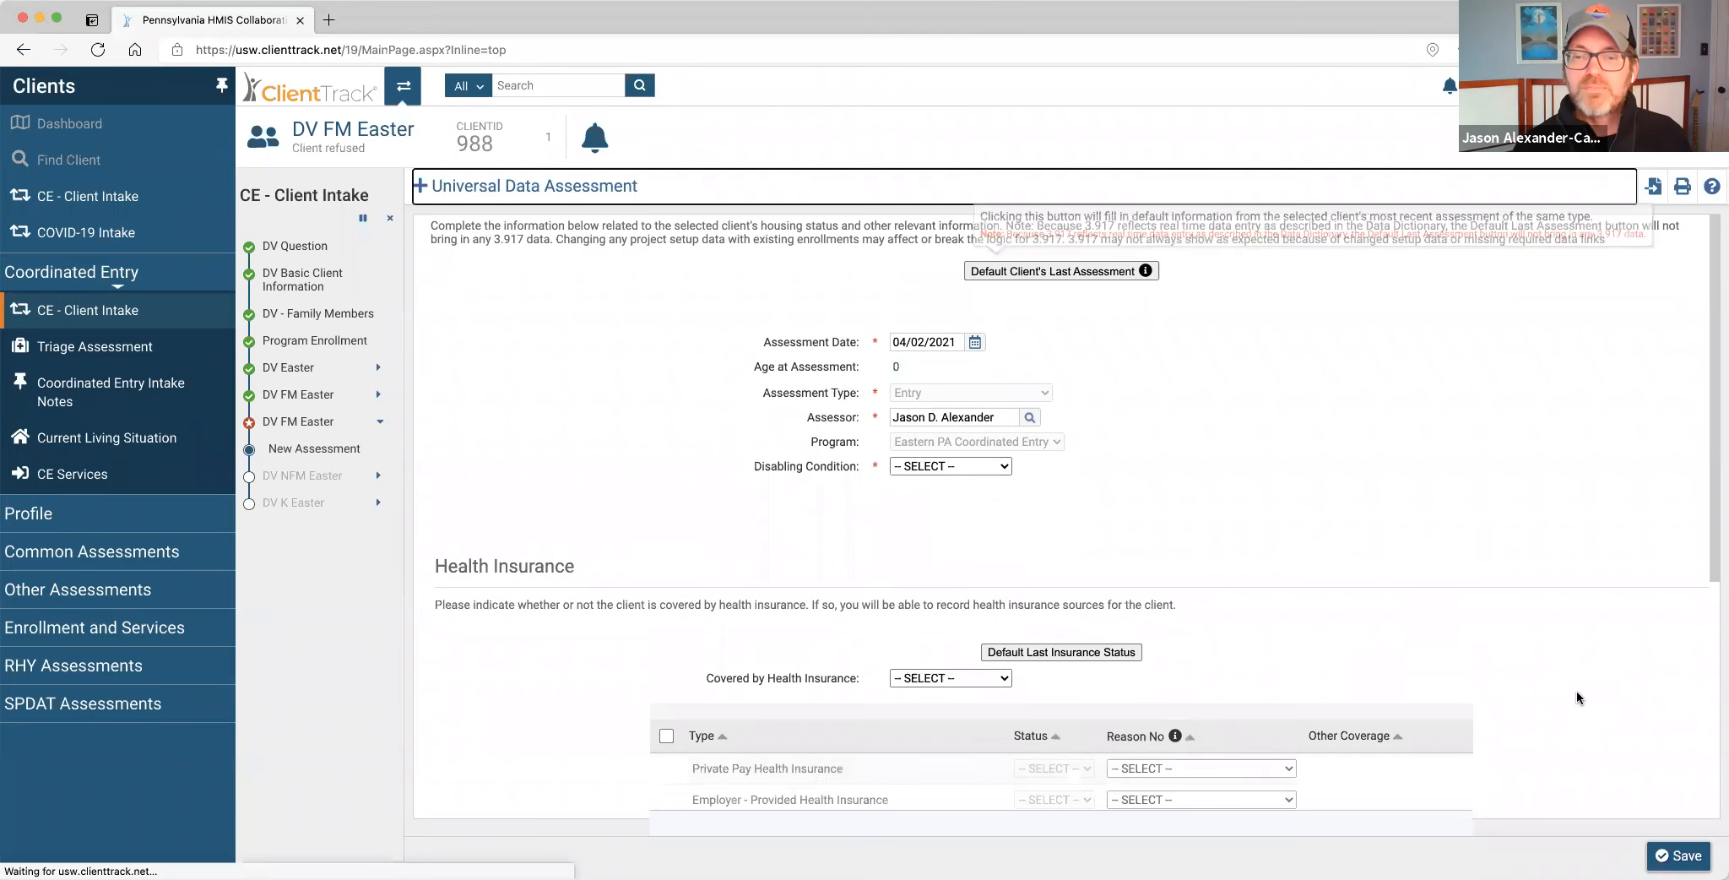
Save the second DV FM Easter member's entry: Disabling Condition No, 'Place not meant for habitation'.
click(980, 466)
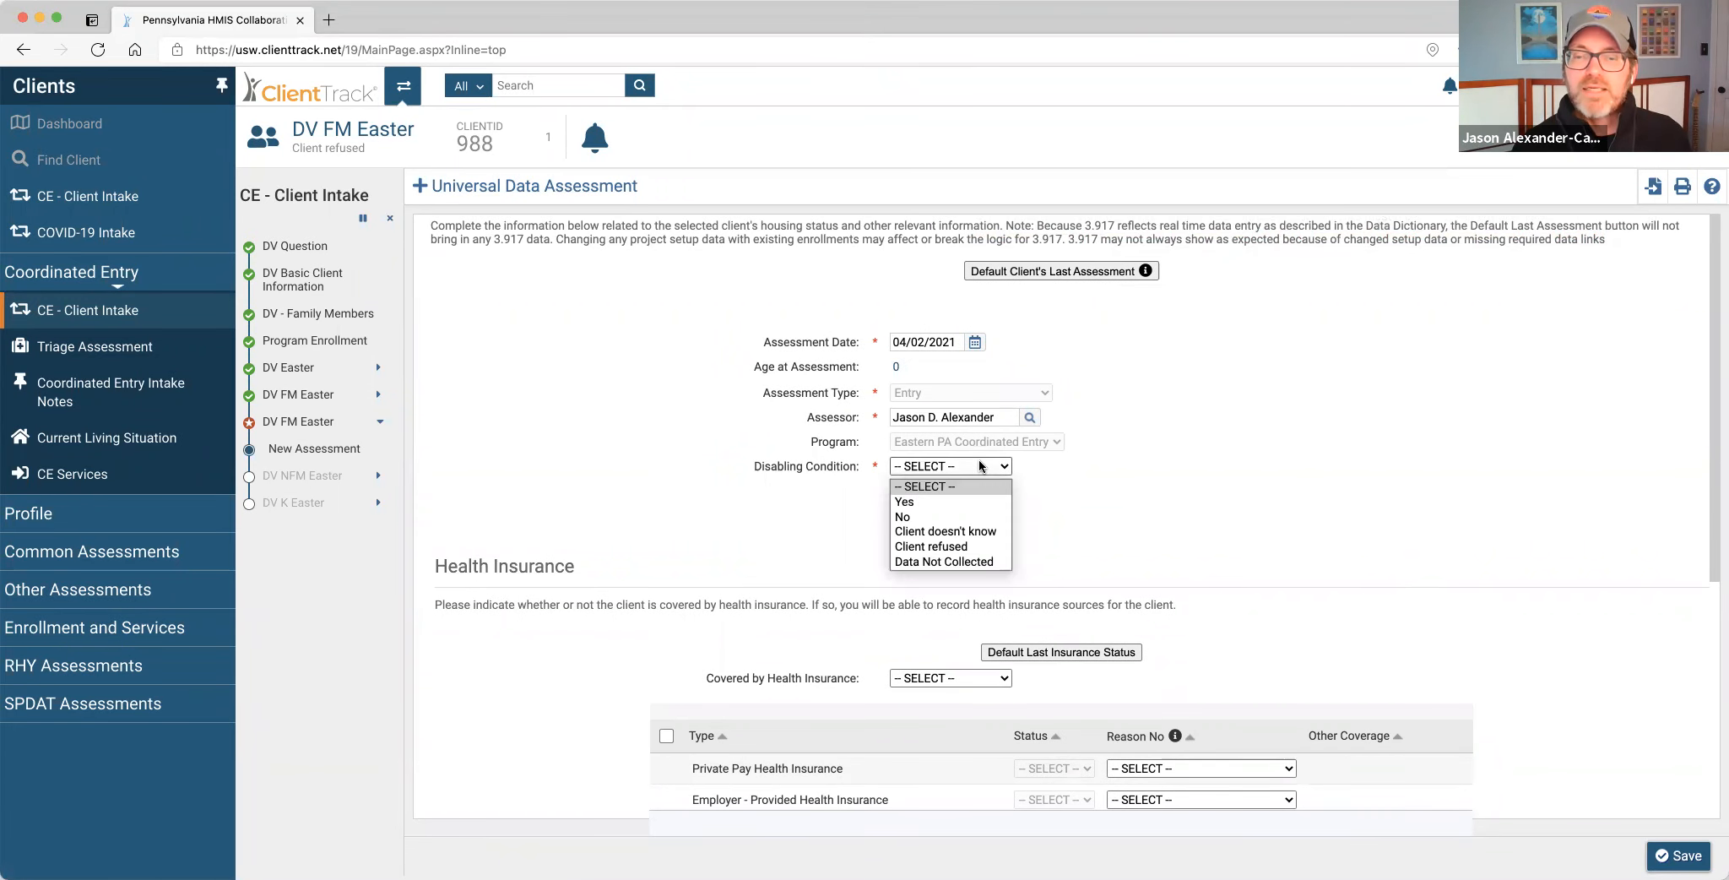
click(962, 515)
click(1678, 855)
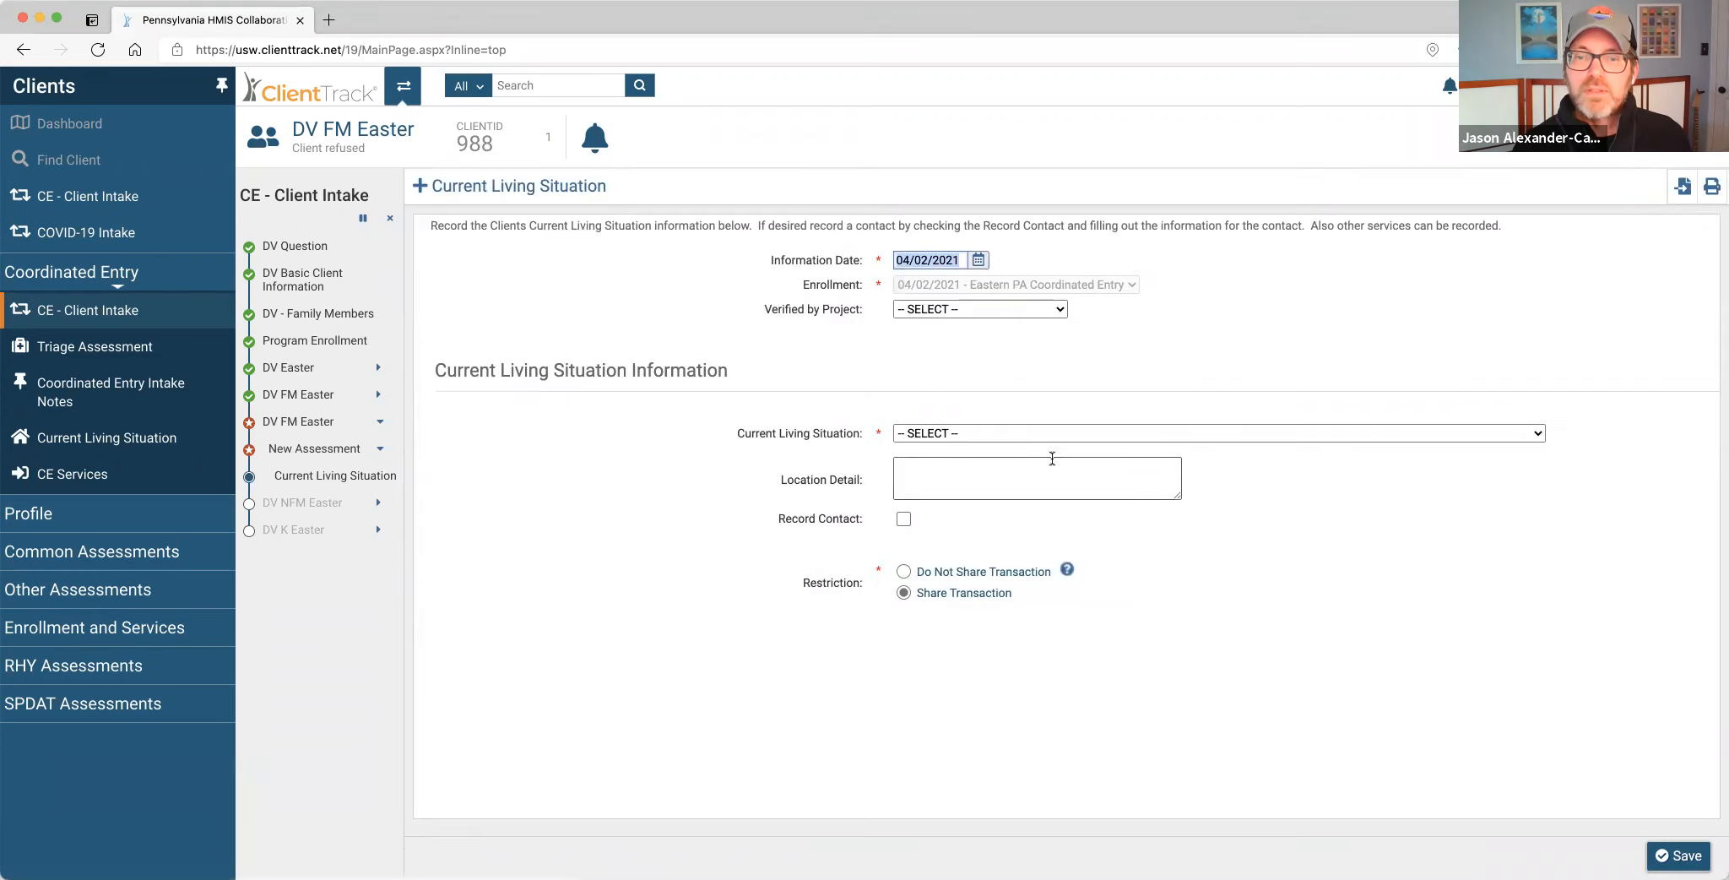
click(1004, 433)
click(1118, 491)
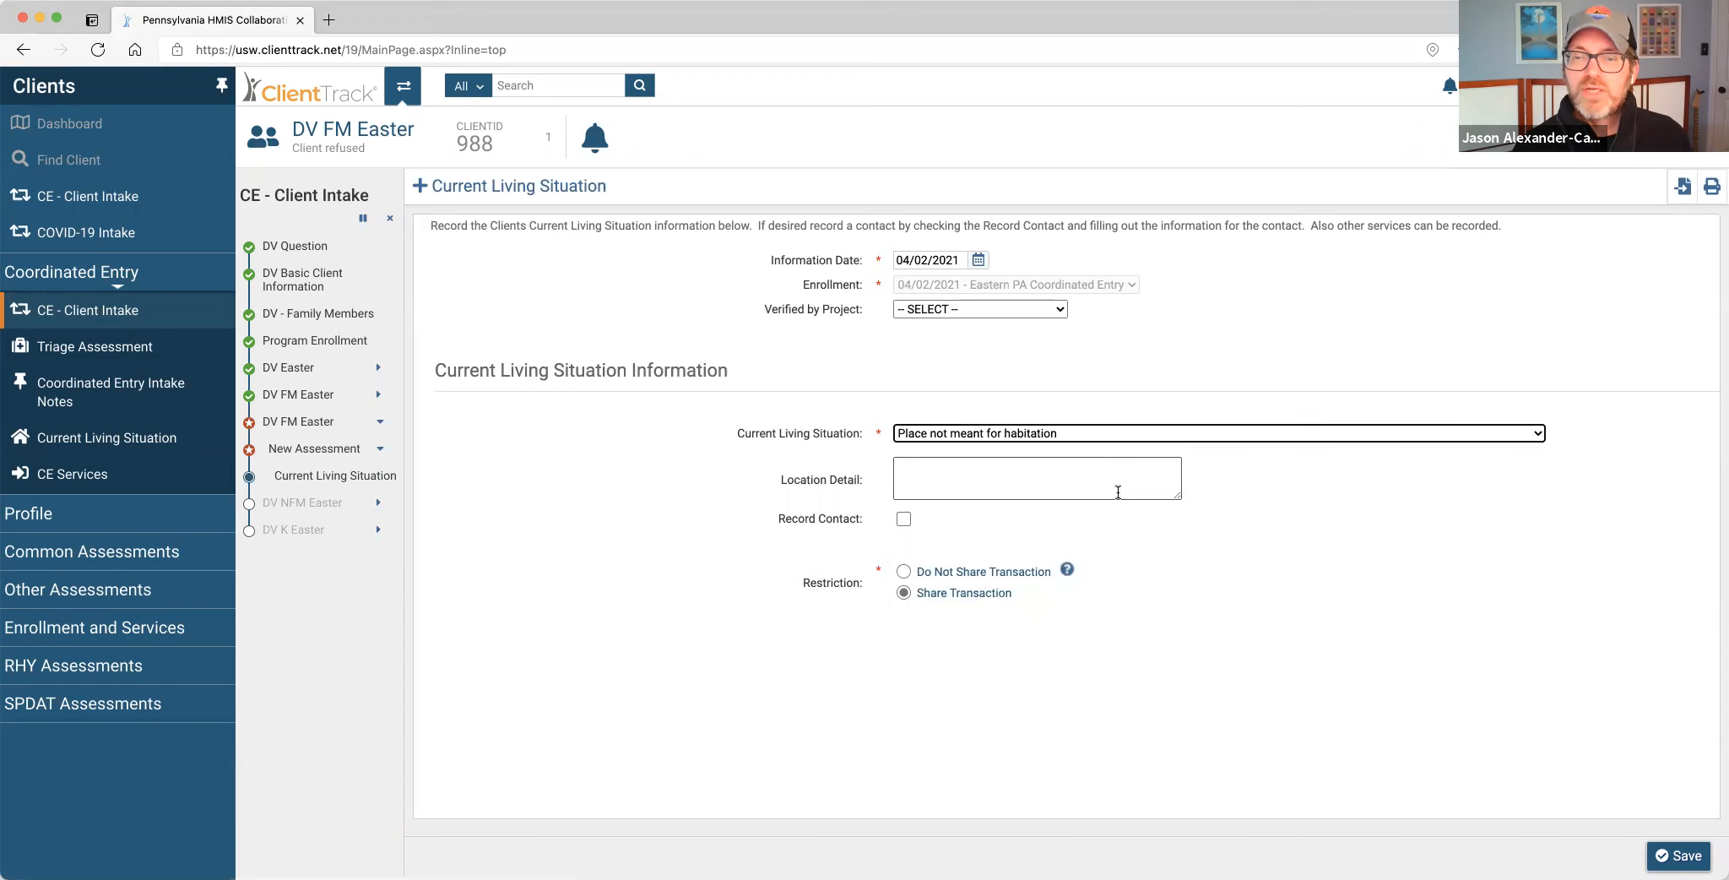
click(1654, 856)
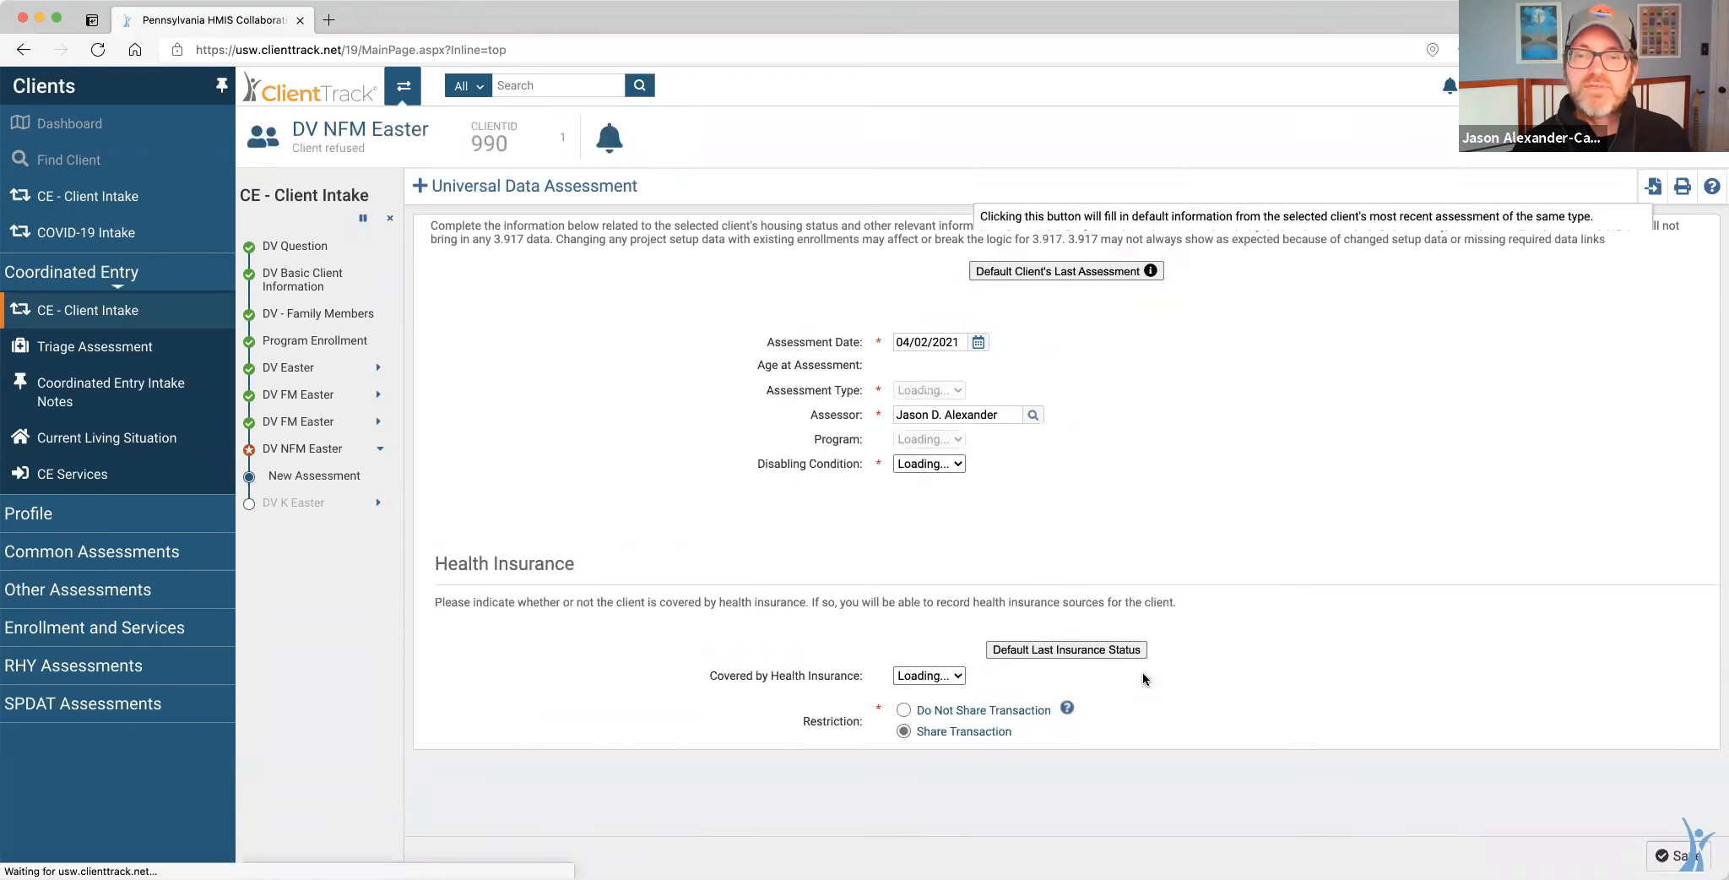
Save DV NFM Easter's entry: Disabling Condition Yes, living situation 'Place not meant for habitation'.
click(994, 466)
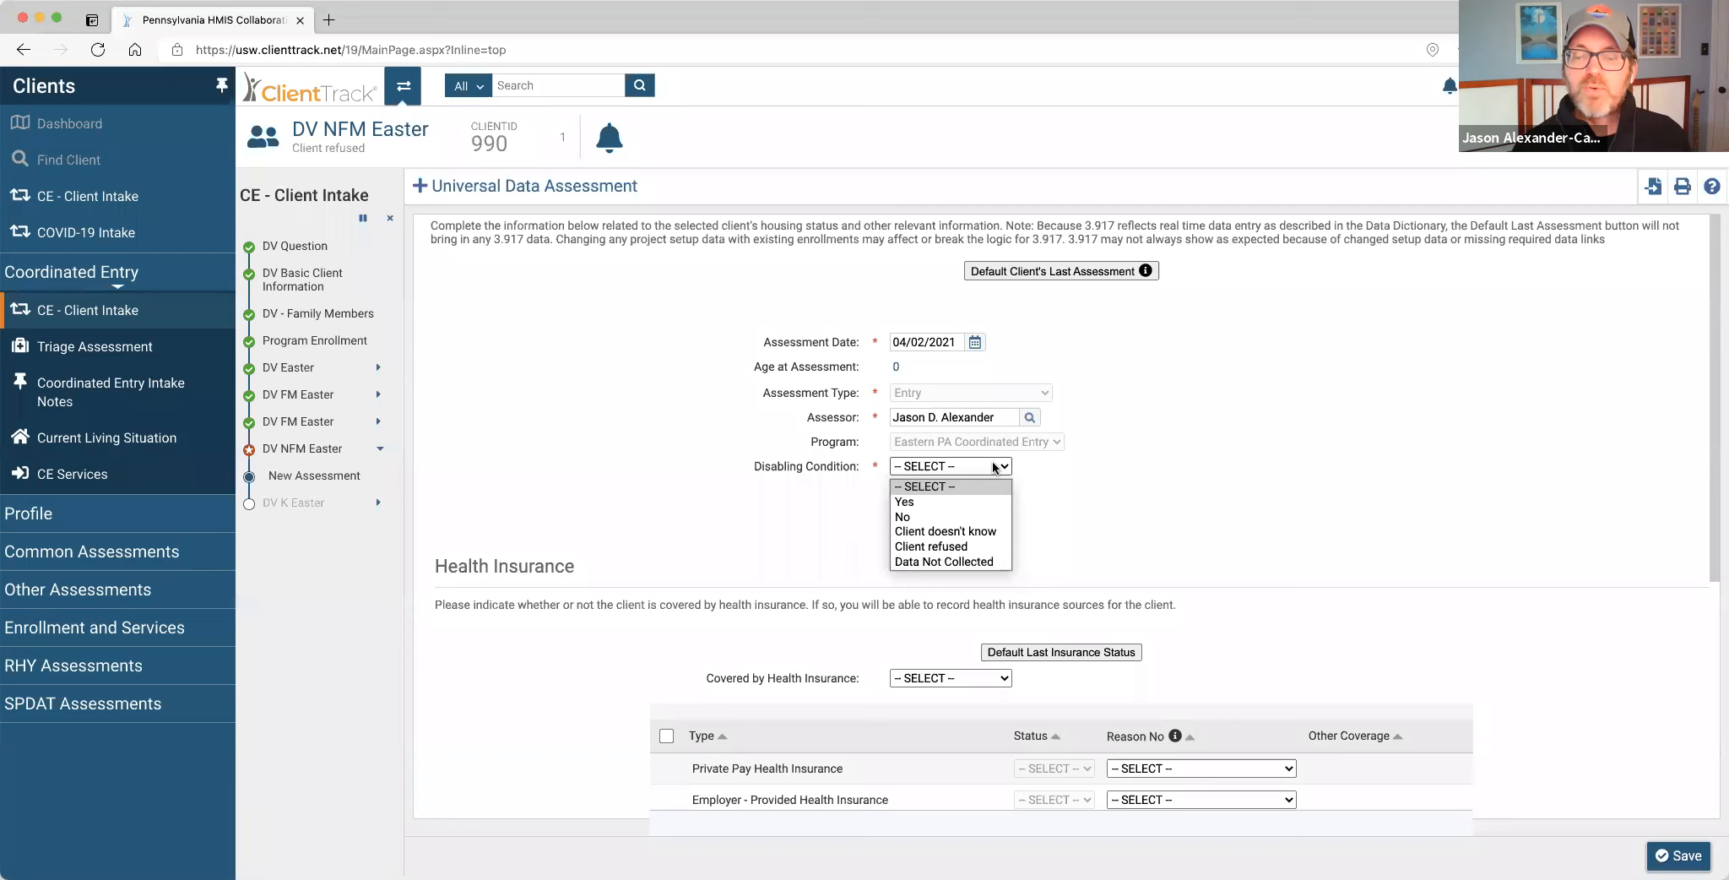
click(960, 504)
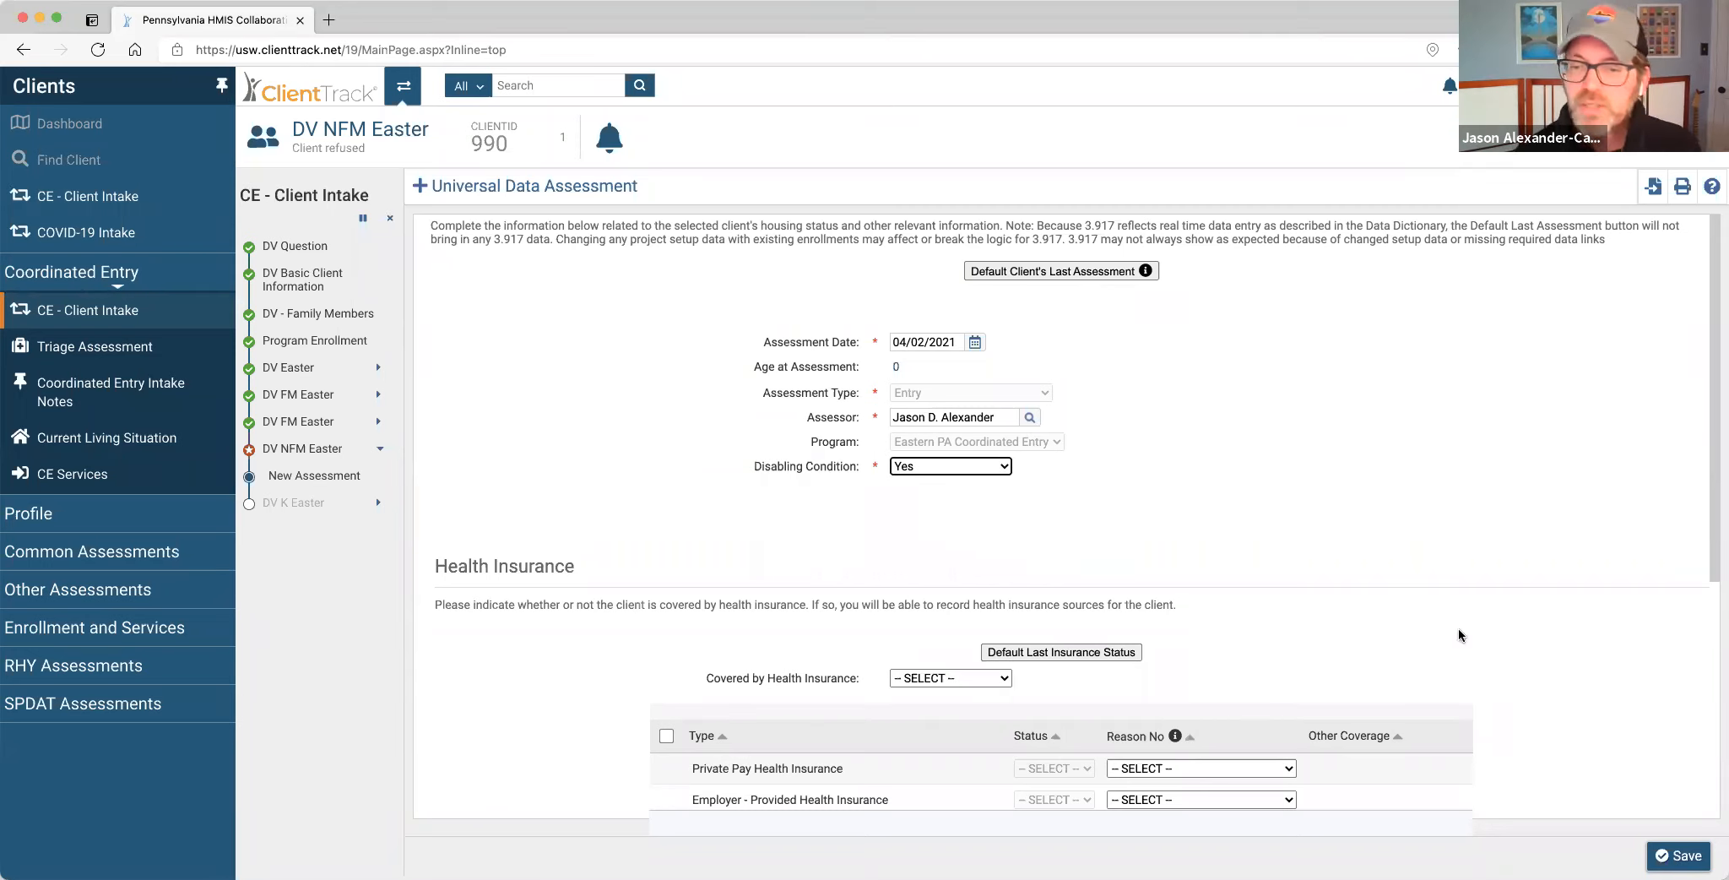
click(1668, 856)
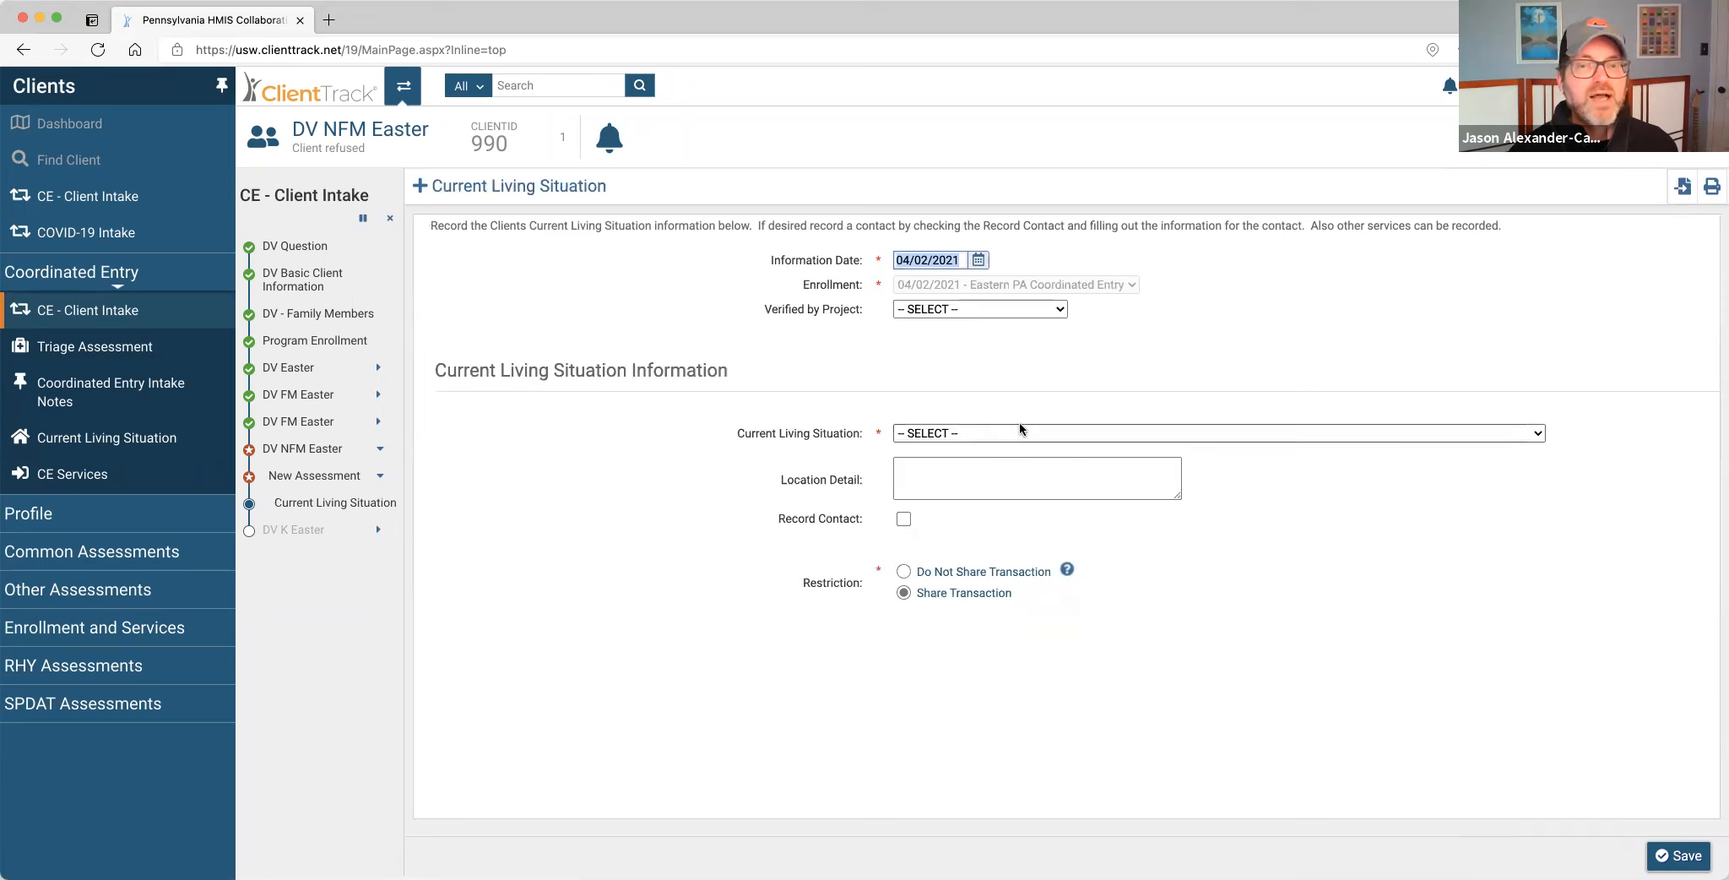
click(1017, 432)
click(1010, 483)
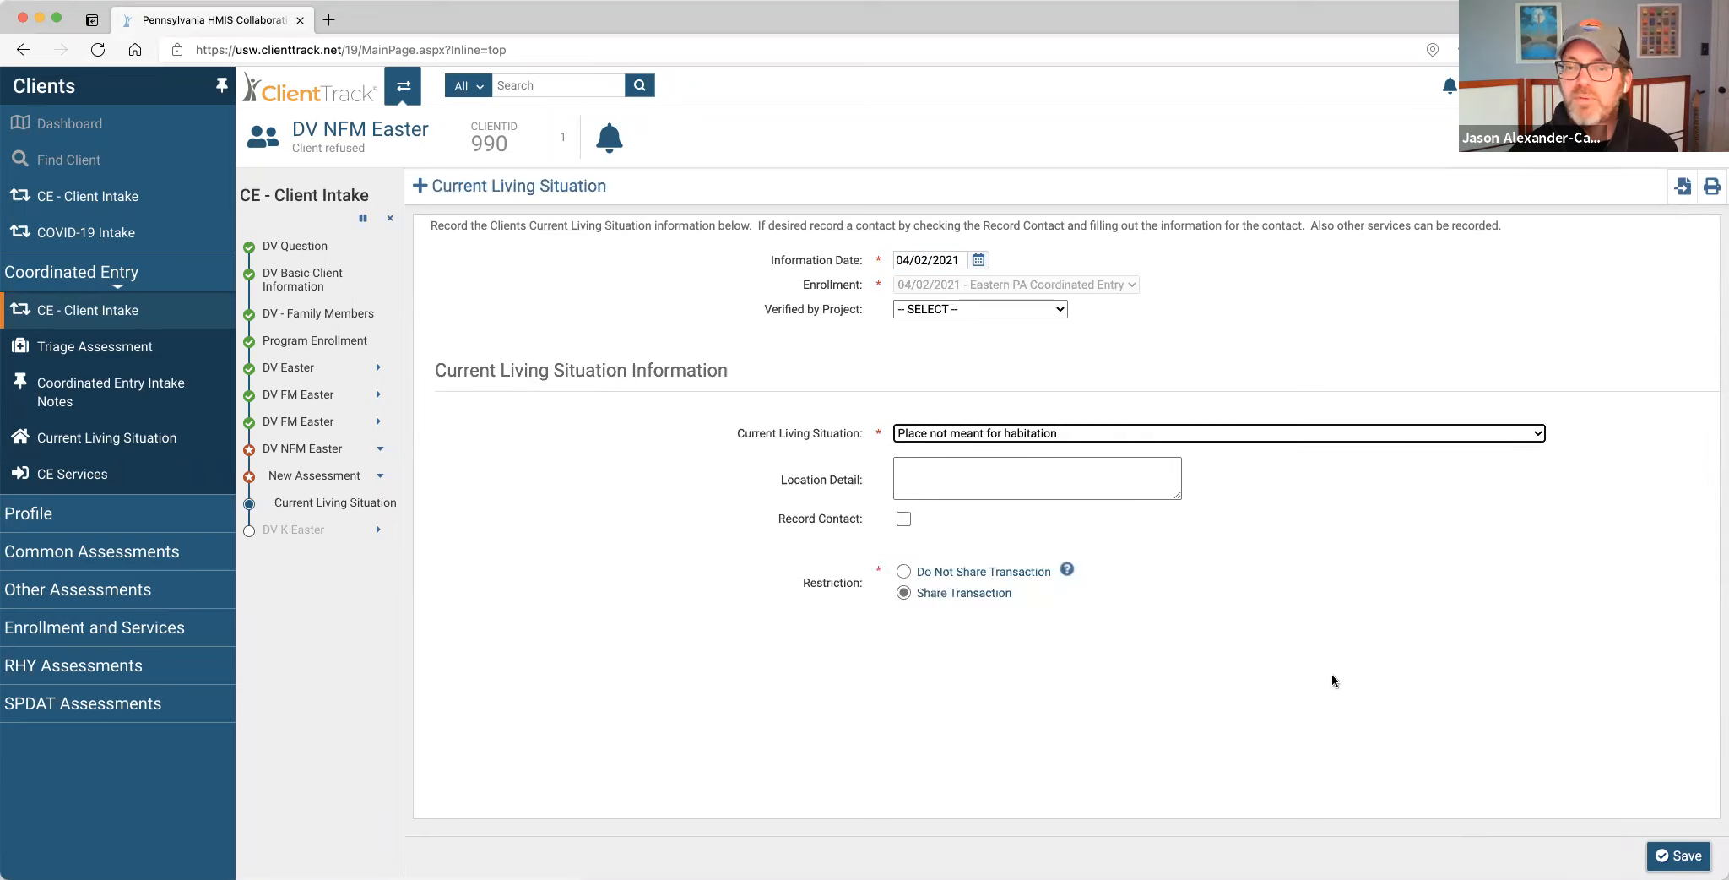
click(1676, 855)
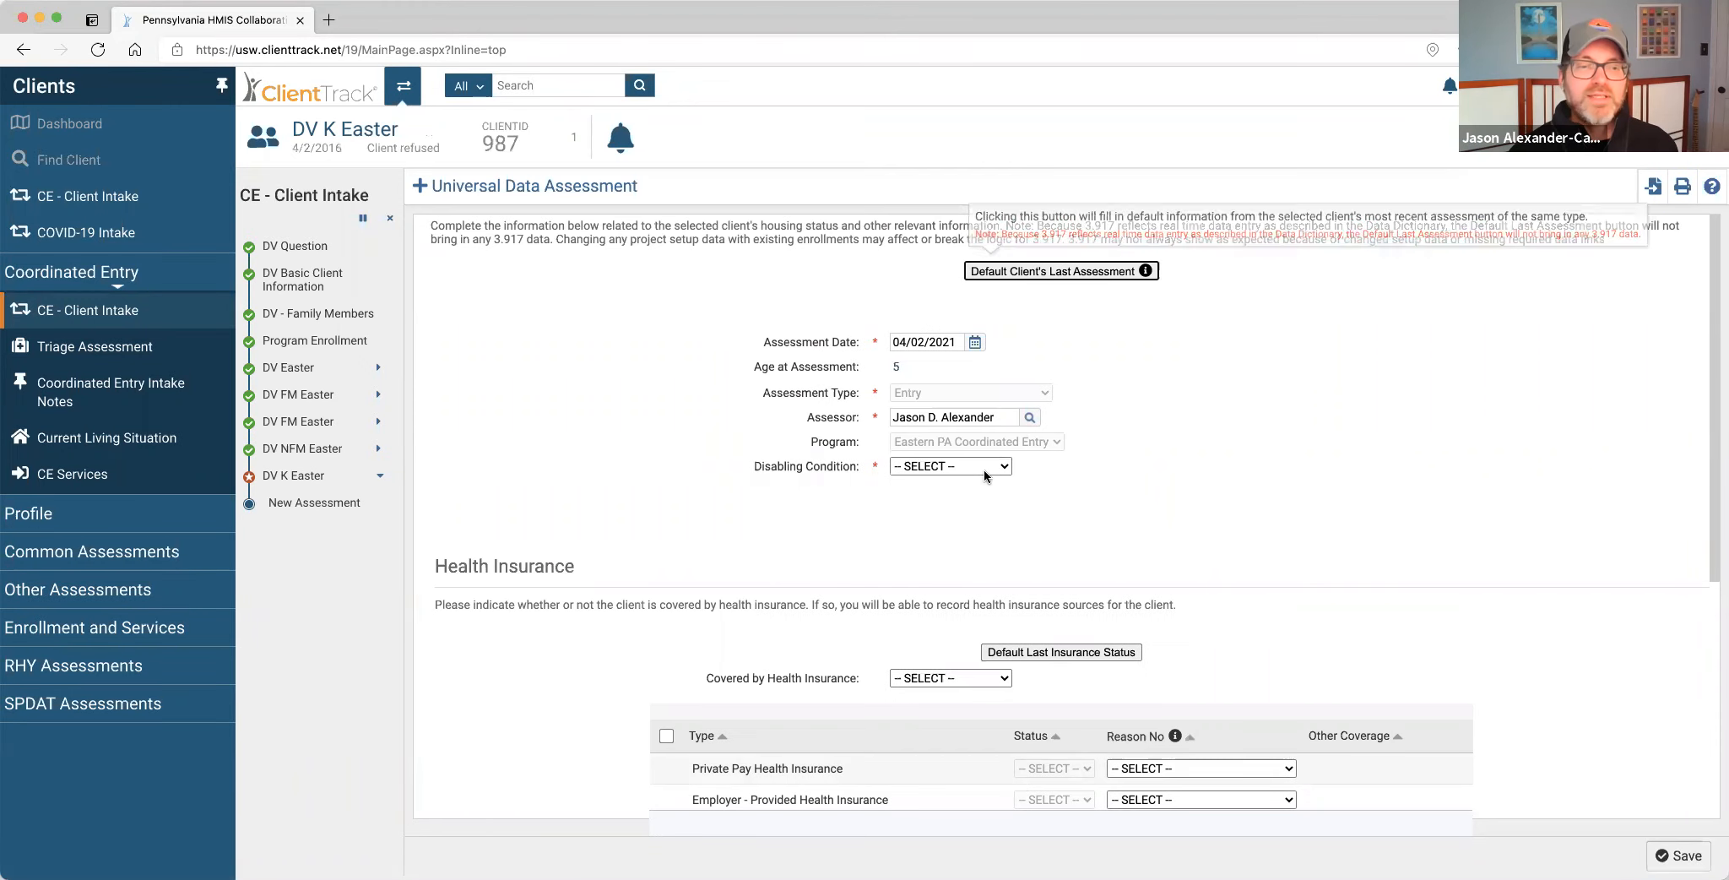
click(950, 465)
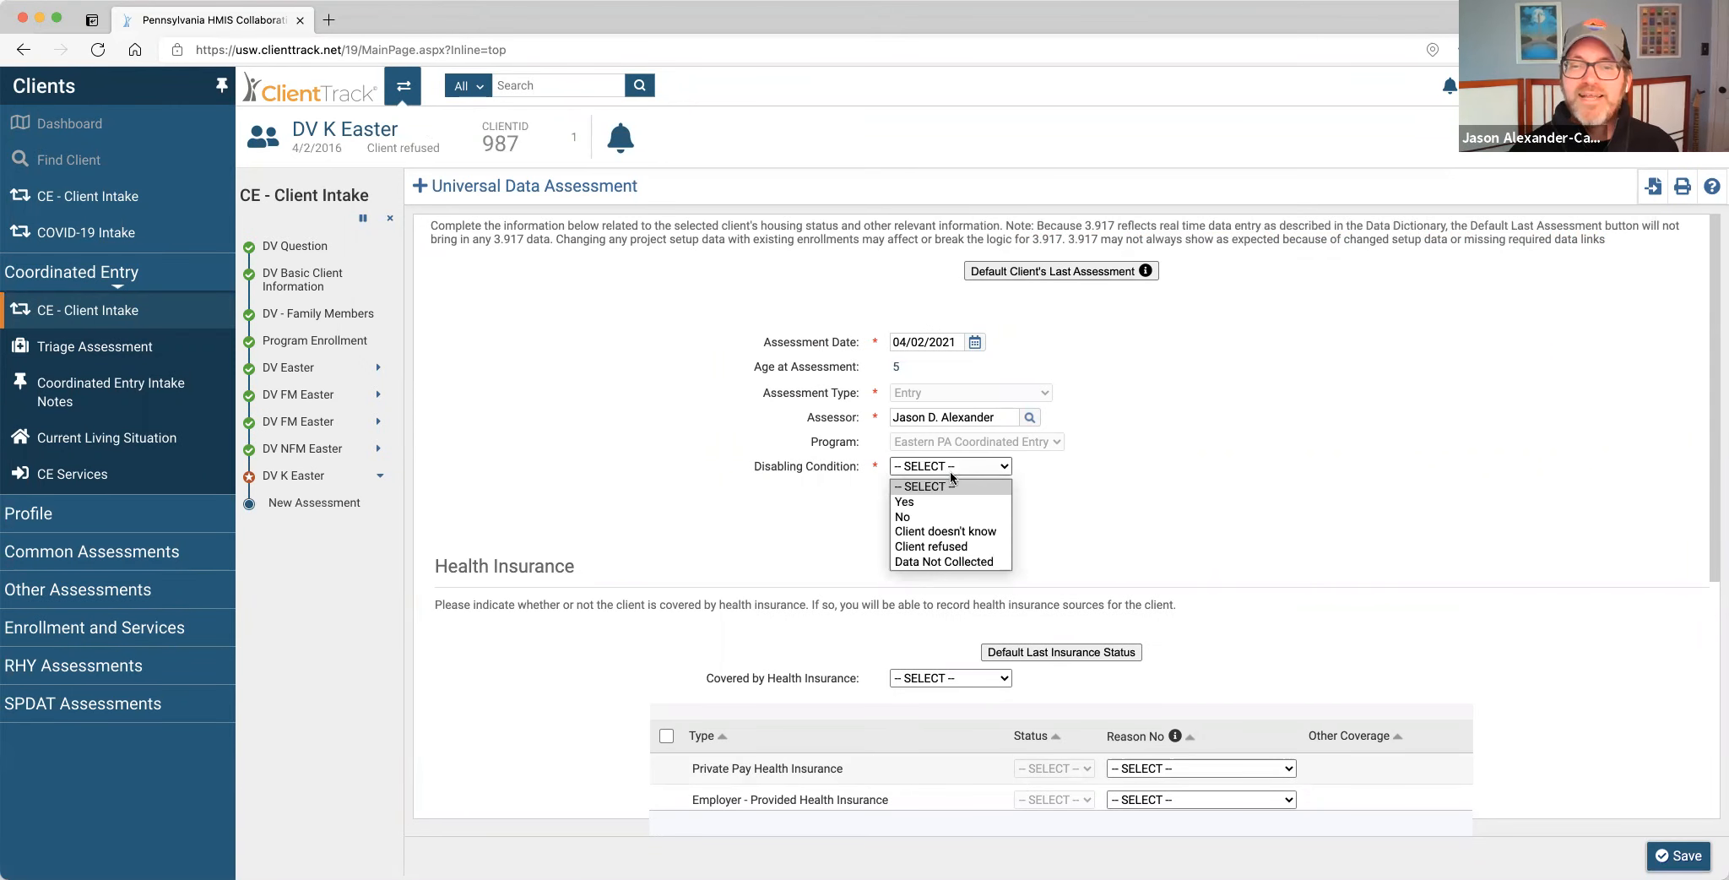
click(943, 491)
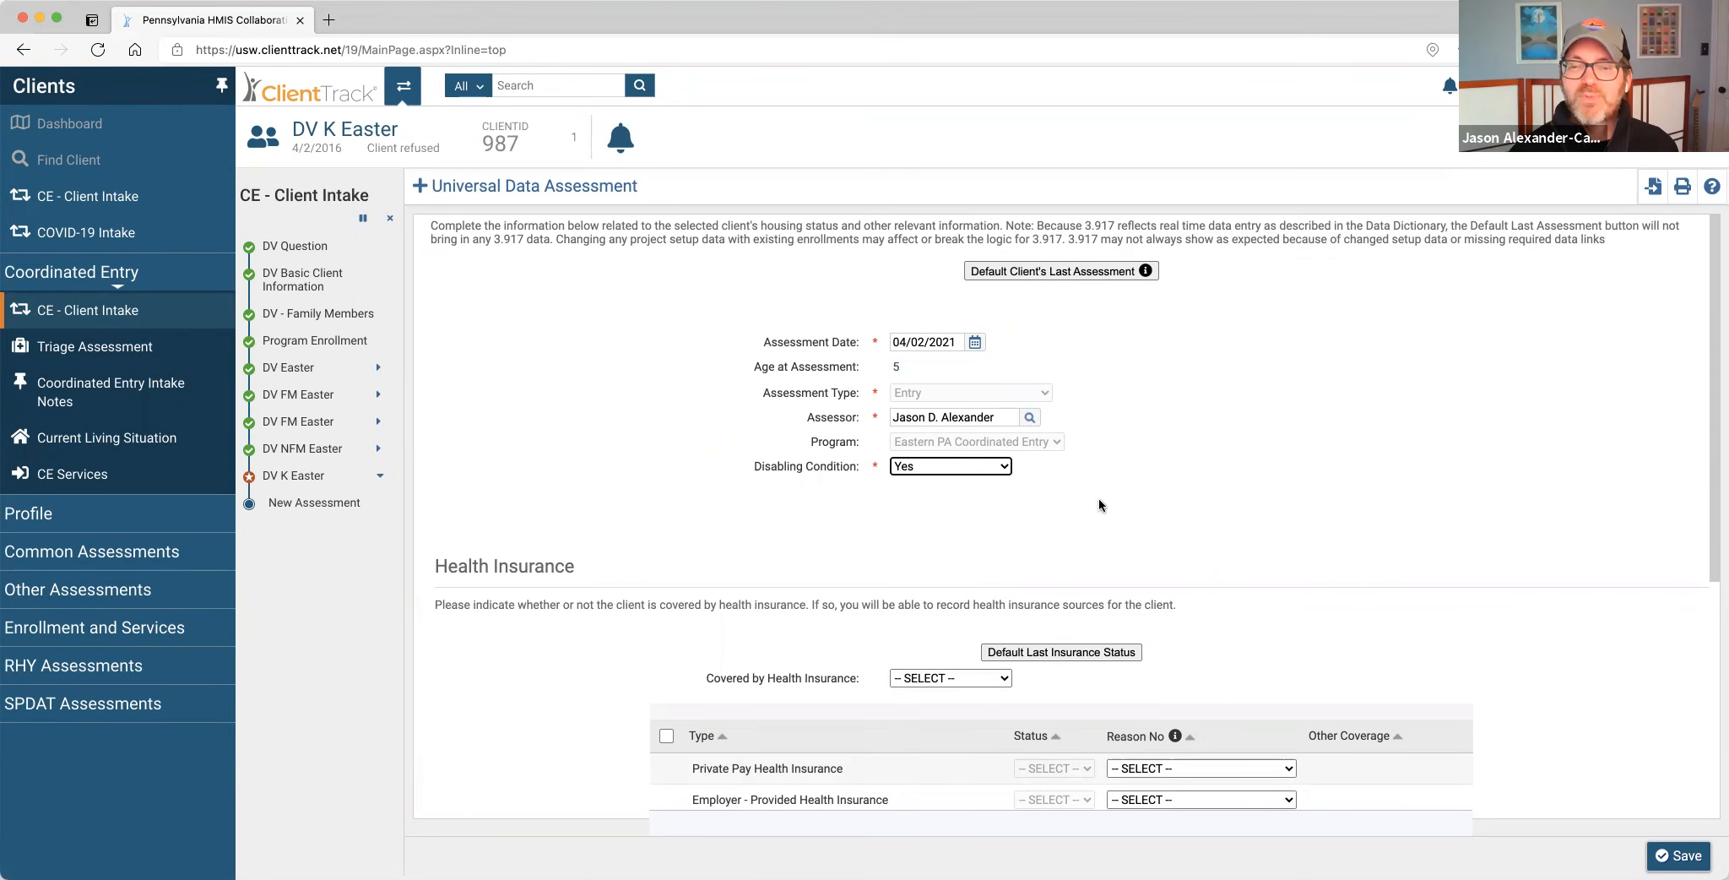
click(1677, 854)
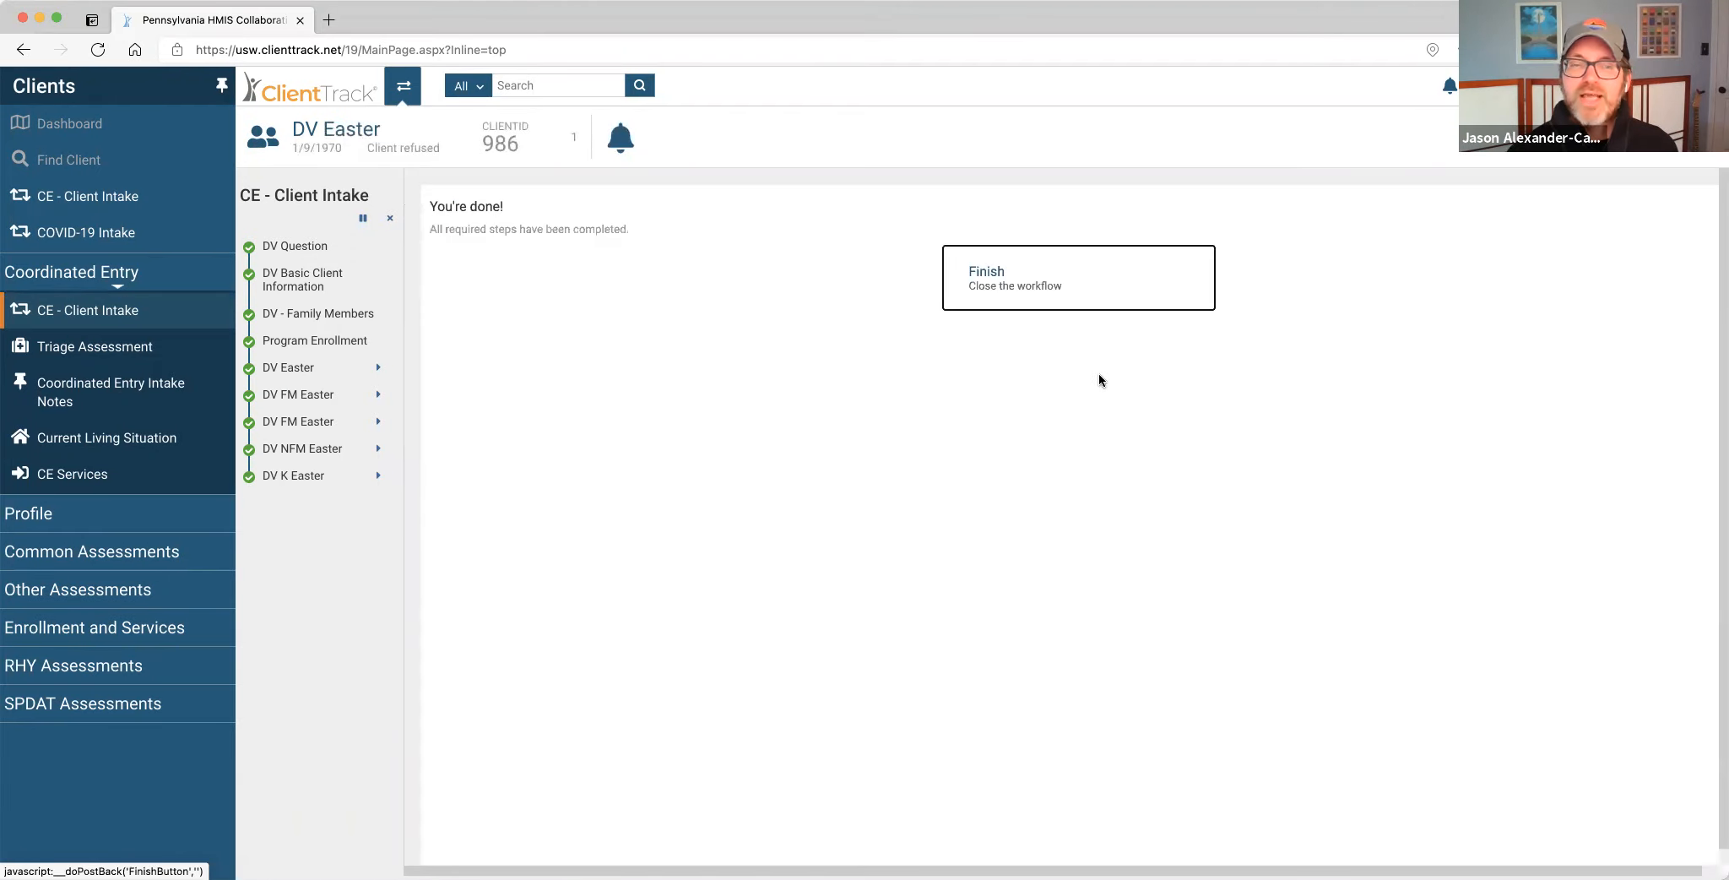
click(998, 287)
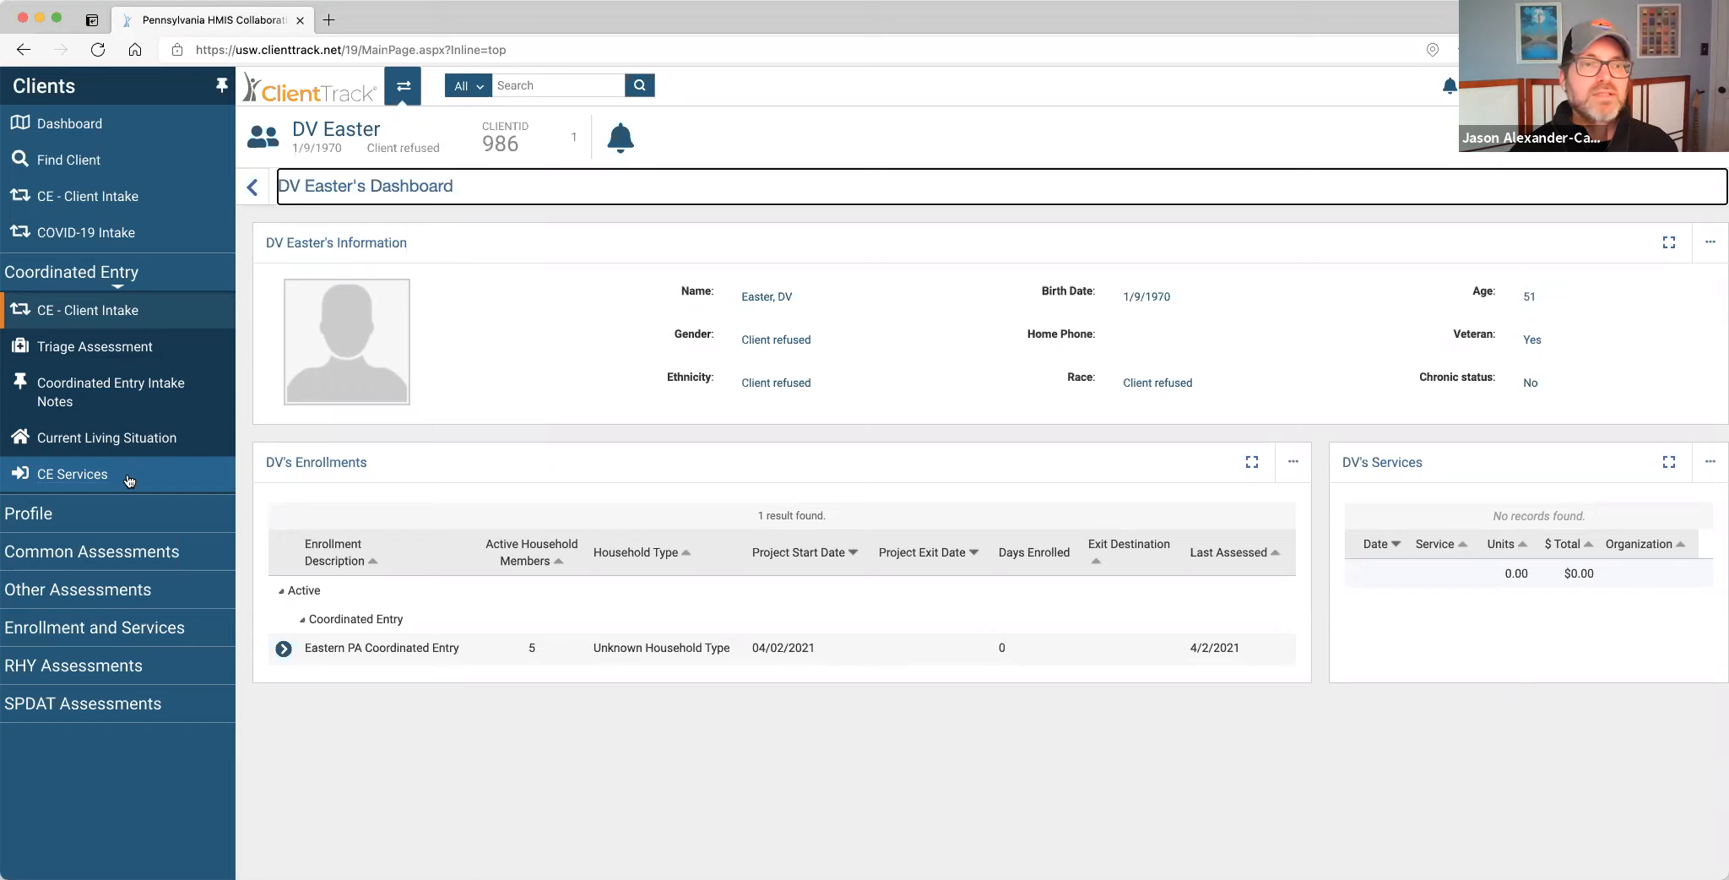
In the Home workspace's By Name List, clear First Name and search for last name 'Easter'.
click(406, 88)
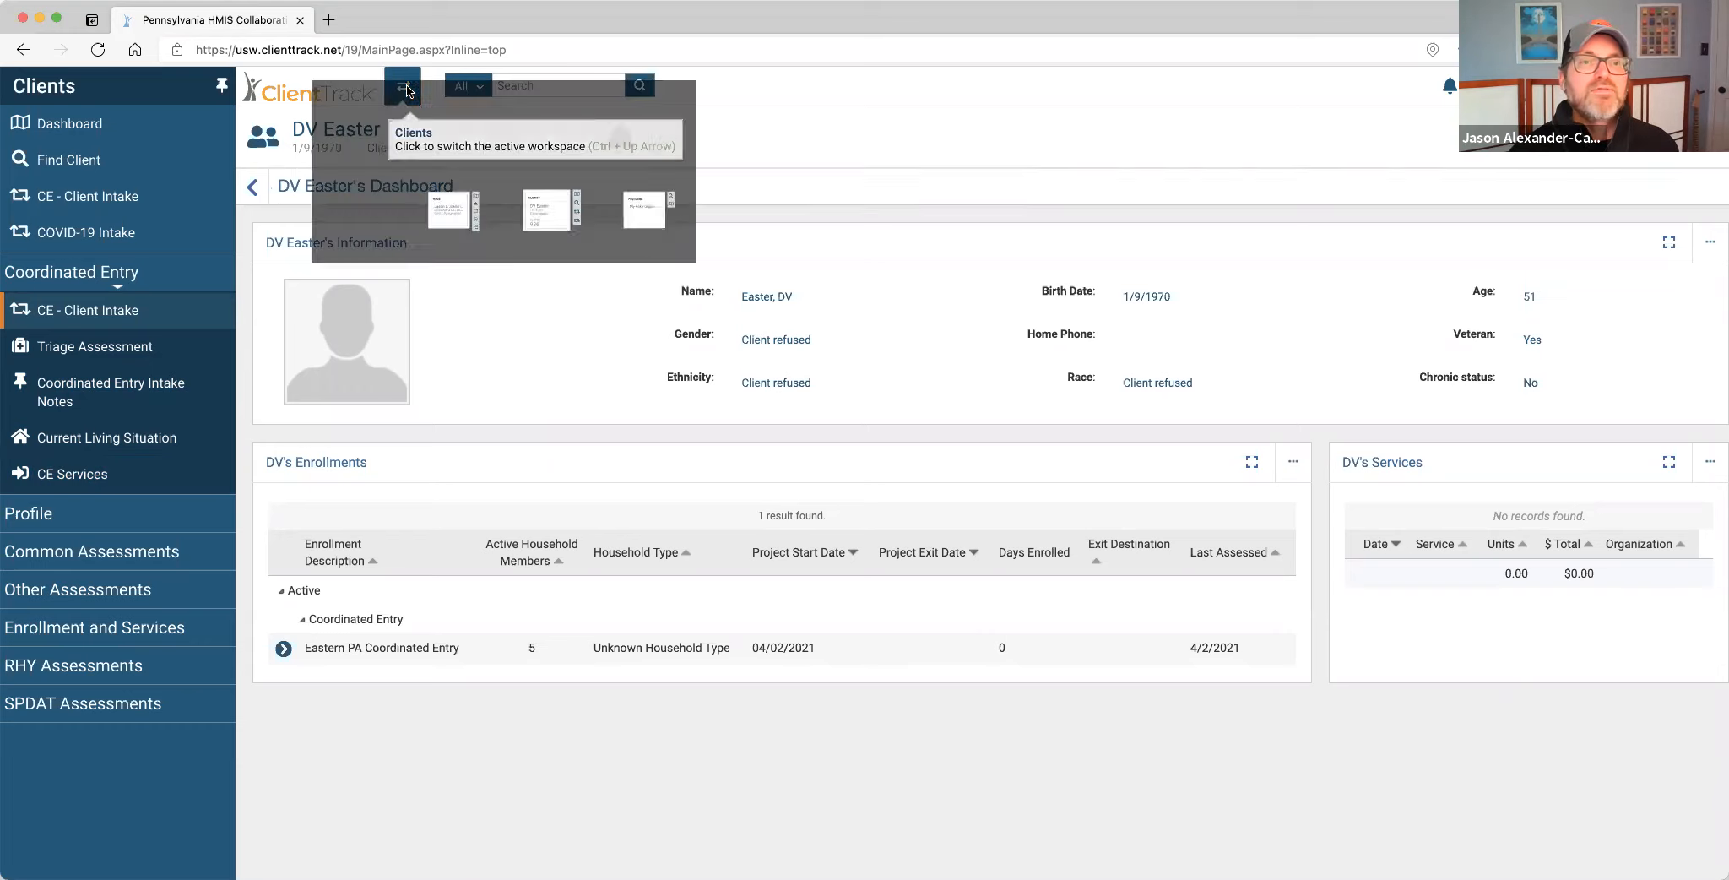
click(538, 468)
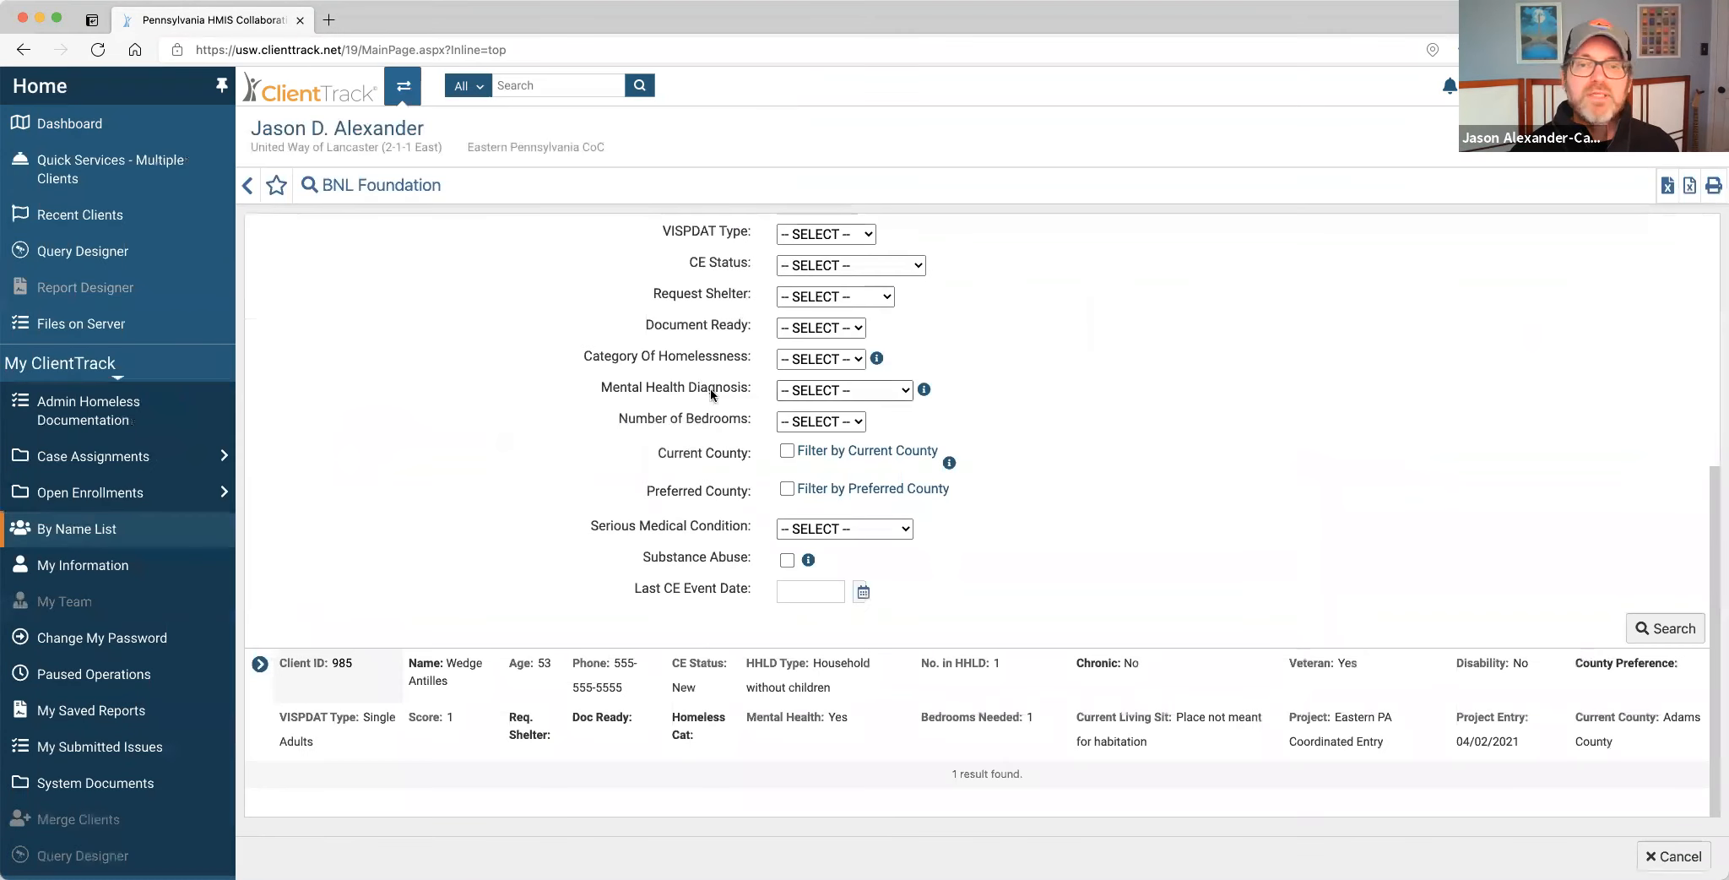
scroll(882, 496, up, 5)
click(1008, 578)
double_click(845, 583)
key(BackSpace)
click(1038, 578)
text(Easter)
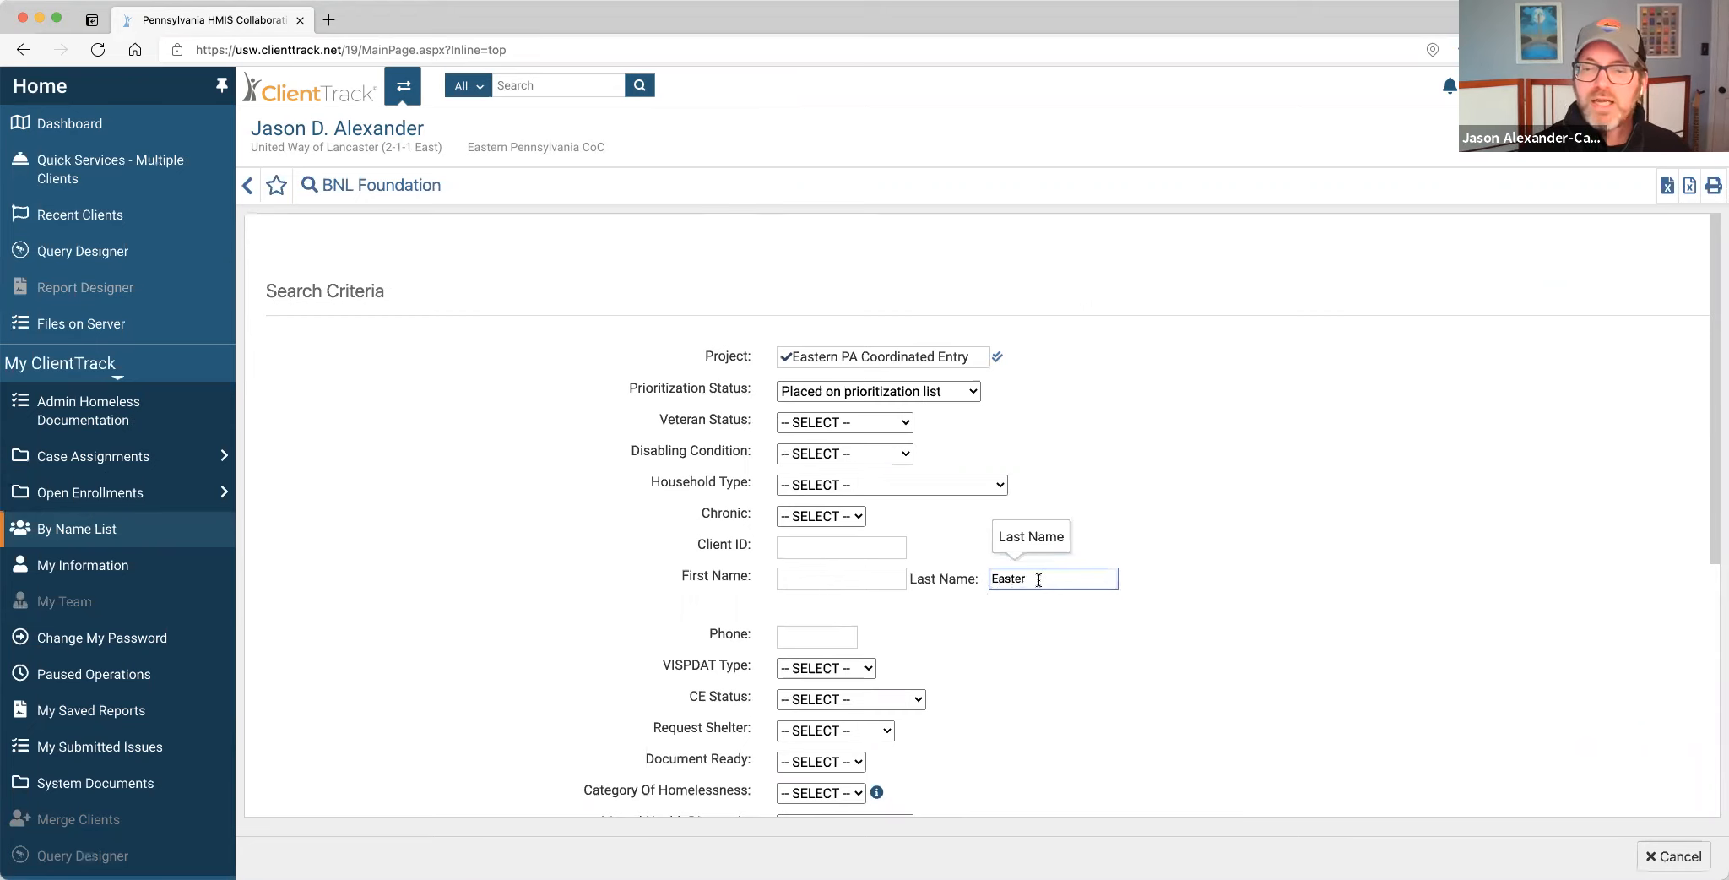
click(1093, 631)
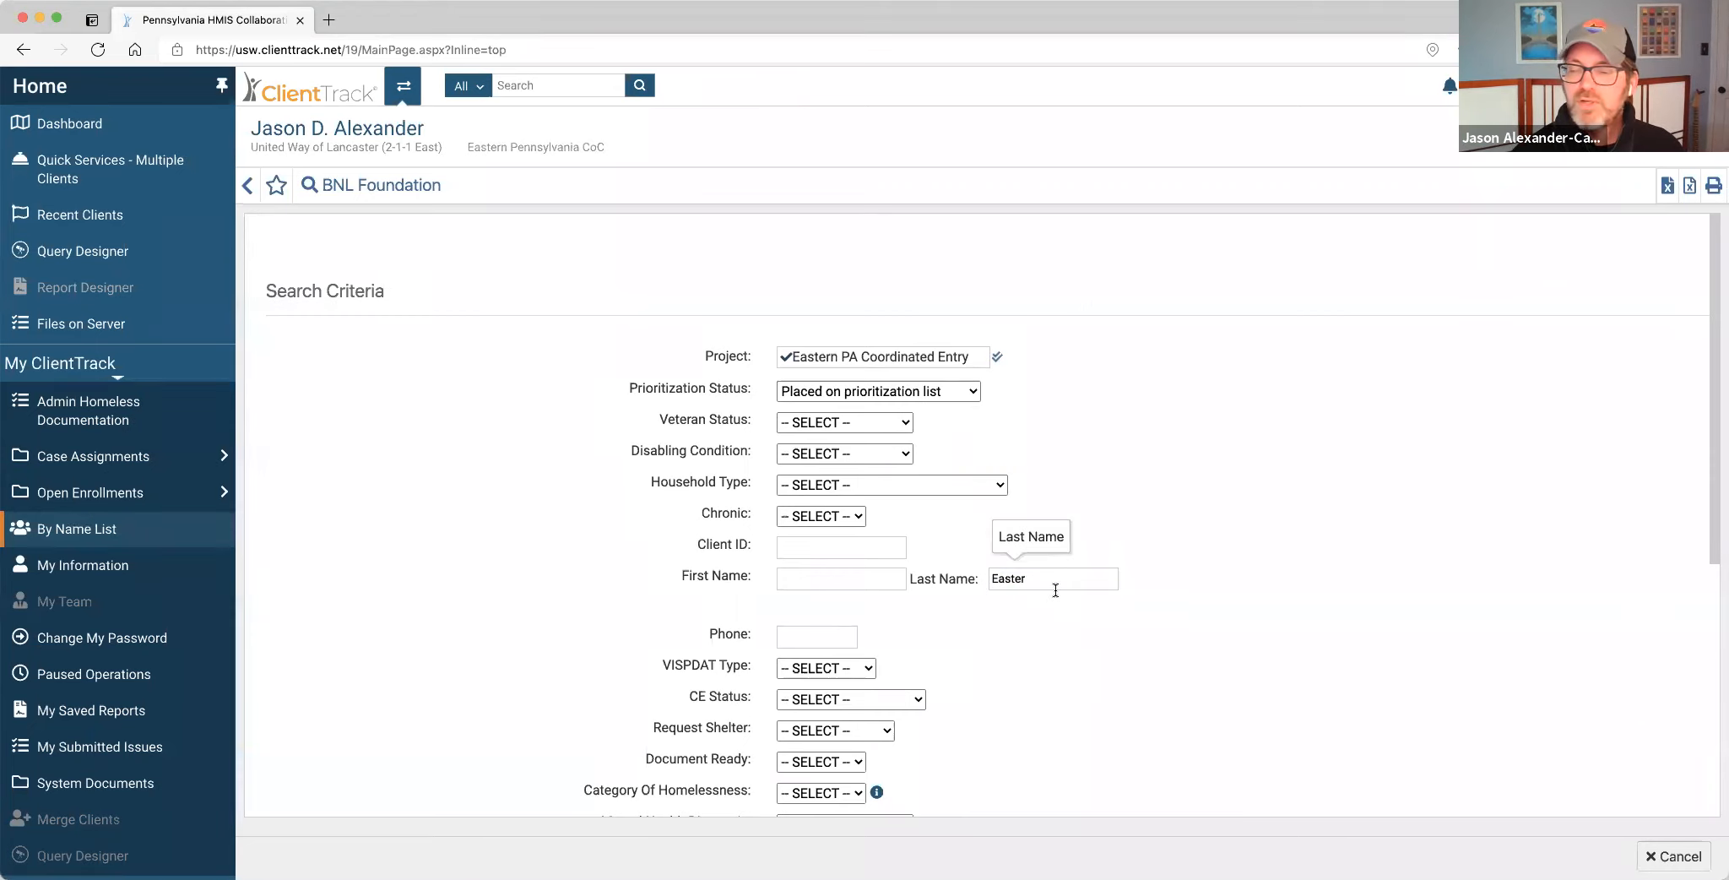
scroll(1052, 585, down, 5)
click(1662, 628)
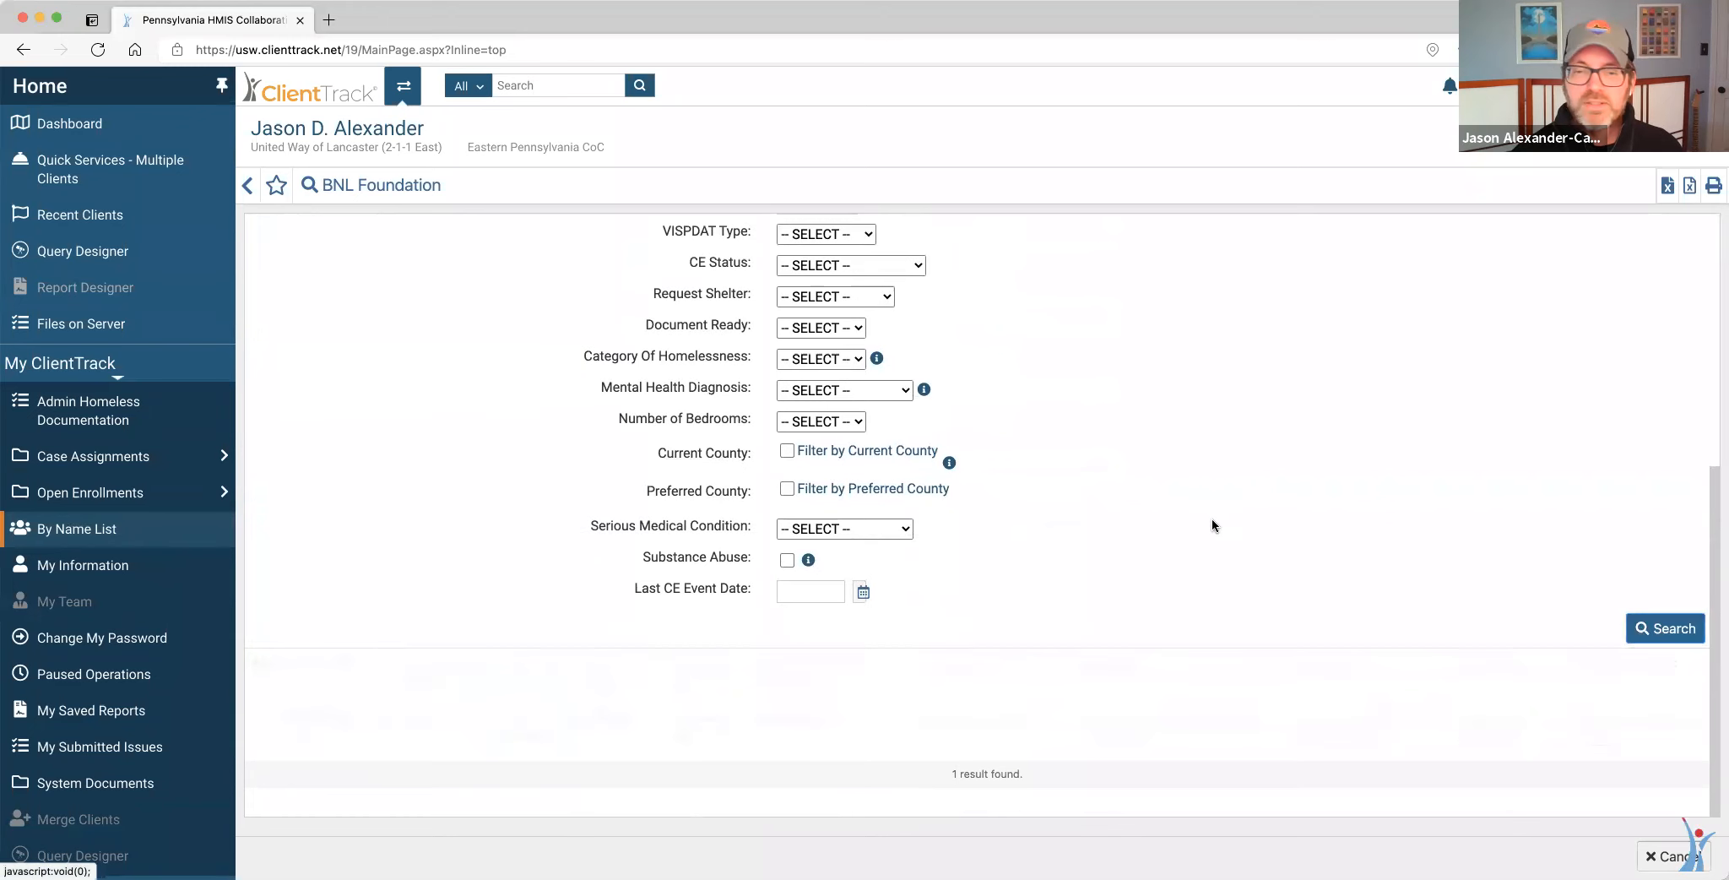